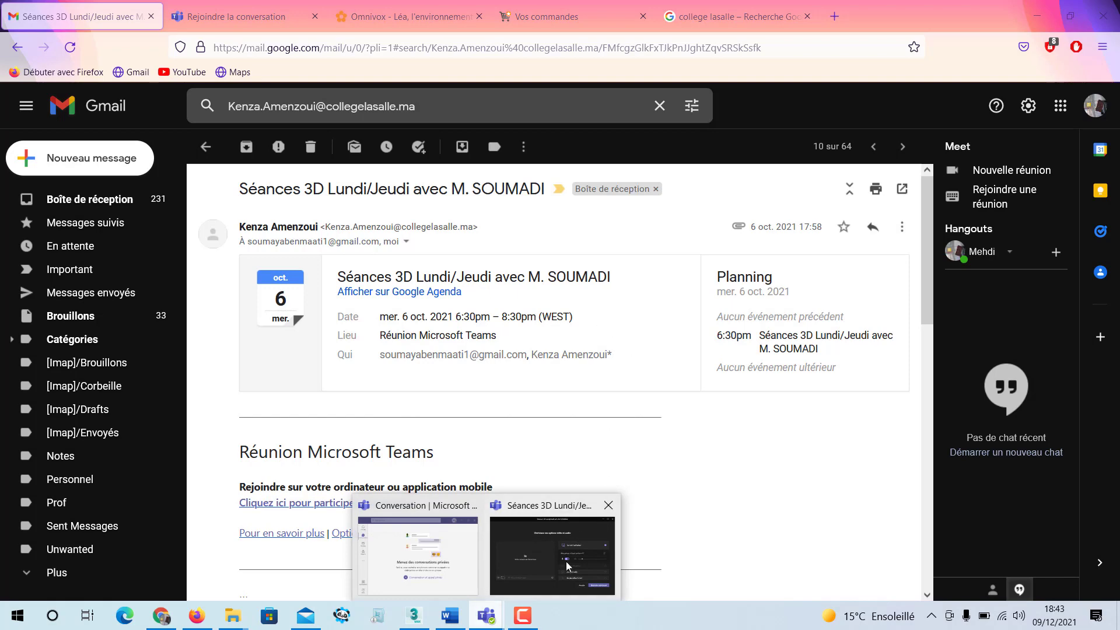
Step: Join the 3D session meeting in Microsoft Teams with computer audio and lower the system volume
{"action": "left_click", "coordinate": [566, 559]}
{"action": "left_click", "coordinate": [833, 446]}
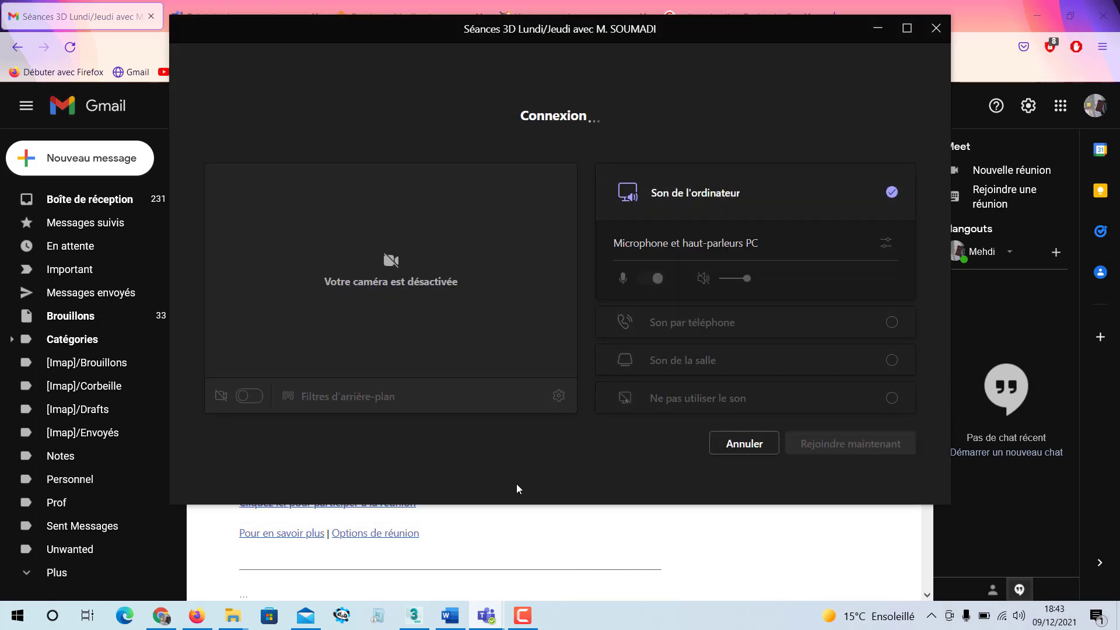
{"action": "left_click", "coordinate": [522, 615]}
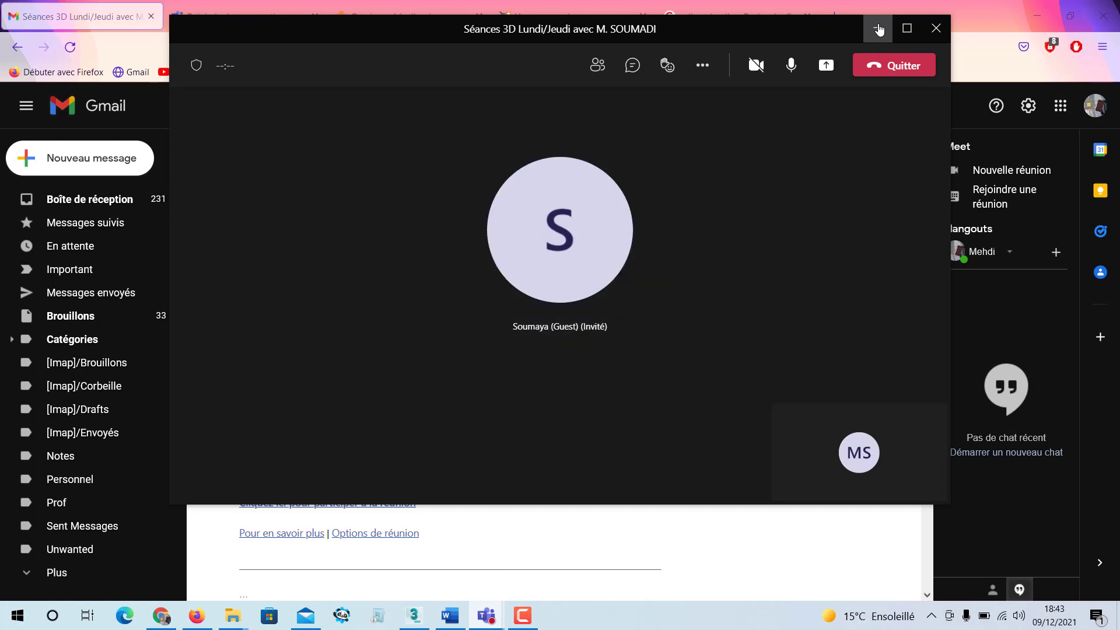
{"action": "key", "text": "XF86AudioLowerVolume"}
{"action": "key", "text": "XF86AudioLowerVolume"}
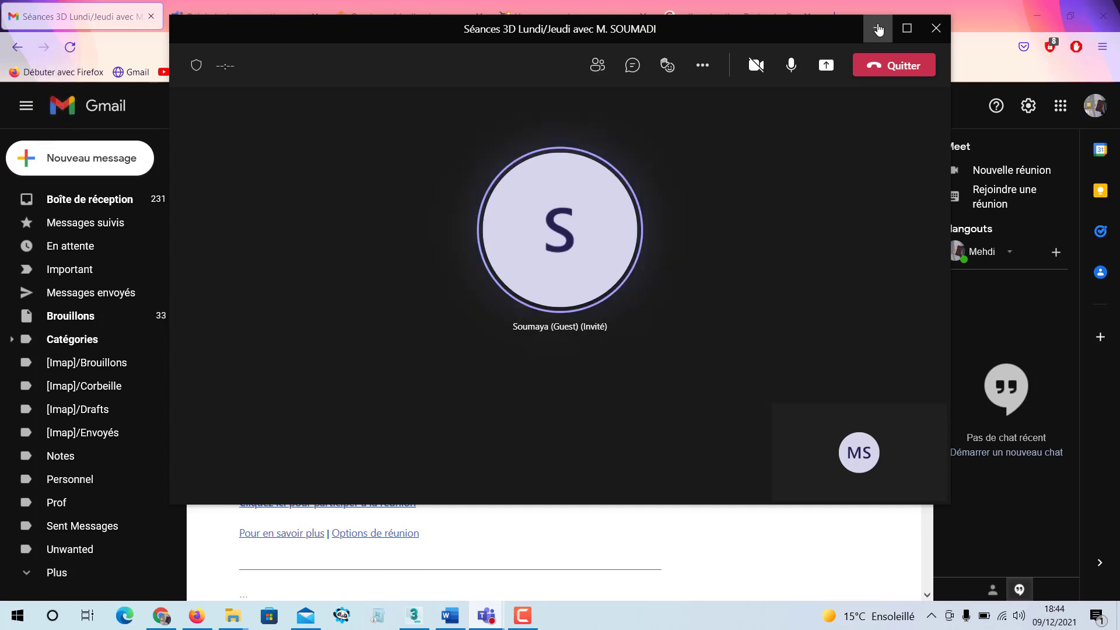
Step: Share the entire screen in the Teams meeting and minimize the browser window to clear the desktop
{"action": "left_click", "coordinate": [826, 65]}
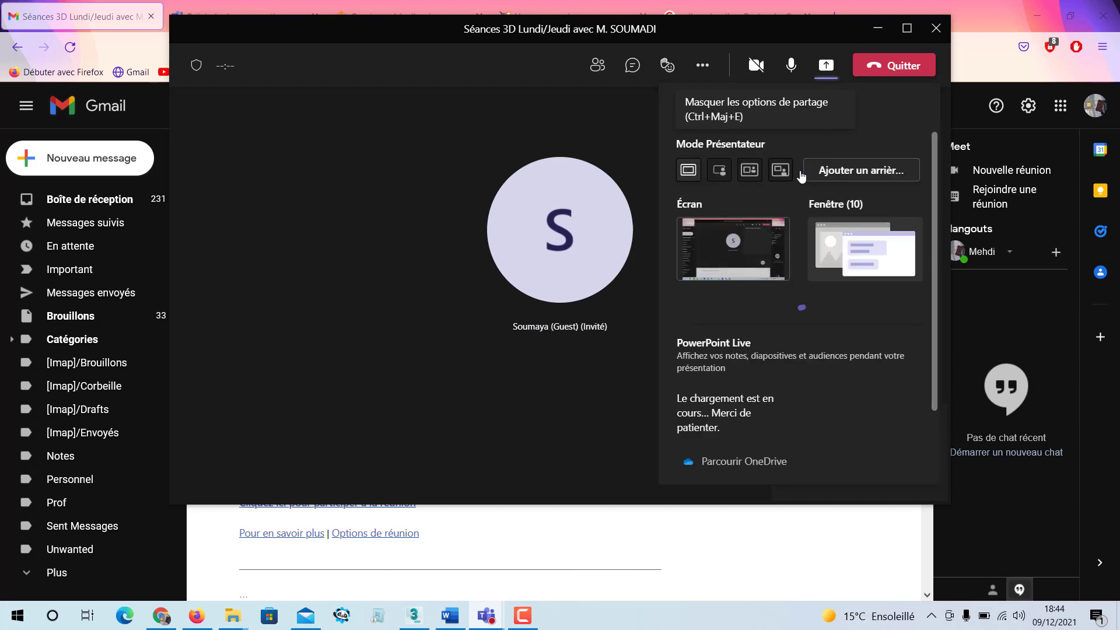
{"action": "left_click", "coordinate": [730, 269]}
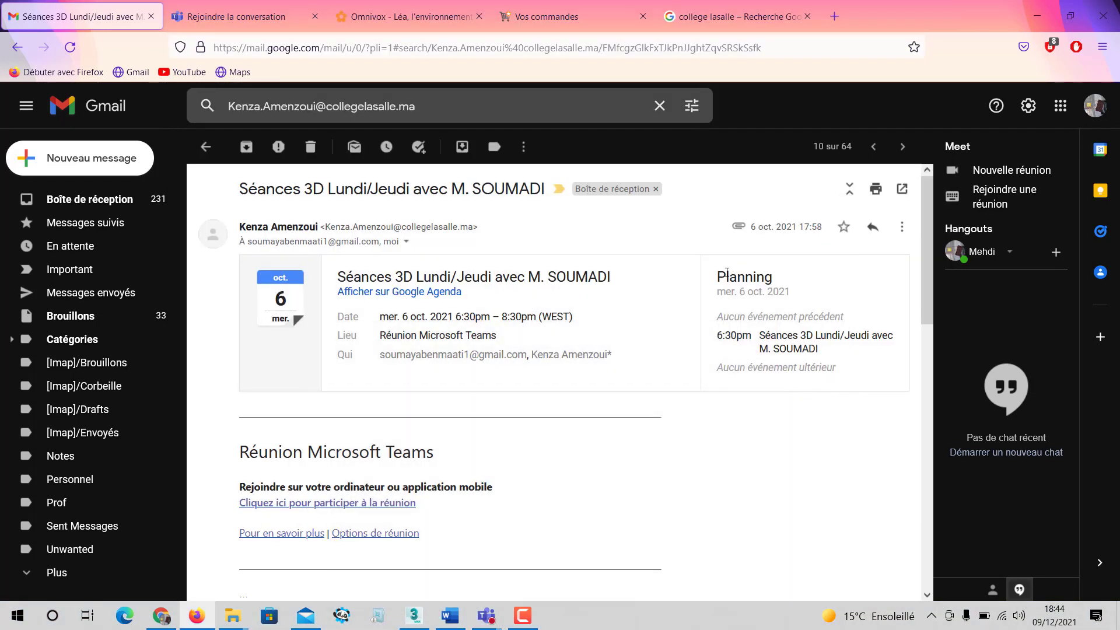
{"action": "left_click", "coordinate": [1037, 16]}
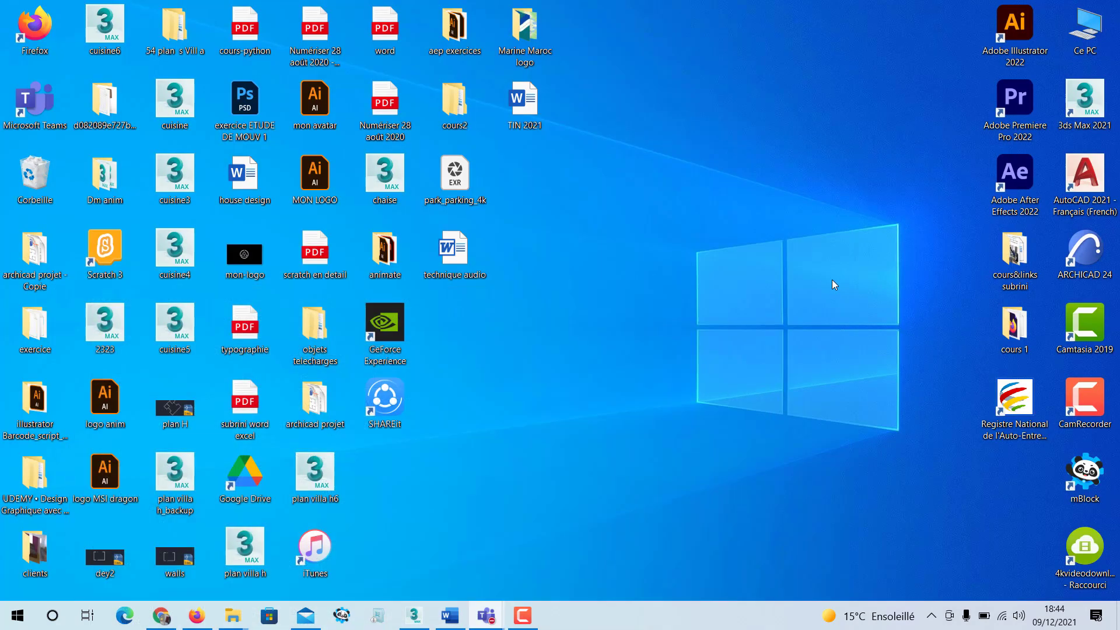
{"action": "left_click", "coordinate": [516, 621]}
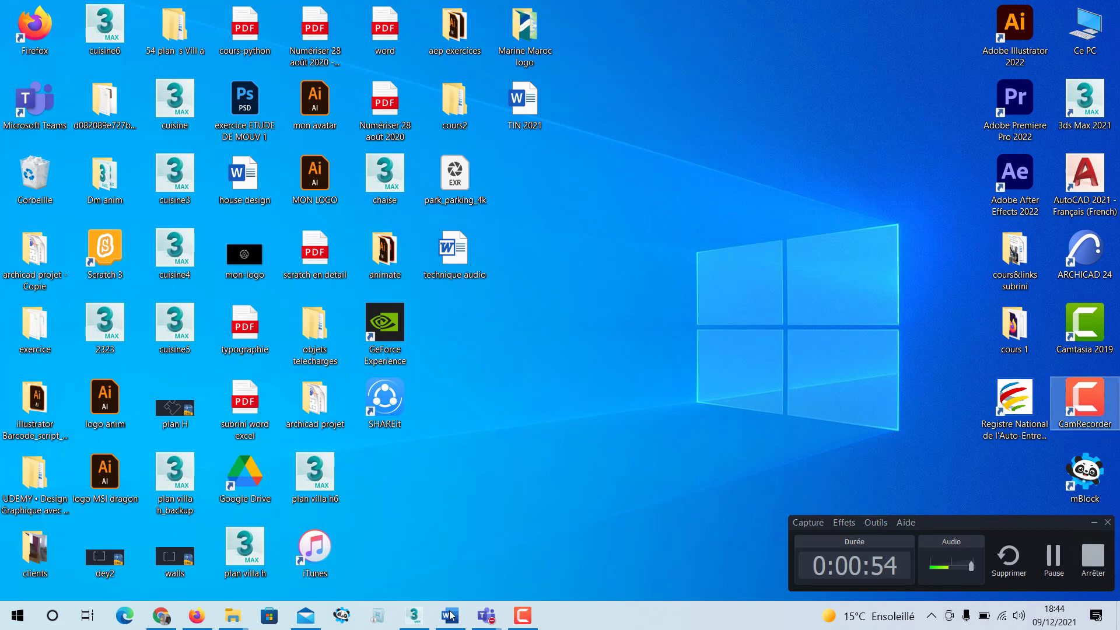
Step: Switch to 3ds Max, end the isolation of the chair leg parts and delete all objects in the scene
{"action": "left_click", "coordinate": [412, 613]}
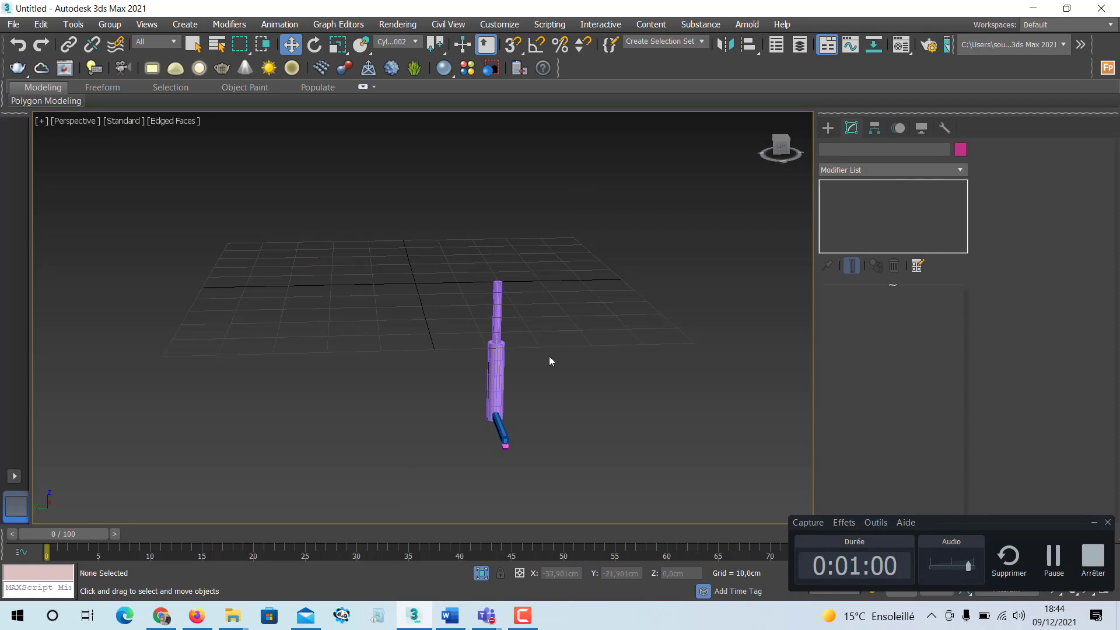
{"action": "middle_click_drag", "start_coordinate": [550, 360], "coordinate": [526, 309]}
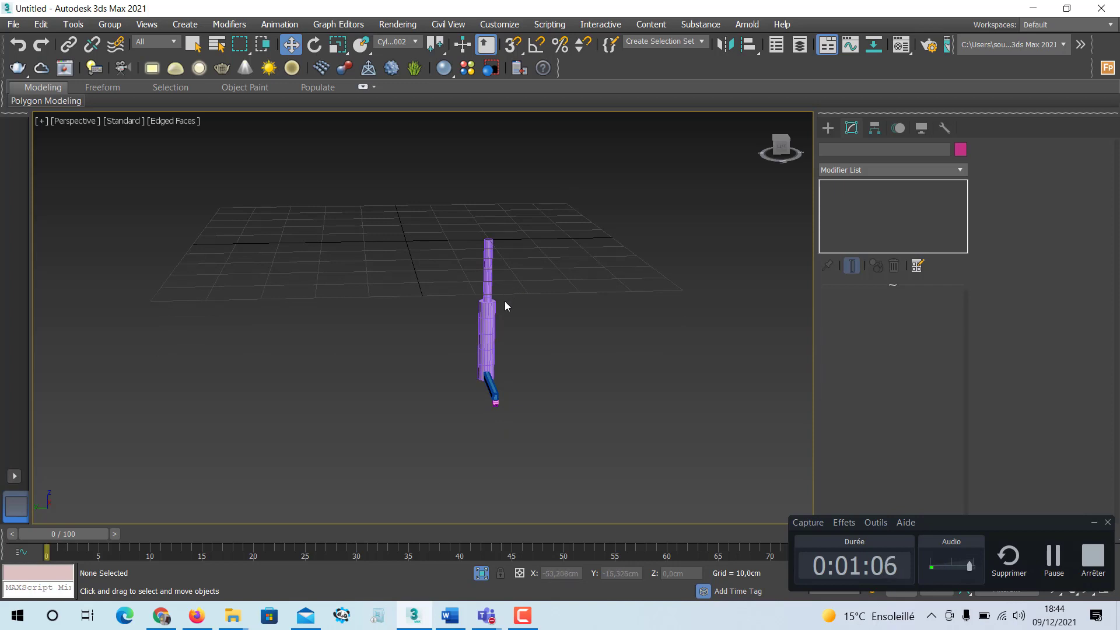
{"action": "middle_click_drag", "start_coordinate": [487, 312], "coordinate": [489, 349]}
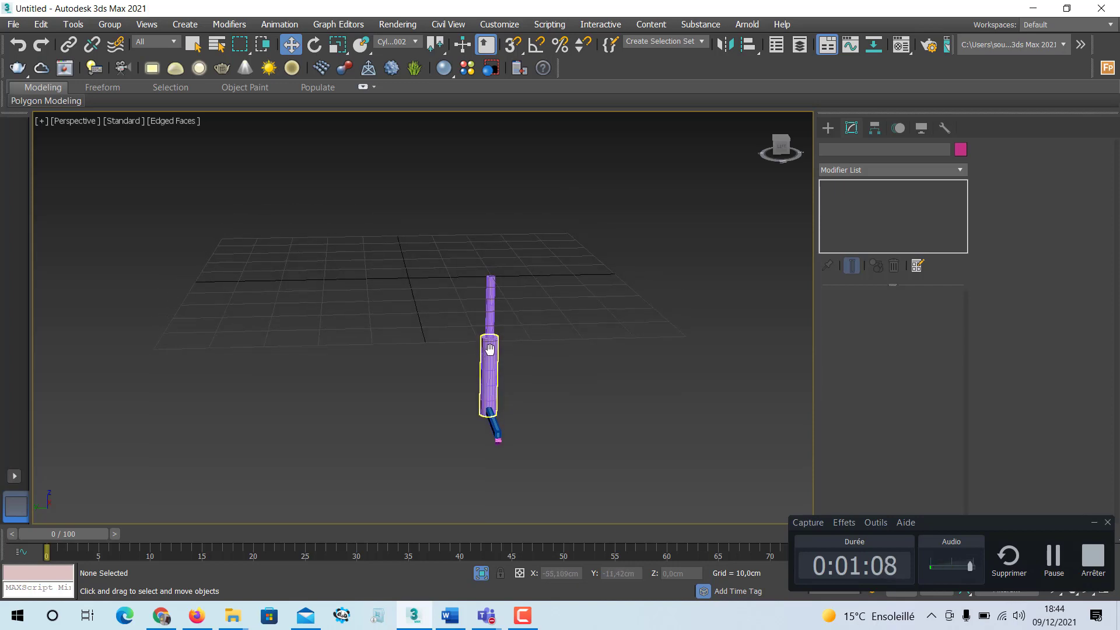
{"action": "left_click", "coordinate": [481, 573]}
{"action": "scroll", "coordinate": [450, 393], "scroll_direction": "down", "scroll_amount": 10}
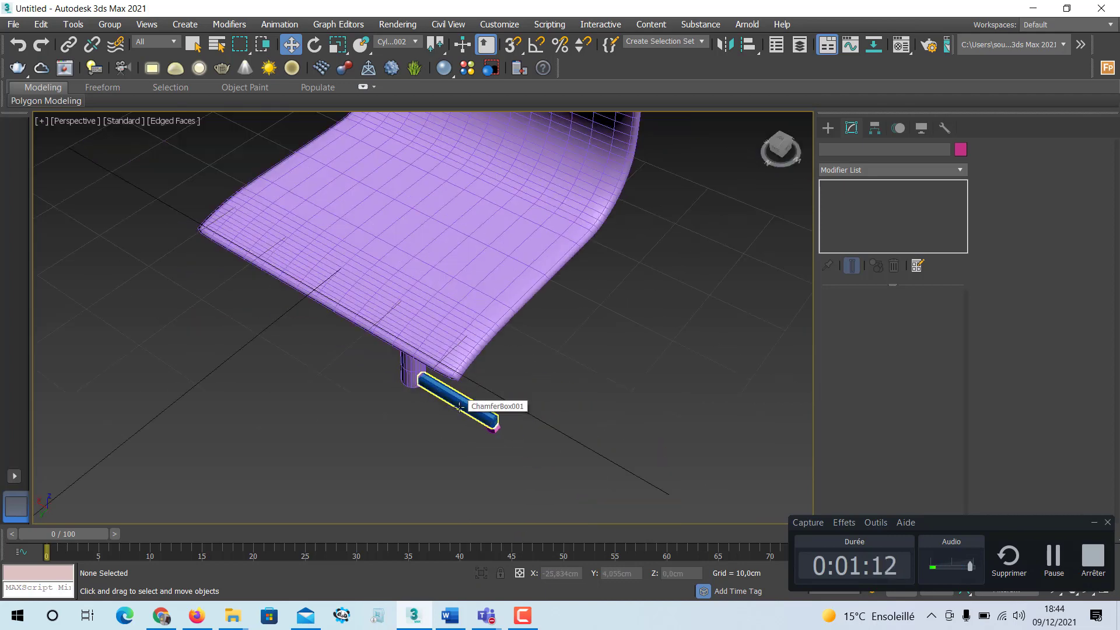
{"action": "middle_click_drag", "start_coordinate": [462, 420], "coordinate": [460, 469], "text": "alt"}
{"action": "scroll", "coordinate": [419, 477], "scroll_direction": "down", "scroll_amount": 6}
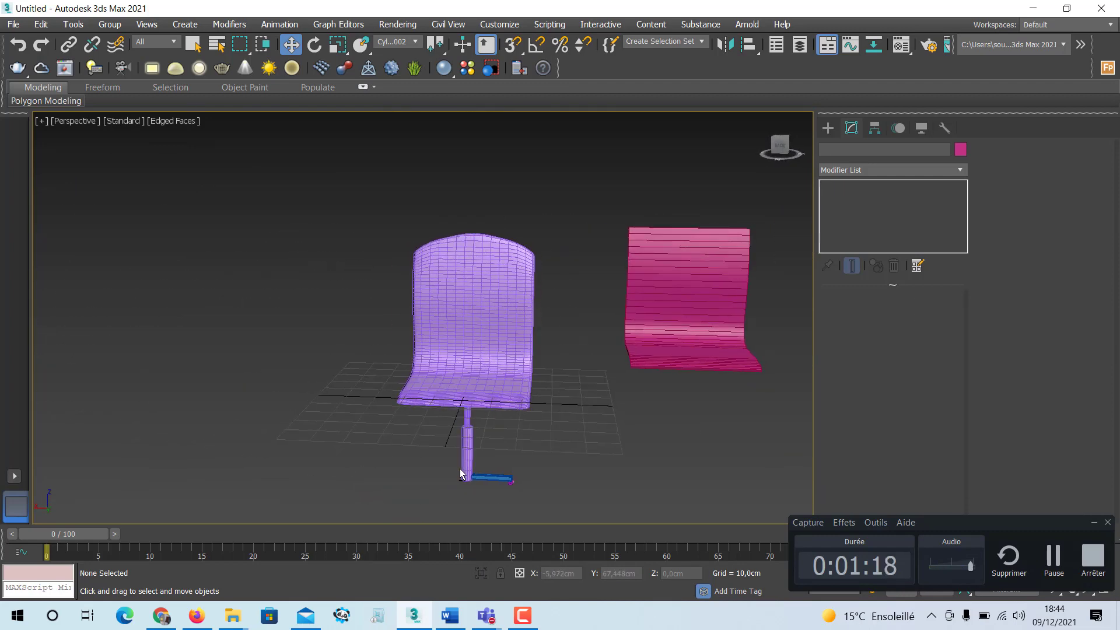
{"action": "key", "text": "ctrl+a"}
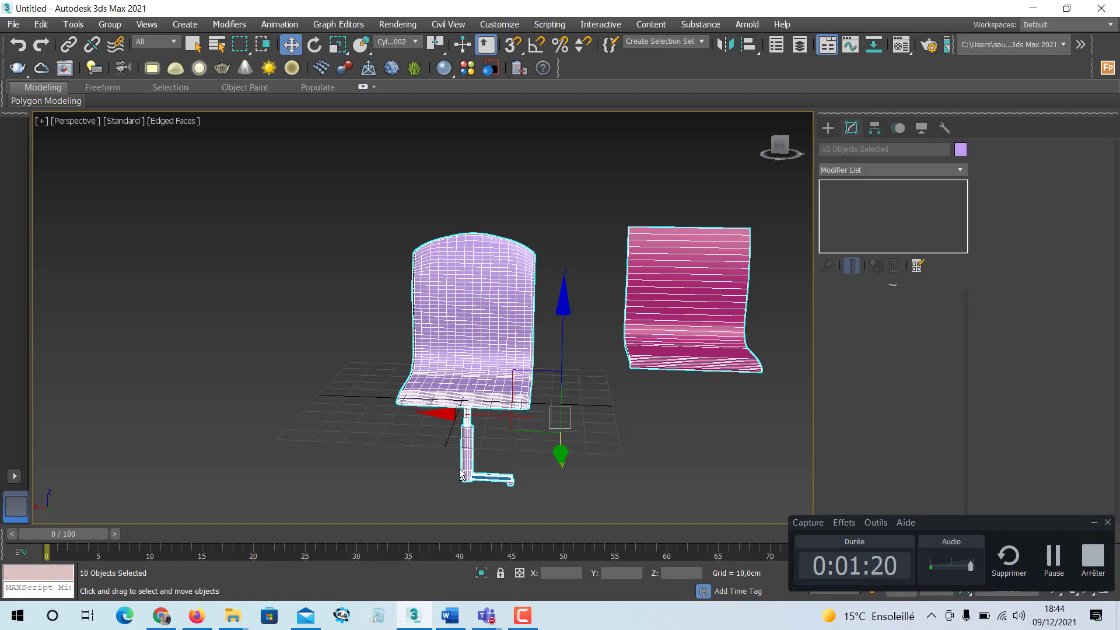
{"action": "key", "text": "Delete"}
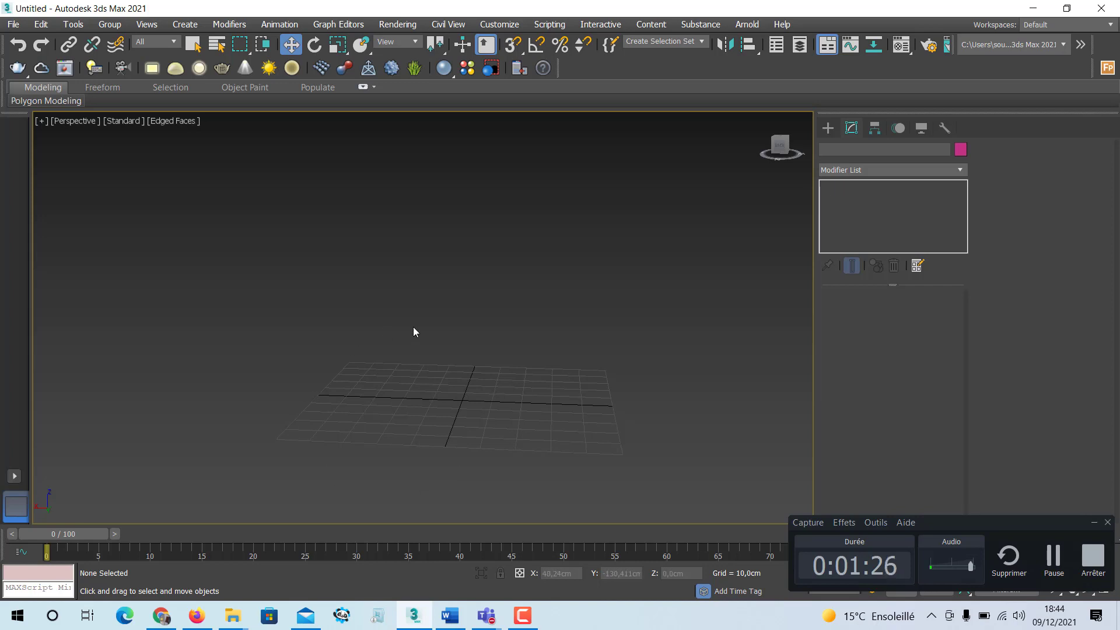
Step: Change from the Perspective view to a maximized Left viewport with the grid origin in the lower middle
{"action": "key", "text": "alt+w"}
{"action": "left_click", "coordinate": [255, 401]}
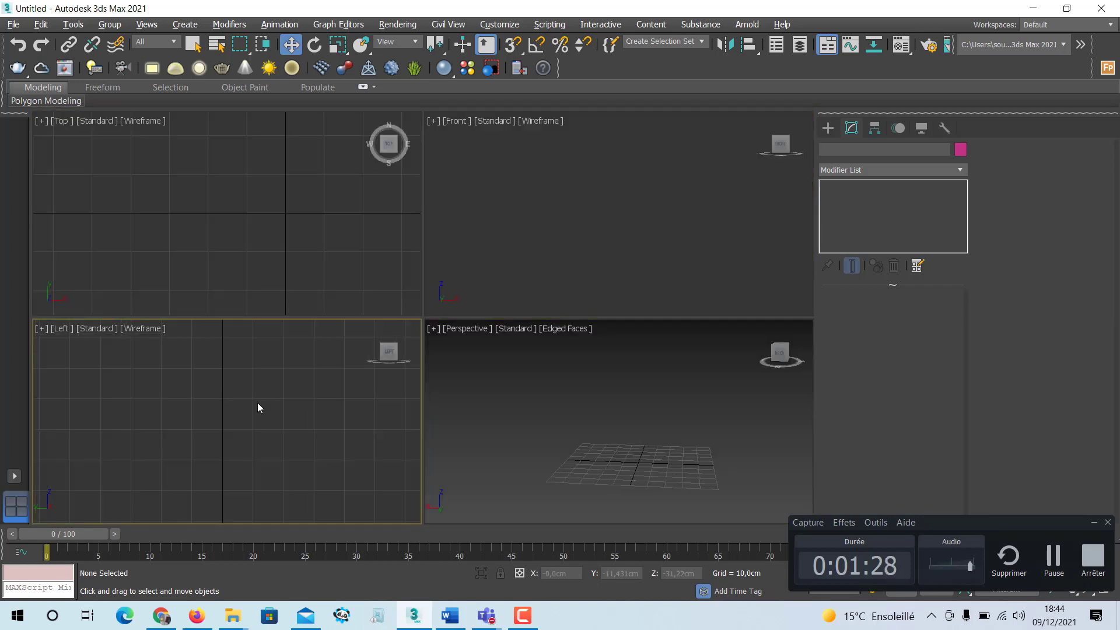
{"action": "scroll", "coordinate": [257, 409], "scroll_direction": "down", "scroll_amount": 5}
{"action": "scroll", "coordinate": [257, 414], "scroll_direction": "up", "scroll_amount": 3}
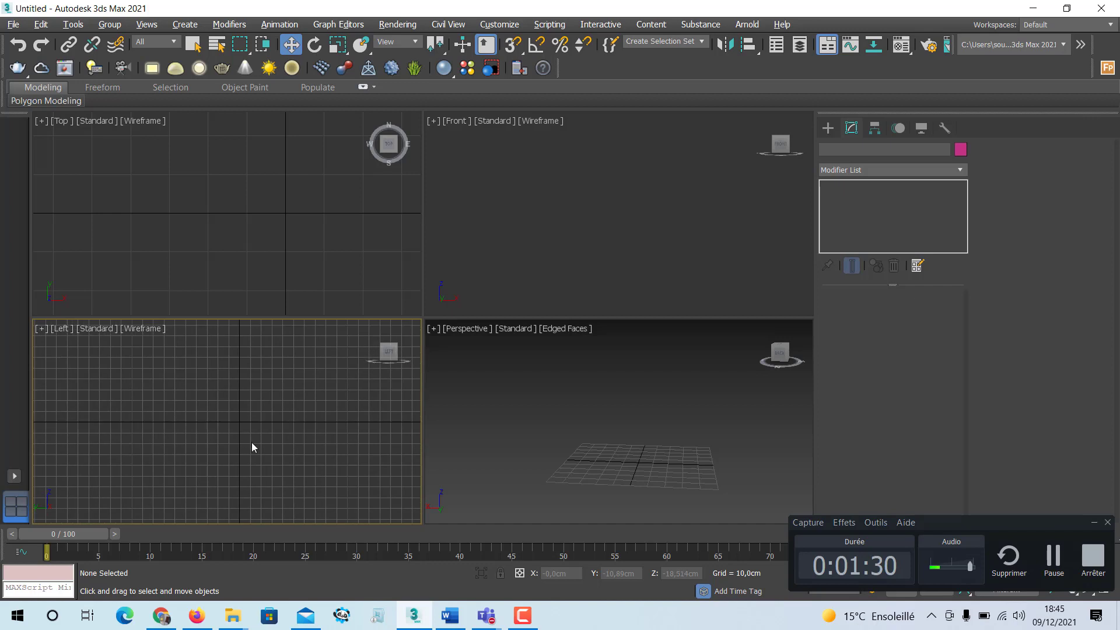
{"action": "key", "text": "alt+w"}
{"action": "middle_click_drag", "start_coordinate": [474, 309], "coordinate": [415, 352]}
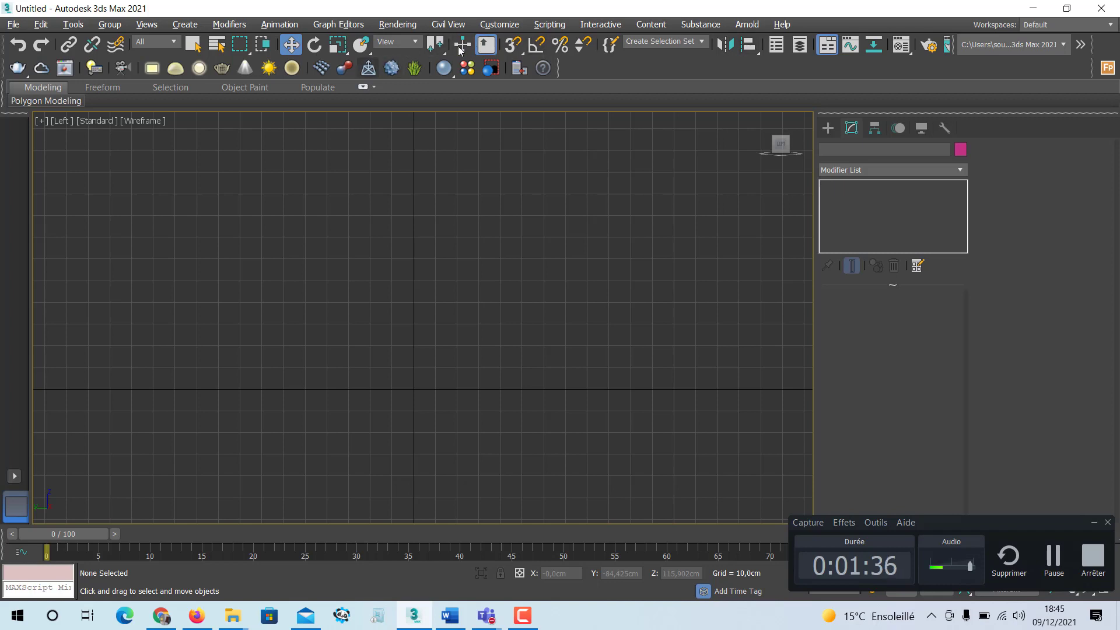
Step: Enable 3D snapping and restrict it to Grid Points by turning Grid Lines off
{"action": "left_click", "coordinate": [513, 46]}
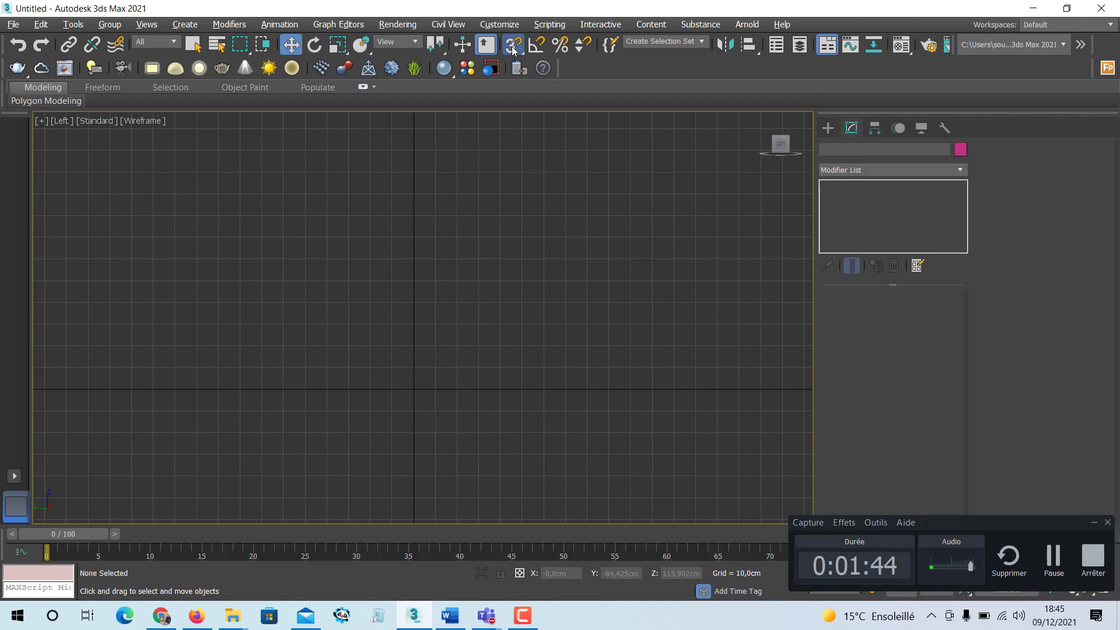
{"action": "right_click", "coordinate": [512, 50]}
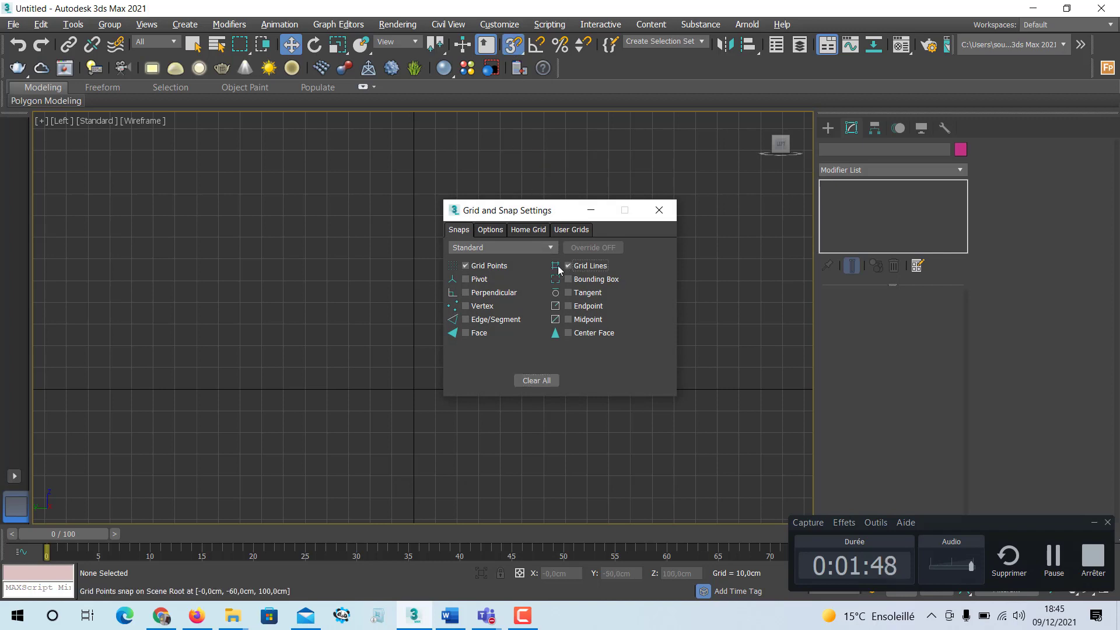
{"action": "left_click", "coordinate": [568, 265]}
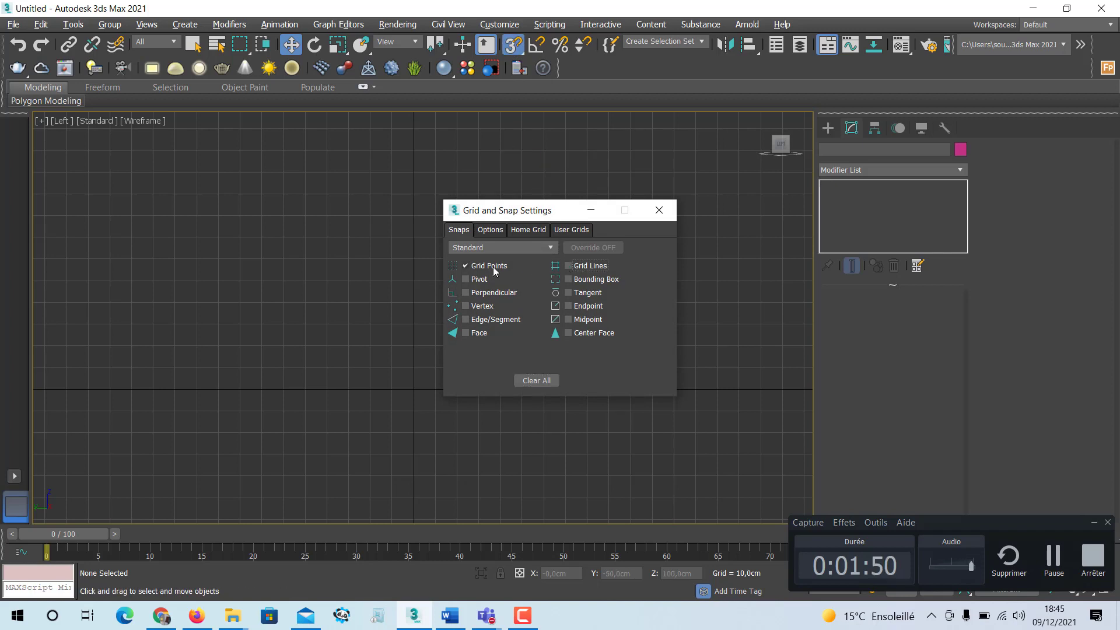
{"action": "left_click", "coordinate": [466, 266]}
{"action": "left_click", "coordinate": [659, 212]}
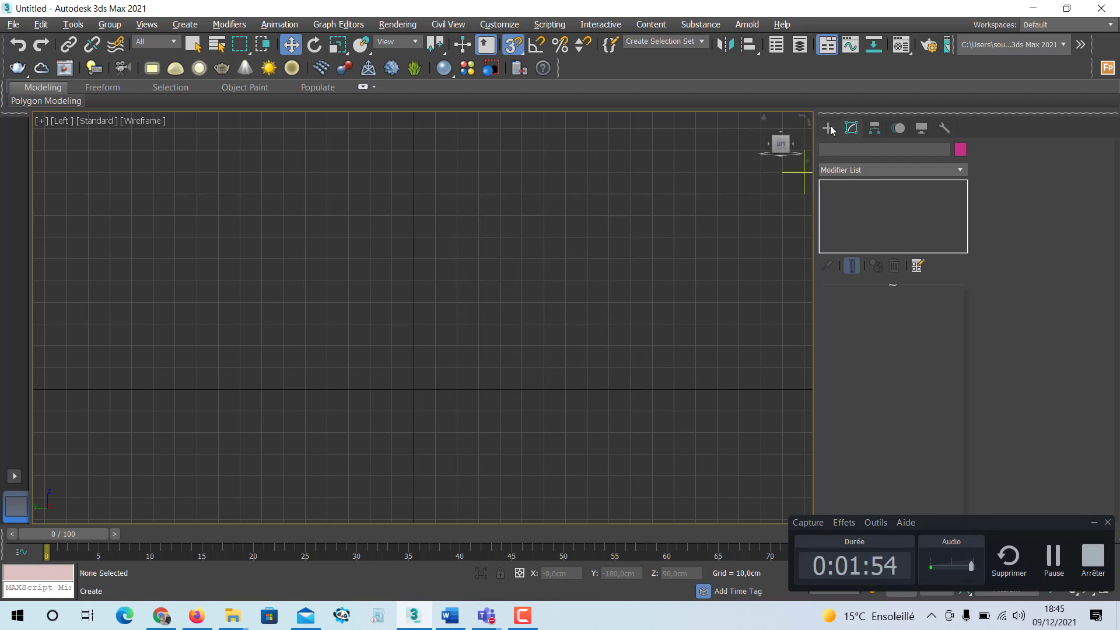
Step: Activate the Line spline tool and check the home grid dimensions in the Grid and Snap Settings
{"action": "left_click", "coordinate": [828, 127]}
{"action": "left_click", "coordinate": [1090, 520]}
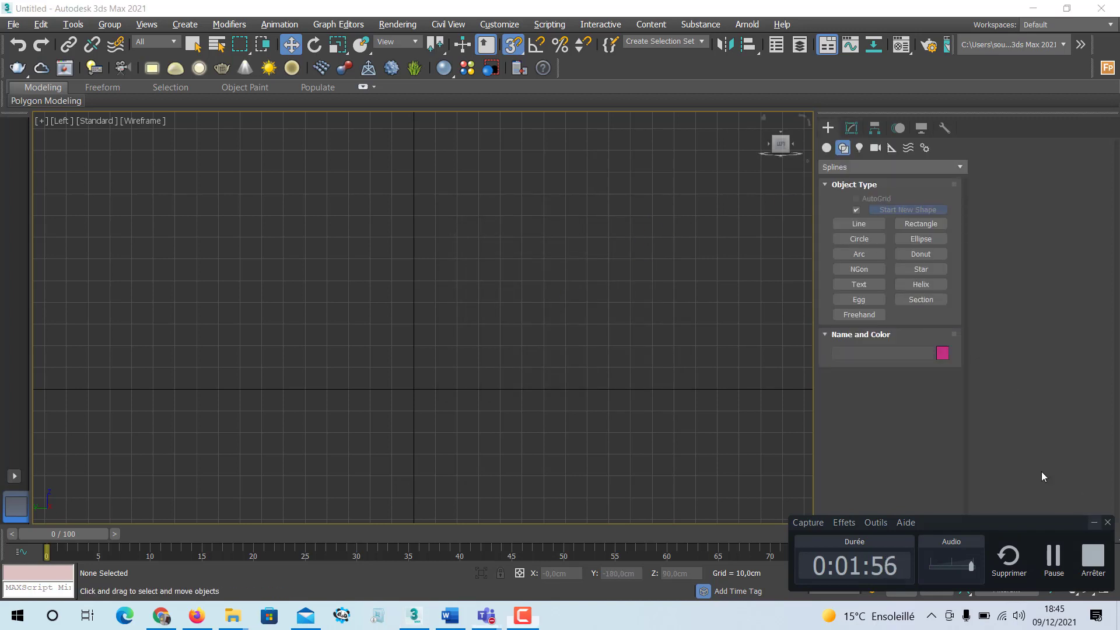
{"action": "left_click", "coordinate": [859, 225]}
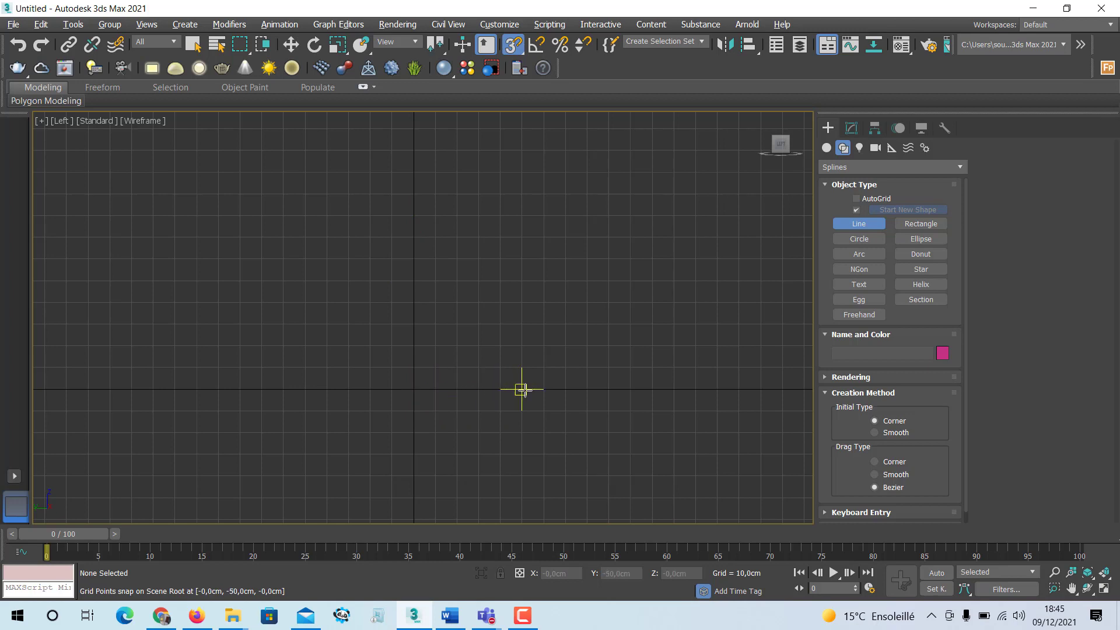
{"action": "right_click", "coordinate": [514, 48]}
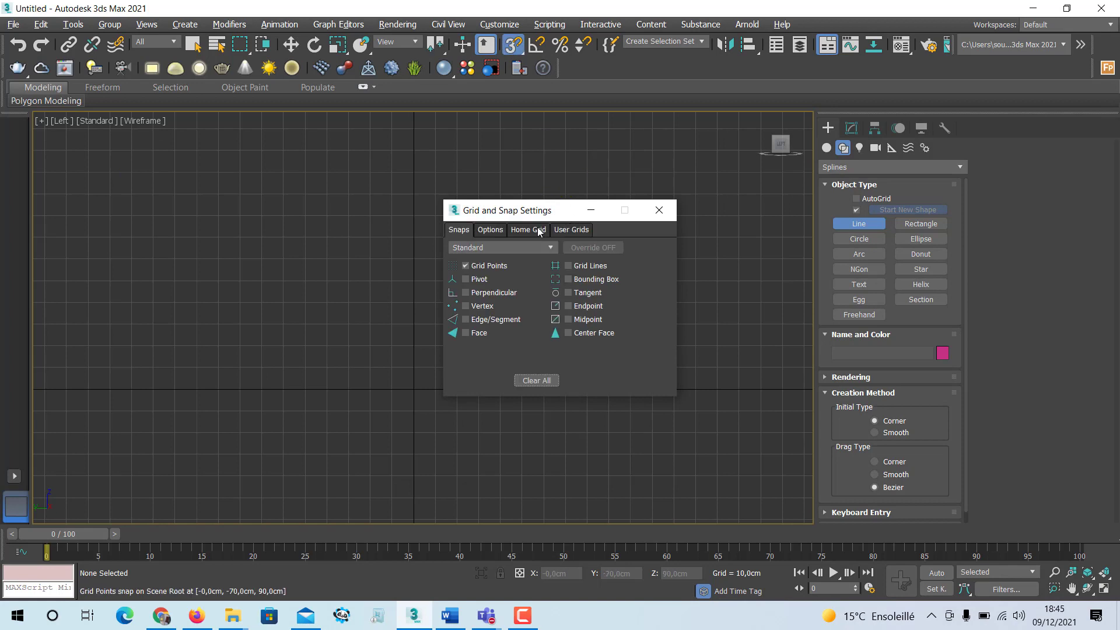
{"action": "left_click", "coordinate": [538, 229]}
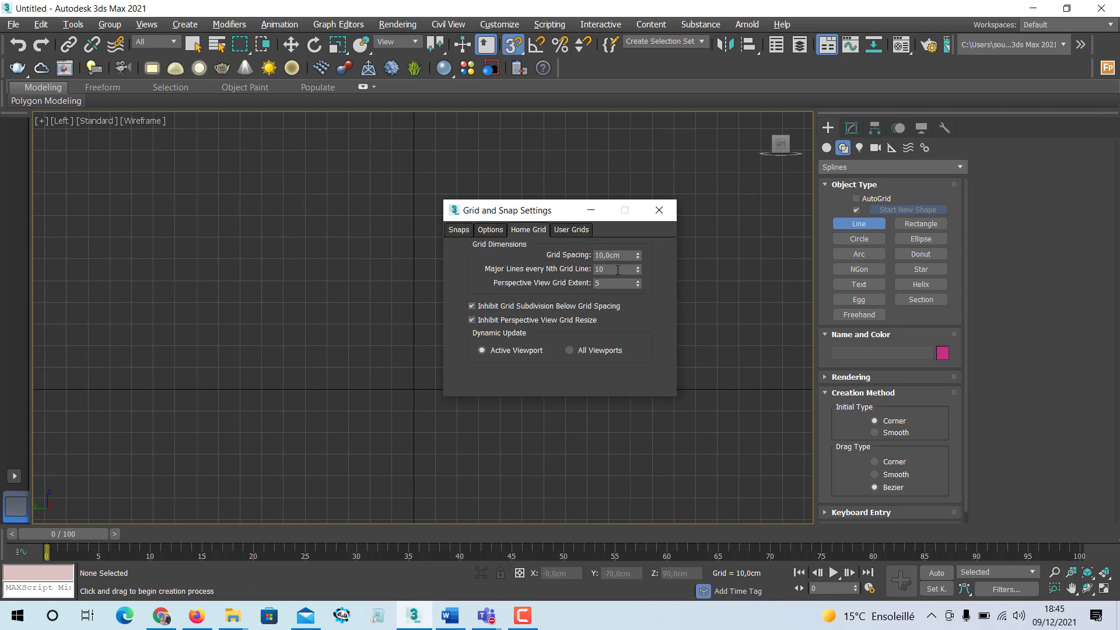
{"action": "left_click", "coordinate": [659, 211]}
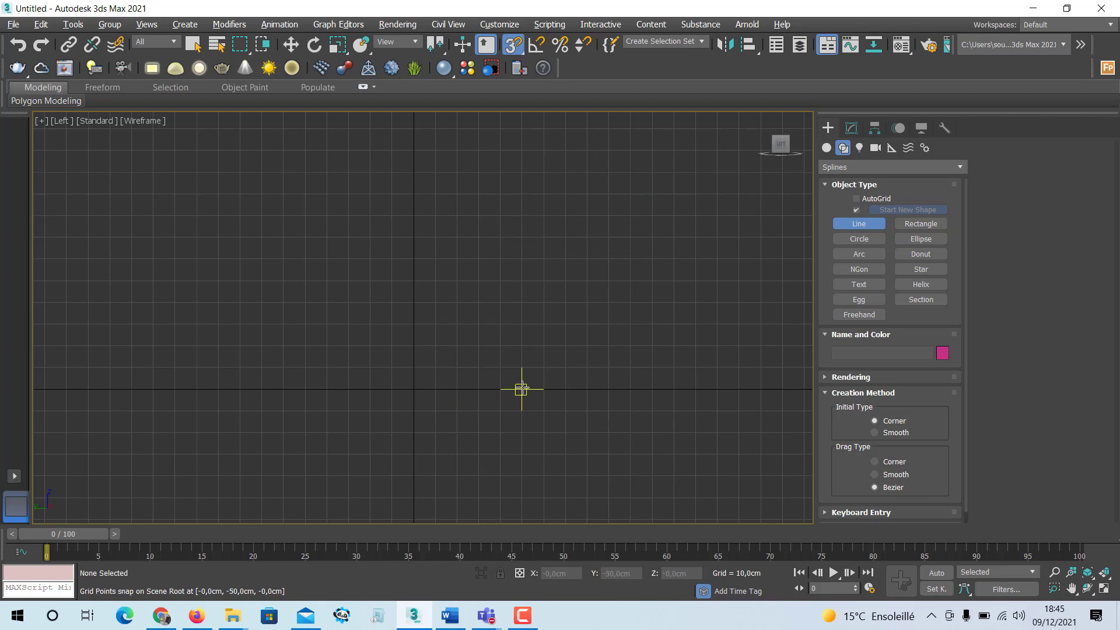
Step: Draw an open L-shaped line cornered at the origin, with 50 cm horizontal and vertical legs and an extra vertex at 40 cm height
{"action": "left_click", "coordinate": [521, 389]}
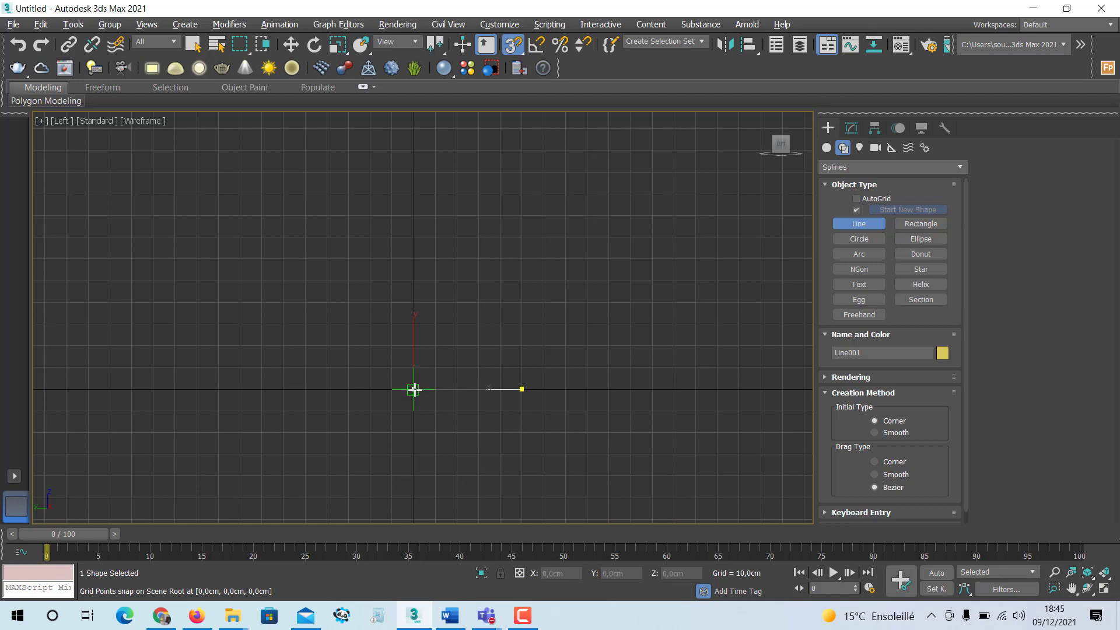
{"action": "left_click", "coordinate": [414, 389]}
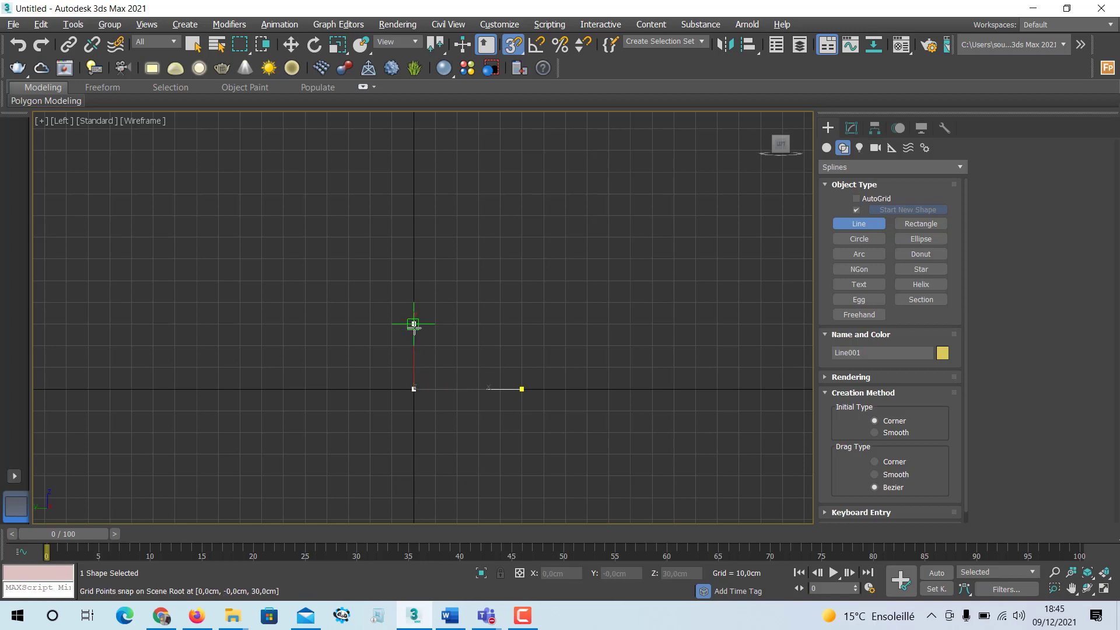
{"action": "left_click", "coordinate": [413, 302]}
{"action": "left_click", "coordinate": [414, 280]}
{"action": "right_click", "coordinate": [413, 280]}
{"action": "right_click", "coordinate": [479, 282]}
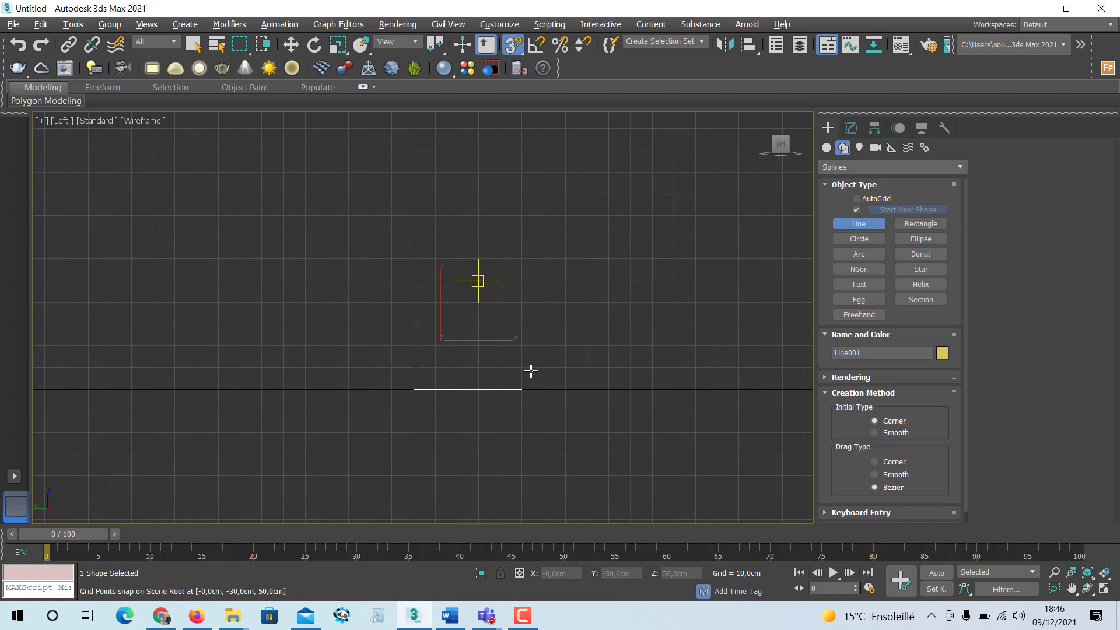
{"action": "key", "text": "w"}
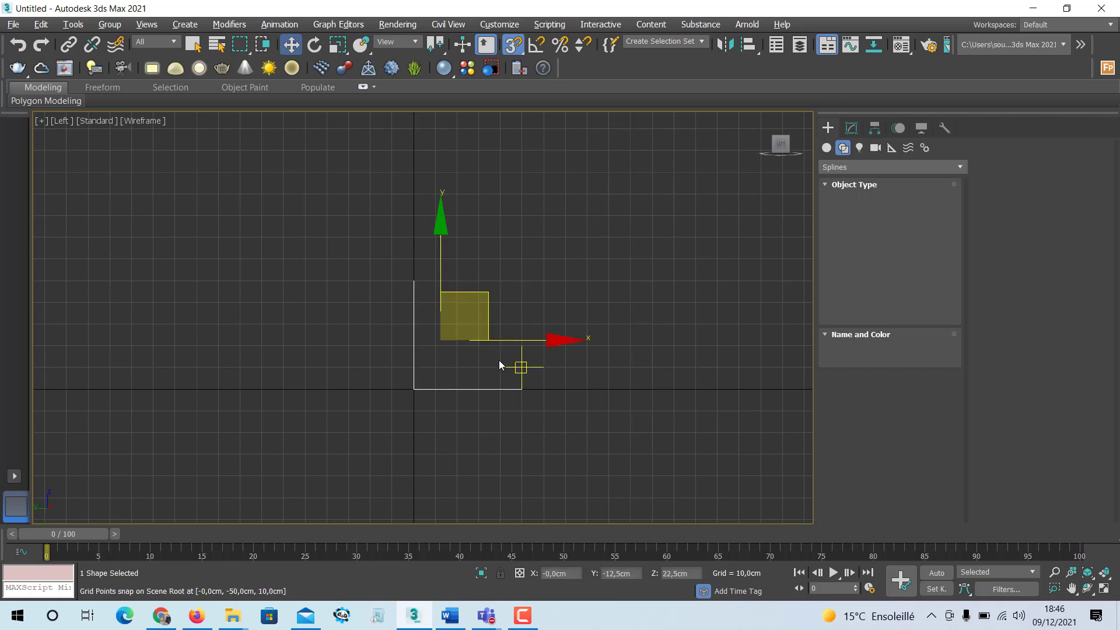
Step: Refine the L-shaped line in vertex mode with a new vertex on its horizontal leg, 40 cm from the corner
{"action": "middle_click_drag", "start_coordinate": [512, 364], "coordinate": [457, 368]}
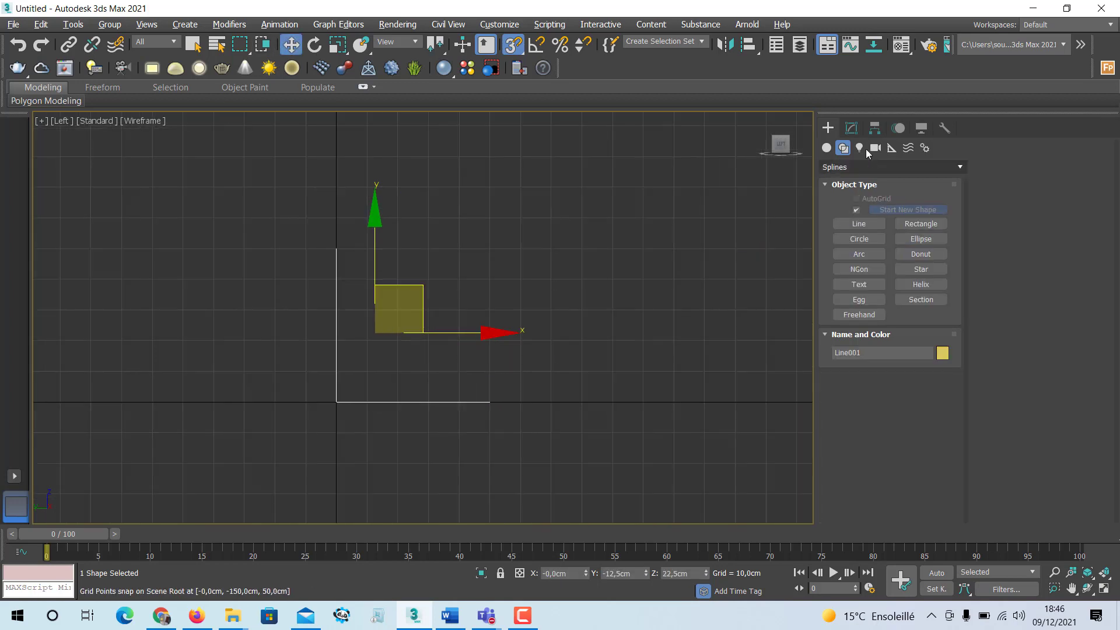
{"action": "left_click", "coordinate": [851, 128]}
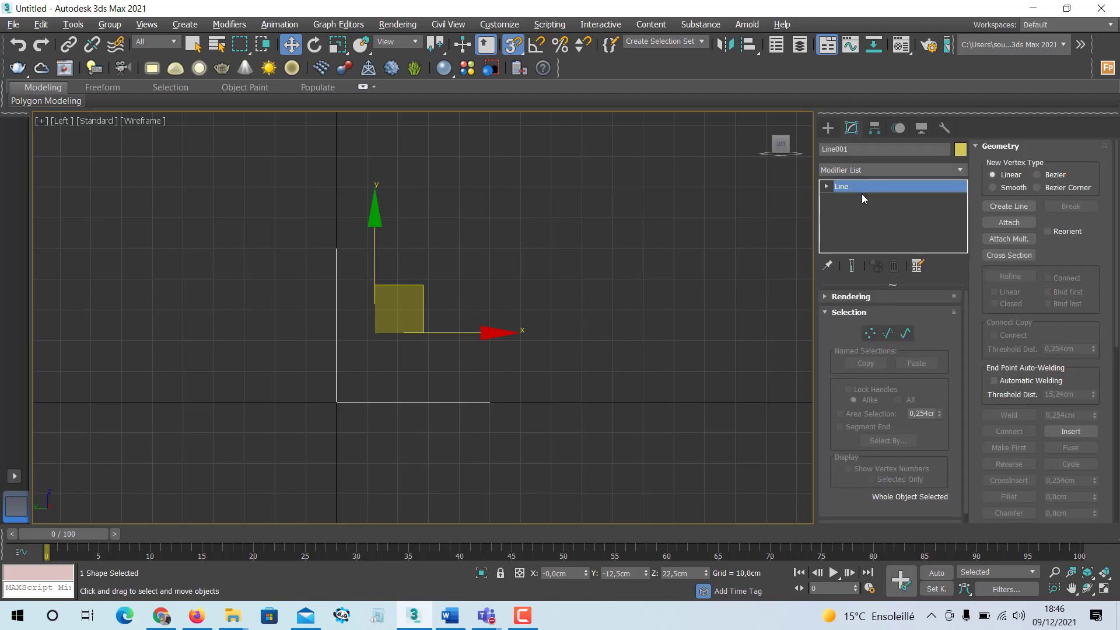
{"action": "left_click", "coordinate": [870, 334]}
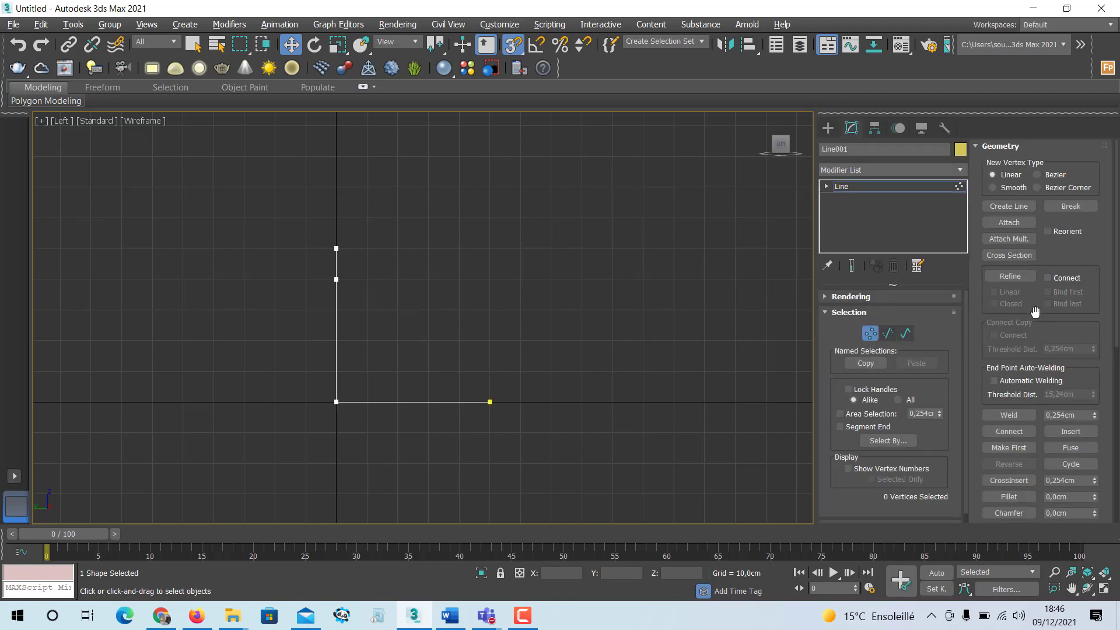
{"action": "left_click", "coordinate": [1011, 277]}
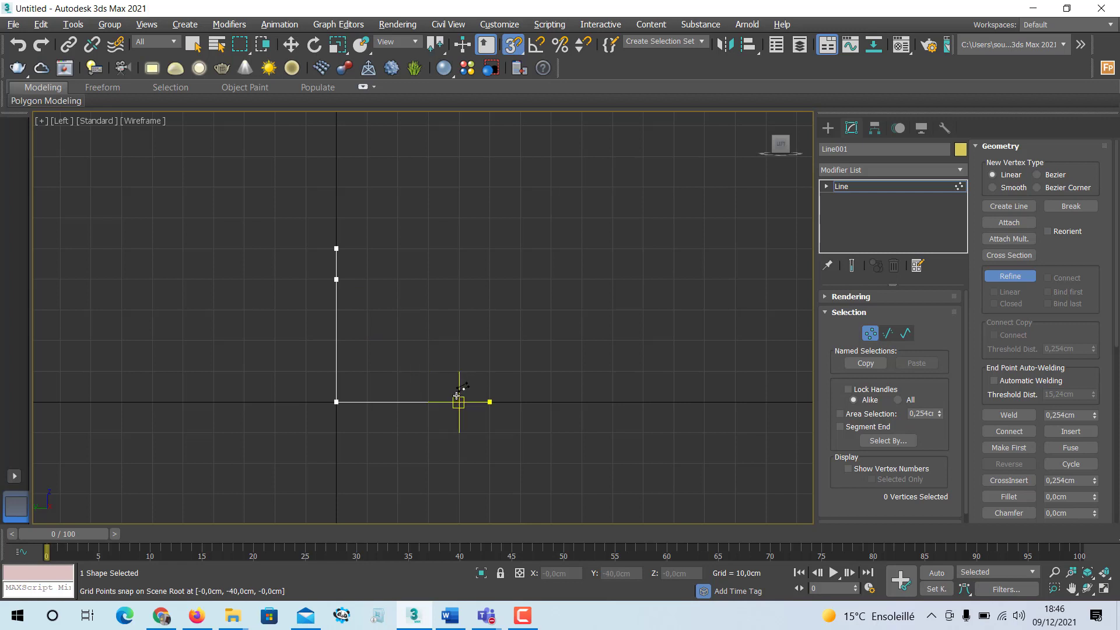
{"action": "left_click", "coordinate": [459, 402]}
{"action": "left_click", "coordinate": [367, 401]}
{"action": "left_click", "coordinate": [397, 402]}
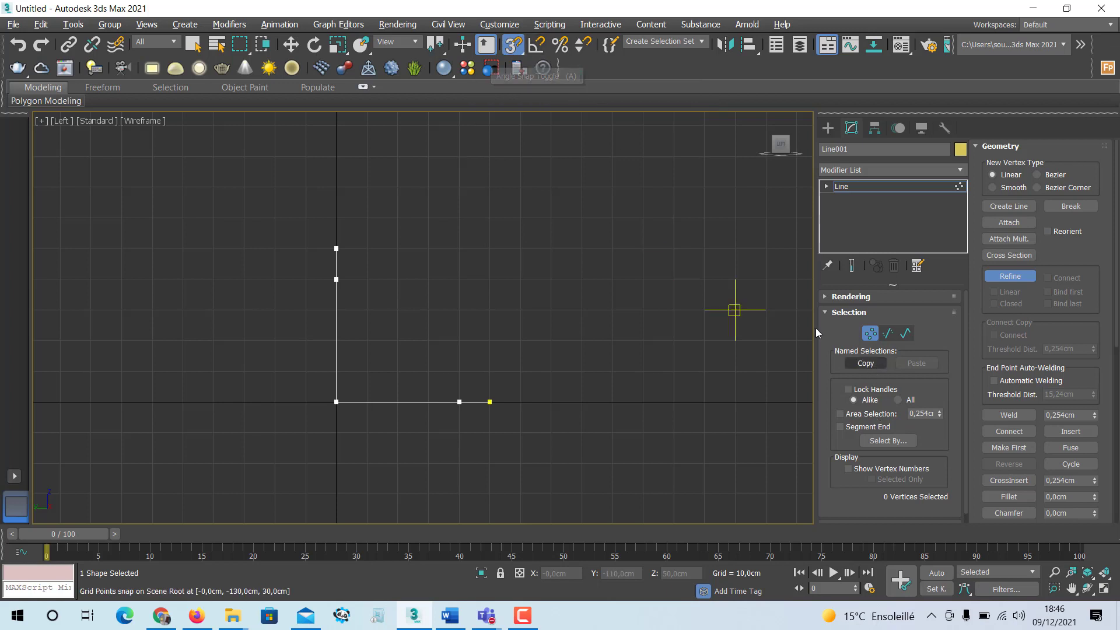
Step: End the Refine operation, turn off 3D snapping, and select the free end vertex of the horizontal leg
{"action": "left_click", "coordinate": [1020, 280]}
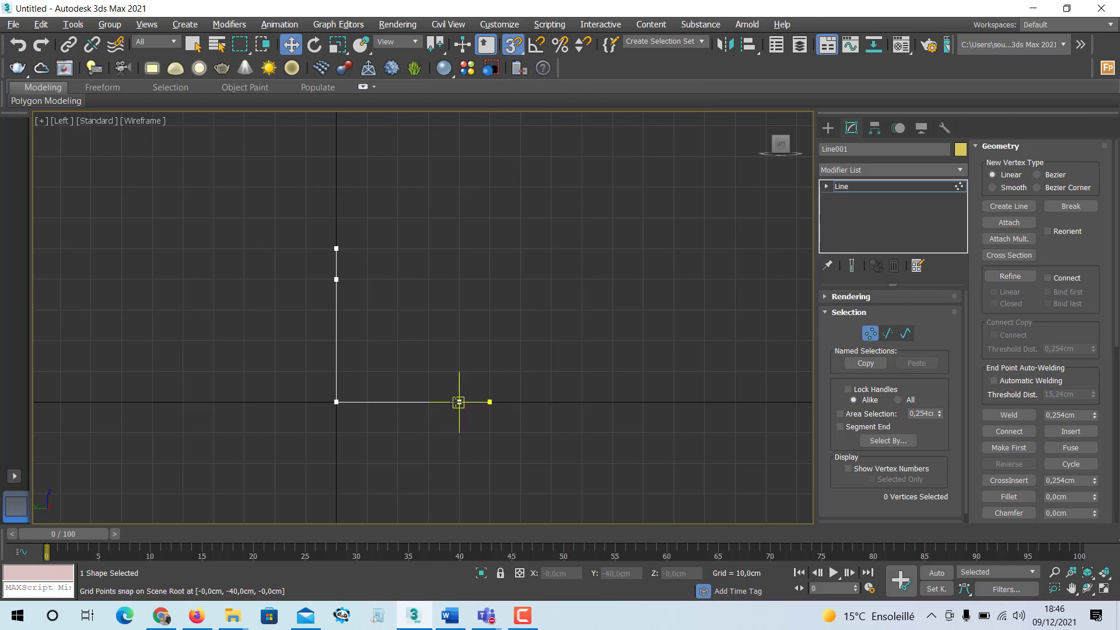
{"action": "mouse_move", "coordinate": [458, 402]}
{"action": "left_mouse_down"}
{"action": "mouse_move", "coordinate": [461, 294]}
{"action": "mouse_move", "coordinate": [460, 389]}
{"action": "mouse_move", "coordinate": [481, 311]}
{"action": "mouse_move", "coordinate": [467, 332]}
{"action": "mouse_move", "coordinate": [484, 400]}
{"action": "mouse_move", "coordinate": [459, 401]}
{"action": "left_mouse_up"}
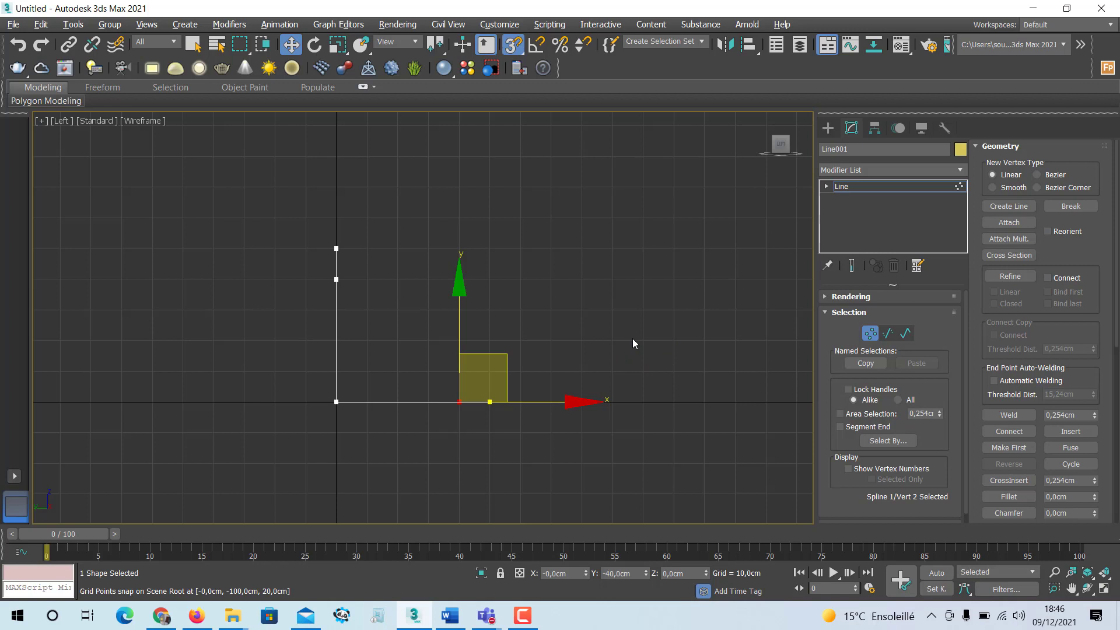
{"action": "key", "text": "s"}
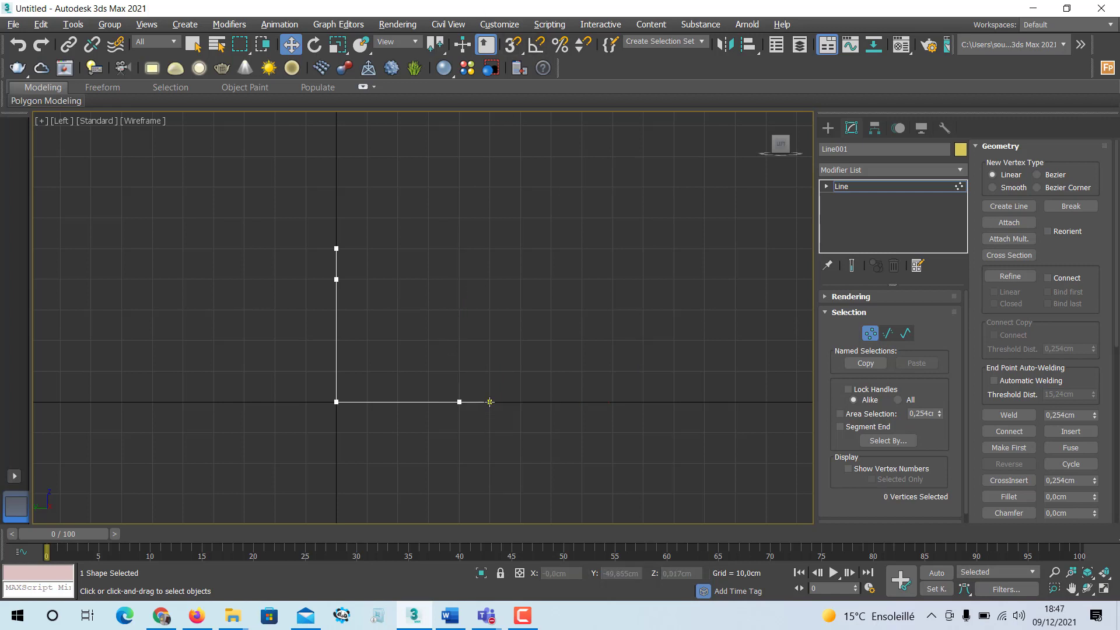
{"action": "left_click", "coordinate": [489, 408]}
{"action": "scroll", "coordinate": [489, 420], "scroll_direction": "up", "scroll_amount": 1}
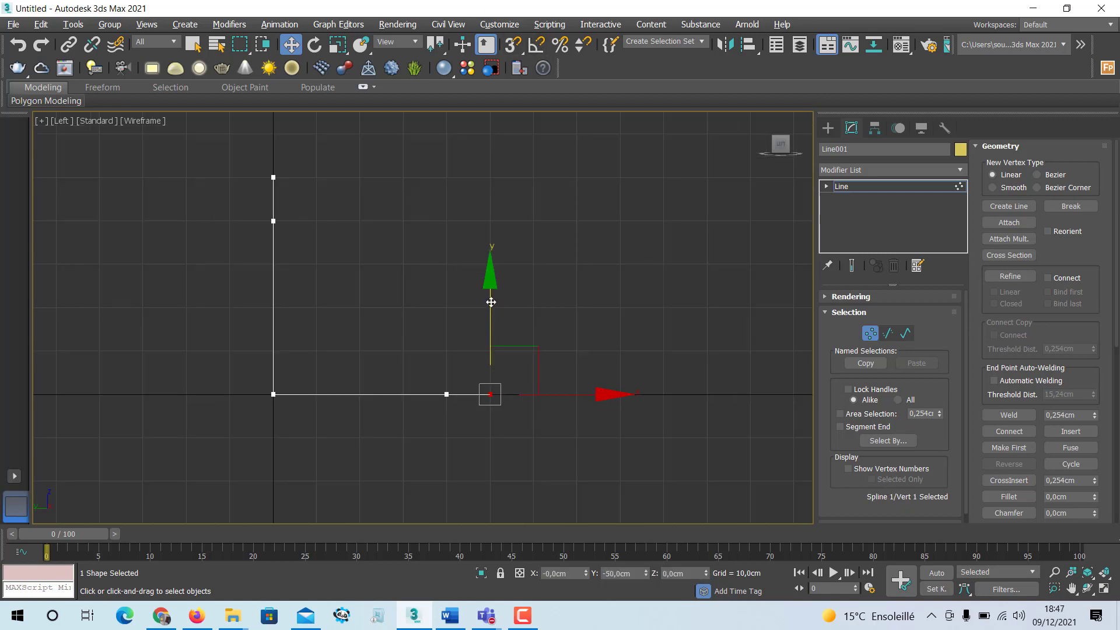
{"action": "mouse_move", "coordinate": [490, 304]}
{"action": "left_mouse_down"}
{"action": "mouse_move", "coordinate": [490, 318]}
{"action": "mouse_move", "coordinate": [490, 304]}
{"action": "left_mouse_up"}
{"action": "left_click_drag", "start_coordinate": [491, 285], "coordinate": [493, 299]}
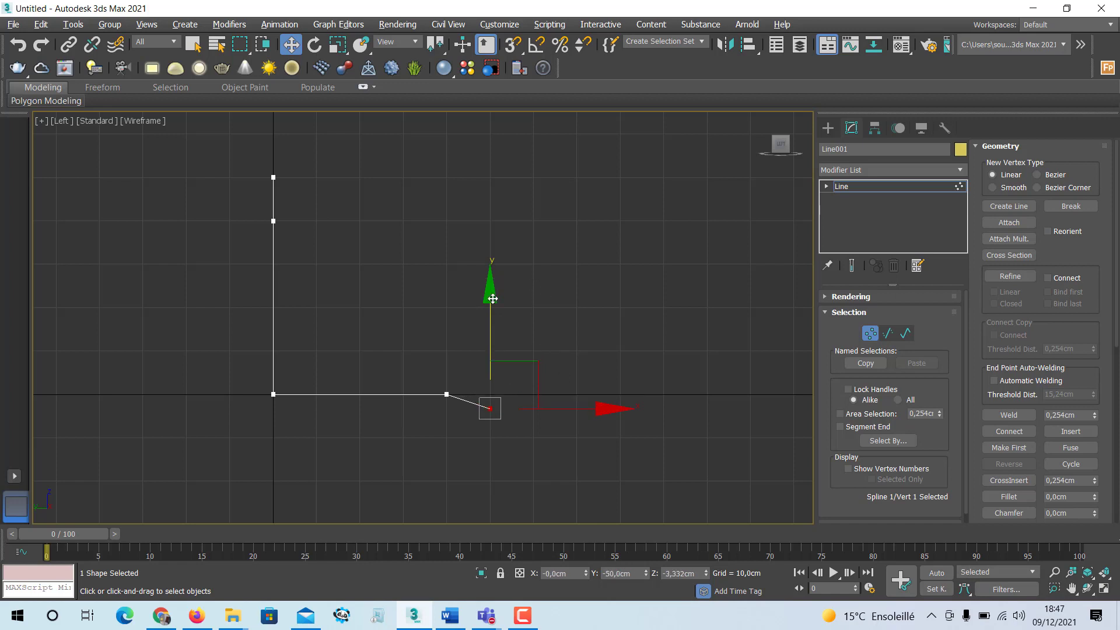
{"action": "key", "text": "ctrl+z"}
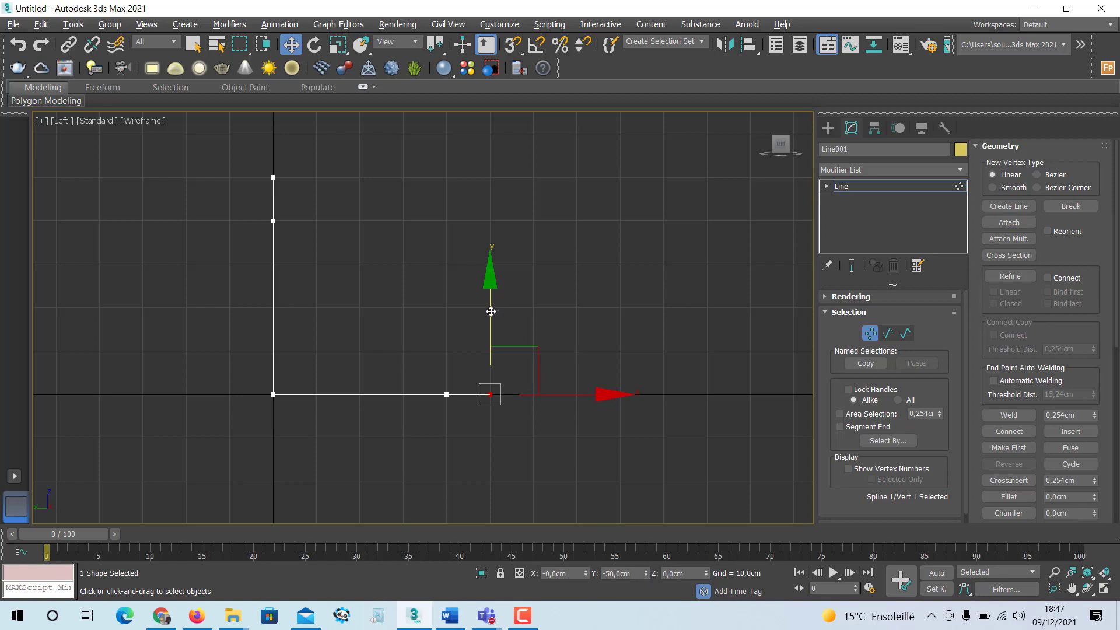
Step: Lower the selected end vertex of the horizontal leg to Z -3 cm
{"action": "left_click_drag", "start_coordinate": [491, 304], "coordinate": [495, 326]}
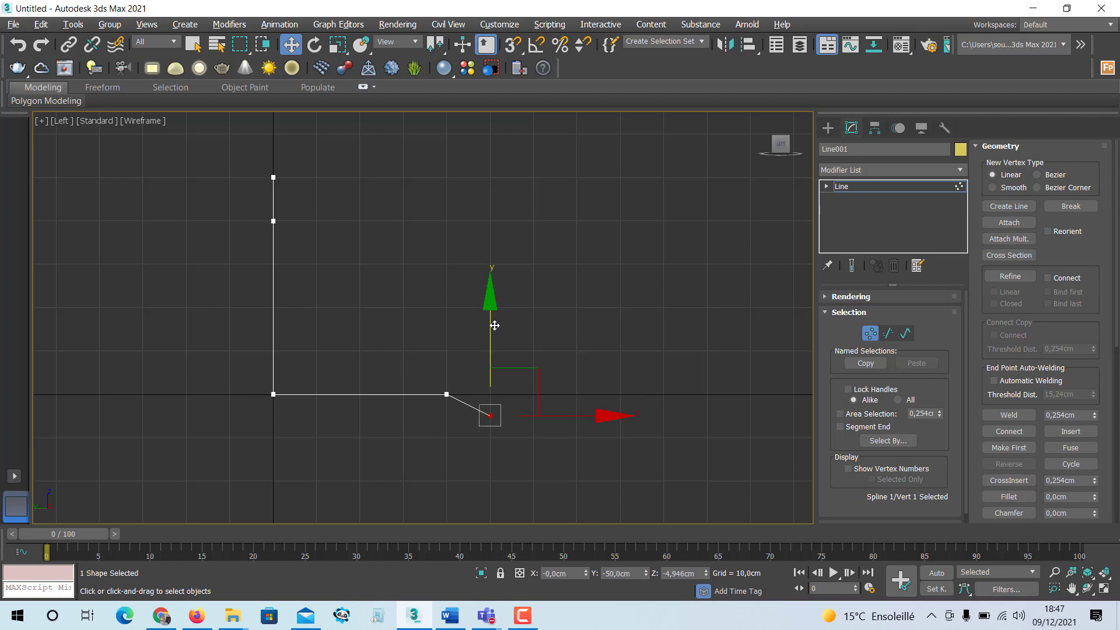
{"action": "left_click", "coordinate": [686, 575]}
{"action": "key", "text": "Return"}
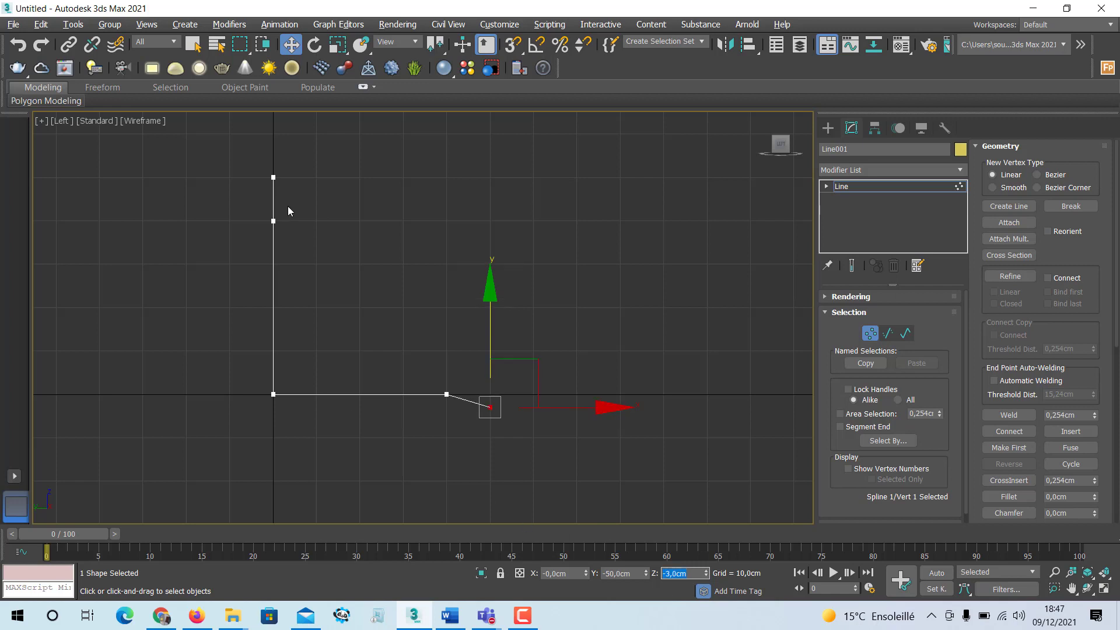
Step: Shift the vertical leg's vertex at 40 cm height inward to Y -3 cm
{"action": "left_click", "coordinate": [273, 221]}
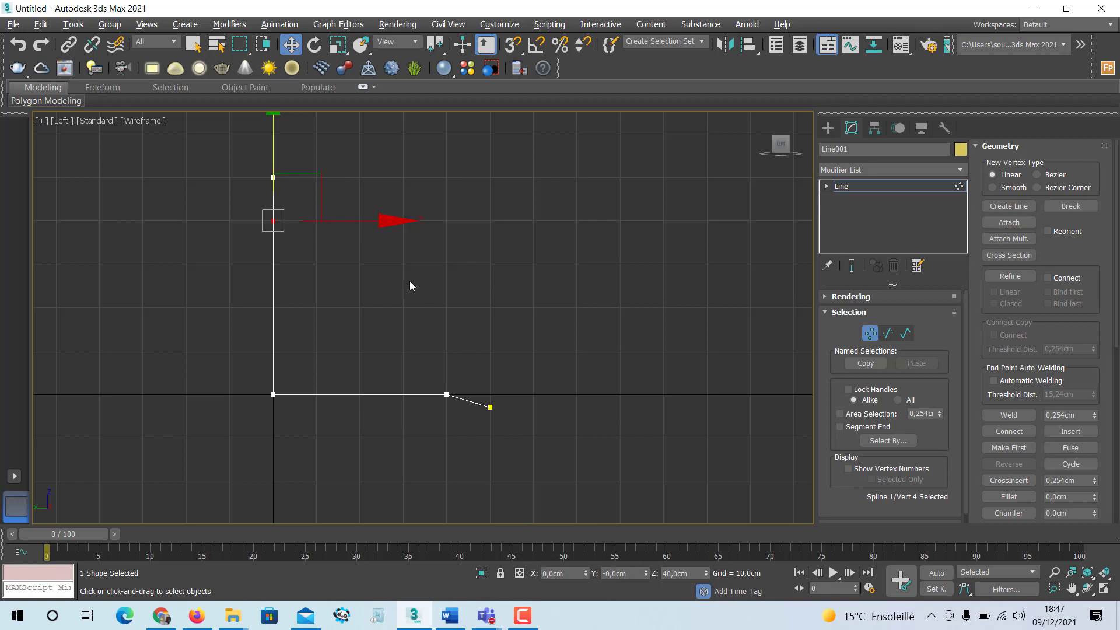
{"action": "left_click_drag", "start_coordinate": [388, 222], "coordinate": [418, 222]}
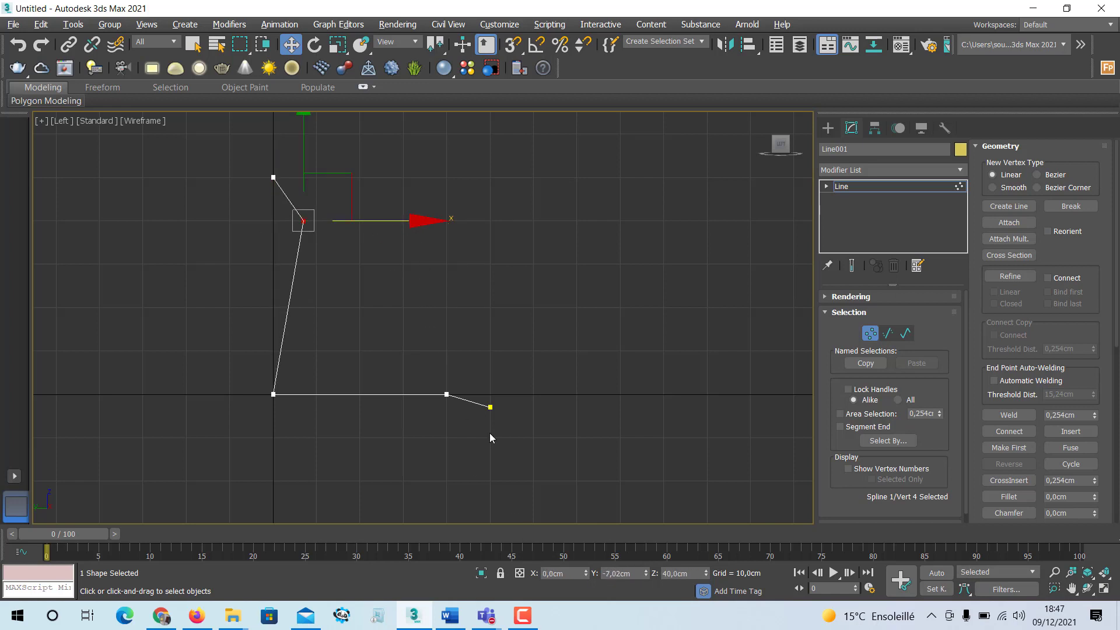
{"action": "left_click_drag", "start_coordinate": [637, 574], "coordinate": [606, 575]}
{"action": "type", "text": "-3"}
{"action": "key", "text": "Return"}
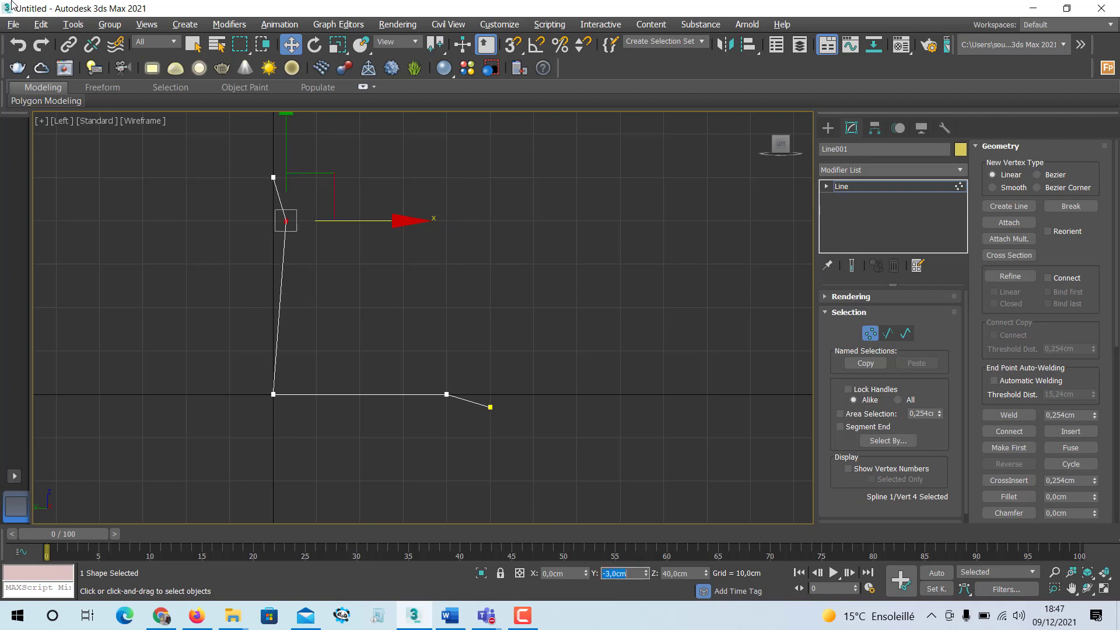
Step: Fillet the corner vertex between the two legs with a value of 15 cm
{"action": "left_click_drag", "start_coordinate": [257, 376], "coordinate": [304, 430]}
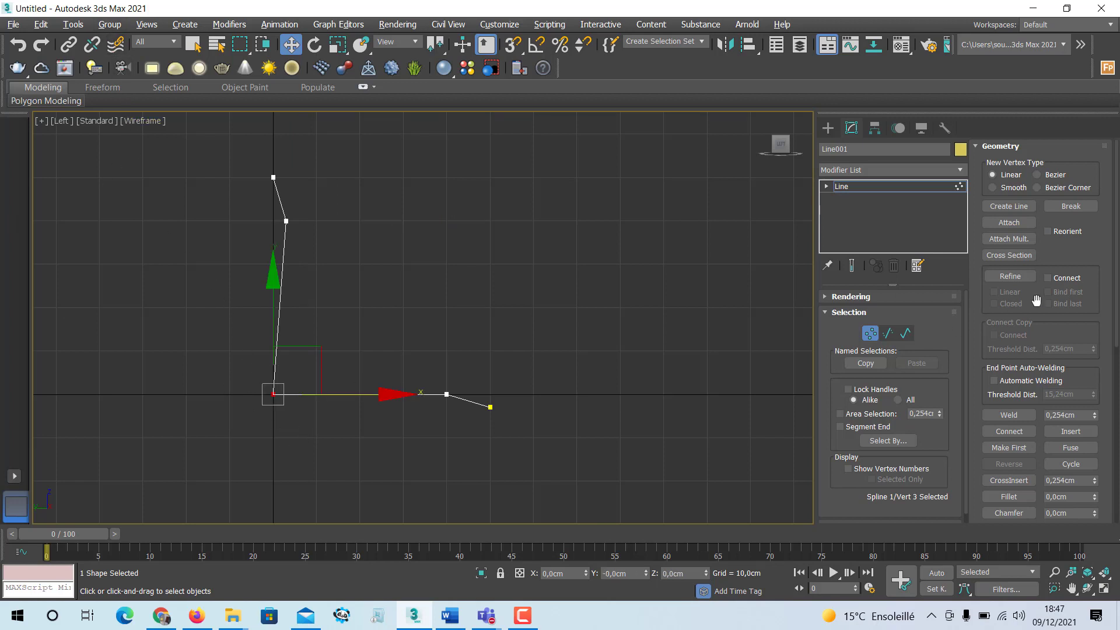
{"action": "left_click", "coordinate": [1016, 498]}
{"action": "left_click_drag", "start_coordinate": [1072, 497], "coordinate": [1044, 497]}
{"action": "type", "text": "15"}
{"action": "left_click", "coordinate": [1008, 496]}
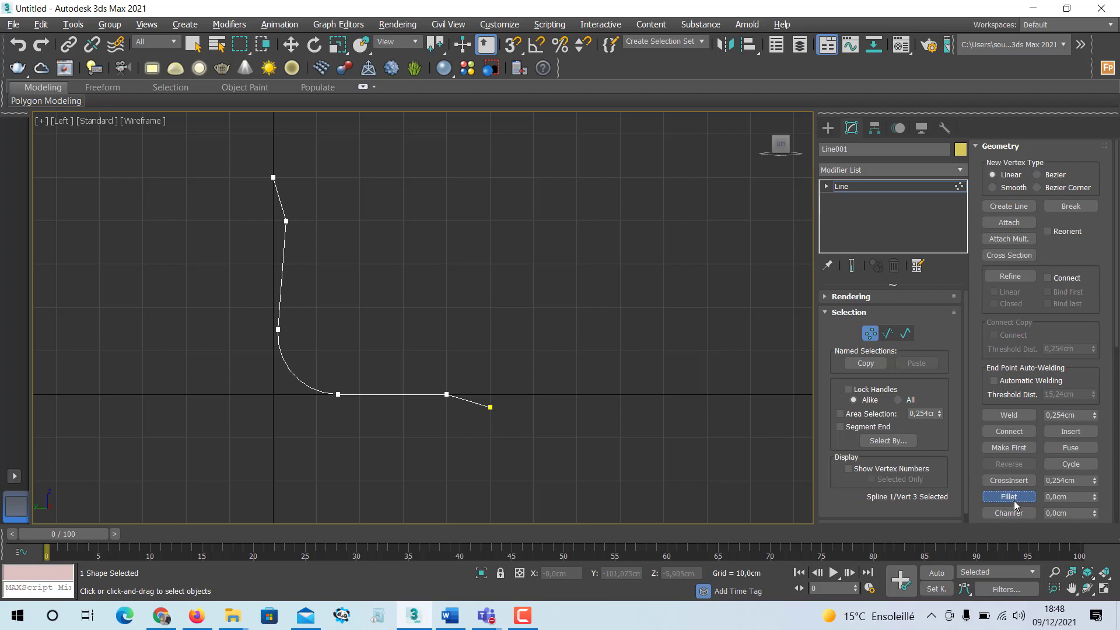
Step: Convert the vertical leg's vertex at 40 cm height to a Smooth vertex
{"action": "key", "text": "w"}
{"action": "left_click", "coordinate": [289, 223]}
{"action": "right_click", "coordinate": [376, 255]}
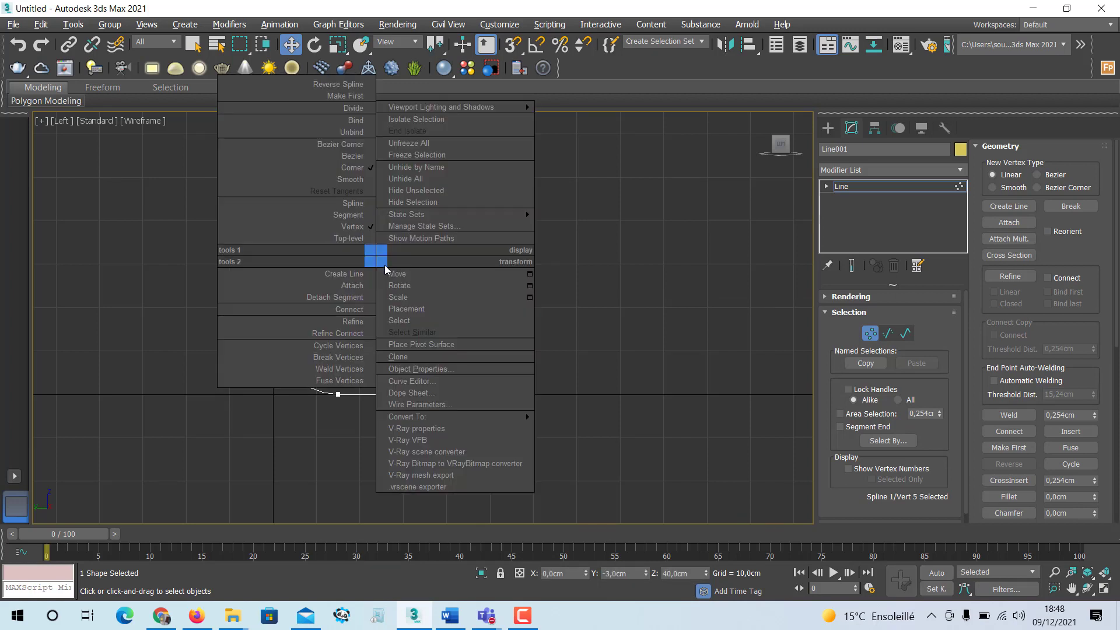
{"action": "left_click", "coordinate": [354, 180]}
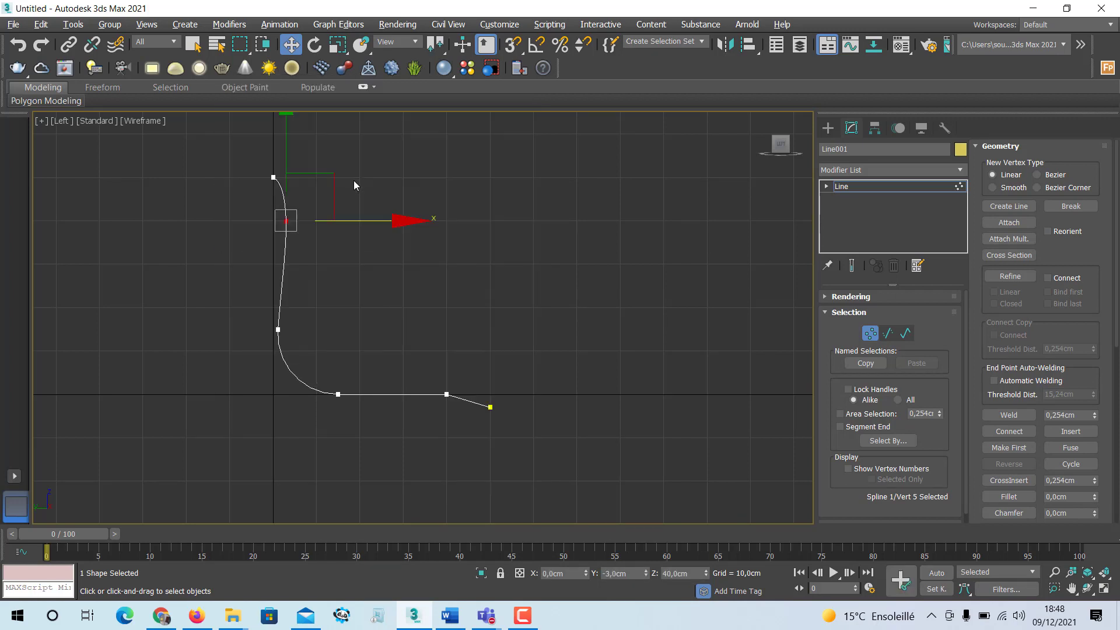
Step: Convert the horizontal leg's vertex just before its free end to a Smooth vertex
{"action": "left_click", "coordinate": [446, 395]}
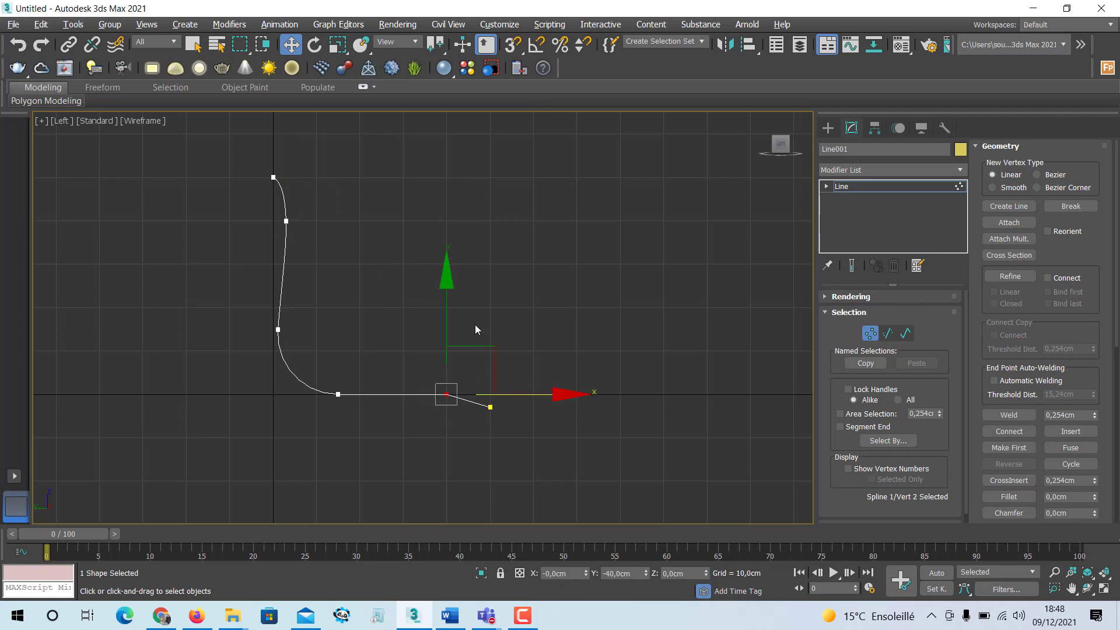
{"action": "right_click", "coordinate": [493, 268]}
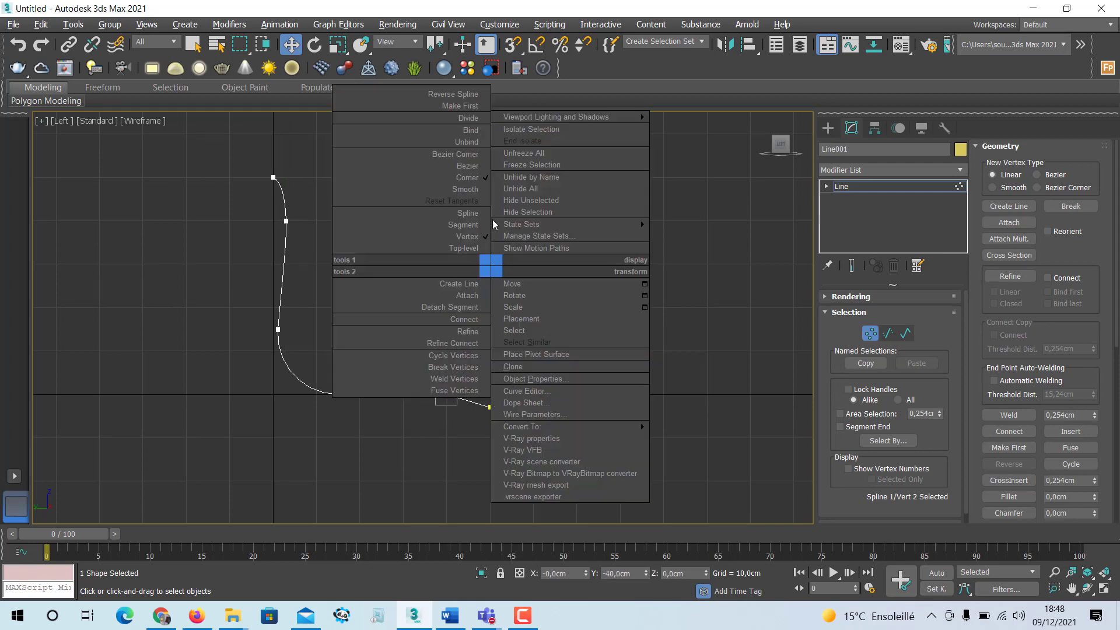
{"action": "left_click", "coordinate": [471, 187]}
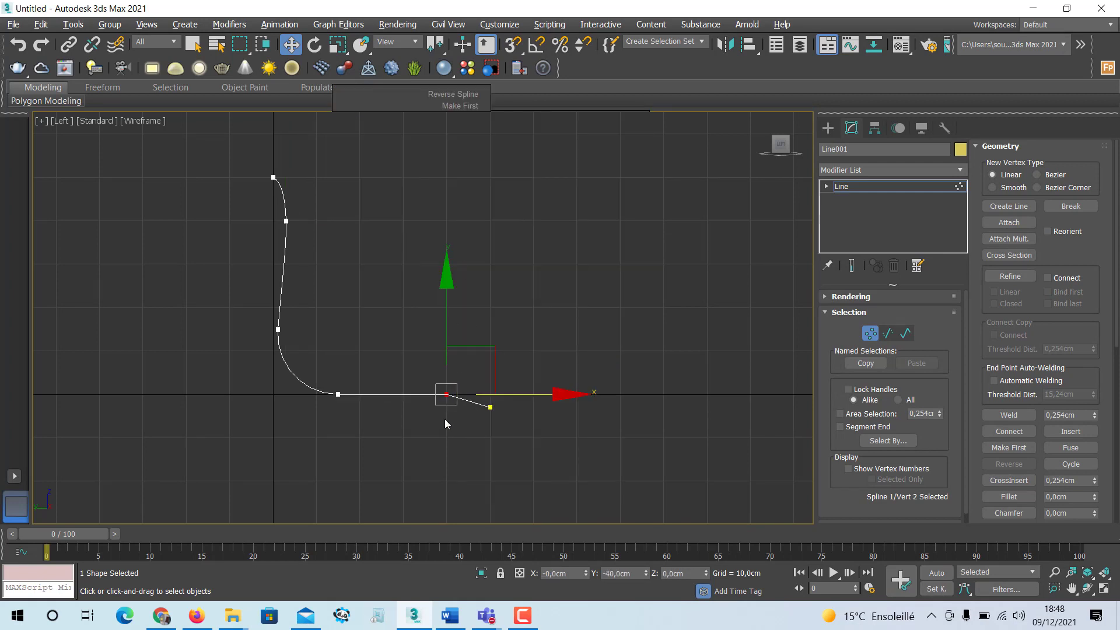
{"action": "right_click", "coordinate": [440, 366]}
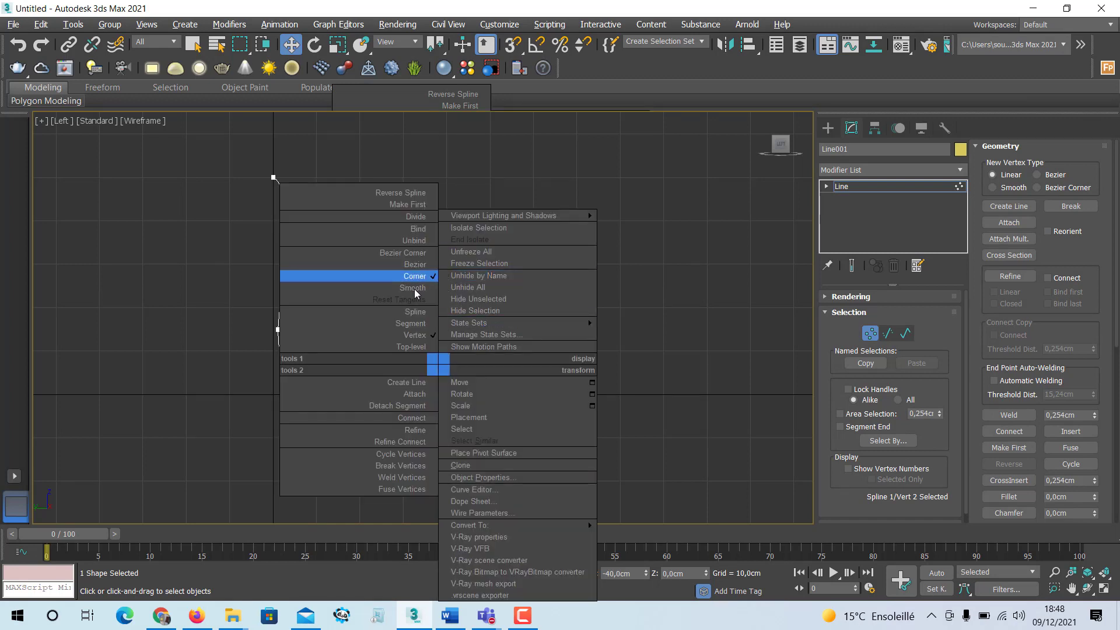
{"action": "left_click", "coordinate": [414, 288]}
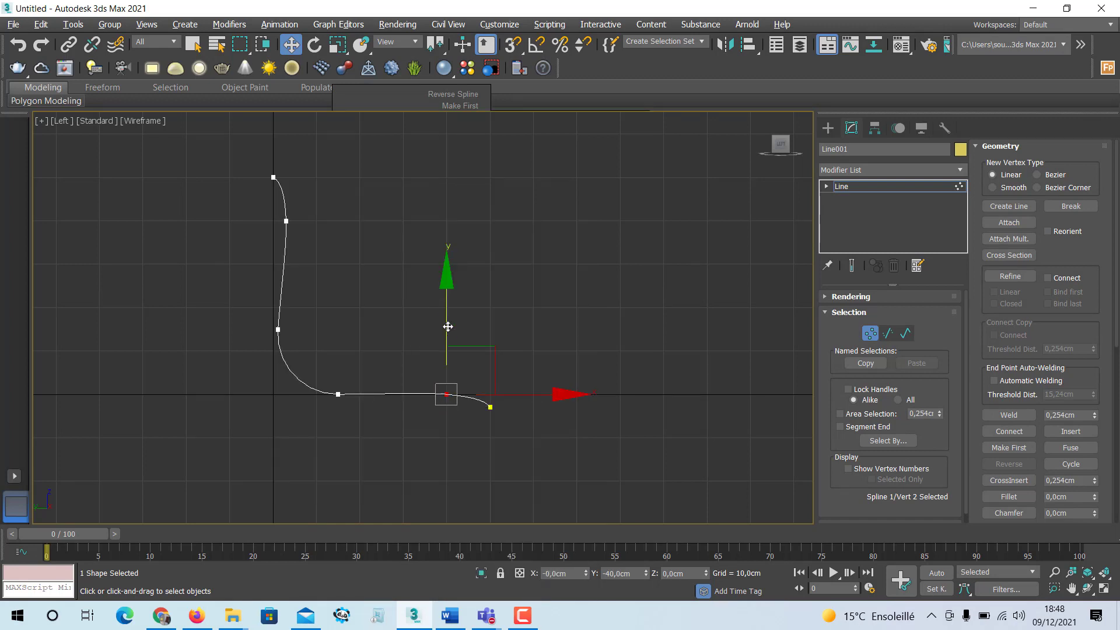
Step: Raise the seat's smooth vertex to about Z 1.5 cm, shift the backrest's smooth vertex to about Y -4.5 cm, and leave vertex mode
{"action": "mouse_move", "coordinate": [446, 305]}
{"action": "left_mouse_down"}
{"action": "mouse_move", "coordinate": [445, 281]}
{"action": "mouse_move", "coordinate": [445, 305]}
{"action": "mouse_move", "coordinate": [444, 292]}
{"action": "left_mouse_up"}
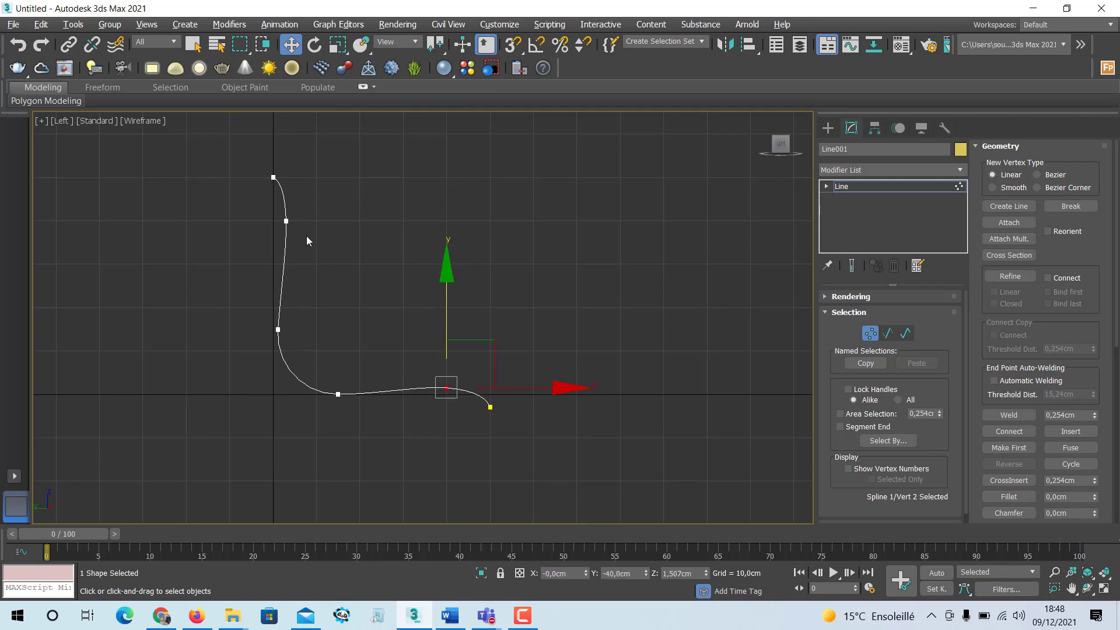
{"action": "left_click", "coordinate": [285, 221]}
{"action": "left_click_drag", "start_coordinate": [341, 222], "coordinate": [348, 222]}
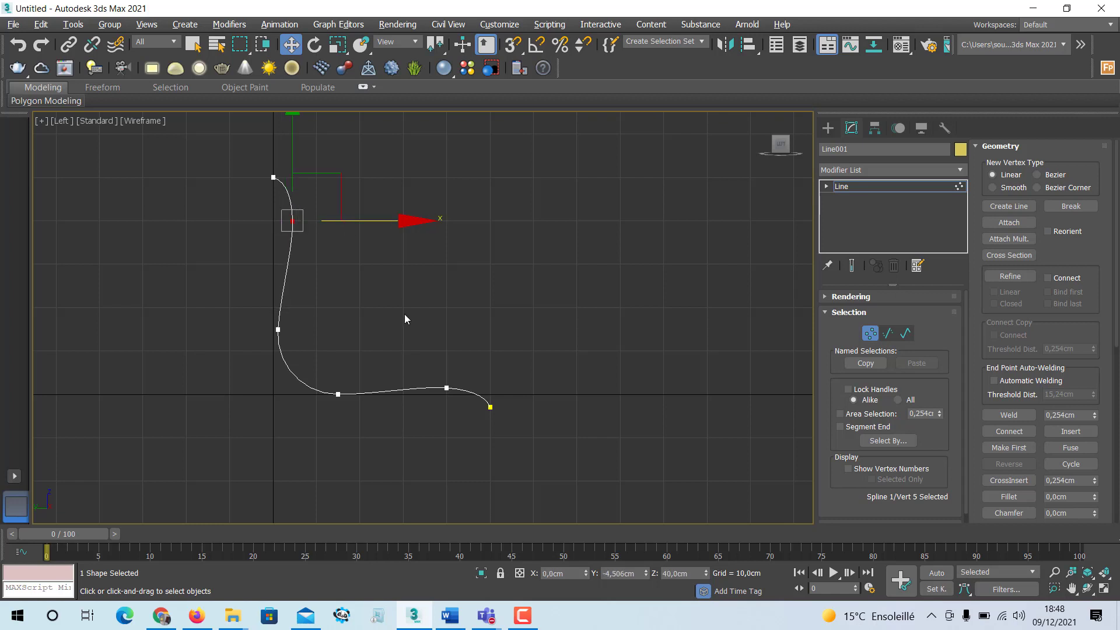
{"action": "left_click", "coordinate": [869, 333]}
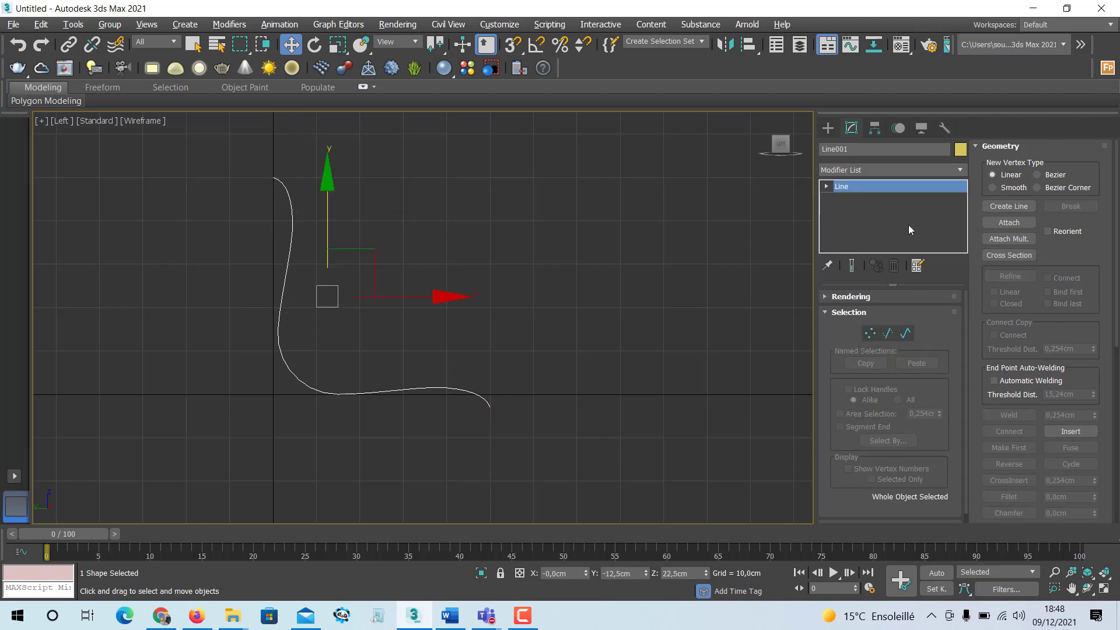
Step: Apply a Sweep modifier to the whole line in the maximized Perspective view
{"action": "key", "text": "alt+w"}
{"action": "right_click", "coordinate": [610, 423]}
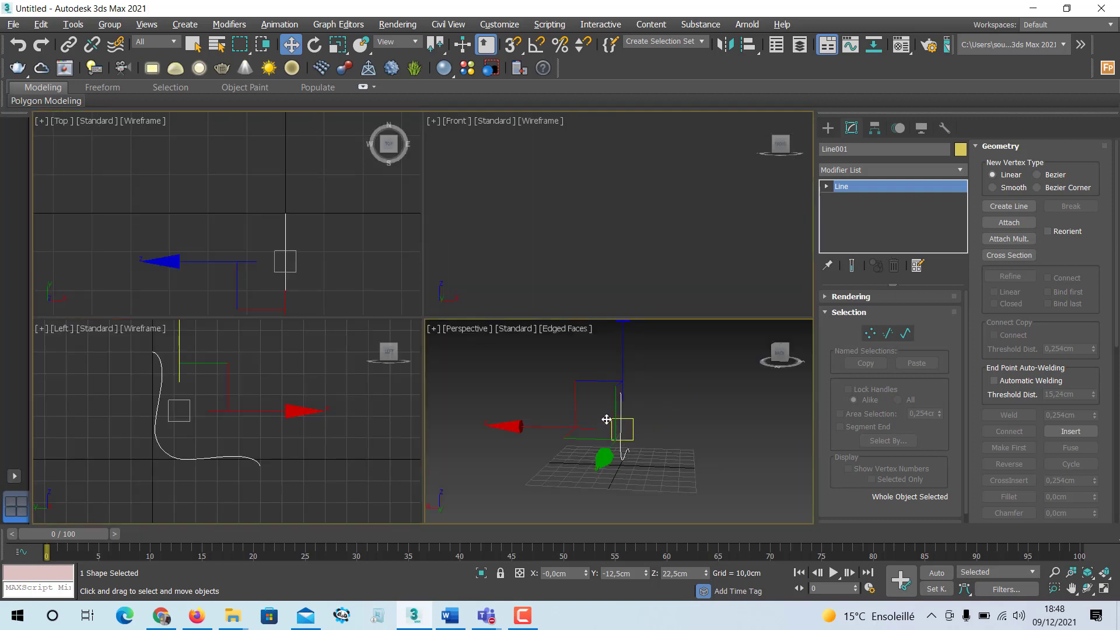
{"action": "key", "text": "alt+w"}
{"action": "middle_click_drag", "start_coordinate": [509, 406], "coordinate": [484, 418], "text": "alt"}
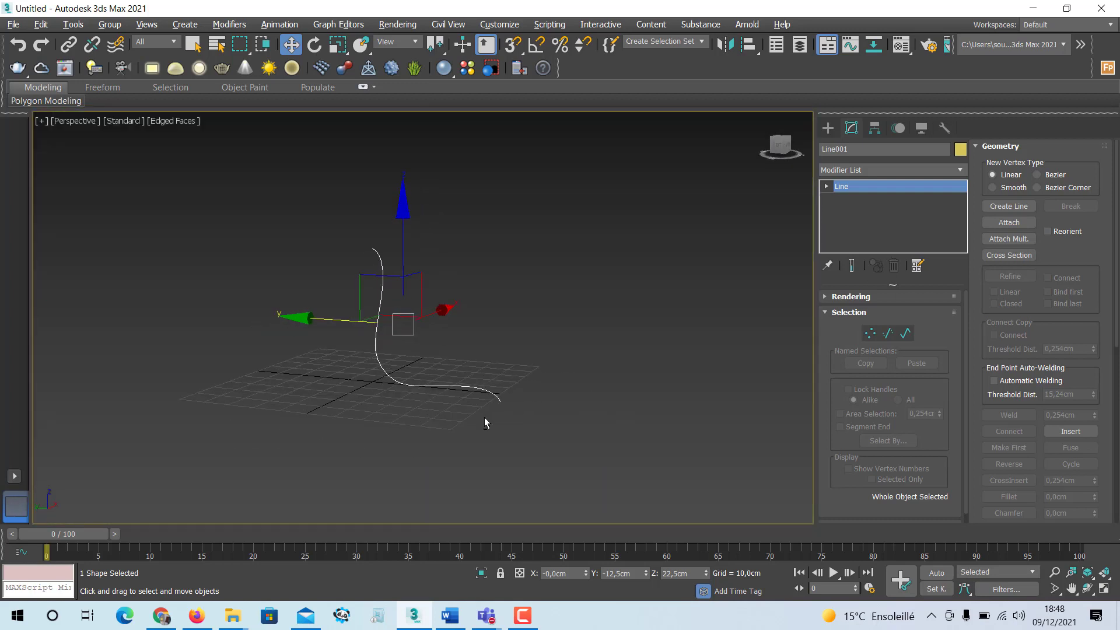
{"action": "left_click", "coordinate": [961, 169]}
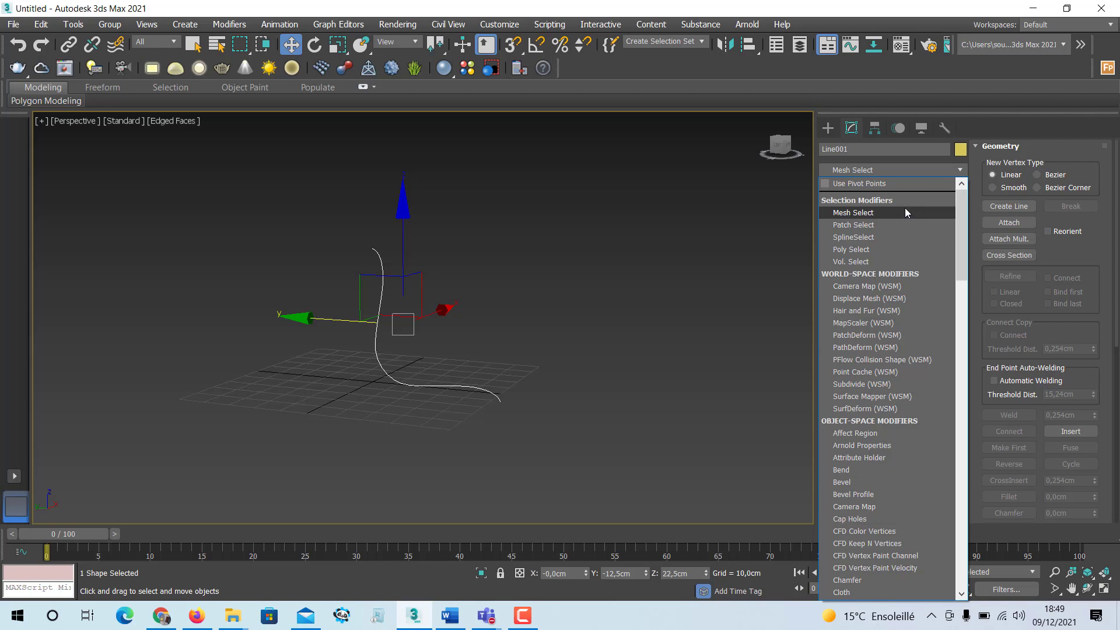
{"action": "left_click", "coordinate": [976, 122]}
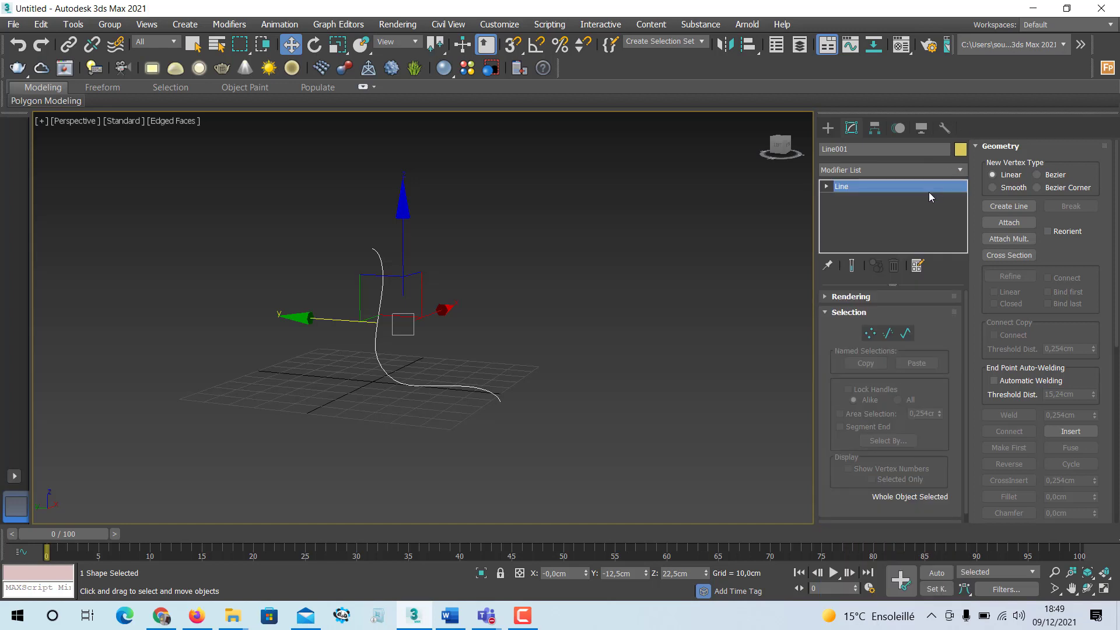
{"action": "left_click", "coordinate": [824, 313]}
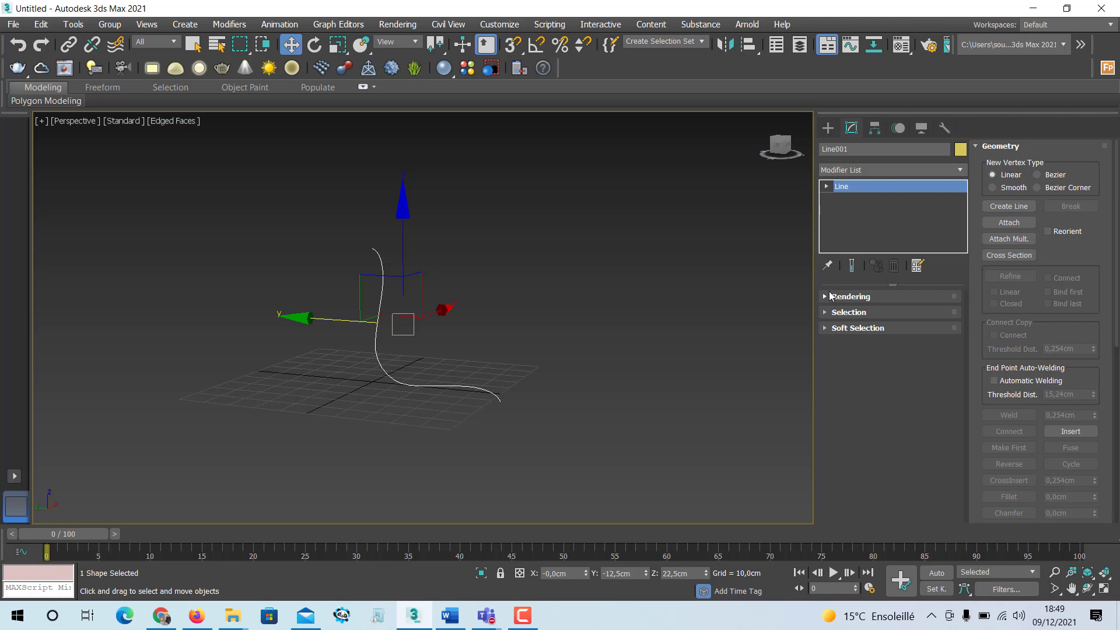
{"action": "left_click", "coordinate": [960, 169]}
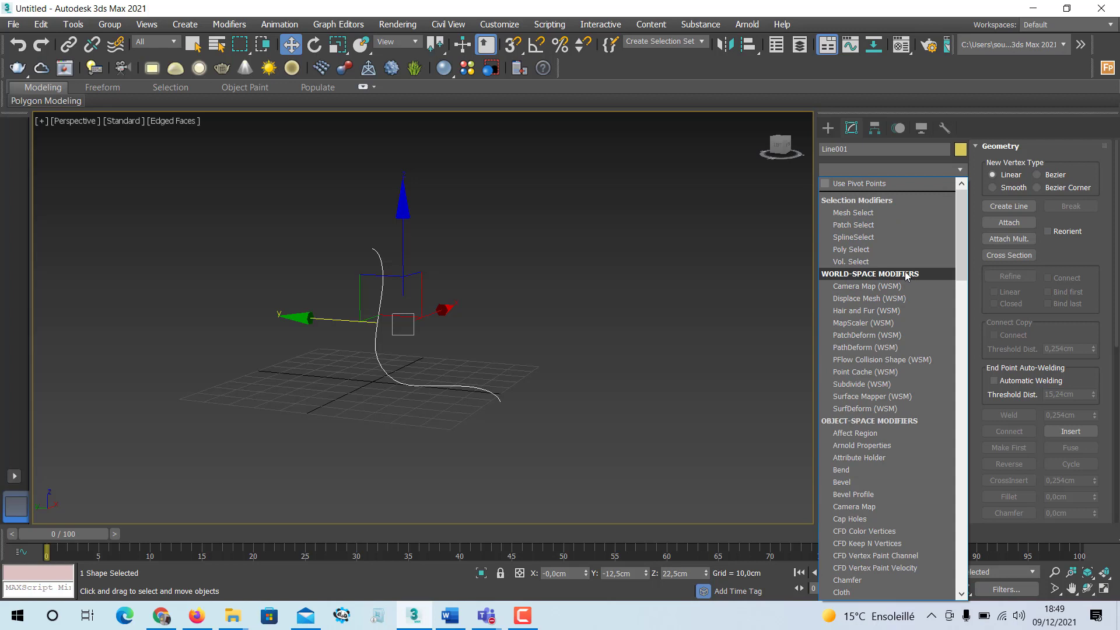
{"action": "type", "text": "sw"}
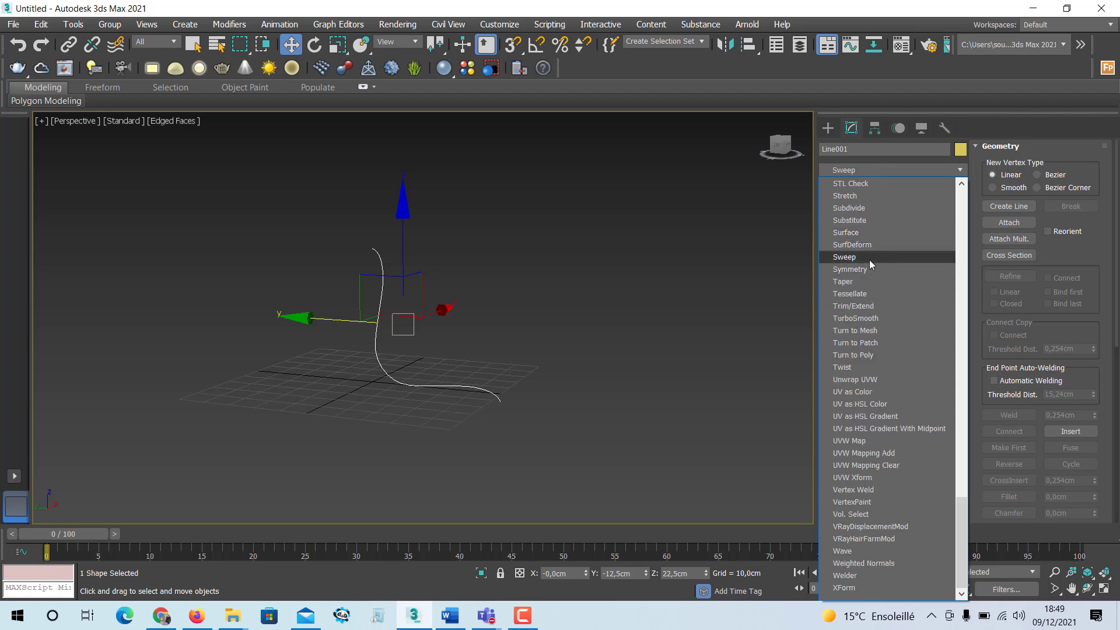
{"action": "left_click", "coordinate": [869, 261]}
Step: Resize the Sweep's Bar section to a length of about 54 cm and a width of 2 cm
{"action": "middle_click_drag", "start_coordinate": [555, 366], "coordinate": [545, 379], "text": "alt"}
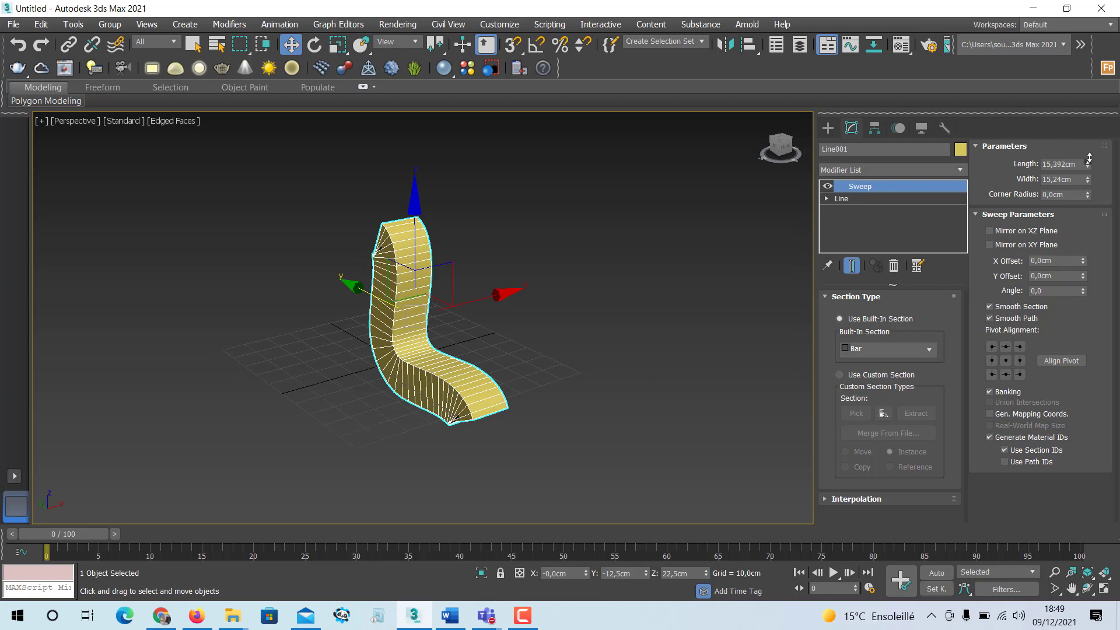
{"action": "left_click_drag", "start_coordinate": [1090, 166], "coordinate": [1100, 95]}
{"action": "left_click_drag", "start_coordinate": [1088, 181], "coordinate": [1090, 223]}
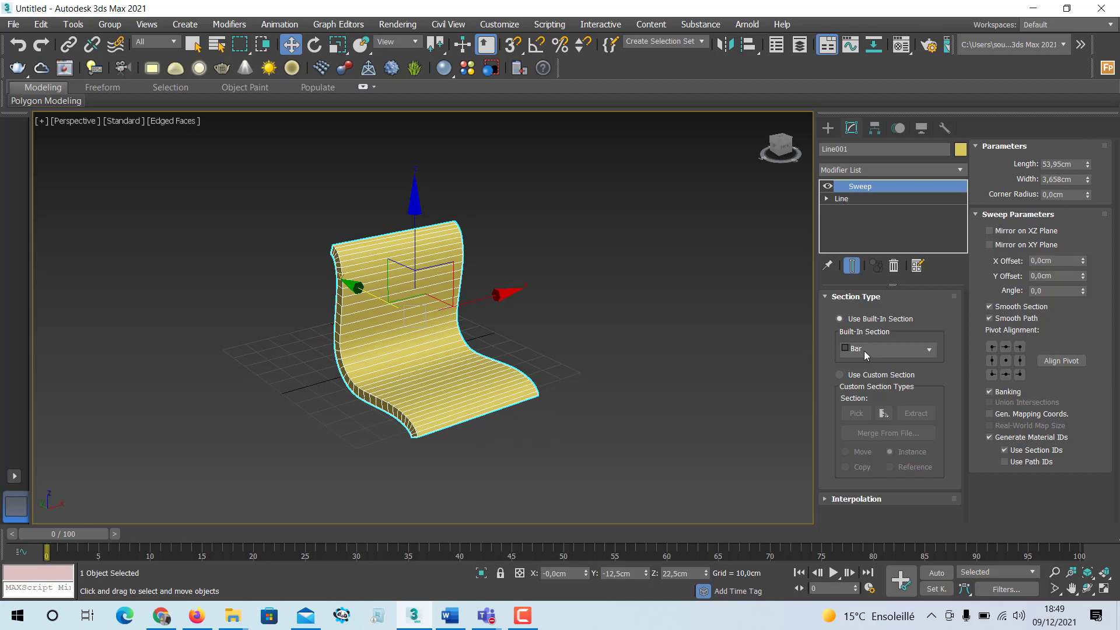
{"action": "middle_click_drag", "start_coordinate": [485, 325], "coordinate": [537, 317], "text": "alt"}
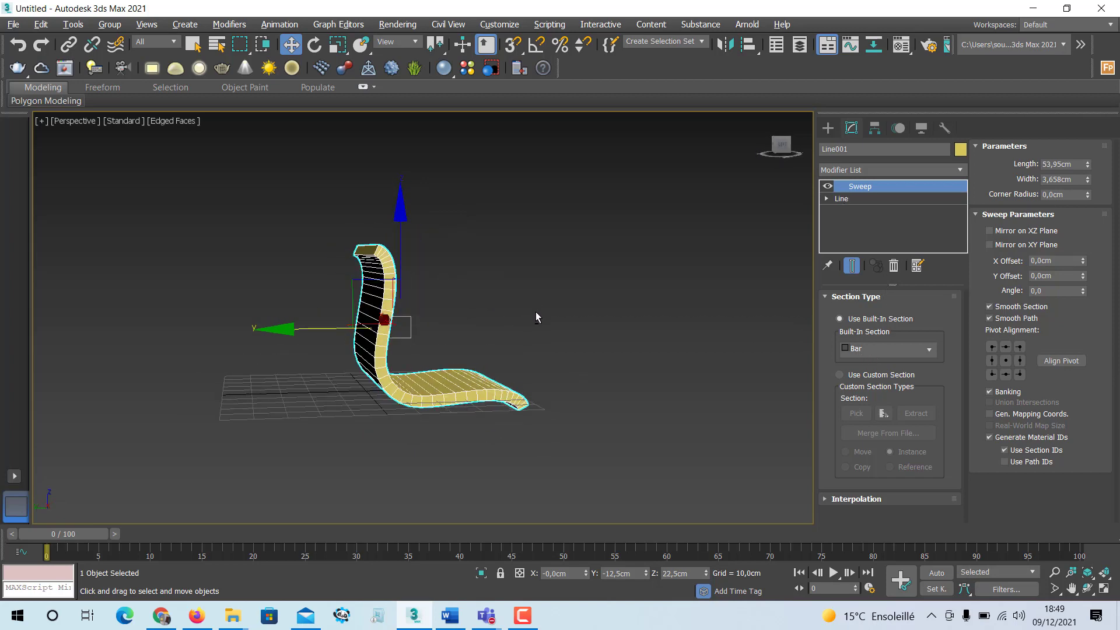
{"action": "double_click", "coordinate": [1074, 180]}
{"action": "type", "text": "2"}
{"action": "key", "text": "Return"}
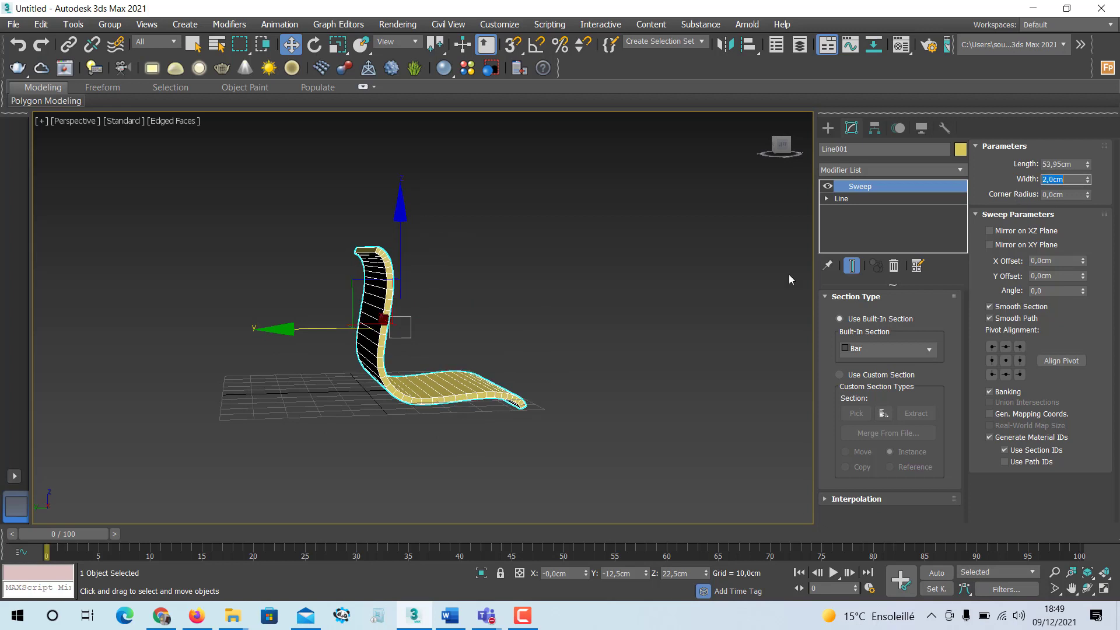
{"action": "middle_click_drag", "start_coordinate": [496, 331], "coordinate": [444, 341], "text": "alt"}
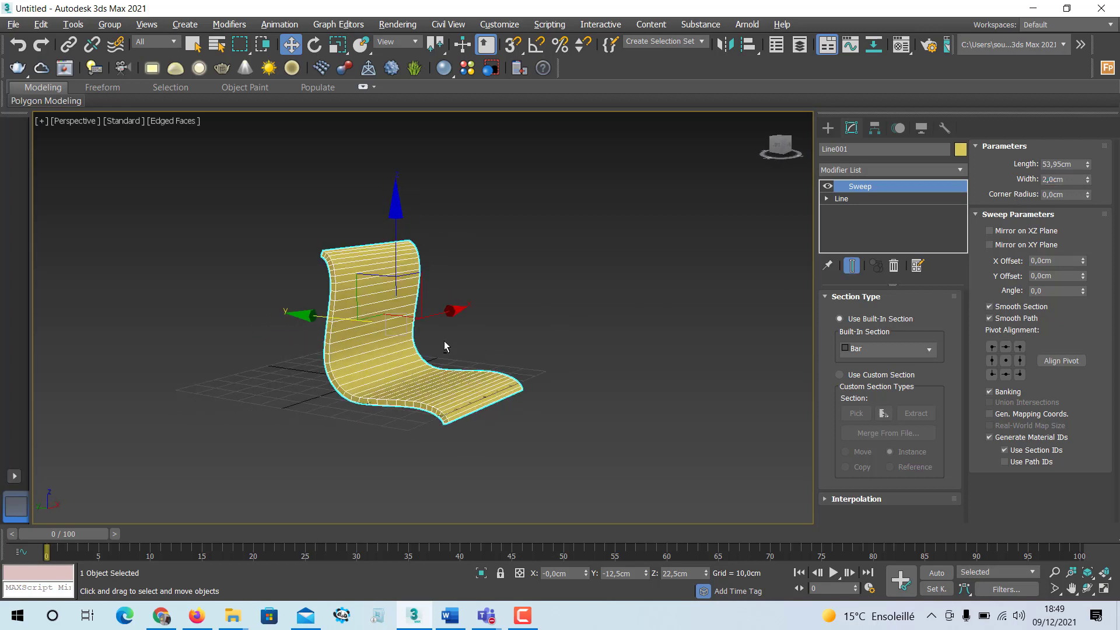
Step: Set the Sweep's Bar section length to 50 cm and reselect the seat
{"action": "double_click", "coordinate": [1067, 164]}
{"action": "type", "text": "50"}
{"action": "key", "text": "Return"}
{"action": "left_click", "coordinate": [550, 289]}
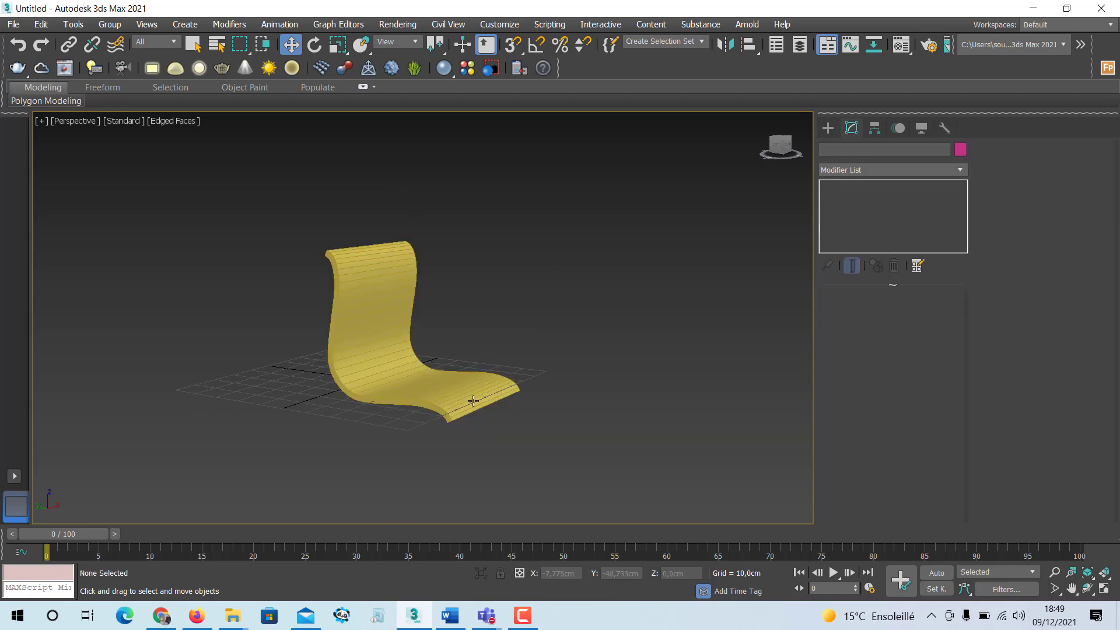
{"action": "middle_click_drag", "start_coordinate": [480, 392], "coordinate": [487, 394], "text": "alt"}
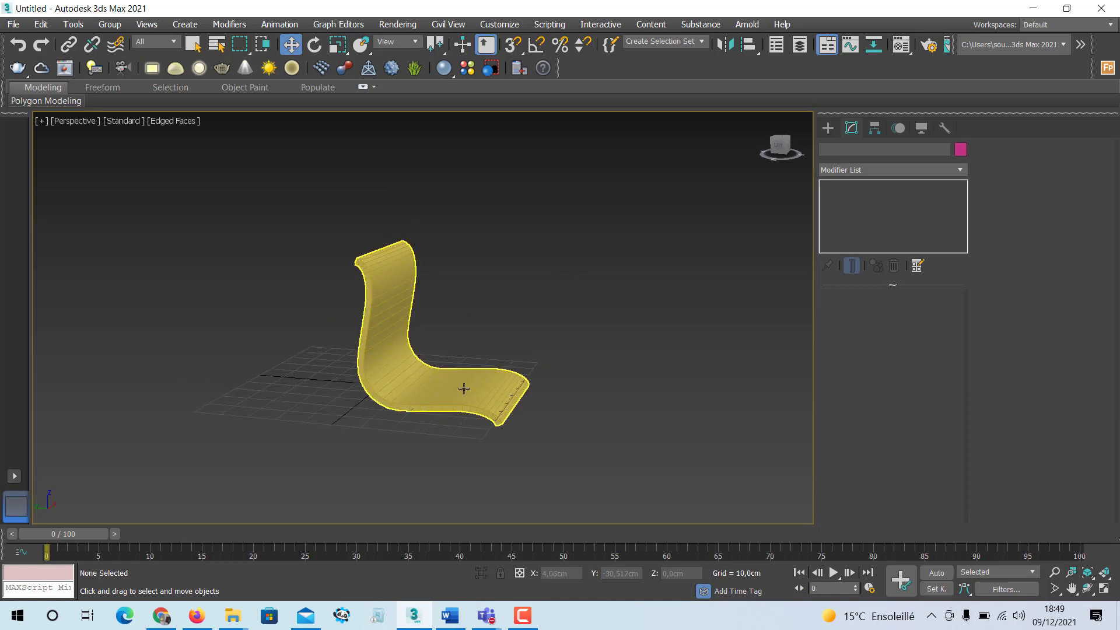
{"action": "left_click", "coordinate": [465, 389]}
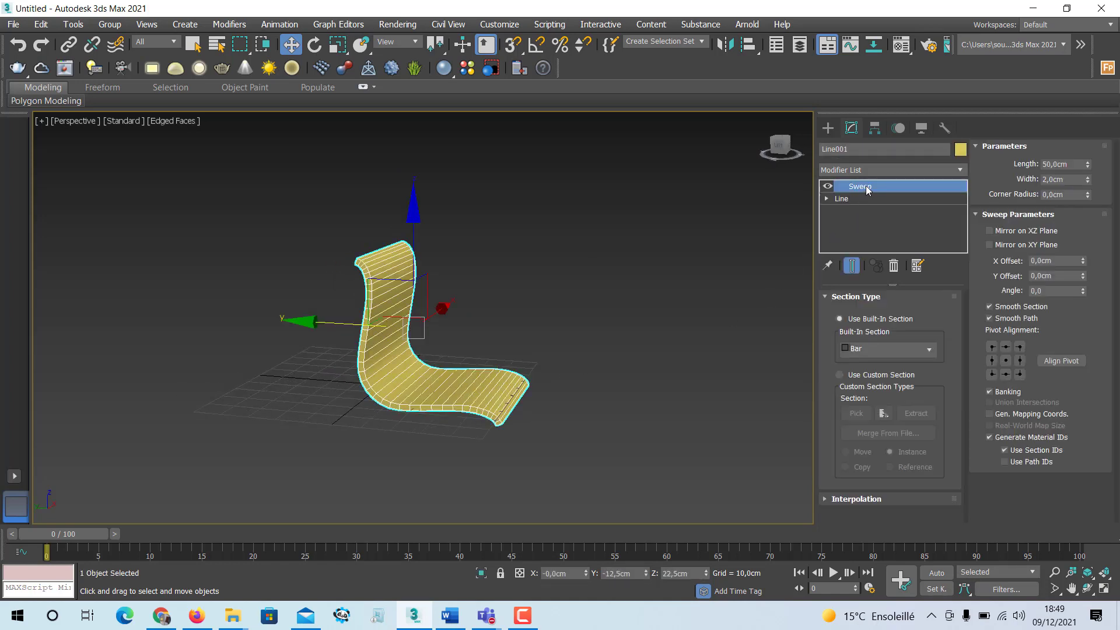
Step: Delete the Sweep modifier from the seat and open the base line's Rendering settings
{"action": "left_click", "coordinate": [893, 265]}
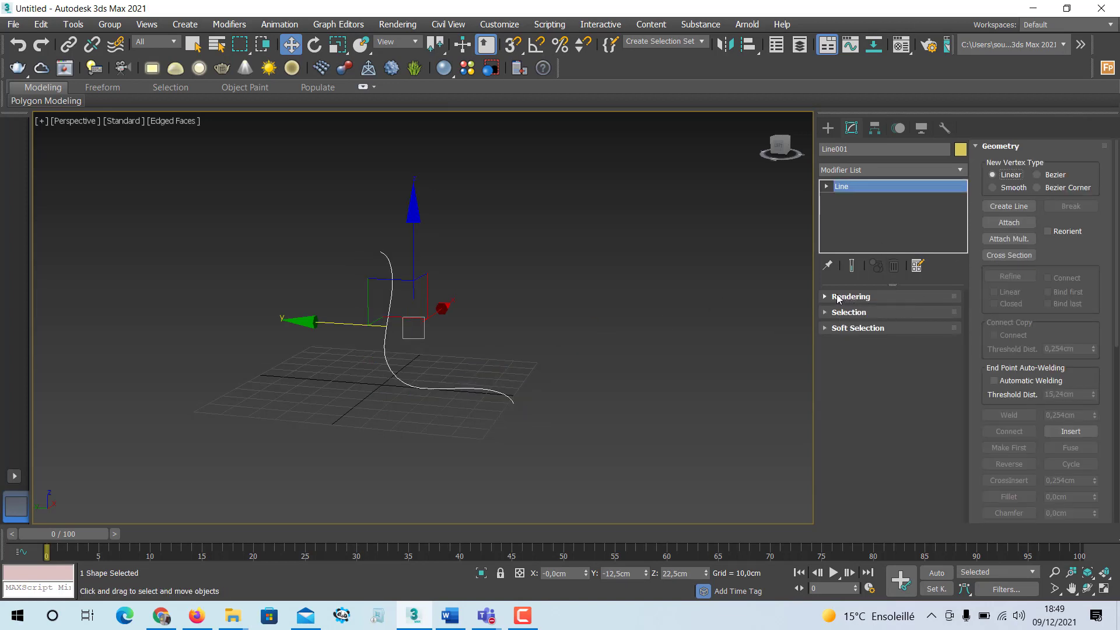
{"action": "left_click", "coordinate": [838, 297]}
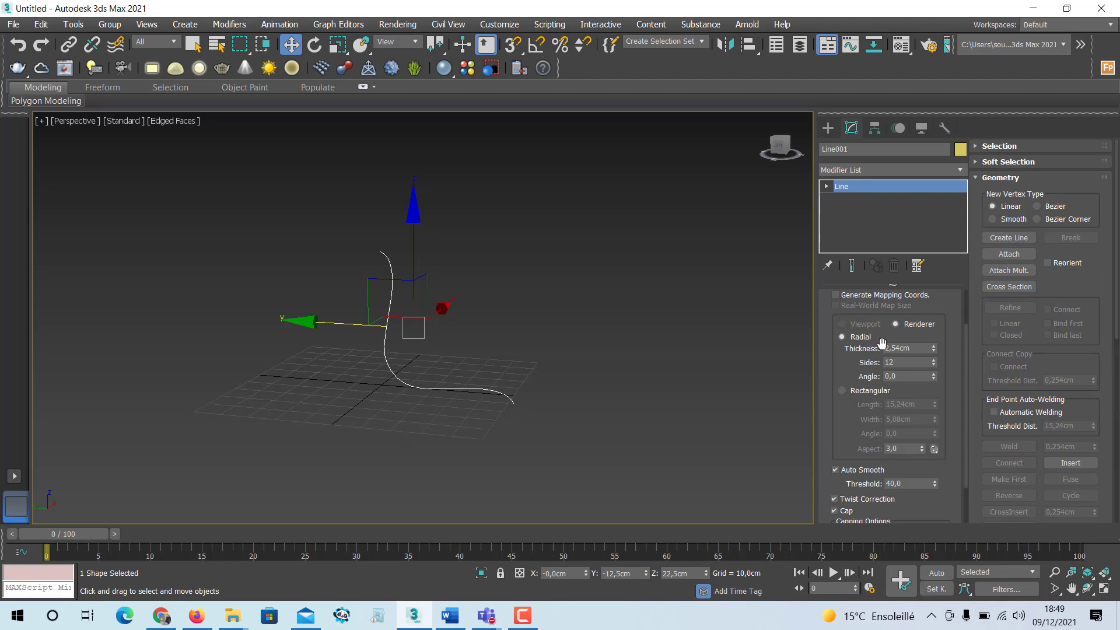
{"action": "scroll", "coordinate": [842, 300], "scroll_direction": "up", "scroll_amount": 1}
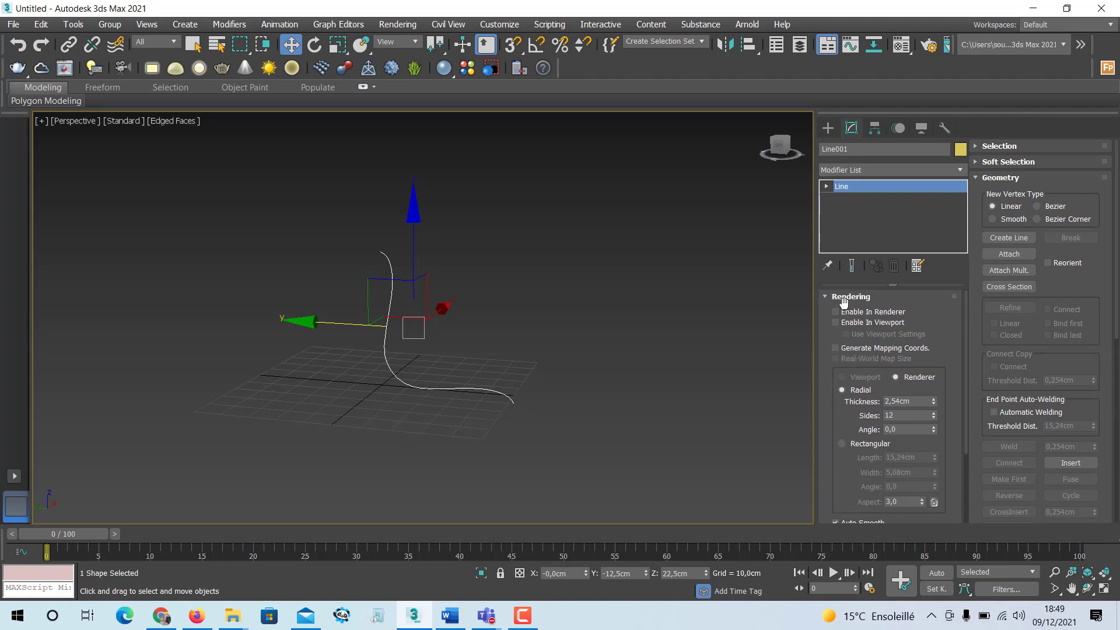
Step: Enable the line's thickness in the viewport with a radial section about 15.9 cm thick
{"action": "left_click", "coordinate": [835, 323]}
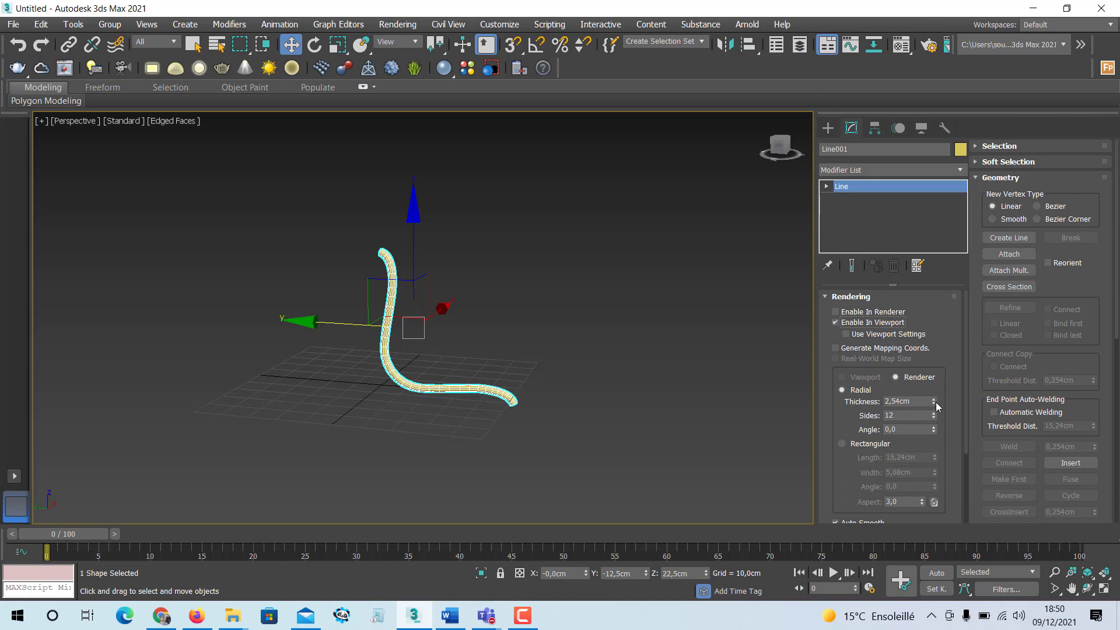
{"action": "left_click_drag", "start_coordinate": [933, 400], "coordinate": [915, 88]}
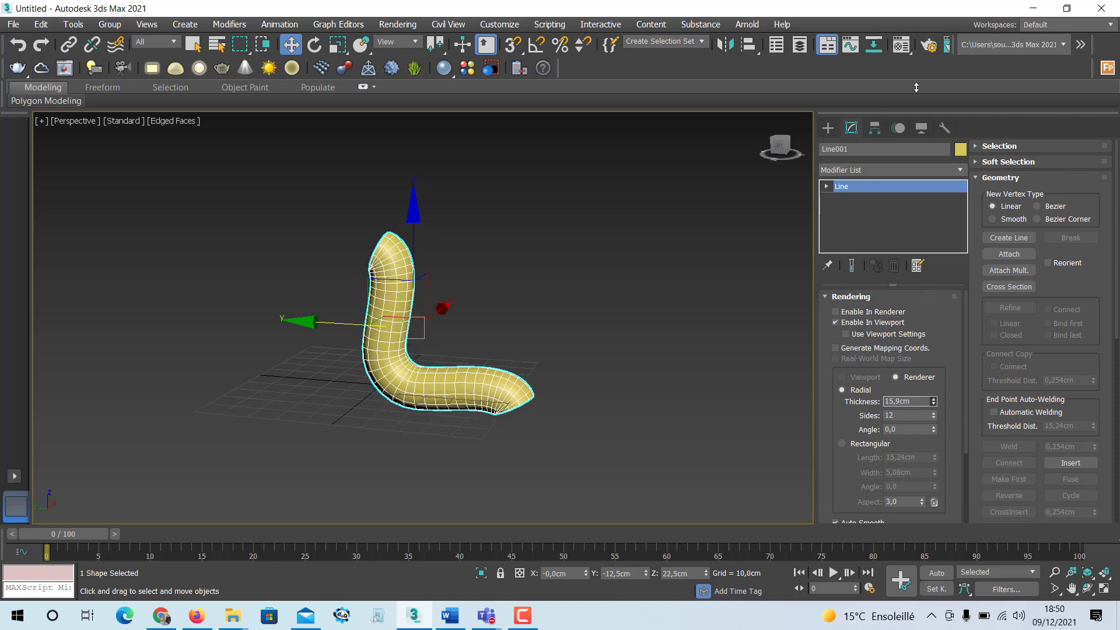
{"action": "mouse_move", "coordinate": [488, 306]}
{"action": "middle_mouse_down", "text": "alt"}
{"action": "mouse_move", "coordinate": [436, 306]}
{"action": "mouse_move", "coordinate": [471, 333]}
{"action": "mouse_move", "coordinate": [484, 326]}
{"action": "middle_mouse_up", "text": "alt"}
Step: Switch the line's rendered section to Rectangular and set its length to 50 cm
{"action": "left_click", "coordinate": [842, 443]}
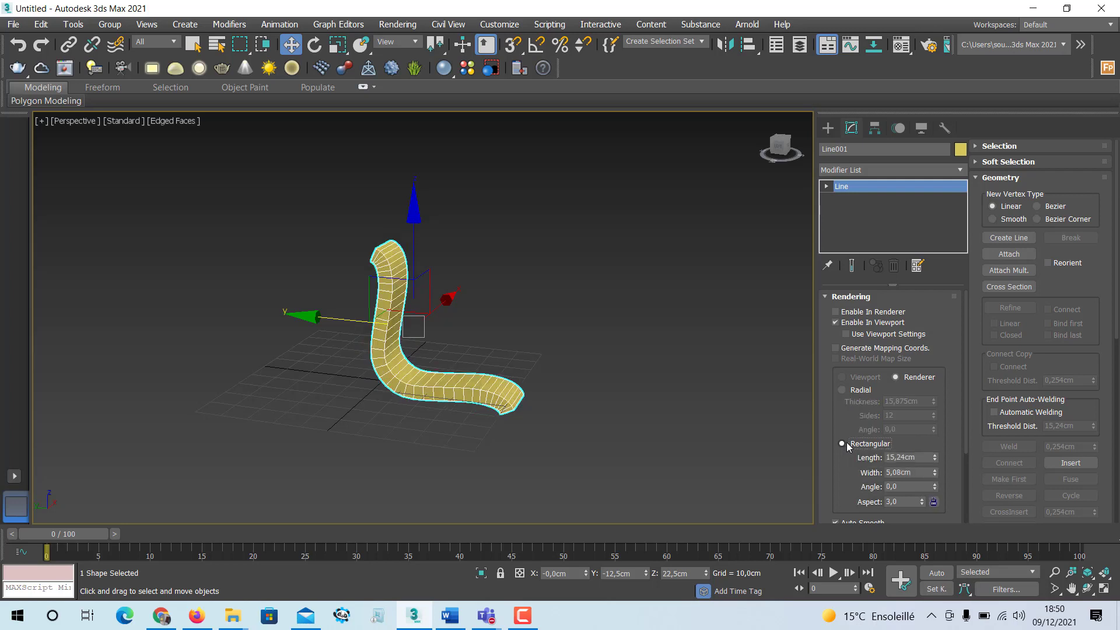
{"action": "middle_click_drag", "start_coordinate": [473, 392], "coordinate": [414, 400], "text": "alt"}
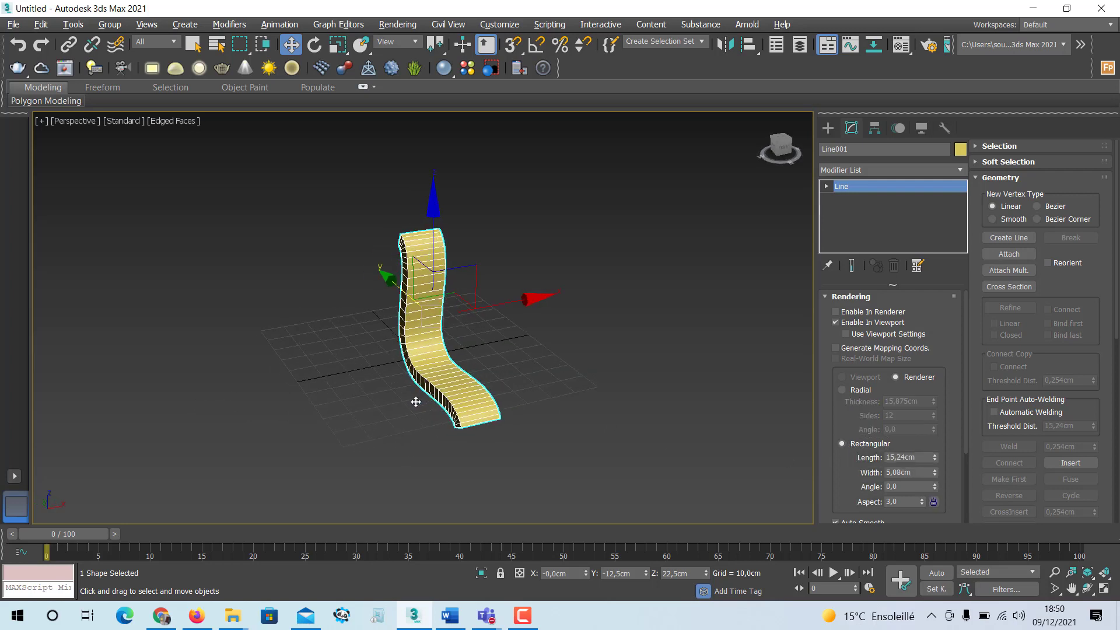
{"action": "scroll", "coordinate": [415, 400], "scroll_direction": "up", "scroll_amount": 5}
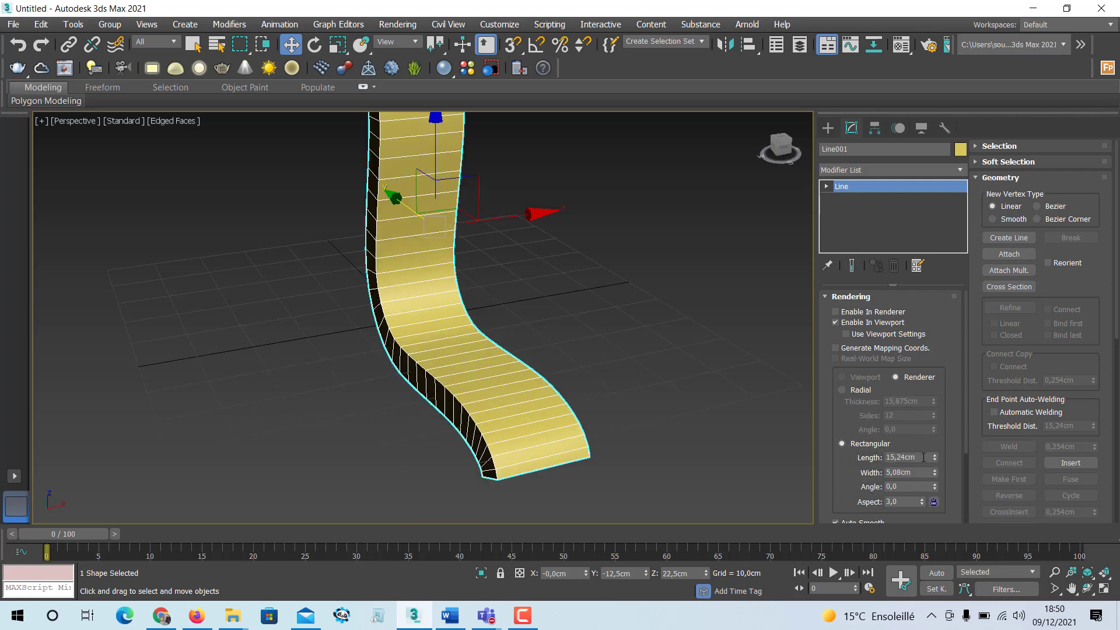
{"action": "left_click_drag", "start_coordinate": [926, 458], "coordinate": [834, 442]}
{"action": "type", "text": "50"}
{"action": "key", "text": "Return"}
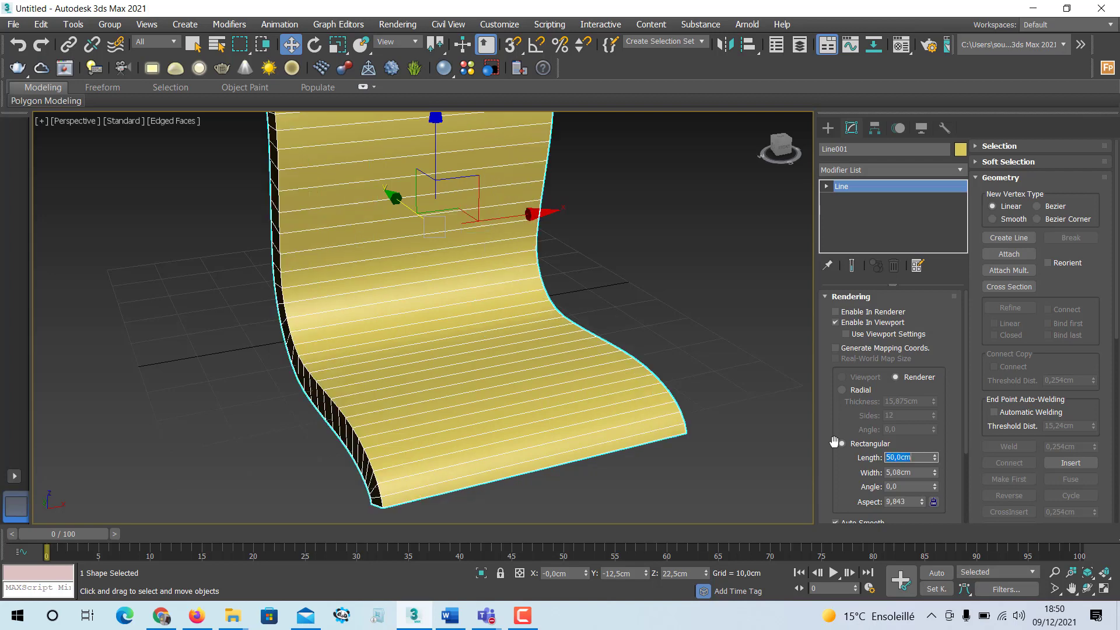
Step: Set the rectangular section's width to 2 cm to thin the seat shell
{"action": "middle_click_drag", "start_coordinate": [543, 359], "coordinate": [601, 355], "text": "alt"}
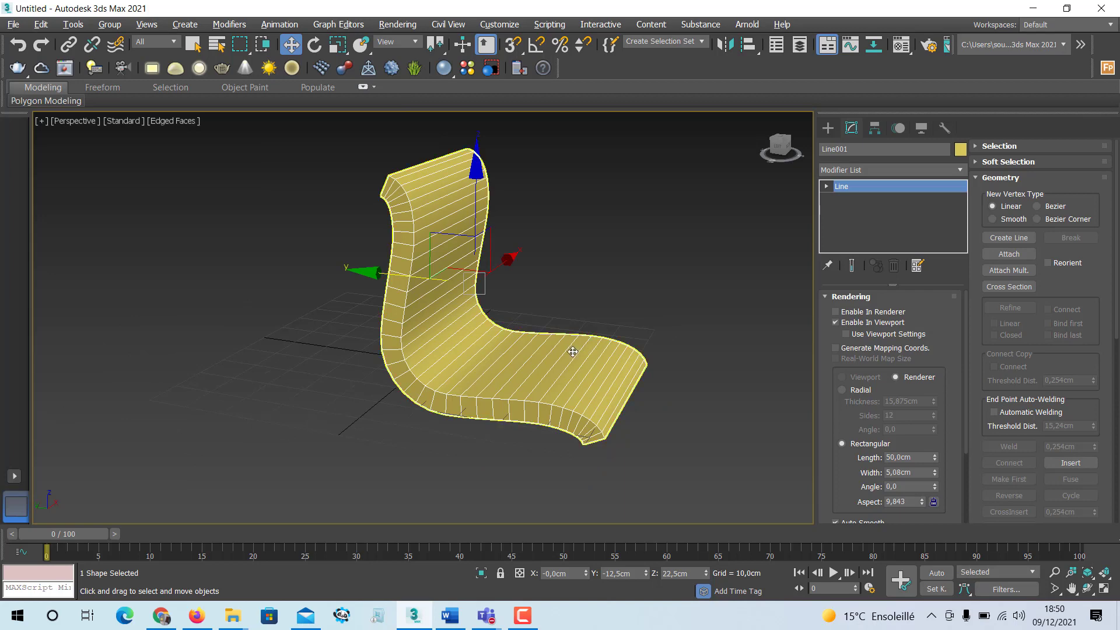
{"action": "middle_click_drag", "start_coordinate": [600, 354], "coordinate": [578, 353], "text": "alt"}
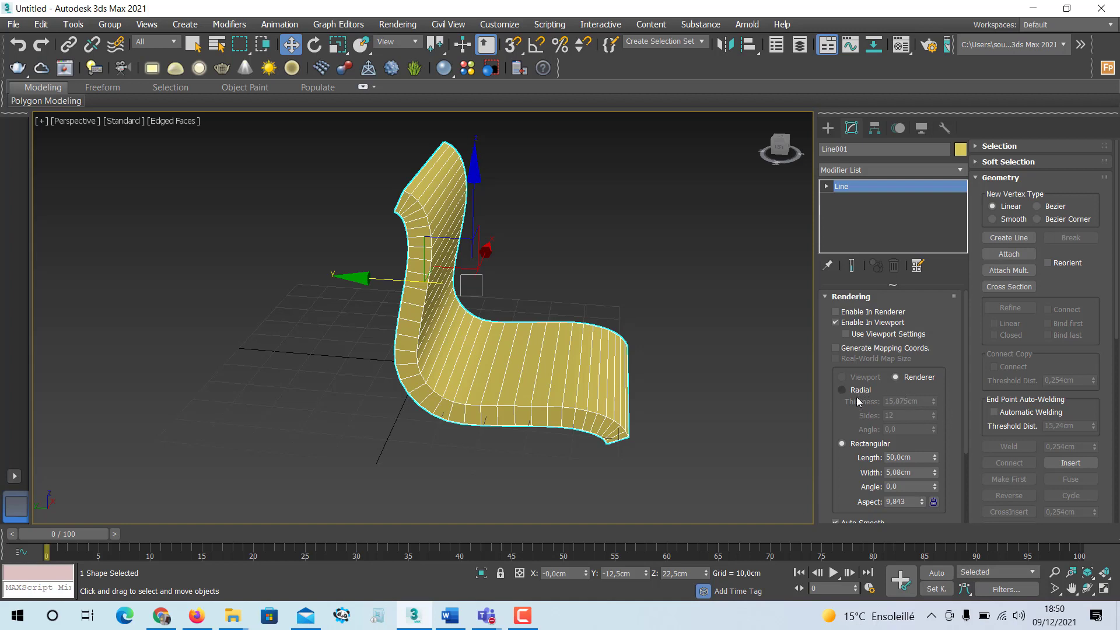
{"action": "left_click", "coordinate": [909, 472]}
{"action": "type", "text": "2"}
{"action": "key", "text": "Return"}
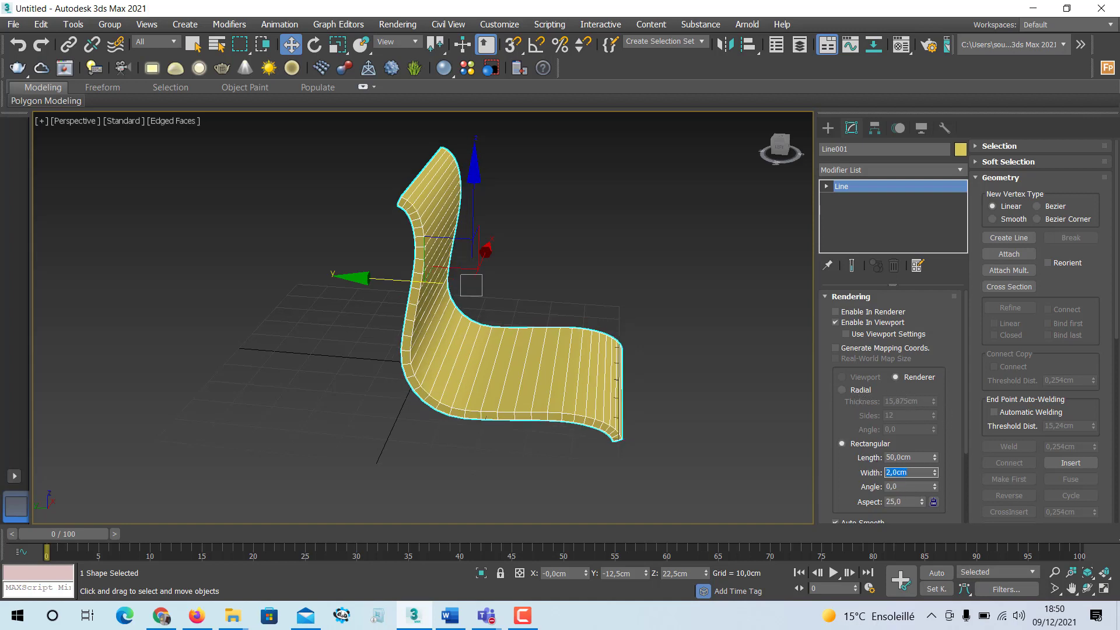
{"action": "middle_click_drag", "start_coordinate": [497, 282], "coordinate": [437, 312], "text": "alt"}
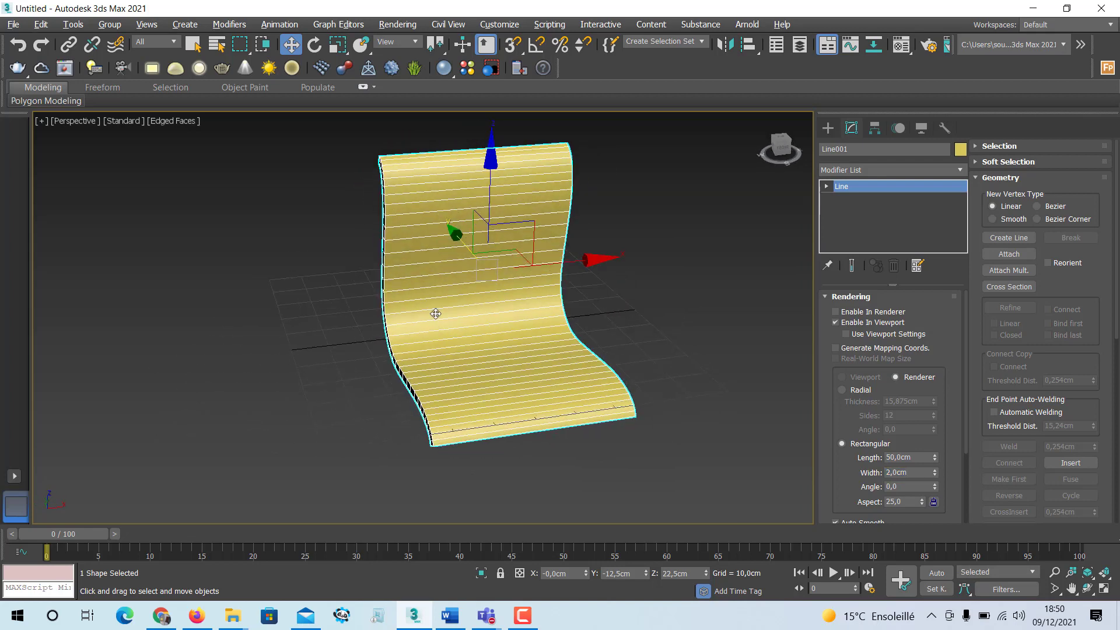
{"action": "right_click", "coordinate": [518, 304]}
{"action": "mouse_move", "coordinate": [634, 467]}
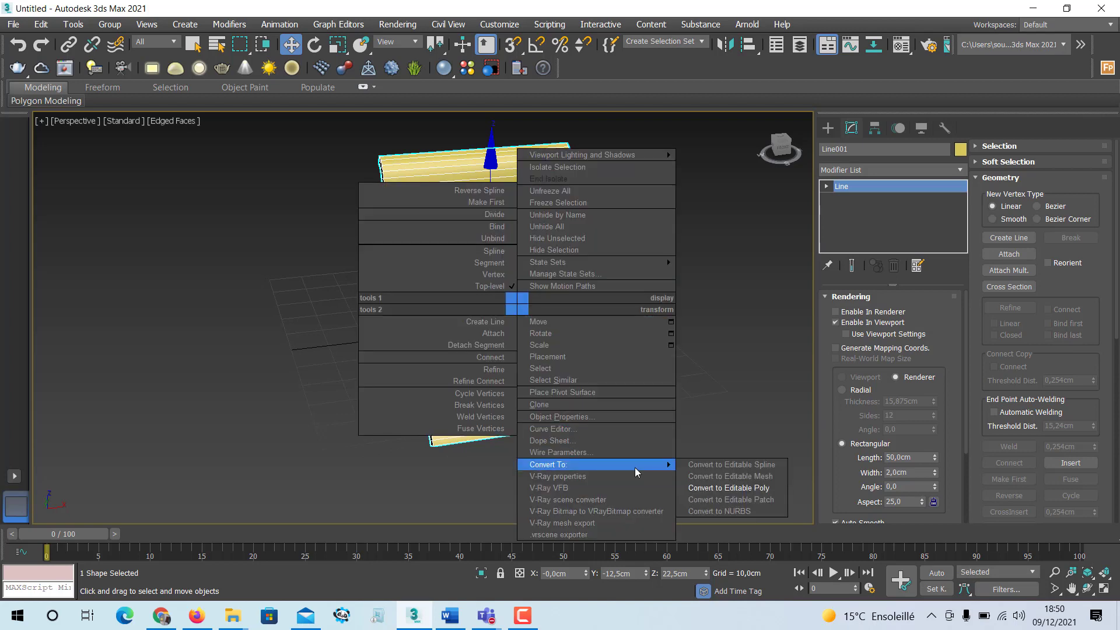
{"action": "left_click", "coordinate": [733, 325]}
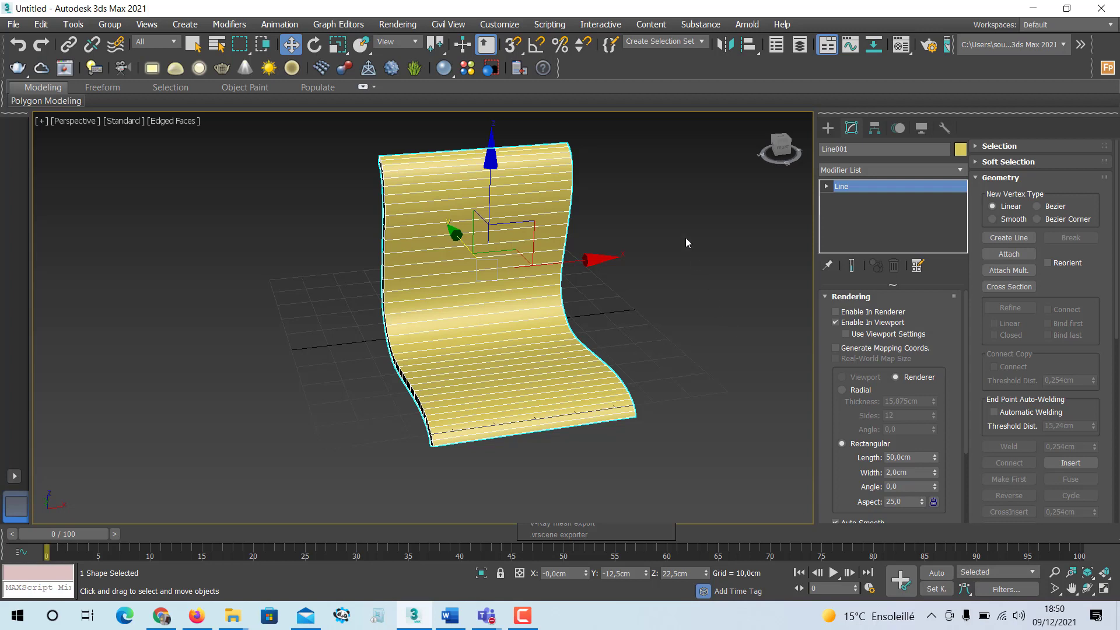
Step: Clone the seat as one instance about 71.8 cm away along the X axis and deselect it
{"action": "mouse_move", "coordinate": [588, 262]}
{"action": "left_mouse_down", "text": "shift"}
{"action": "mouse_move", "coordinate": [834, 236]}
{"action": "mouse_move", "coordinate": [674, 270]}
{"action": "mouse_move", "coordinate": [828, 257]}
{"action": "left_mouse_up", "text": "shift"}
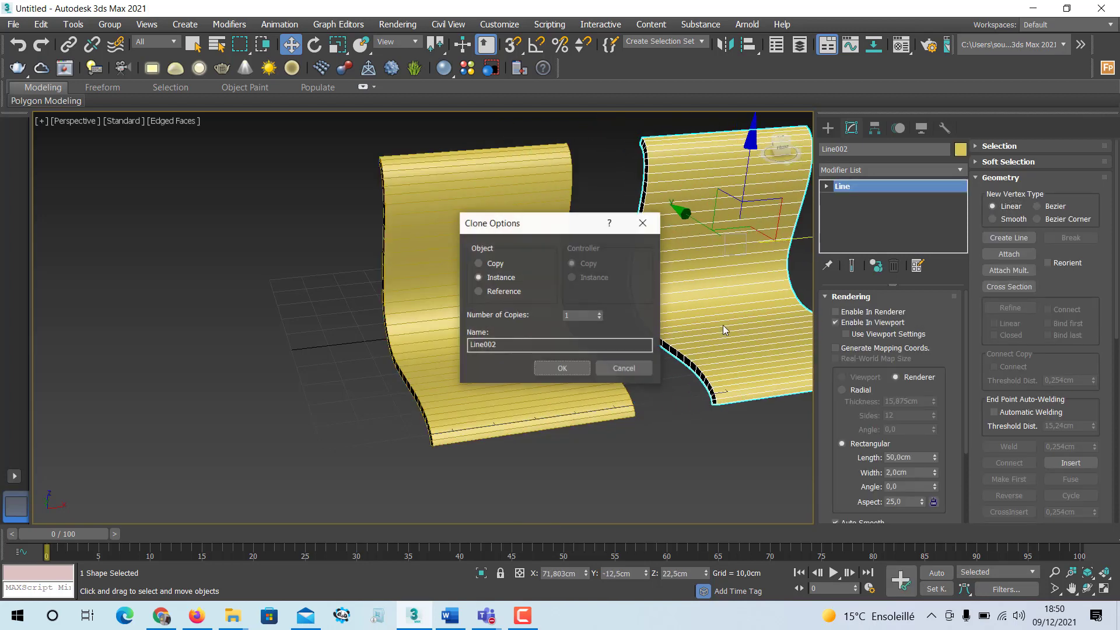
{"action": "left_click", "coordinate": [562, 369]}
{"action": "left_click", "coordinate": [611, 279]}
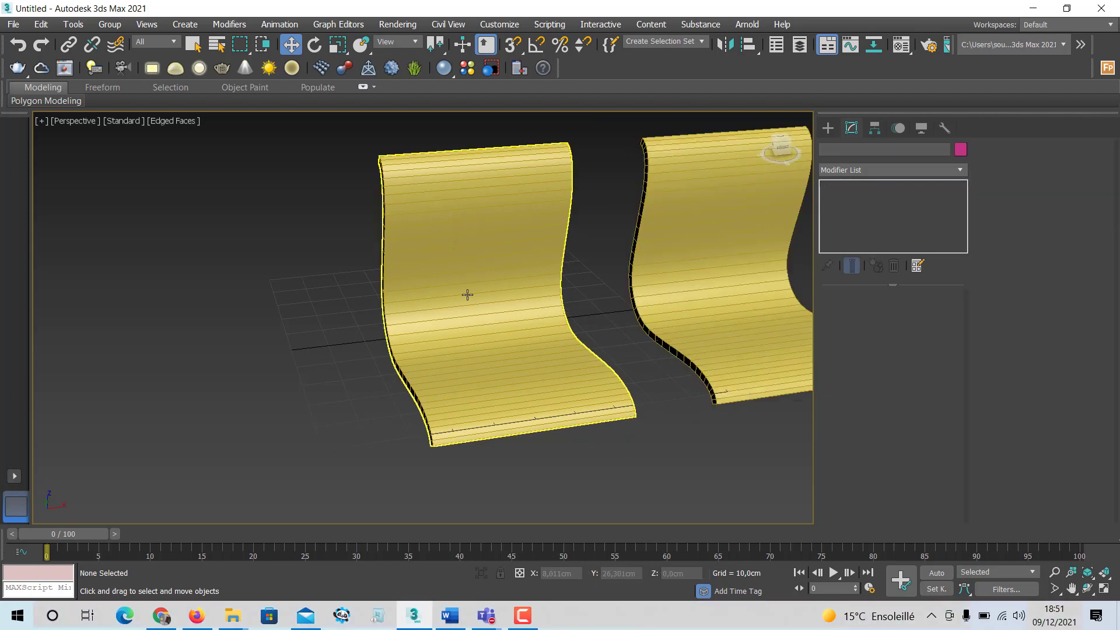
Step: Turn the cloned seat's viewport rendering off and back on, then clear the selection
{"action": "left_click", "coordinate": [684, 256]}
{"action": "left_click", "coordinate": [796, 236]}
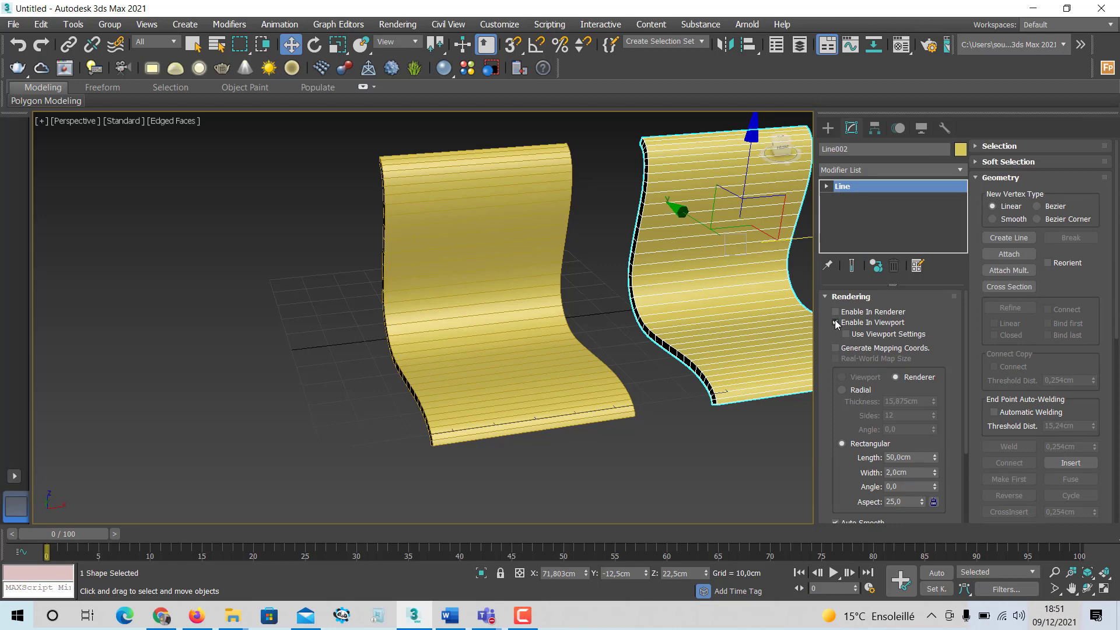
{"action": "left_click", "coordinate": [835, 323]}
{"action": "left_click", "coordinate": [836, 322]}
{"action": "left_click", "coordinate": [678, 465]}
Step: Convert the original seat to an Editable Poly
{"action": "left_click", "coordinate": [539, 367]}
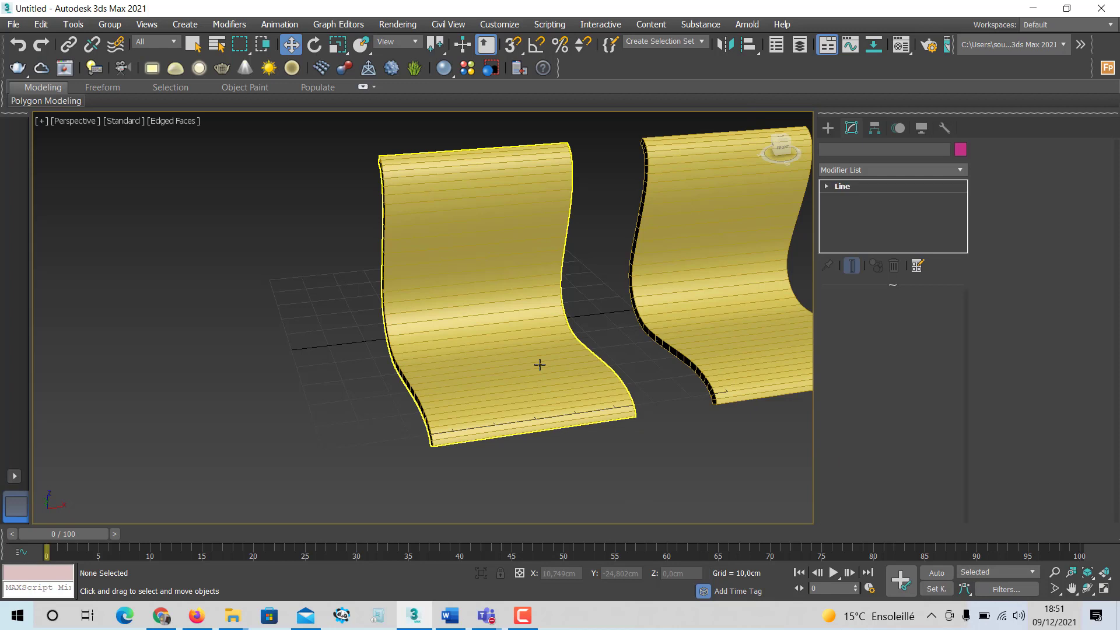
{"action": "right_click", "coordinate": [540, 368]}
{"action": "mouse_move", "coordinate": [671, 520]}
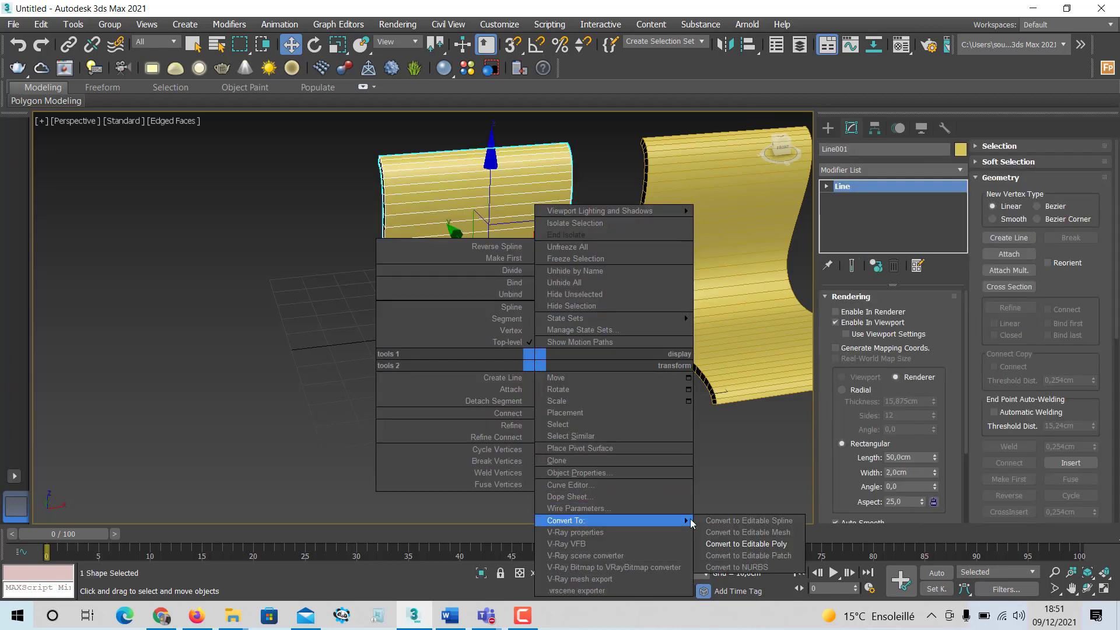
{"action": "left_click", "coordinate": [722, 544]}
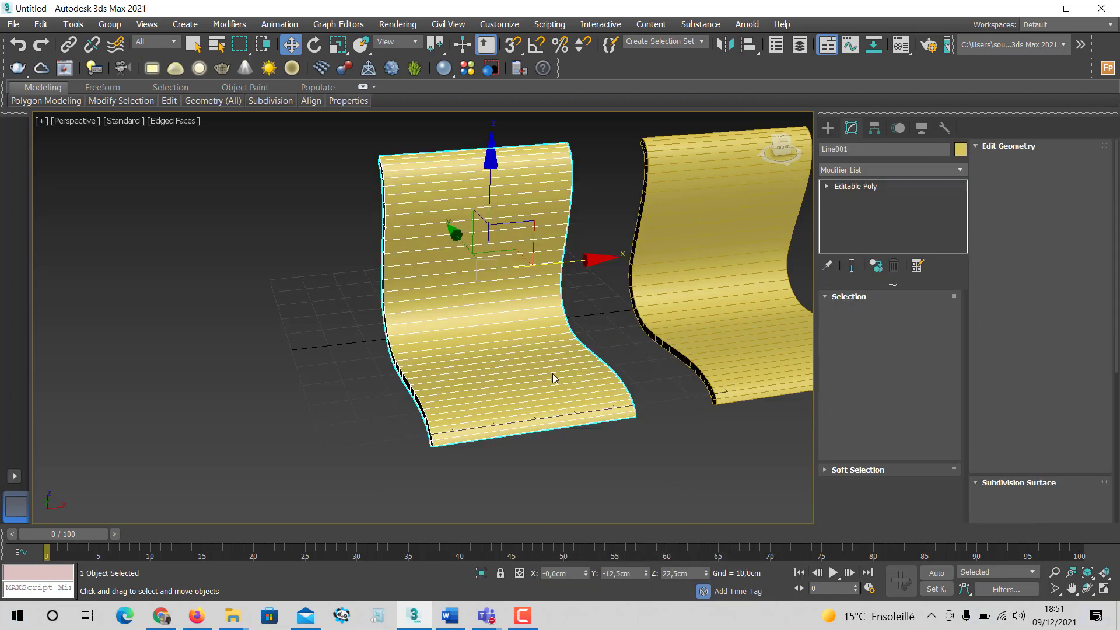
Step: Compare the modifier stacks of the converted seat and its clone, ending with the converted seat selected
{"action": "left_click", "coordinate": [856, 189]}
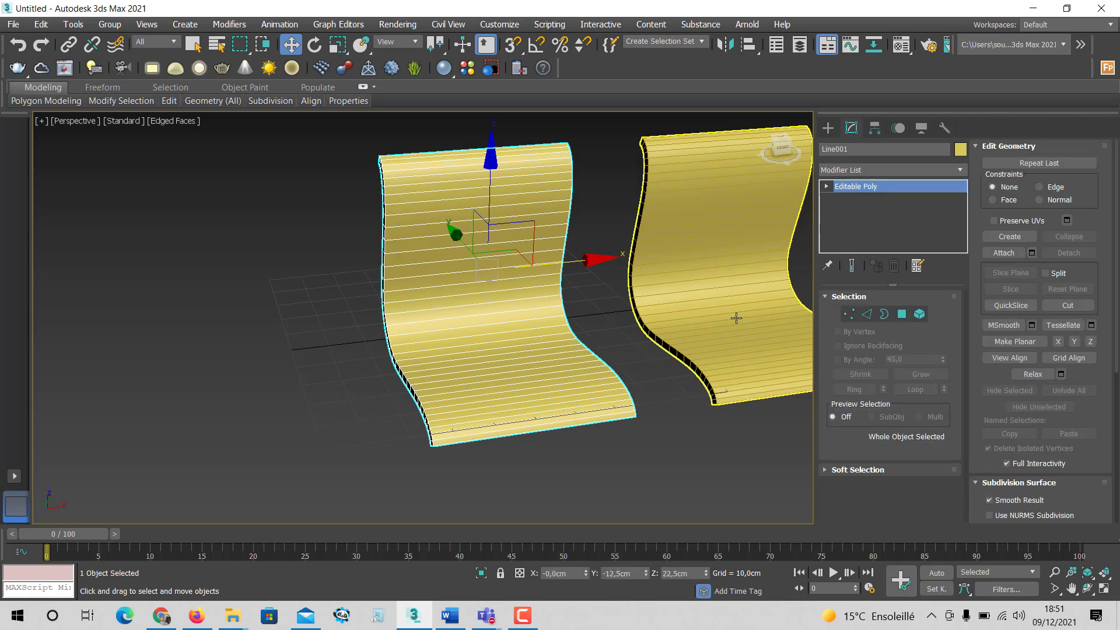
{"action": "left_click", "coordinate": [744, 313]}
{"action": "left_click", "coordinate": [846, 188]}
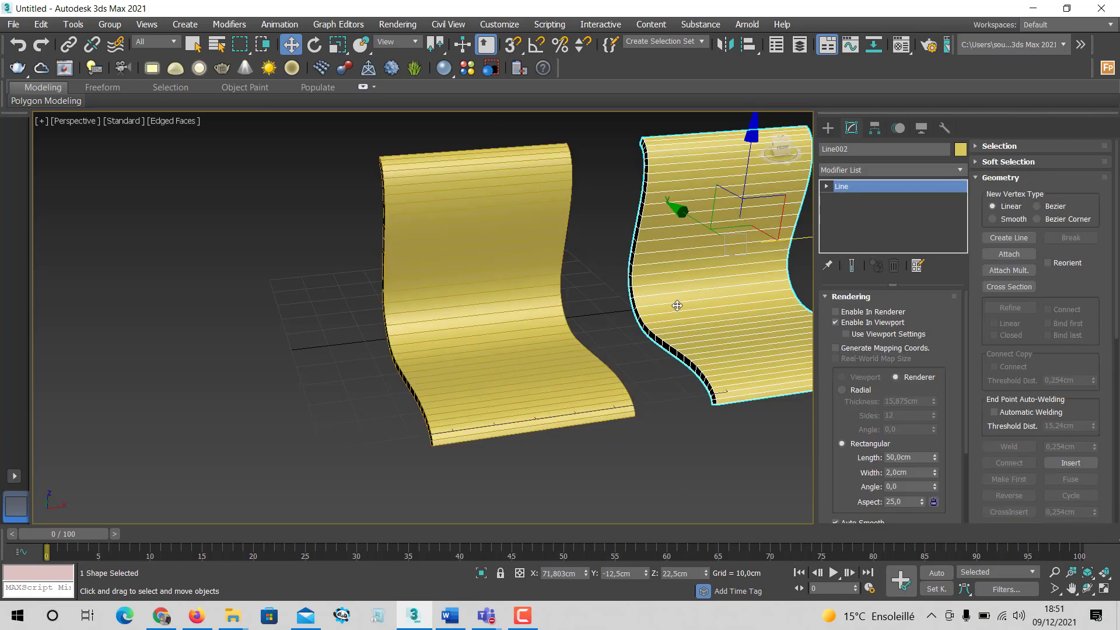
{"action": "left_click", "coordinate": [565, 400]}
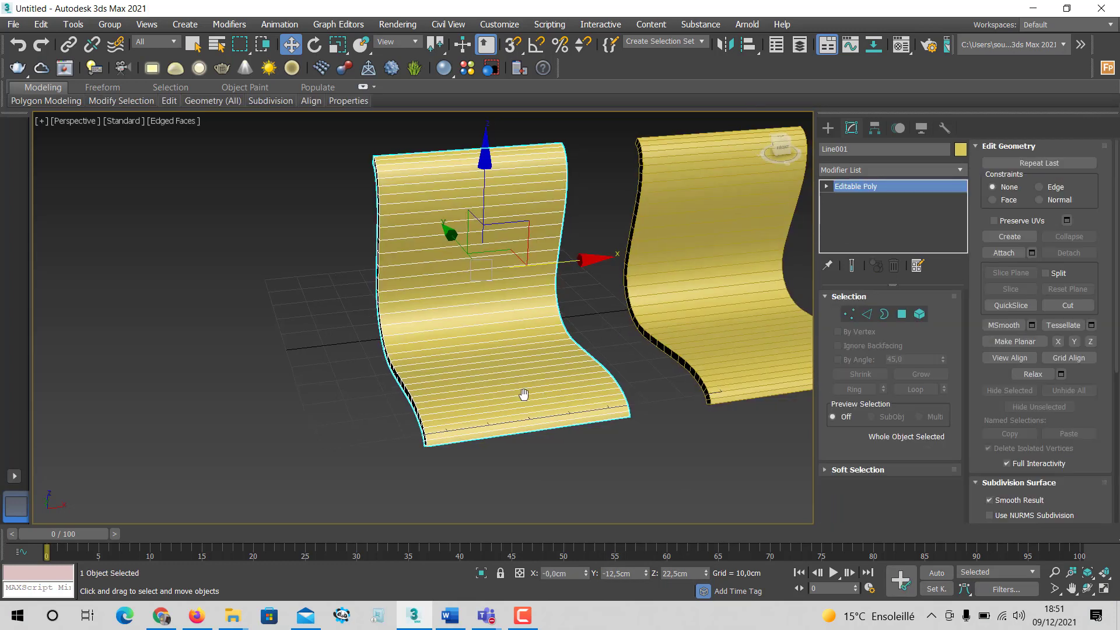
Step: Hide the cloned seat Line002 through the scene object list and close the list
{"action": "middle_click_drag", "start_coordinate": [522, 395], "coordinate": [427, 394]}
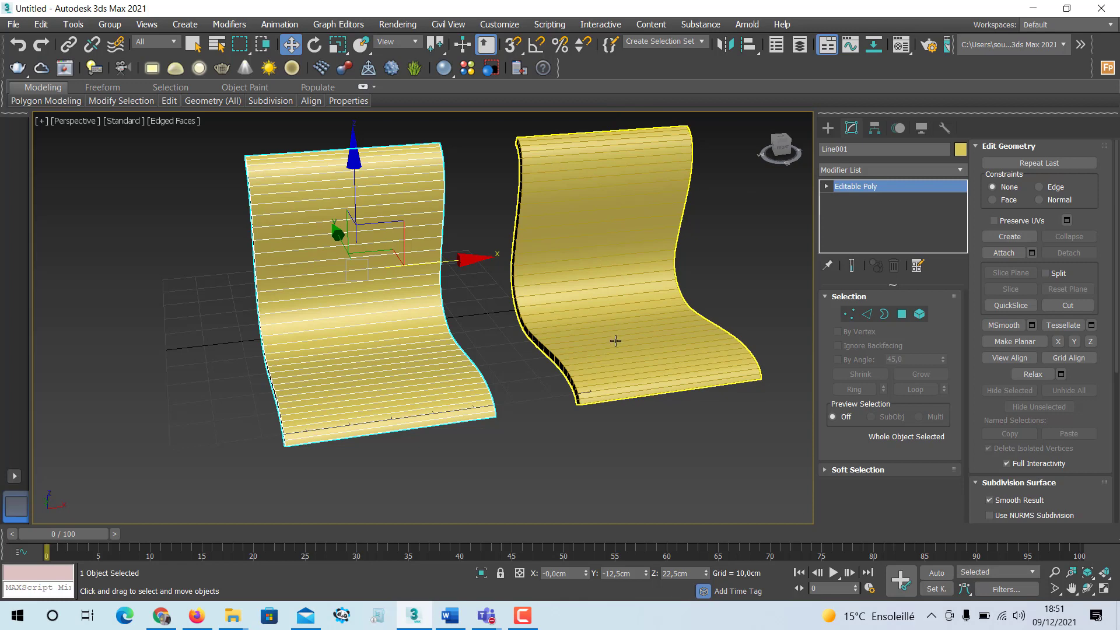
{"action": "key", "text": "h"}
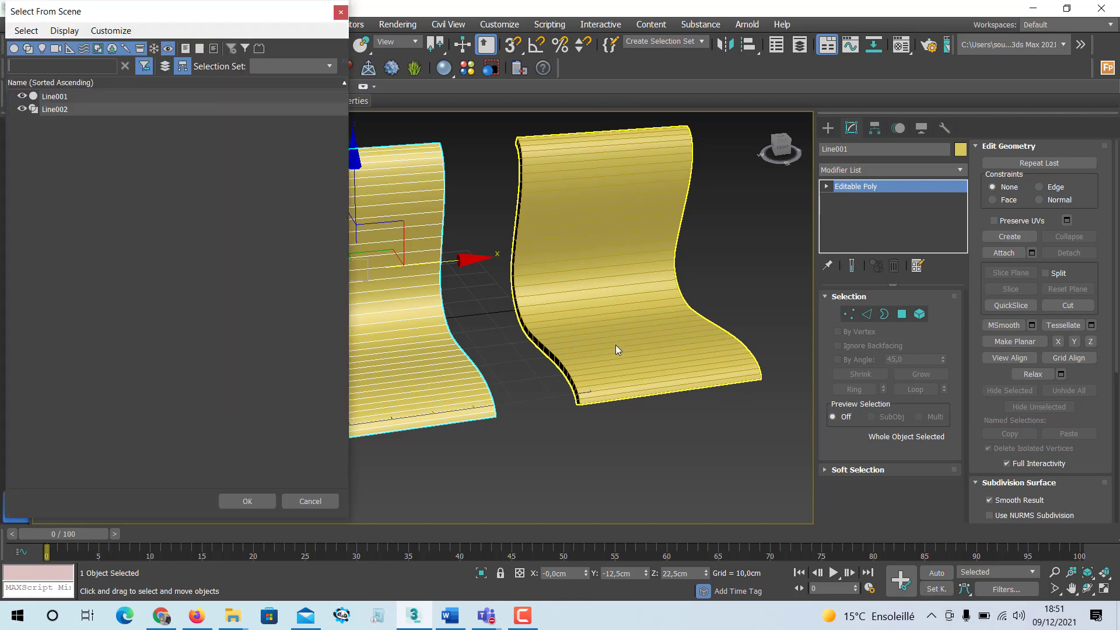
{"action": "left_click", "coordinate": [21, 109]}
{"action": "left_click", "coordinate": [21, 109]}
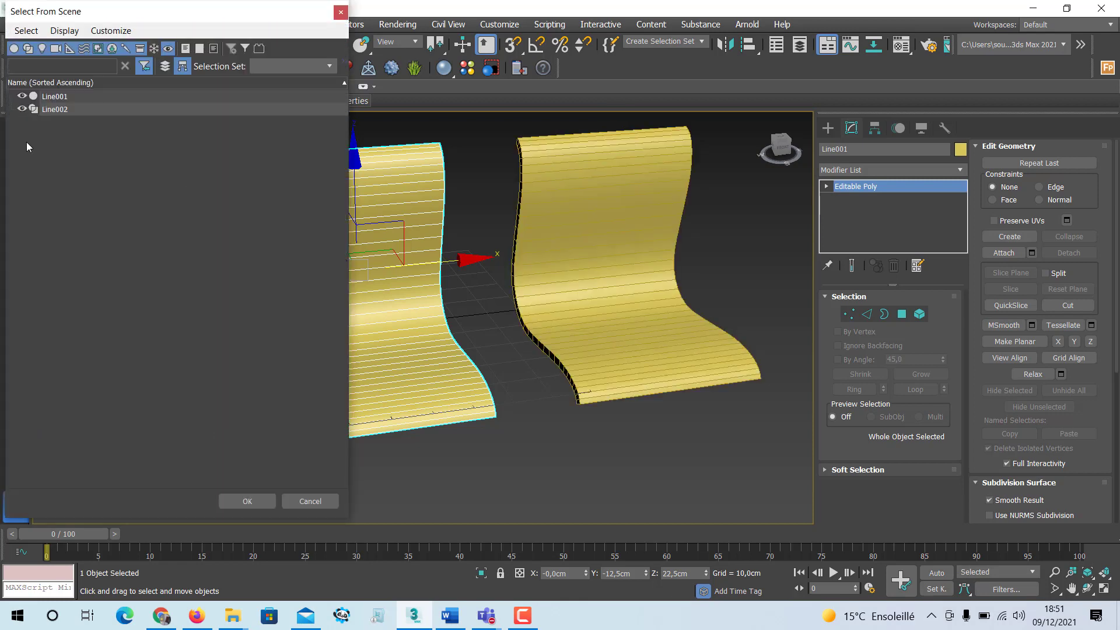
{"action": "left_click_drag", "start_coordinate": [155, 21], "coordinate": [243, 50]}
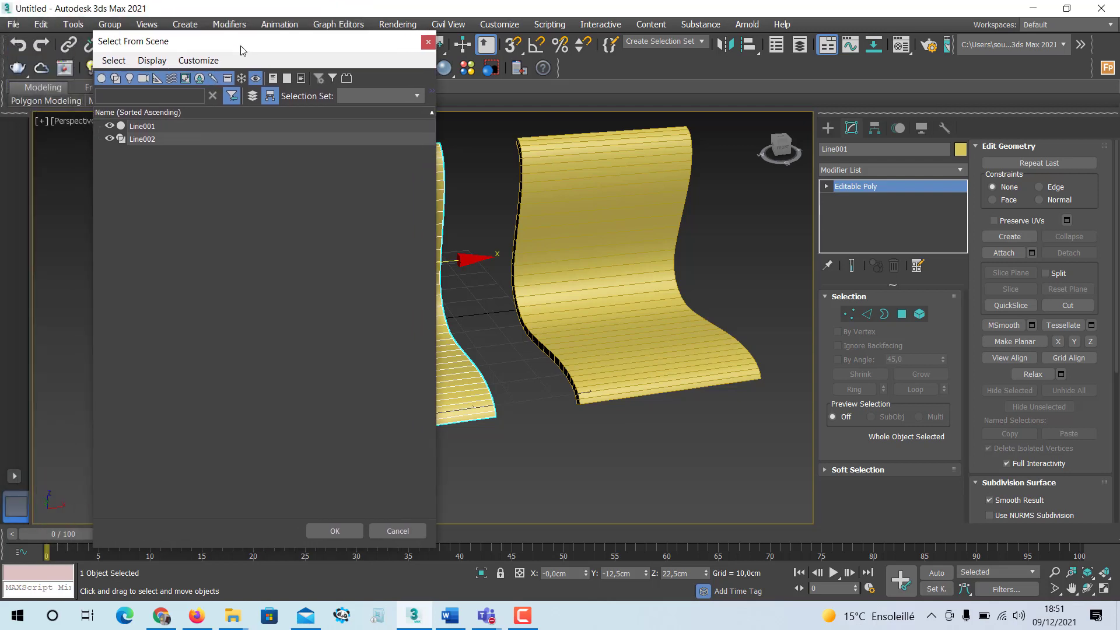
{"action": "left_click", "coordinate": [109, 139]}
{"action": "left_click", "coordinate": [428, 42]}
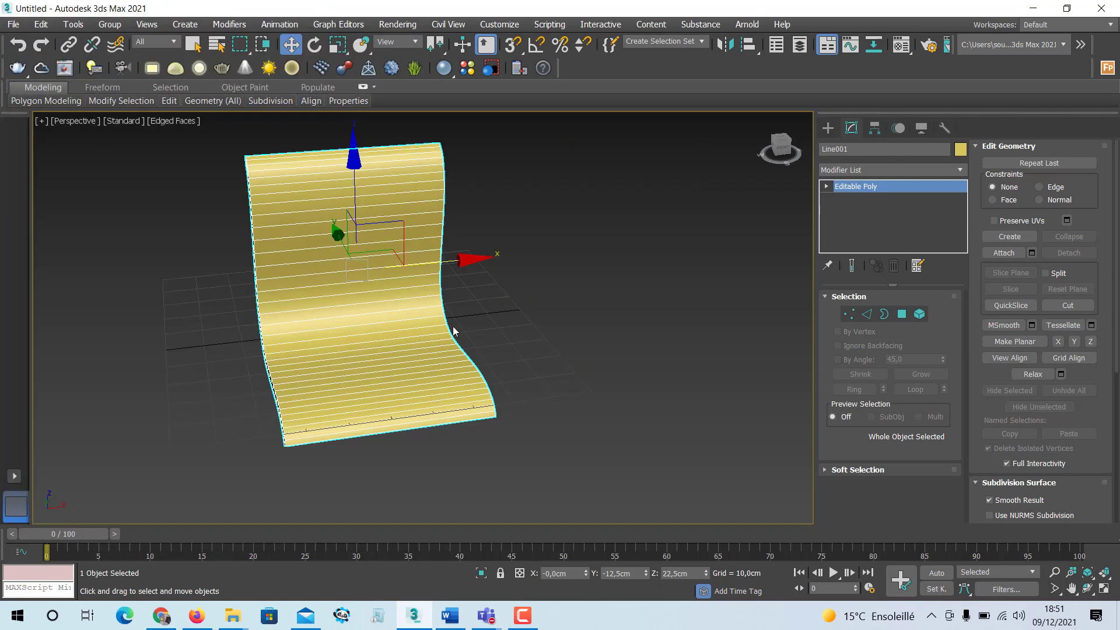
Step: Select all edges running across the width of the seat and connect them with 6 segments
{"action": "mouse_move", "coordinate": [421, 362]}
{"action": "middle_mouse_down", "text": "alt"}
{"action": "mouse_move", "coordinate": [450, 338]}
{"action": "mouse_move", "coordinate": [419, 350]}
{"action": "mouse_move", "coordinate": [435, 350]}
{"action": "middle_mouse_up", "text": "alt"}
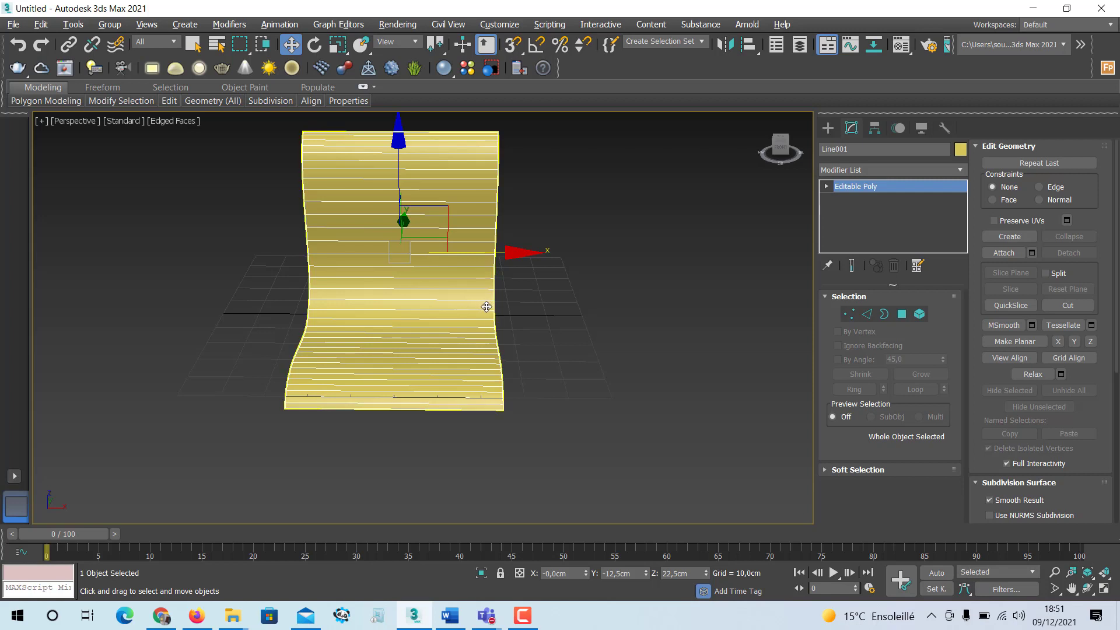
{"action": "middle_click_drag", "start_coordinate": [488, 305], "coordinate": [491, 303], "text": "alt"}
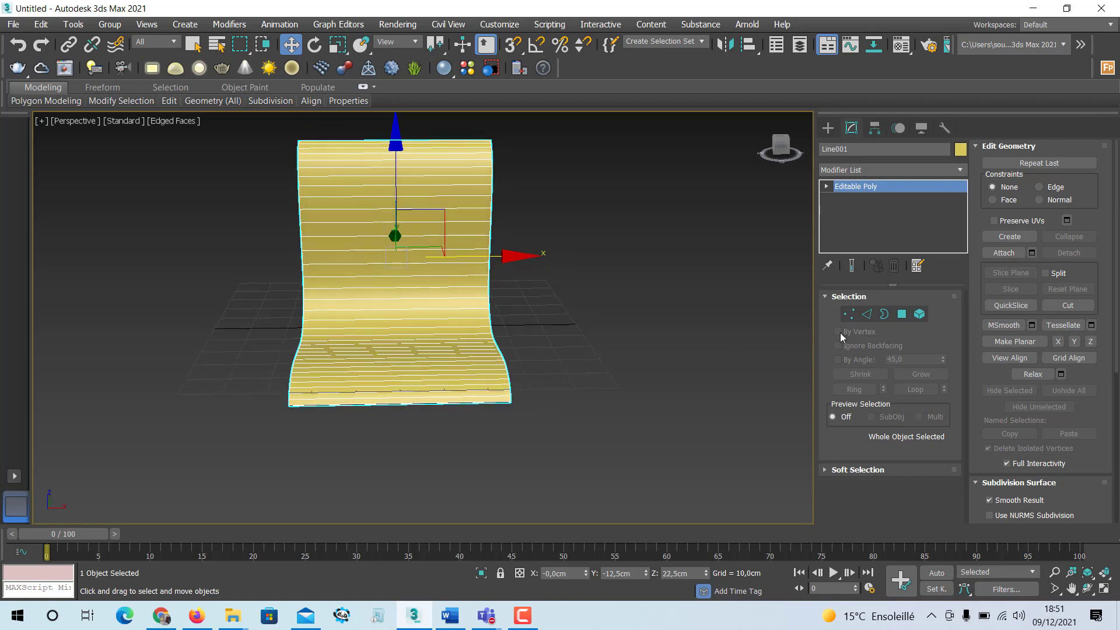
{"action": "left_click", "coordinate": [867, 315]}
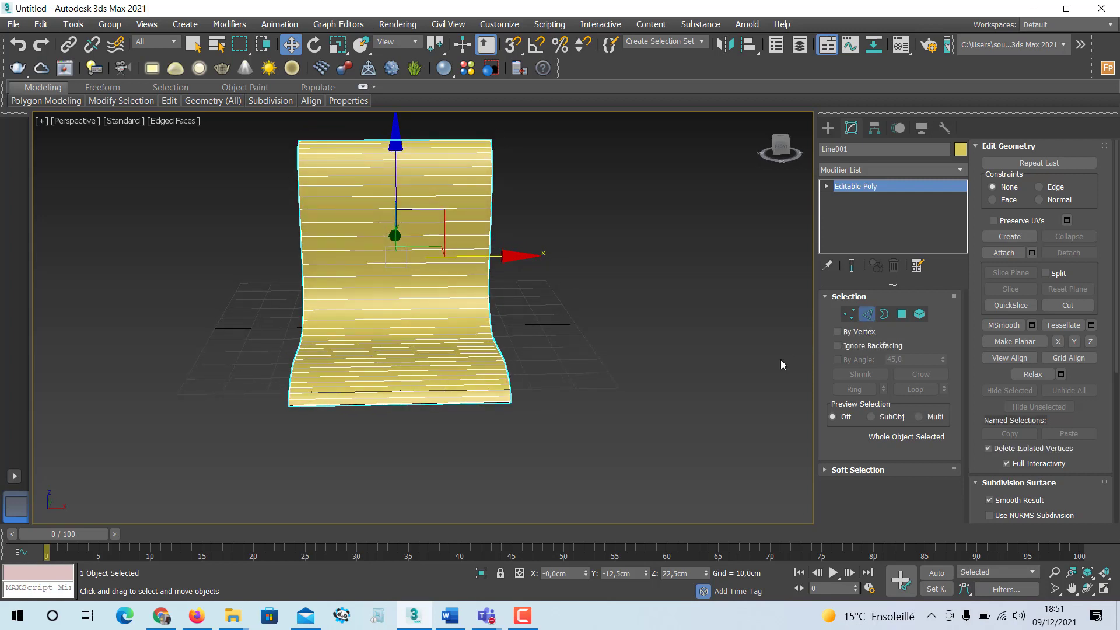
{"action": "middle_click_drag", "start_coordinate": [437, 333], "coordinate": [450, 388]}
{"action": "left_click_drag", "start_coordinate": [411, 185], "coordinate": [425, 498]}
{"action": "middle_click_drag", "start_coordinate": [425, 499], "coordinate": [464, 442], "text": "alt"}
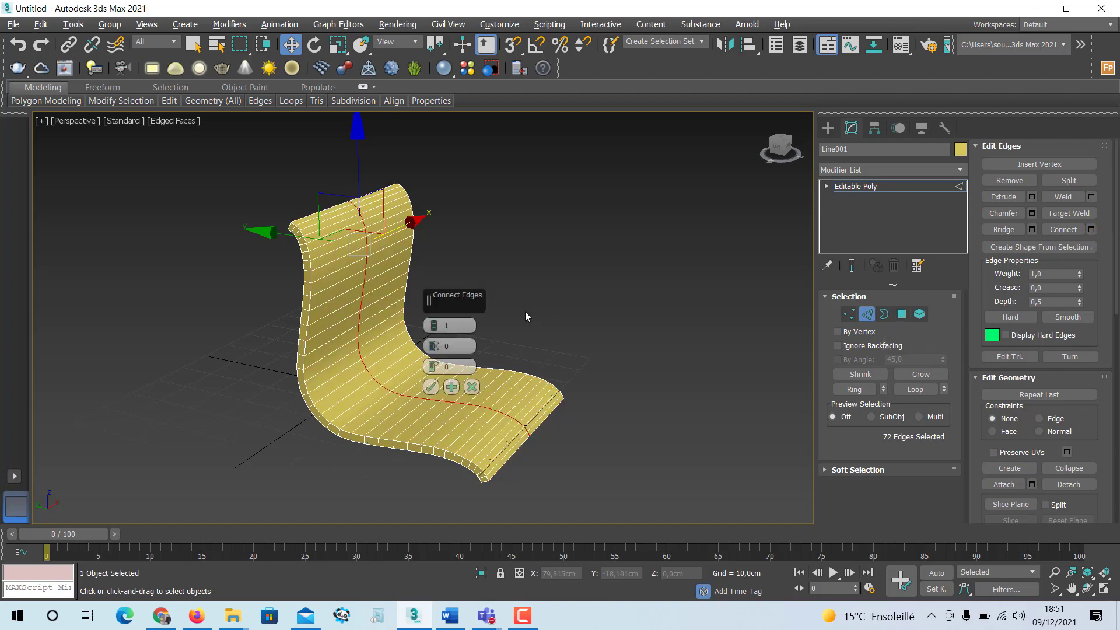
{"action": "middle_click_drag", "start_coordinate": [525, 311], "coordinate": [476, 313], "text": "alt"}
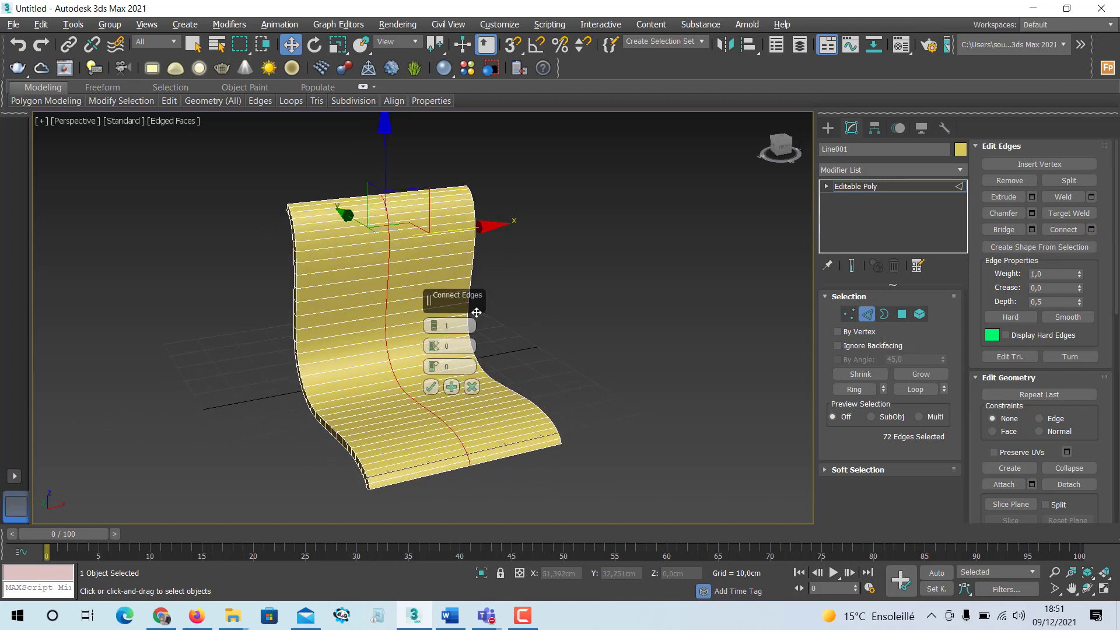
{"action": "left_click", "coordinate": [432, 325]}
{"action": "left_click", "coordinate": [433, 325]}
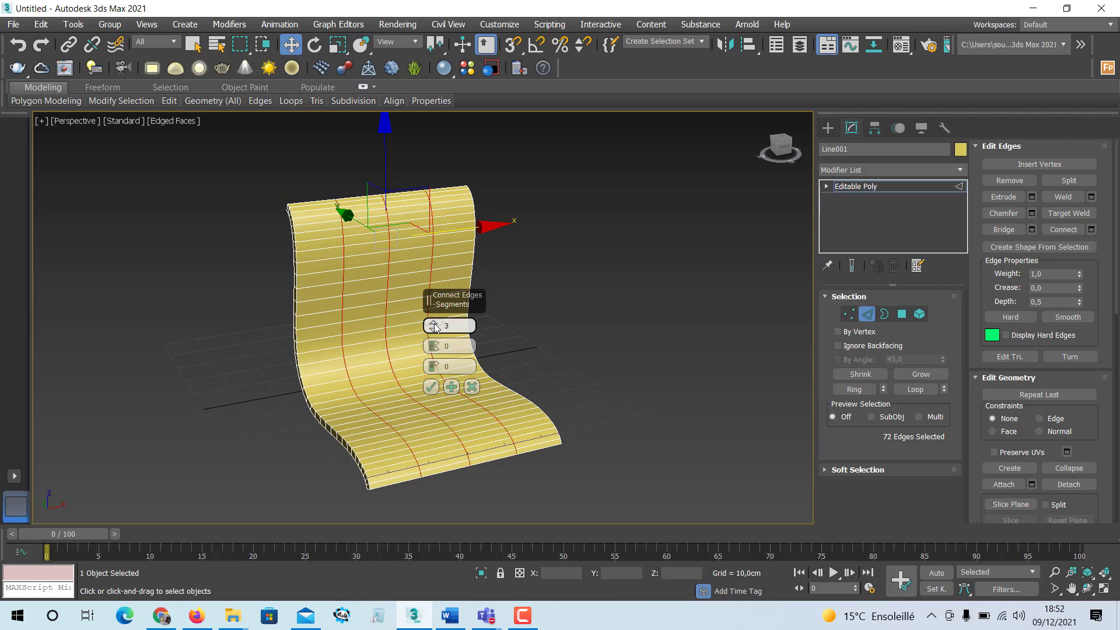
{"action": "left_click", "coordinate": [433, 325]}
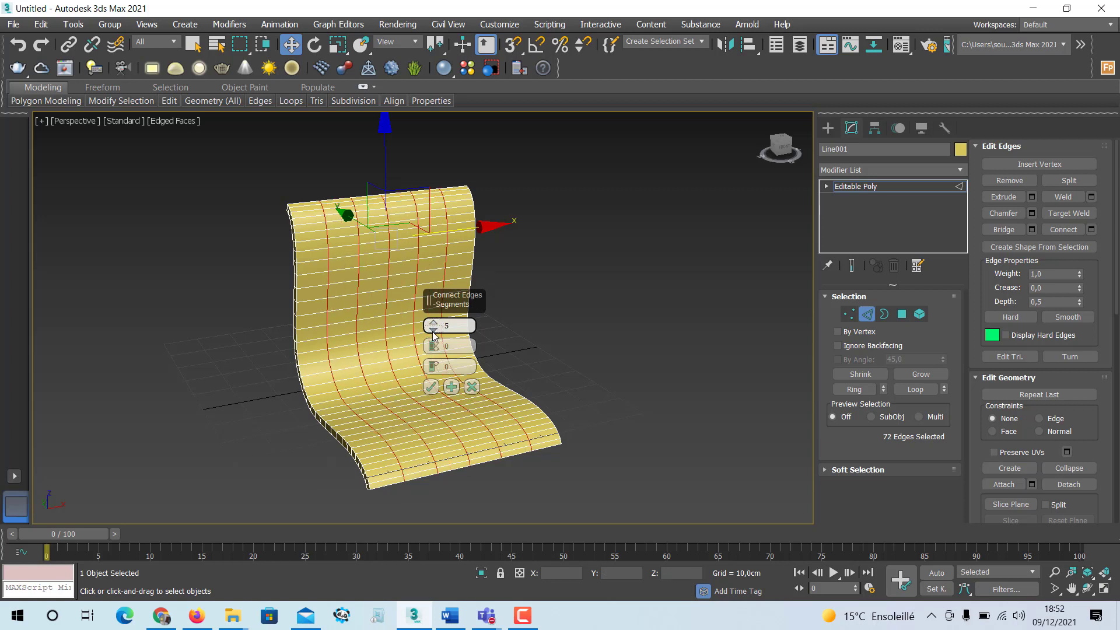
{"action": "left_click", "coordinate": [432, 329]}
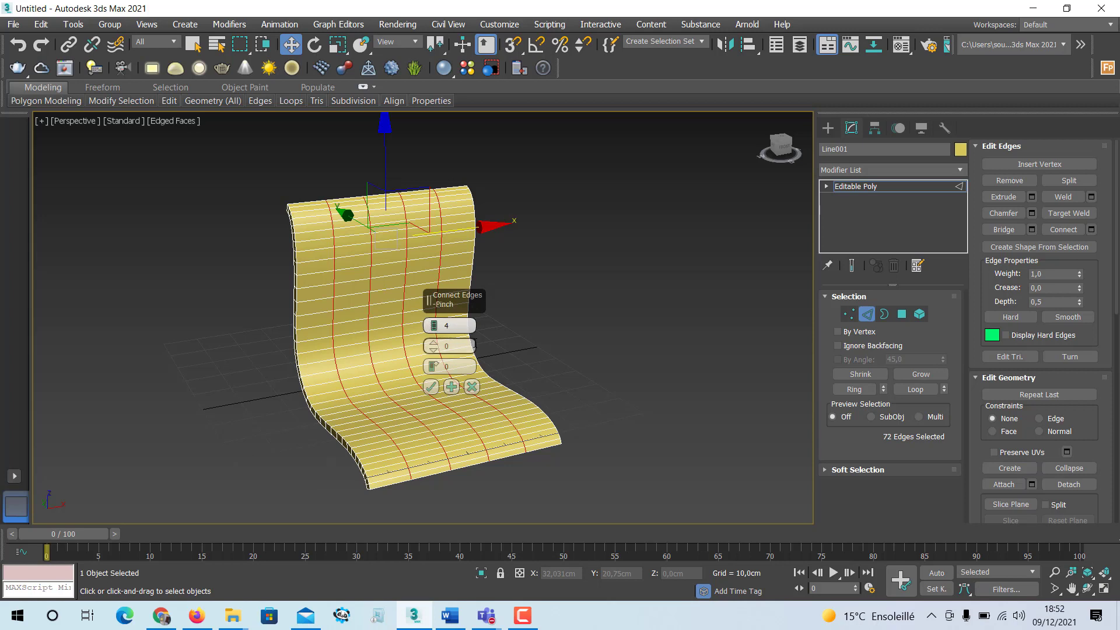
{"action": "left_click", "coordinate": [433, 324]}
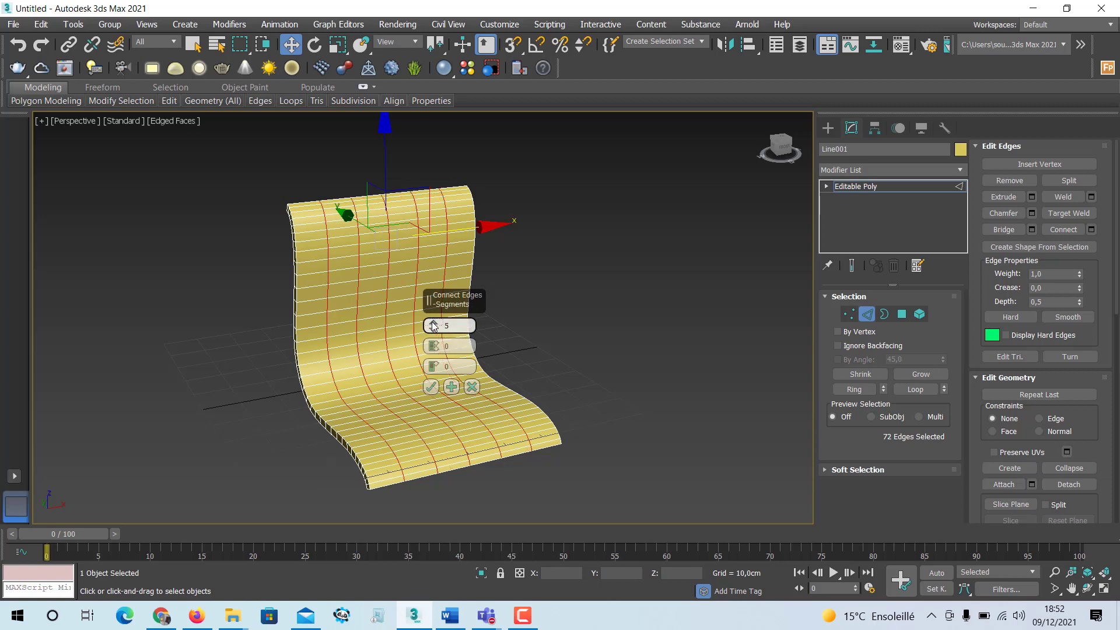
{"action": "left_click", "coordinate": [430, 387]}
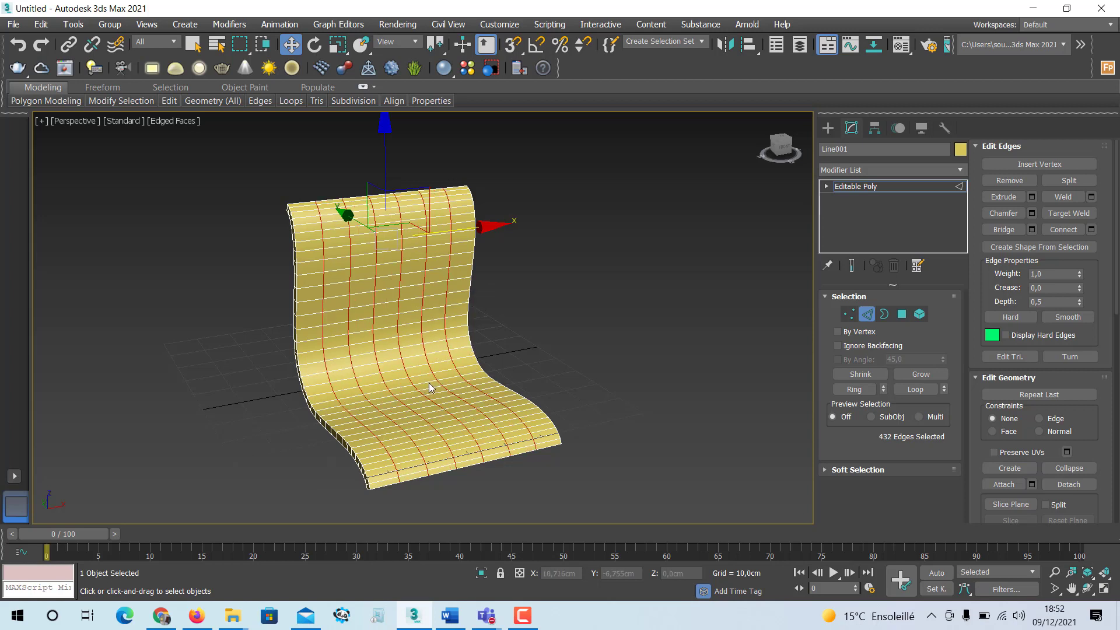
Step: Frame the seat in the Front view and maximize that viewport
{"action": "mouse_move", "coordinate": [429, 388]}
{"action": "middle_mouse_down", "text": "alt"}
{"action": "mouse_move", "coordinate": [402, 359]}
{"action": "mouse_move", "coordinate": [411, 352]}
{"action": "mouse_move", "coordinate": [422, 366]}
{"action": "middle_mouse_up", "text": "alt"}
{"action": "key", "text": "alt+w"}
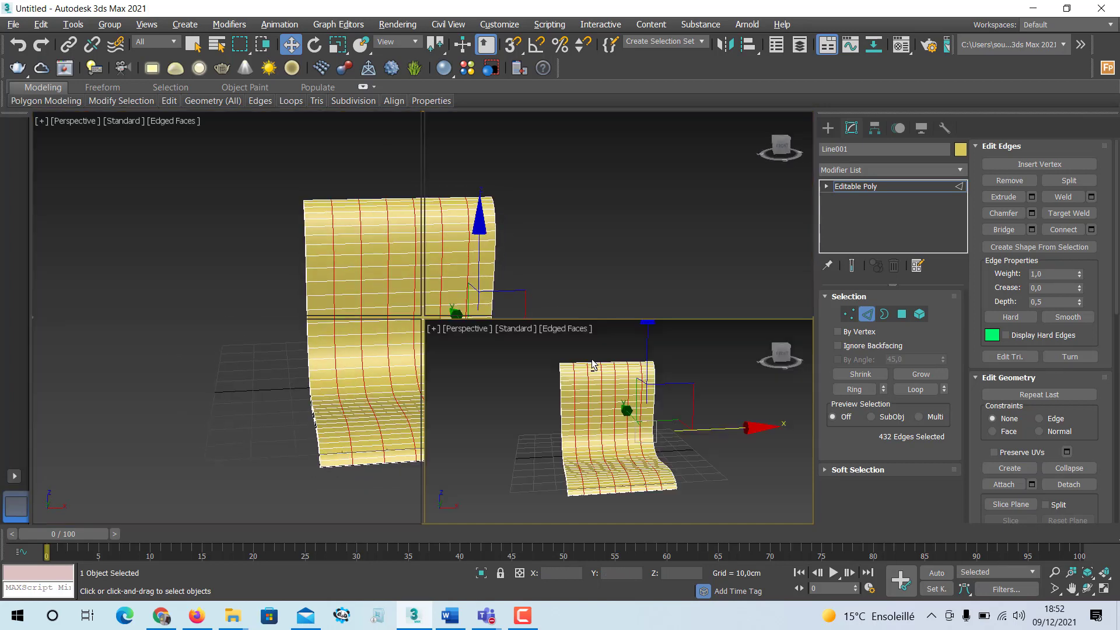
{"action": "right_click", "coordinate": [590, 259]}
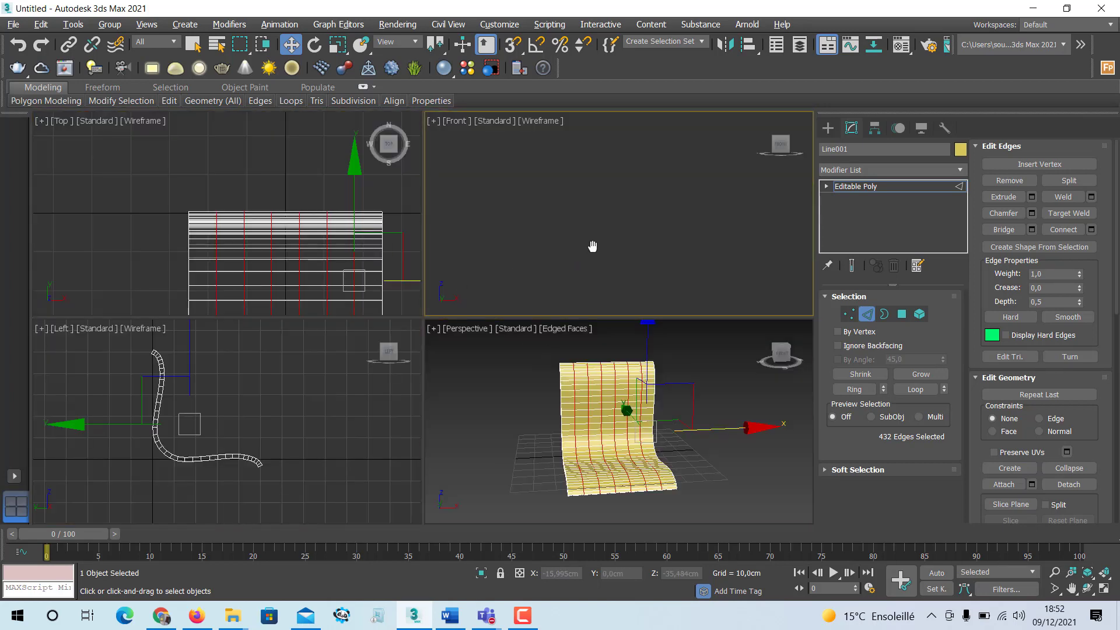
{"action": "key", "text": "z"}
{"action": "middle_click_drag", "start_coordinate": [606, 220], "coordinate": [602, 250]}
{"action": "middle_click_drag", "start_coordinate": [293, 256], "coordinate": [258, 215]}
{"action": "scroll", "coordinate": [259, 216], "scroll_direction": "down", "scroll_amount": 3}
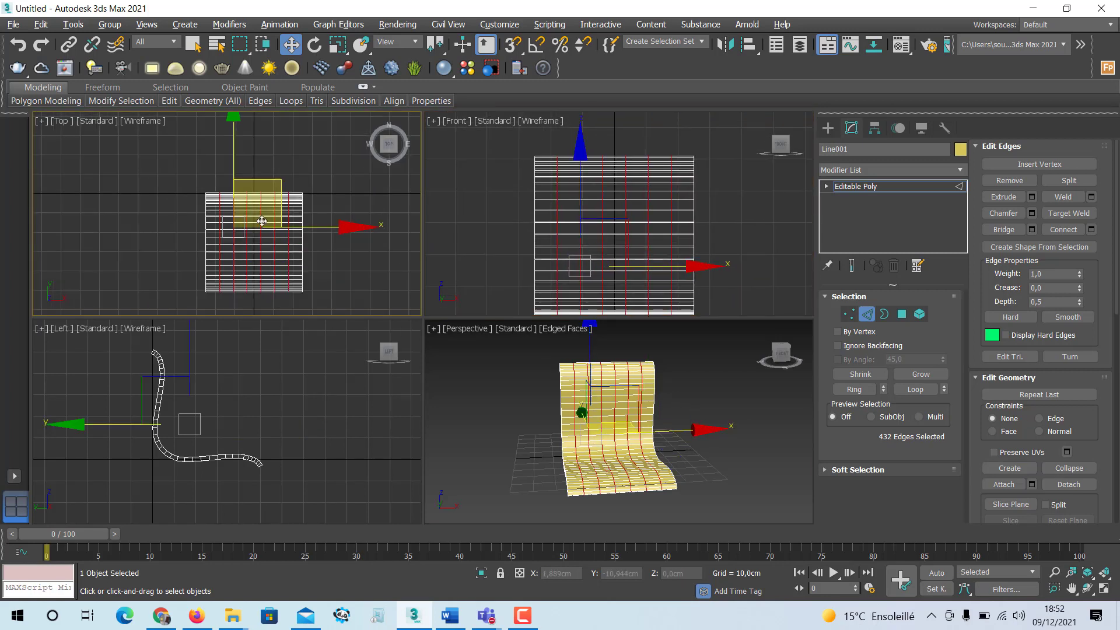
{"action": "middle_click_drag", "start_coordinate": [591, 214], "coordinate": [580, 220]}
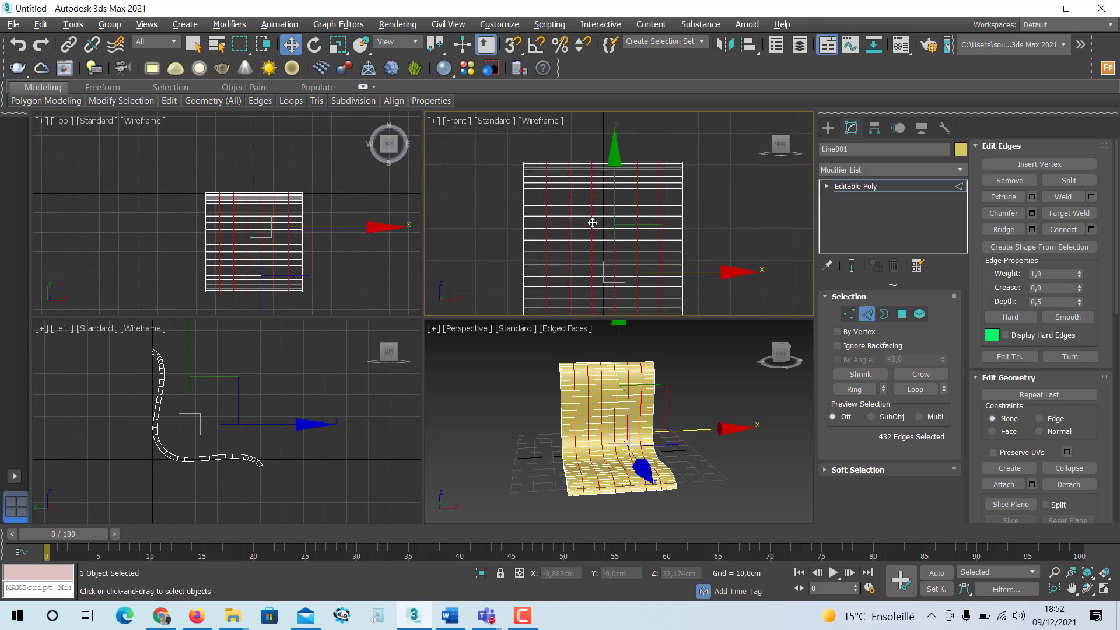
{"action": "key", "text": "alt+w"}
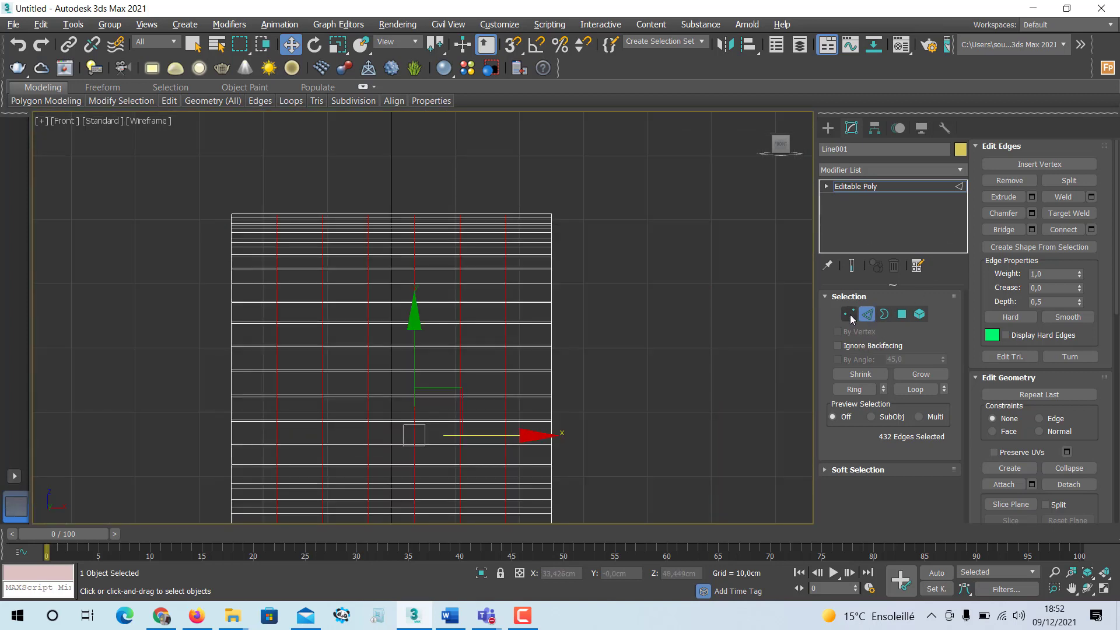
Step: Raise the top-edge vertices of the two middle columns of the backrest to a height of about 59 cm
{"action": "left_click", "coordinate": [847, 316]}
{"action": "scroll", "coordinate": [295, 225], "scroll_direction": "up", "scroll_amount": 3}
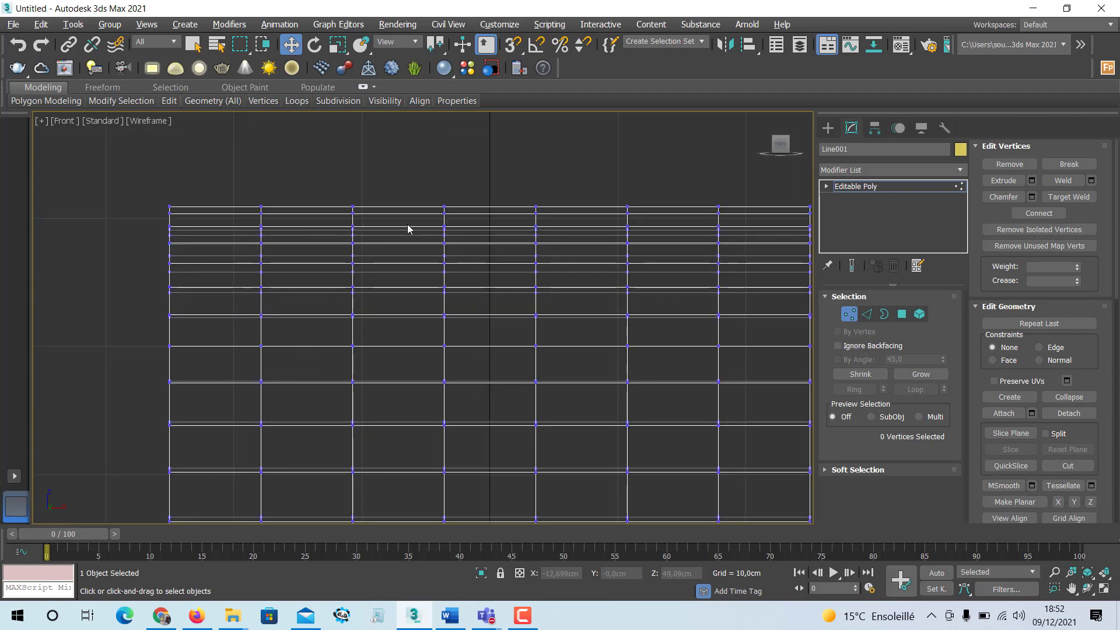
{"action": "middle_click_drag", "start_coordinate": [408, 227], "coordinate": [328, 248]}
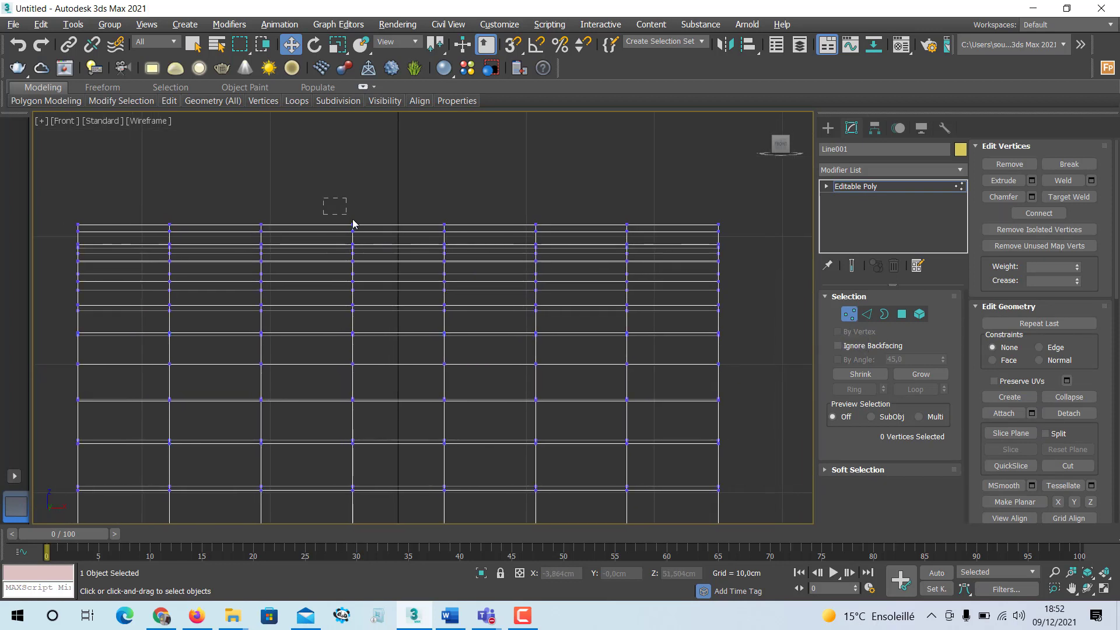
{"action": "left_click_drag", "start_coordinate": [353, 224], "coordinate": [461, 246]}
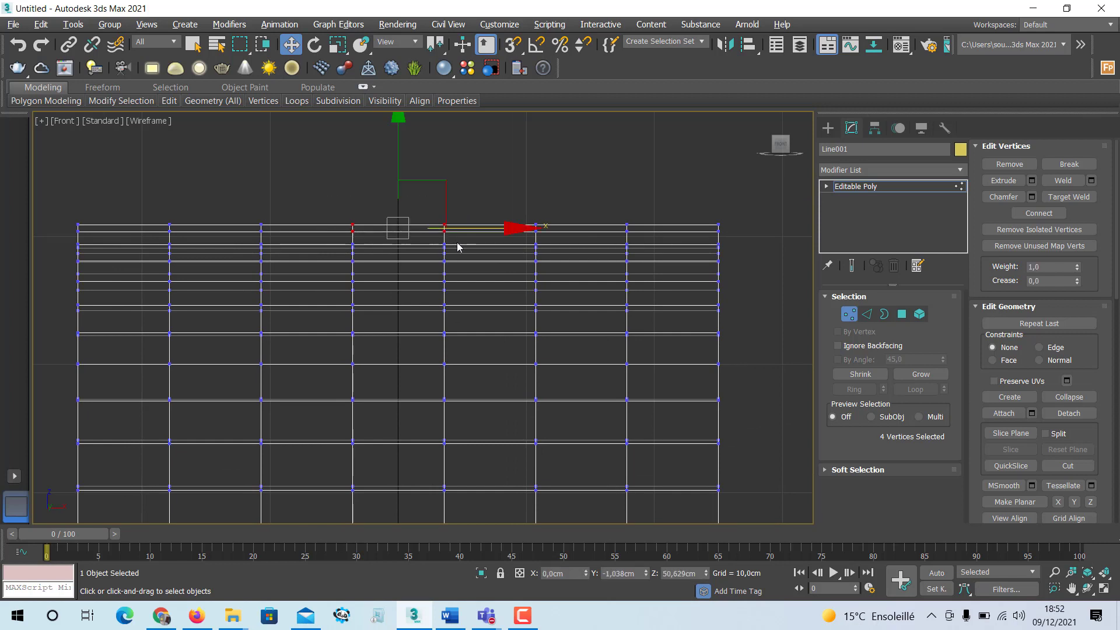
{"action": "scroll", "coordinate": [420, 252], "scroll_direction": "down", "scroll_amount": 2}
{"action": "middle_click_drag", "start_coordinate": [420, 252], "coordinate": [426, 367]}
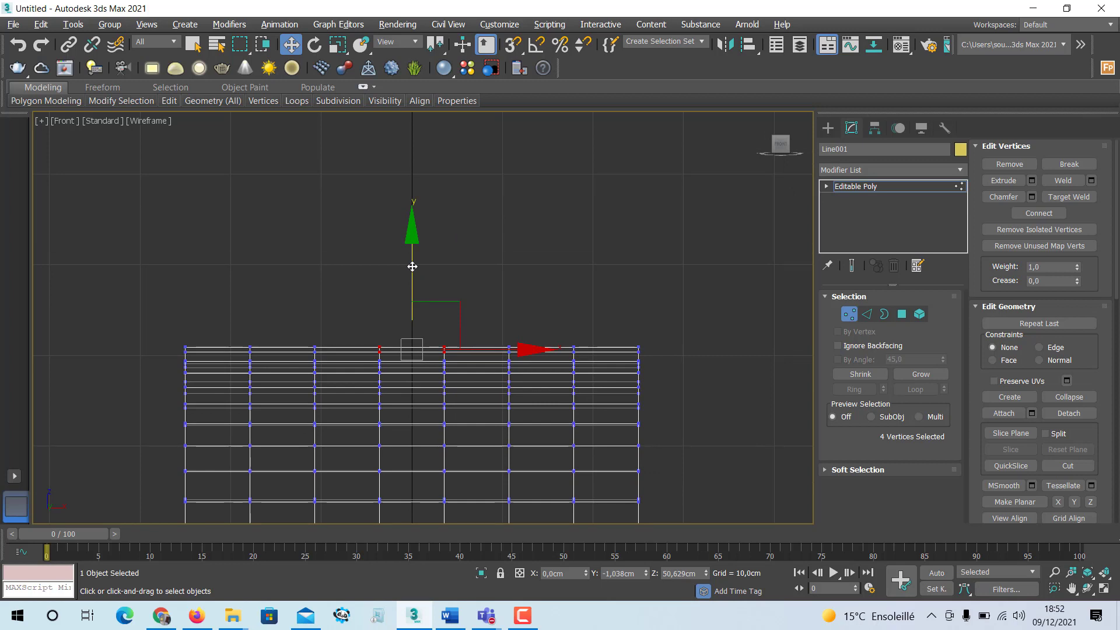
{"action": "left_click_drag", "start_coordinate": [412, 267], "coordinate": [414, 191]}
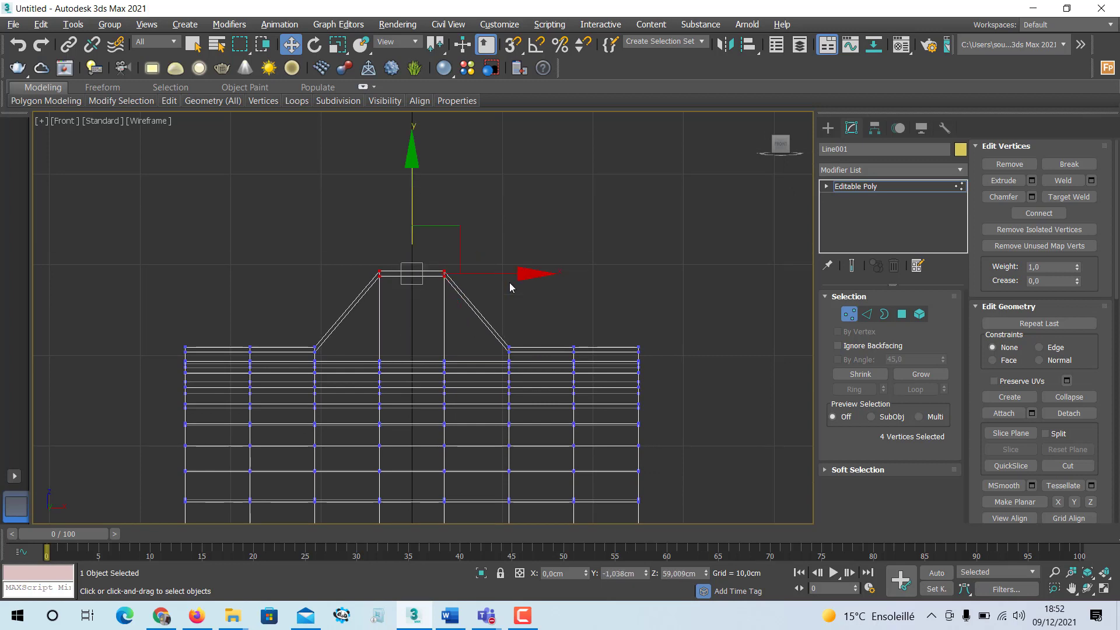
Step: Raise the top-edge vertices on both sides of the central peak to a height of about 54.5 cm
{"action": "left_click_drag", "start_coordinate": [520, 335], "coordinate": [496, 366]}
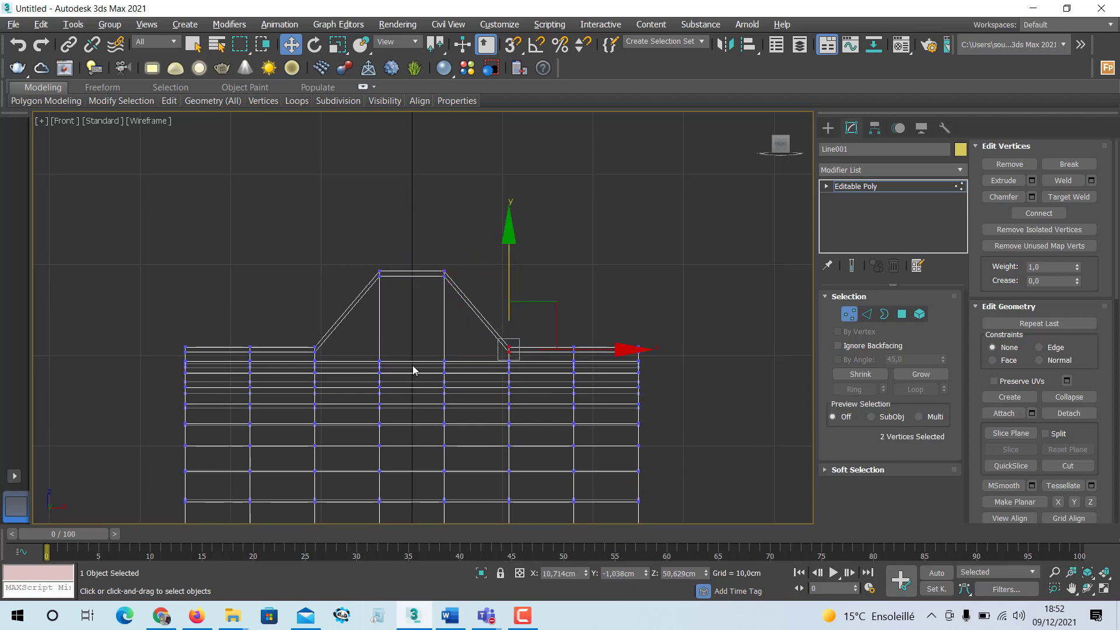
{"action": "left_click_drag", "start_coordinate": [302, 343], "coordinate": [325, 365], "text": "ctrl"}
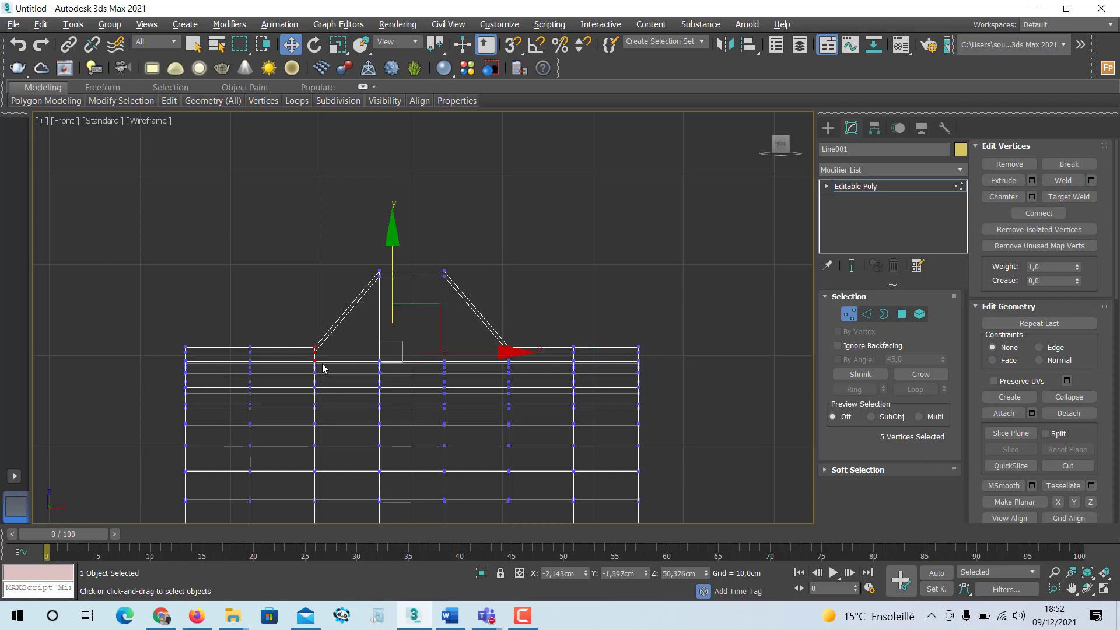
{"action": "scroll", "coordinate": [323, 366], "scroll_direction": "up", "scroll_amount": 8}
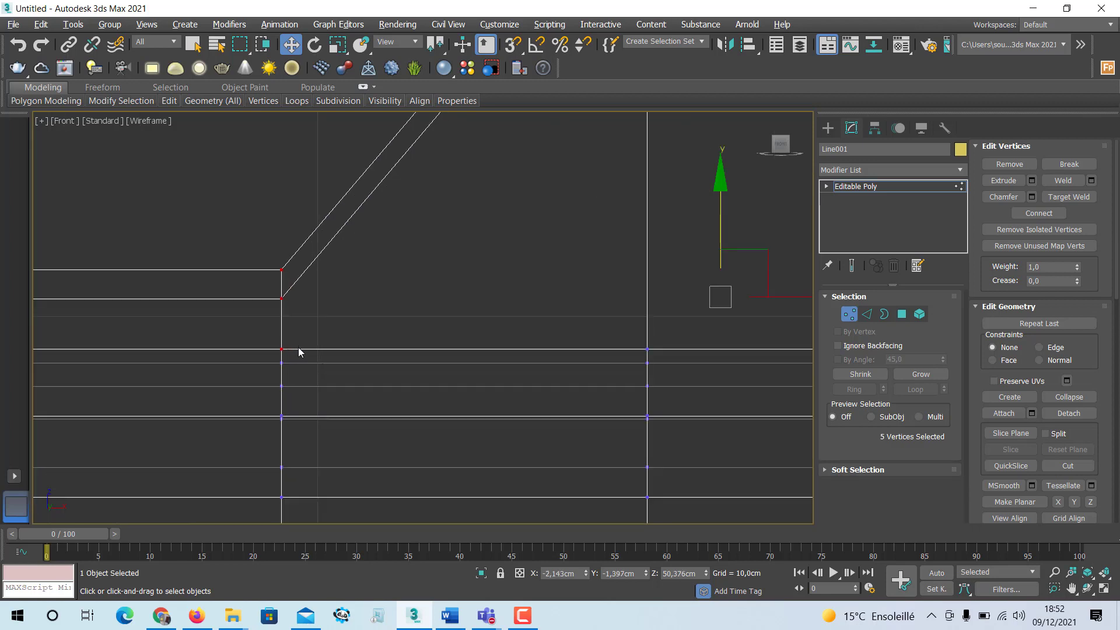
{"action": "left_click_drag", "start_coordinate": [303, 337], "coordinate": [264, 367], "text": "alt"}
{"action": "scroll", "coordinate": [296, 374], "scroll_direction": "down", "scroll_amount": 7}
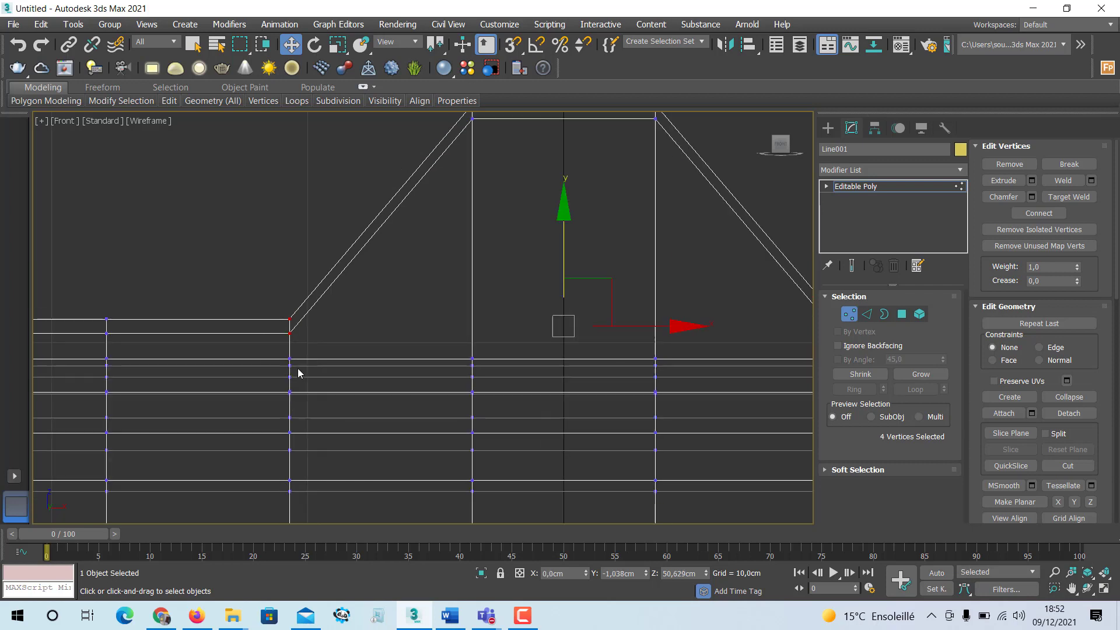
{"action": "left_click_drag", "start_coordinate": [428, 256], "coordinate": [438, 210]}
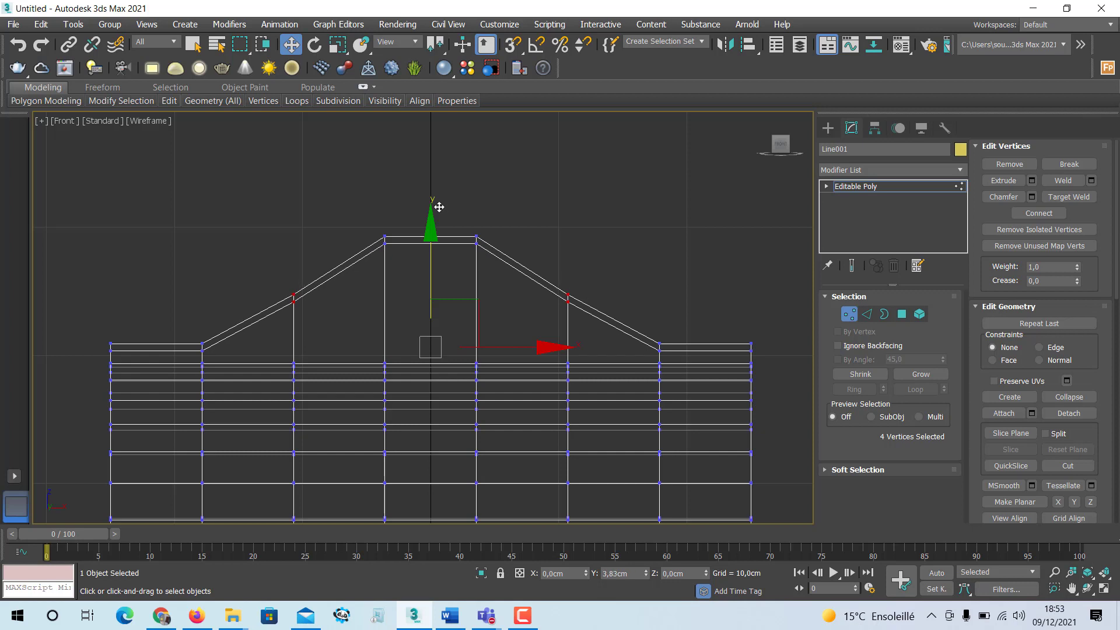
Step: Raise the top-edge vertices of the columns next to the backrest's outer corners symmetrically, keeping the corners in place
{"action": "left_click_drag", "start_coordinate": [190, 335], "coordinate": [211, 360]}
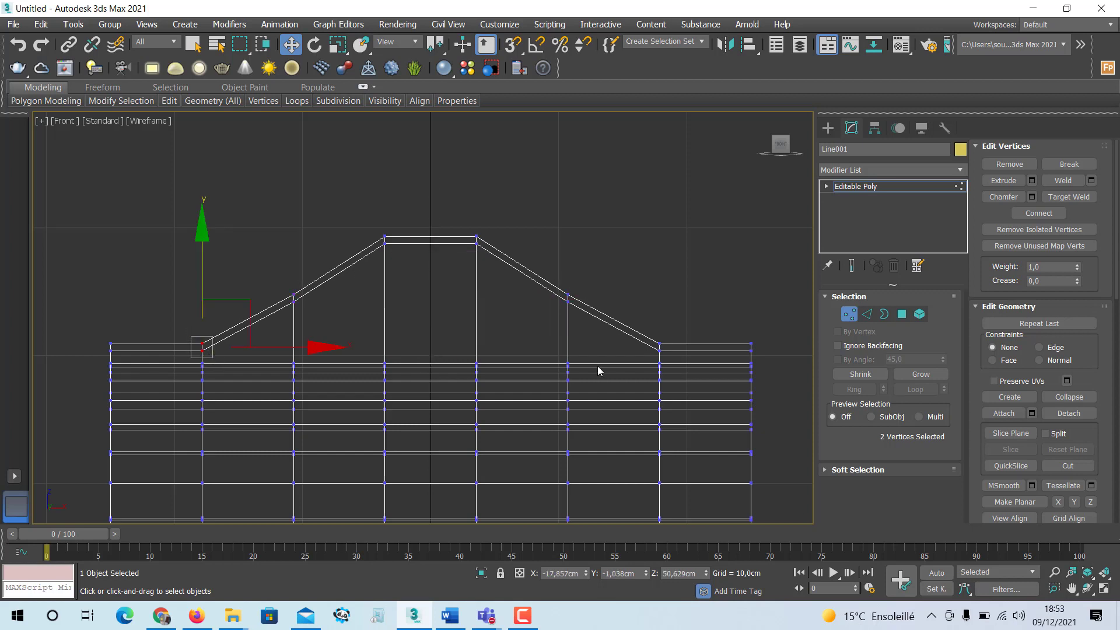
{"action": "left_click_drag", "start_coordinate": [651, 330], "coordinate": [674, 359], "text": "ctrl"}
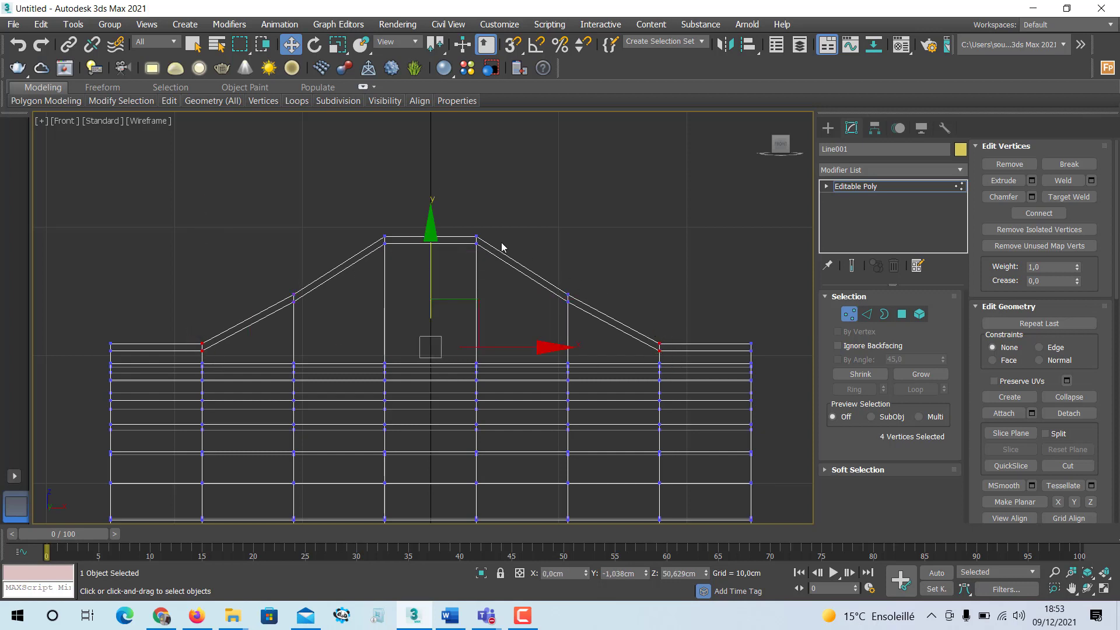
{"action": "left_click_drag", "start_coordinate": [429, 242], "coordinate": [430, 204]}
Step: Raise the top-edge vertices beside the central peak to about 56.2 cm to straighten both slopes
{"action": "left_click_drag", "start_coordinate": [284, 290], "coordinate": [300, 313]}
{"action": "left_click_drag", "start_coordinate": [561, 290], "coordinate": [581, 319], "text": "ctrl"}
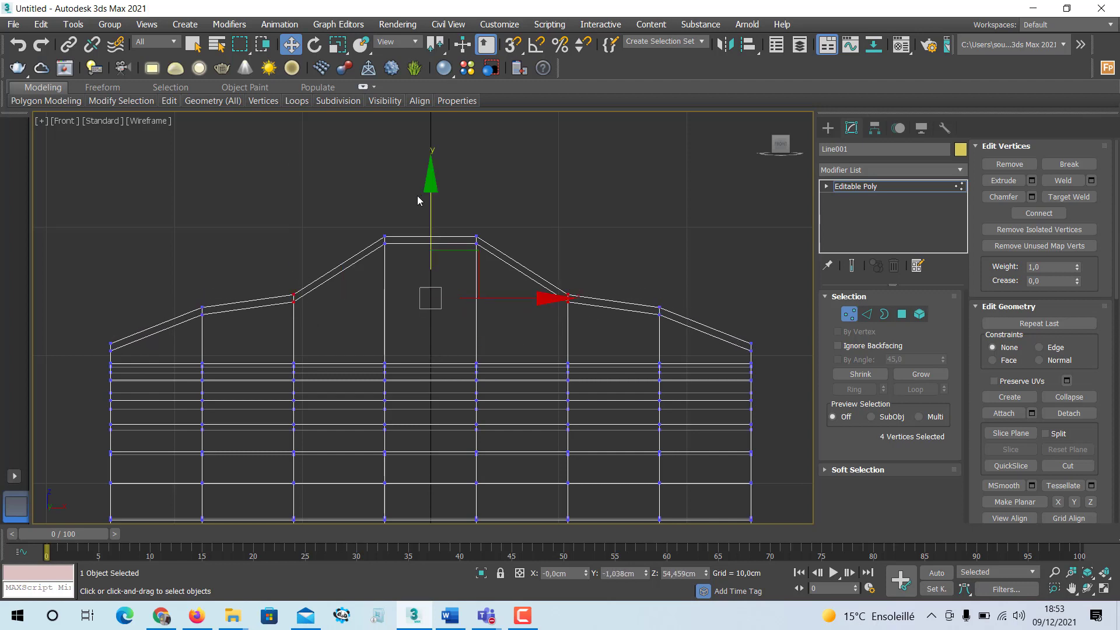
{"action": "left_click_drag", "start_coordinate": [431, 196], "coordinate": [437, 175]}
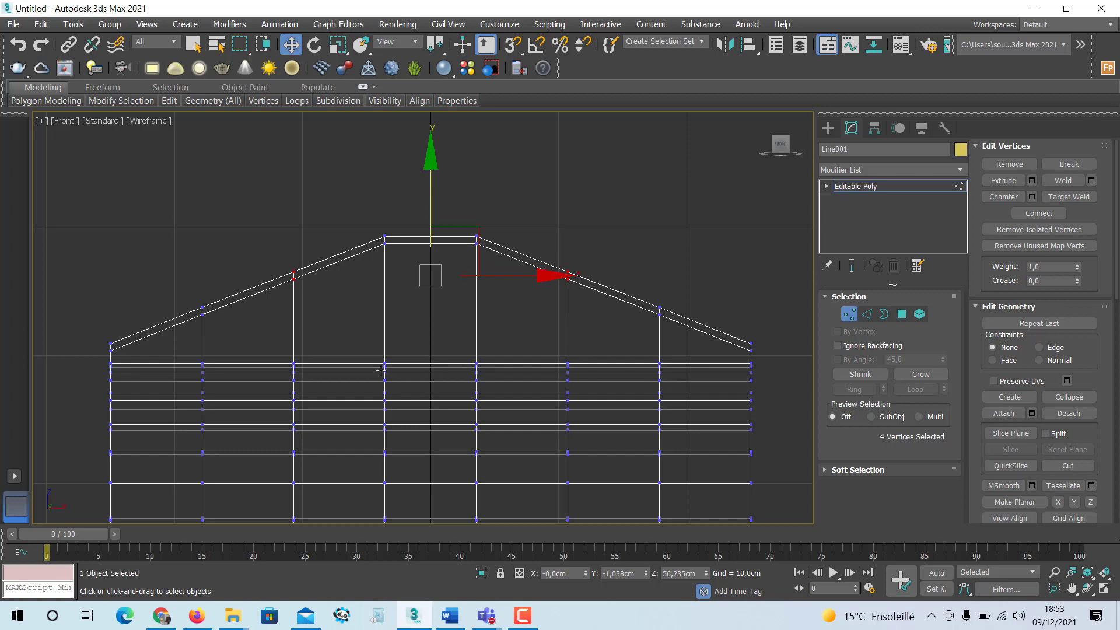
Step: Try raising the vertices just below the top edge on the two middle columns, and undo the move
{"action": "left_click_drag", "start_coordinate": [366, 350], "coordinate": [490, 387]}
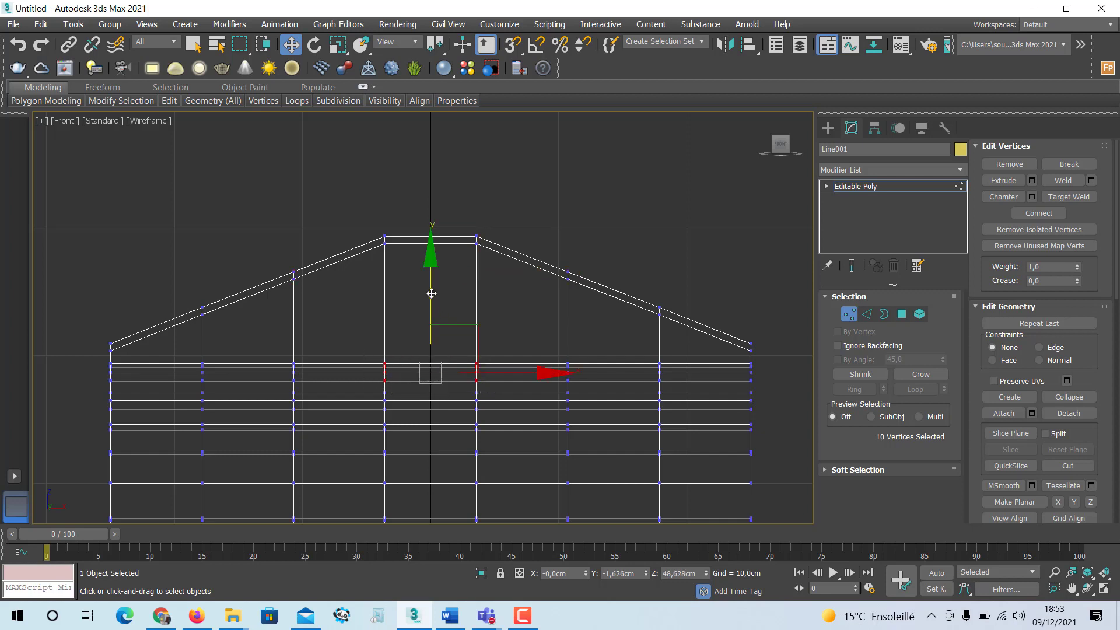
{"action": "left_click_drag", "start_coordinate": [432, 294], "coordinate": [431, 252]}
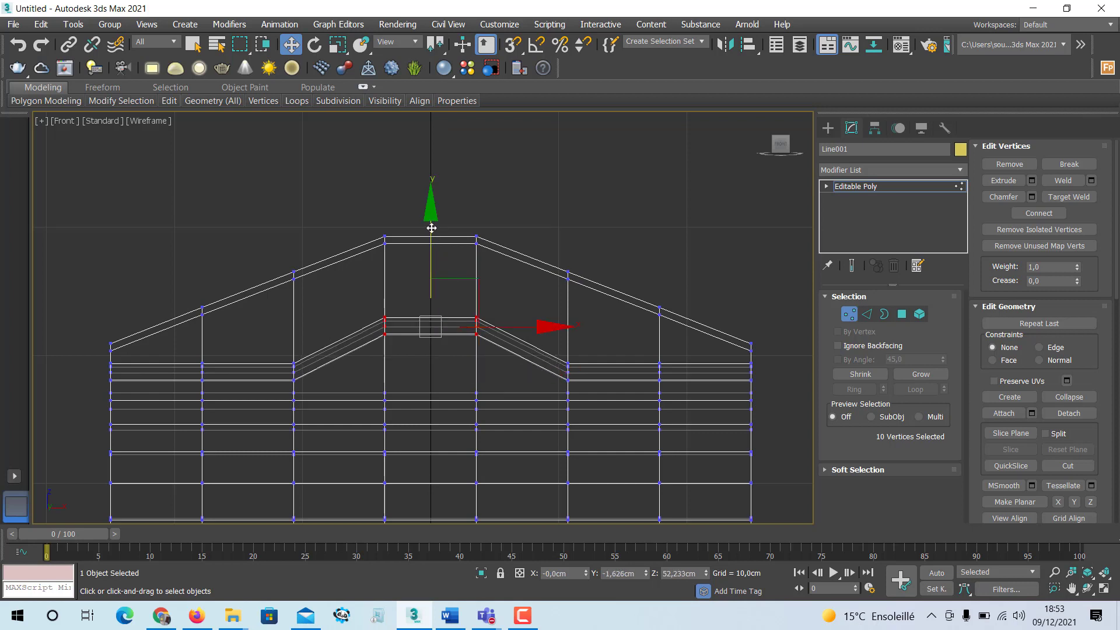
{"action": "key", "text": "ctrl+z"}
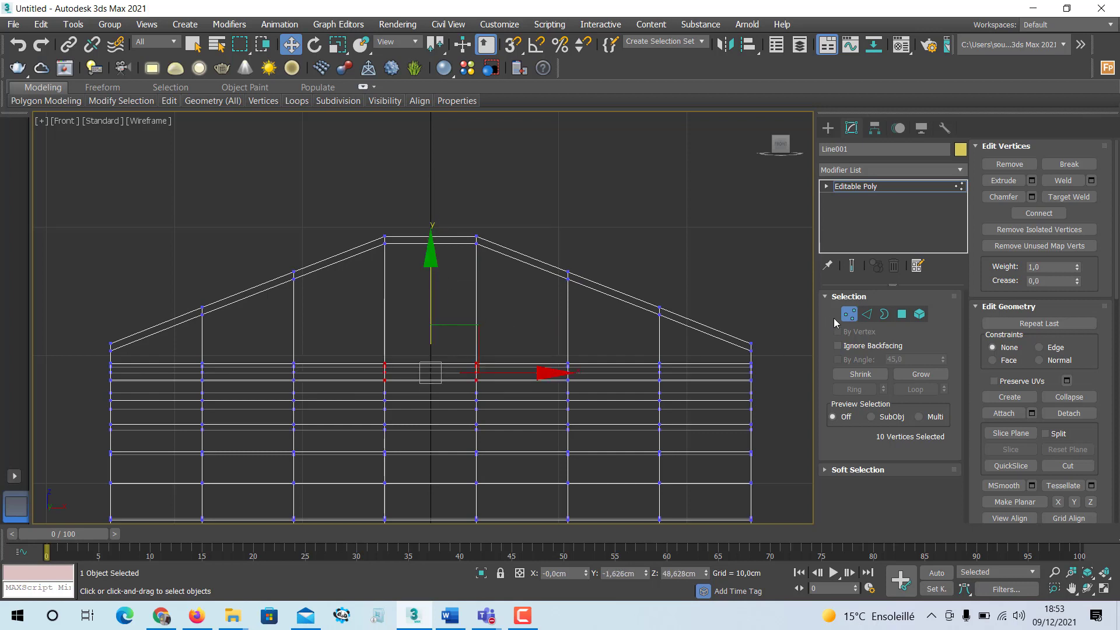
Step: Leave vertex editing and return to the maximized Perspective view of the seat
{"action": "left_click", "coordinate": [849, 314]}
{"action": "middle_click_drag", "start_coordinate": [482, 418], "coordinate": [478, 399]}
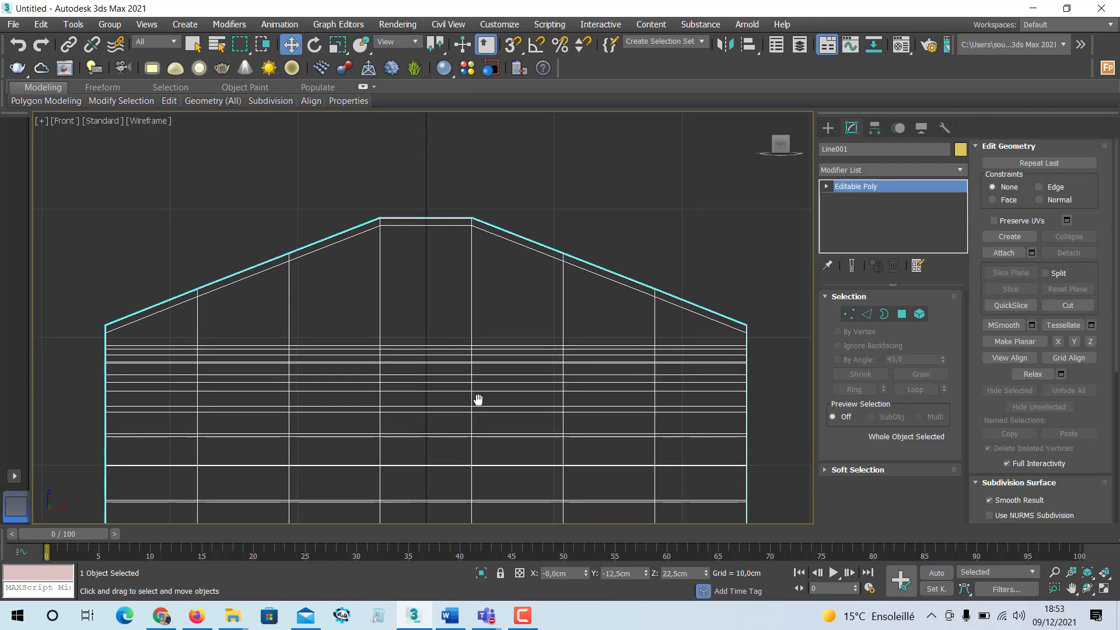
{"action": "key", "text": "alt+w"}
{"action": "left_click", "coordinate": [608, 434]}
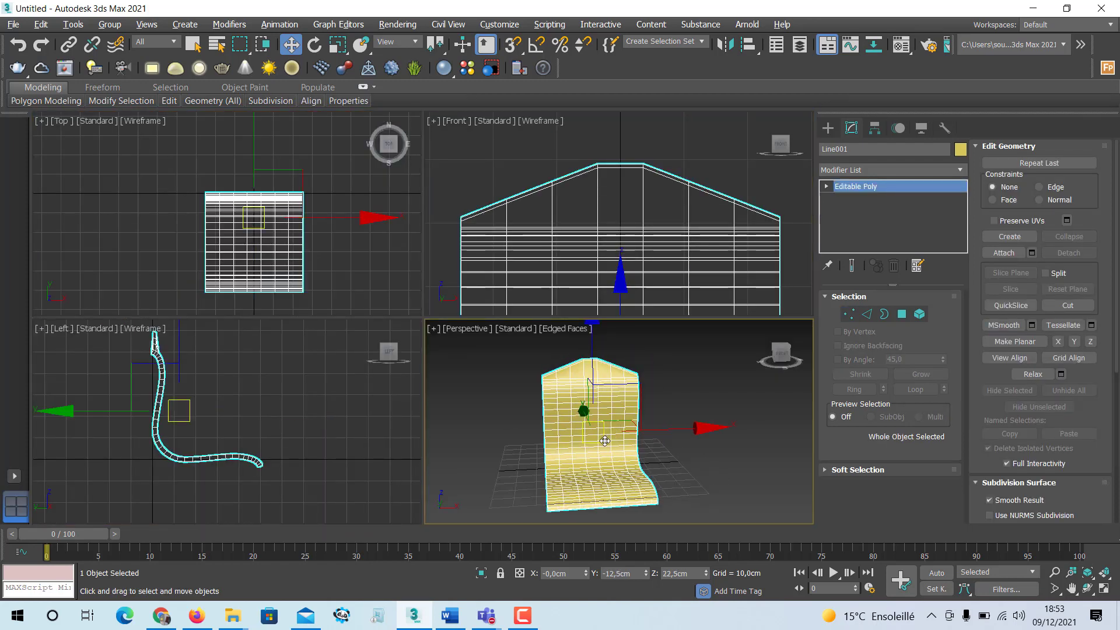
{"action": "key", "text": "alt+w"}
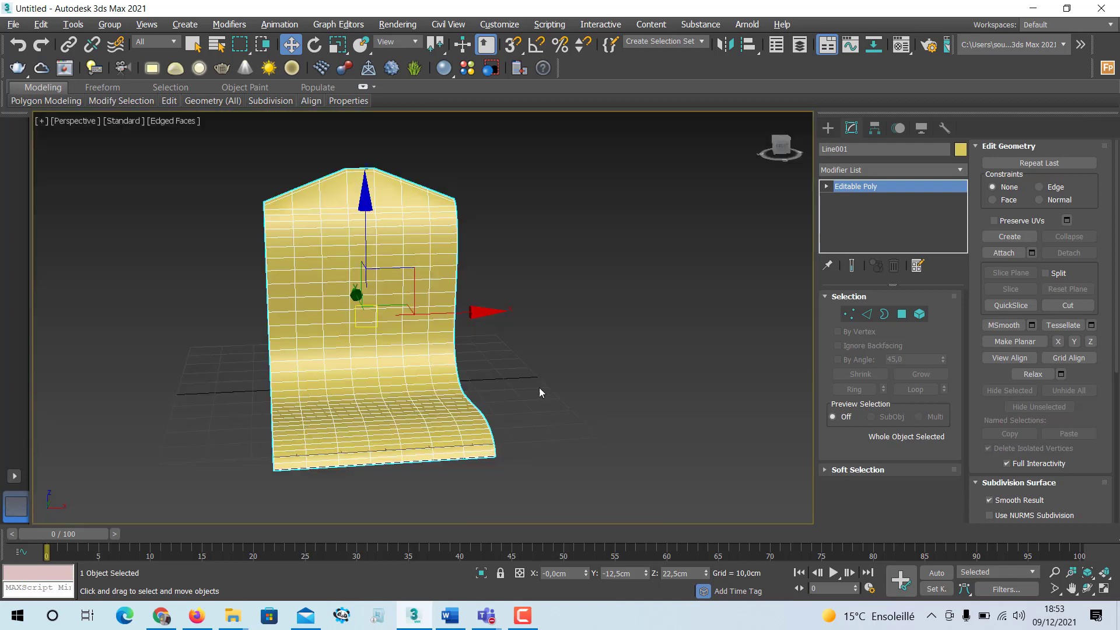
Step: Add a TurboSmooth modifier to the chair seat above its Editable Poly level
{"action": "middle_click_drag", "start_coordinate": [466, 369], "coordinate": [380, 362], "text": "alt"}
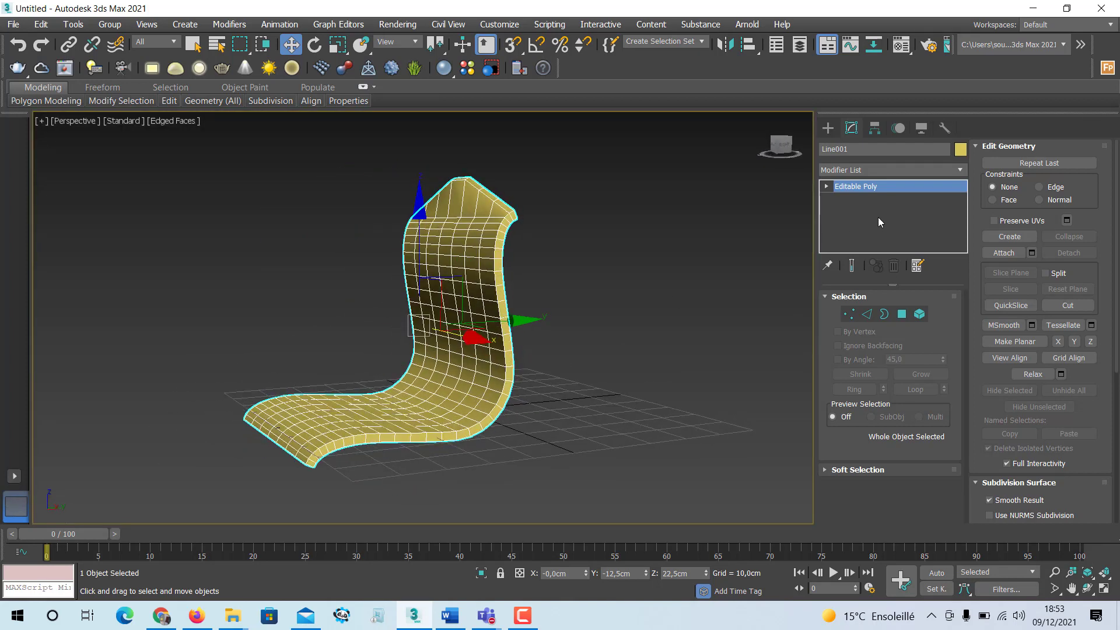
{"action": "left_click", "coordinate": [960, 170]}
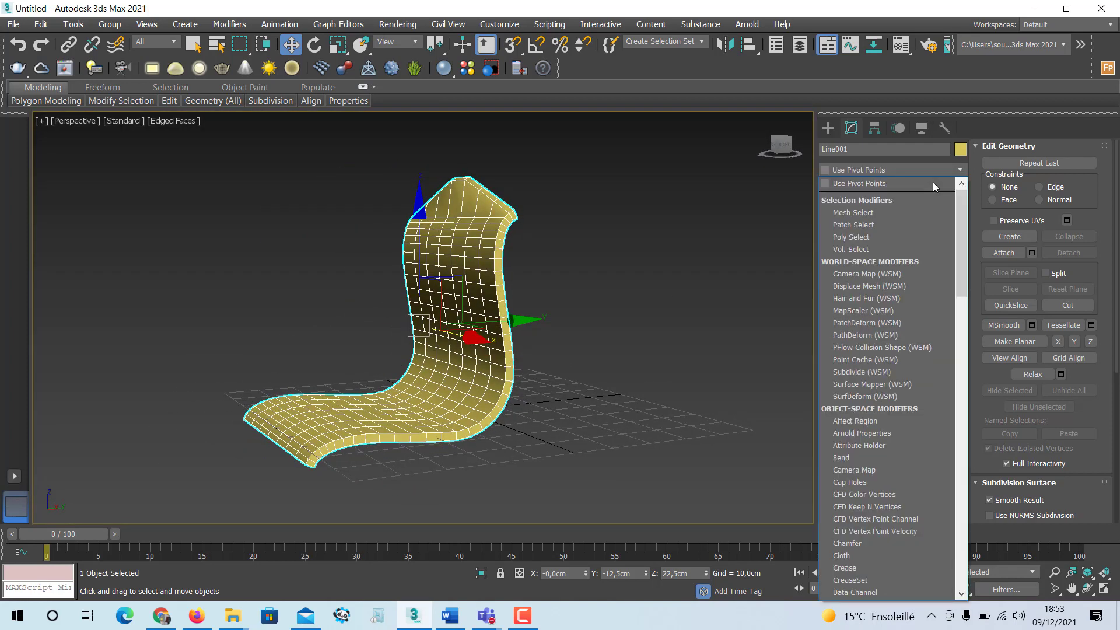
{"action": "type", "text": "tu"}
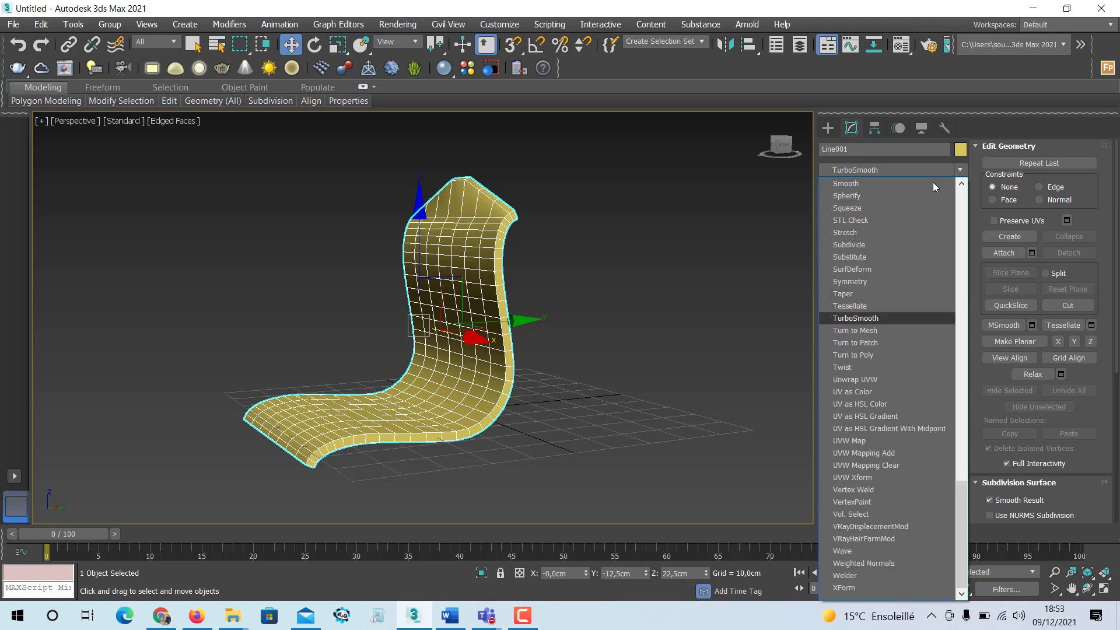
{"action": "left_click", "coordinate": [887, 318]}
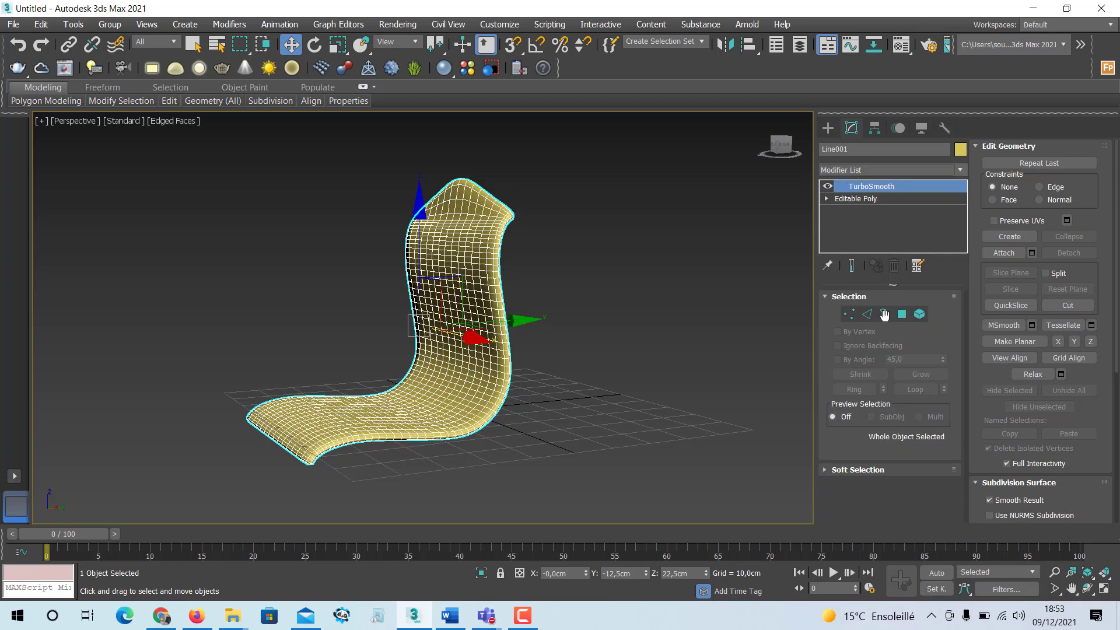
Step: Create a standard cylinder on the backrest's front surface with AutoGrid on, about 4.6 cm in radius and 21.8 cm high
{"action": "middle_click_drag", "start_coordinate": [436, 354], "coordinate": [449, 321], "text": "alt"}
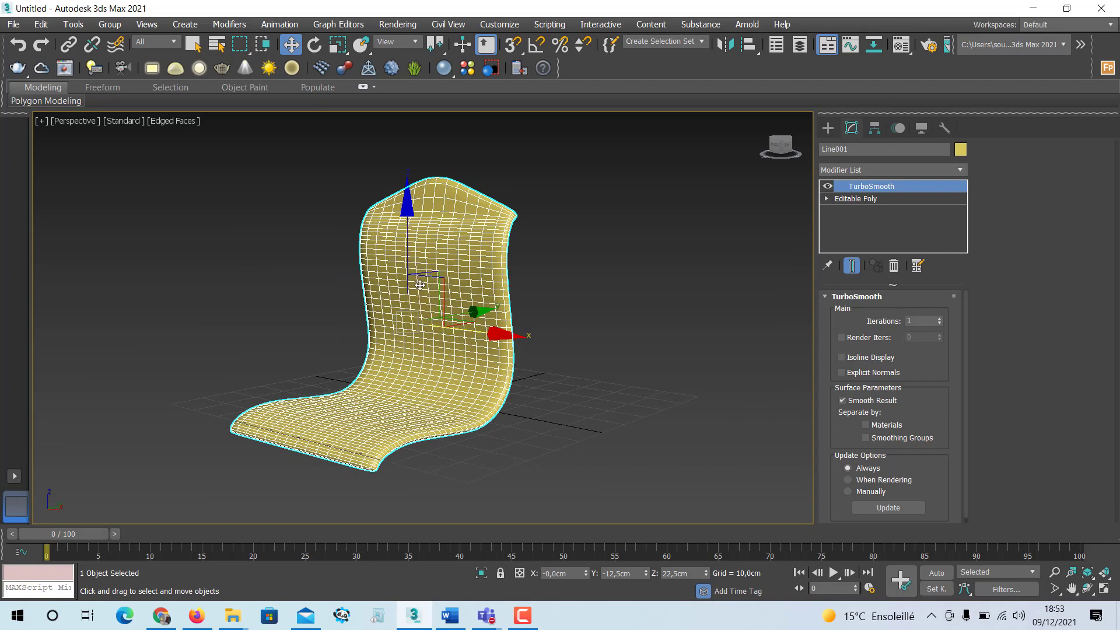
{"action": "left_click", "coordinate": [827, 129]}
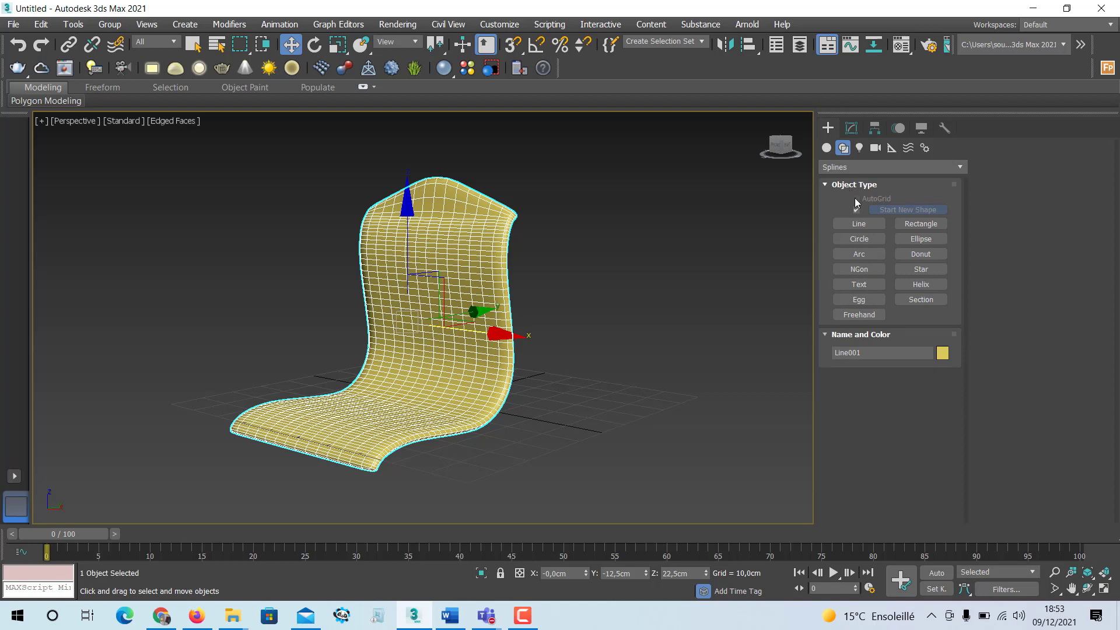
{"action": "left_click", "coordinate": [827, 148]}
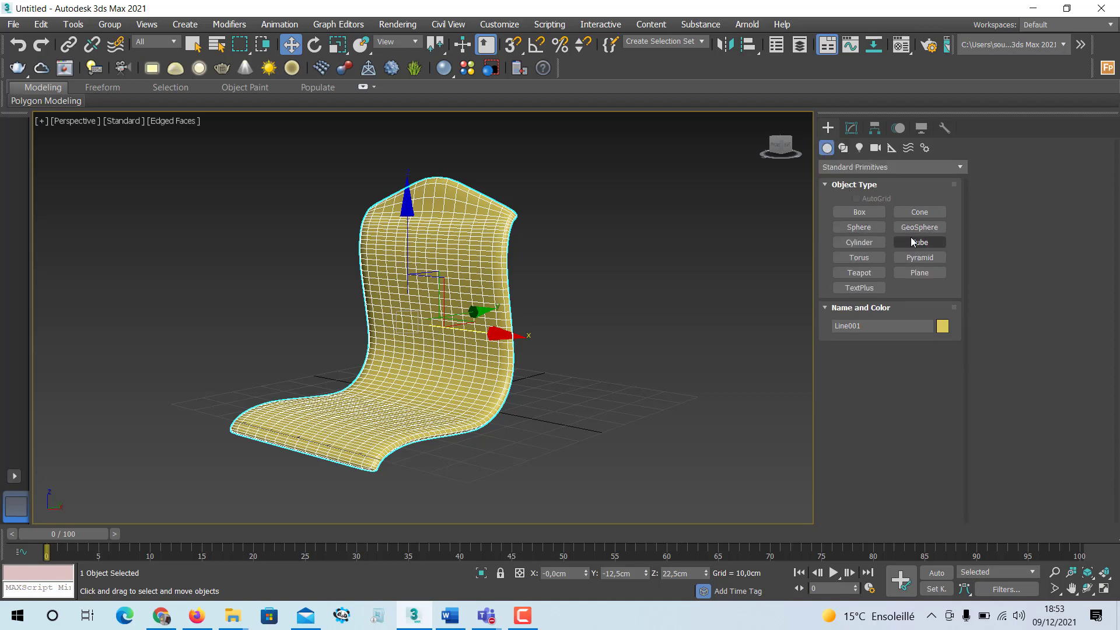
{"action": "left_click", "coordinate": [859, 242]}
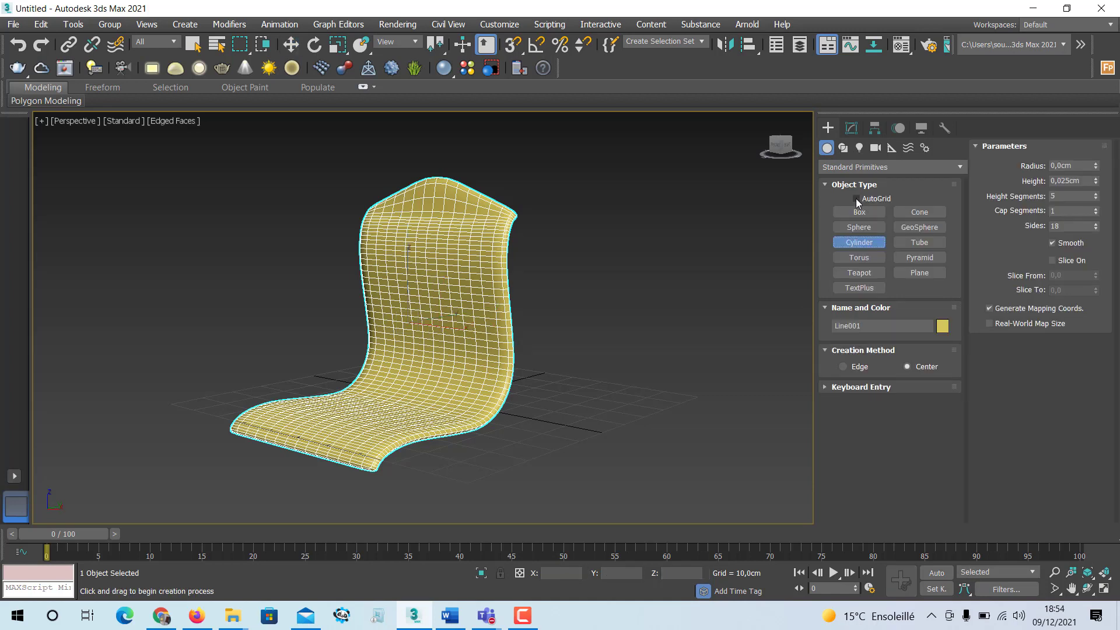
{"action": "left_click", "coordinate": [857, 199]}
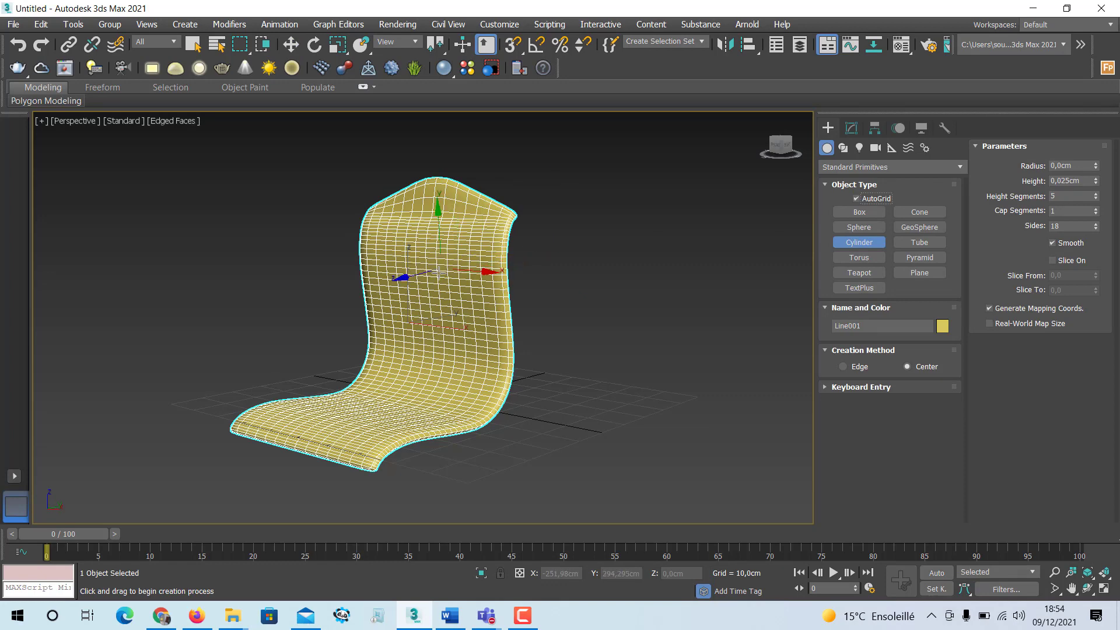
{"action": "left_click", "coordinate": [426, 280]}
{"action": "left_click_drag", "start_coordinate": [426, 280], "coordinate": [424, 299]}
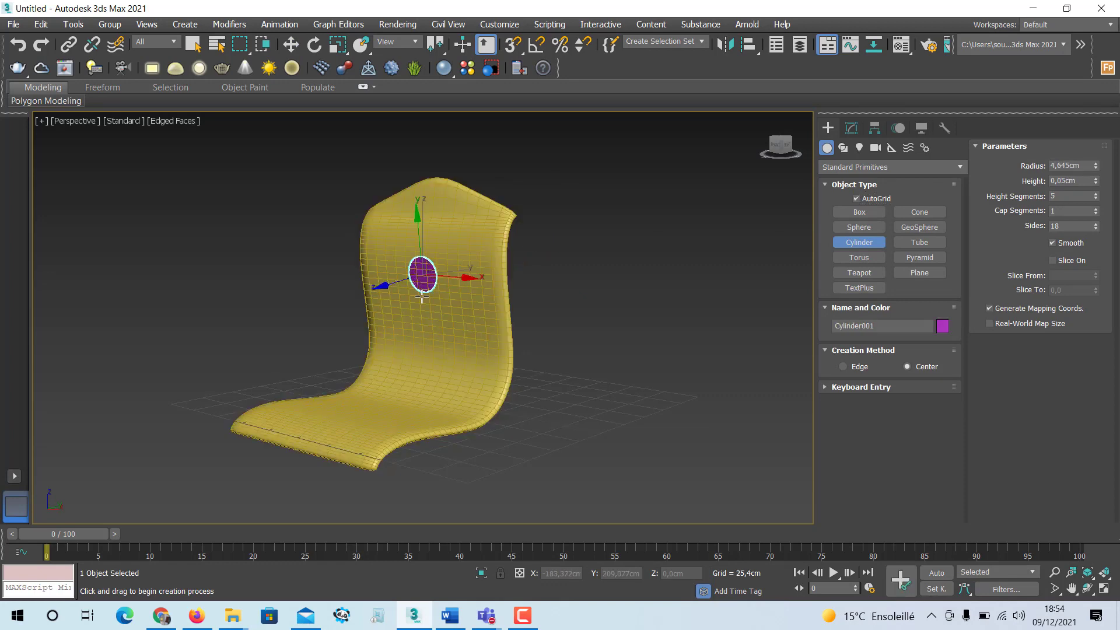
{"action": "left_click", "coordinate": [364, 348]}
Step: Set the new cylinder's radius to 4 cm
{"action": "middle_click_drag", "start_coordinate": [365, 347], "coordinate": [387, 252], "text": "alt"}
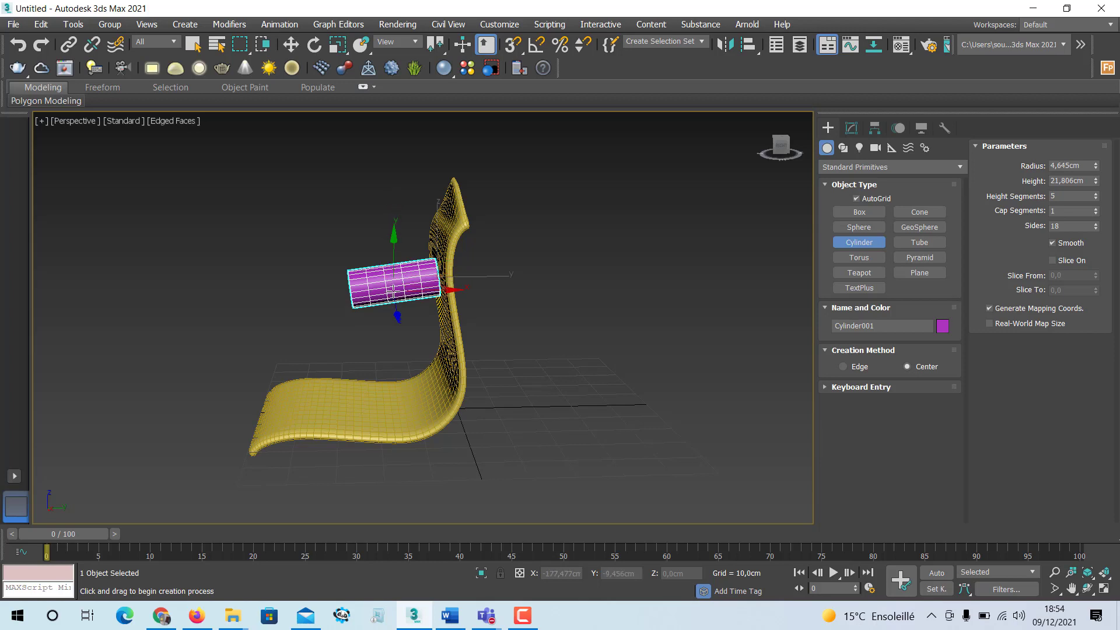
{"action": "left_click", "coordinate": [851, 128]}
{"action": "key", "text": "w"}
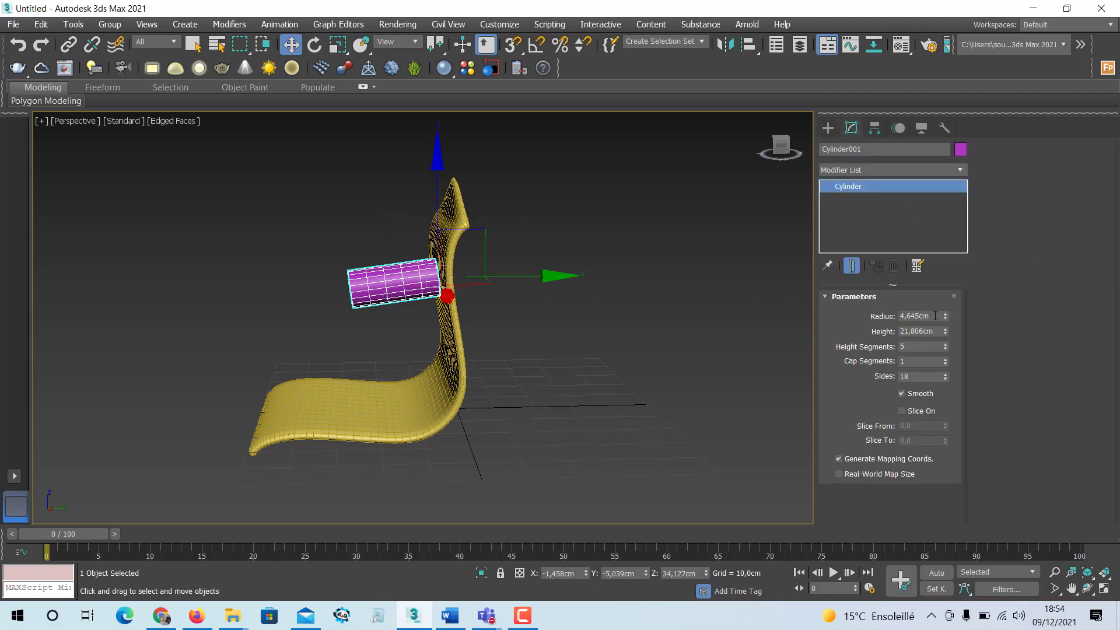
{"action": "left_click", "coordinate": [934, 315]}
{"action": "type", "text": "4"}
{"action": "key", "text": "Return"}
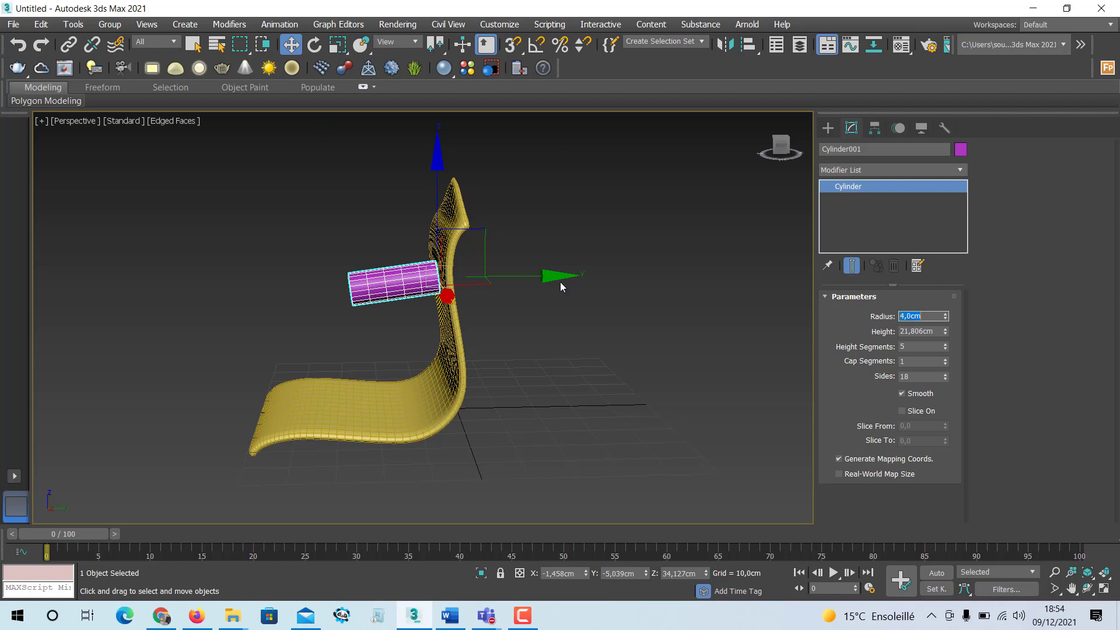
Step: Move the cylinder along the Y axis to about 1.3 cm so it passes through the backrest, and check it in all four views
{"action": "left_click_drag", "start_coordinate": [556, 279], "coordinate": [581, 275]}
{"action": "key", "text": "alt+w"}
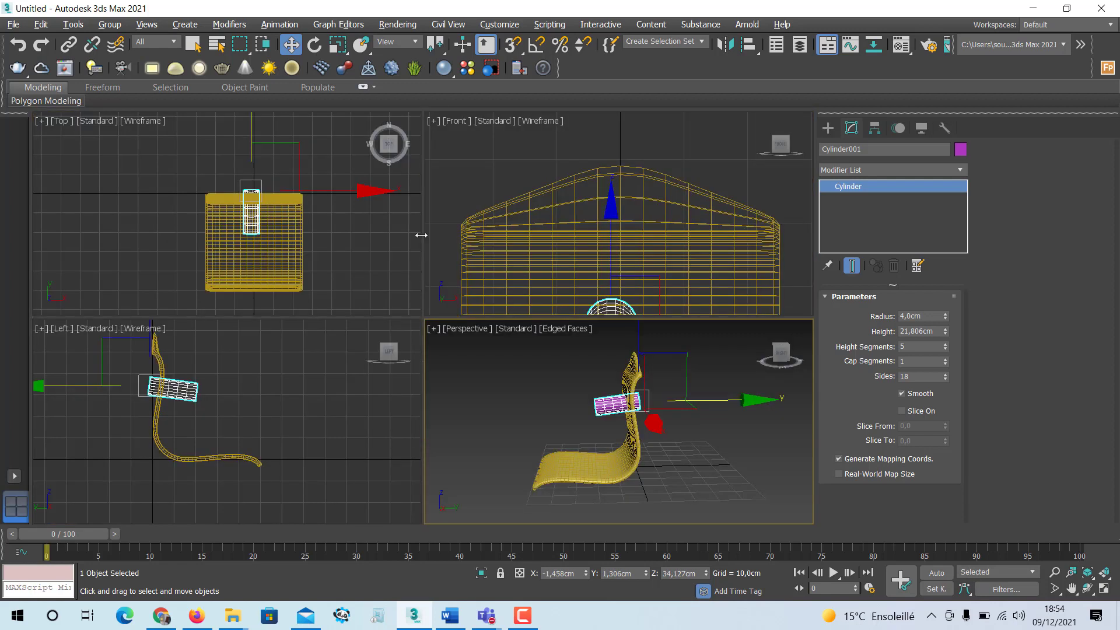
{"action": "middle_click_drag", "start_coordinate": [328, 228], "coordinate": [337, 228]}
{"action": "middle_click_drag", "start_coordinate": [588, 275], "coordinate": [569, 207]}
{"action": "middle_click", "coordinate": [635, 426]}
{"action": "key", "text": "alt+w"}
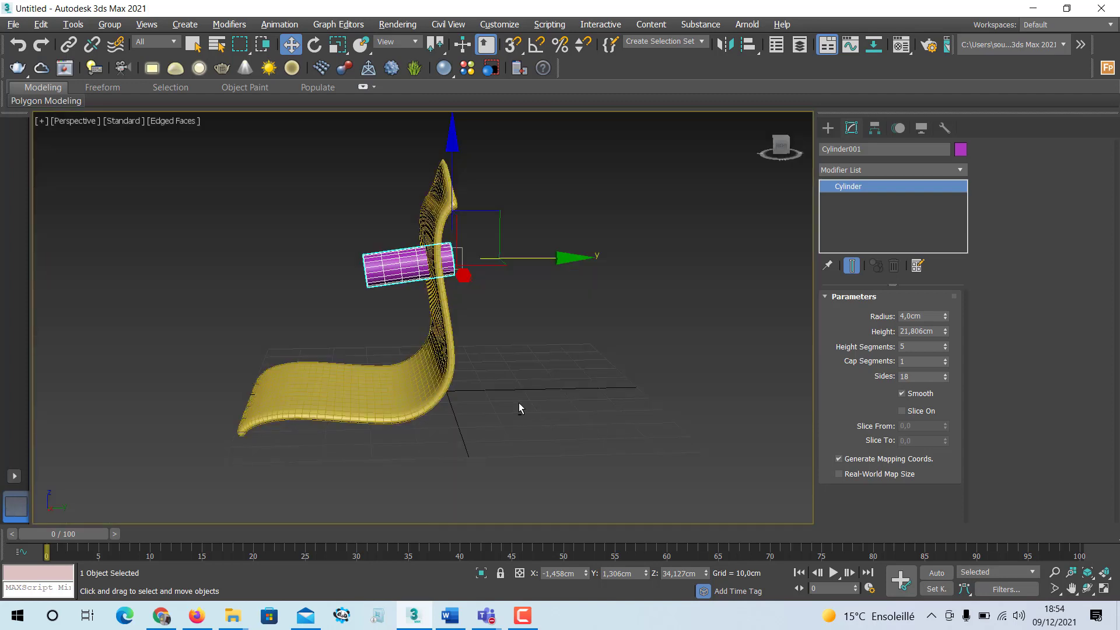
Step: Reset the chair seat's Y and Z position to 0 cm
{"action": "middle_click_drag", "start_coordinate": [519, 402], "coordinate": [573, 407], "text": "alt"}
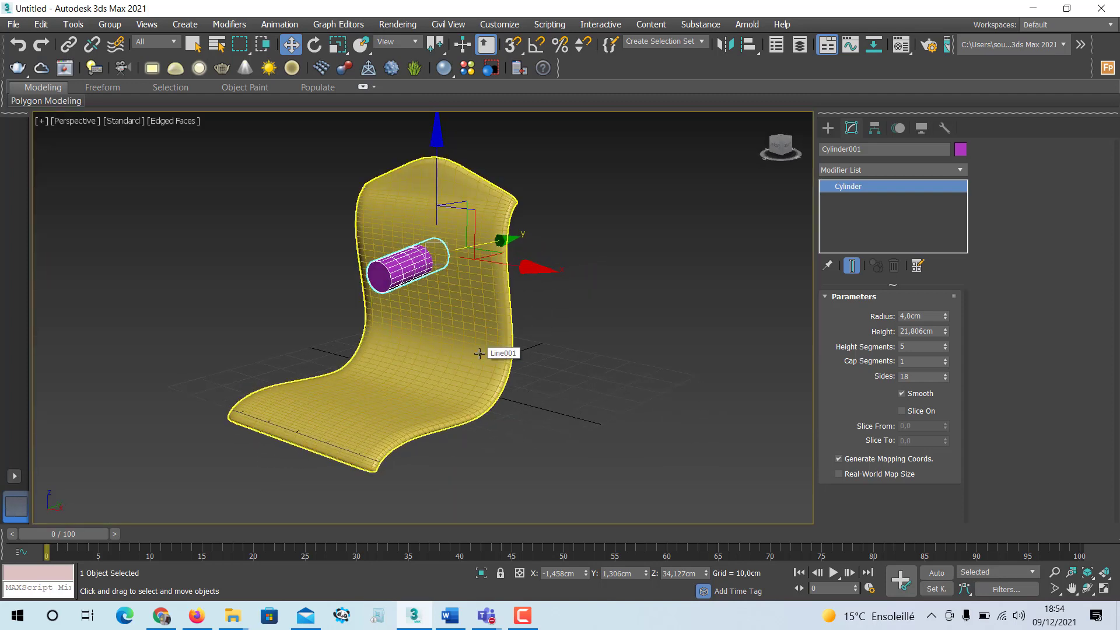
{"action": "left_click", "coordinate": [503, 372]}
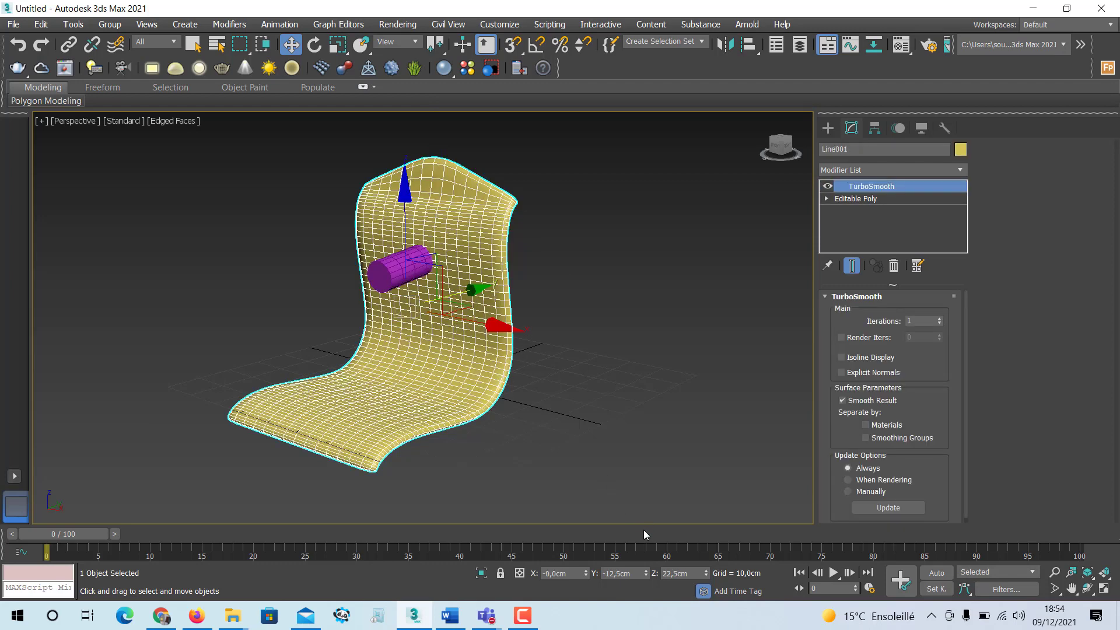
{"action": "right_click", "coordinate": [648, 575]}
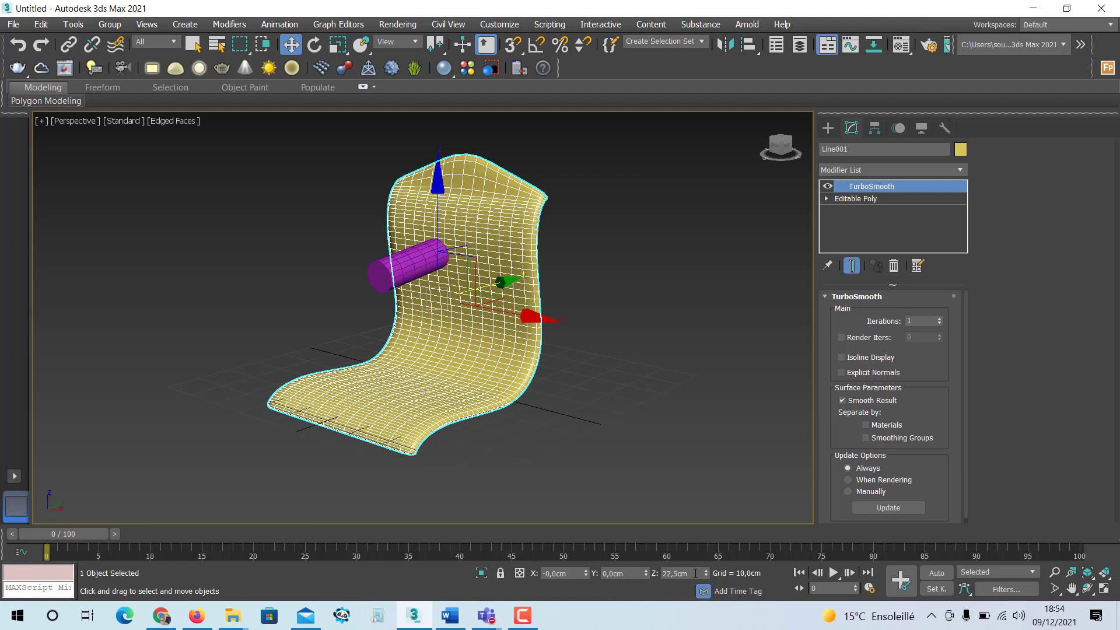
{"action": "right_click", "coordinate": [706, 576]}
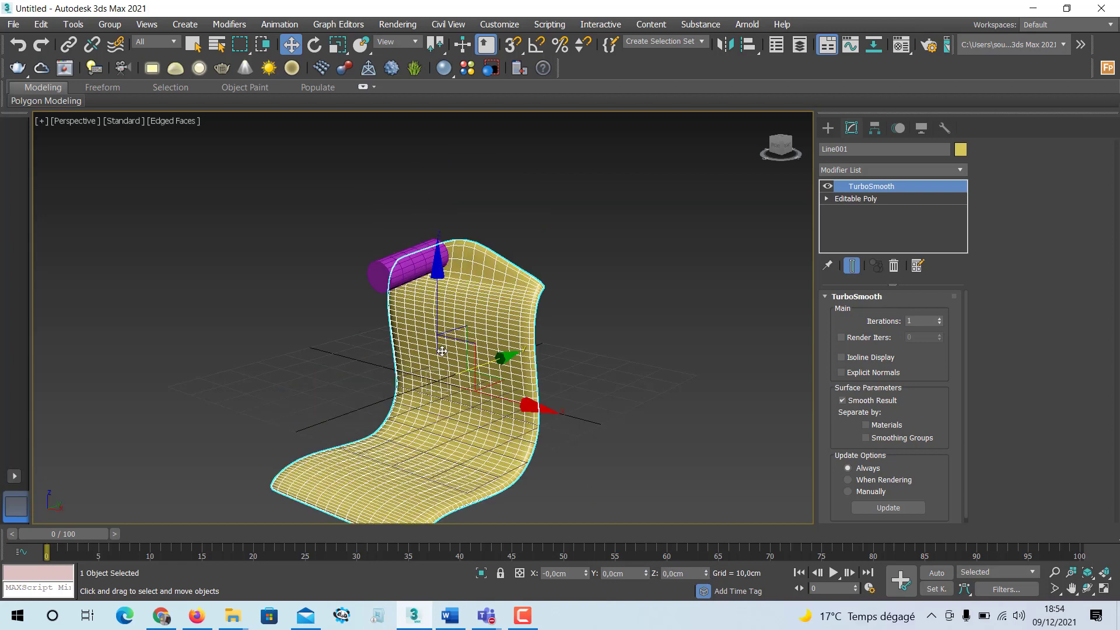
{"action": "middle_click_drag", "start_coordinate": [442, 351], "coordinate": [409, 375]}
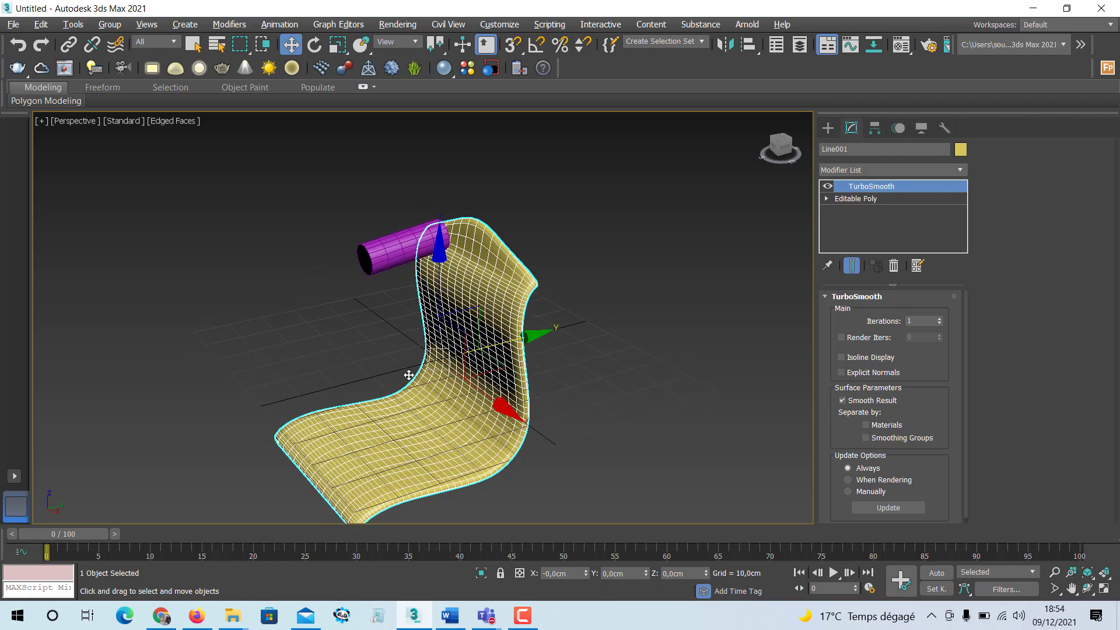
Step: Reset the cylinder's X and Y position to 0 cm, try resetting its Z position too, and undo the Z change
{"action": "left_click", "coordinate": [388, 253]}
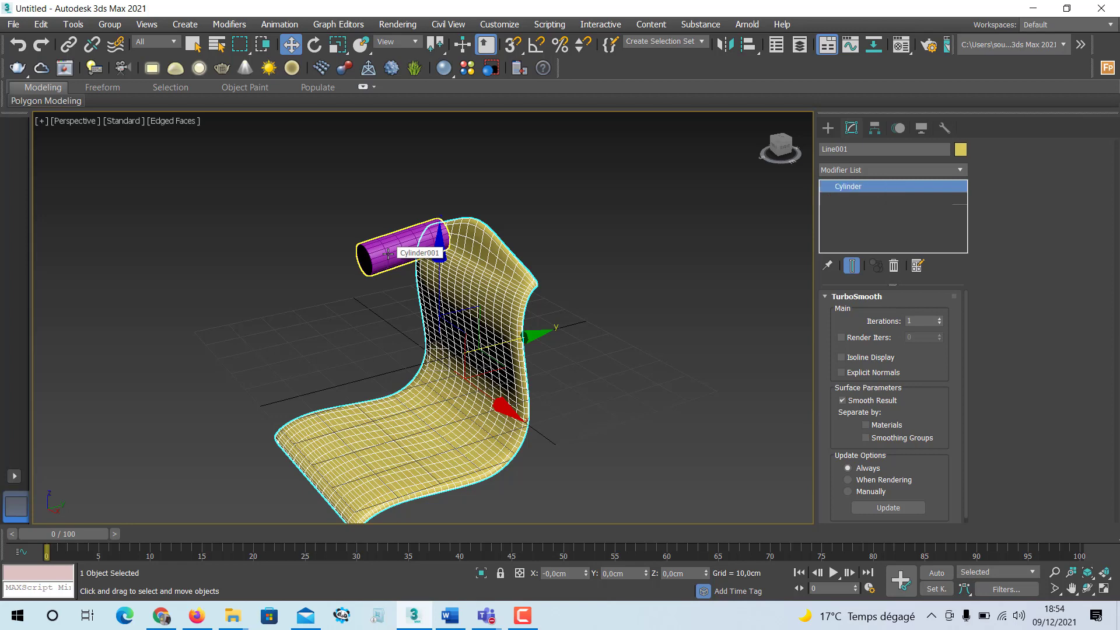
{"action": "right_click", "coordinate": [586, 574]}
{"action": "right_click", "coordinate": [646, 574]}
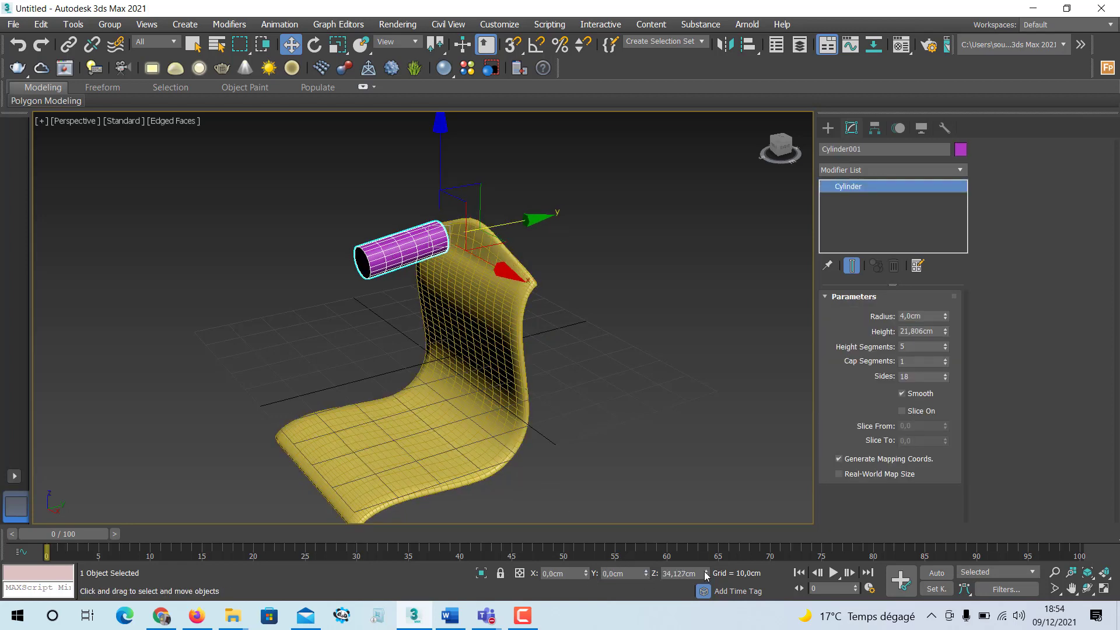
{"action": "right_click", "coordinate": [705, 574]}
{"action": "middle_click_drag", "start_coordinate": [492, 363], "coordinate": [416, 350], "text": "alt"}
{"action": "key", "text": "ctrl+z"}
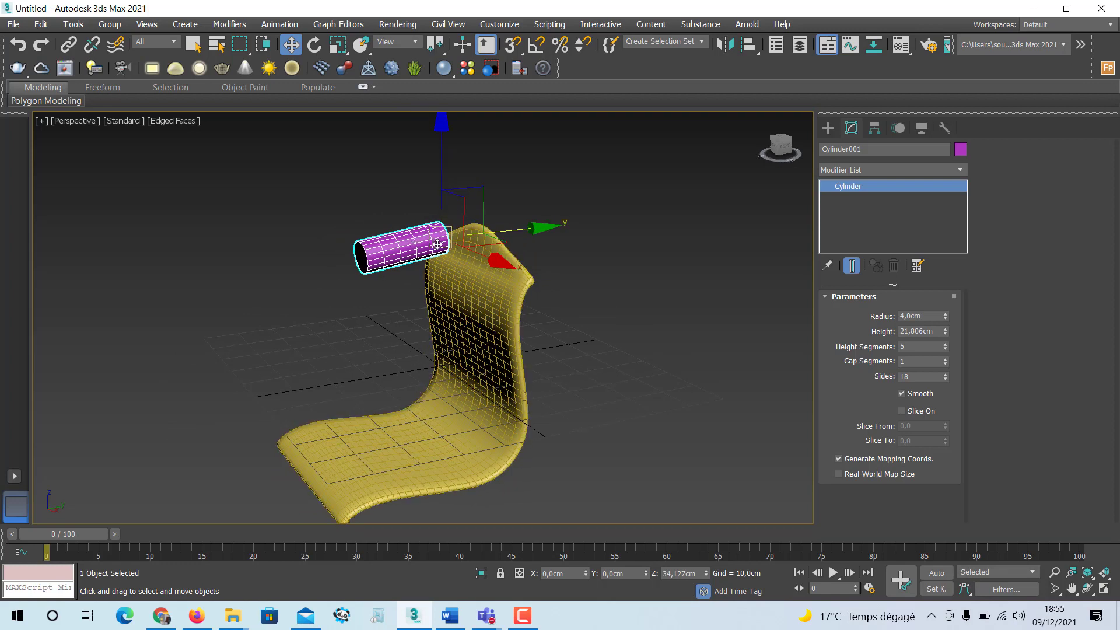
Step: Move the cylinder away from the seat along the Y axis to about -68.5 cm and keep it selected
{"action": "left_click_drag", "start_coordinate": [426, 241], "coordinate": [163, 277]}
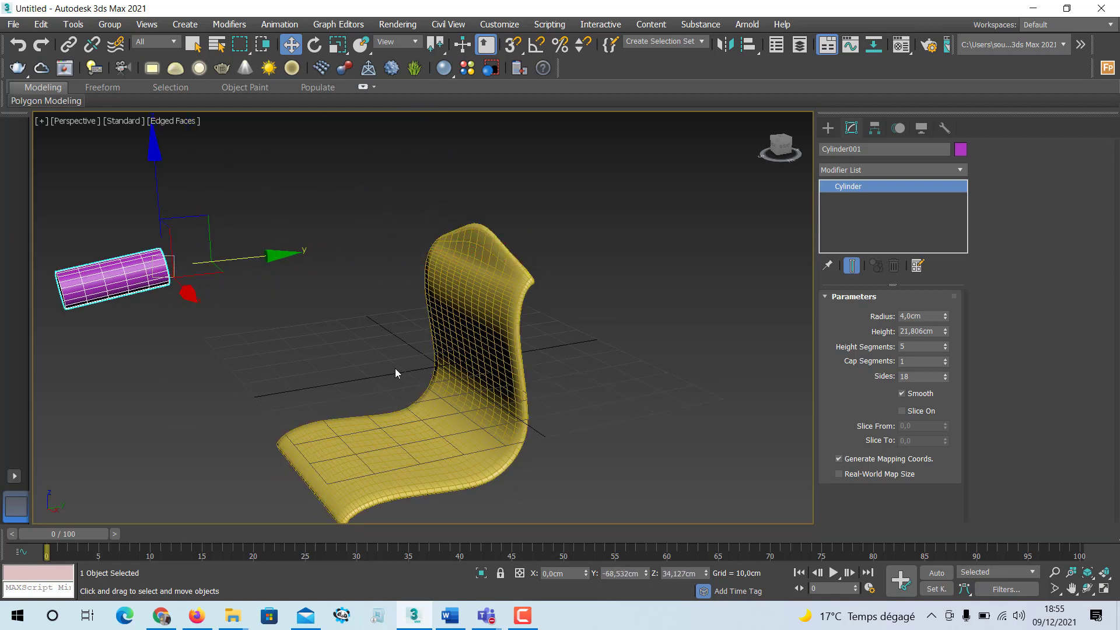
{"action": "left_click", "coordinate": [267, 303]}
{"action": "left_click", "coordinate": [114, 279]}
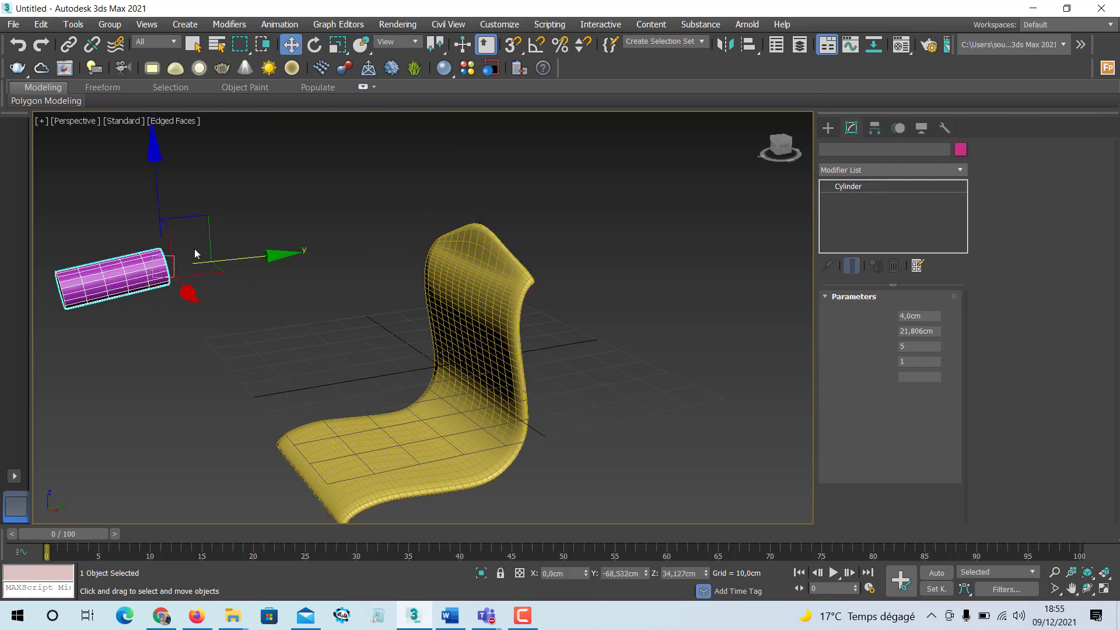
Step: Align the cylinder to the seat in X and Z position only, matching center to center
{"action": "left_click", "coordinate": [748, 45]}
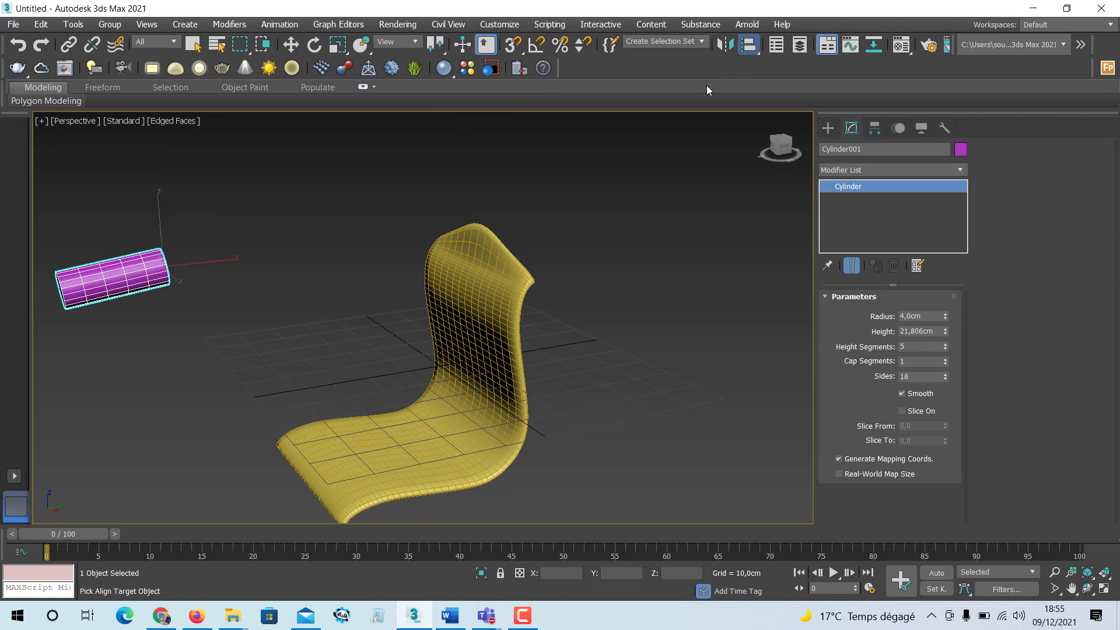
{"action": "left_click", "coordinate": [477, 283]}
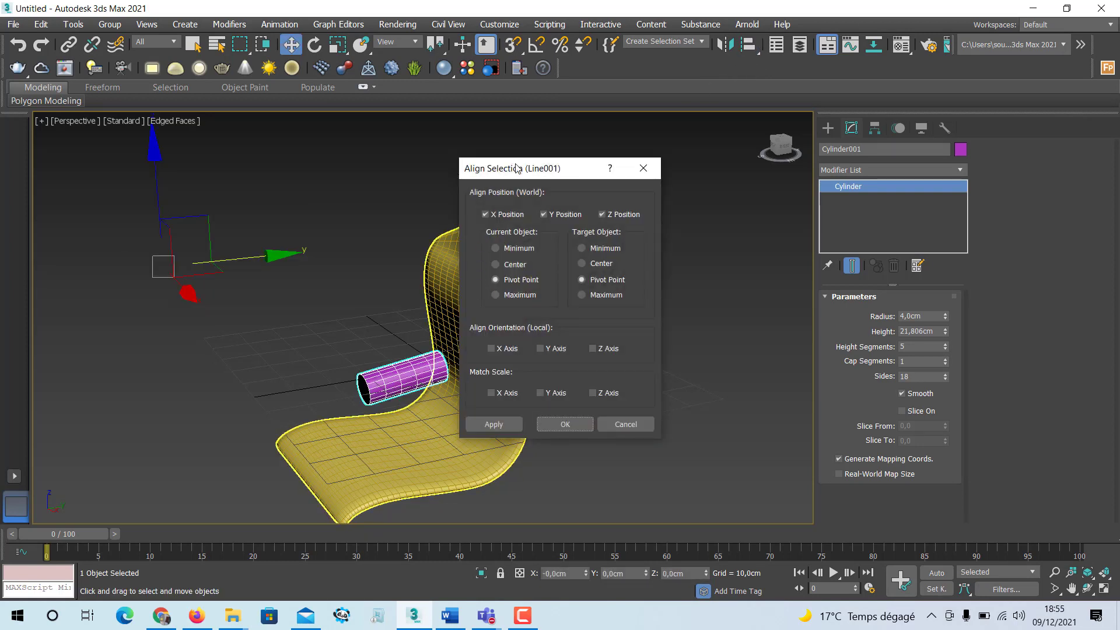
{"action": "left_click_drag", "start_coordinate": [516, 169], "coordinate": [578, 224]}
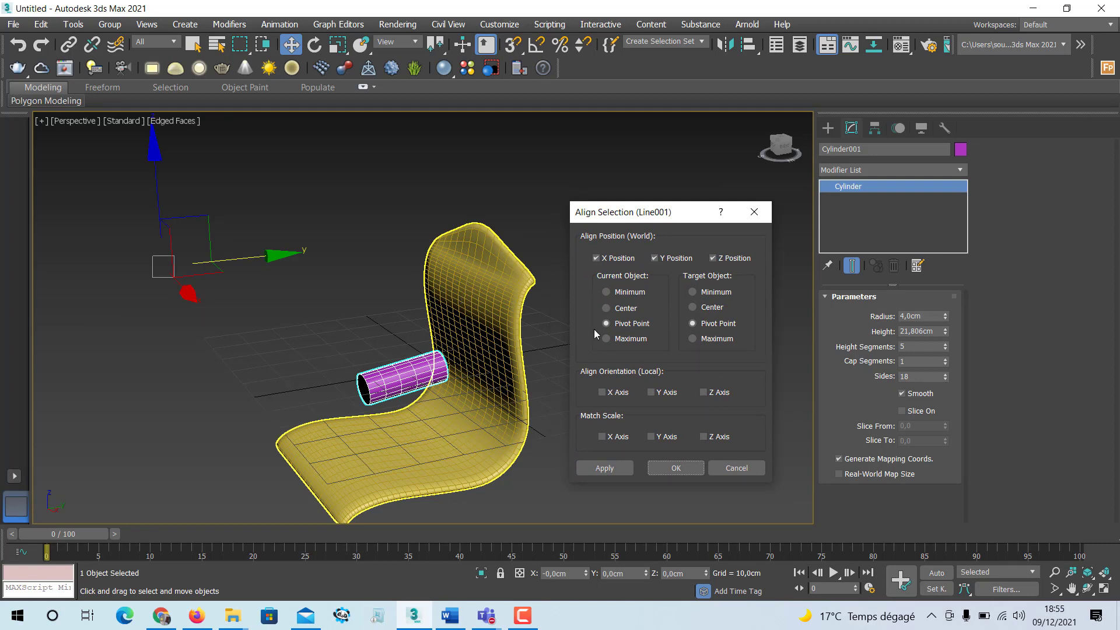
{"action": "left_click", "coordinate": [596, 258]}
{"action": "left_click", "coordinate": [654, 258]}
{"action": "left_click", "coordinate": [712, 258]}
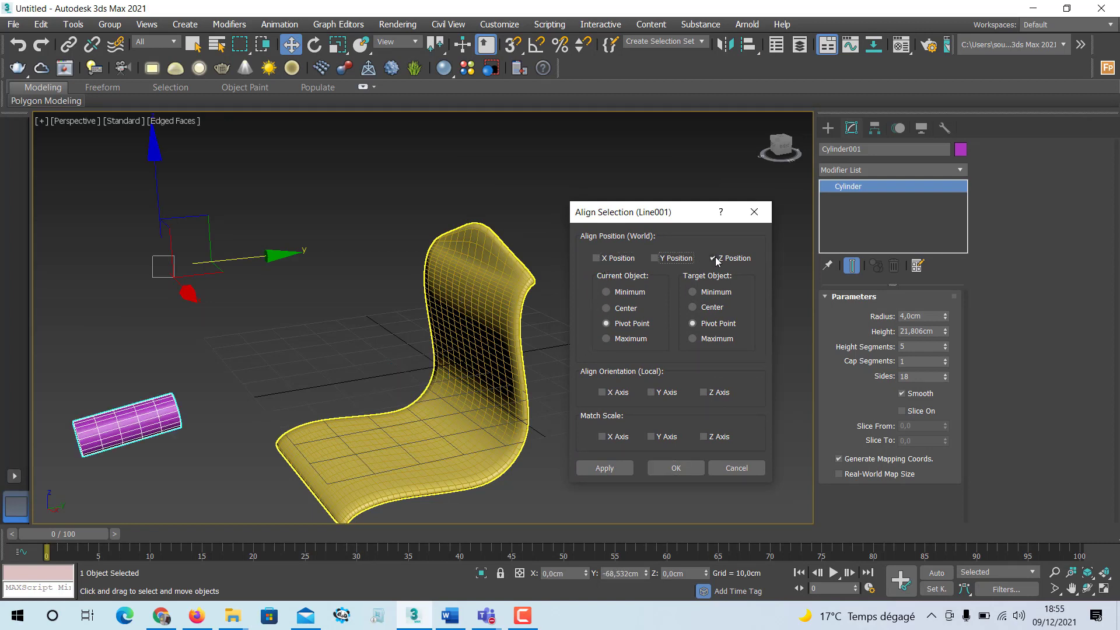
{"action": "left_click", "coordinate": [597, 258]}
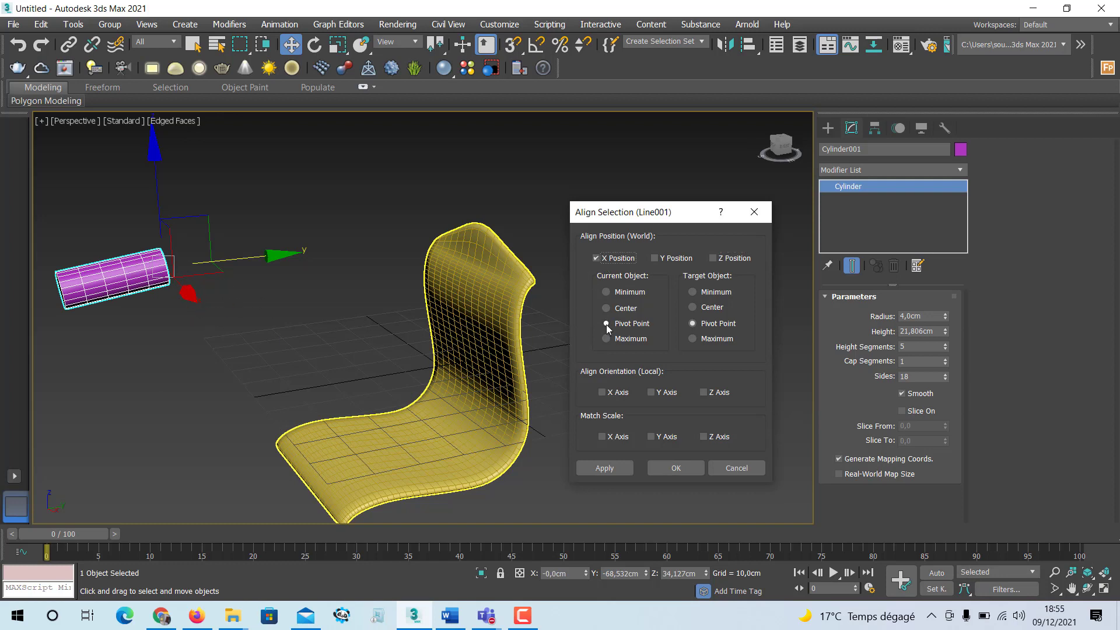
{"action": "left_click", "coordinate": [607, 308]}
{"action": "left_click", "coordinate": [712, 258]}
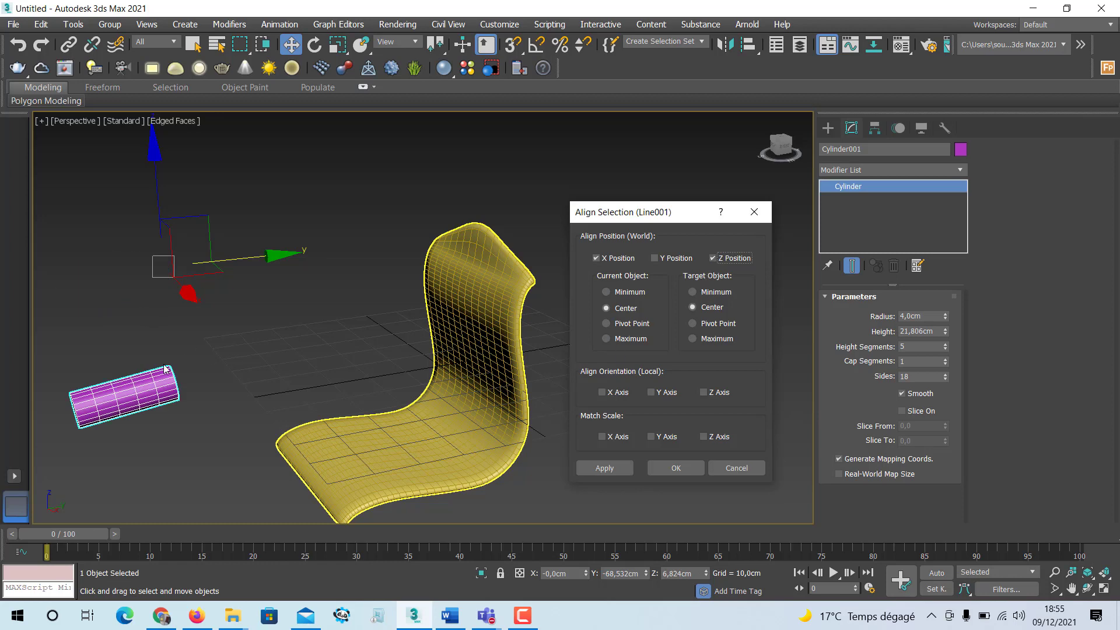
{"action": "left_click", "coordinate": [676, 468]}
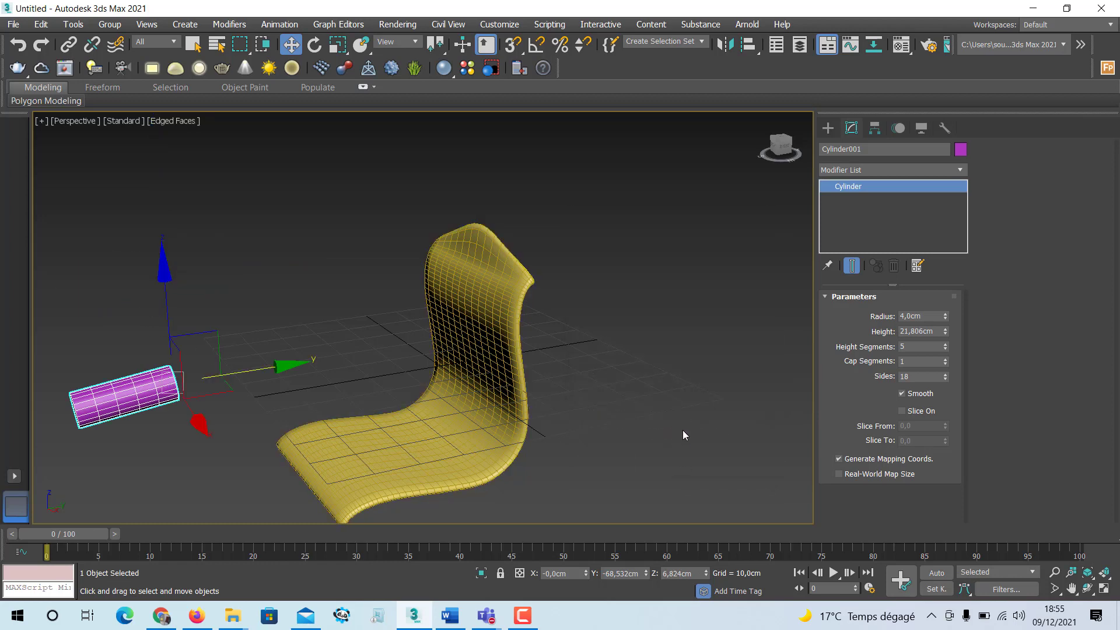
Step: Move the cylinder along the Y axis into the backrest, to a Y position of about 12.7 cm
{"action": "middle_click_drag", "start_coordinate": [296, 383], "coordinate": [278, 383], "text": "alt"}
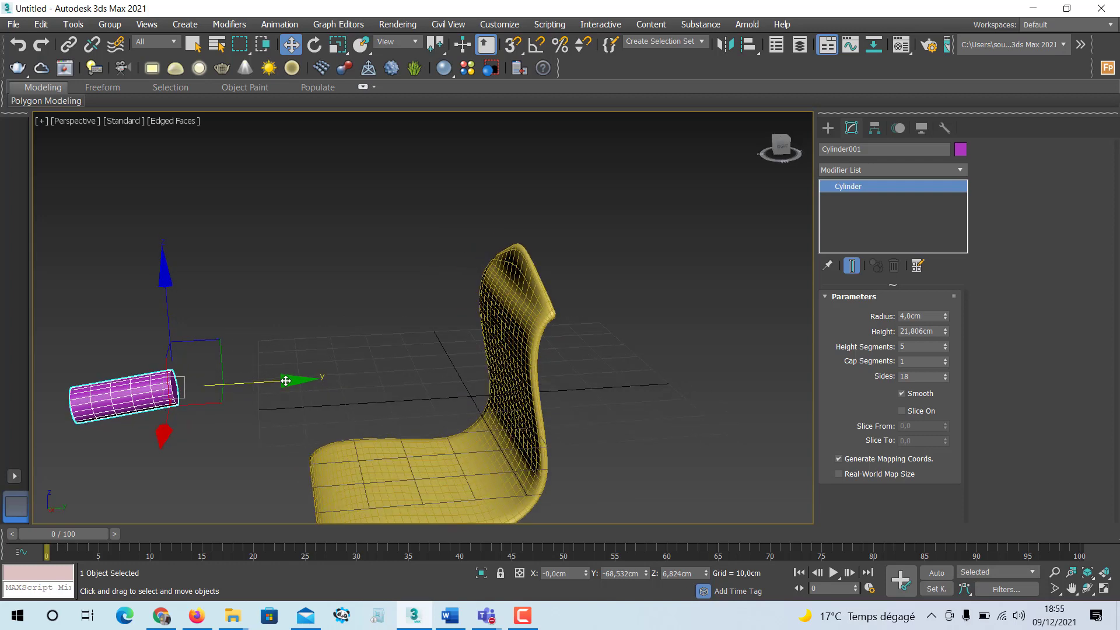
{"action": "left_click_drag", "start_coordinate": [290, 381], "coordinate": [633, 381]}
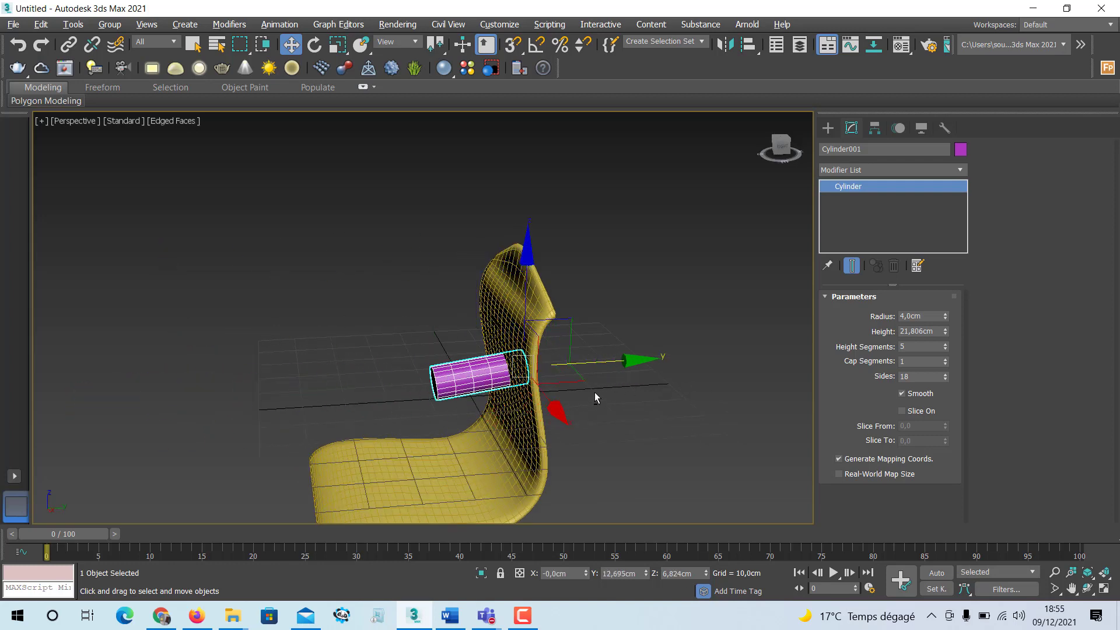
{"action": "middle_click_drag", "start_coordinate": [594, 392], "coordinate": [666, 392], "text": "alt"}
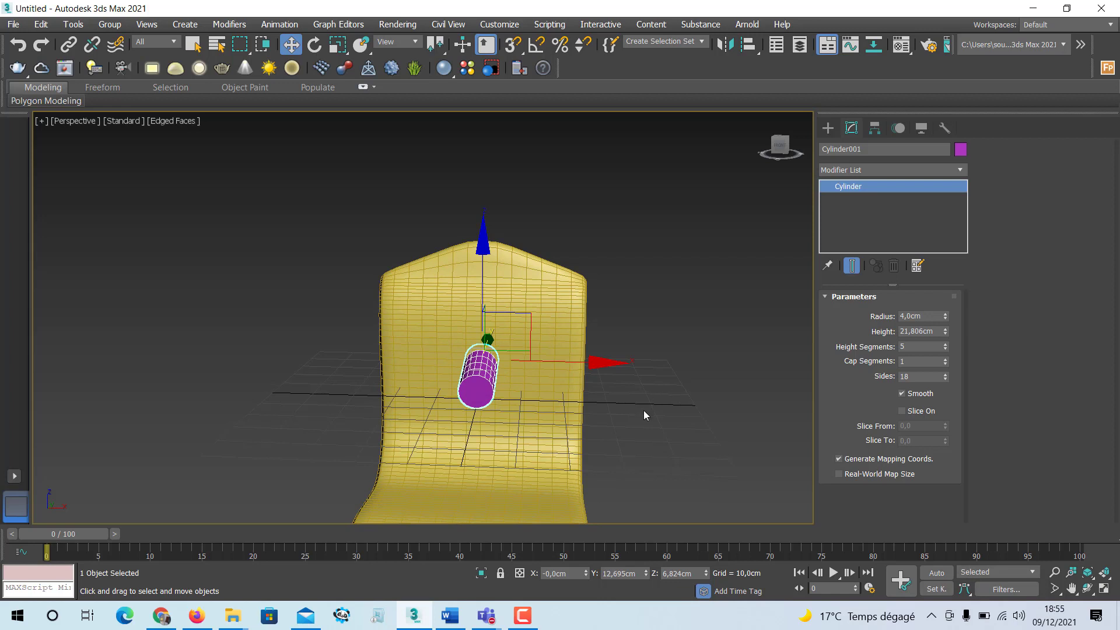
Step: Reselect the cylinder and raise it along the Z axis to the upper part of the backrest
{"action": "left_click", "coordinate": [553, 414]}
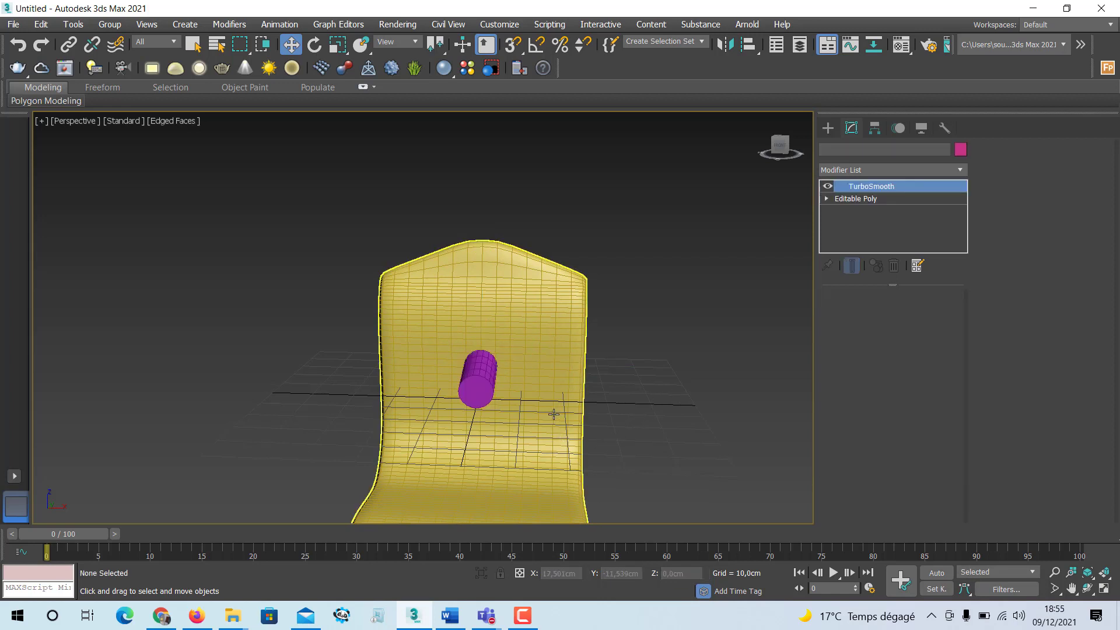
{"action": "left_click", "coordinate": [554, 414]}
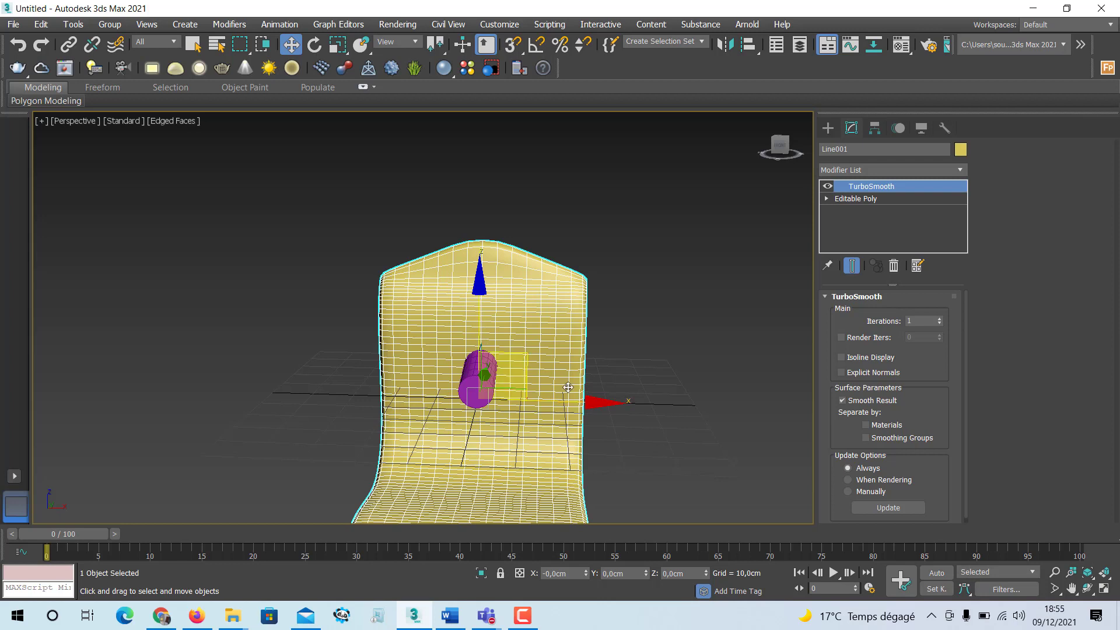
{"action": "left_click", "coordinate": [478, 376]}
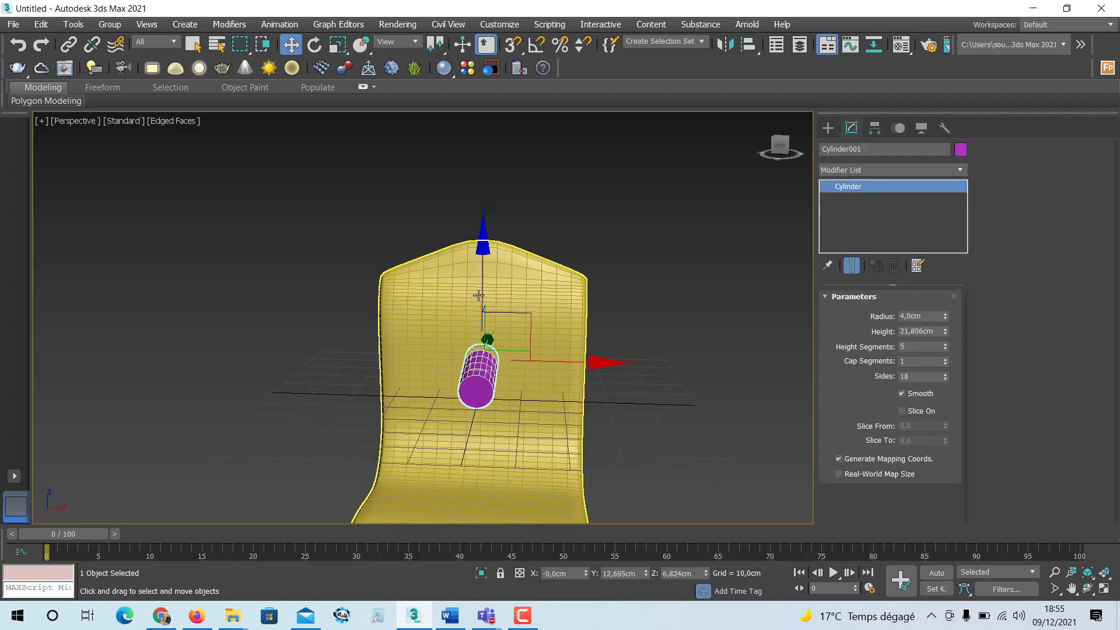
{"action": "left_click_drag", "start_coordinate": [478, 305], "coordinate": [476, 252]}
{"action": "middle_click_drag", "start_coordinate": [506, 360], "coordinate": [432, 368], "text": "alt"}
Step: Subtract the cylinder from the smoothed seat with ProBoolean to cut a round hole through the backrest, and leave the command
{"action": "left_click", "coordinate": [527, 409]}
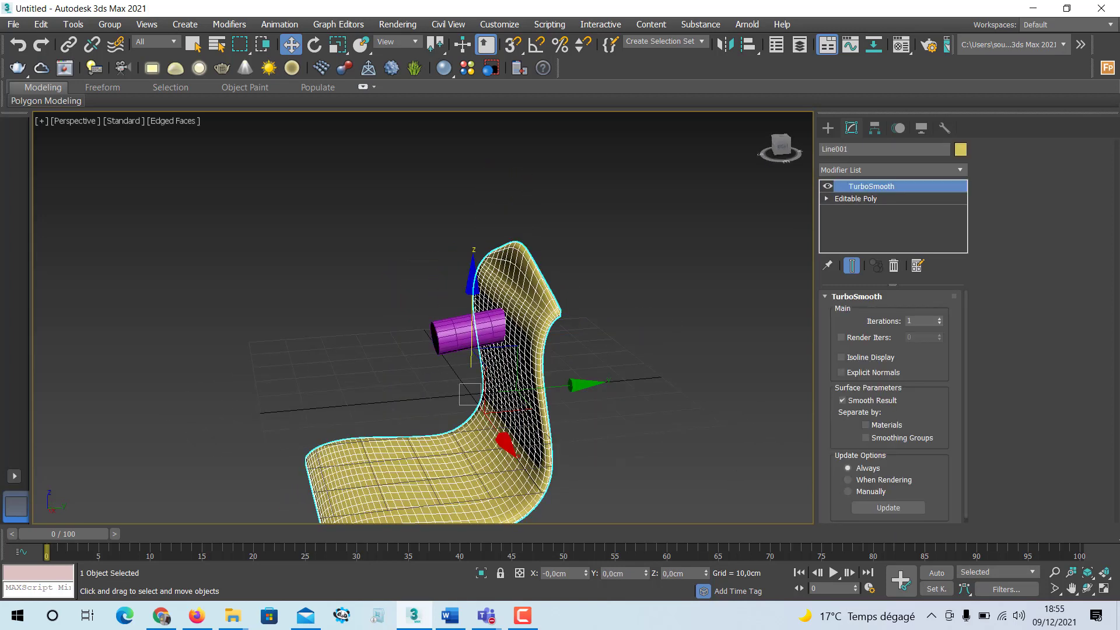
{"action": "left_click", "coordinate": [929, 169]}
{"action": "left_click", "coordinate": [990, 177]}
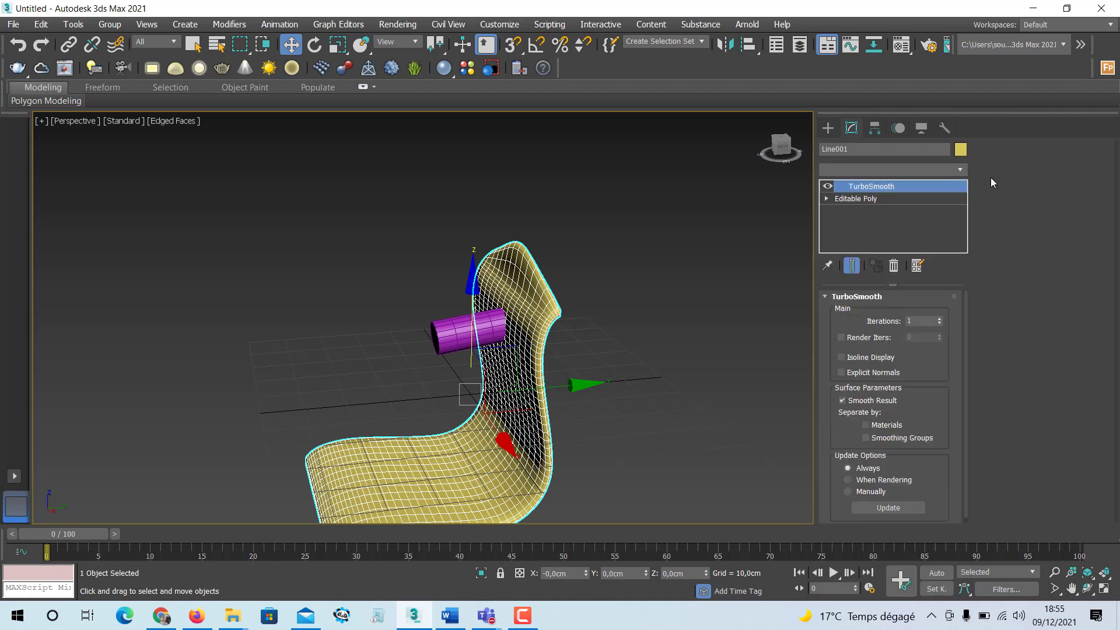
{"action": "left_click", "coordinate": [827, 129]}
{"action": "left_click", "coordinate": [852, 168]}
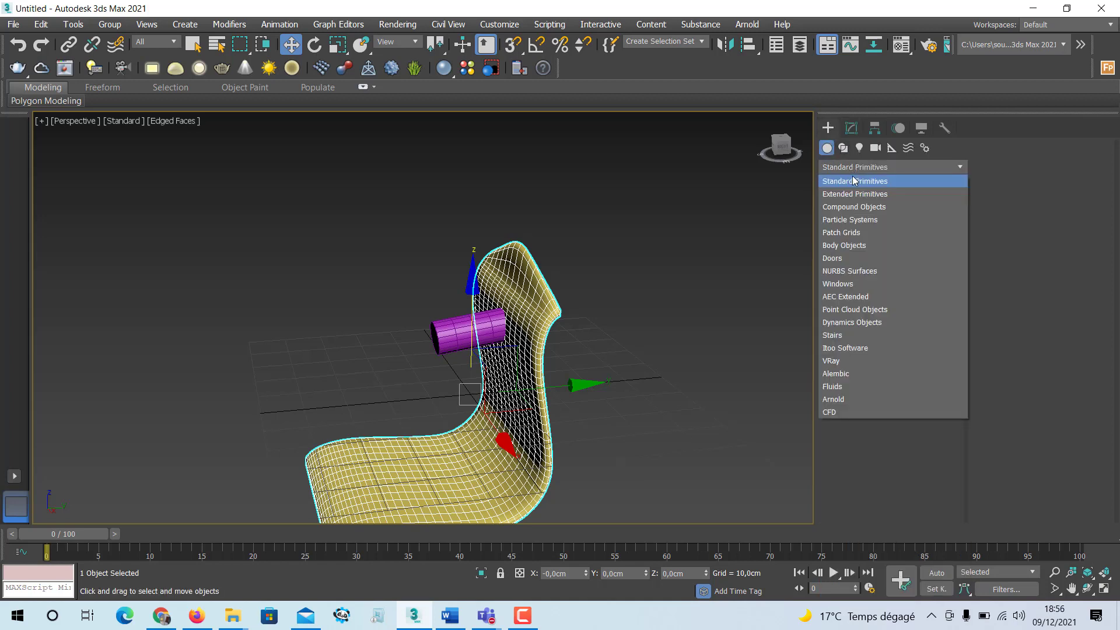
{"action": "left_click", "coordinate": [852, 206]}
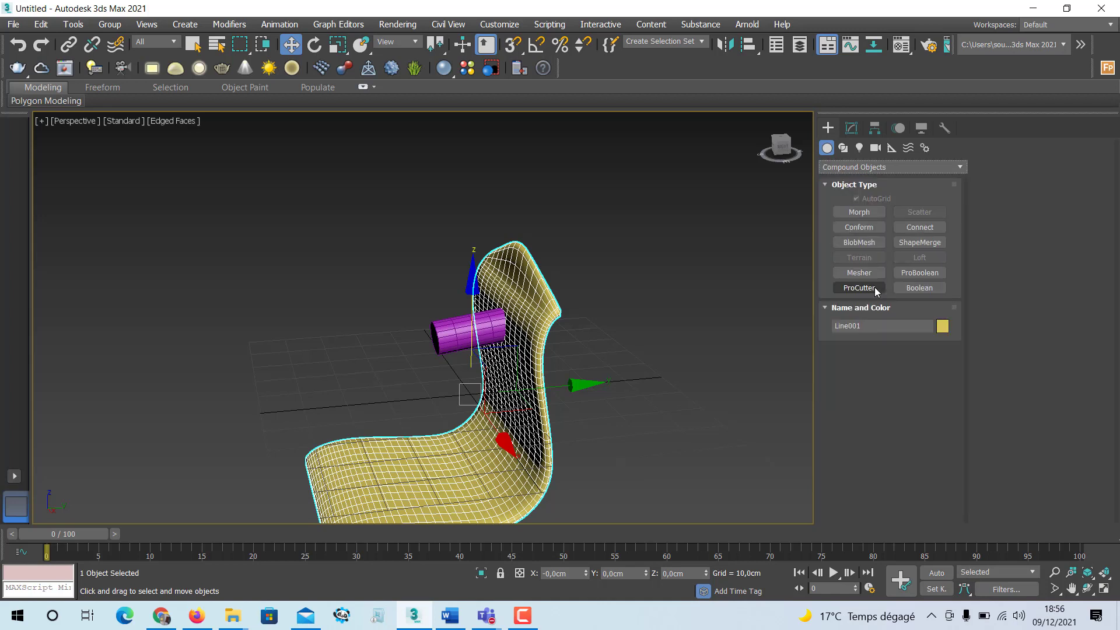
{"action": "left_click", "coordinate": [914, 286]}
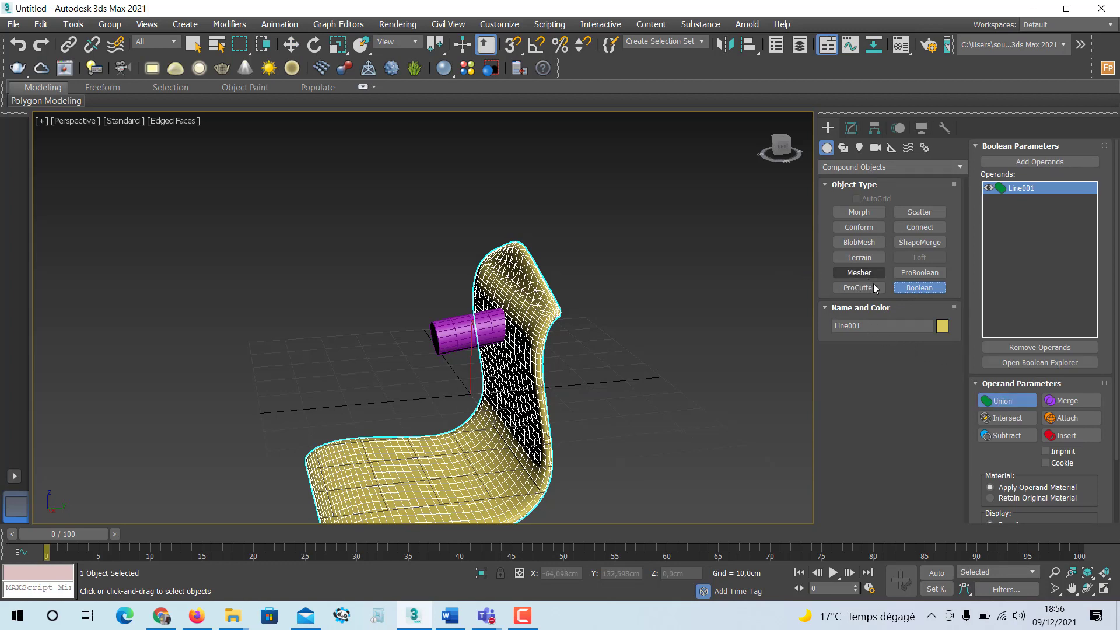
{"action": "left_click", "coordinate": [913, 277]}
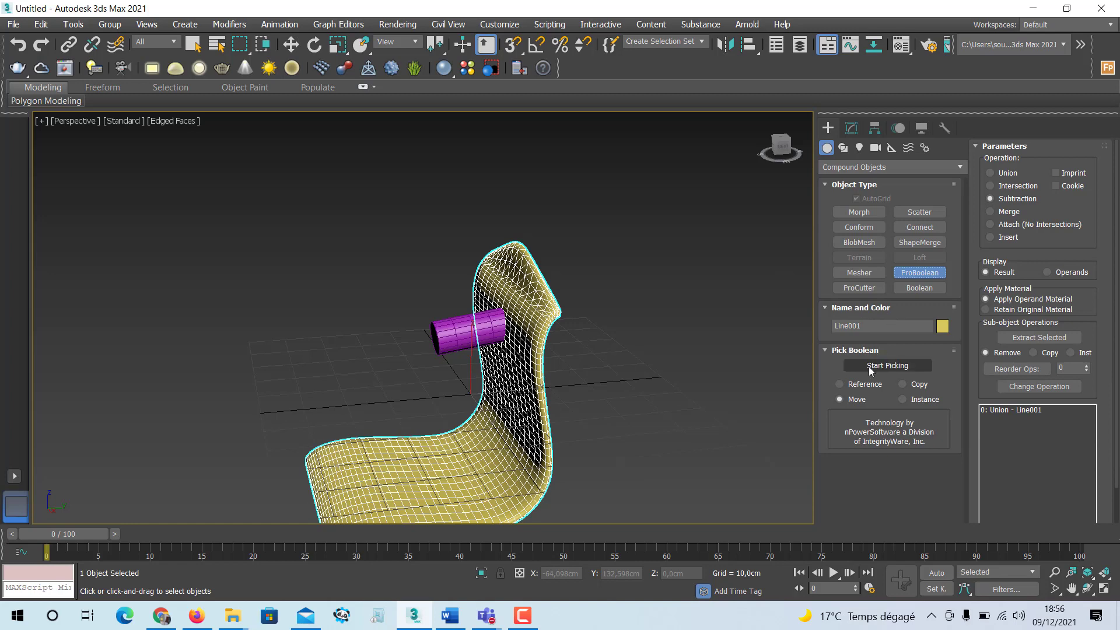
{"action": "left_click", "coordinate": [887, 365]}
{"action": "left_click", "coordinate": [459, 333]}
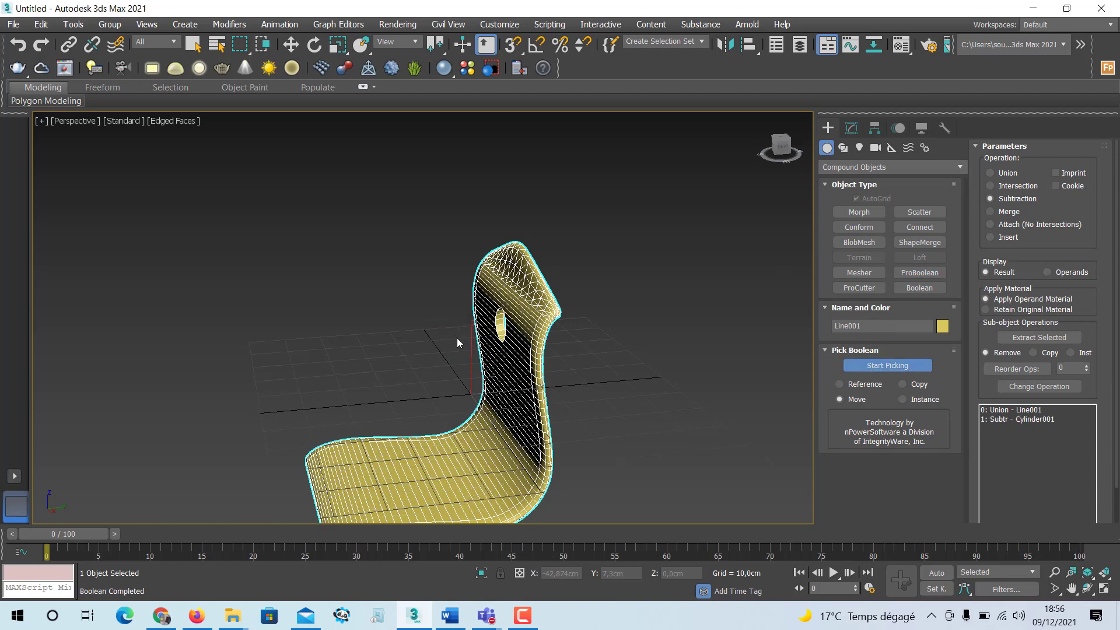
{"action": "left_click", "coordinate": [870, 367]}
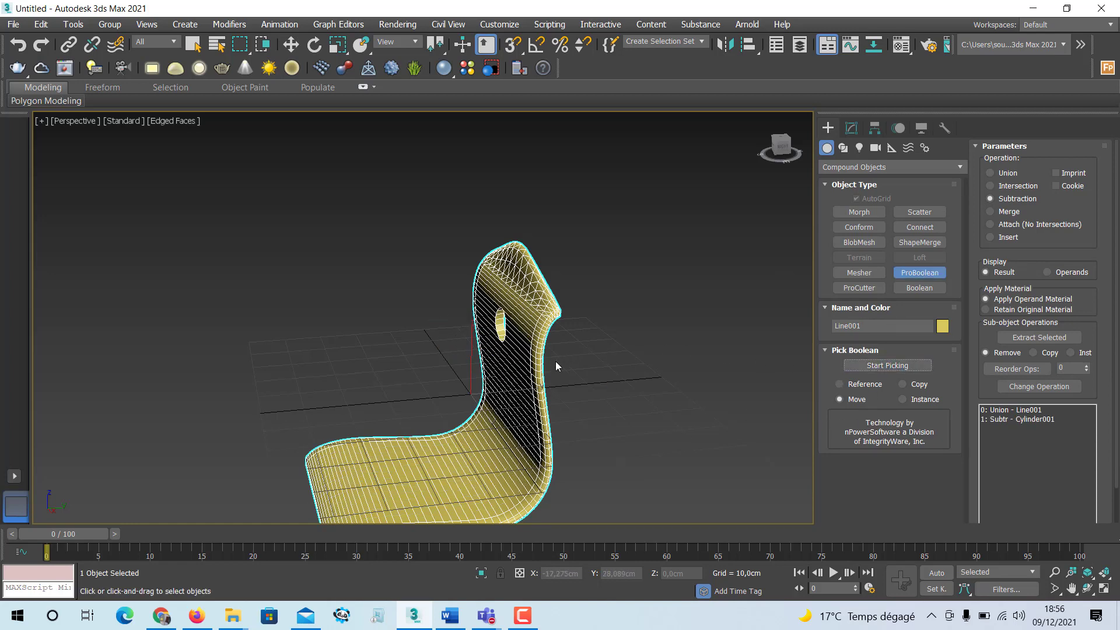
{"action": "middle_click_drag", "start_coordinate": [555, 361], "coordinate": [619, 328]}
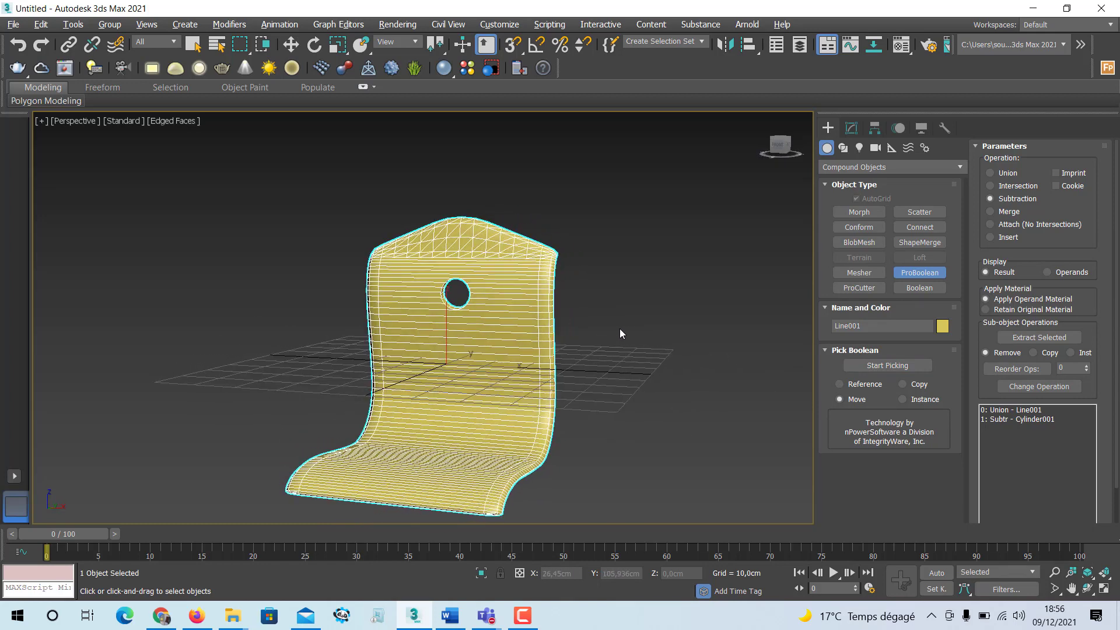
{"action": "left_click", "coordinate": [919, 272]}
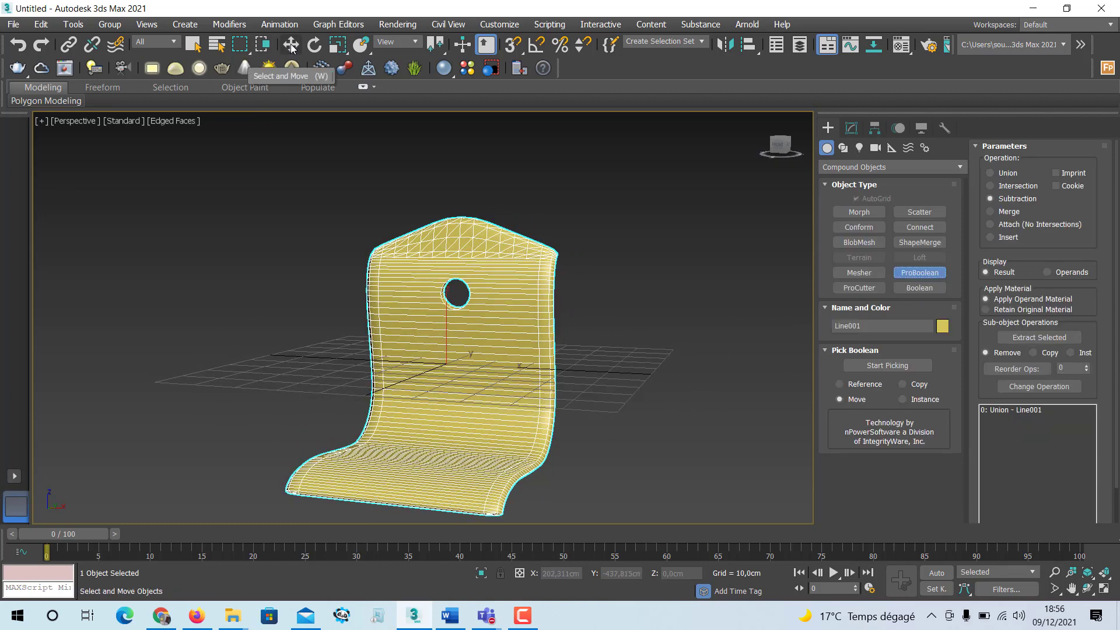
{"action": "left_click", "coordinate": [292, 45]}
{"action": "middle_click_drag", "start_coordinate": [474, 379], "coordinate": [471, 358]}
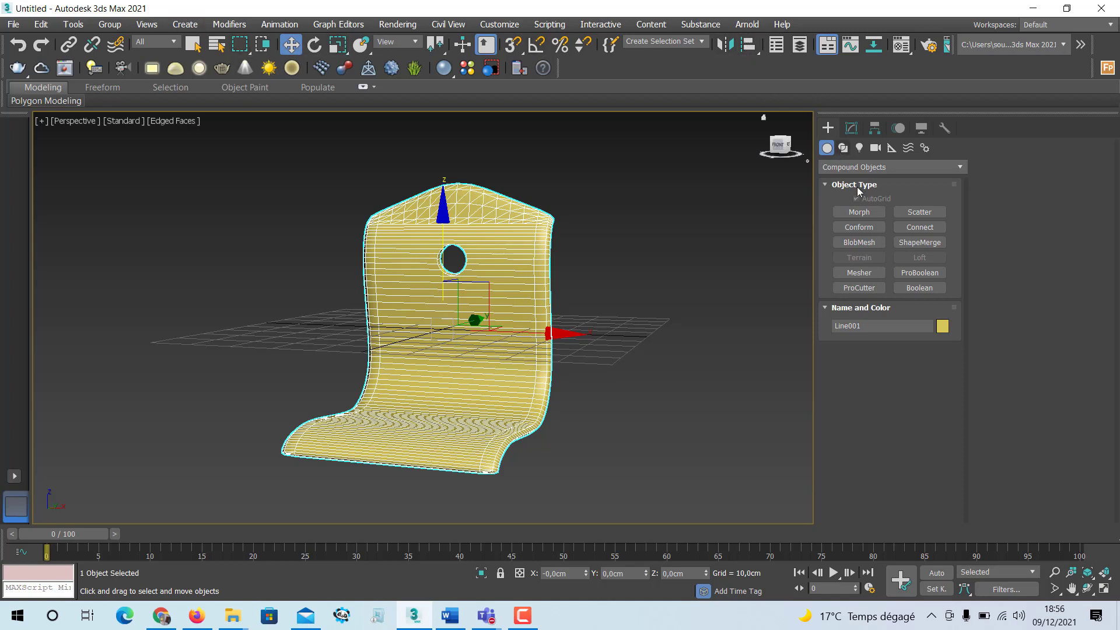
Step: Create a standard cylinder with AutoGrid off near the seat's middle in the Top view, about 1.8 cm in radius and 16.9 cm high
{"action": "left_click", "coordinate": [853, 168]}
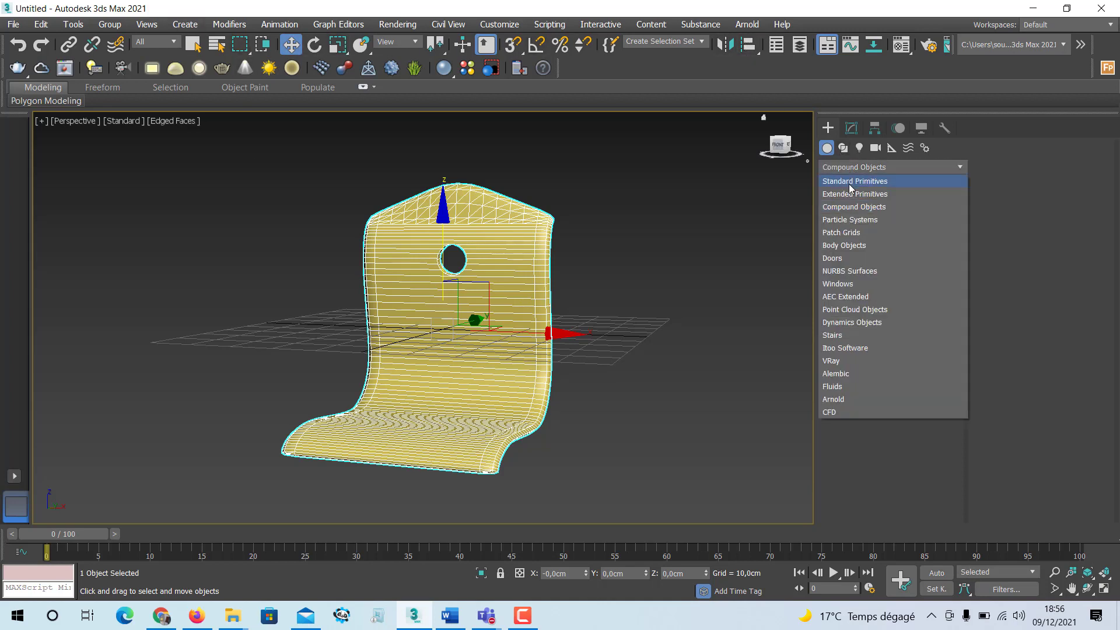
{"action": "left_click", "coordinate": [850, 181]}
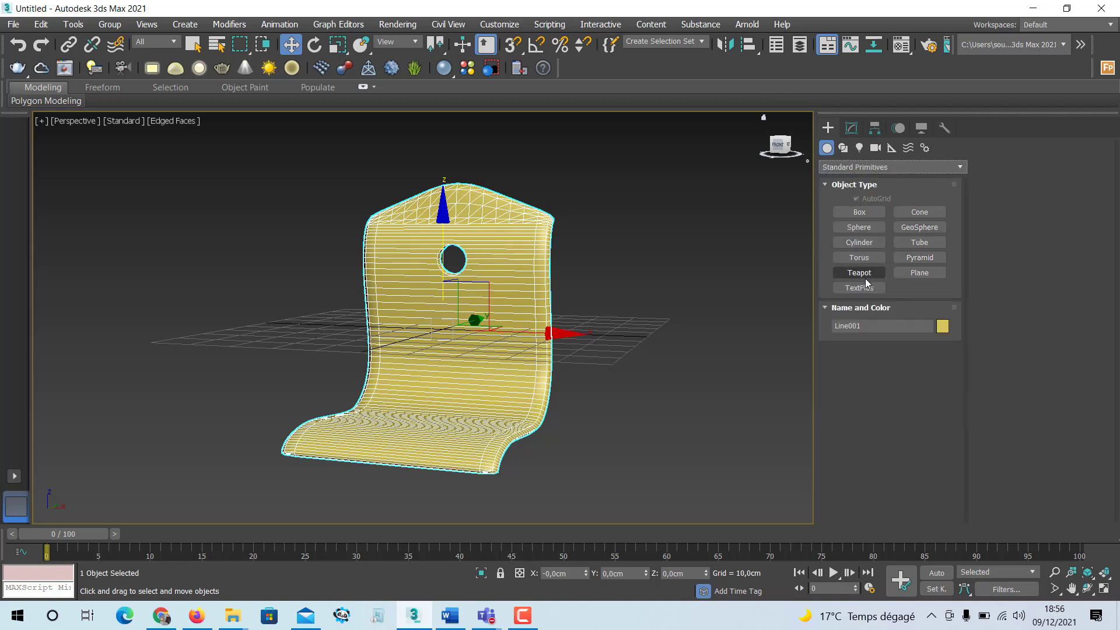
{"action": "left_click", "coordinate": [863, 243]}
{"action": "middle_click_drag", "start_coordinate": [511, 264], "coordinate": [515, 247]}
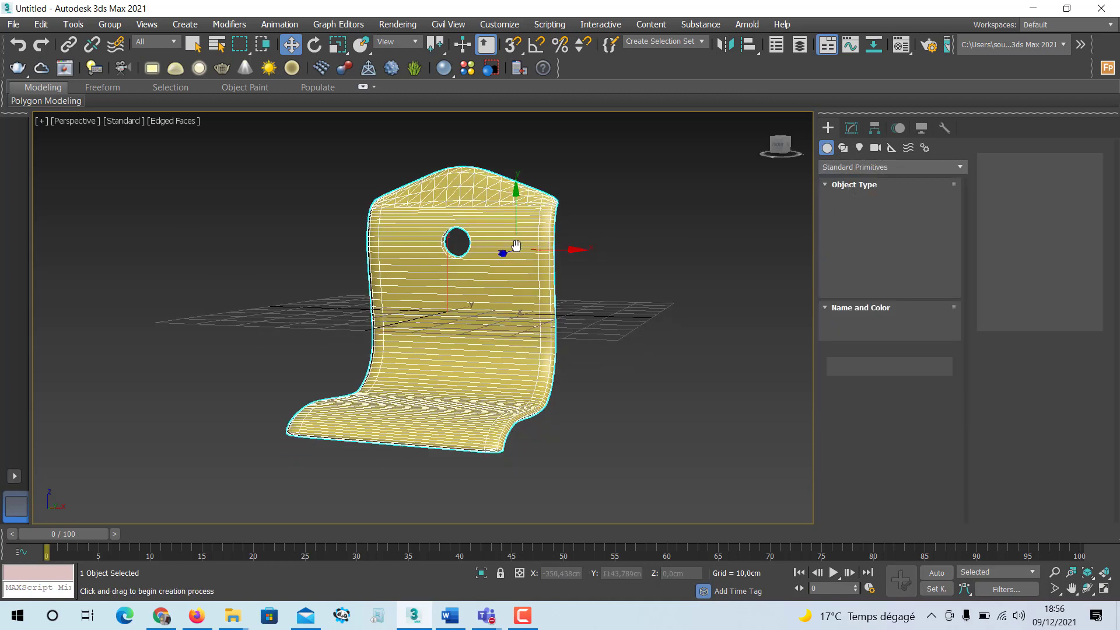
{"action": "key", "text": "alt+w"}
{"action": "right_click", "coordinate": [152, 168]}
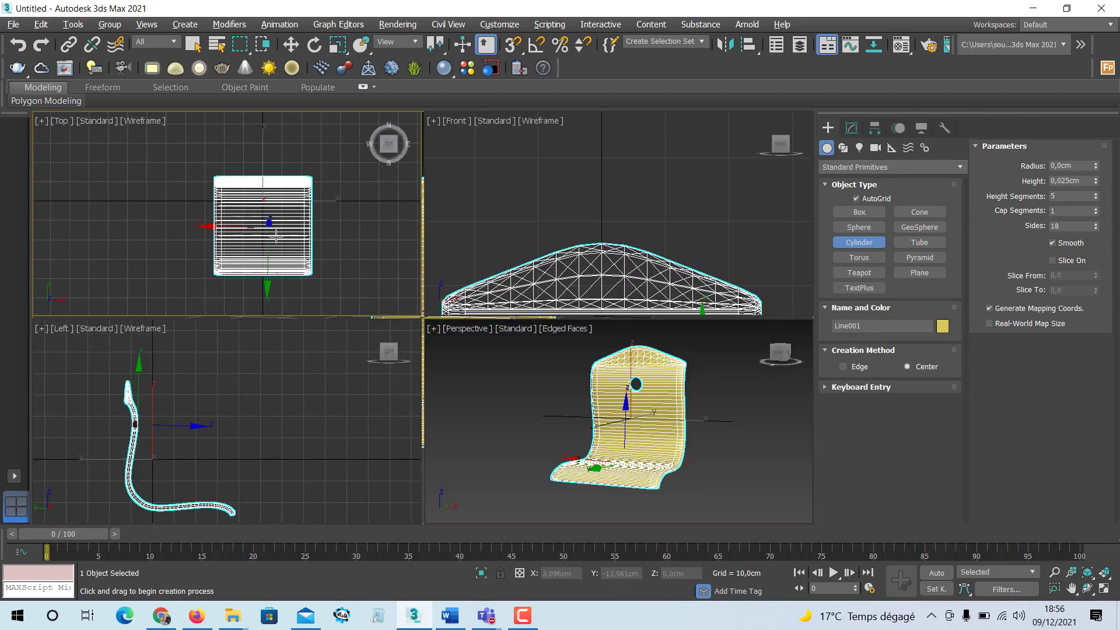
{"action": "key", "text": "alt+w"}
{"action": "left_click", "coordinate": [856, 198]}
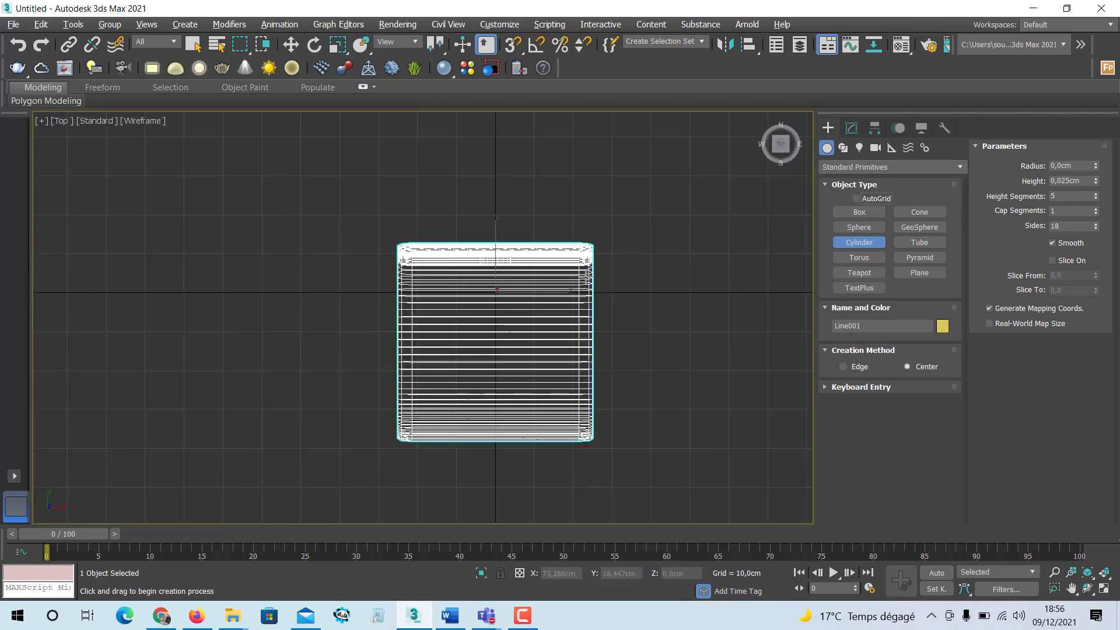
{"action": "left_click_drag", "start_coordinate": [493, 338], "coordinate": [496, 343]}
{"action": "left_click", "coordinate": [497, 277]}
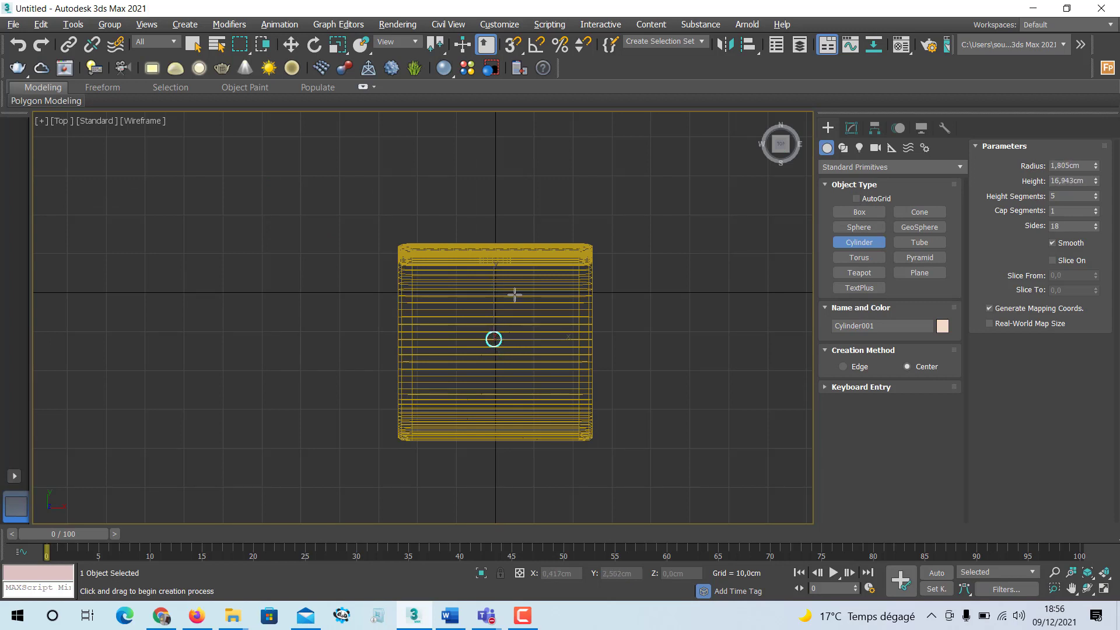
Step: Lower the new cylinder along the Z axis to about -29.4 cm
{"action": "left_click", "coordinate": [290, 45]}
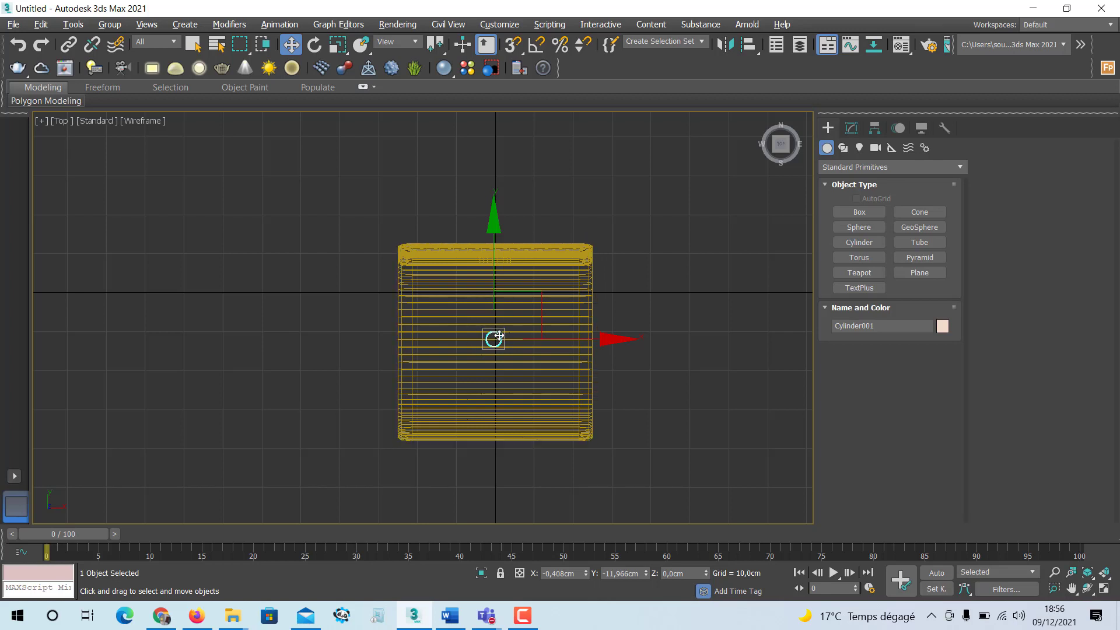
{"action": "key", "text": "alt+w"}
{"action": "middle_click_drag", "start_coordinate": [604, 437], "coordinate": [600, 402], "text": "alt"}
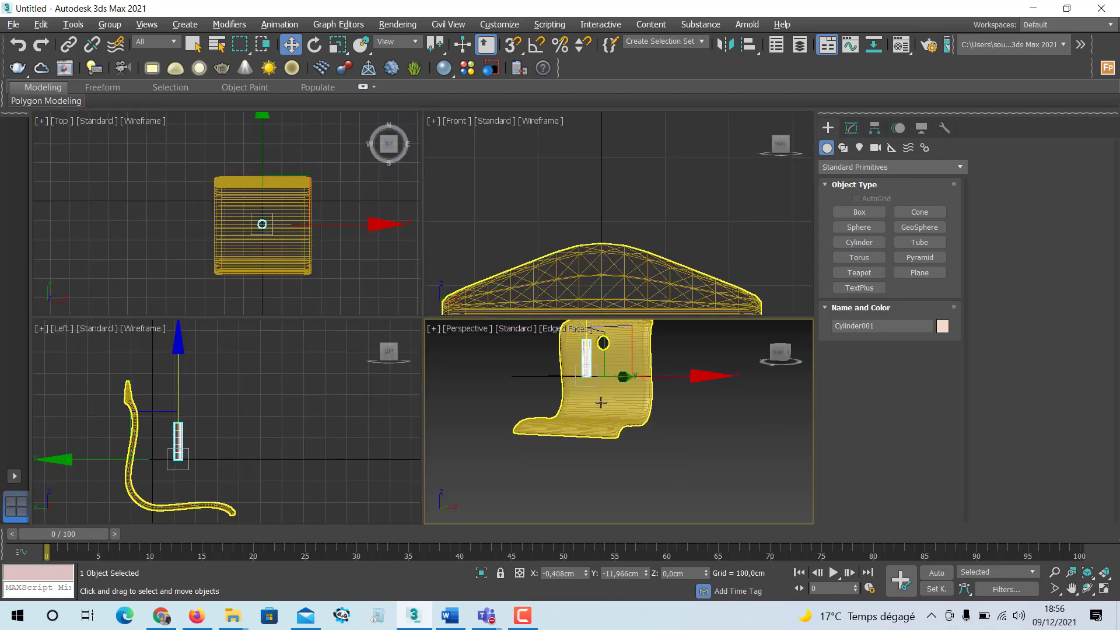
{"action": "key", "text": "alt+w"}
{"action": "middle_click_drag", "start_coordinate": [433, 251], "coordinate": [409, 222], "text": "alt"}
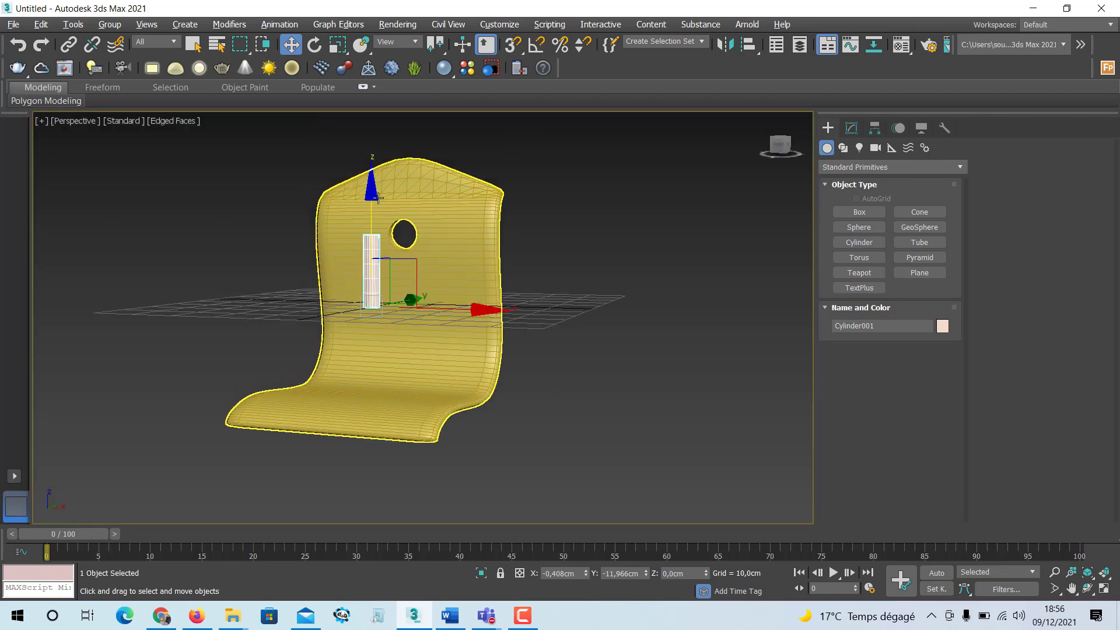
{"action": "left_click_drag", "start_coordinate": [373, 199], "coordinate": [380, 344]}
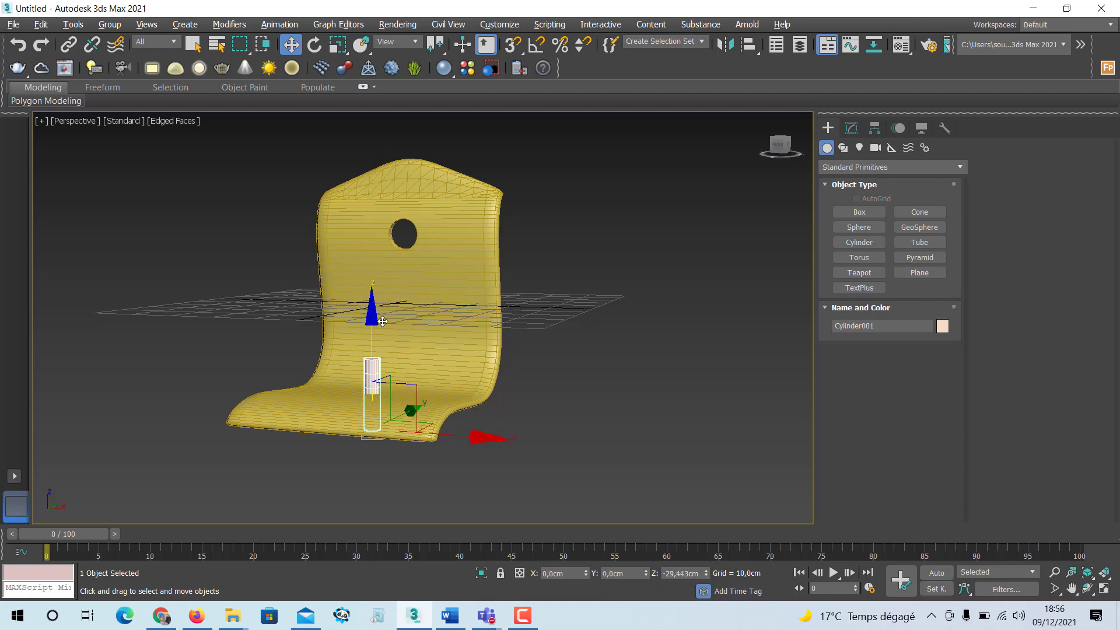
{"action": "middle_click_drag", "start_coordinate": [380, 344], "coordinate": [409, 449], "text": "alt"}
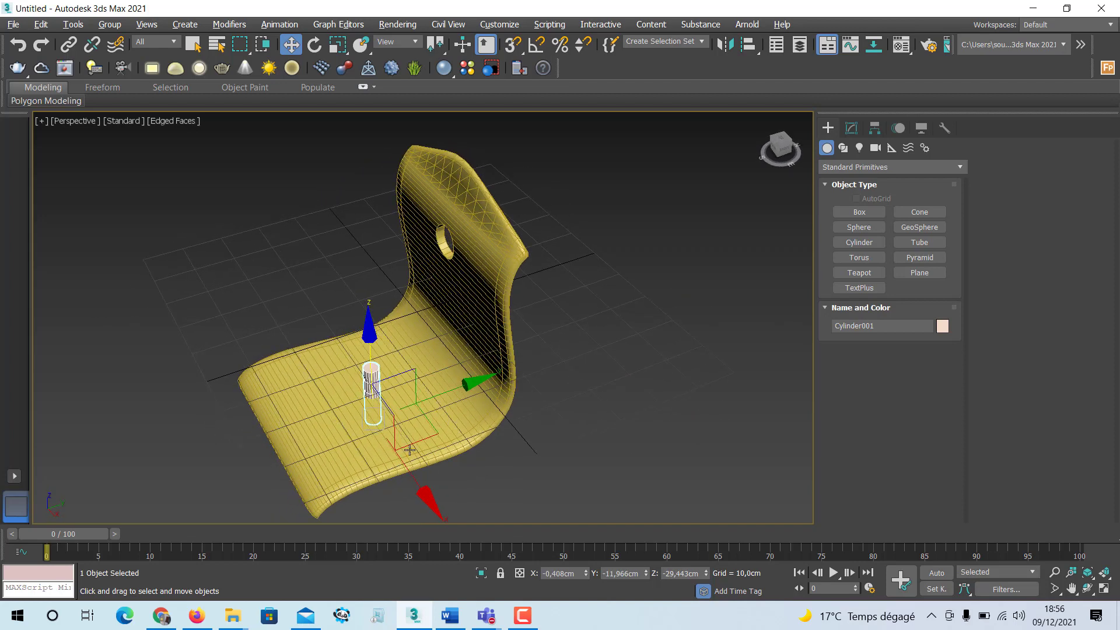
Step: Reset the new cylinder's X, Y and Z position to 0 cm
{"action": "right_click", "coordinate": [585, 573]}
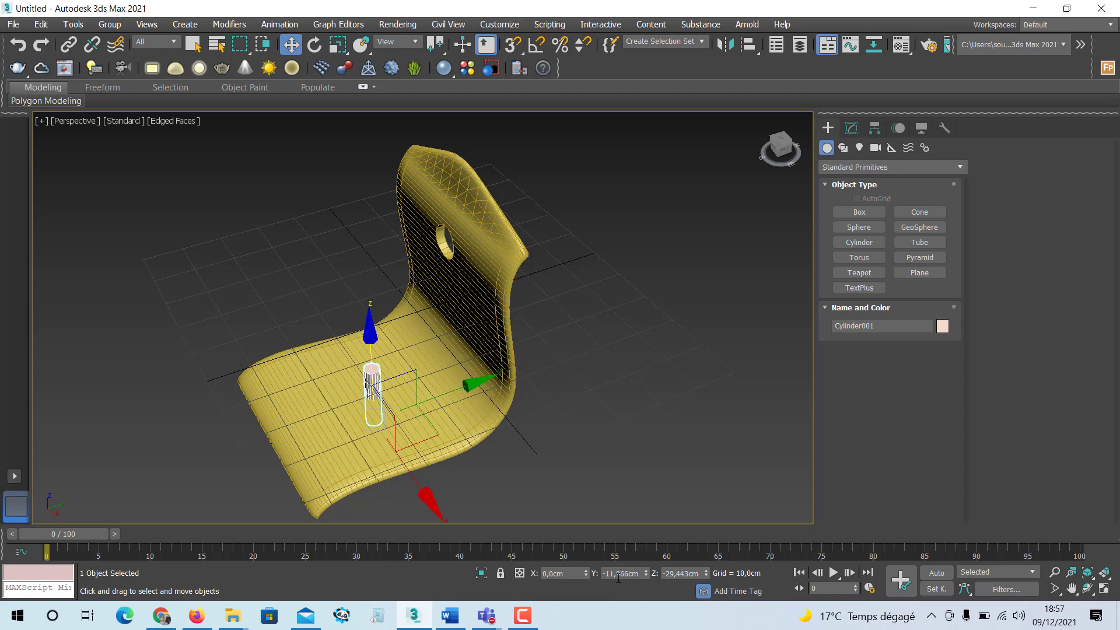
{"action": "right_click", "coordinate": [646, 574]}
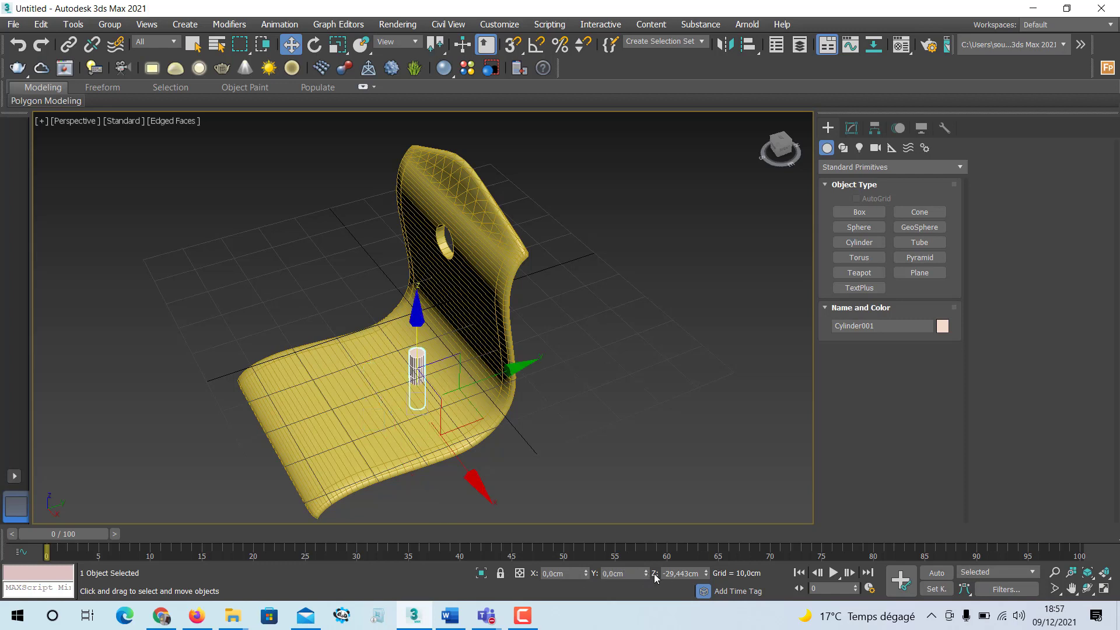
{"action": "right_click", "coordinate": [707, 574]}
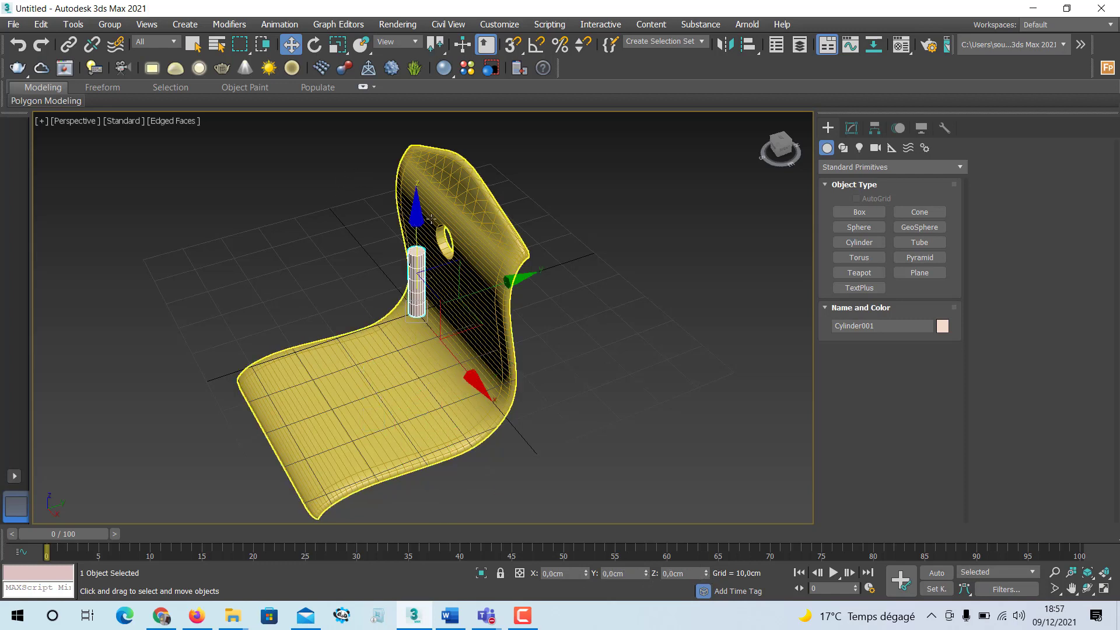
Step: Lower the cylinder along the Z axis through the seat to a Z position of about -38.9 cm
{"action": "left_click_drag", "start_coordinate": [419, 229], "coordinate": [422, 333]}
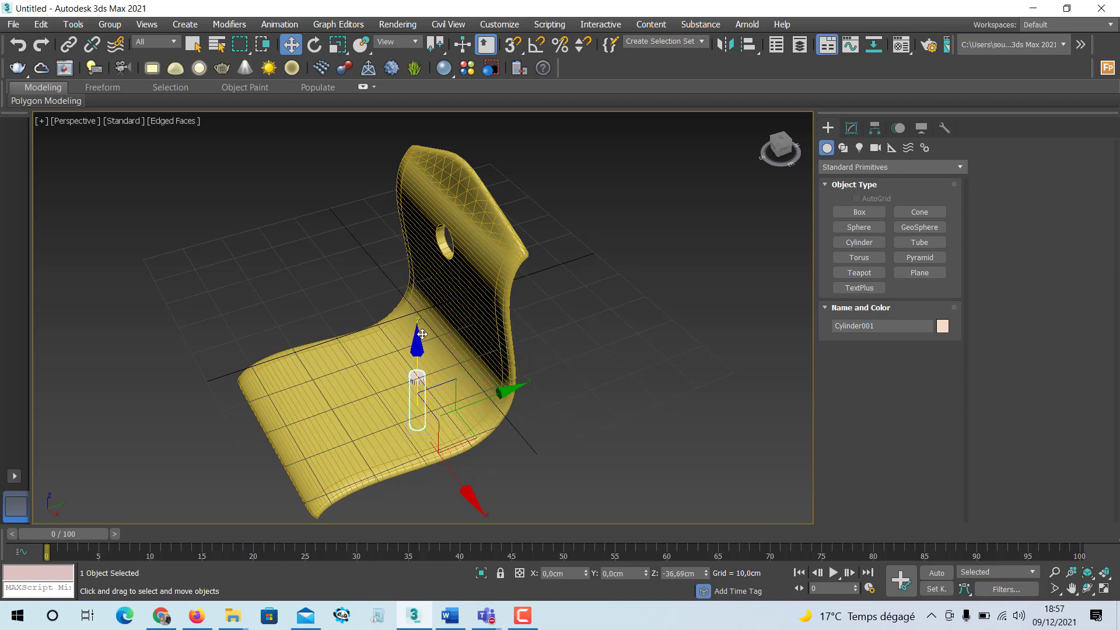
{"action": "scroll", "coordinate": [421, 334], "scroll_direction": "up", "scroll_amount": 5}
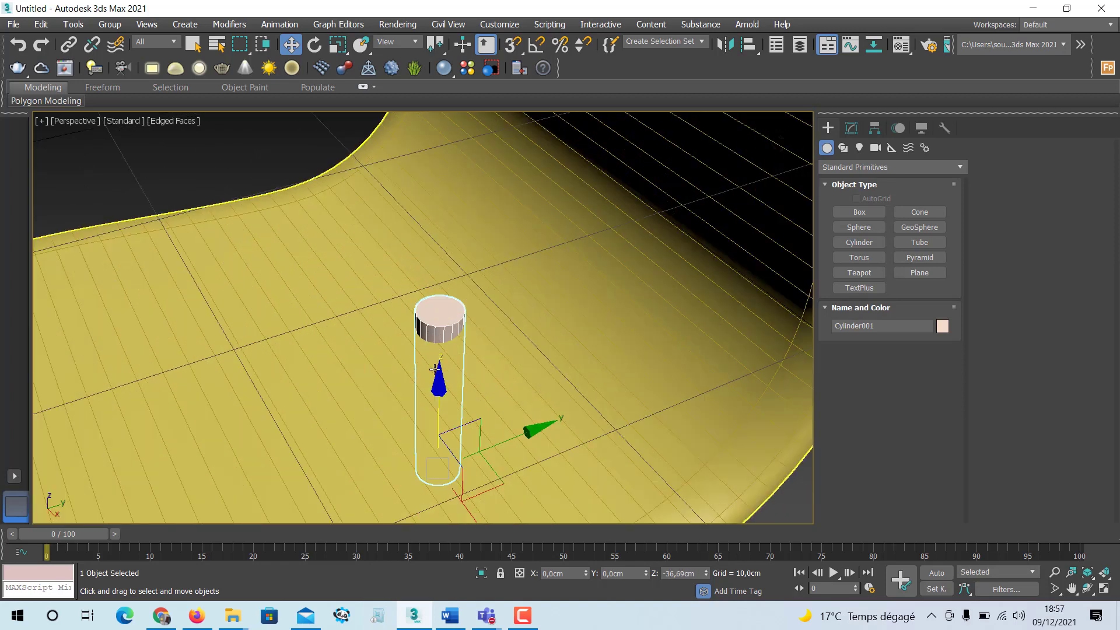
{"action": "left_click_drag", "start_coordinate": [433, 333], "coordinate": [437, 400]}
Step: Move the cylinder along the Y axis towards the seat's front edge, to a Y position of about -14.9 cm
{"action": "middle_click_drag", "start_coordinate": [438, 400], "coordinate": [476, 292]}
{"action": "left_click_drag", "start_coordinate": [499, 271], "coordinate": [462, 305]}
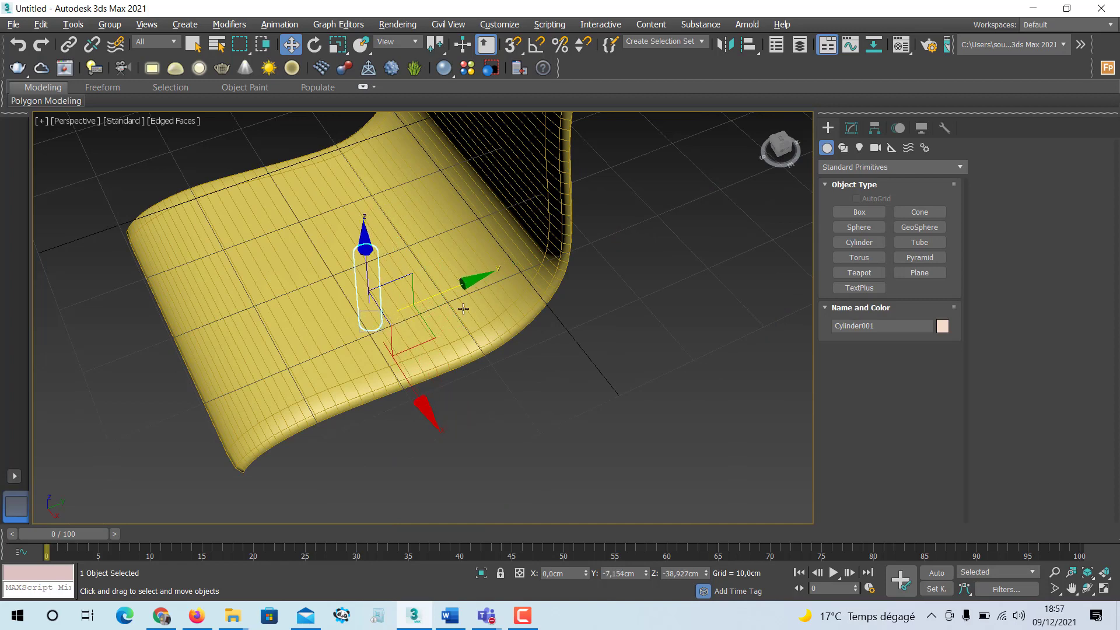
{"action": "middle_click_drag", "start_coordinate": [463, 305], "coordinate": [440, 293], "text": "alt"}
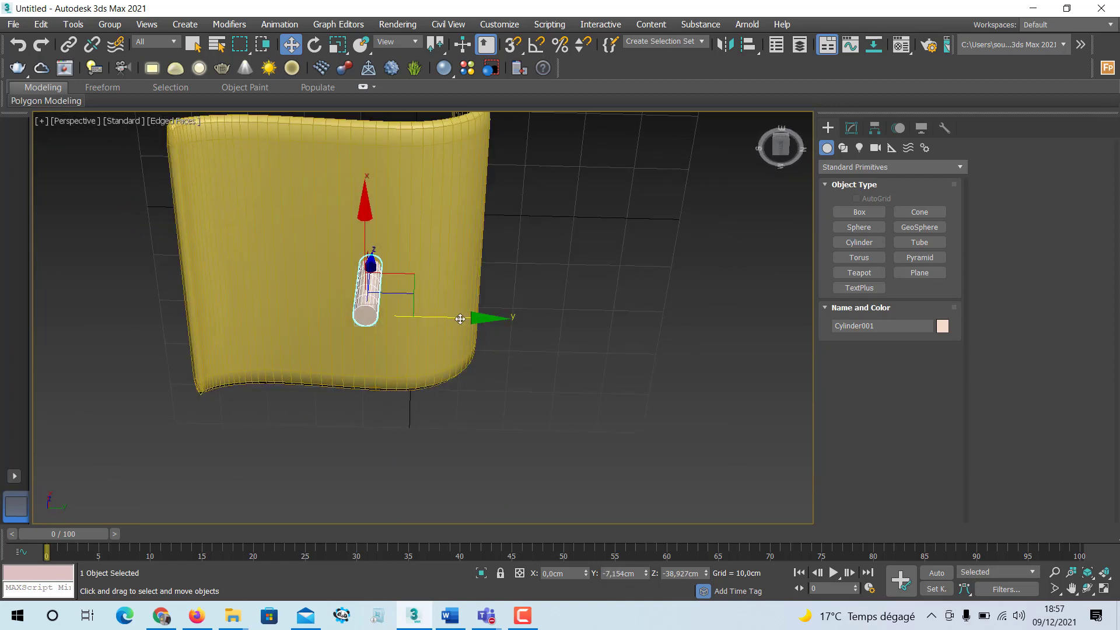
{"action": "left_click_drag", "start_coordinate": [459, 314], "coordinate": [389, 306]}
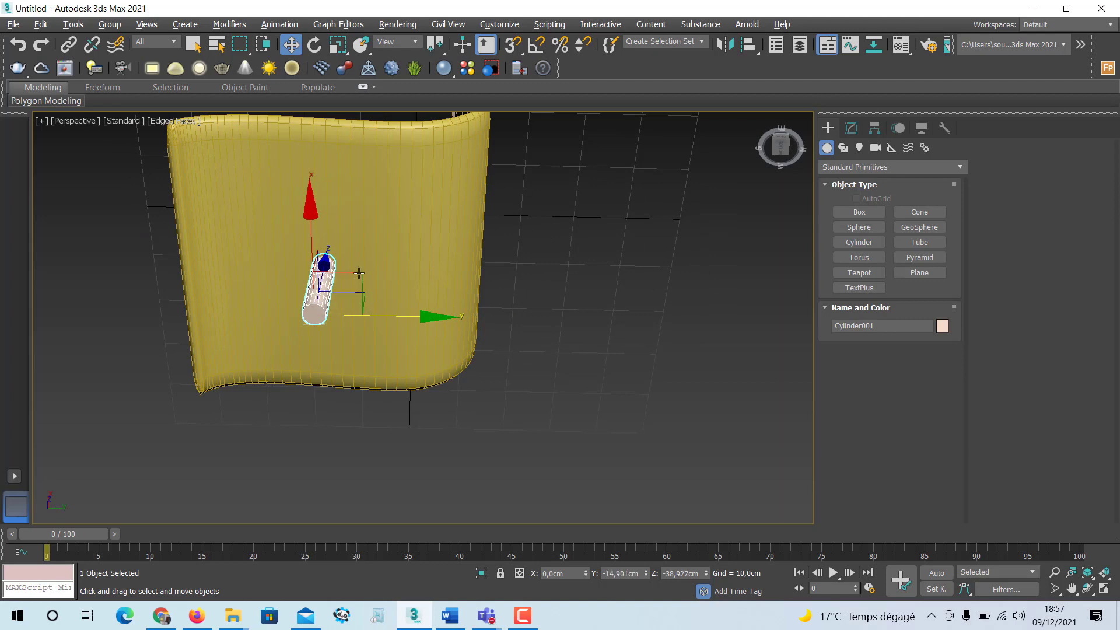
Step: Lower the cylinder below the seat along the Z axis to a Z position of about -57.9 cm
{"action": "middle_click_drag", "start_coordinate": [389, 307], "coordinate": [370, 346], "text": "alt"}
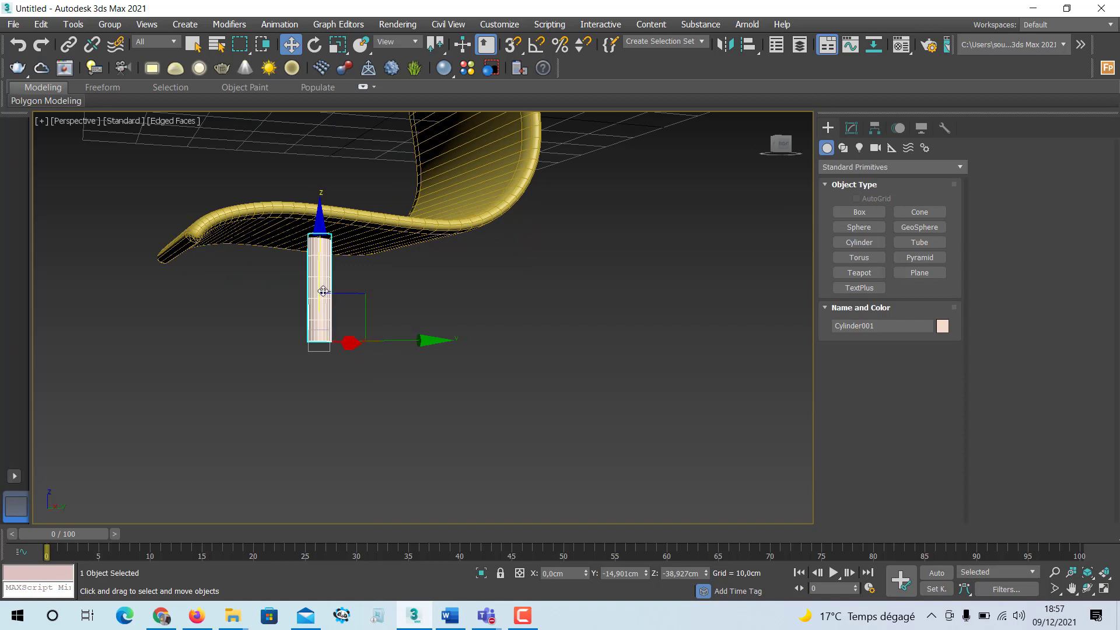
{"action": "key", "text": "ctrl+z"}
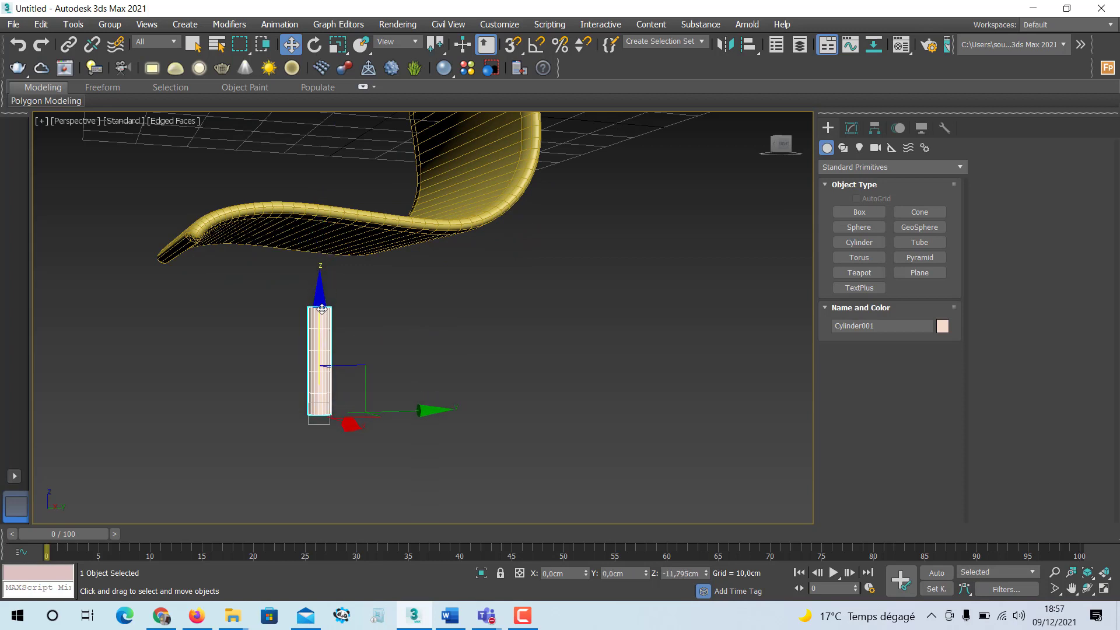
{"action": "left_click_drag", "start_coordinate": [322, 309], "coordinate": [320, 343]}
Step: Clone the cylinder as a copy and raise the copy along the Z axis to a Z position of about -43.8 cm
{"action": "key", "text": "ctrl+v"}
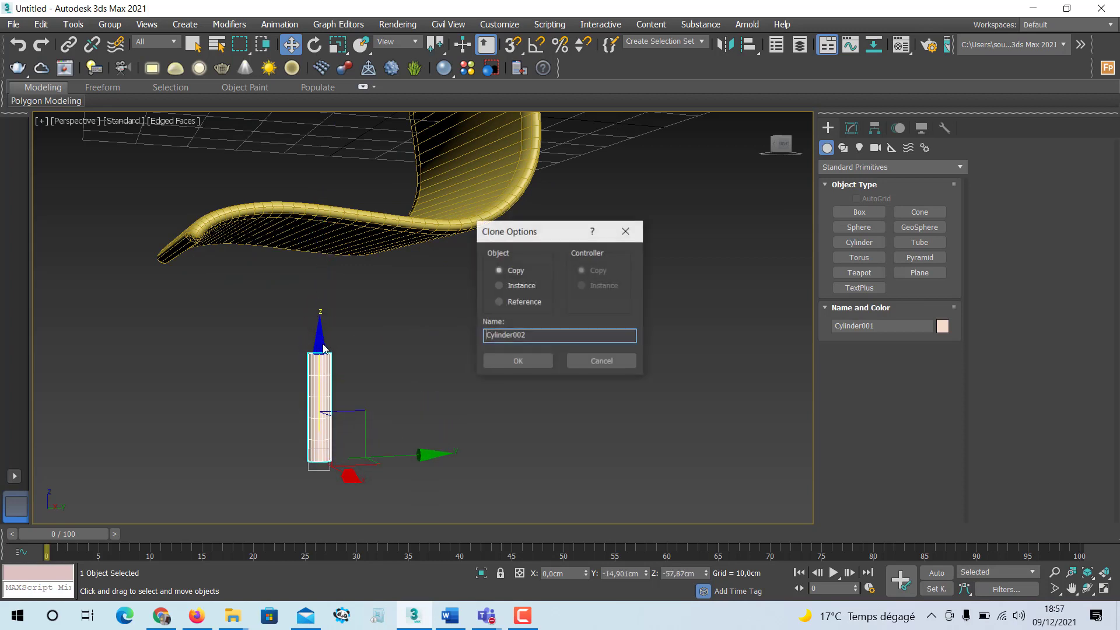
{"action": "left_click", "coordinate": [518, 361]}
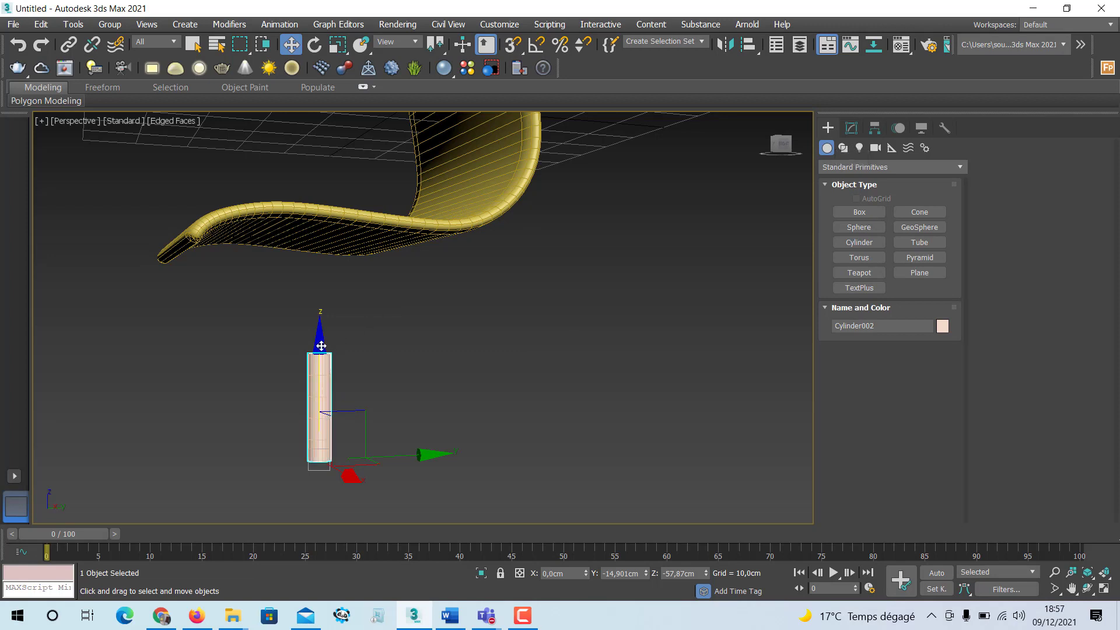
{"action": "mouse_move", "coordinate": [320, 337]}
{"action": "left_mouse_down"}
{"action": "mouse_move", "coordinate": [327, 243]}
{"action": "mouse_move", "coordinate": [331, 264]}
{"action": "left_mouse_up"}
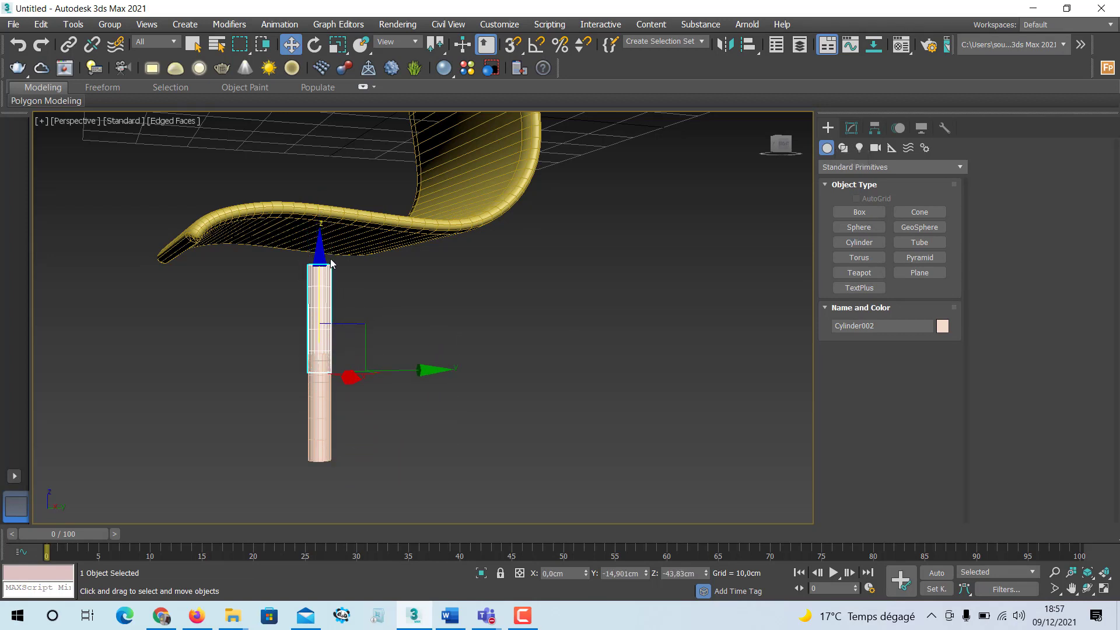
Step: Reduce the upper cylinder's radius to about 0.79 cm and increase its height until it reaches into the seat
{"action": "left_click", "coordinate": [852, 127]}
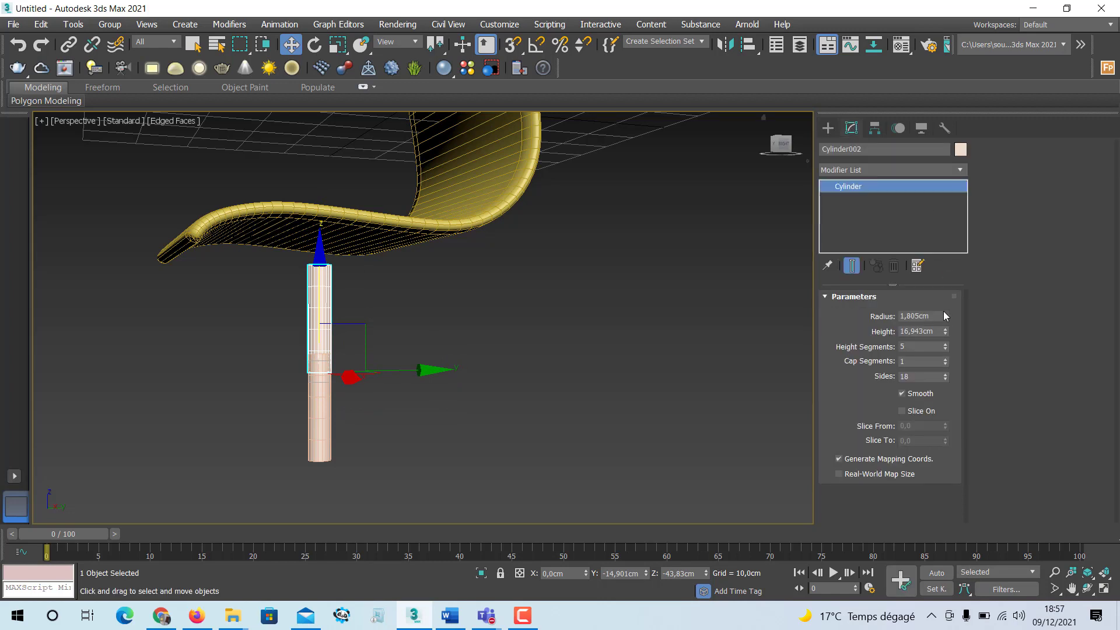
{"action": "left_click_drag", "start_coordinate": [946, 318], "coordinate": [946, 337]}
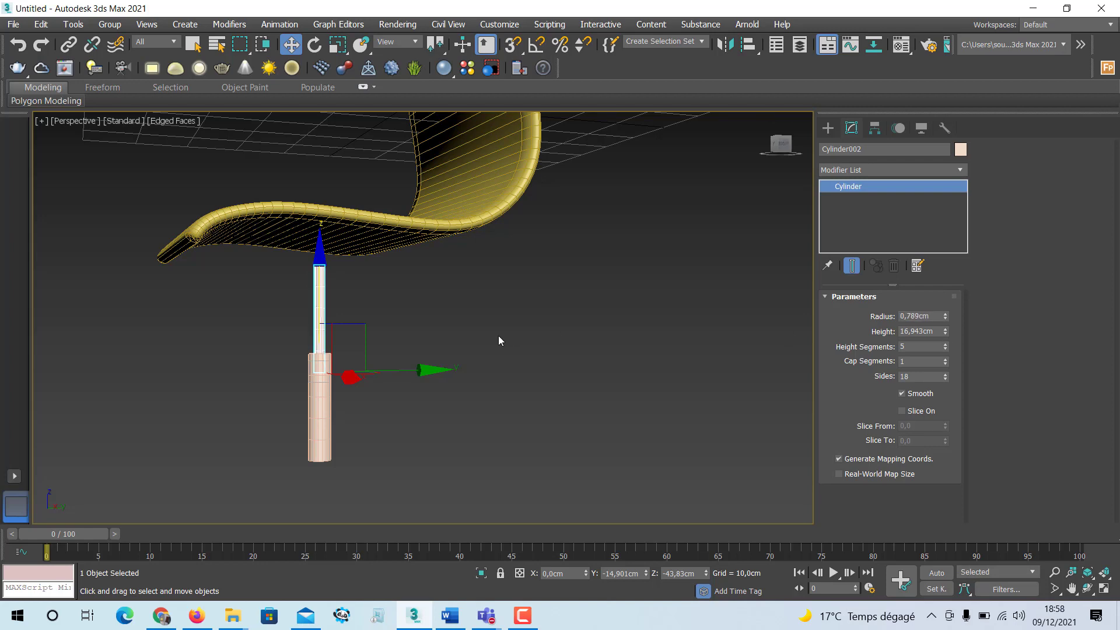
{"action": "middle_click_drag", "start_coordinate": [498, 335], "coordinate": [422, 333], "text": "alt"}
{"action": "left_click", "coordinate": [547, 345]}
{"action": "left_click", "coordinate": [319, 302]}
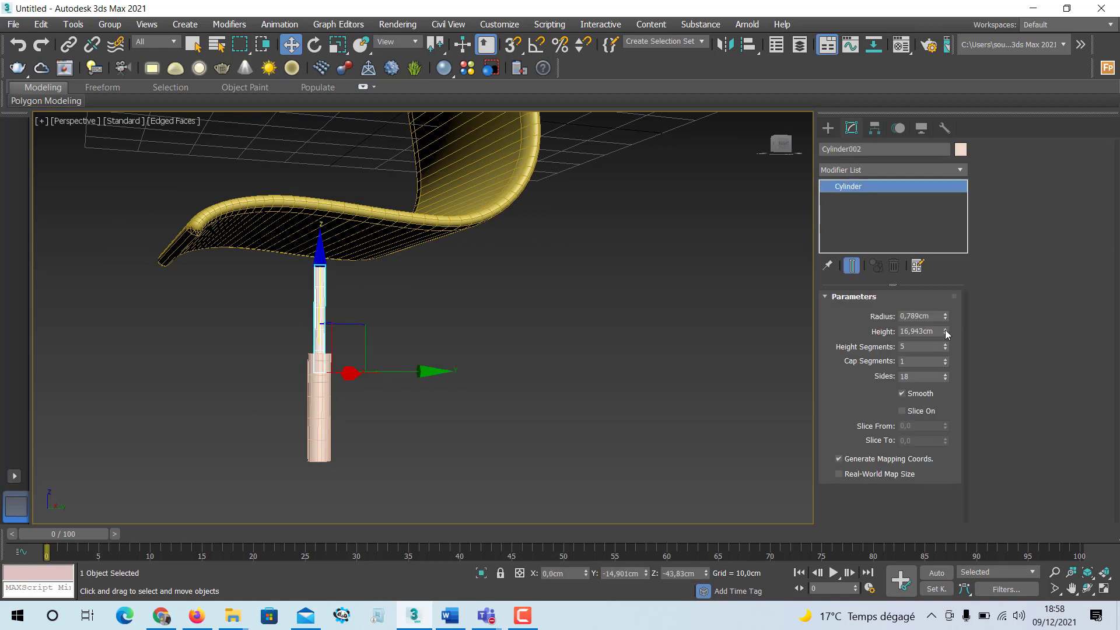
{"action": "left_click_drag", "start_coordinate": [945, 331], "coordinate": [945, 298]}
{"action": "middle_click_drag", "start_coordinate": [508, 258], "coordinate": [510, 282], "text": "alt"}
{"action": "left_click", "coordinate": [559, 353]}
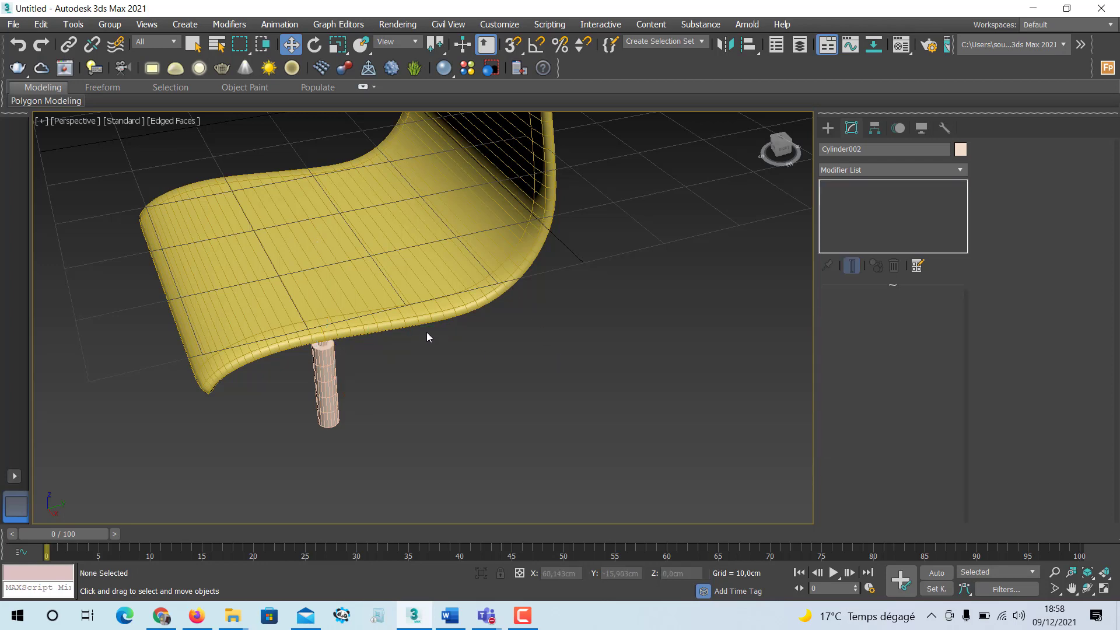
{"action": "middle_click_drag", "start_coordinate": [409, 302], "coordinate": [425, 257], "text": "alt"}
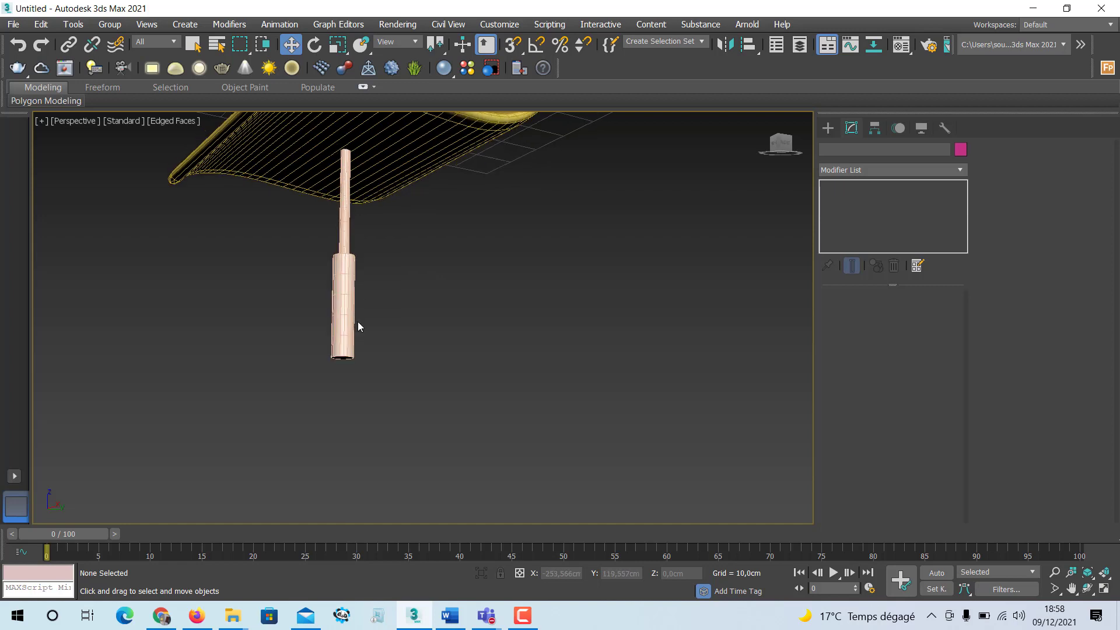
Step: Isolate the thick lower cylinder and show it enlarged in a maximized Top view
{"action": "key", "text": "alt+w"}
{"action": "left_click", "coordinate": [578, 402]}
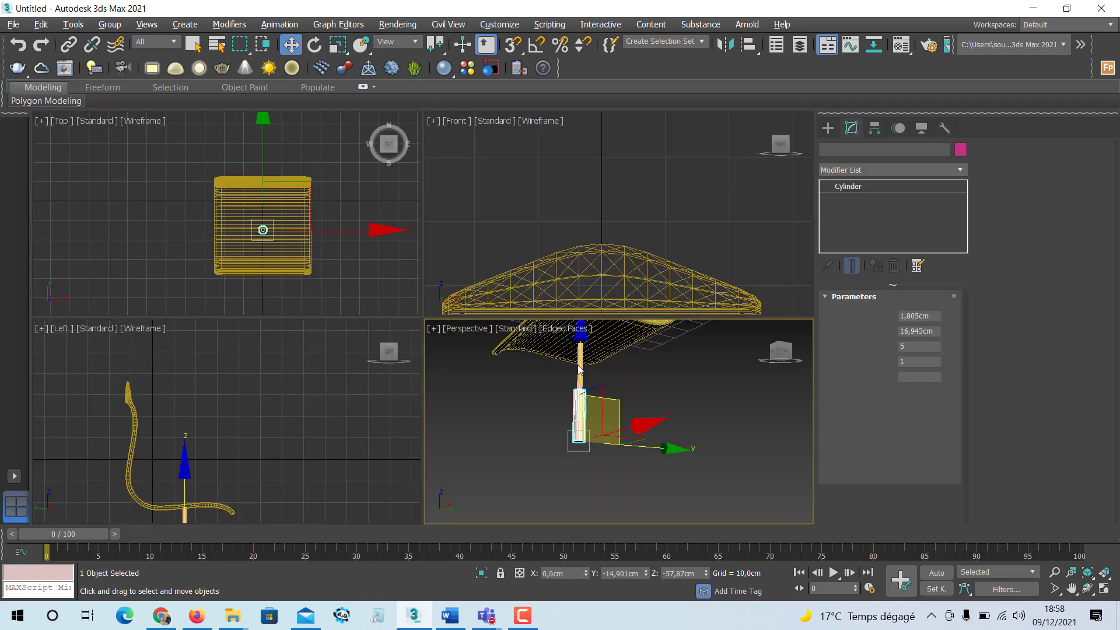
{"action": "left_click", "coordinate": [480, 574]}
{"action": "middle_click_drag", "start_coordinate": [301, 248], "coordinate": [290, 238]}
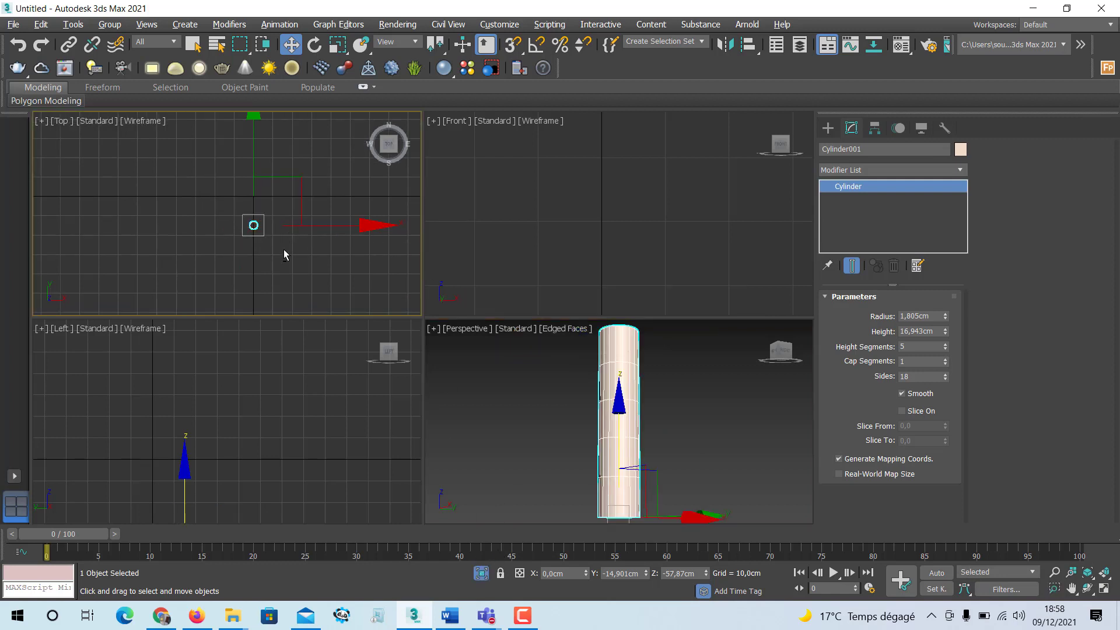
{"action": "key", "text": "alt+w"}
{"action": "middle_click_drag", "start_coordinate": [442, 350], "coordinate": [400, 386]}
{"action": "scroll", "coordinate": [420, 353], "scroll_direction": "up", "scroll_amount": 3}
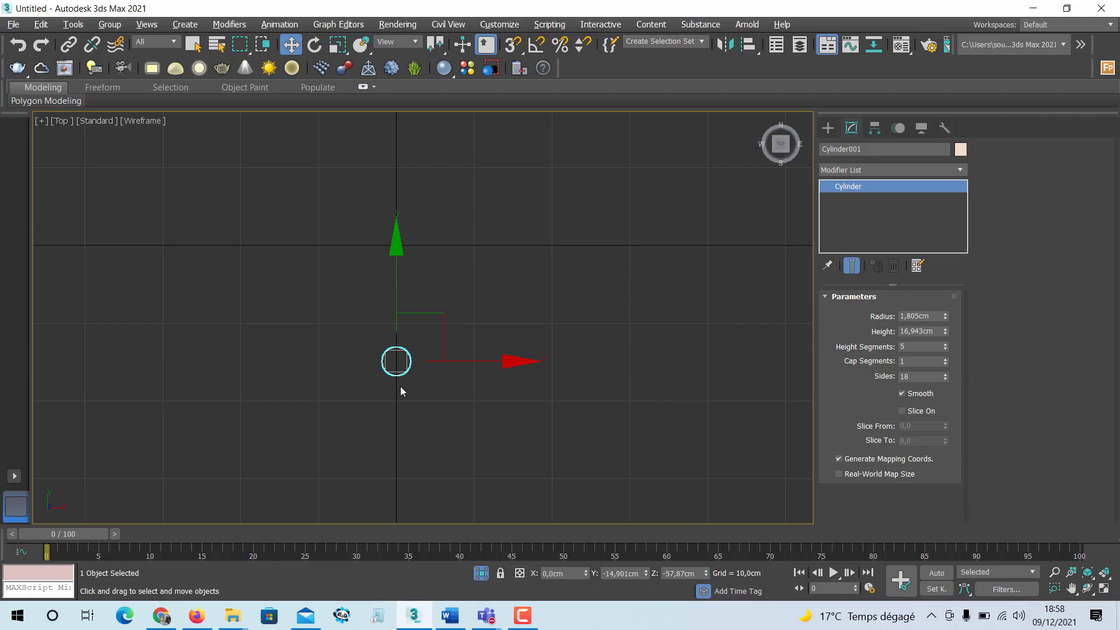
Step: Create a ChamferBox beside the cylinder in the Top view, about 1.57 cm long, 19.9 cm wide and 0.9 cm high, without fillet
{"action": "left_click", "coordinate": [829, 128]}
{"action": "left_click", "coordinate": [857, 168]}
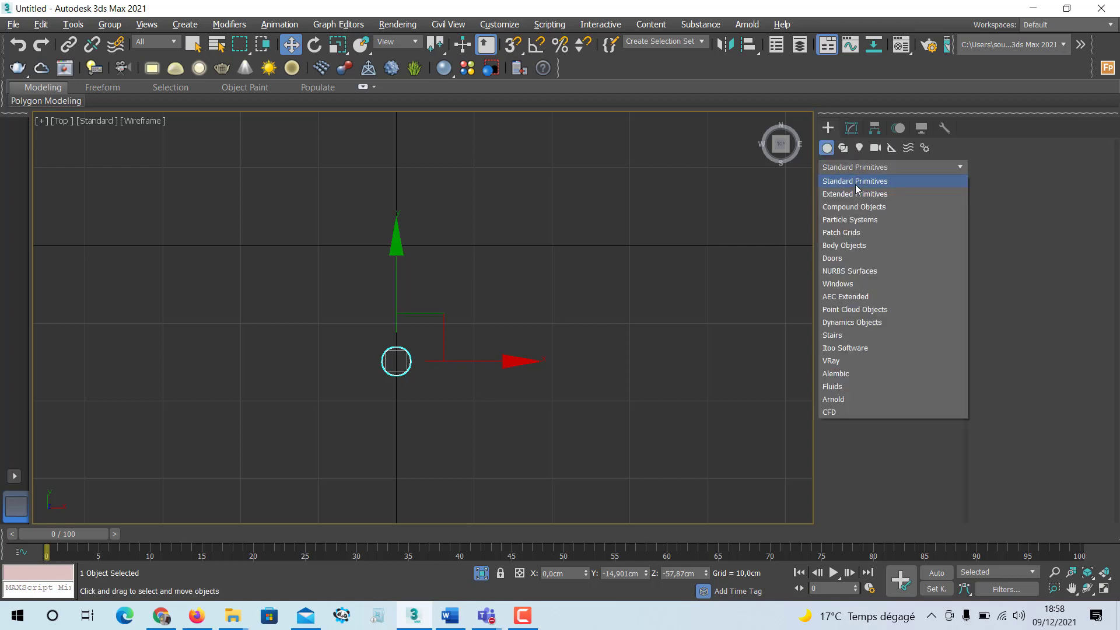
{"action": "left_click", "coordinate": [856, 195]}
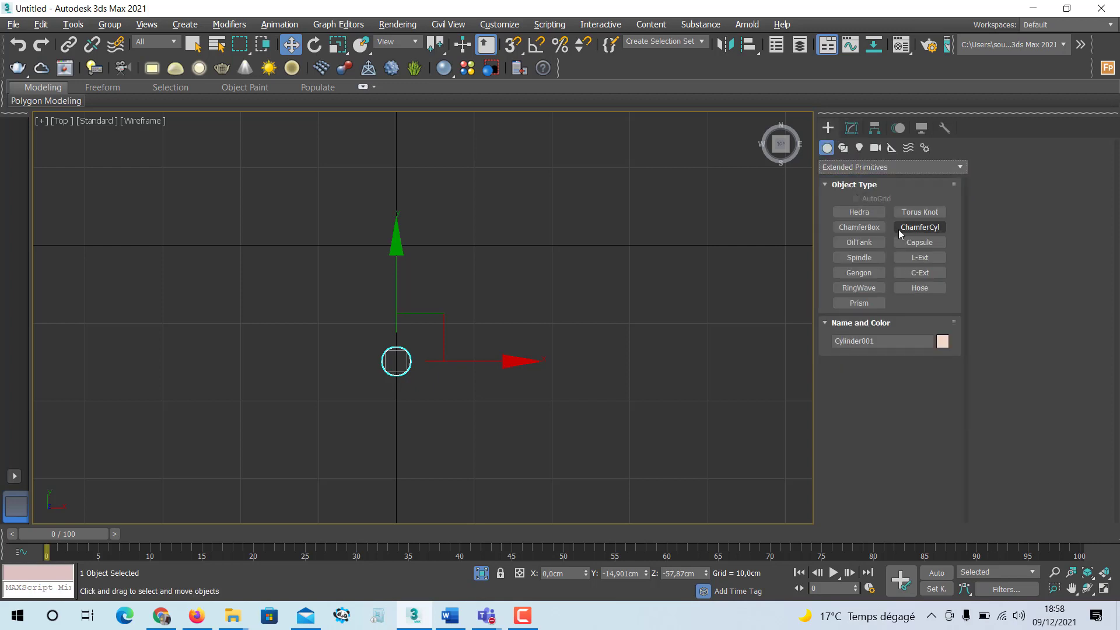
{"action": "left_click", "coordinate": [918, 226]}
{"action": "left_click", "coordinate": [859, 227]}
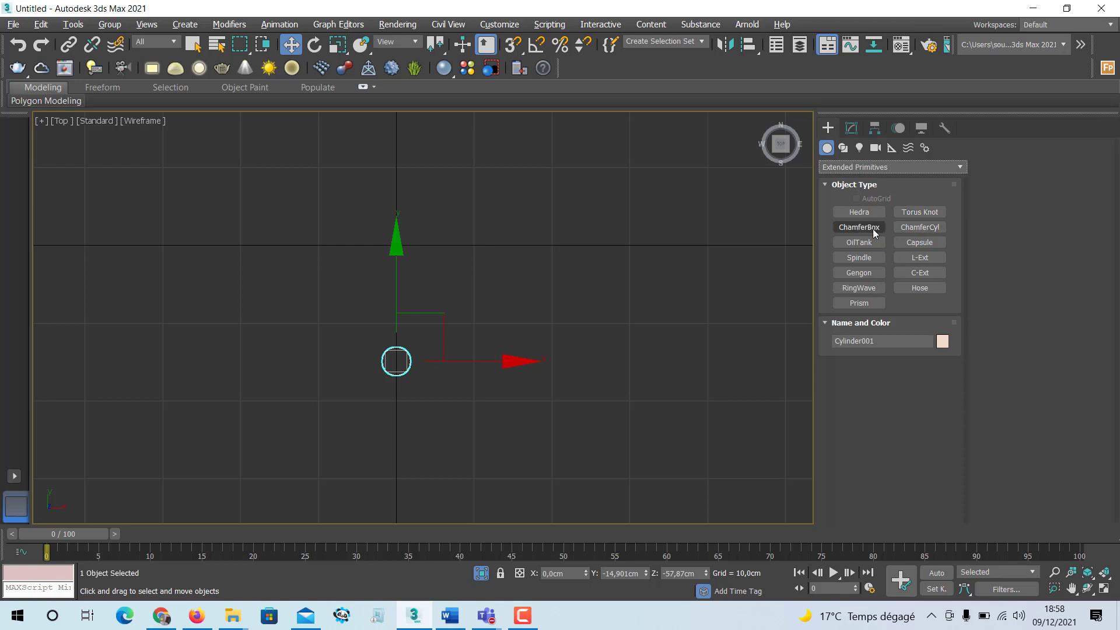
{"action": "middle_click_drag", "start_coordinate": [468, 331], "coordinate": [419, 320]}
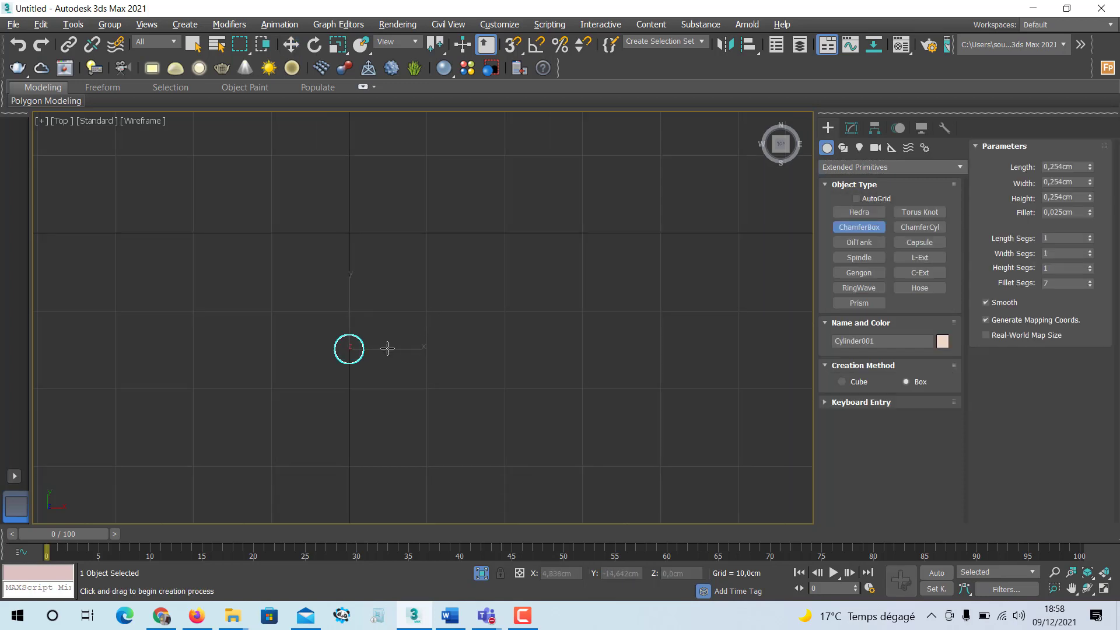
{"action": "left_click_drag", "start_coordinate": [388, 348], "coordinate": [543, 360]}
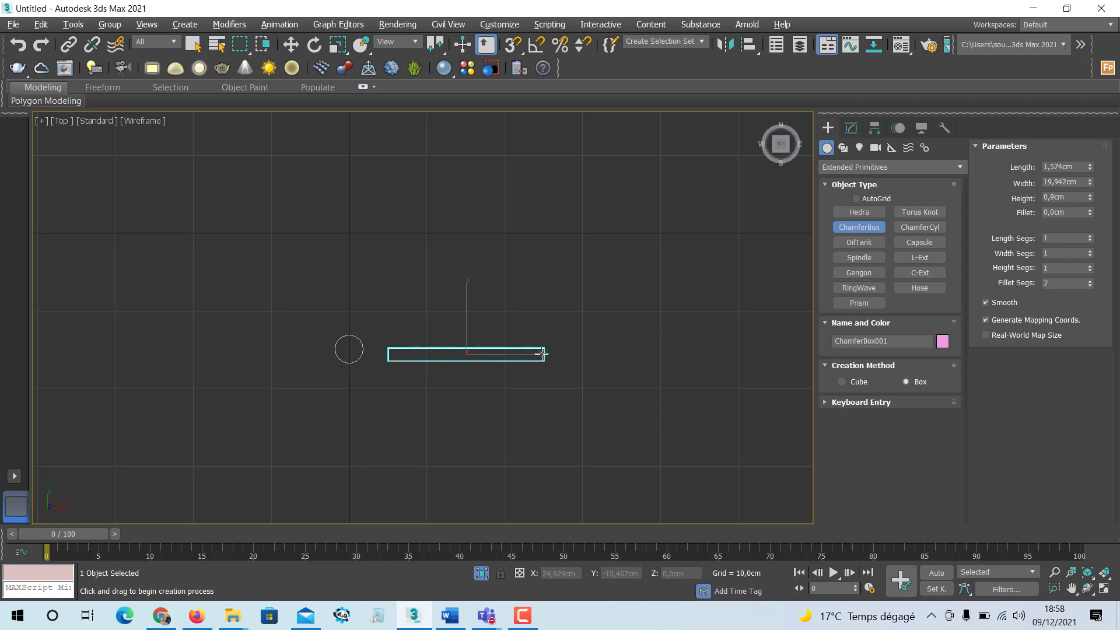
Step: Move the chamfer box against the cylinder and centre it on it, at about X 11.6 cm and Y -14.9 cm
{"action": "key", "text": "alt+w"}
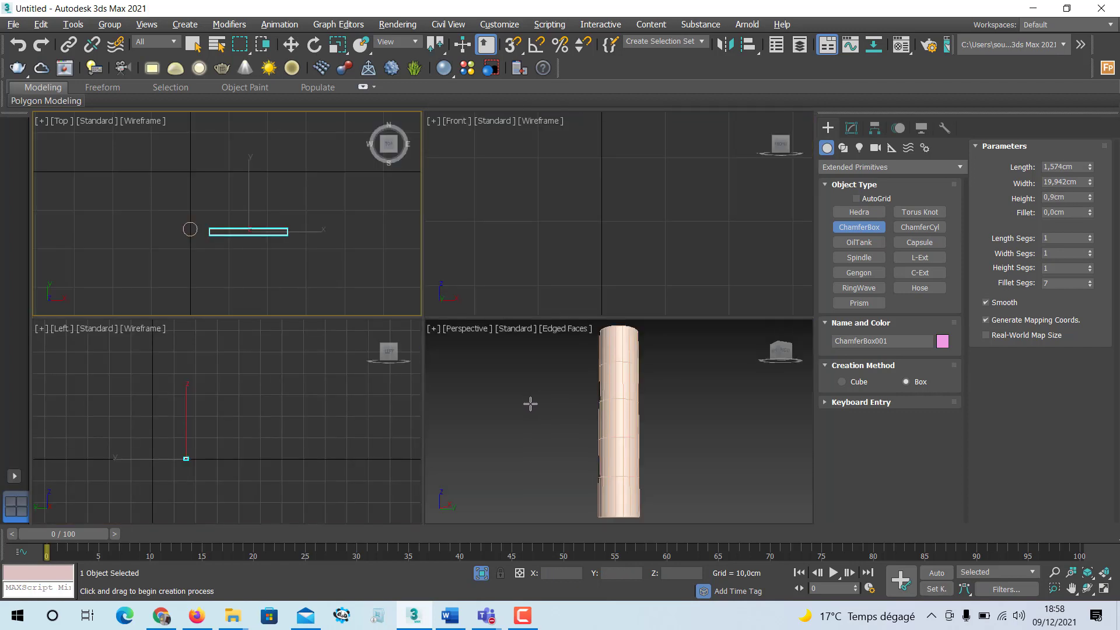
{"action": "middle_click_drag", "start_coordinate": [545, 404], "coordinate": [550, 386]}
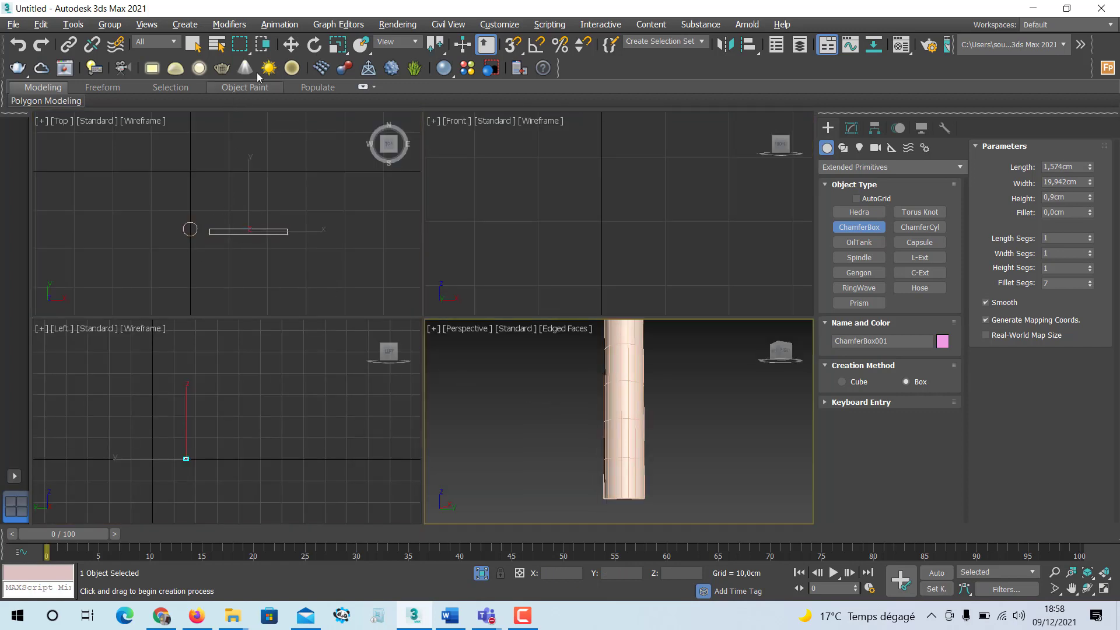
{"action": "left_click", "coordinate": [291, 47]}
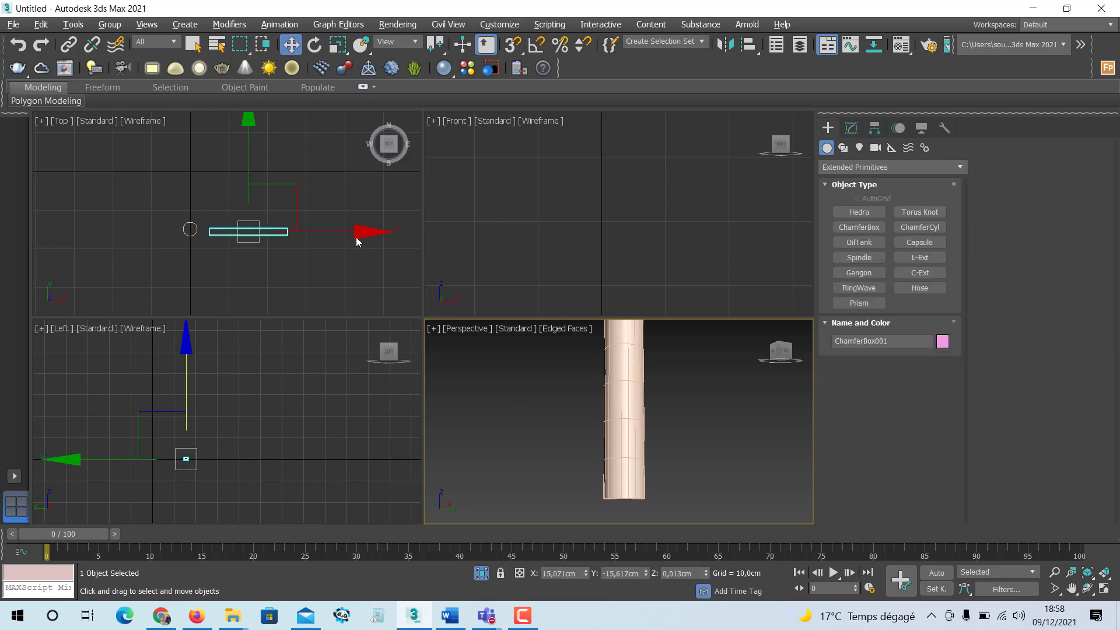
{"action": "left_click_drag", "start_coordinate": [357, 242], "coordinate": [344, 232]}
{"action": "scroll", "coordinate": [210, 226], "scroll_direction": "up", "scroll_amount": 2}
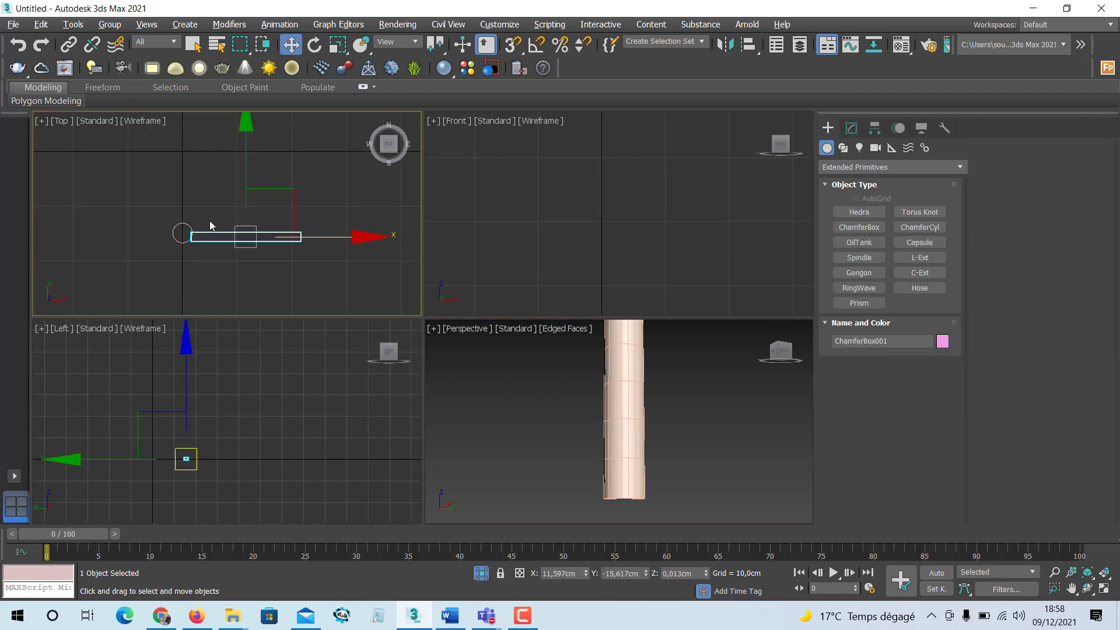
{"action": "scroll", "coordinate": [210, 225], "scroll_direction": "up", "scroll_amount": 3}
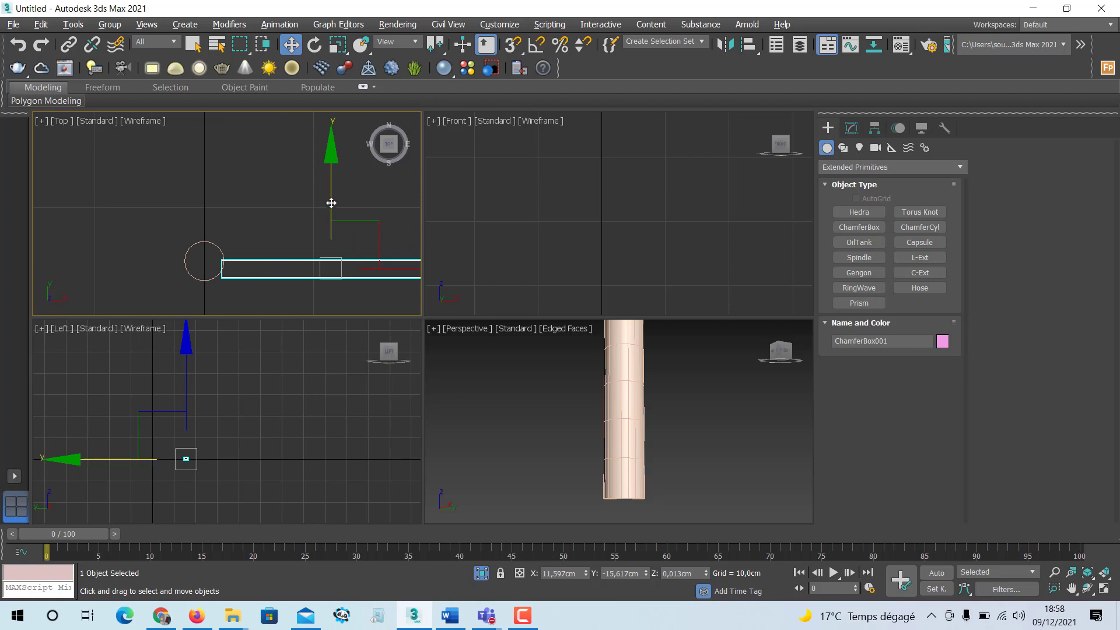
{"action": "left_click_drag", "start_coordinate": [331, 203], "coordinate": [331, 195]}
{"action": "middle_click_drag", "start_coordinate": [367, 277], "coordinate": [321, 252]}
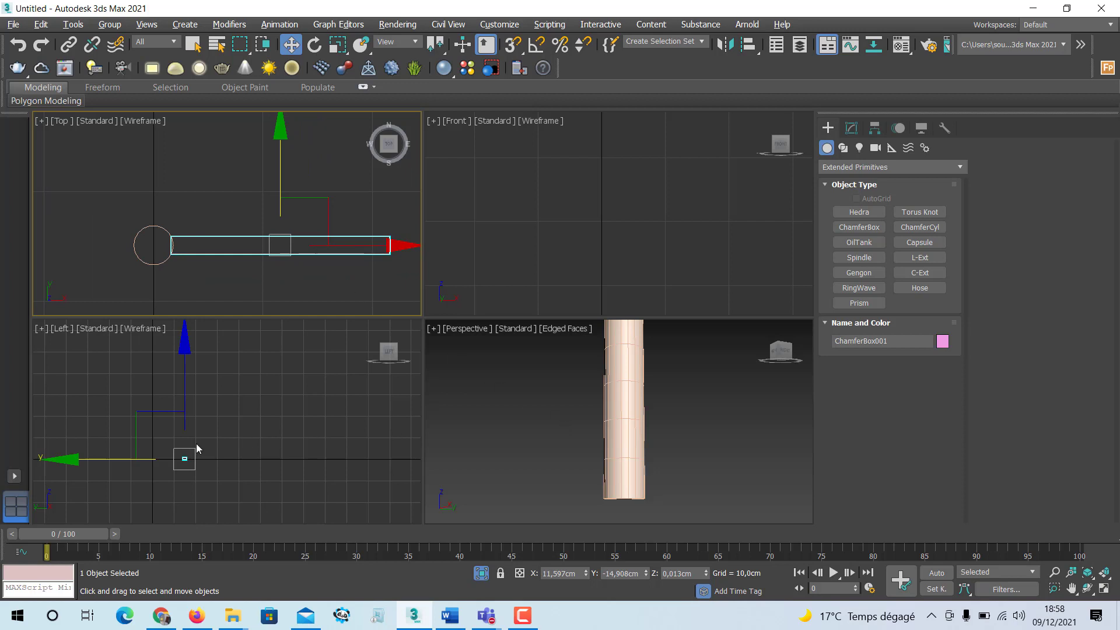
Step: Lower the chamfer box in the Left view to the cylinder's base, at a Z position of about -55.9 cm
{"action": "scroll", "coordinate": [222, 449], "scroll_direction": "down", "scroll_amount": 3}
{"action": "middle_click_drag", "start_coordinate": [222, 455], "coordinate": [238, 393]}
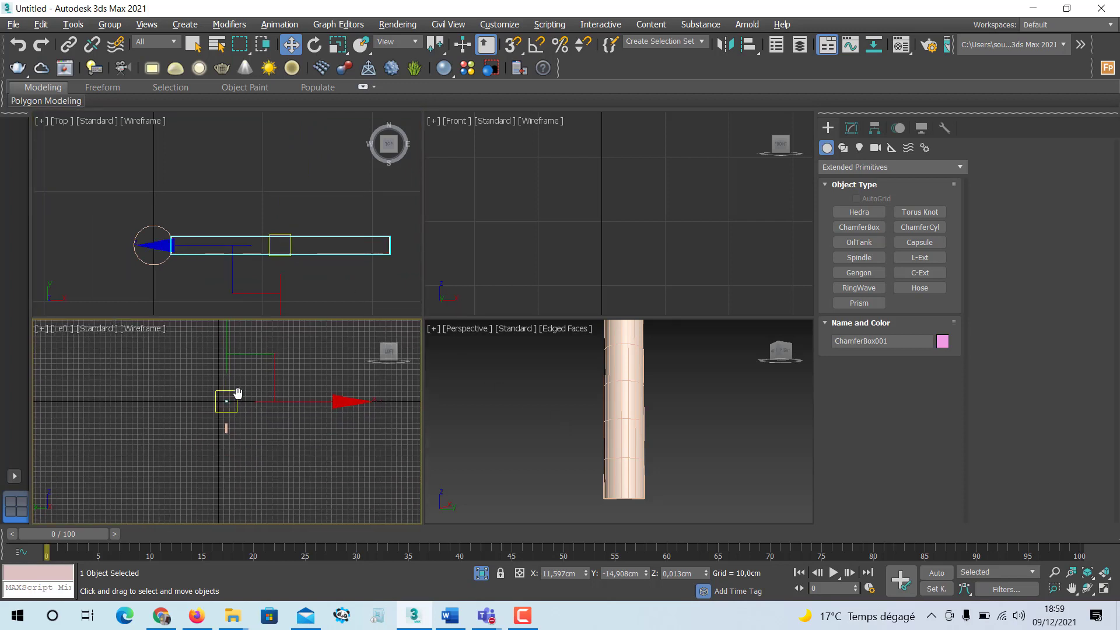
{"action": "key", "text": "alt+w"}
{"action": "middle_click_drag", "start_coordinate": [400, 321], "coordinate": [374, 372]}
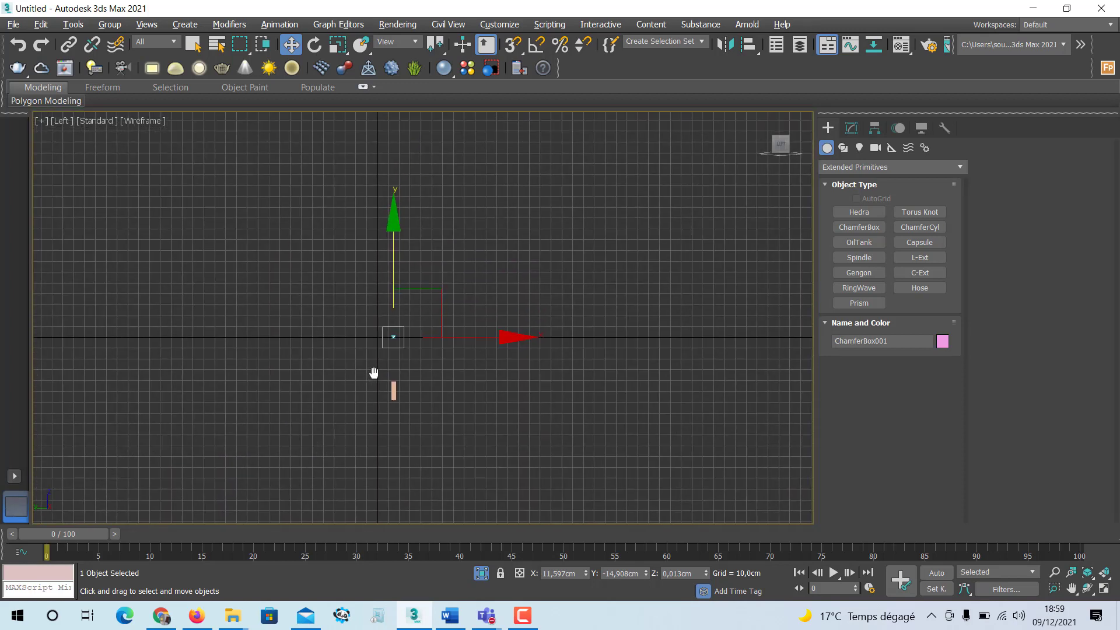
{"action": "scroll", "coordinate": [388, 374], "scroll_direction": "up", "scroll_amount": 3}
{"action": "left_click_drag", "start_coordinate": [400, 219], "coordinate": [412, 341]}
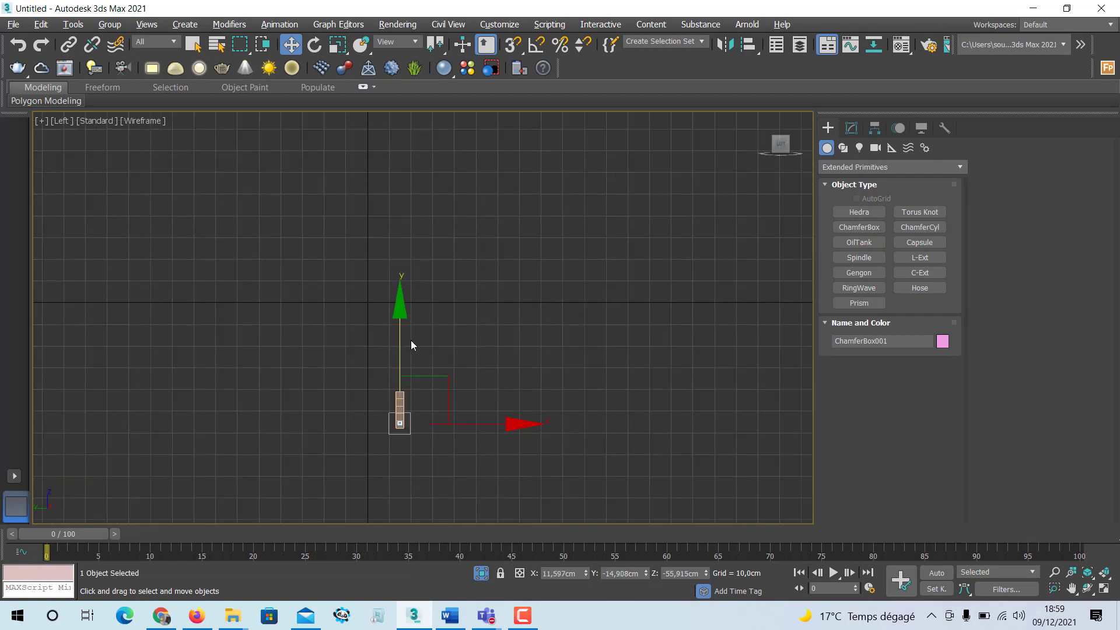
Step: Round the chamfer box's edges in the Perspective view with a fillet of about 0.23 cm
{"action": "key", "text": "alt+w"}
{"action": "middle_click_drag", "start_coordinate": [614, 448], "coordinate": [582, 455]}
{"action": "key", "text": "alt+w"}
{"action": "middle_click_drag", "start_coordinate": [593, 401], "coordinate": [611, 404], "text": "alt"}
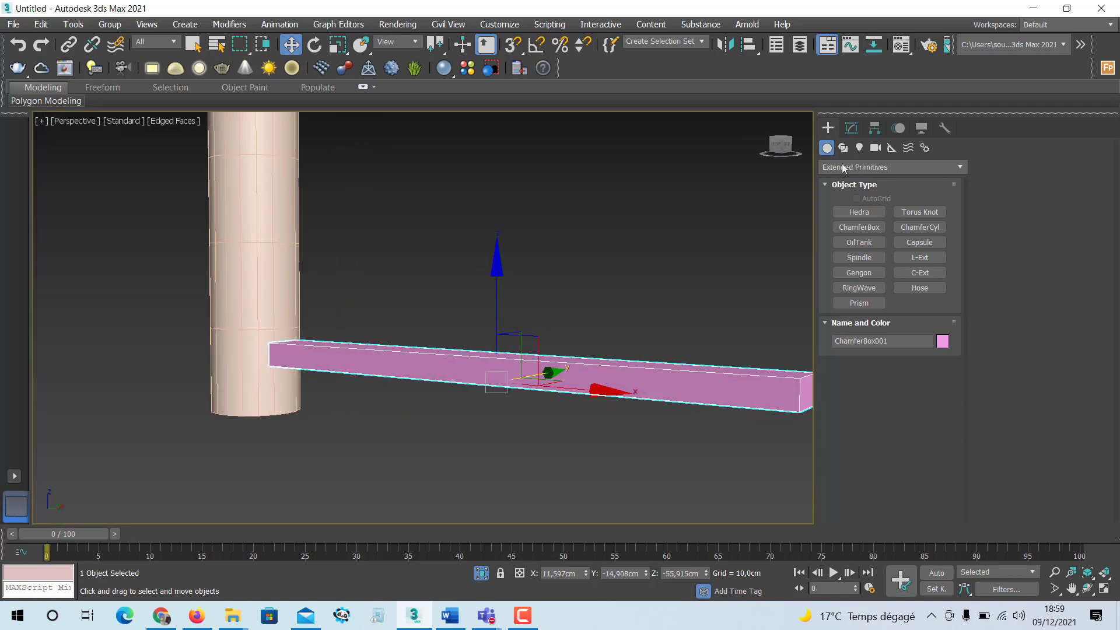
{"action": "left_click", "coordinate": [850, 128]}
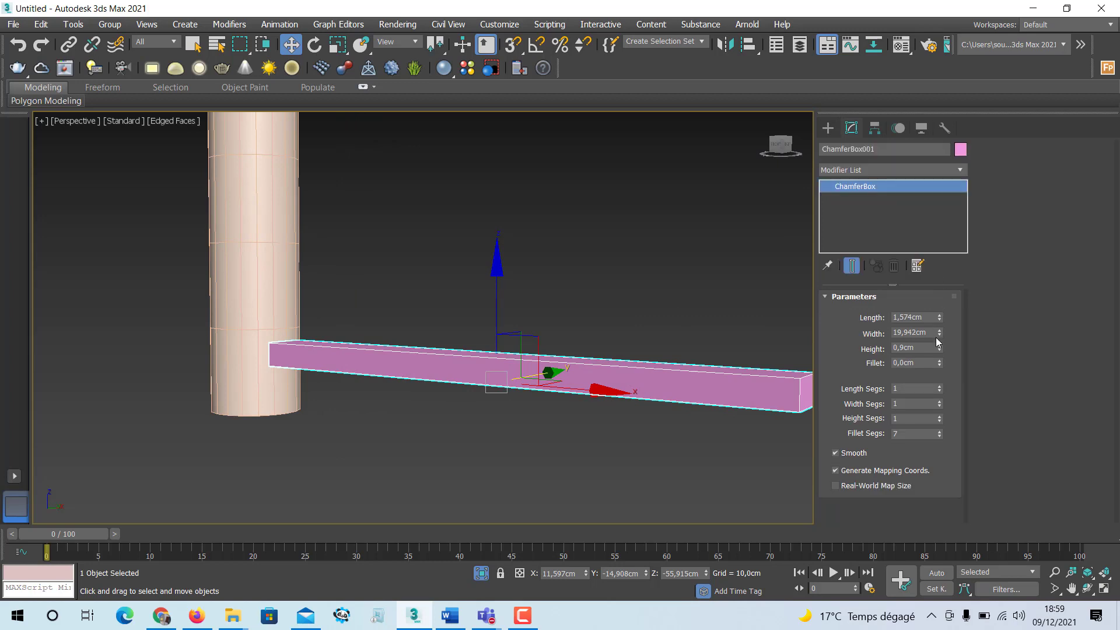
{"action": "left_click_drag", "start_coordinate": [941, 362], "coordinate": [940, 356]}
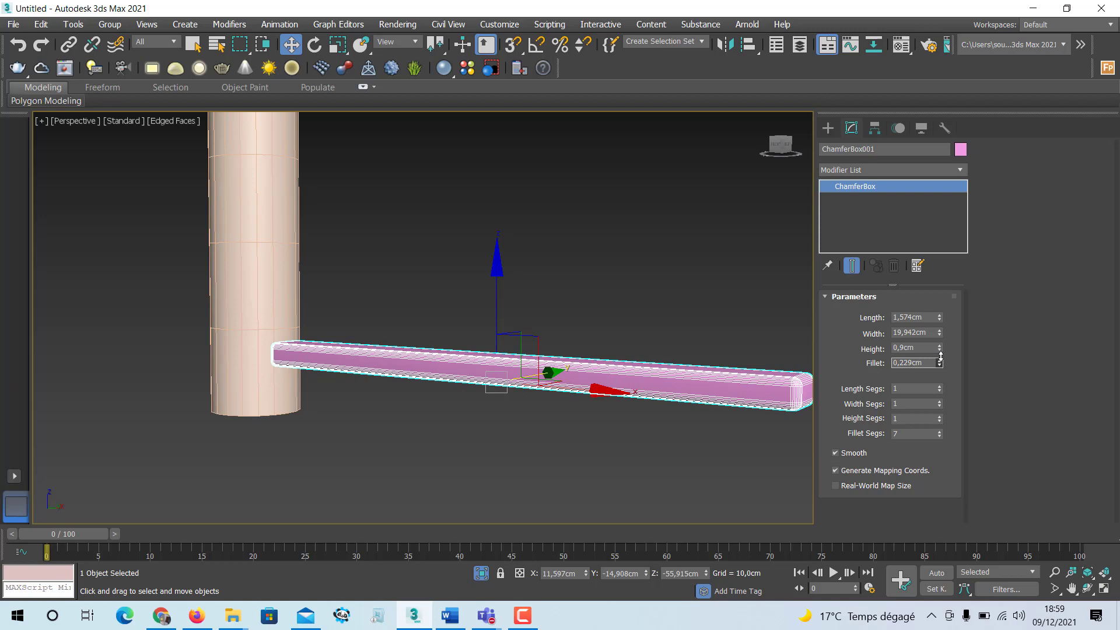
Step: Narrow the chamfer box by setting its length to 1 cm
{"action": "middle_click_drag", "start_coordinate": [764, 387], "coordinate": [661, 376]}
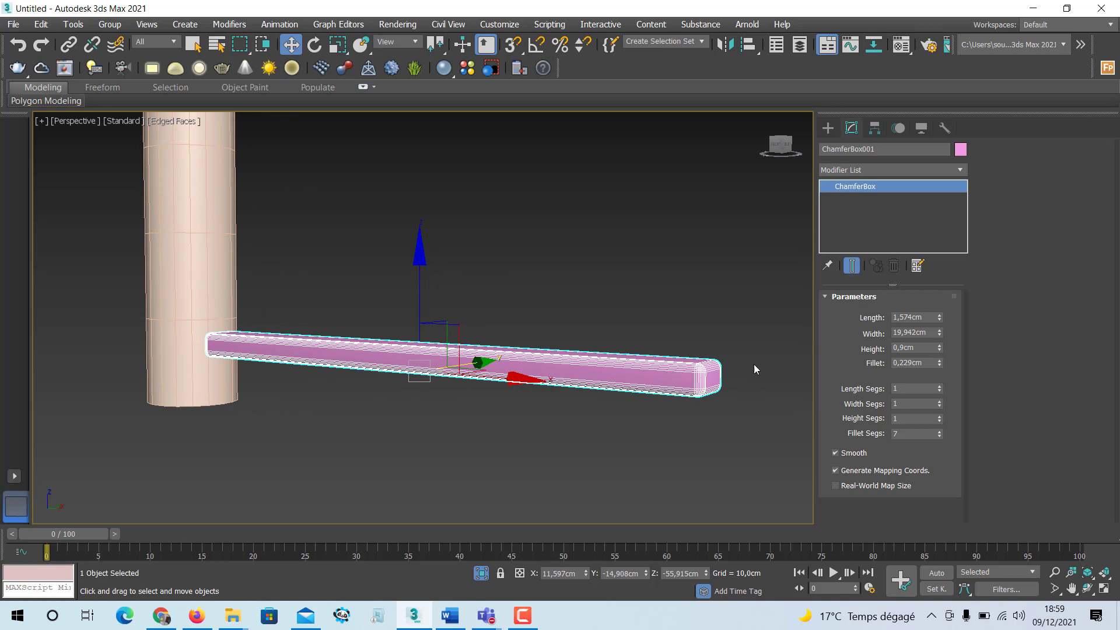
{"action": "middle_click_drag", "start_coordinate": [643, 366], "coordinate": [610, 376], "text": "alt"}
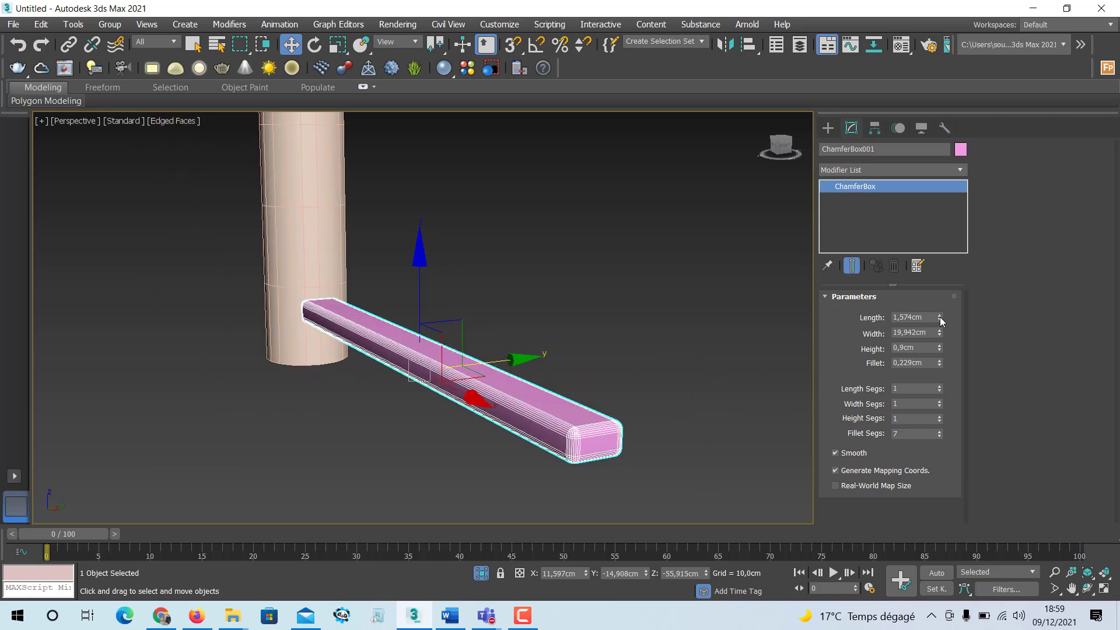
{"action": "left_click_drag", "start_coordinate": [939, 317], "coordinate": [935, 330]}
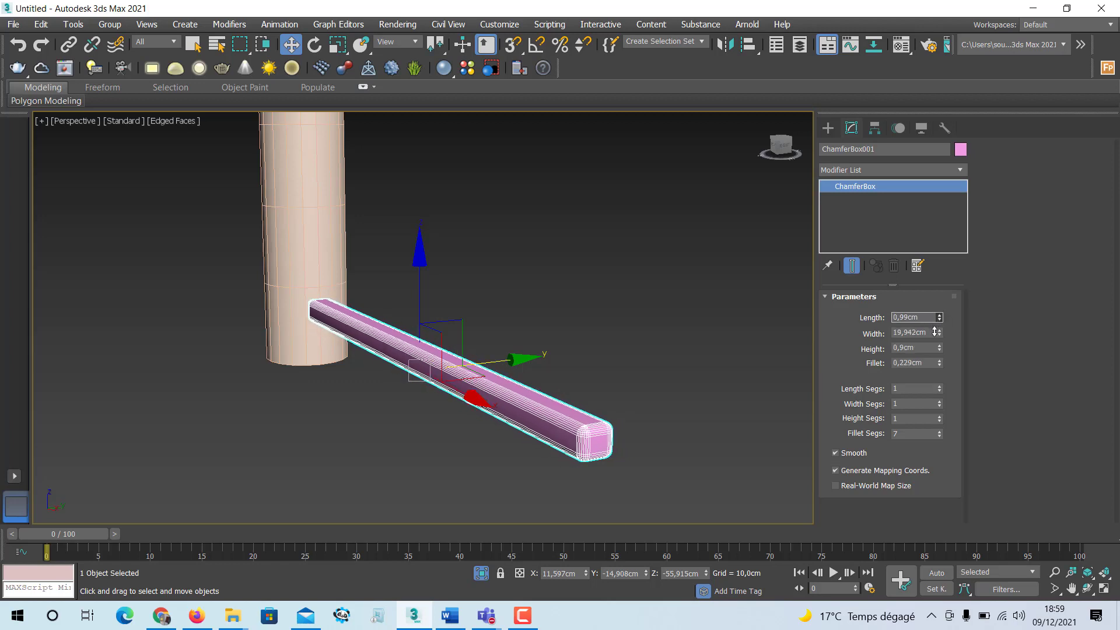
{"action": "double_click", "coordinate": [902, 317]}
{"action": "type", "text": "0,9"}
{"action": "key", "text": "Return"}
{"action": "type", "text": "1"}
{"action": "key", "text": "Return"}
Step: Increase the chamfer box's height to about 1.28 cm and lower the box to a Z position of about -56.7 cm
{"action": "left_click_drag", "start_coordinate": [939, 334], "coordinate": [939, 340]}
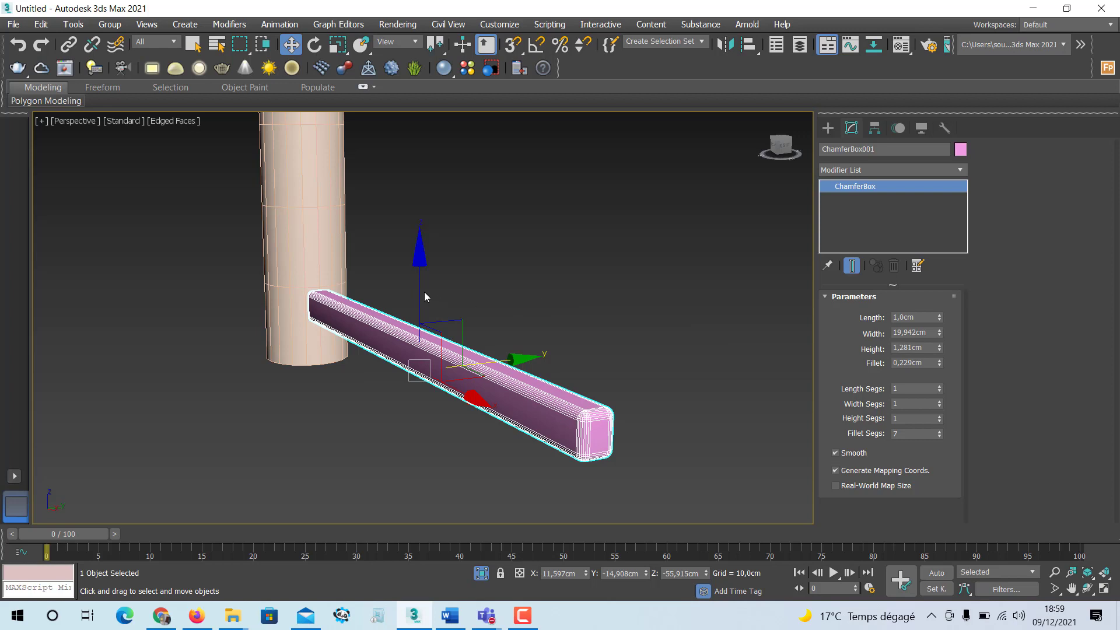
{"action": "left_click_drag", "start_coordinate": [420, 291], "coordinate": [420, 322]}
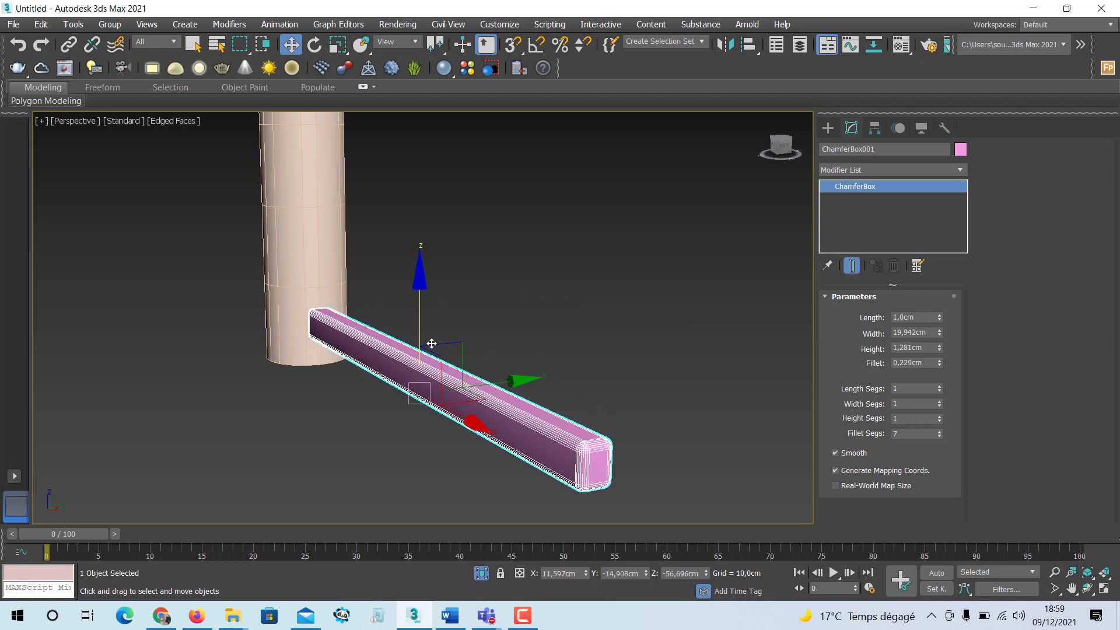
Step: Set the chamfer-box leg's height to 1.5 cm
{"action": "scroll", "coordinate": [442, 344], "scroll_direction": "up", "scroll_amount": 1}
{"action": "scroll", "coordinate": [442, 344], "scroll_direction": "up", "scroll_amount": 1}
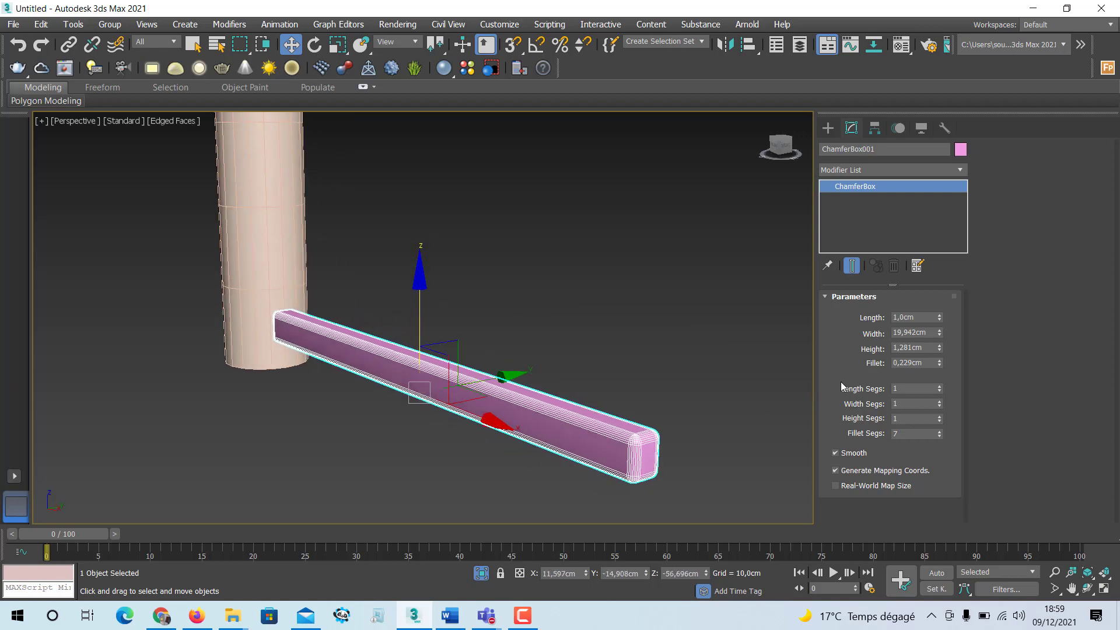
{"action": "left_click", "coordinate": [932, 348]}
{"action": "type", "text": "1,5"}
{"action": "key", "text": "Return"}
{"action": "middle_click_drag", "start_coordinate": [540, 348], "coordinate": [612, 384], "text": "alt"}
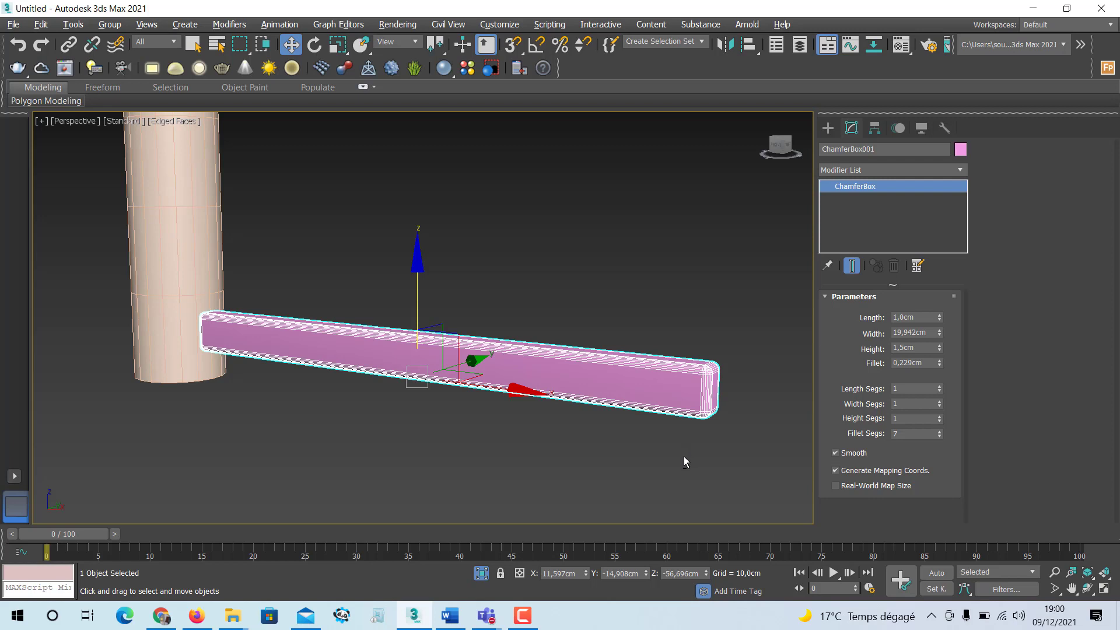
Step: Examine the chamfer-box leg's alignment with the support cylinder in the Top and Left views
{"action": "key", "text": "alt+w"}
{"action": "middle_click_drag", "start_coordinate": [221, 408], "coordinate": [200, 320]}
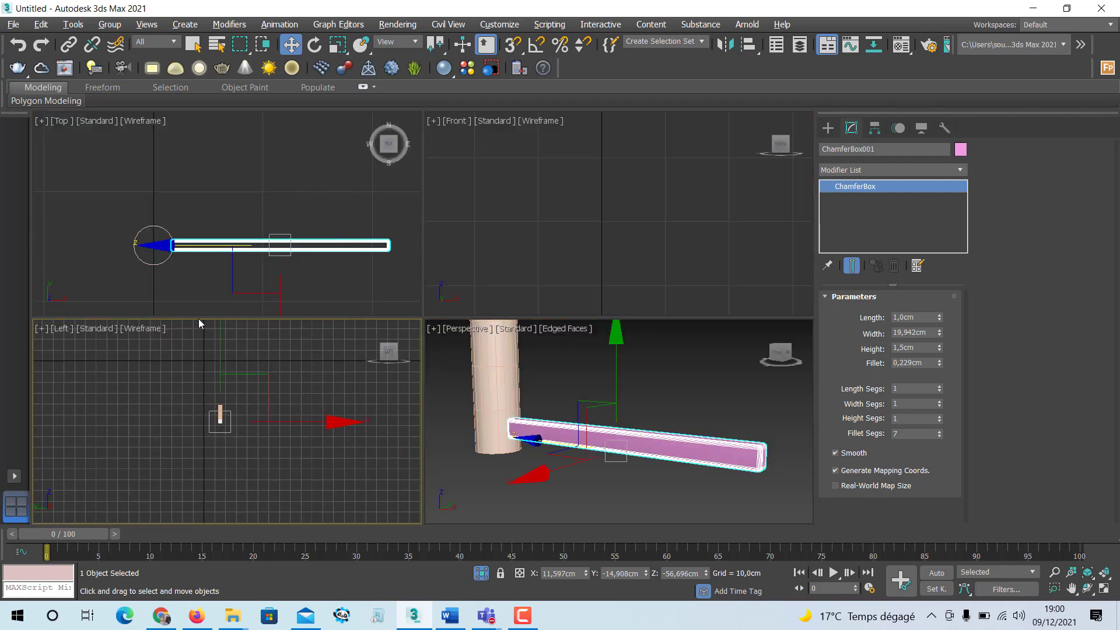
{"action": "middle_click_drag", "start_coordinate": [200, 257], "coordinate": [166, 237]}
{"action": "key", "text": "alt+w"}
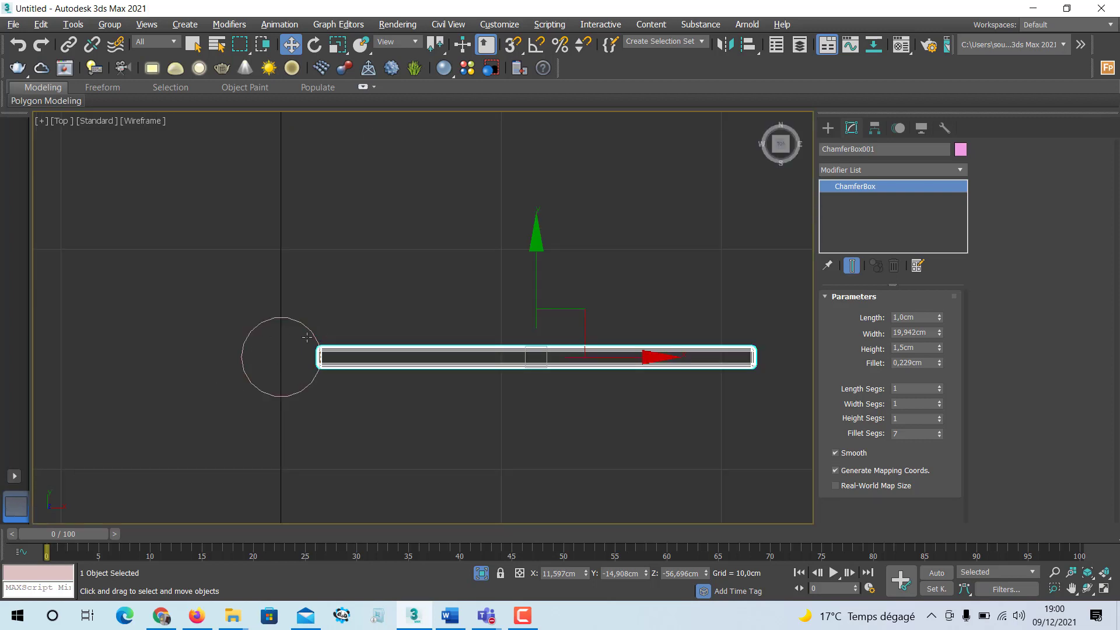
{"action": "middle_click_drag", "start_coordinate": [358, 397], "coordinate": [347, 392]}
{"action": "key", "text": "alt+w"}
{"action": "middle_click_drag", "start_coordinate": [240, 437], "coordinate": [270, 450]}
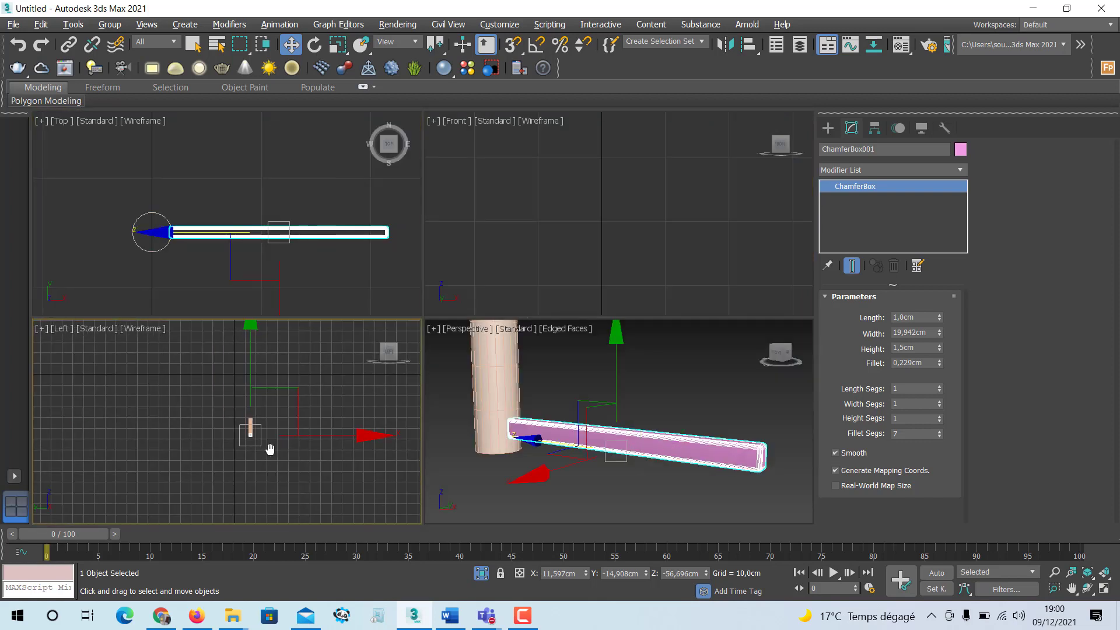
{"action": "key", "text": "alt+w"}
{"action": "scroll", "coordinate": [464, 362], "scroll_direction": "up", "scroll_amount": 4}
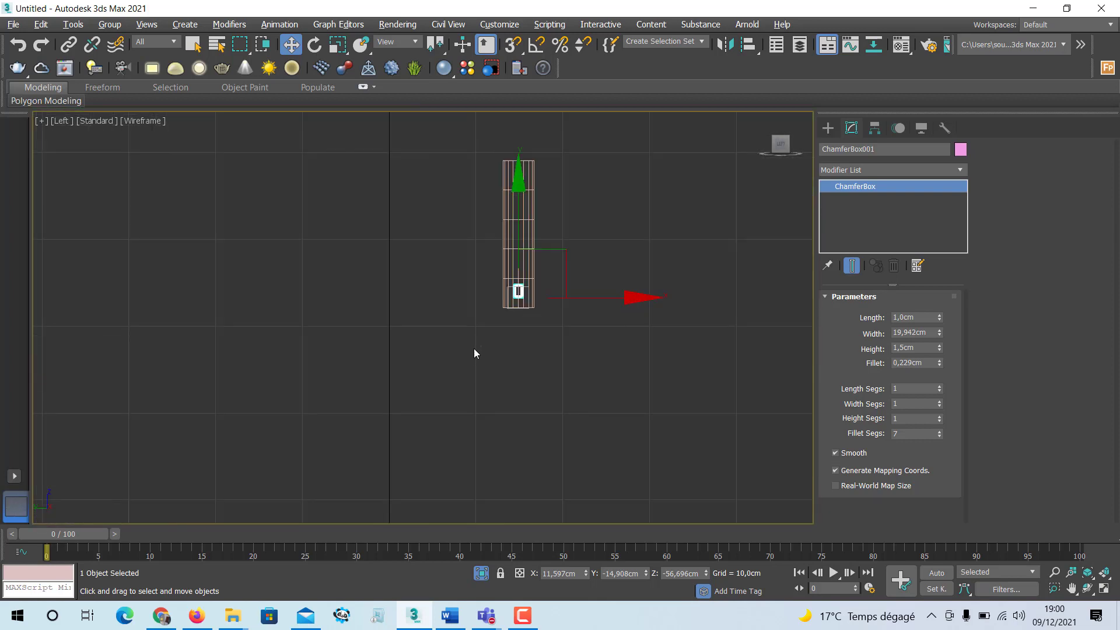
{"action": "middle_click_drag", "start_coordinate": [475, 350], "coordinate": [415, 395]}
{"action": "key", "text": "alt+w"}
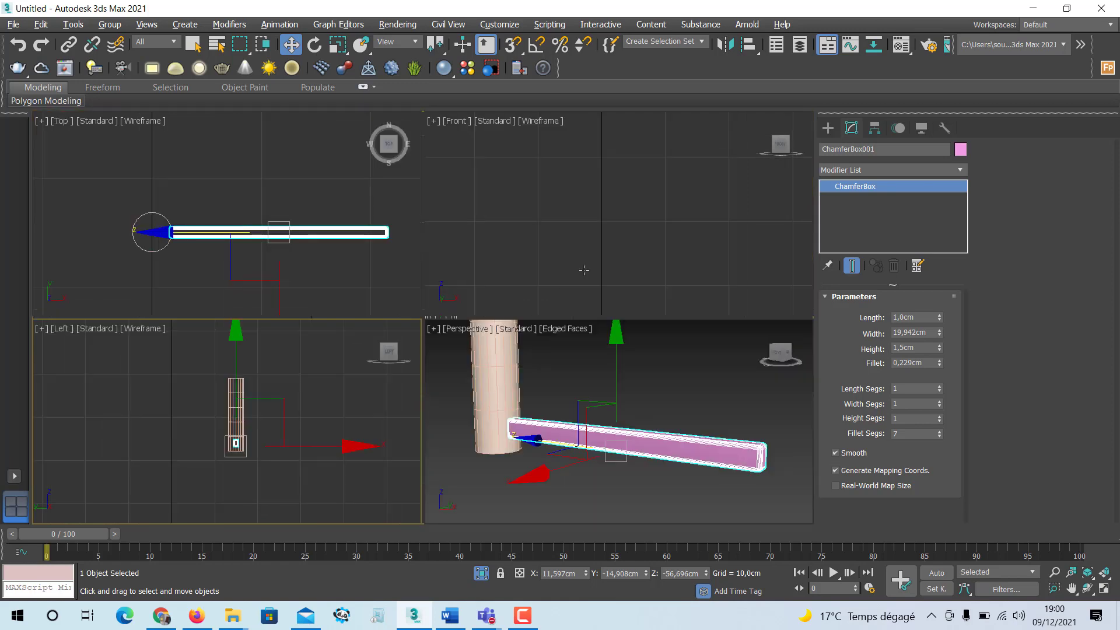
Step: Draw a flat standard-primitive cylinder of about 1.03 cm radius and zero height in the Front view, just below the leg's outer end
{"action": "middle_click", "coordinate": [571, 245]}
{"action": "key", "text": "z"}
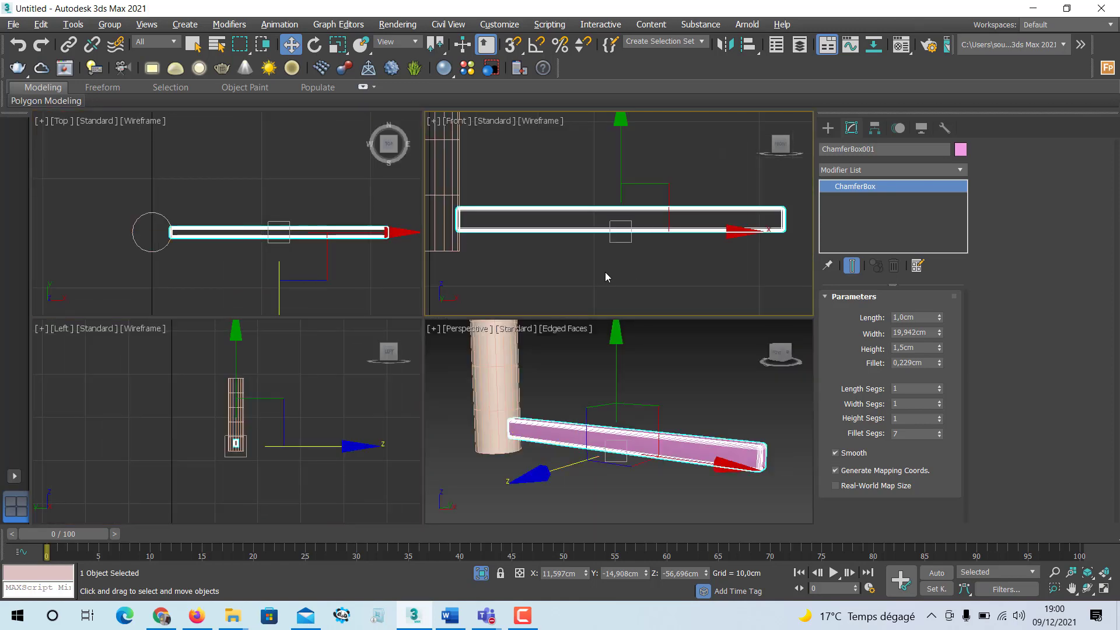
{"action": "middle_click_drag", "start_coordinate": [619, 238], "coordinate": [593, 242]}
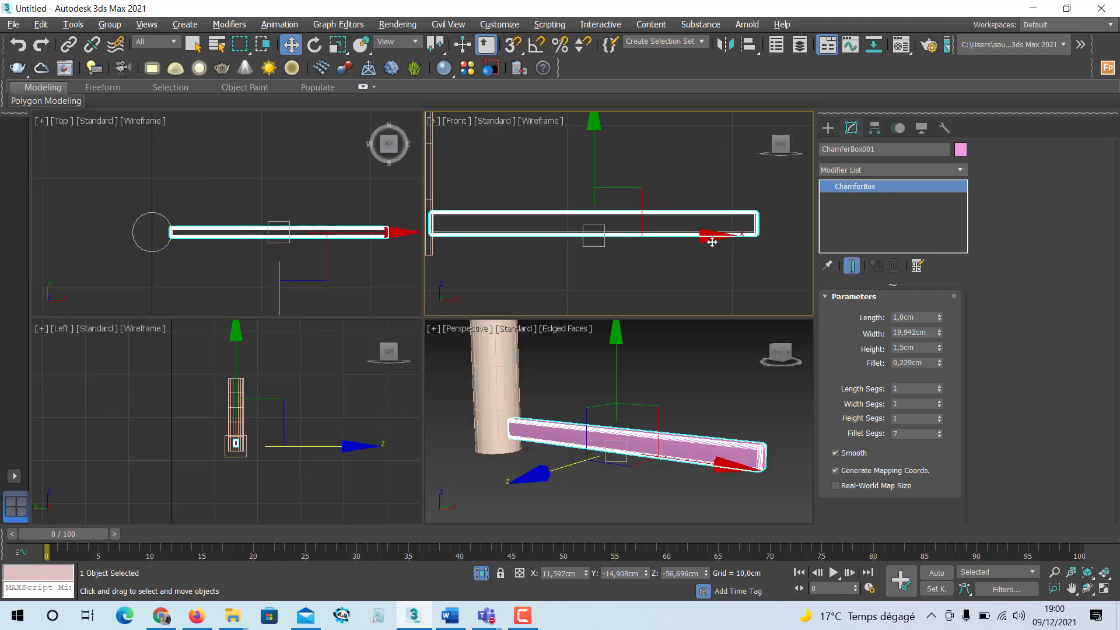
{"action": "middle_click_drag", "start_coordinate": [713, 245], "coordinate": [685, 242]}
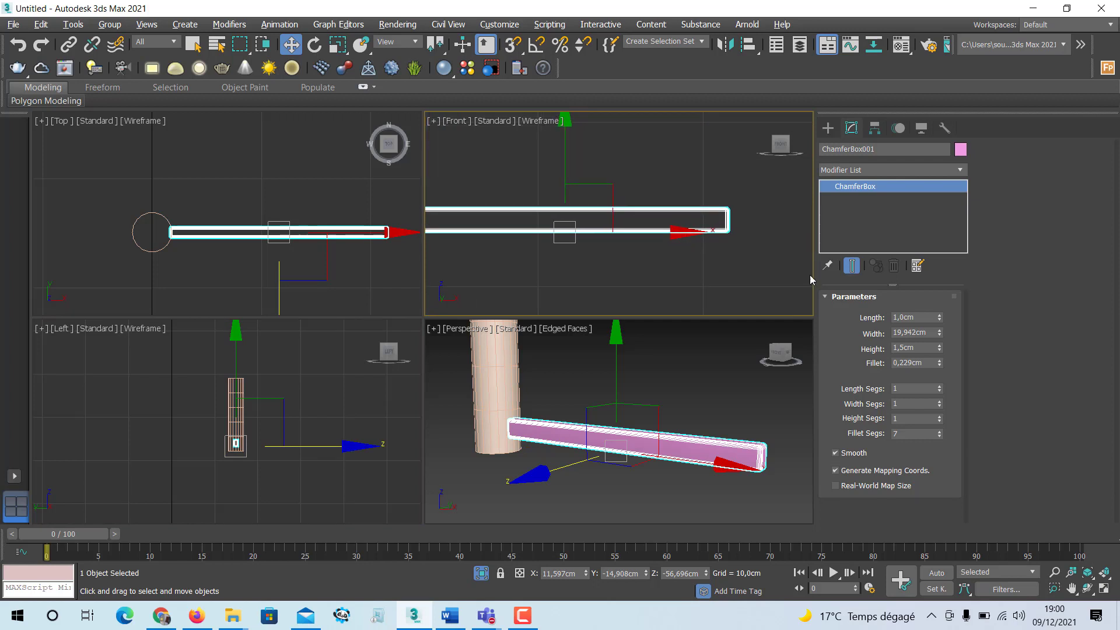
{"action": "left_click", "coordinate": [828, 128]}
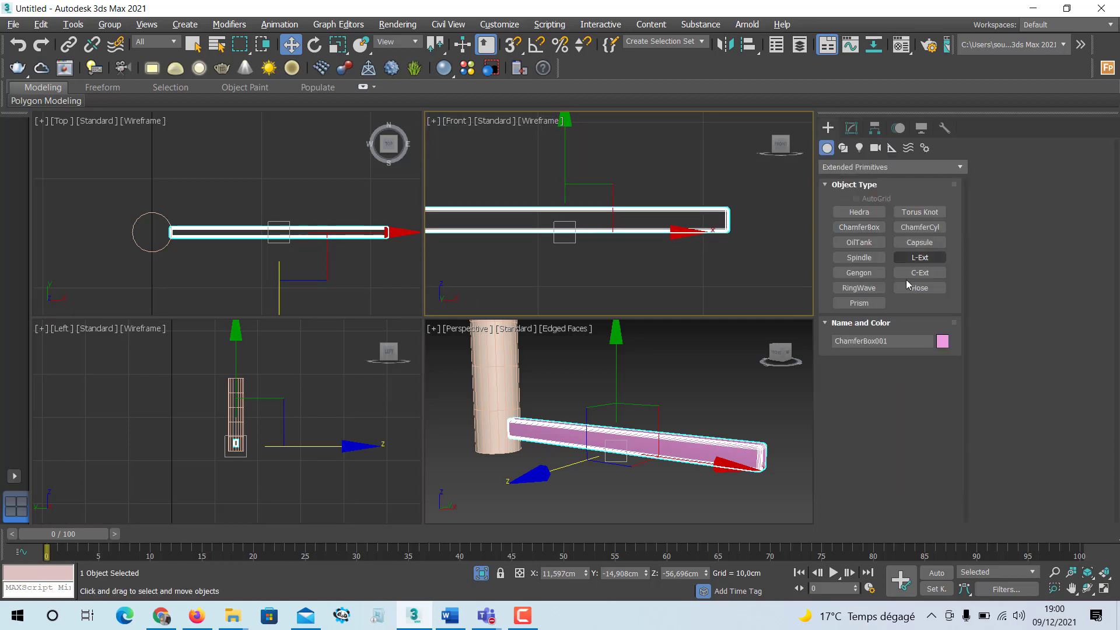
{"action": "left_click", "coordinate": [845, 169]}
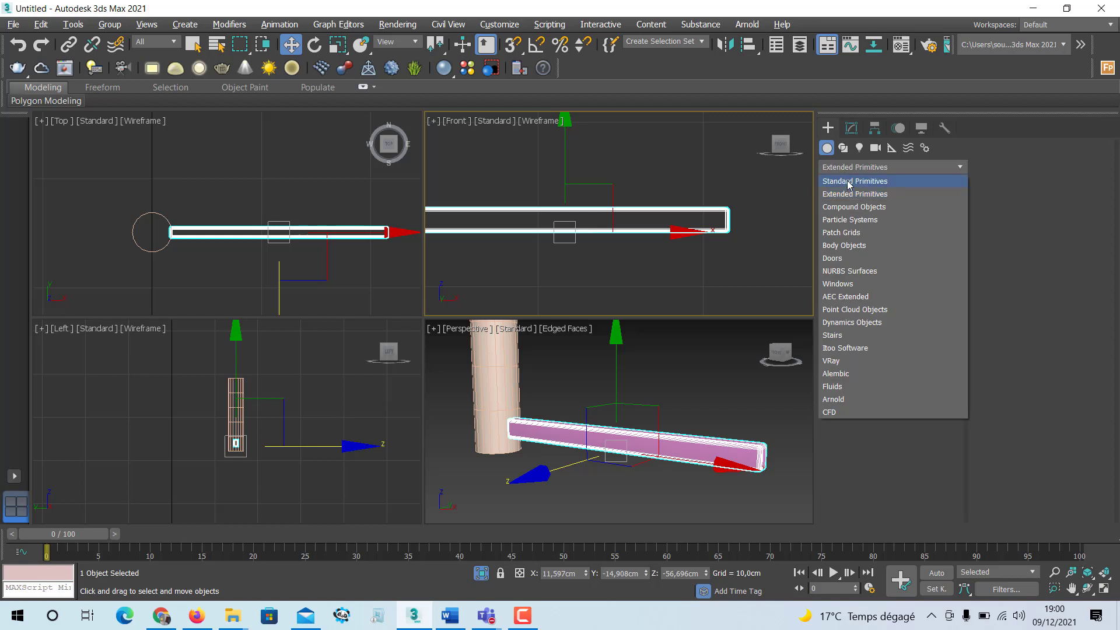
{"action": "left_click", "coordinate": [848, 182]}
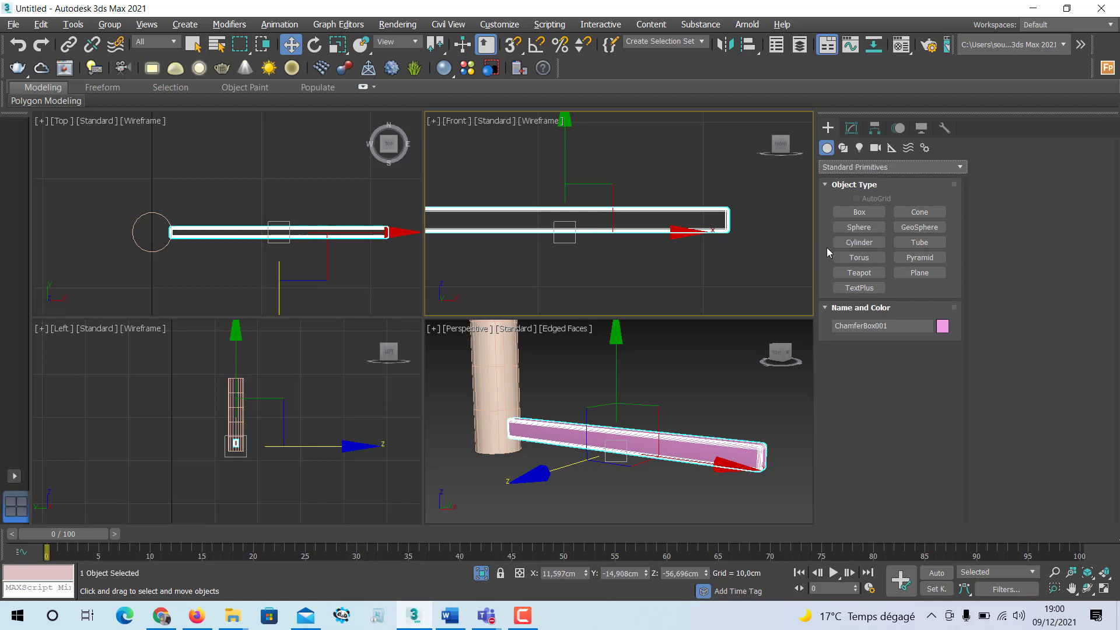
{"action": "left_click", "coordinate": [861, 243]}
{"action": "middle_click_drag", "start_coordinate": [723, 239], "coordinate": [684, 230]}
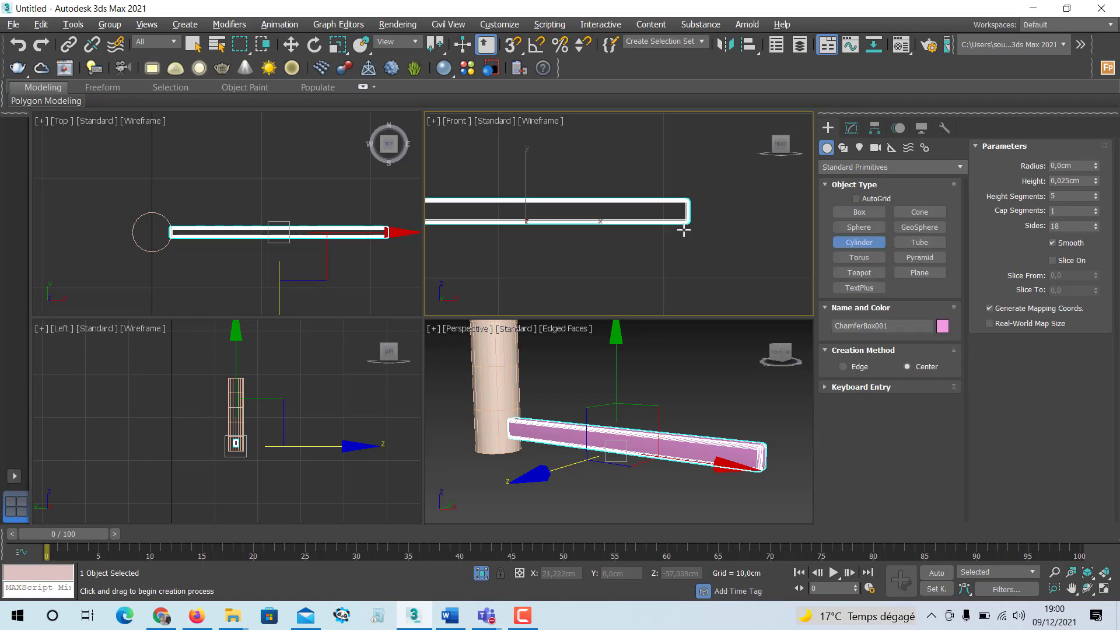
{"action": "left_click_drag", "start_coordinate": [669, 245], "coordinate": [675, 261]}
{"action": "left_click", "coordinate": [674, 261]}
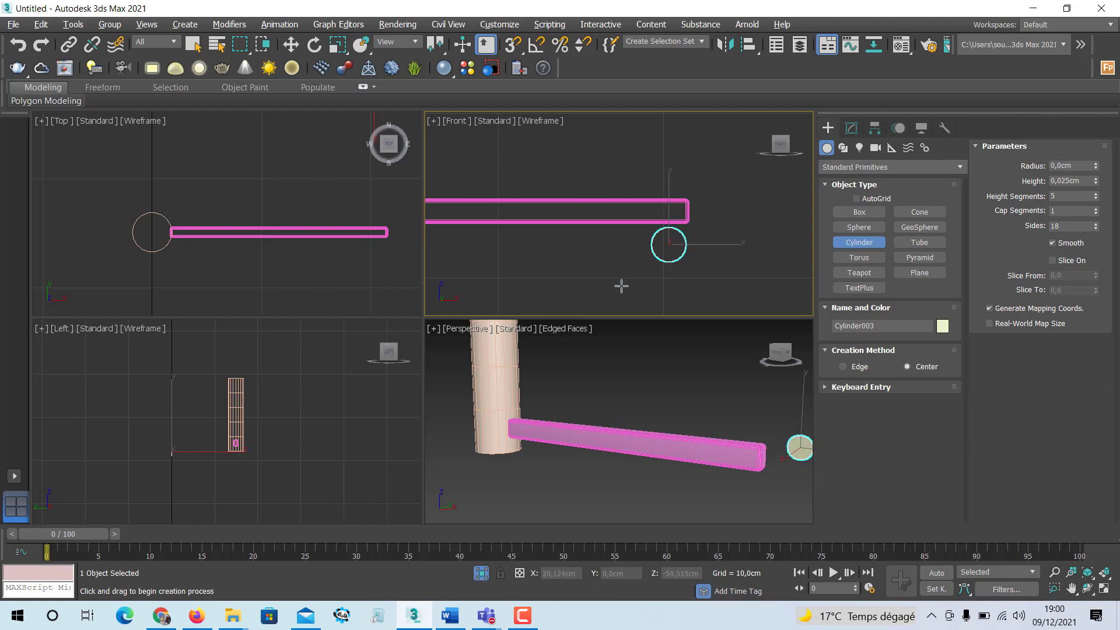
Step: Move the new flat cylinder in the Top view into line with the leg, at a Y position of about -15.1 cm
{"action": "left_click", "coordinate": [290, 45]}
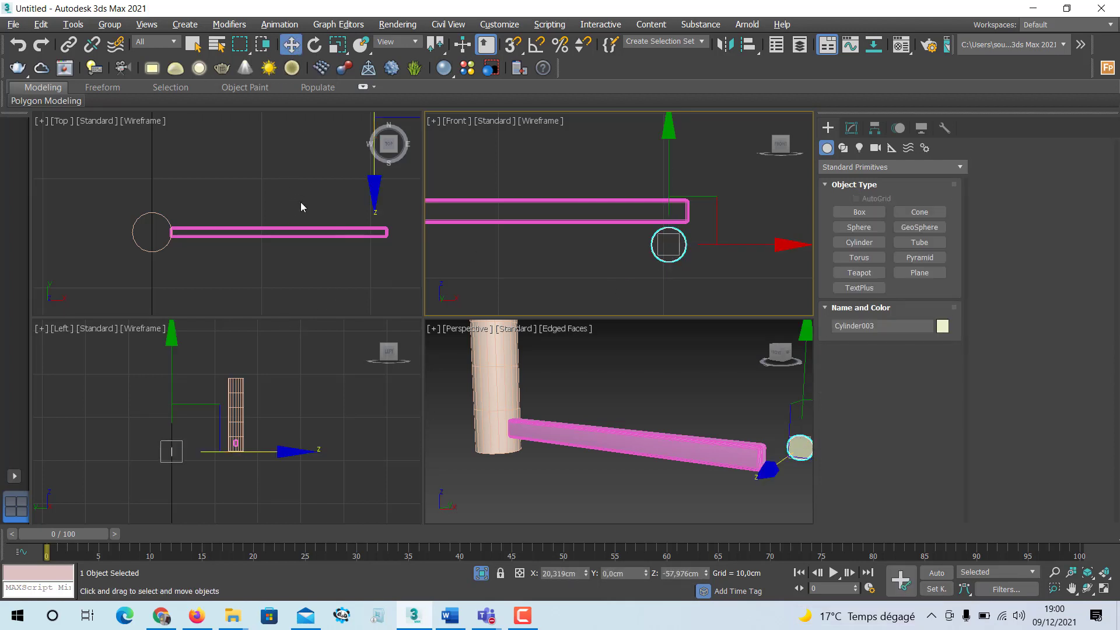
{"action": "middle_click_drag", "start_coordinate": [300, 202], "coordinate": [248, 220]}
{"action": "scroll", "coordinate": [250, 219], "scroll_direction": "down", "scroll_amount": 5}
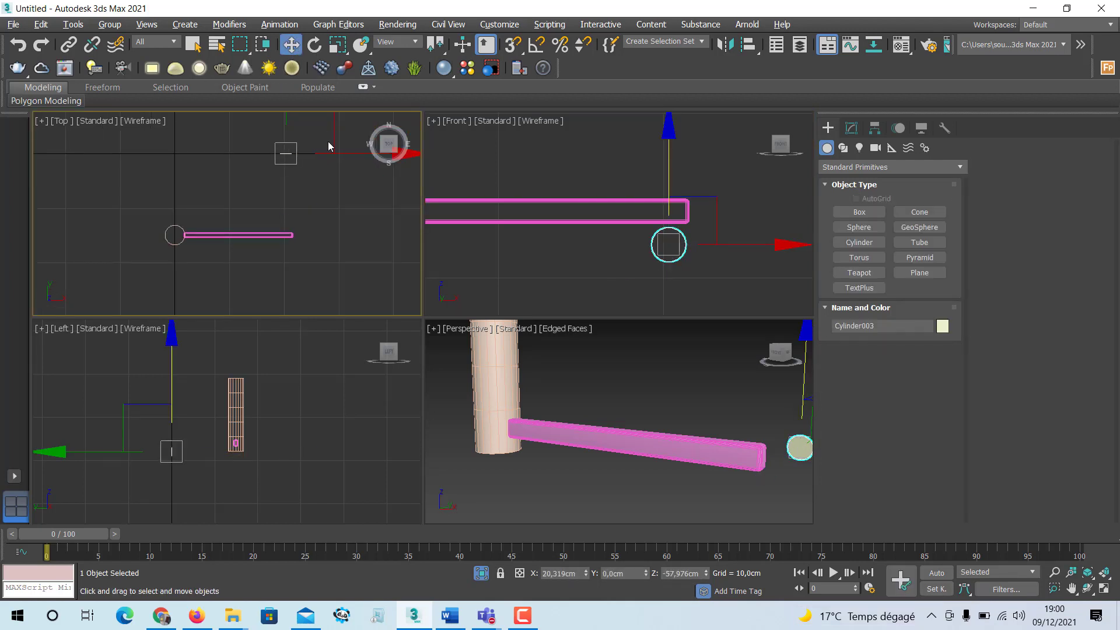
{"action": "middle_click_drag", "start_coordinate": [329, 146], "coordinate": [320, 170]}
{"action": "scroll", "coordinate": [321, 169], "scroll_direction": "down", "scroll_amount": 2}
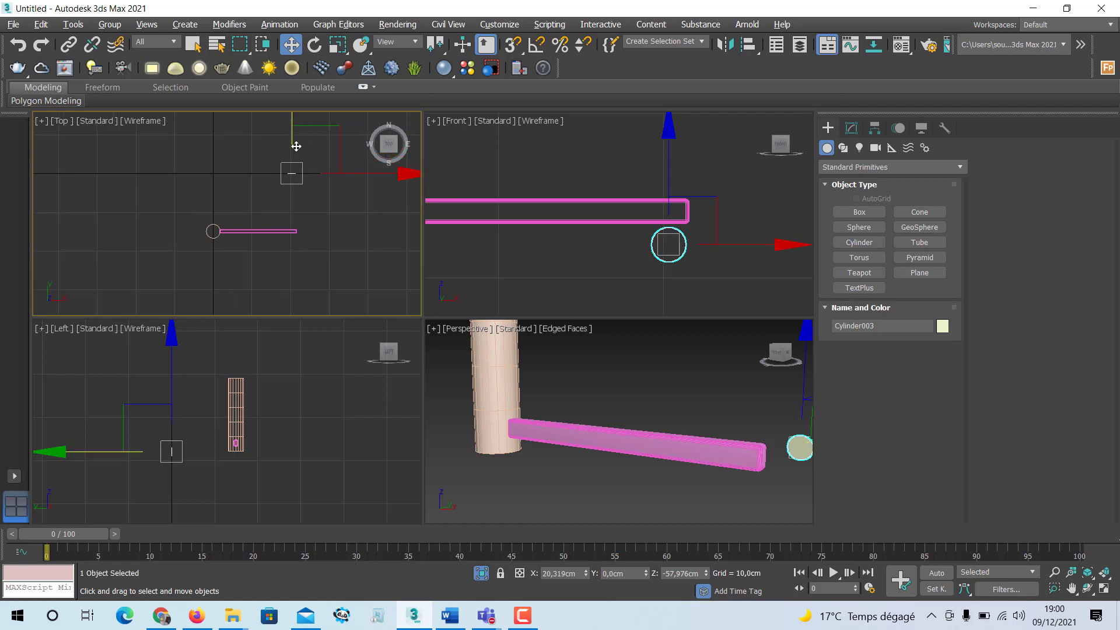
{"action": "left_click_drag", "start_coordinate": [293, 129], "coordinate": [296, 184]}
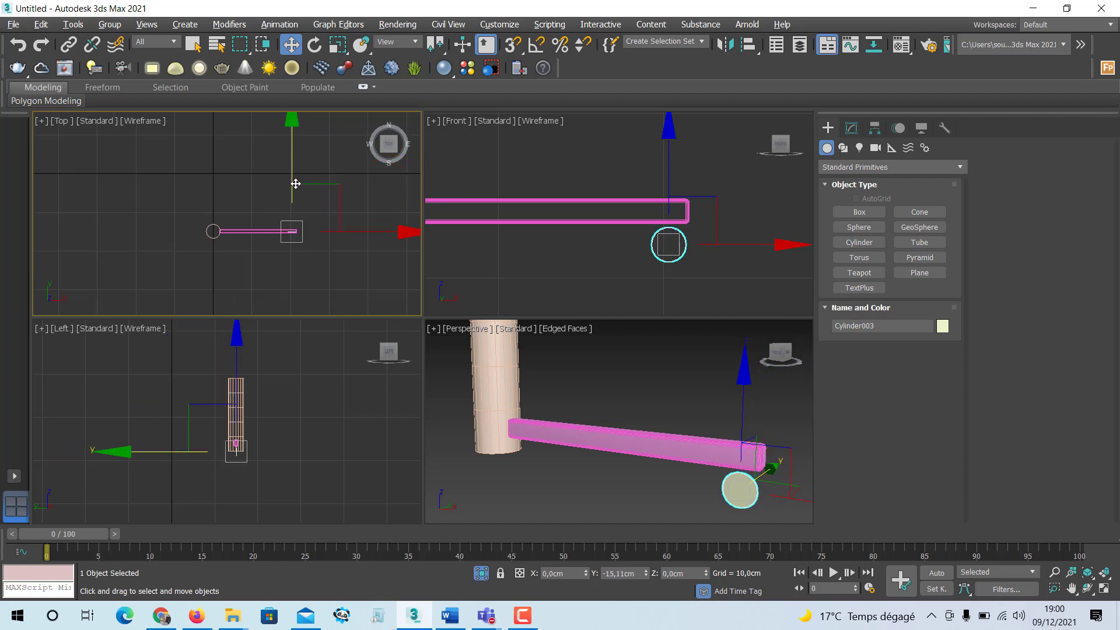
Step: Raise the flat cylinder slightly in the Left view to a Z position of about -57.8 cm, close under the leg
{"action": "scroll", "coordinate": [230, 432], "scroll_direction": "up", "scroll_amount": 5}
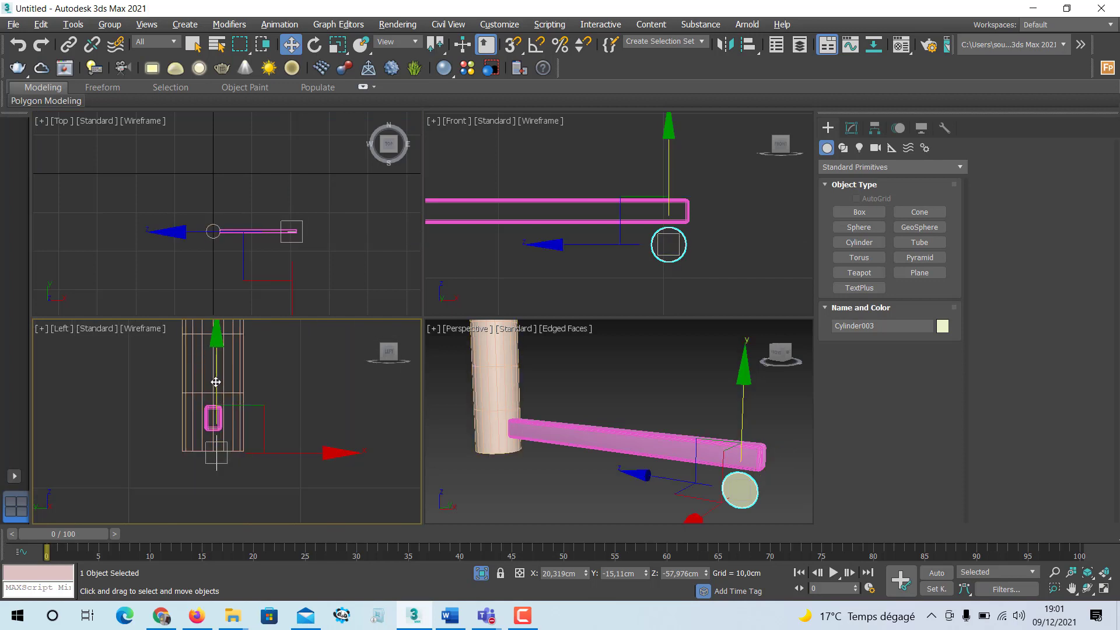
{"action": "left_click_drag", "start_coordinate": [216, 382], "coordinate": [216, 379]}
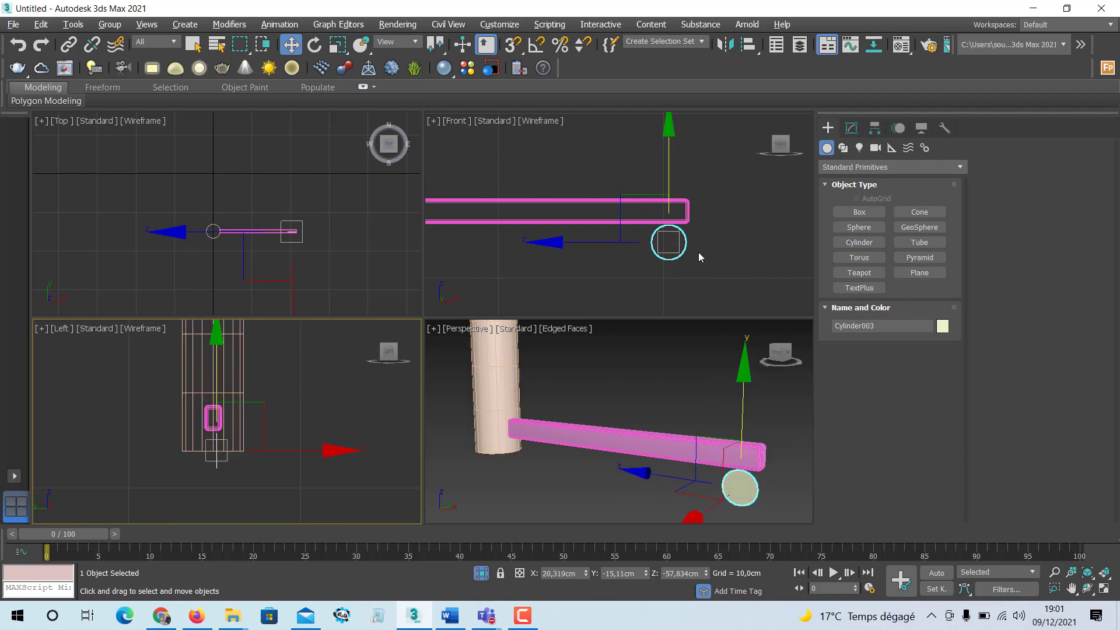
{"action": "middle_click_drag", "start_coordinate": [698, 255], "coordinate": [696, 262]}
{"action": "middle_click_drag", "start_coordinate": [303, 226], "coordinate": [298, 232]}
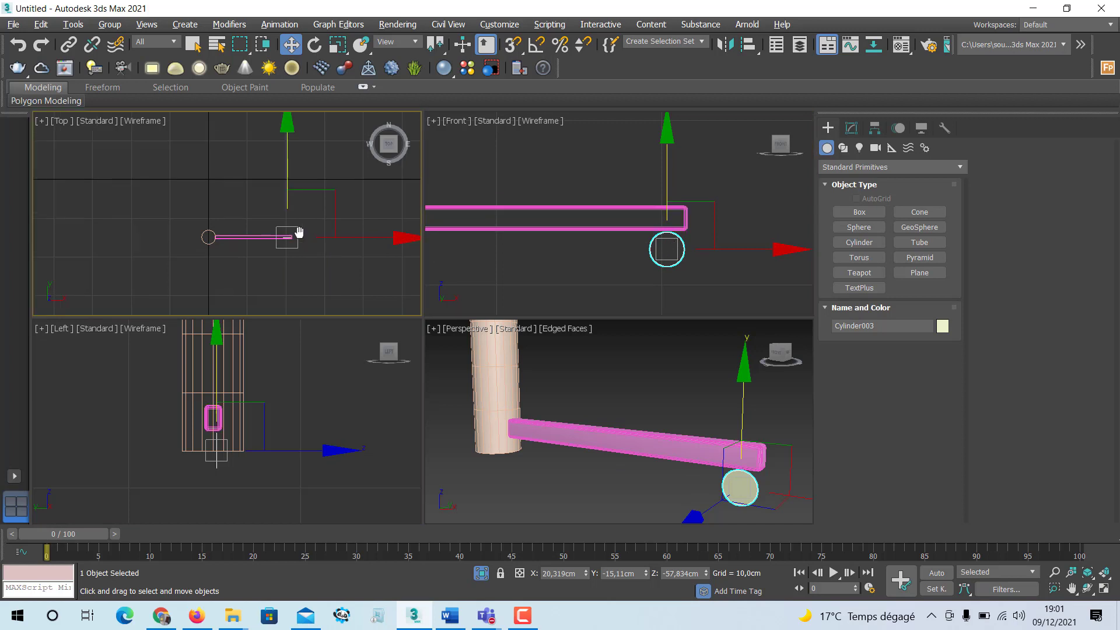
{"action": "scroll", "coordinate": [298, 233], "scroll_direction": "up", "scroll_amount": 5}
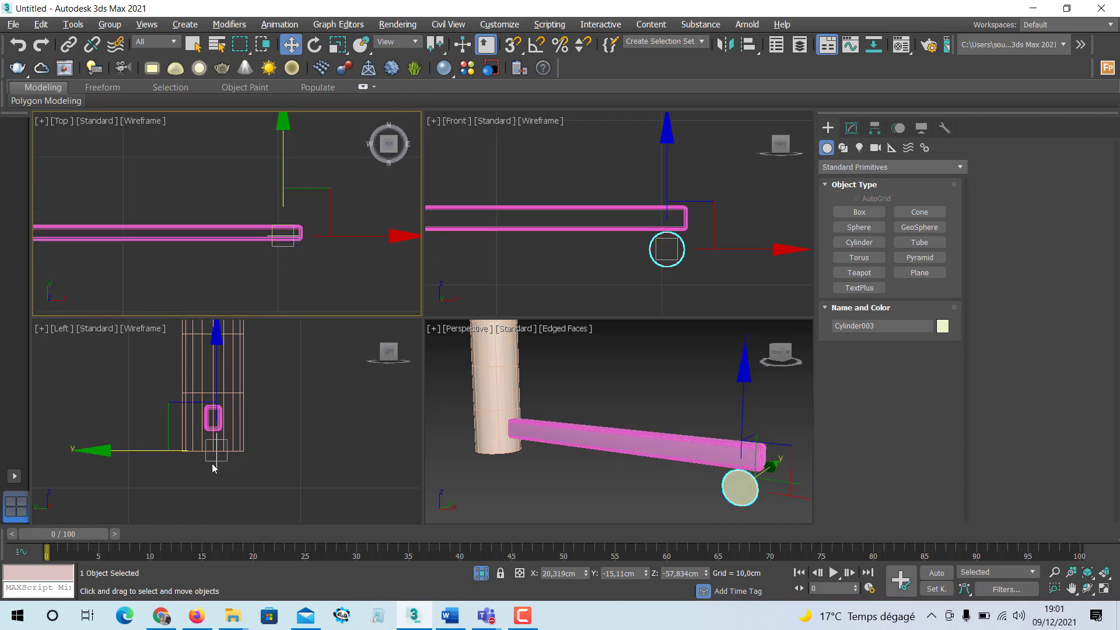
{"action": "middle_click", "coordinate": [213, 468]}
{"action": "scroll", "coordinate": [213, 468], "scroll_direction": "up", "scroll_amount": 3}
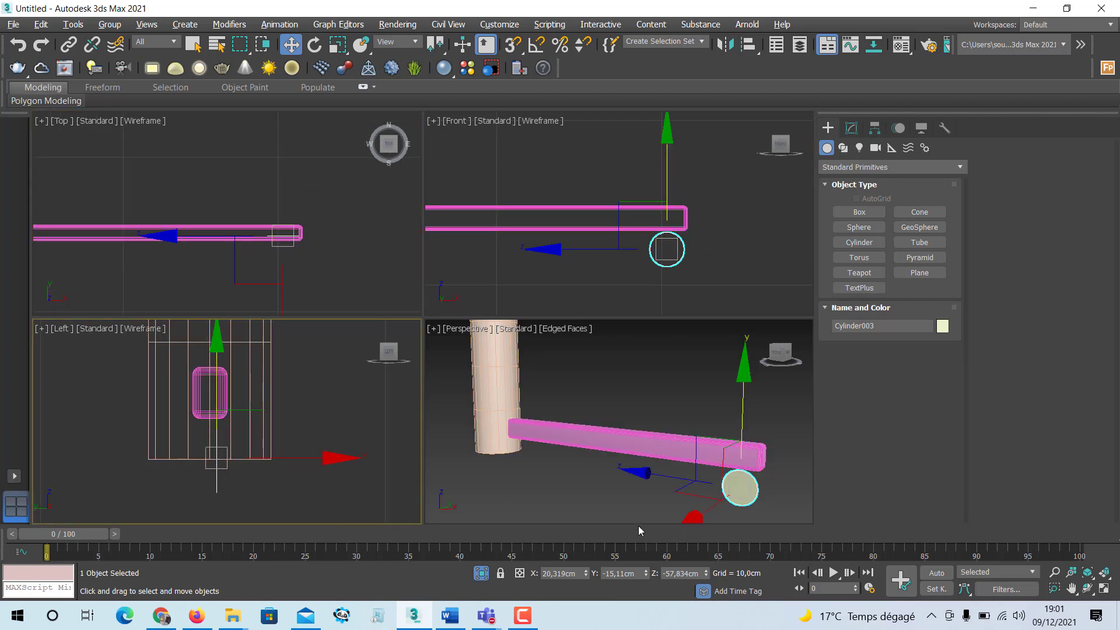
Step: Increase the flat cylinder's number of sides to 19 while viewing it maximized in the Perspective view
{"action": "middle_click", "coordinate": [687, 493]}
{"action": "middle_click_drag", "start_coordinate": [686, 493], "coordinate": [637, 425], "text": "alt"}
{"action": "key", "text": "alt+w"}
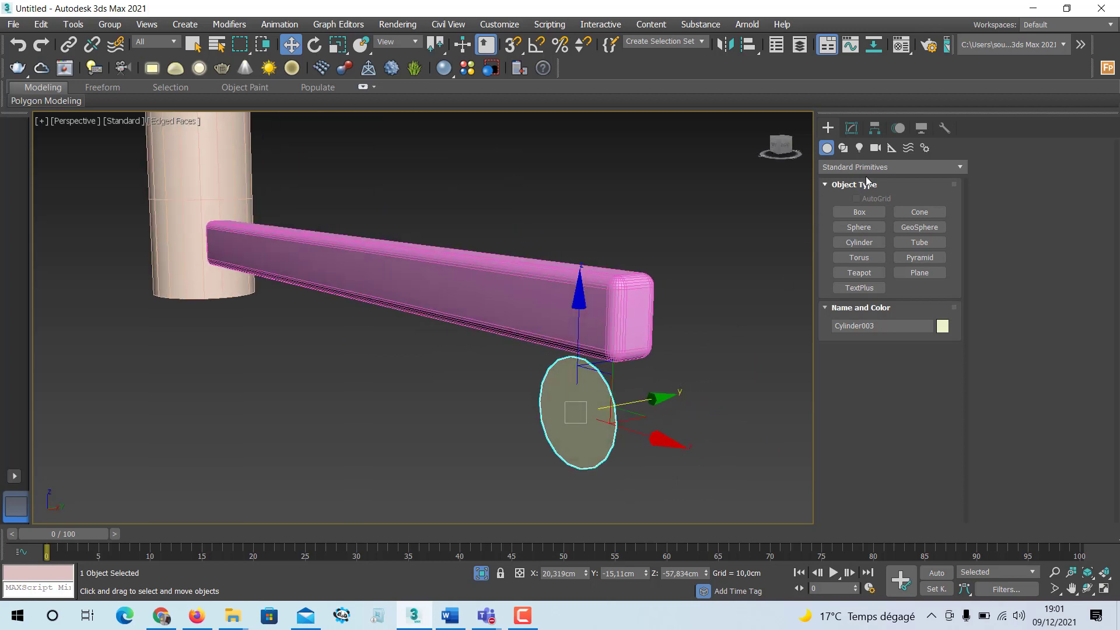
{"action": "left_click", "coordinate": [851, 127]}
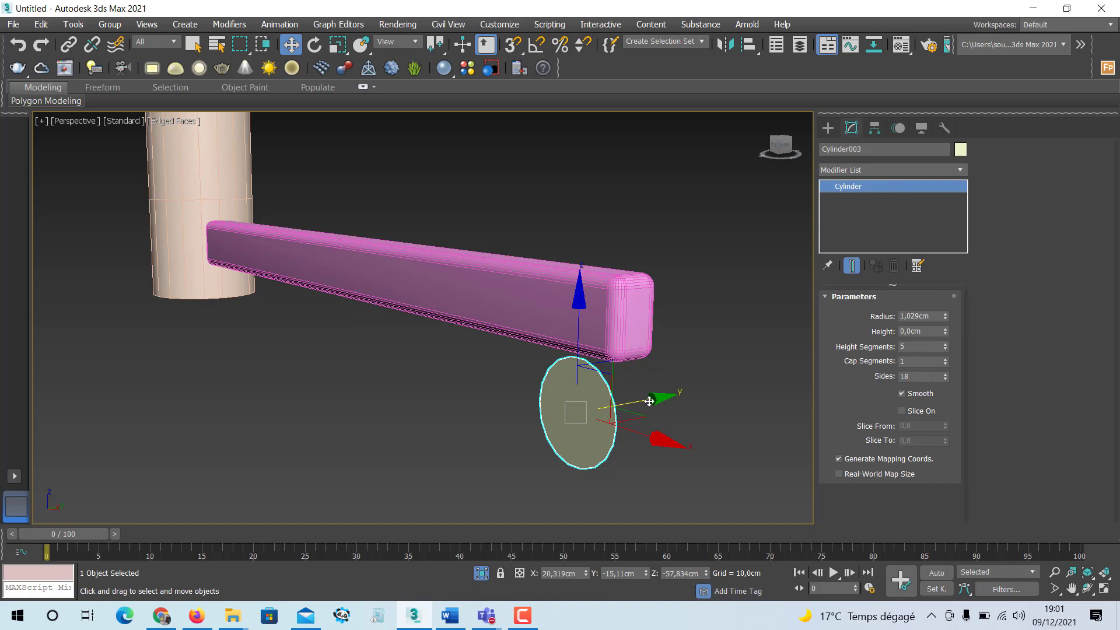
{"action": "scroll", "coordinate": [608, 394], "scroll_direction": "up", "scroll_amount": 3}
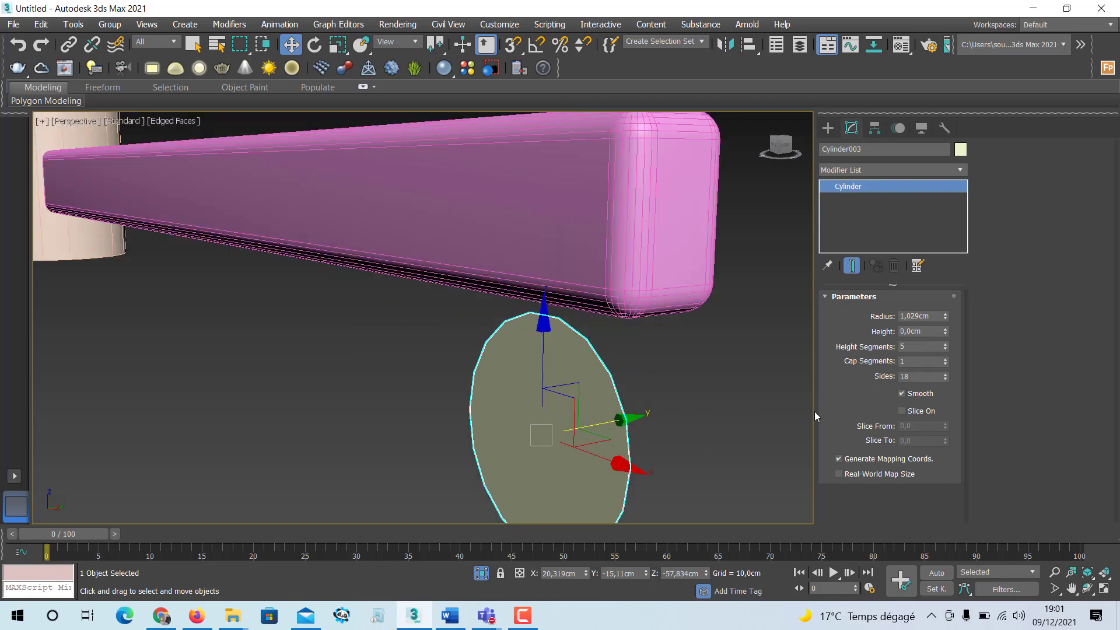
{"action": "left_click", "coordinate": [945, 373]}
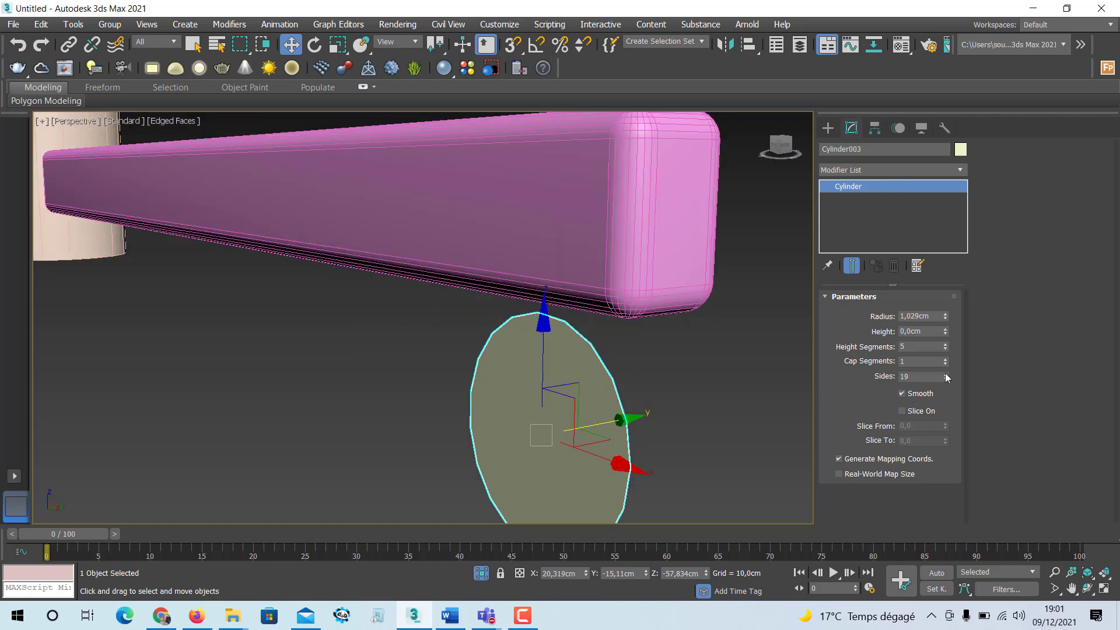
Step: Raise the number of sides of the flat cylinder beneath the pink bar to 32
{"action": "left_click", "coordinate": [945, 373]}
{"action": "left_click", "coordinate": [945, 374]}
{"action": "left_click", "coordinate": [945, 373]}
{"action": "left_click", "coordinate": [944, 373]}
{"action": "left_click", "coordinate": [945, 373]}
{"action": "left_click", "coordinate": [945, 373]}
{"action": "left_click", "coordinate": [944, 374]}
{"action": "left_click", "coordinate": [945, 373]}
{"action": "left_click", "coordinate": [945, 374]}
{"action": "left_click", "coordinate": [945, 373]}
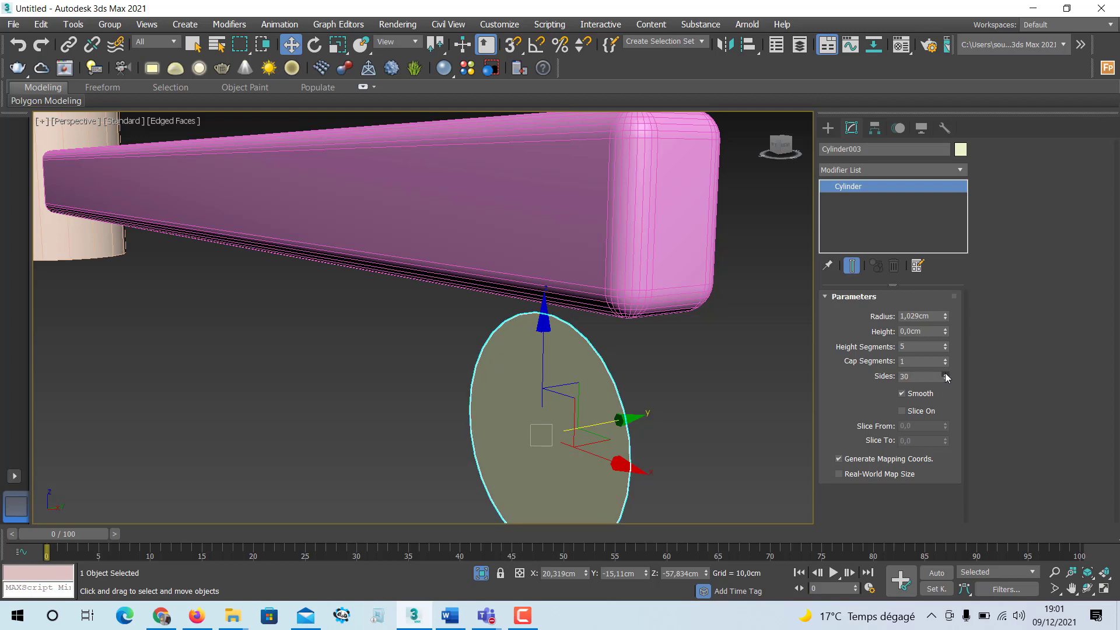
{"action": "left_click", "coordinate": [945, 373]}
{"action": "left_click", "coordinate": [945, 373]}
Step: Give the cylinder a height of about 0.305 cm and set its height segments to 2
{"action": "left_click_drag", "start_coordinate": [946, 332], "coordinate": [946, 328]}
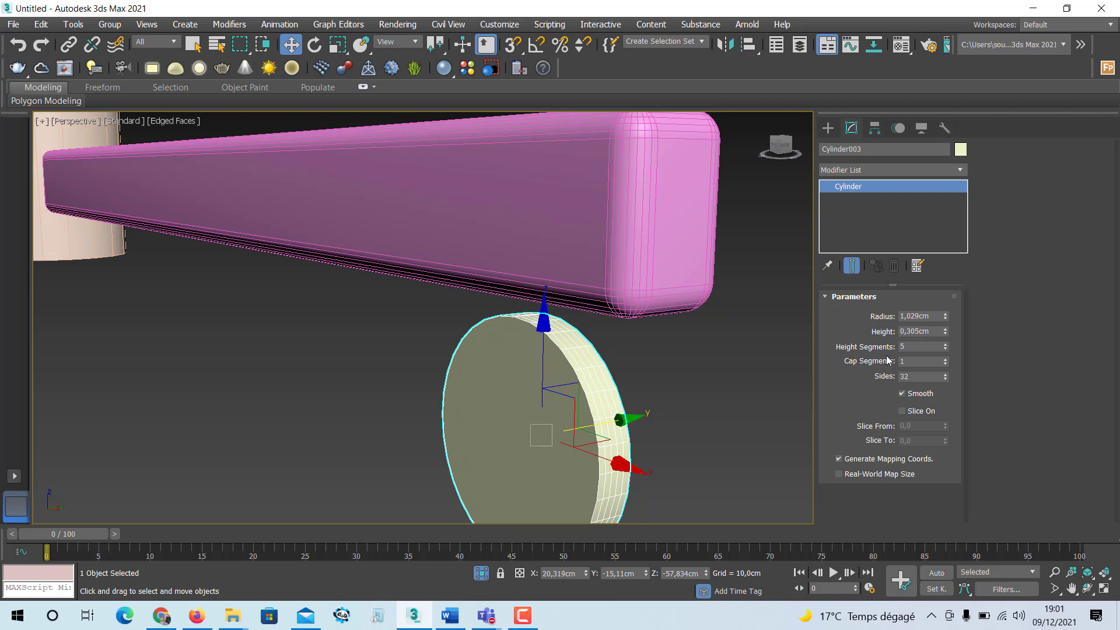
{"action": "left_click", "coordinate": [946, 345]}
{"action": "left_click", "coordinate": [945, 349]}
{"action": "left_click", "coordinate": [944, 349]}
{"action": "left_click", "coordinate": [945, 348]}
{"action": "left_click", "coordinate": [944, 349]}
{"action": "middle_click_drag", "start_coordinate": [592, 382], "coordinate": [578, 359]}
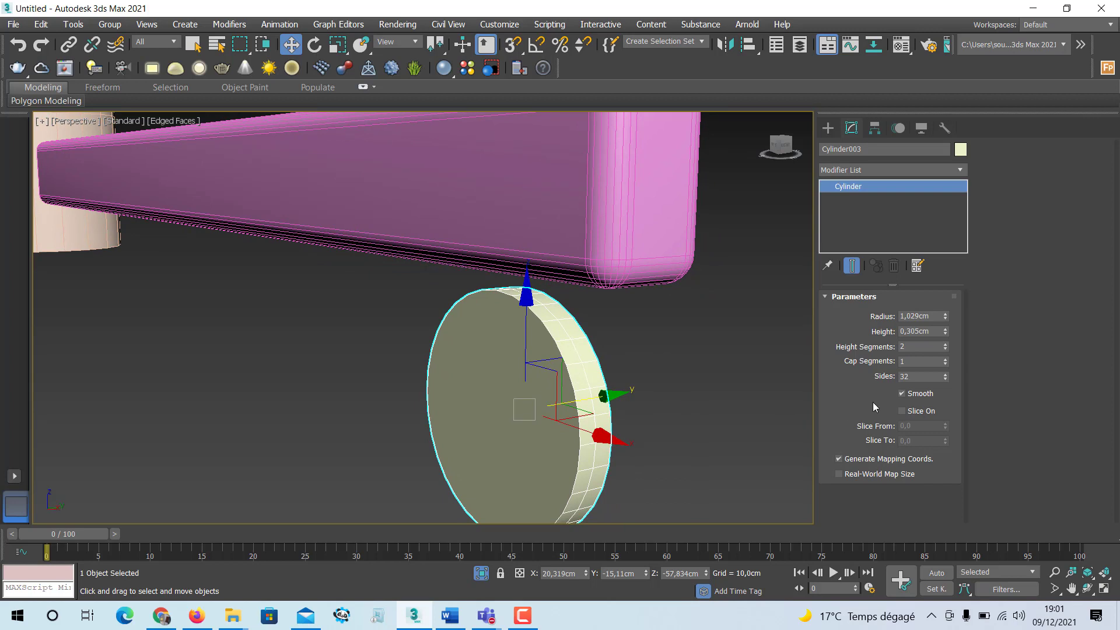
Step: Set the cylinder's radius to 1 cm and its cap segments to 3
{"action": "double_click", "coordinate": [927, 316]}
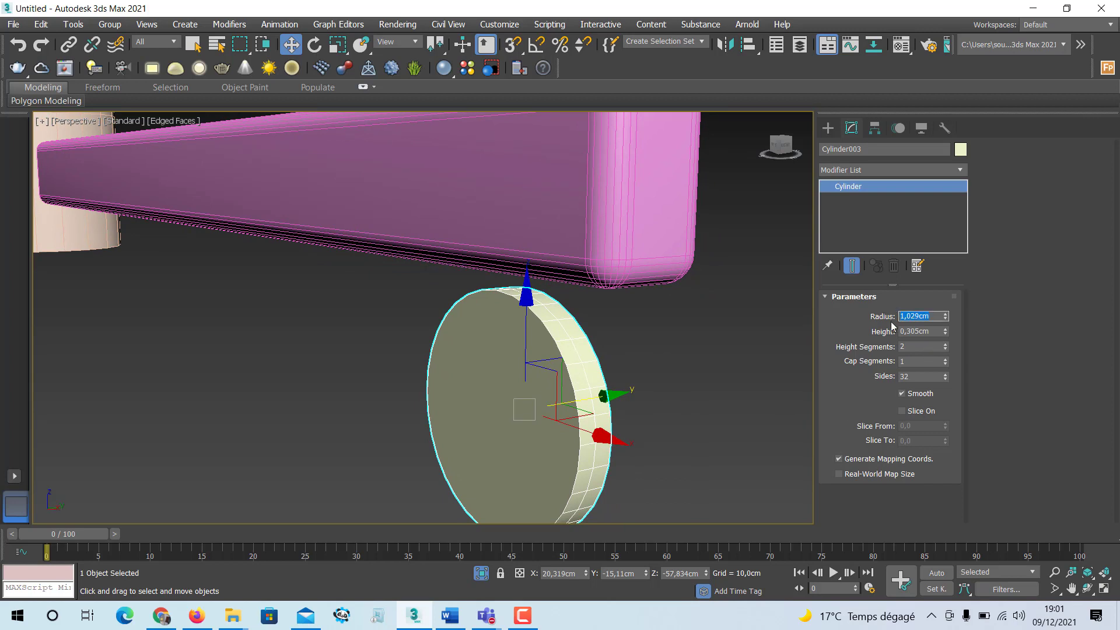
{"action": "key", "text": "Return"}
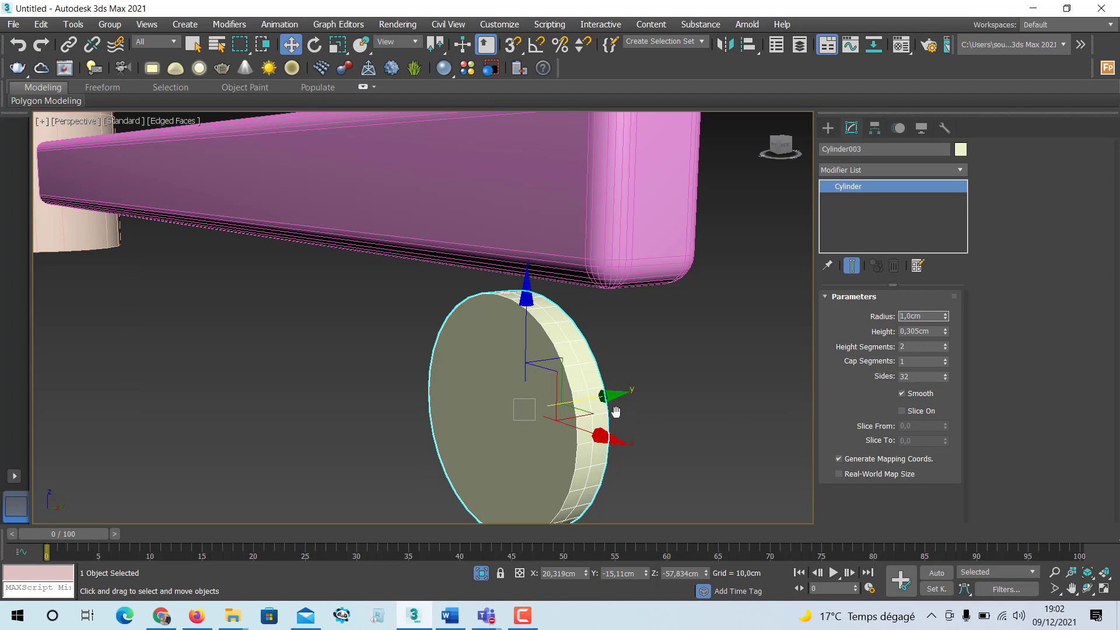
{"action": "middle_click_drag", "start_coordinate": [616, 412], "coordinate": [628, 401], "text": "alt"}
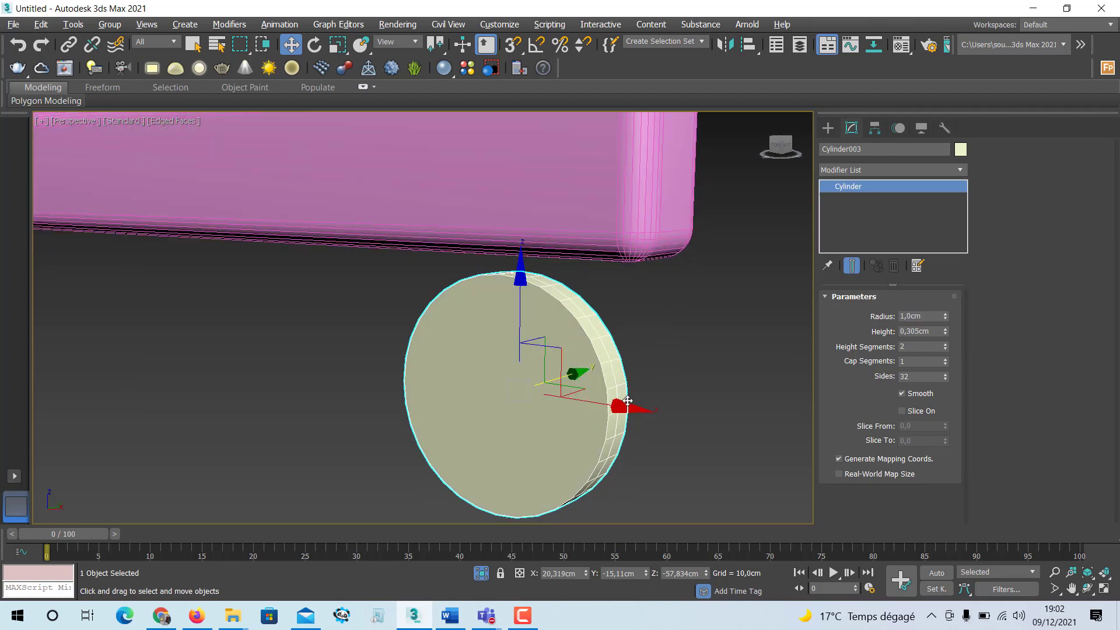
{"action": "left_click", "coordinate": [944, 358]}
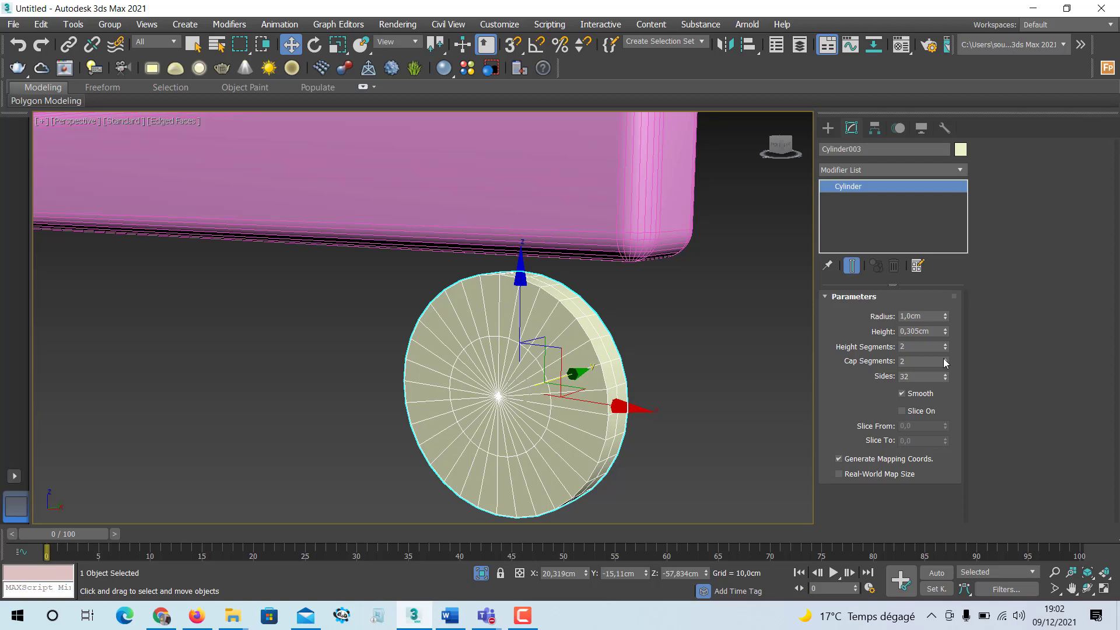
{"action": "left_click", "coordinate": [943, 358]}
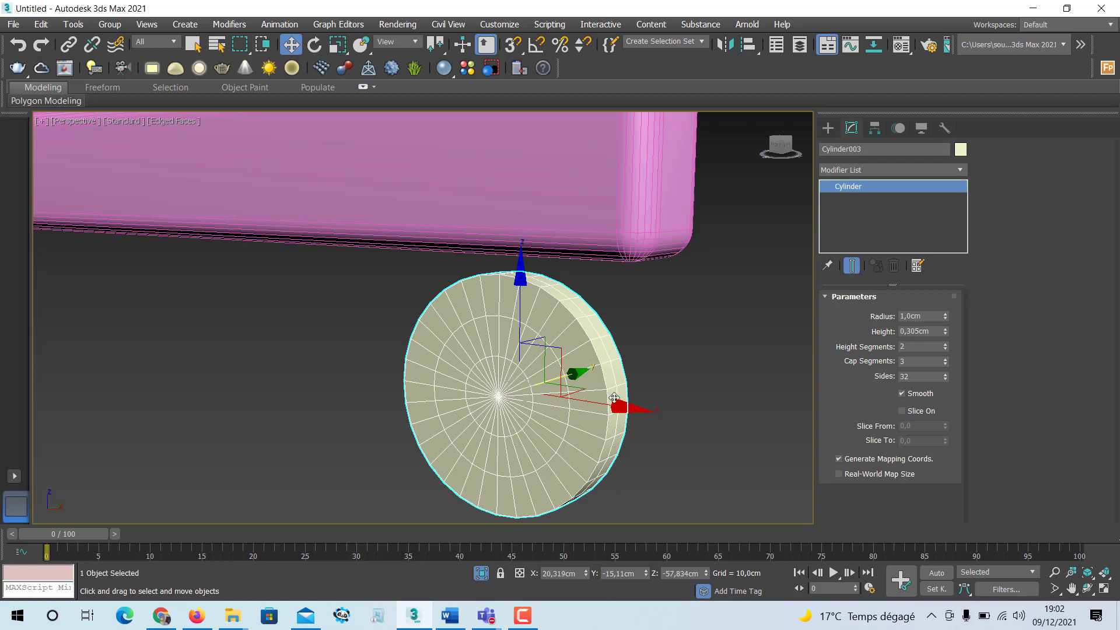
Step: Clone the disc as a single instance placed about 6.6 cm away along the Y axis
{"action": "right_click", "coordinate": [534, 383]}
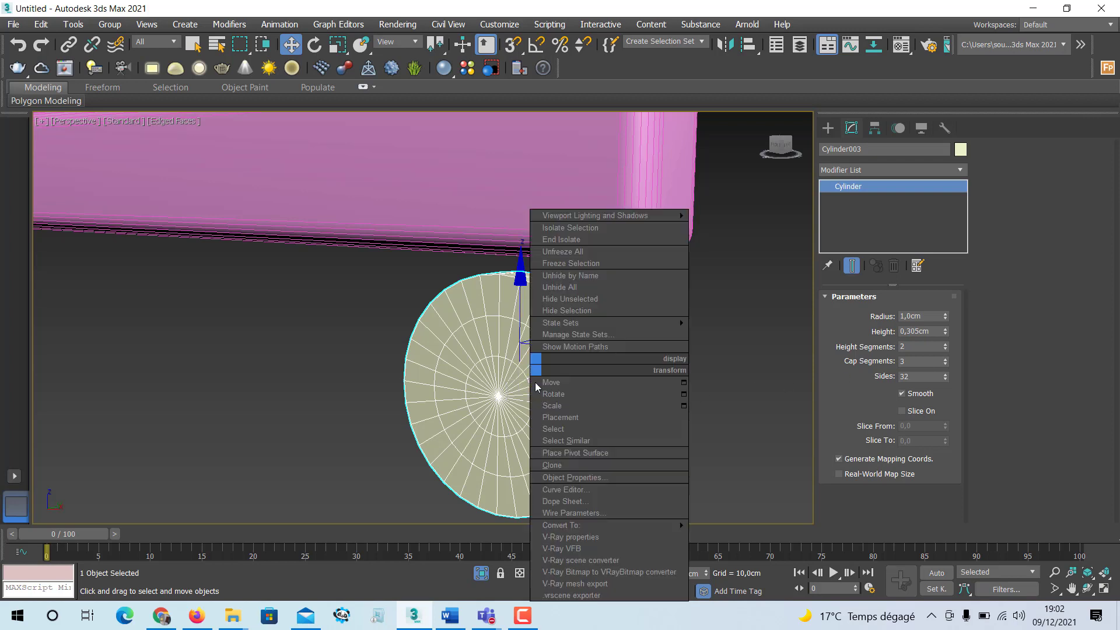
{"action": "left_click", "coordinate": [599, 395]}
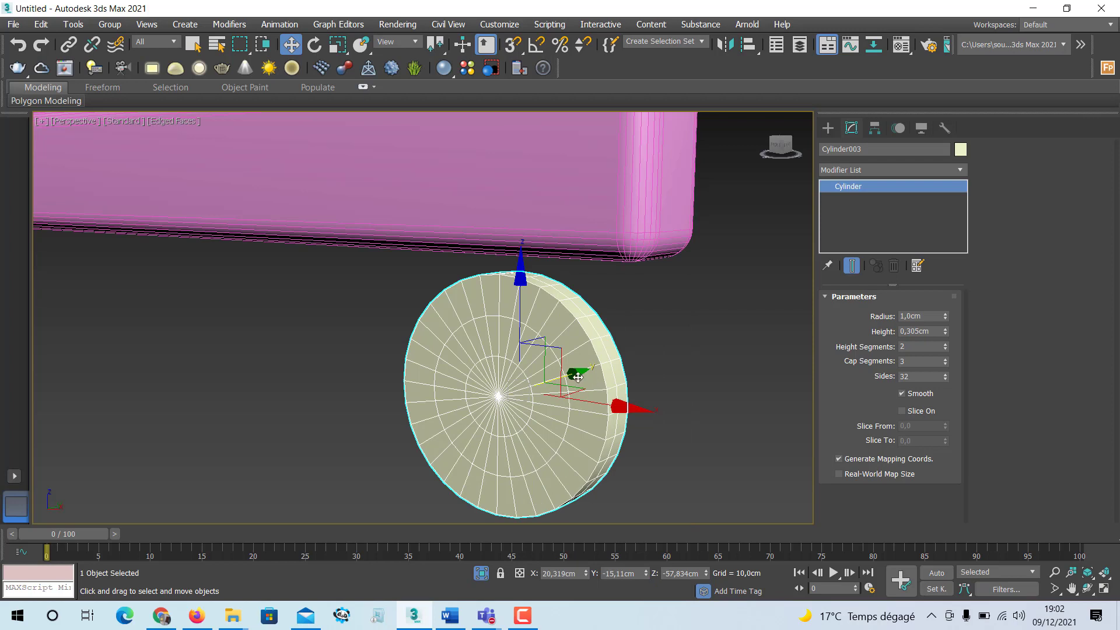
{"action": "mouse_move", "coordinate": [575, 375]}
{"action": "left_mouse_down", "text": "shift"}
{"action": "mouse_move", "coordinate": [787, 299]}
{"action": "mouse_move", "coordinate": [756, 352]}
{"action": "left_mouse_up", "text": "shift"}
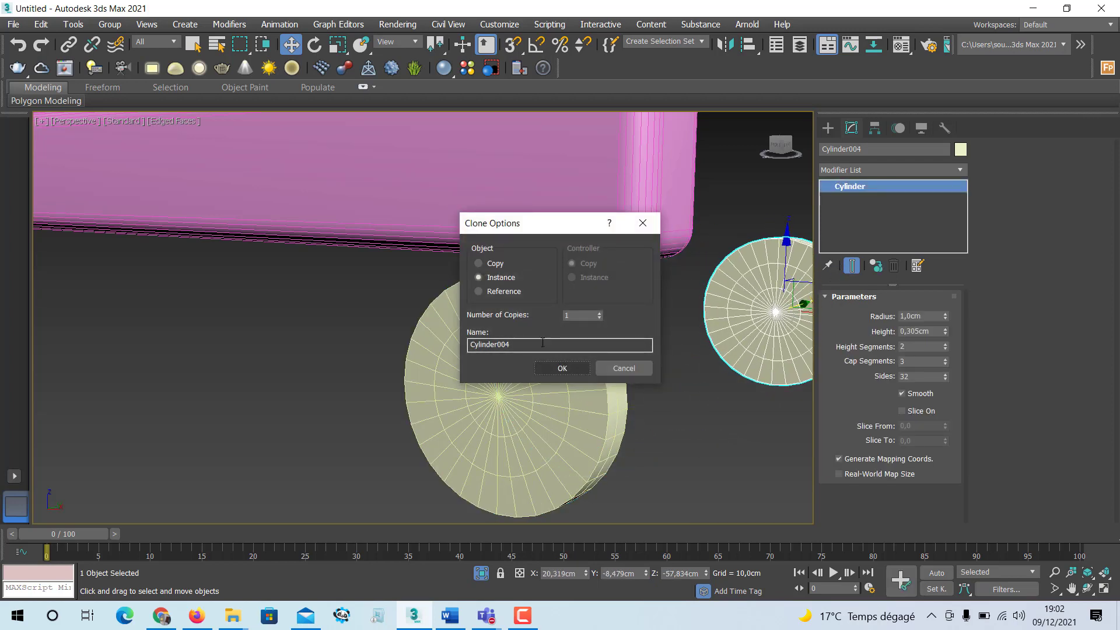
{"action": "left_click", "coordinate": [563, 367]}
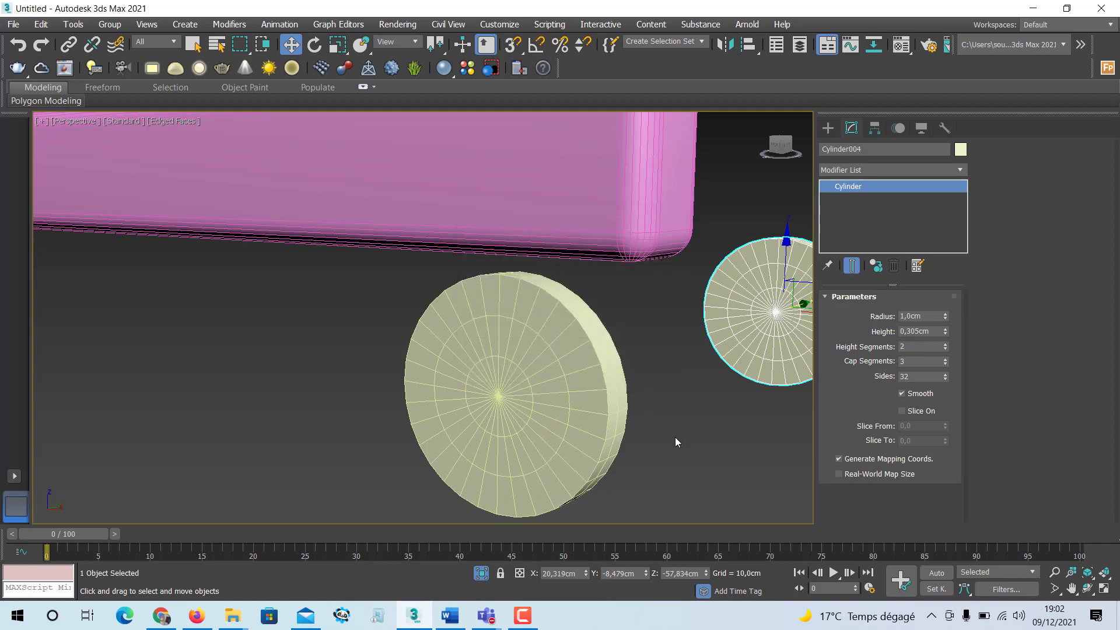
Step: Select the original disc beneath the bar and convert it to an Editable Poly
{"action": "left_click", "coordinate": [675, 442]}
{"action": "left_click", "coordinate": [544, 417]}
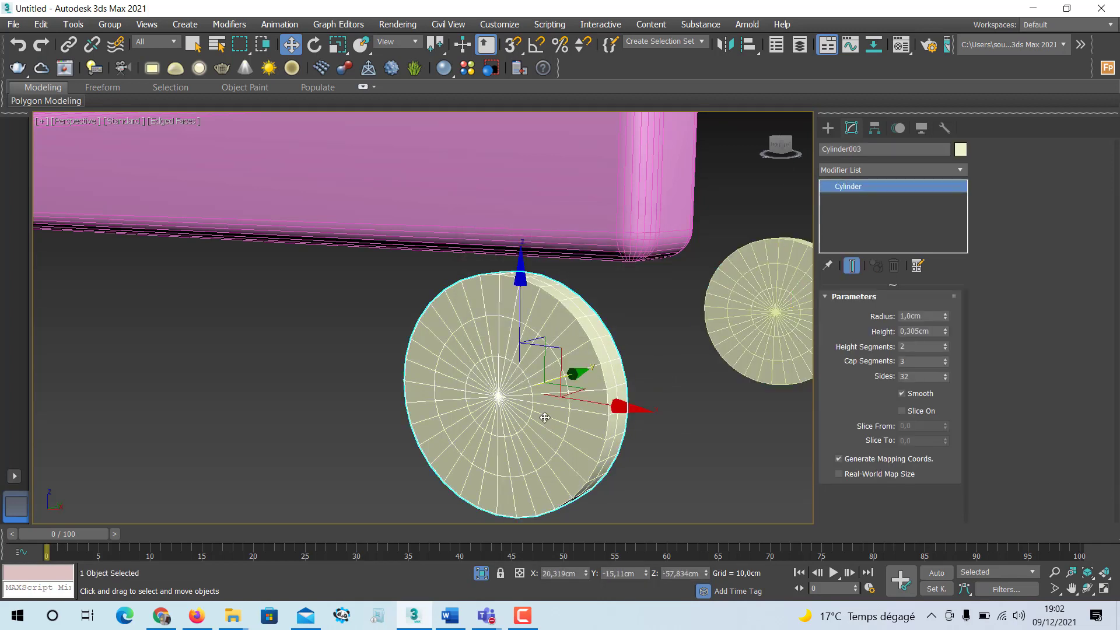
{"action": "right_click", "coordinate": [513, 402]}
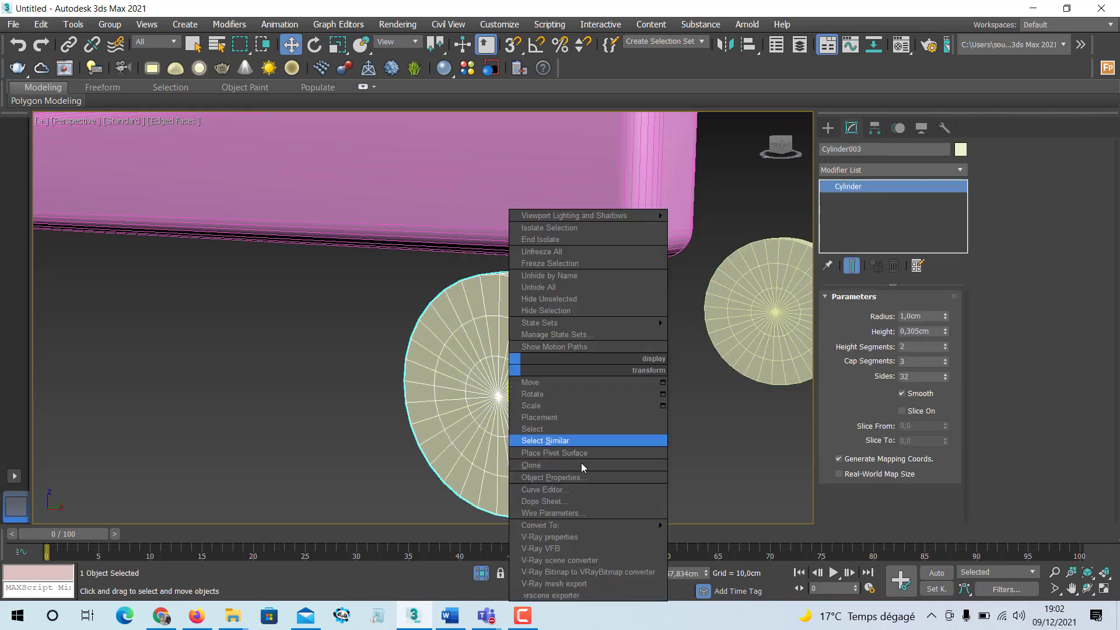
{"action": "mouse_move", "coordinate": [641, 525]}
{"action": "left_click", "coordinate": [692, 537]}
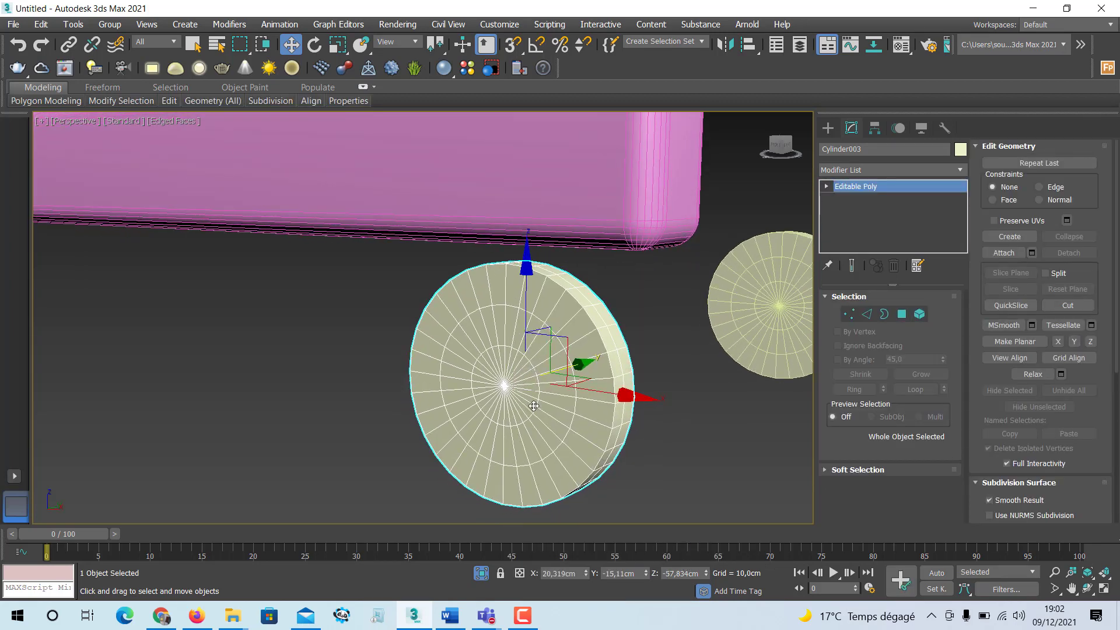
Step: Switch the converted disc to vertex editing and enable Use Soft Selection
{"action": "scroll", "coordinate": [534, 405], "scroll_direction": "up", "scroll_amount": 2}
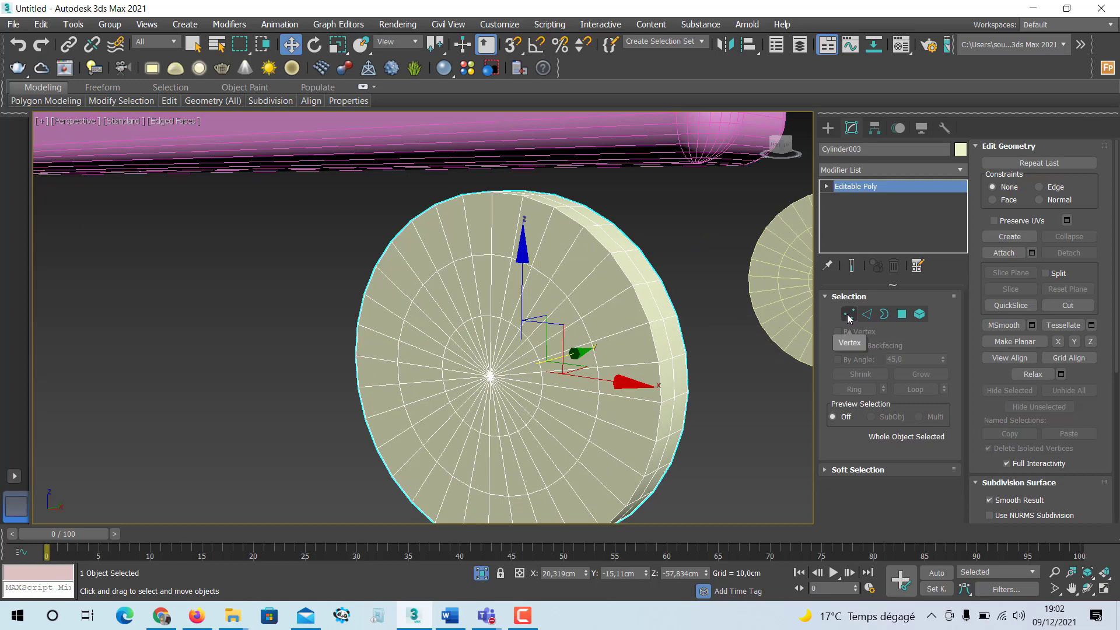
{"action": "left_click", "coordinate": [848, 315]}
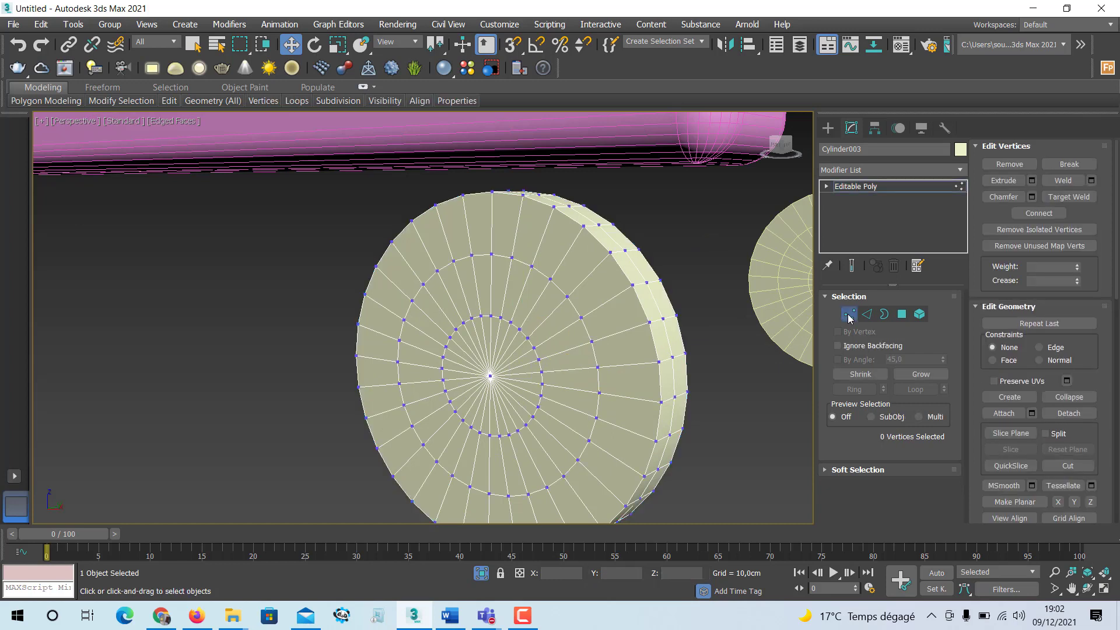
{"action": "left_click", "coordinate": [824, 470]}
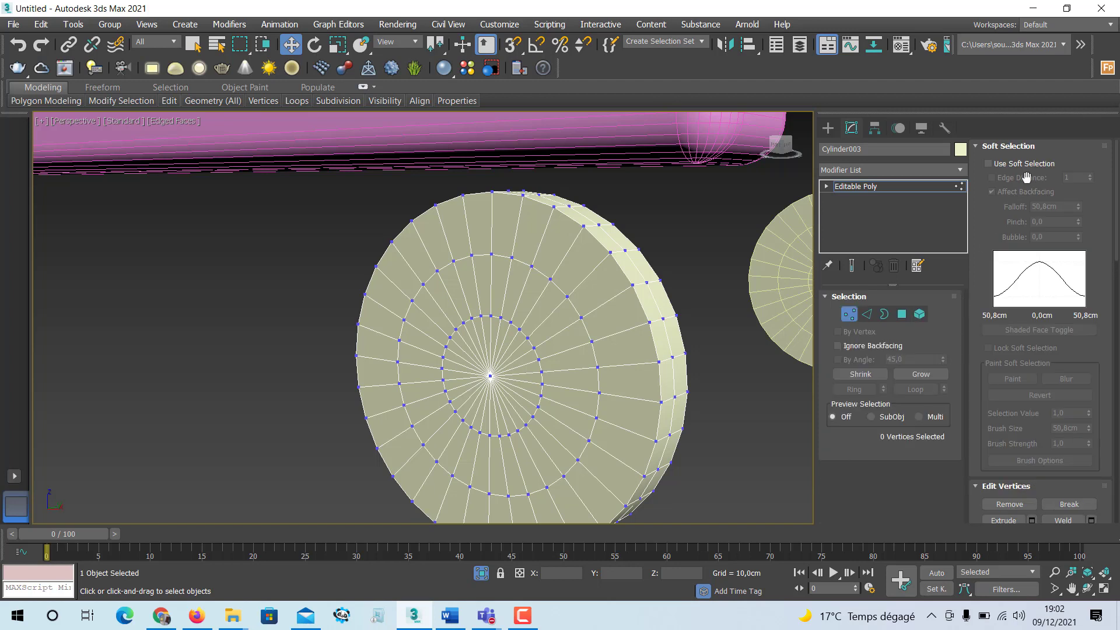
{"action": "left_click", "coordinate": [986, 164]}
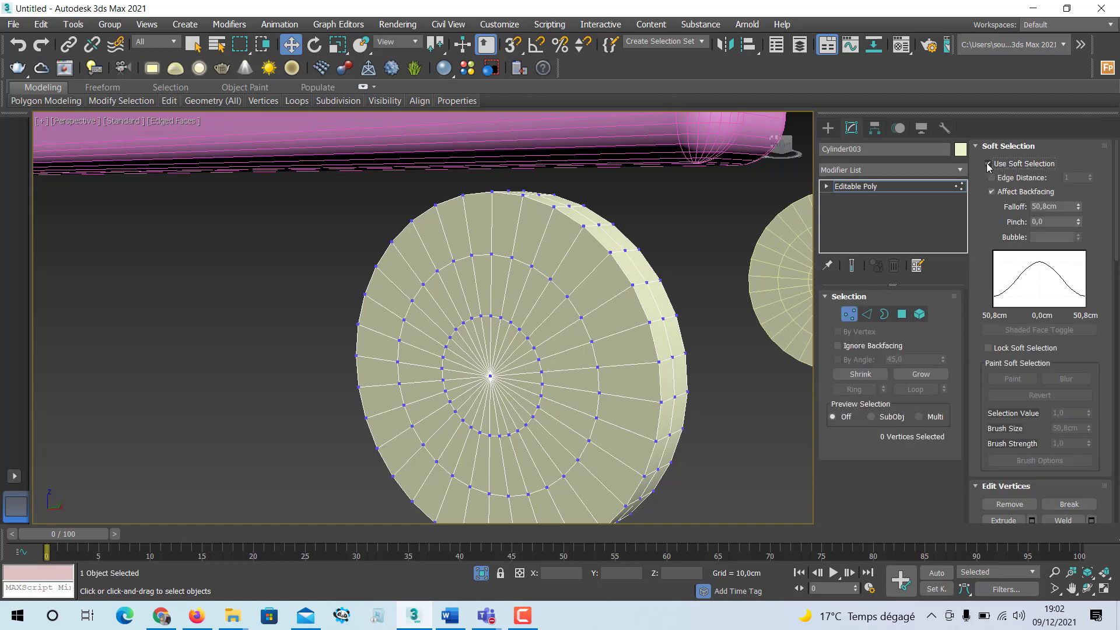
Step: Try to pull vertices of the disc's front cap along the Y axis with soft selection on
{"action": "left_click", "coordinate": [489, 377]}
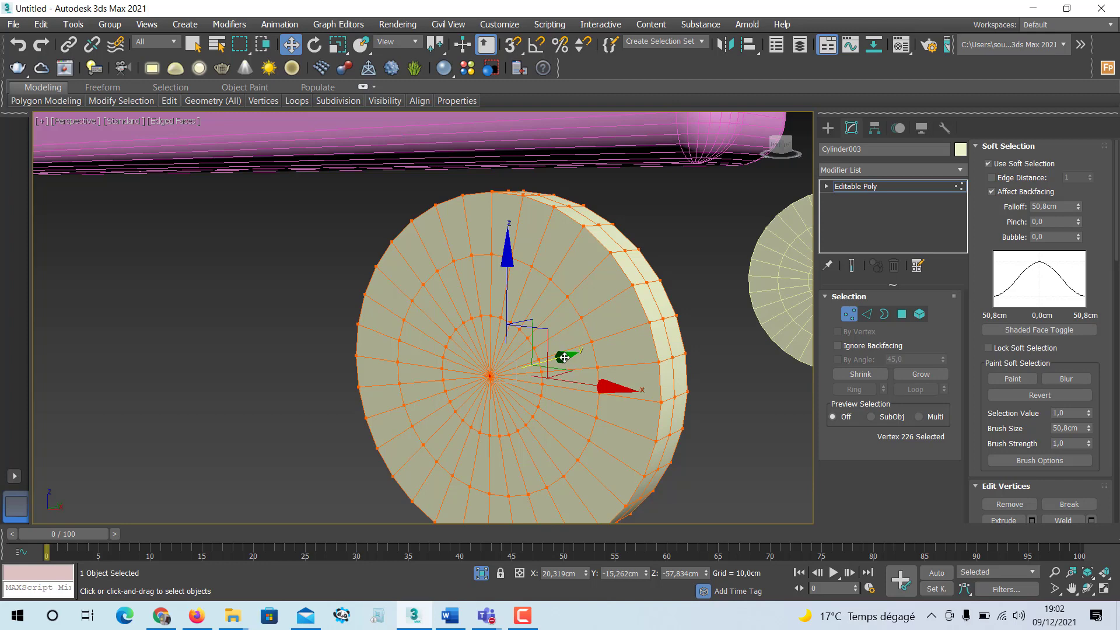
{"action": "left_click_drag", "start_coordinate": [551, 362], "coordinate": [540, 366]}
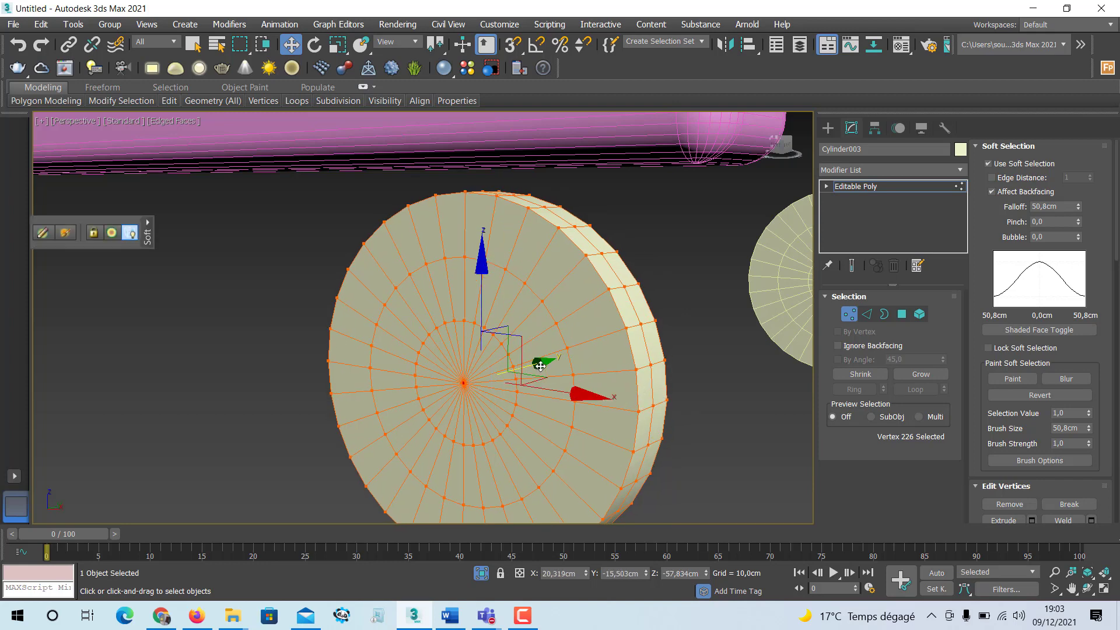
{"action": "right_click", "coordinate": [540, 367]}
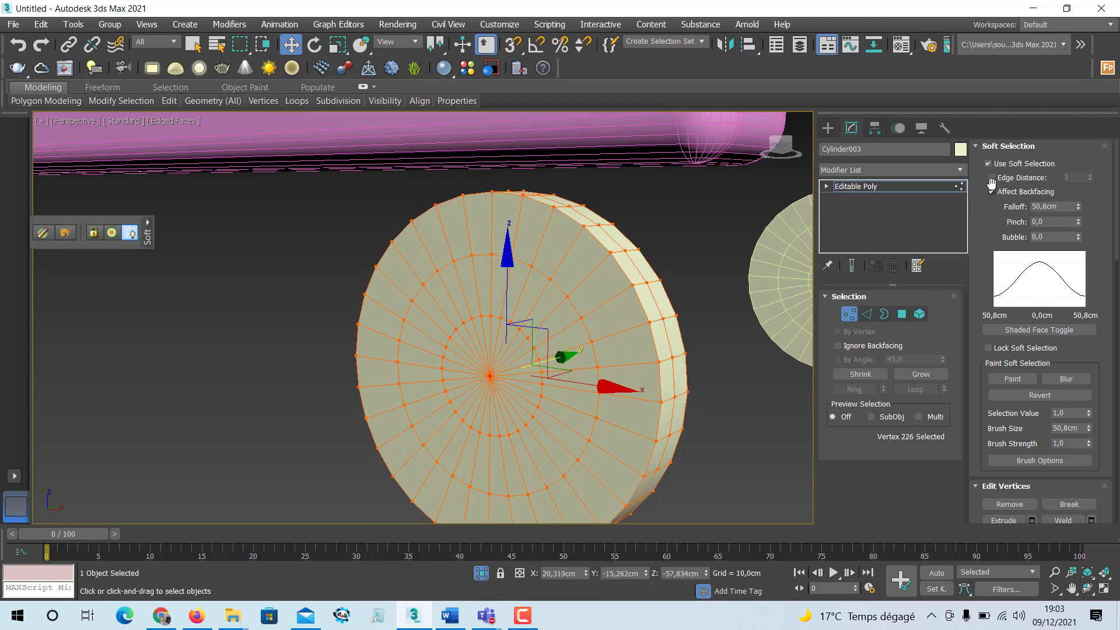
{"action": "middle_click_drag", "start_coordinate": [549, 385], "coordinate": [517, 379]}
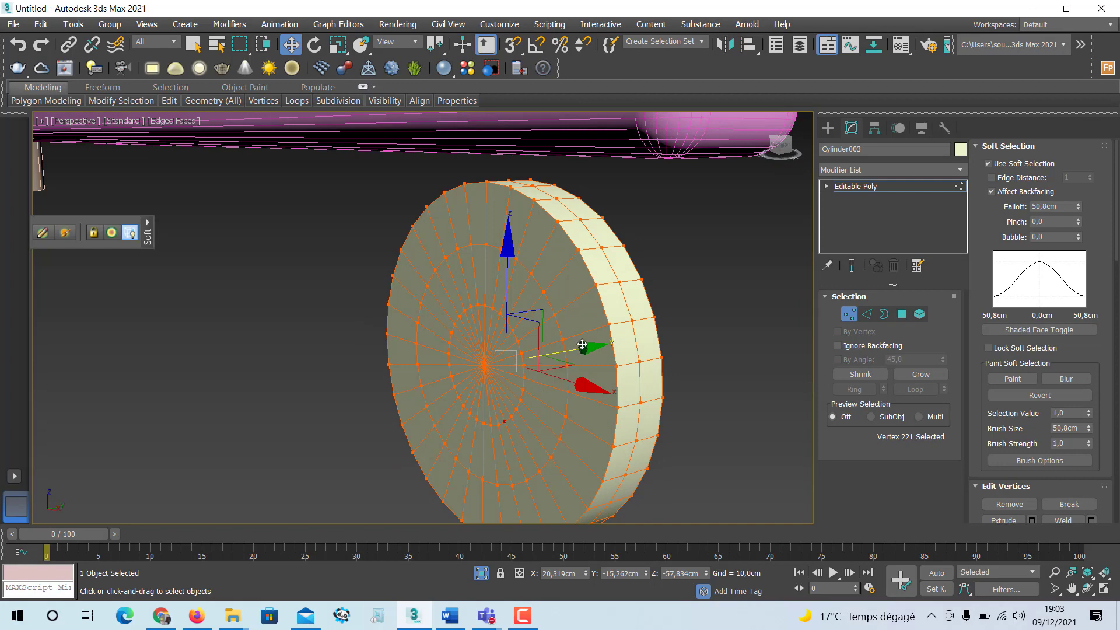
{"action": "left_click_drag", "start_coordinate": [583, 347], "coordinate": [571, 349]}
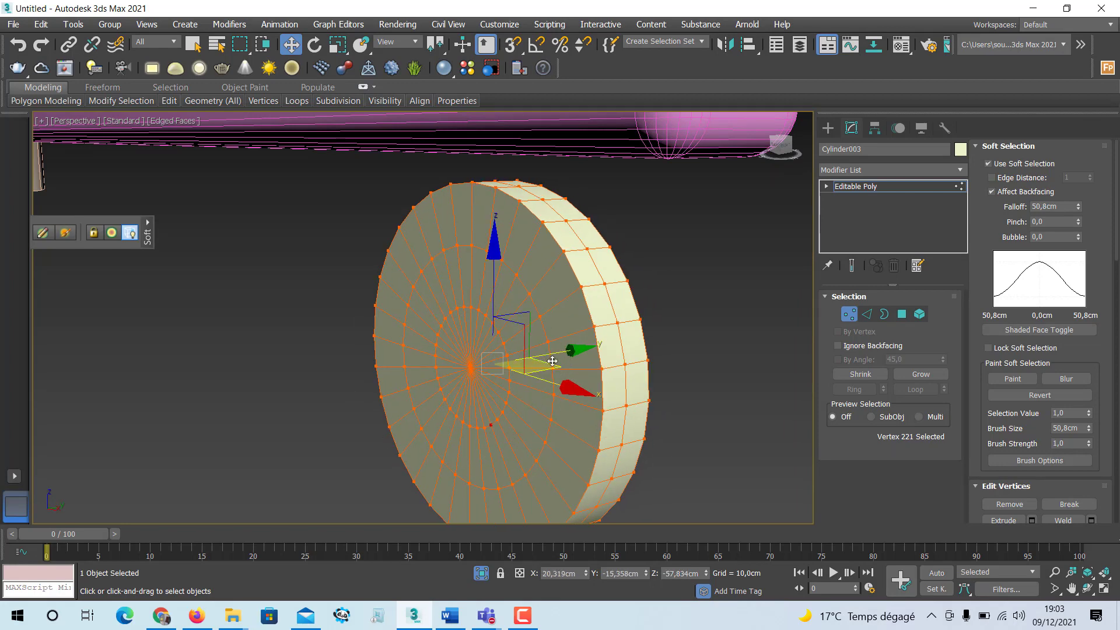
{"action": "key", "text": "ctrl+z"}
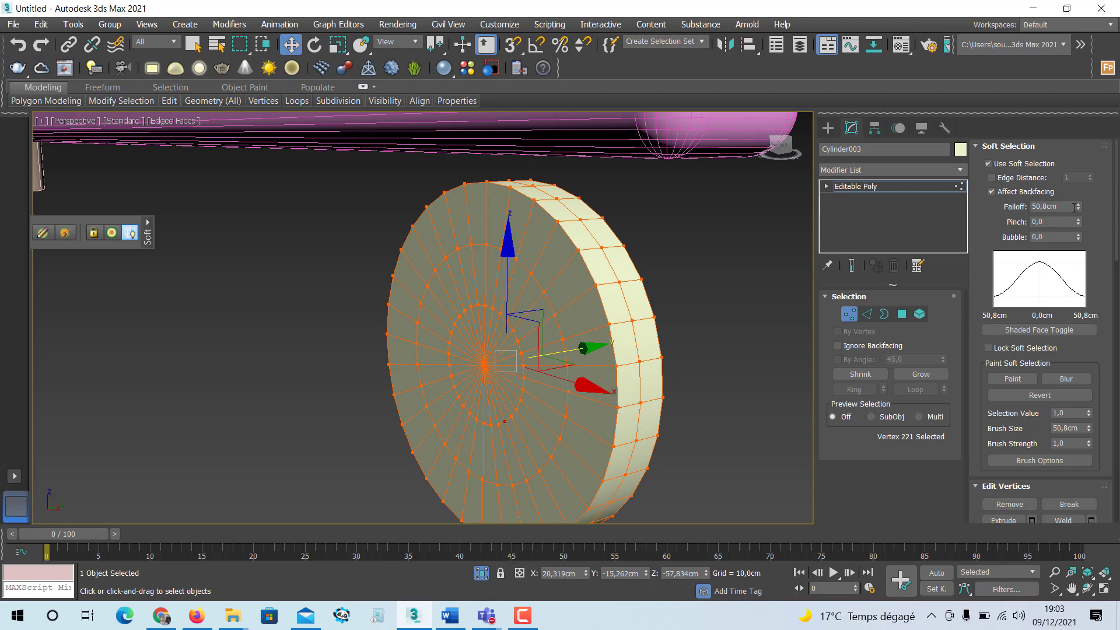
Step: Reduce the soft selection falloff to 0.33 cm around the selected inner-ring vertex
{"action": "left_click_drag", "start_coordinate": [1078, 209], "coordinate": [1078, 275]}
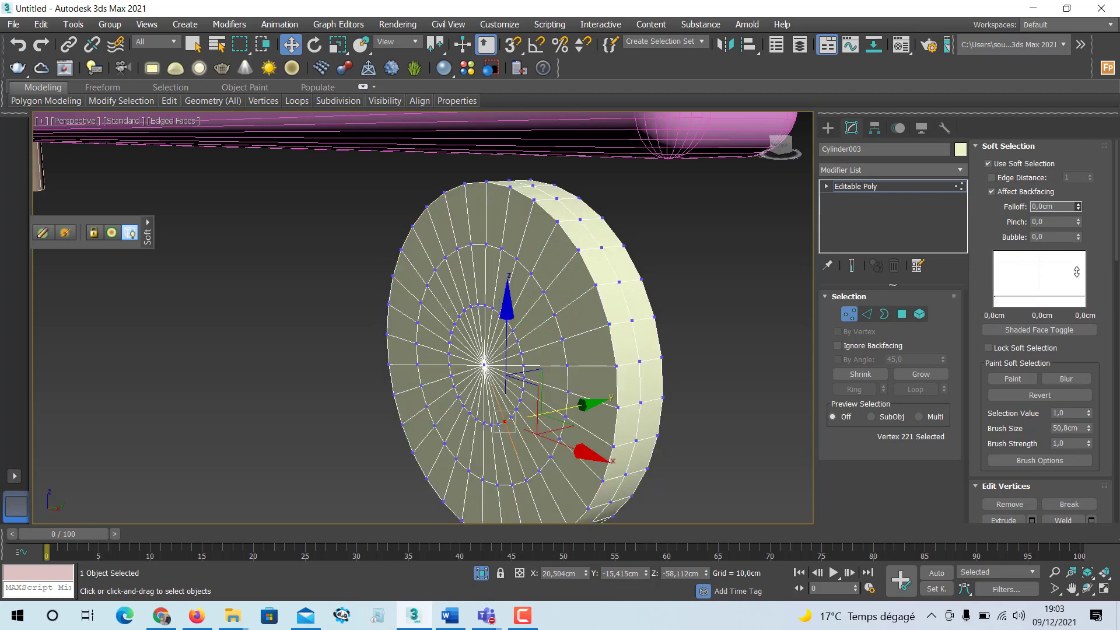
{"action": "left_click", "coordinate": [1077, 204]}
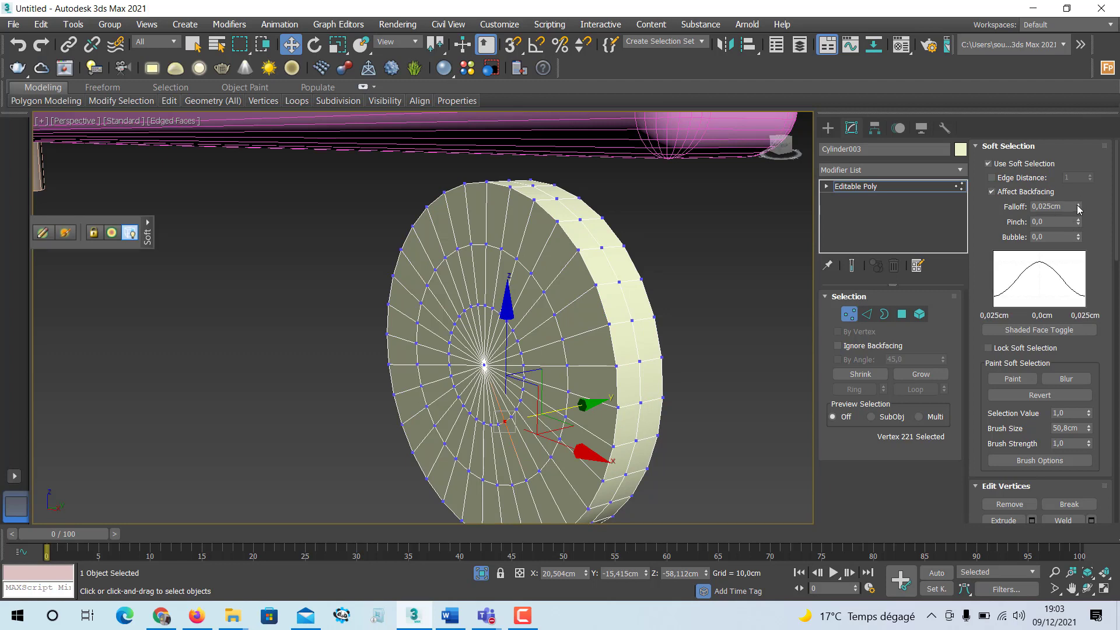
{"action": "left_click", "coordinate": [1077, 205]}
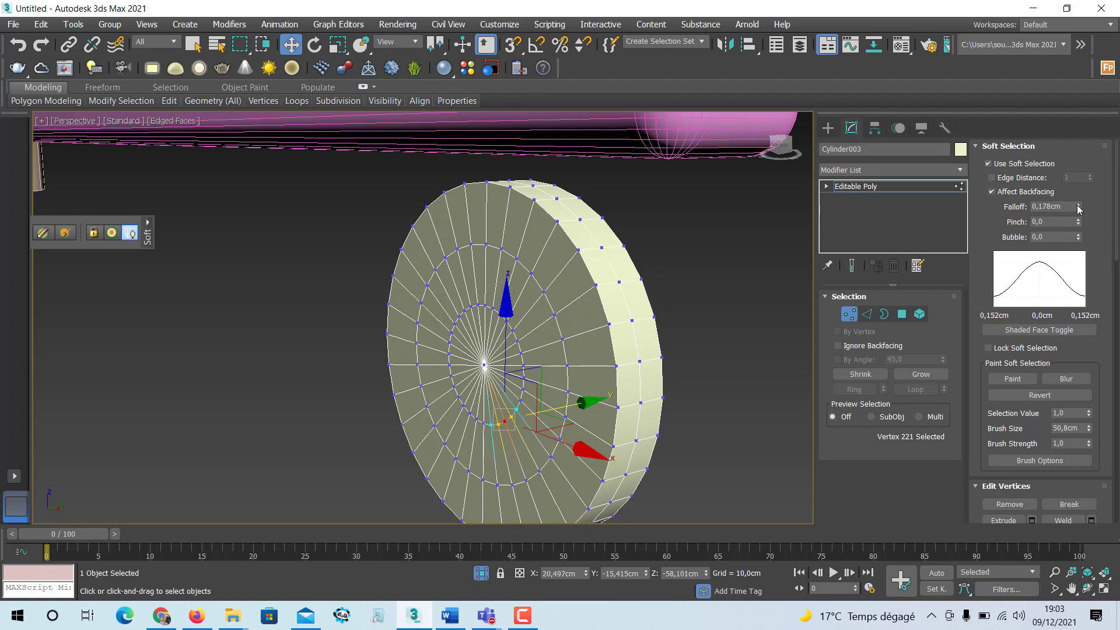
{"action": "left_click", "coordinate": [1078, 204]}
{"action": "left_click", "coordinate": [1078, 204]}
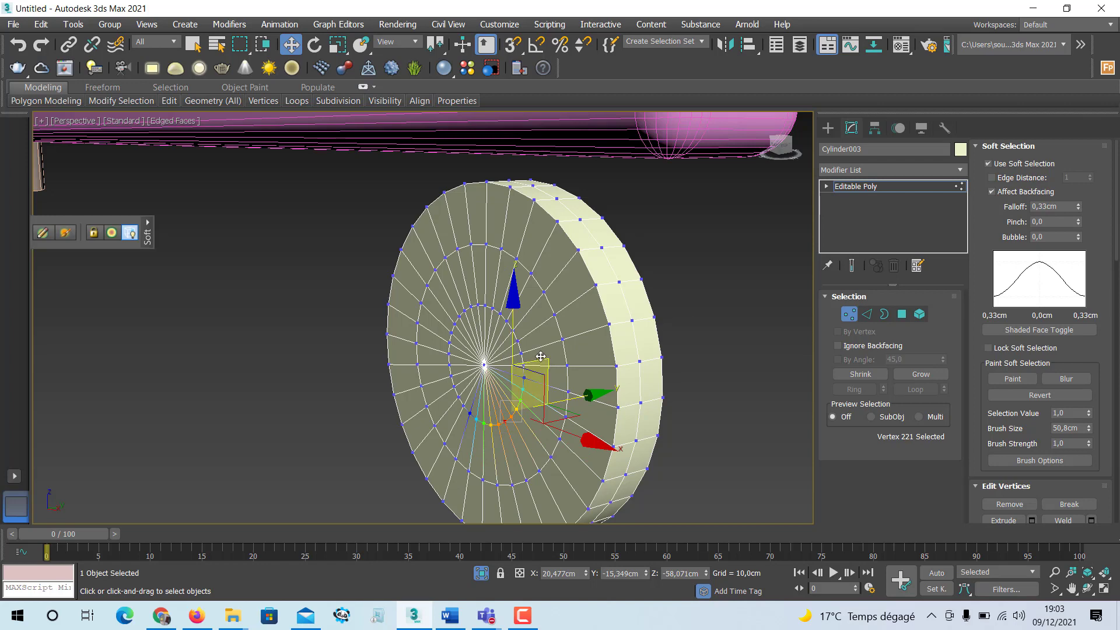
Step: Show all four viewports and isolate the disc from the rest of the scene
{"action": "mouse_move", "coordinate": [545, 357]}
{"action": "middle_mouse_down", "text": "alt"}
{"action": "mouse_move", "coordinate": [583, 347]}
{"action": "mouse_move", "coordinate": [543, 349]}
{"action": "middle_mouse_up", "text": "alt"}
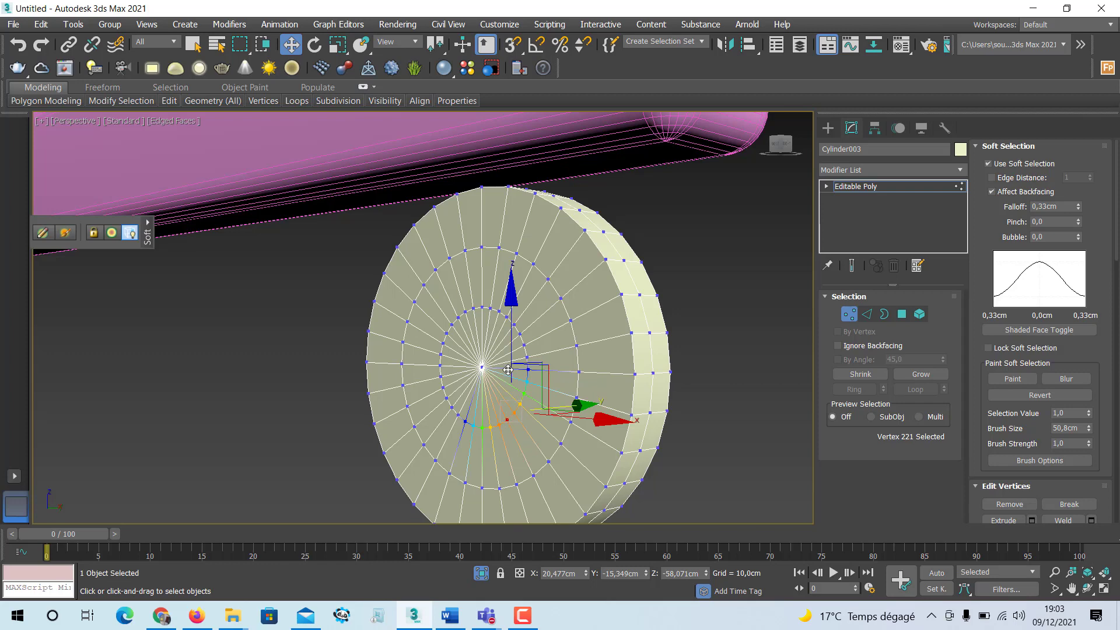
{"action": "key", "text": "alt+w"}
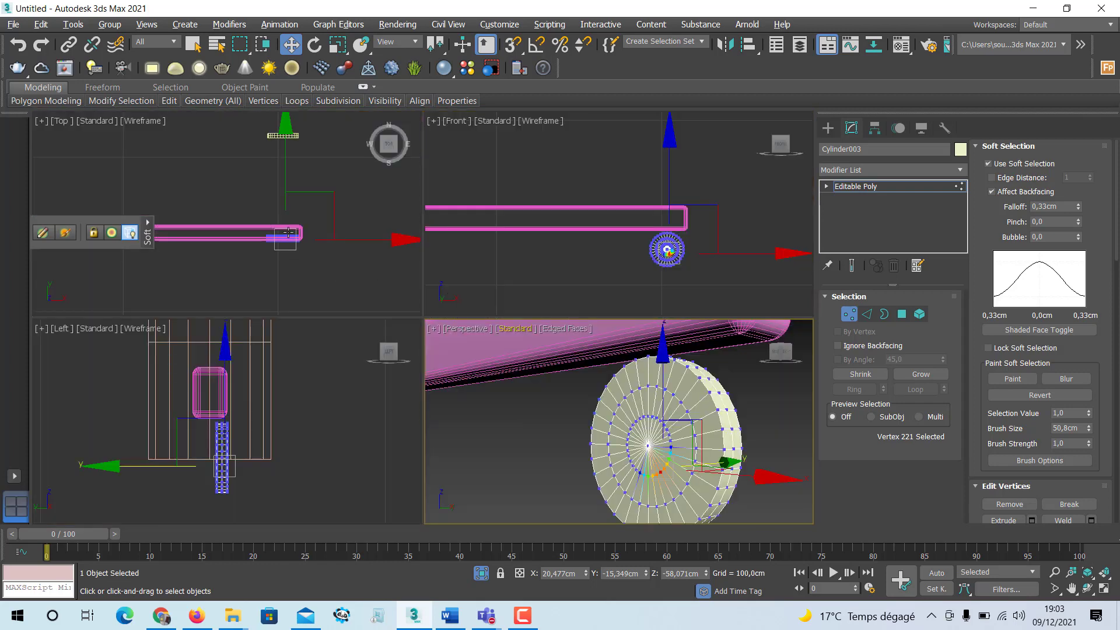
{"action": "left_click", "coordinate": [481, 573]}
{"action": "left_click", "coordinate": [481, 575]}
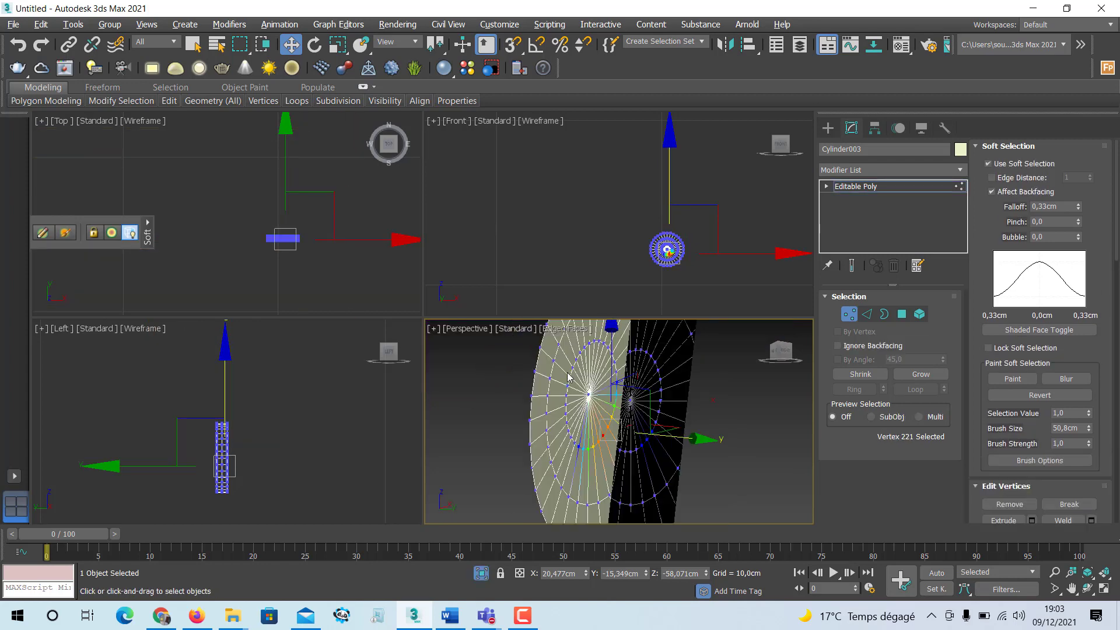
Step: Enable Ignore Backfacing and select the front cap's centre vertex and innermost ring in the Front view
{"action": "scroll", "coordinate": [667, 250], "scroll_direction": "up", "scroll_amount": 10}
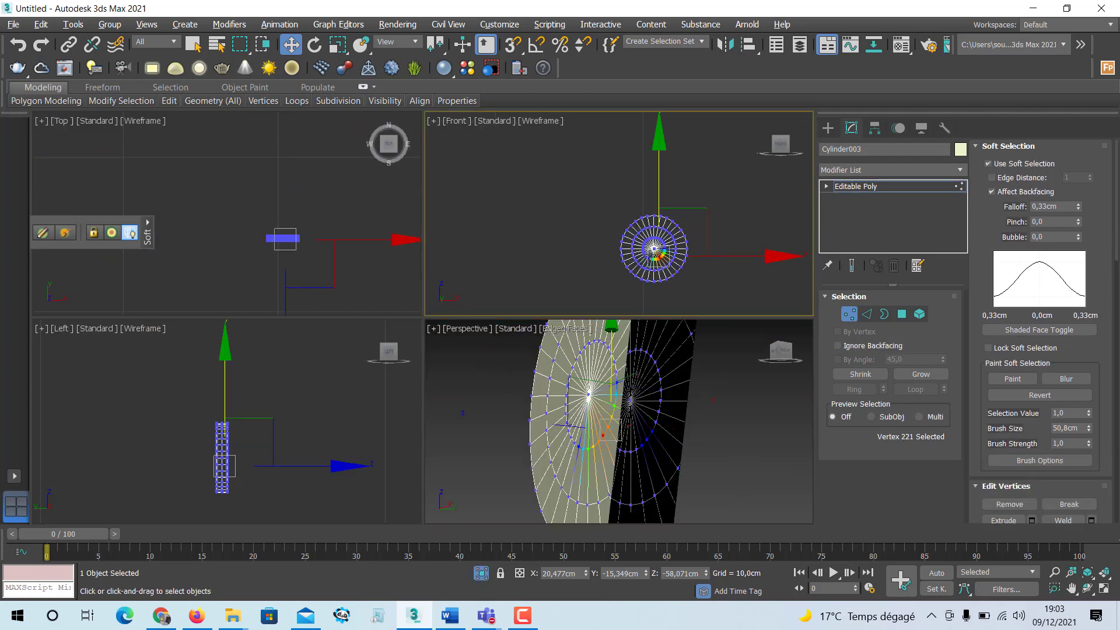
{"action": "middle_click_drag", "start_coordinate": [628, 268], "coordinate": [585, 221]}
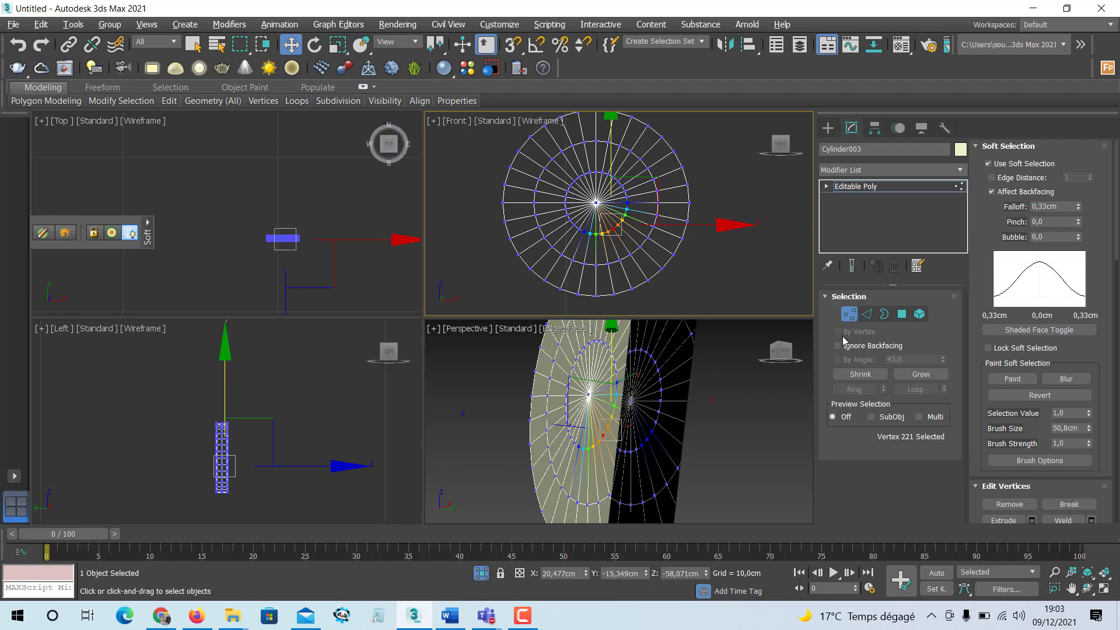
{"action": "left_click", "coordinate": [840, 345]}
{"action": "left_click_drag", "start_coordinate": [562, 163], "coordinate": [633, 248]}
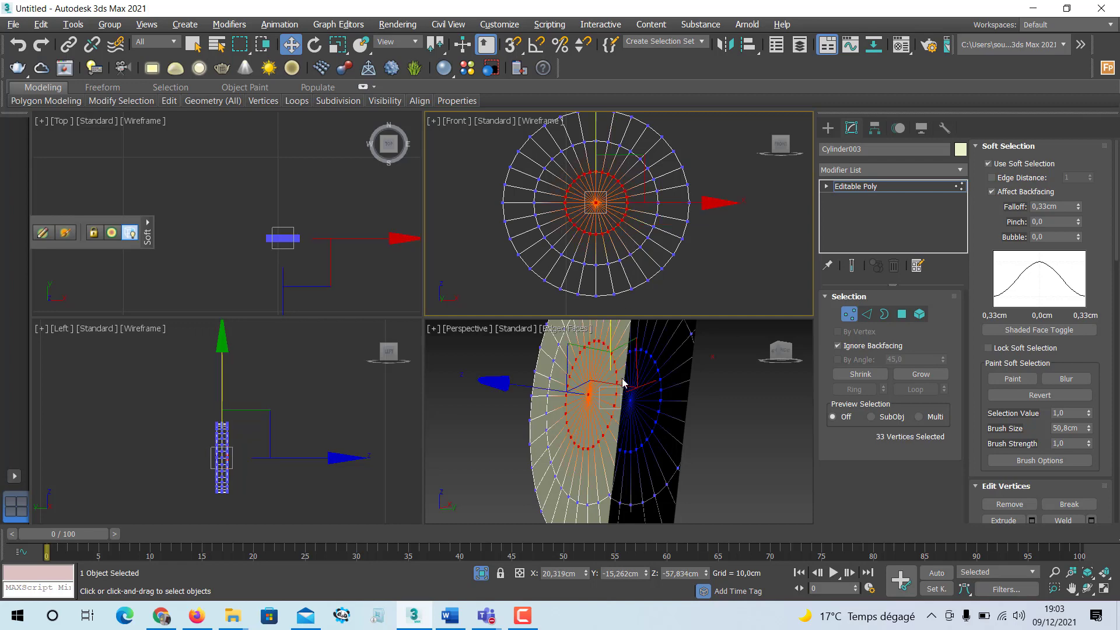
Step: Try to pull the selected front-cap vertices outward along the Y axis and undo the move
{"action": "middle_click_drag", "start_coordinate": [622, 382], "coordinate": [729, 397], "text": "alt"}
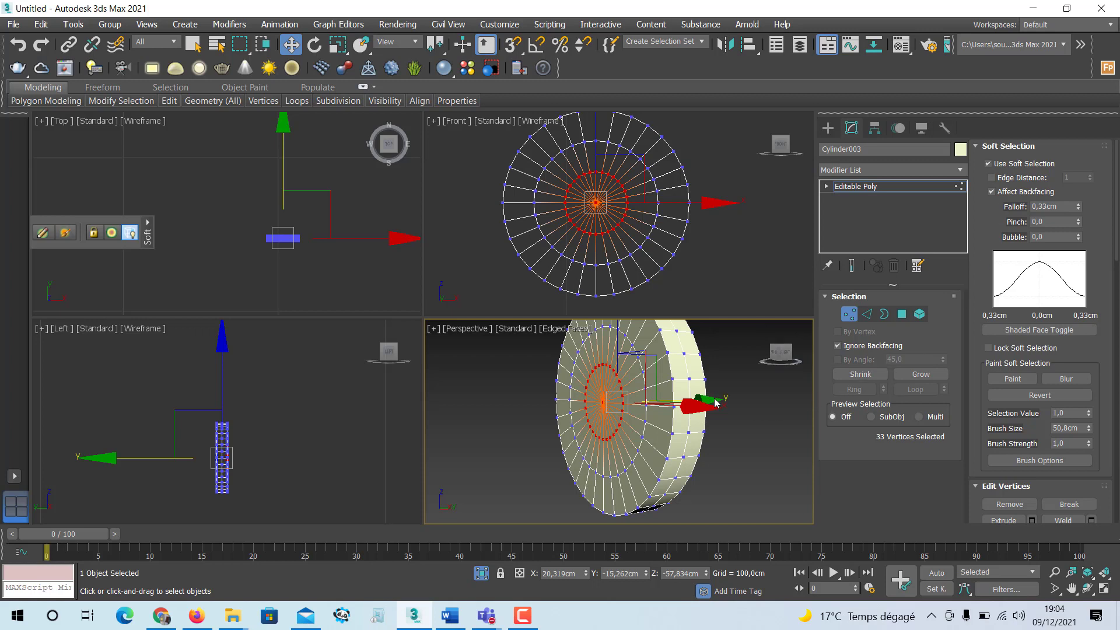
{"action": "left_click_drag", "start_coordinate": [716, 403], "coordinate": [700, 402]}
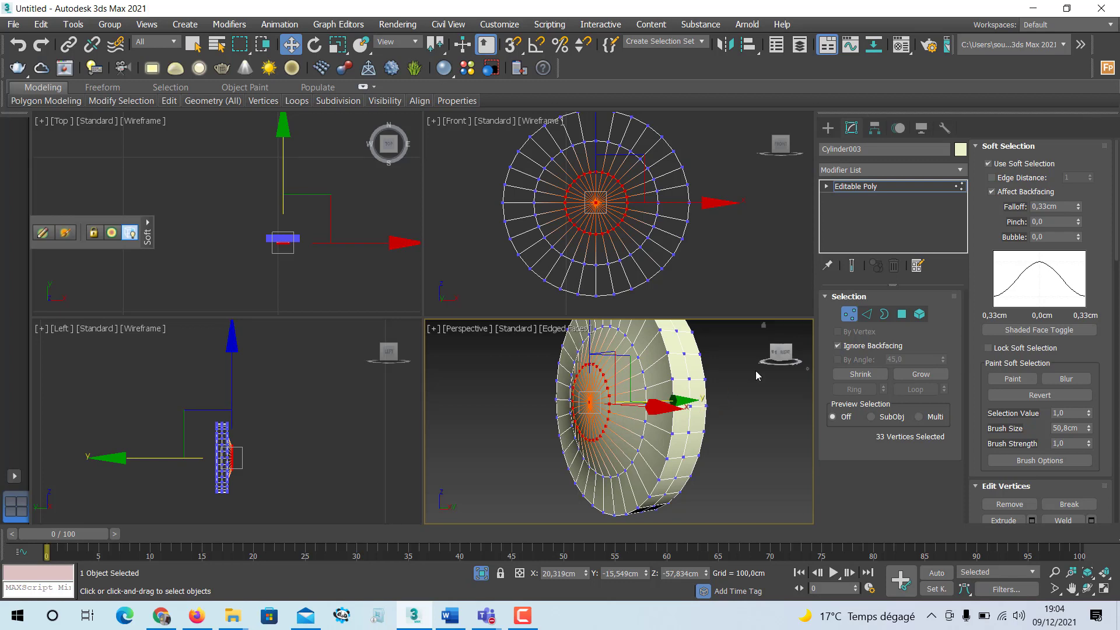
{"action": "key", "text": "ctrl+z"}
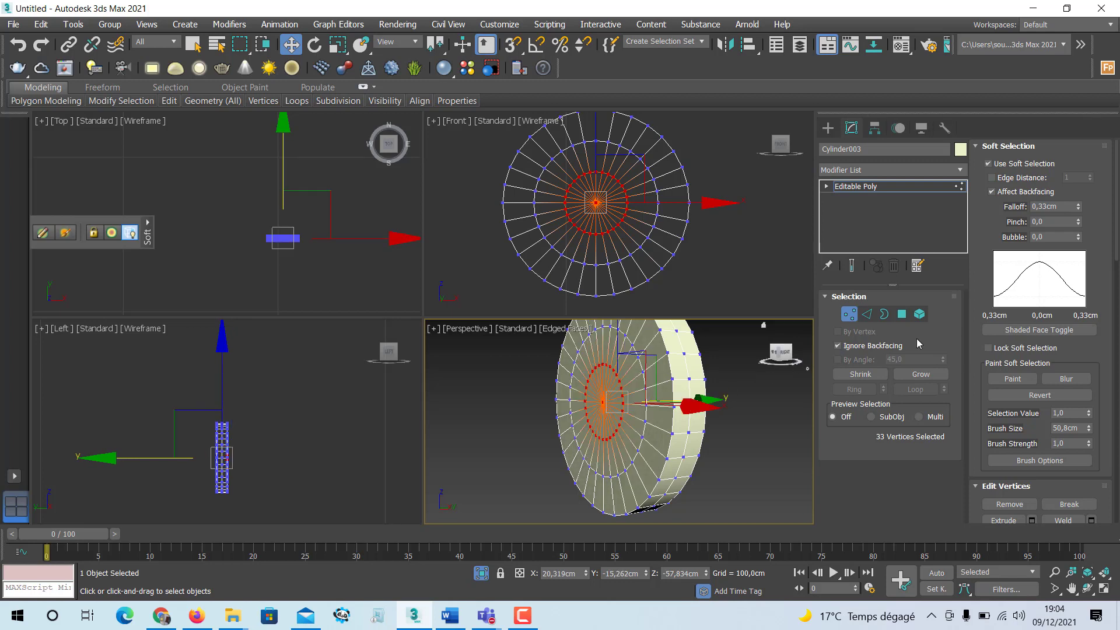
Step: Raise the soft selection falloff to 0.356 cm and pull the front cap's selected vertices outward to Y about -15.55 cm
{"action": "left_click", "coordinate": [1078, 204]}
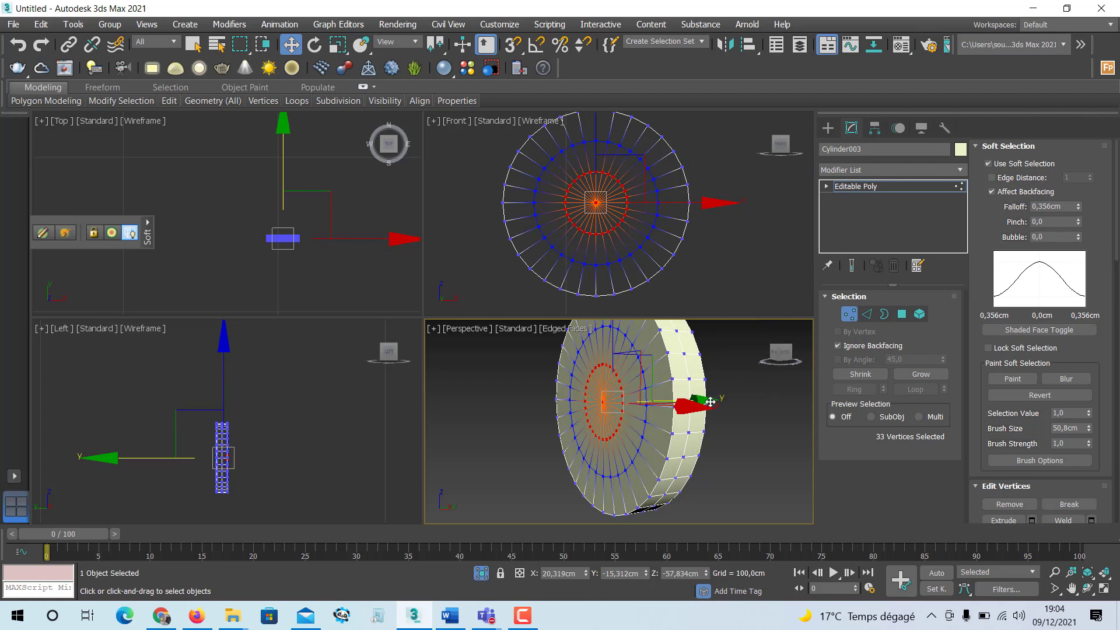
{"action": "left_click_drag", "start_coordinate": [710, 402], "coordinate": [698, 402]}
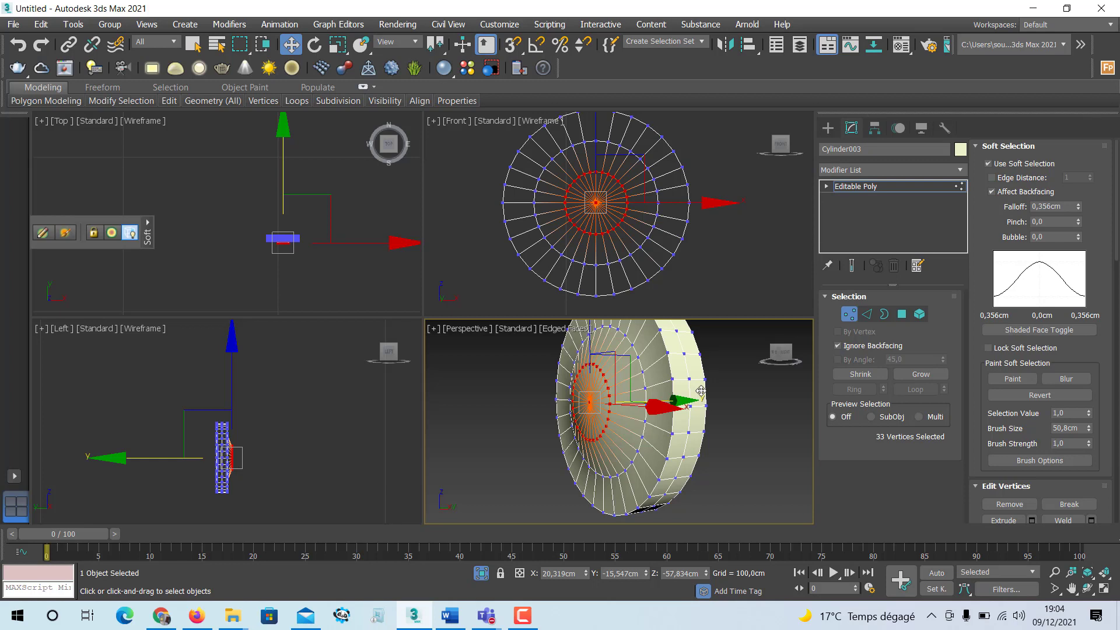
{"action": "left_click", "coordinate": [852, 317]}
Step: Set up a mirror of the whole disc as an instance across the Y axis
{"action": "middle_click_drag", "start_coordinate": [666, 431], "coordinate": [521, 370], "text": "alt"}
{"action": "key", "text": "alt+w"}
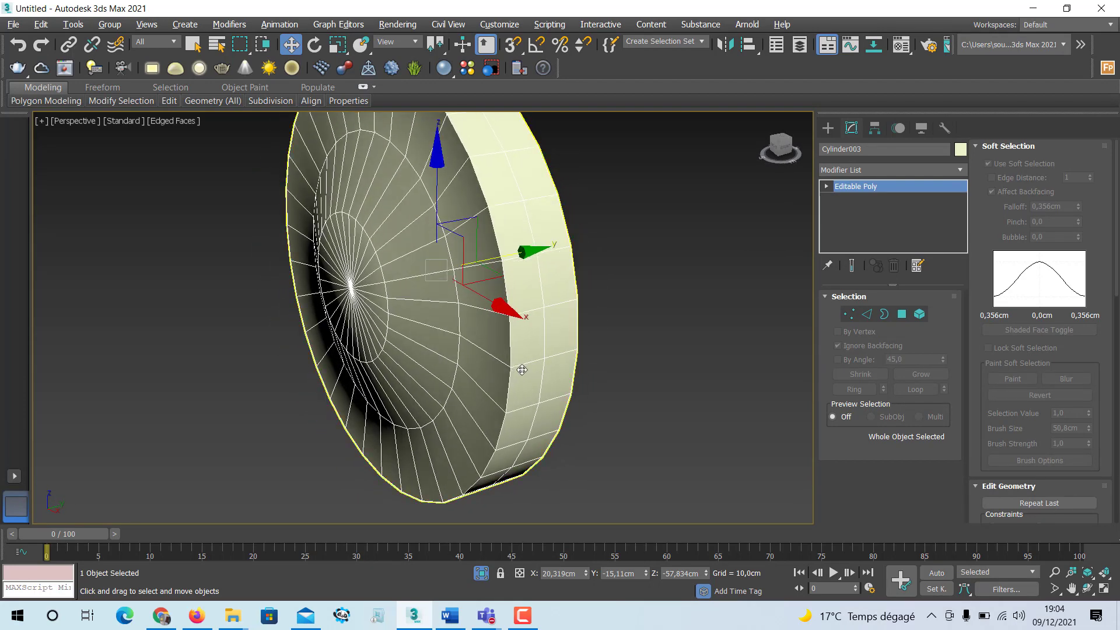
{"action": "left_click", "coordinate": [725, 51]}
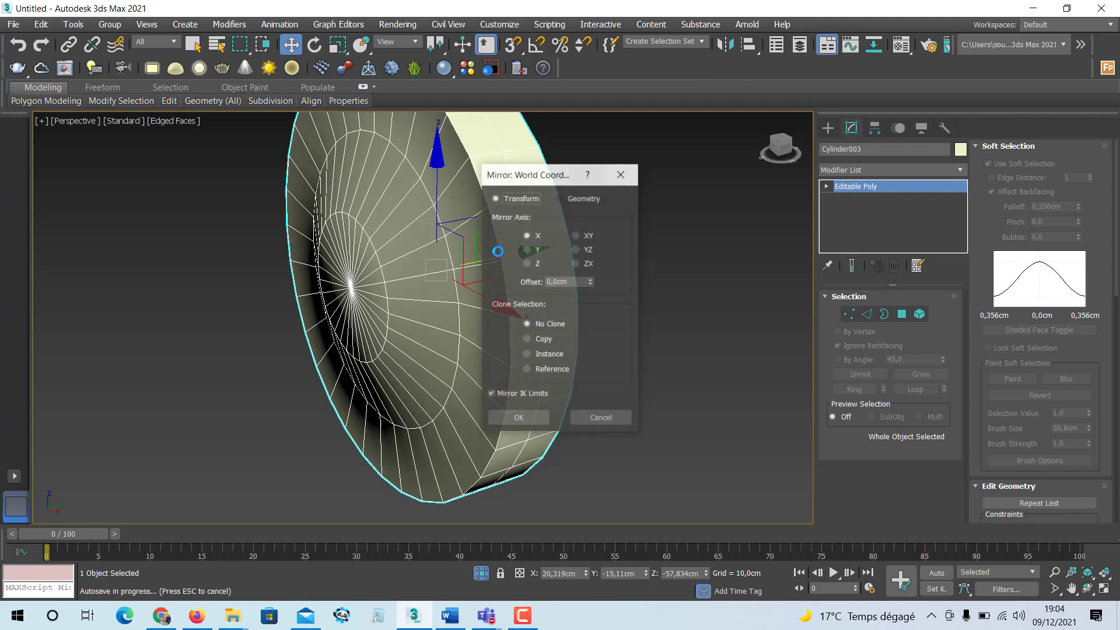
{"action": "left_click_drag", "start_coordinate": [530, 174], "coordinate": [705, 198]}
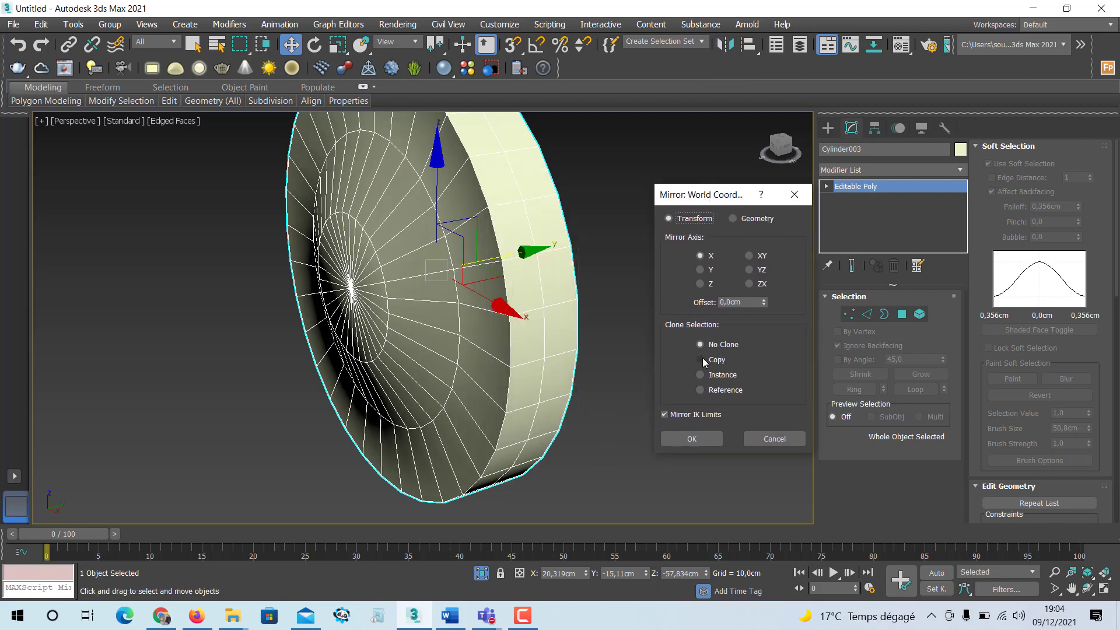
{"action": "left_click", "coordinate": [701, 374]}
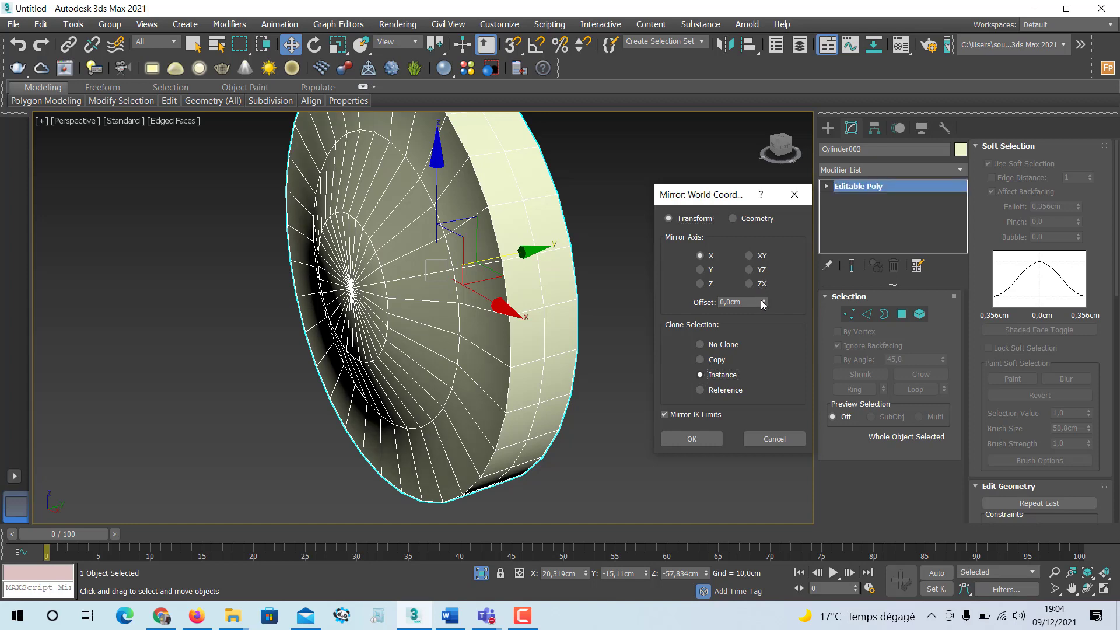
{"action": "left_click_drag", "start_coordinate": [763, 303], "coordinate": [758, 268]}
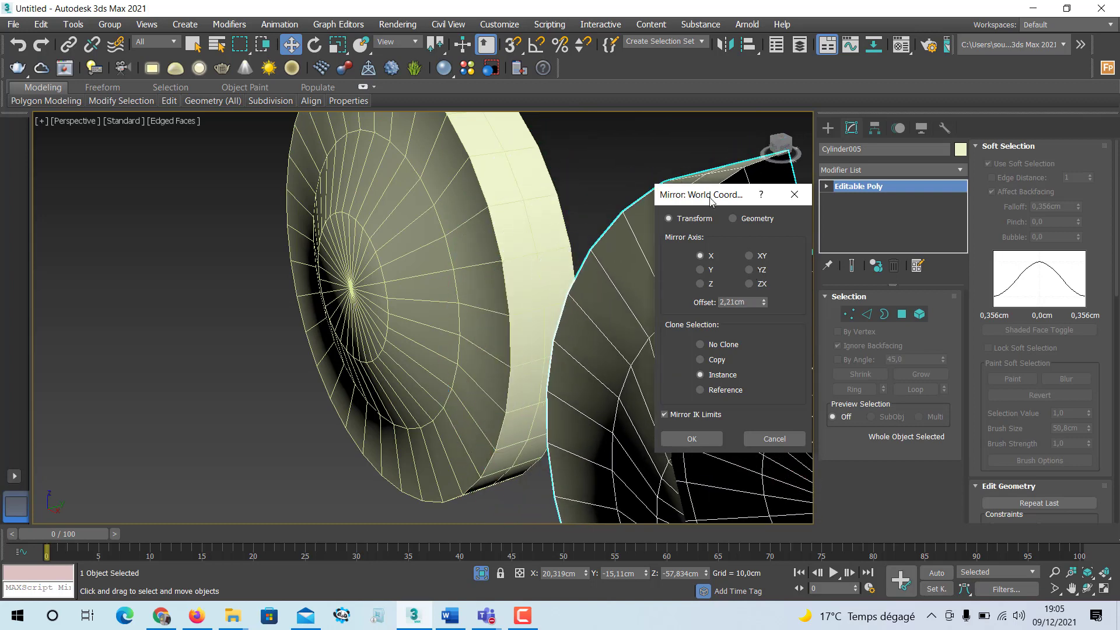
{"action": "left_click_drag", "start_coordinate": [714, 195], "coordinate": [838, 169]}
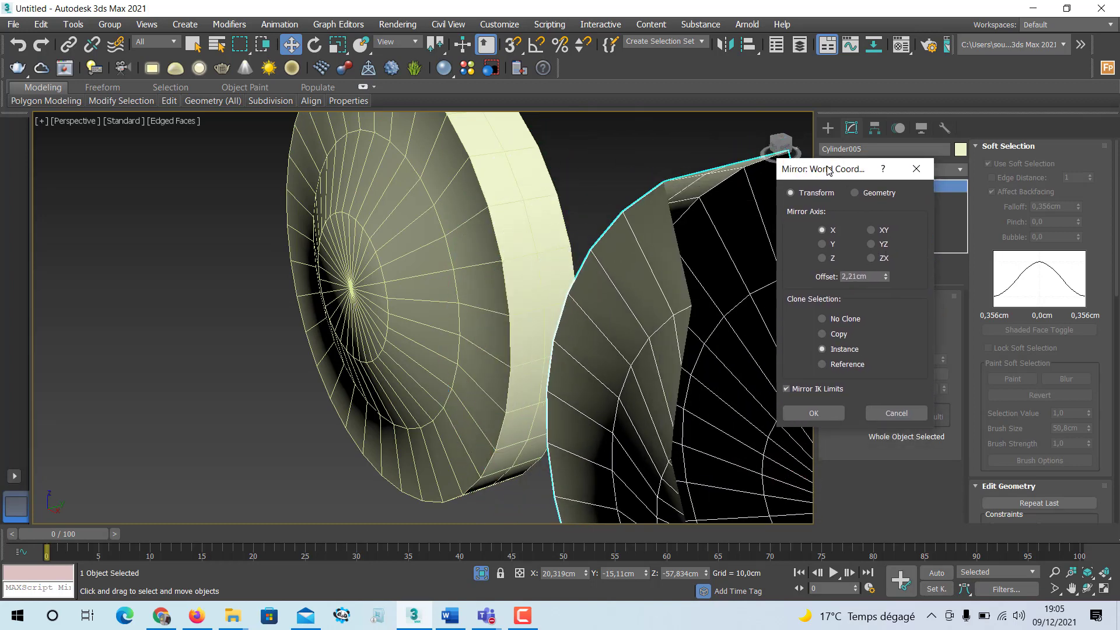
{"action": "left_click", "coordinate": [823, 245]}
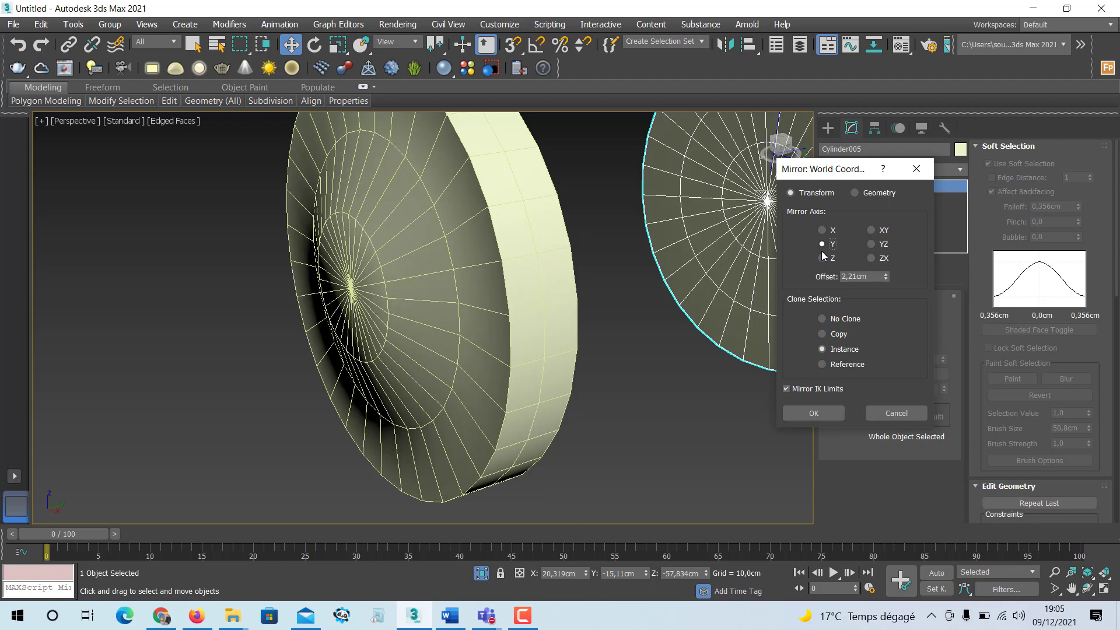
{"action": "left_click", "coordinate": [822, 258]}
{"action": "left_click", "coordinate": [823, 244]}
Step: Set the mirror offset to 0.5 cm and create the mirrored disc
{"action": "left_click_drag", "start_coordinate": [885, 278], "coordinate": [885, 318]}
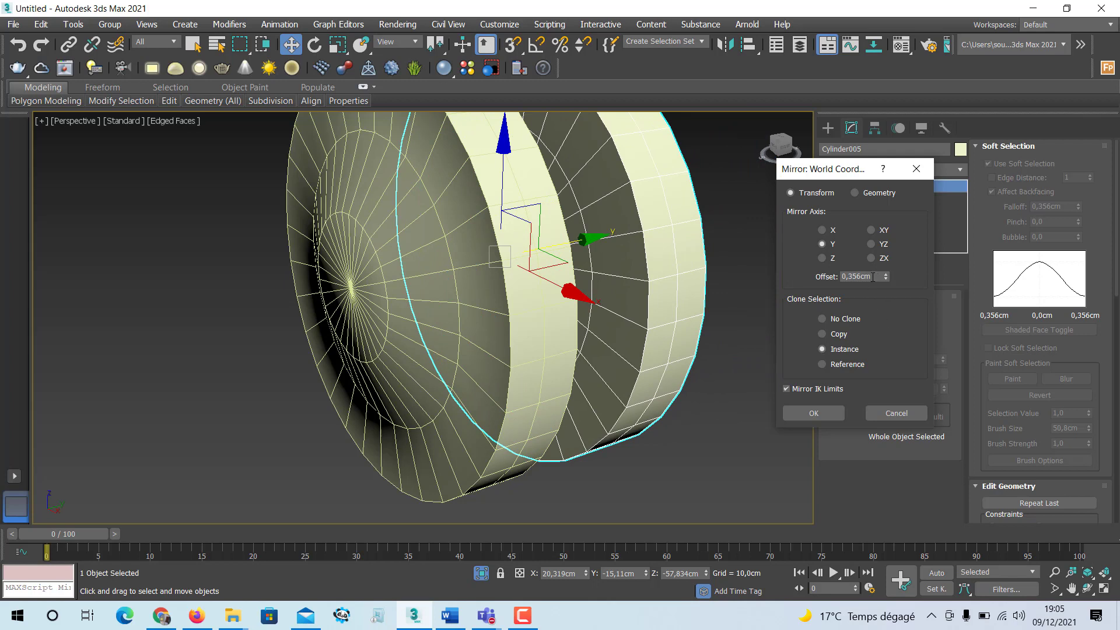
{"action": "left_click", "coordinate": [873, 277]}
{"action": "left_click_drag", "start_coordinate": [861, 276], "coordinate": [853, 277]}
{"action": "type", "text": "0,2"}
{"action": "key", "text": "Return"}
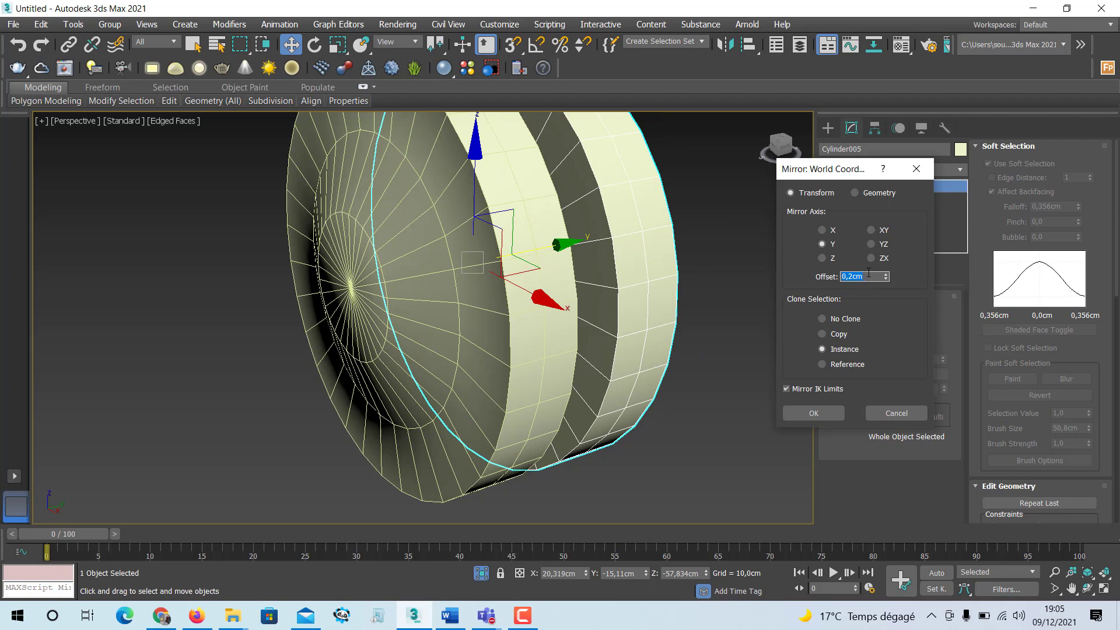
{"action": "type", "text": "0,5"}
{"action": "key", "text": "Return"}
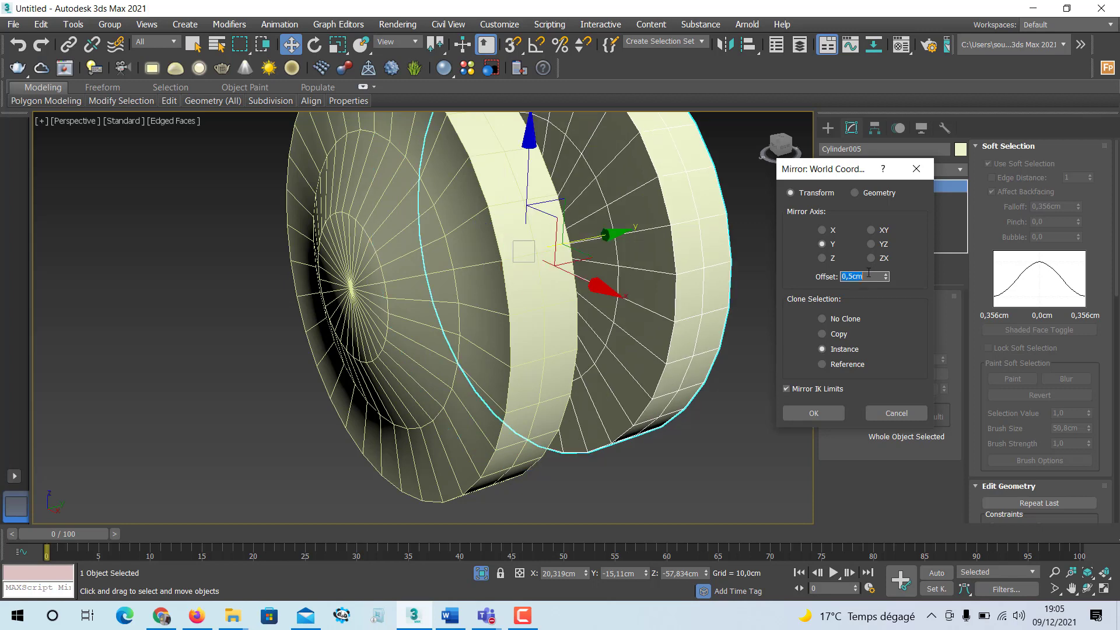
{"action": "left_click", "coordinate": [814, 413]}
Step: Examine the facing inner sides of the original and mirrored discs
{"action": "middle_click_drag", "start_coordinate": [604, 304], "coordinate": [498, 314], "text": "alt"}
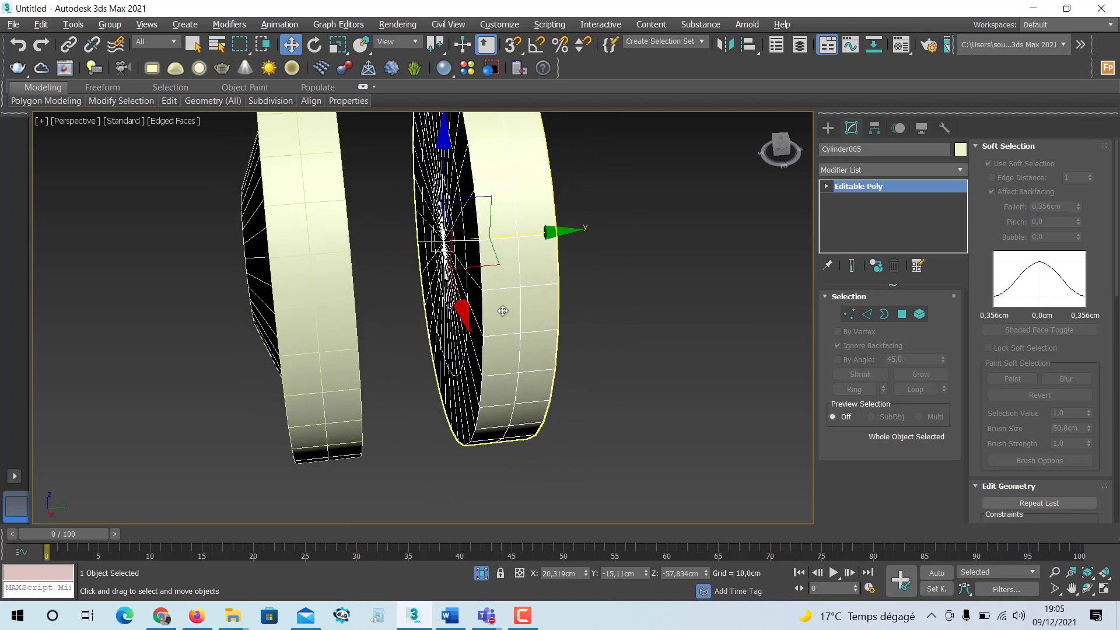
{"action": "left_click", "coordinate": [503, 311]}
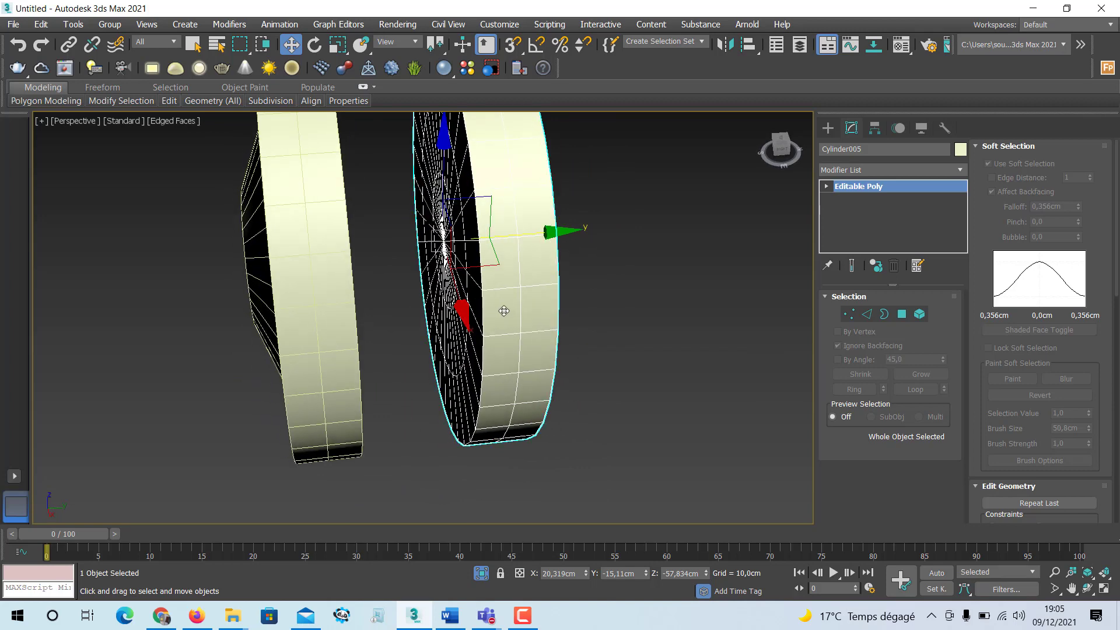
{"action": "middle_click_drag", "start_coordinate": [437, 258], "coordinate": [425, 254], "text": "alt"}
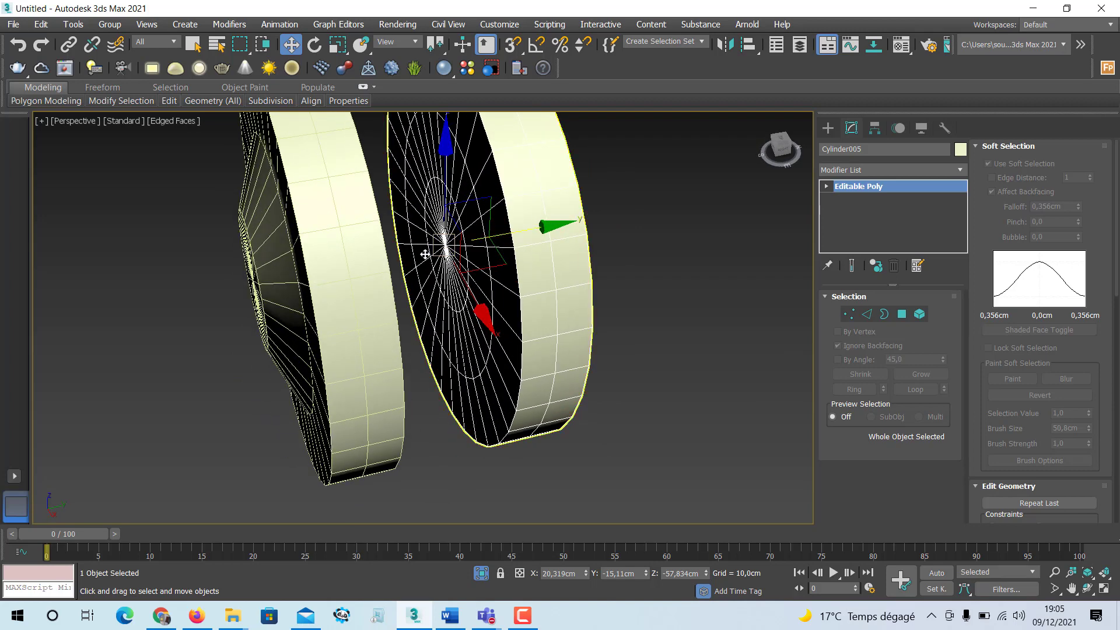
{"action": "left_click", "coordinate": [432, 262]}
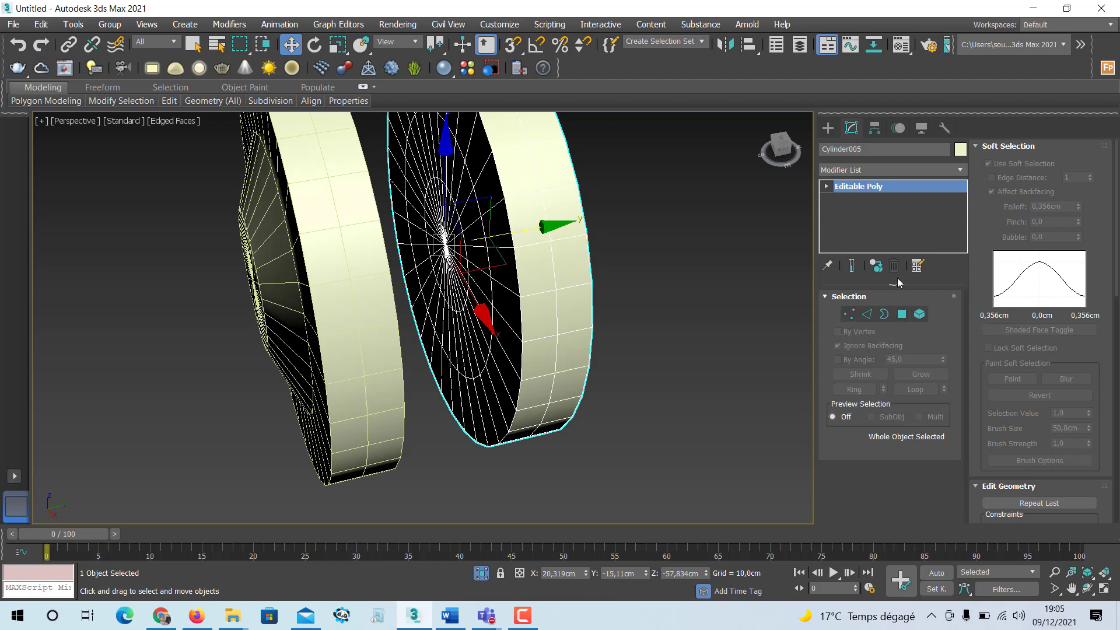
{"action": "left_click", "coordinate": [606, 356]}
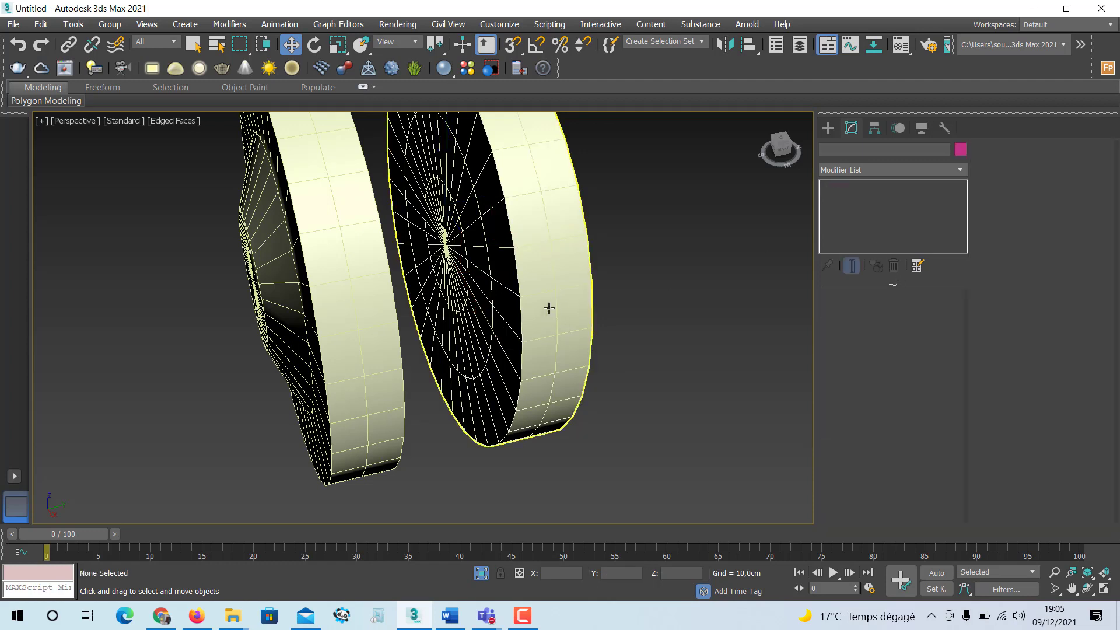
{"action": "left_click", "coordinate": [549, 308]}
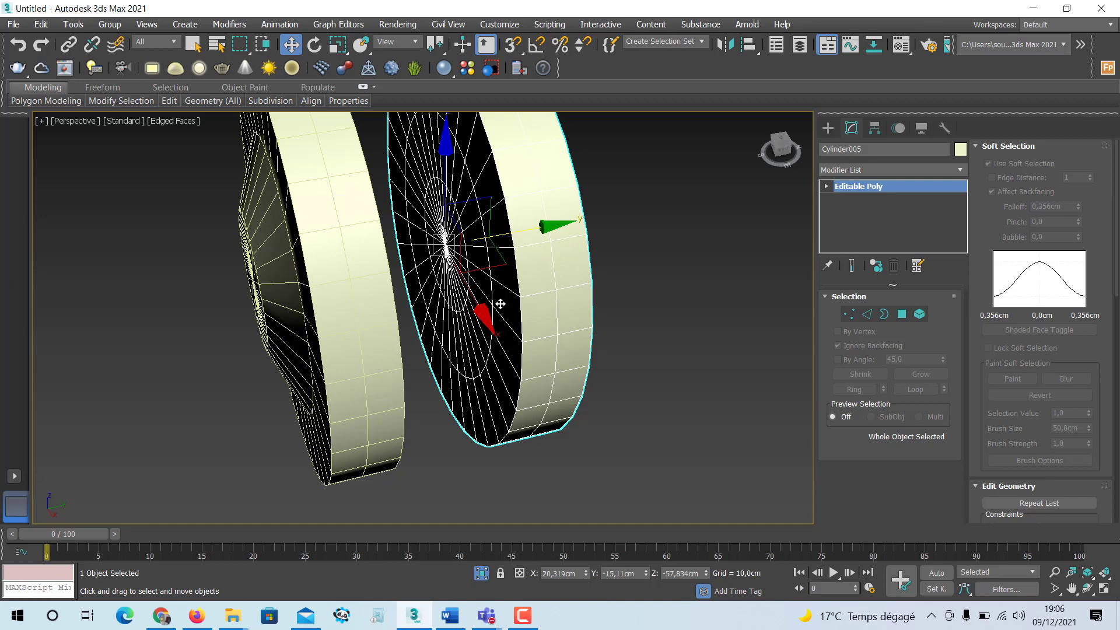
{"action": "middle_click_drag", "start_coordinate": [501, 304], "coordinate": [518, 309]}
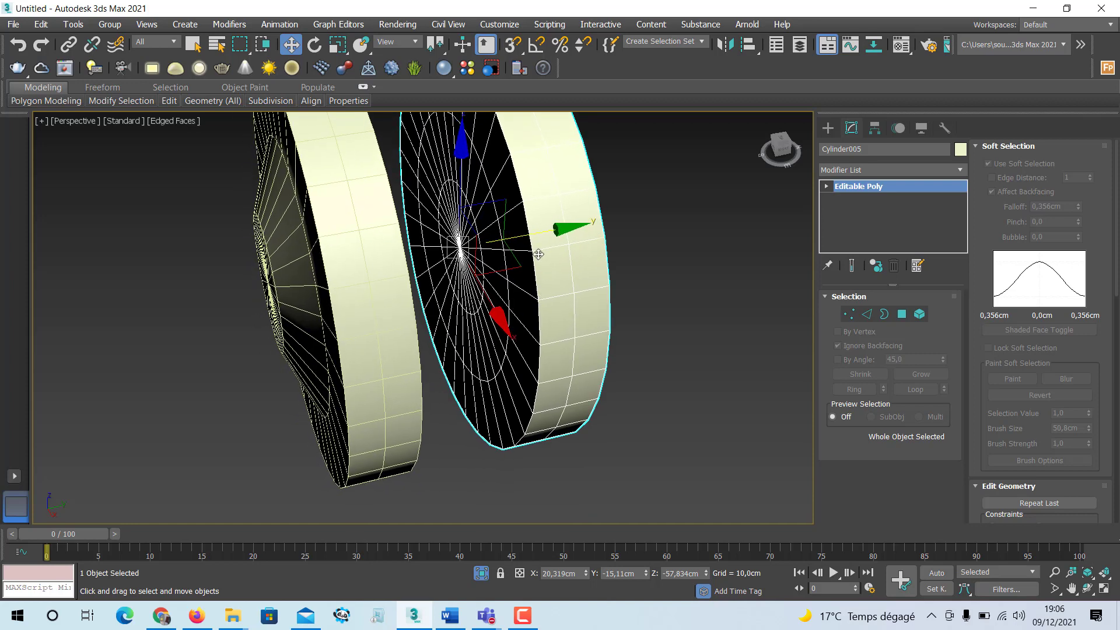
Step: Try to select facing cap polygons on both discs at polygon level
{"action": "left_click", "coordinate": [903, 314]}
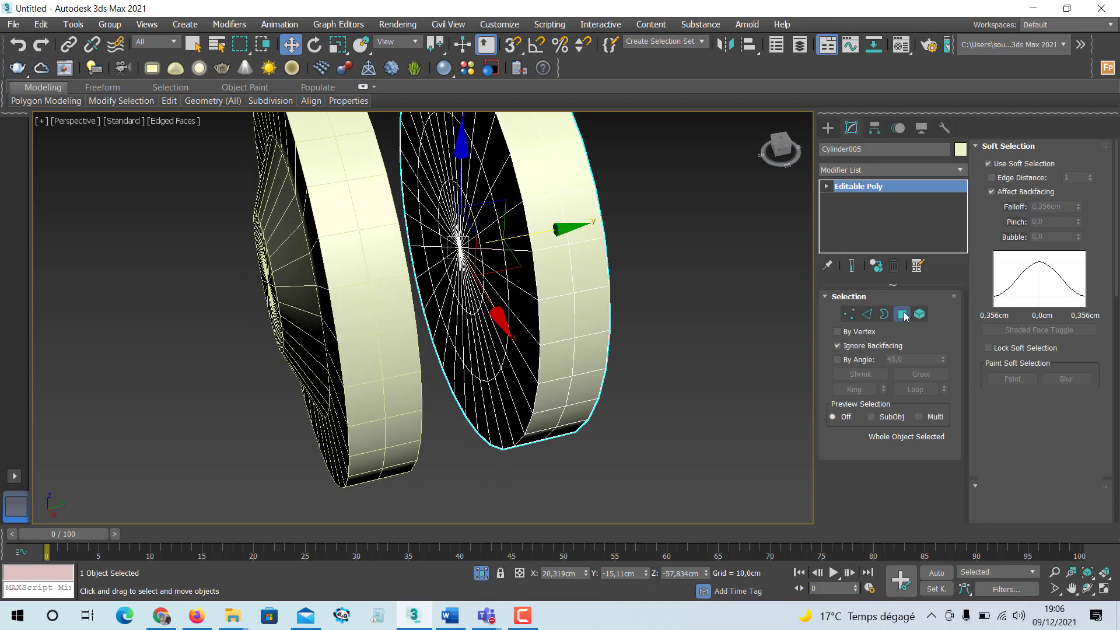
{"action": "left_click", "coordinate": [525, 274]}
{"action": "left_click", "coordinate": [369, 287]}
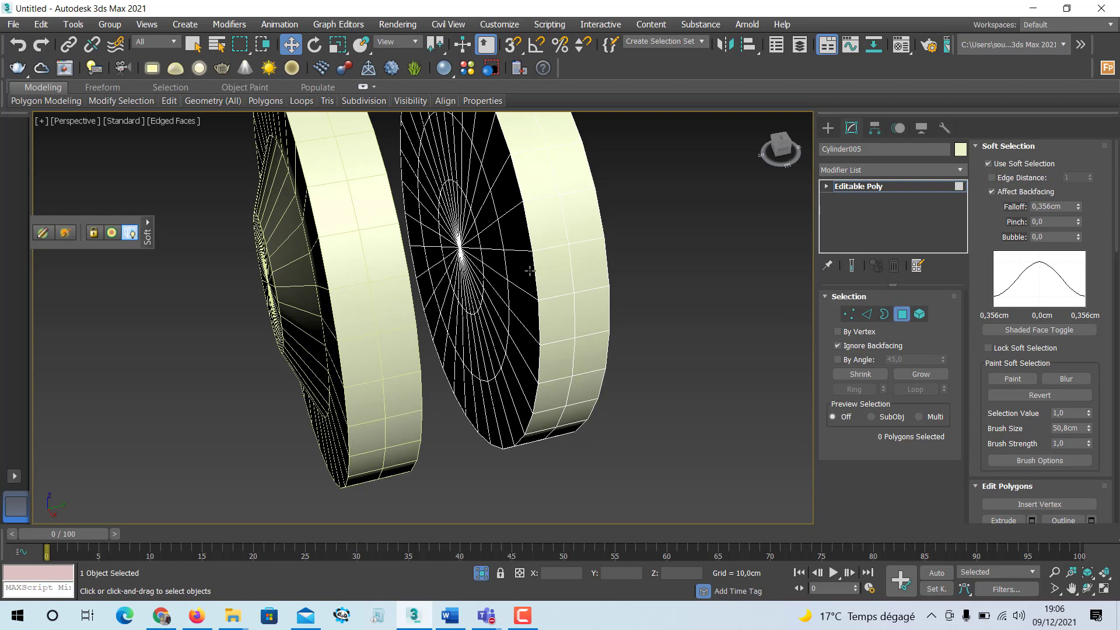
{"action": "left_click", "coordinate": [529, 271]}
{"action": "left_click", "coordinate": [377, 292]}
{"action": "left_click", "coordinate": [902, 315]}
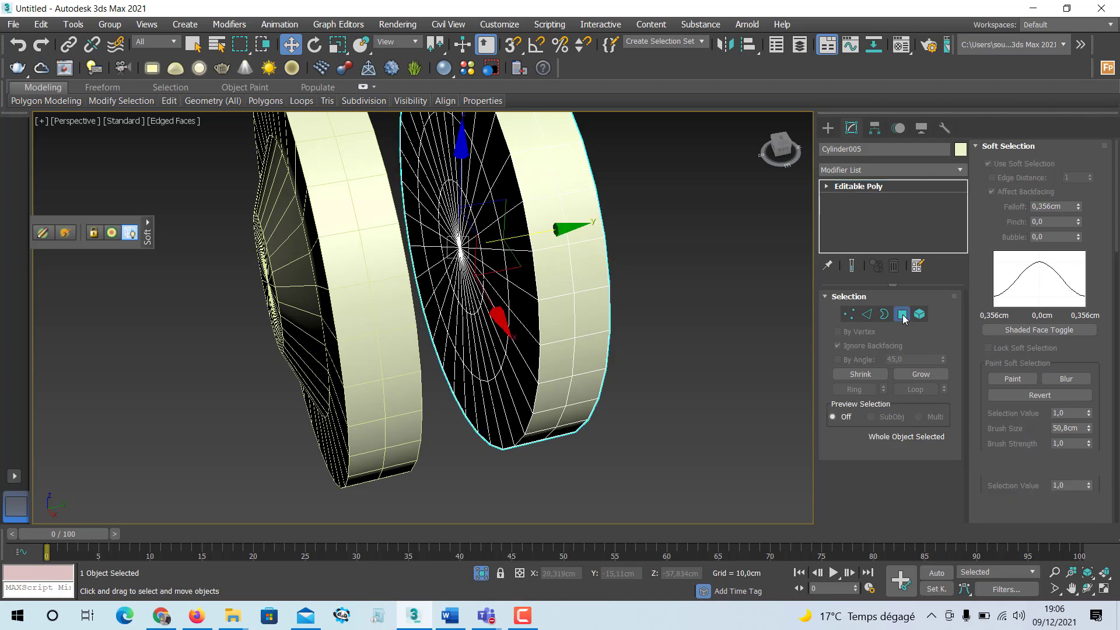
{"action": "left_click", "coordinate": [636, 308]}
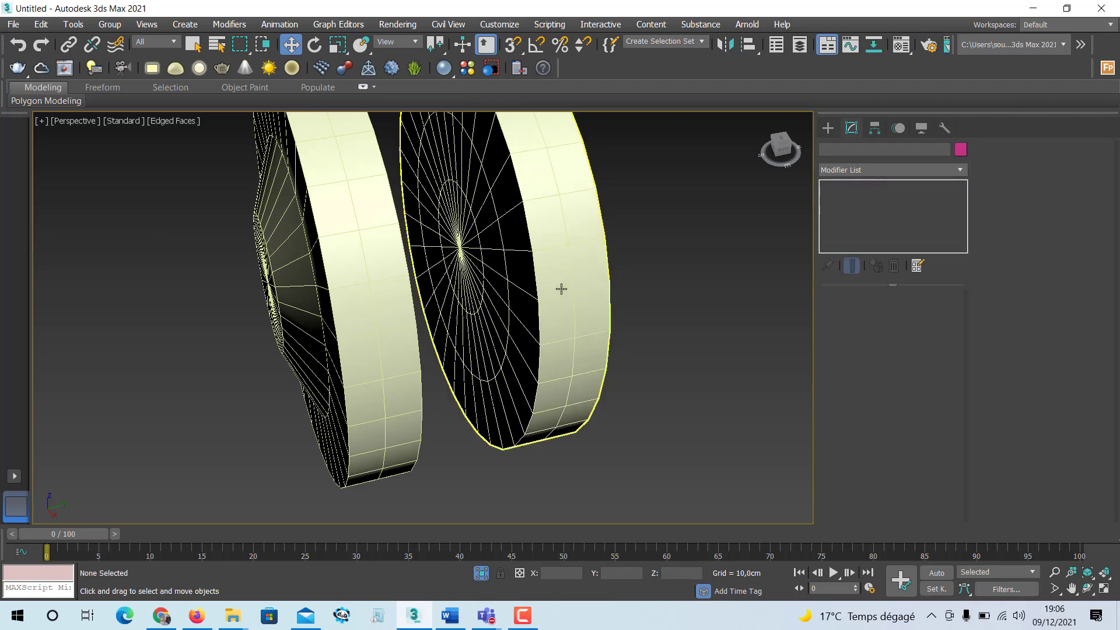
{"action": "left_click", "coordinate": [561, 289]}
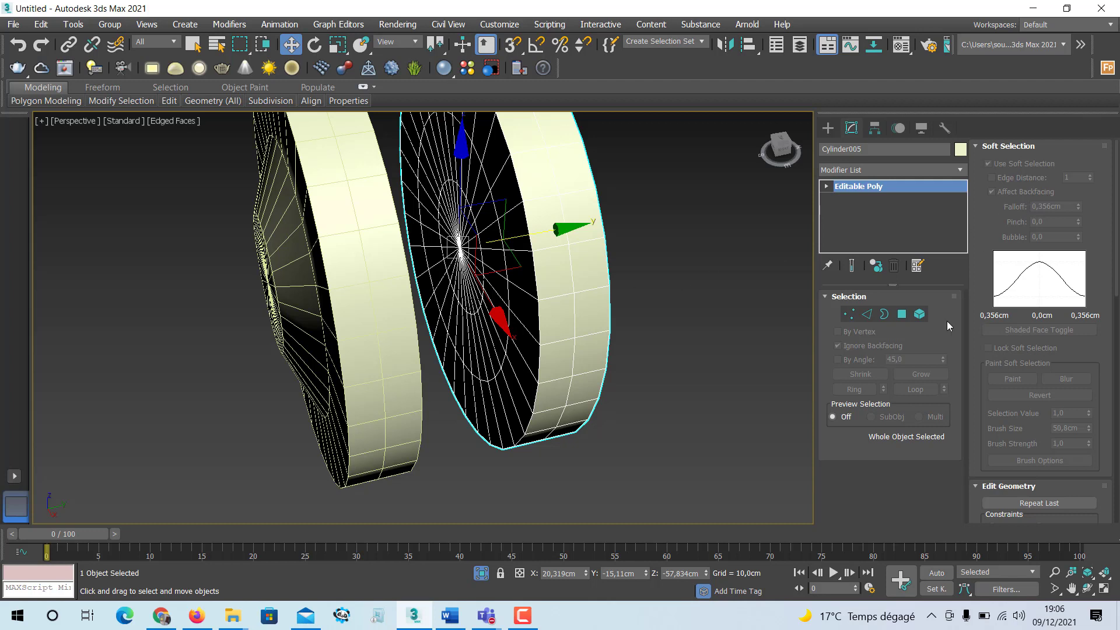
Step: Collapse all of the mirrored disc's Editable Poly rollouts and expand only Edit Geometry
{"action": "left_click", "coordinate": [977, 146]}
{"action": "right_click", "coordinate": [1042, 148]}
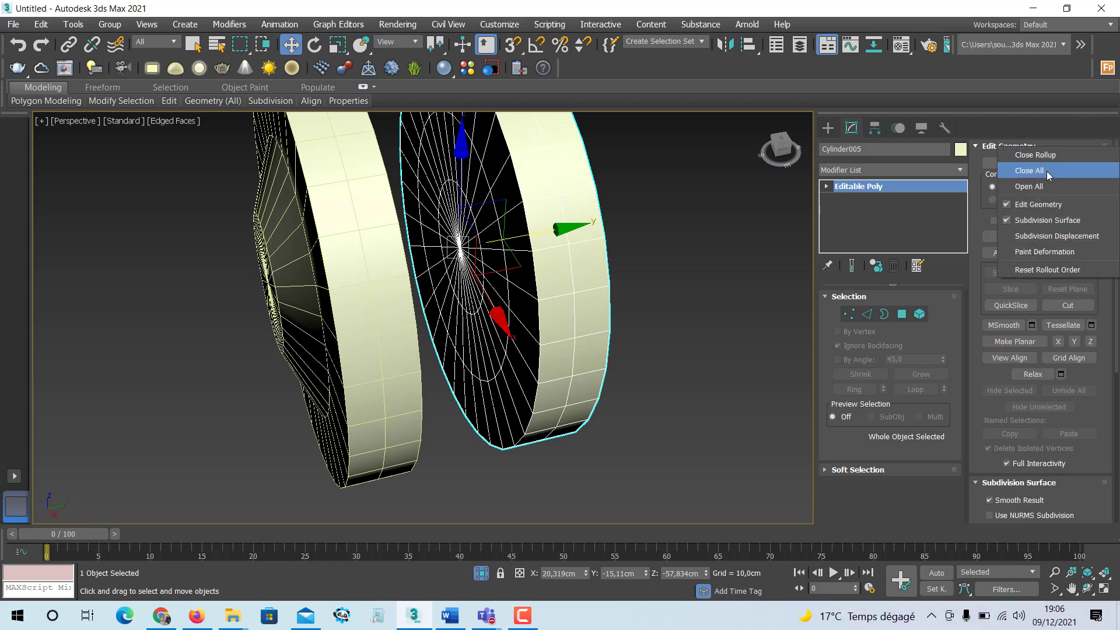
{"action": "left_click", "coordinate": [1044, 170]}
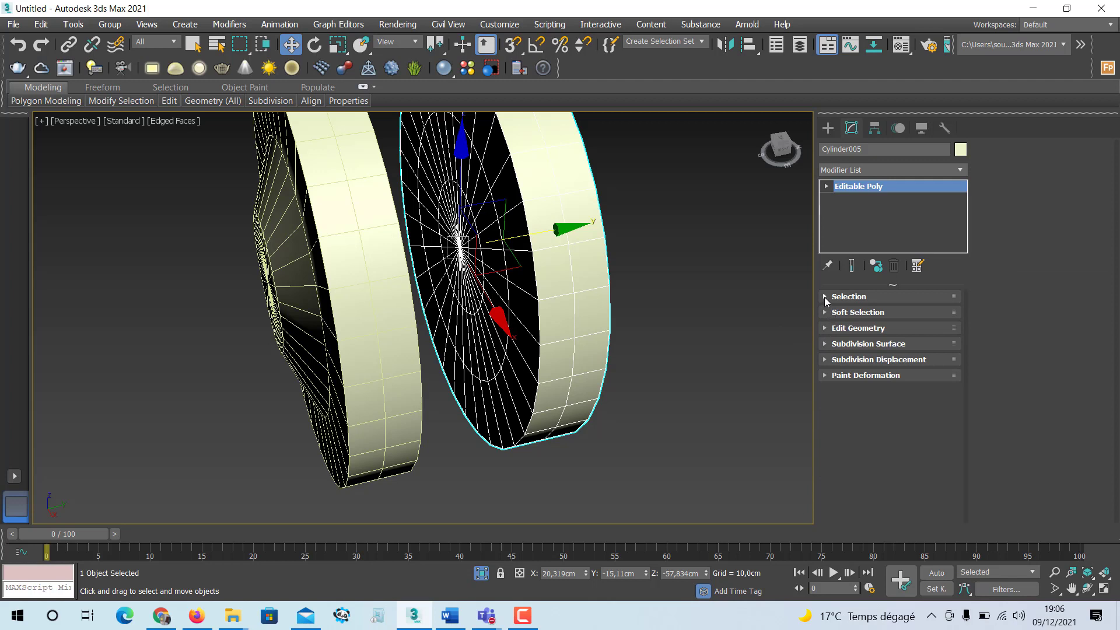
{"action": "left_click", "coordinate": [825, 328]}
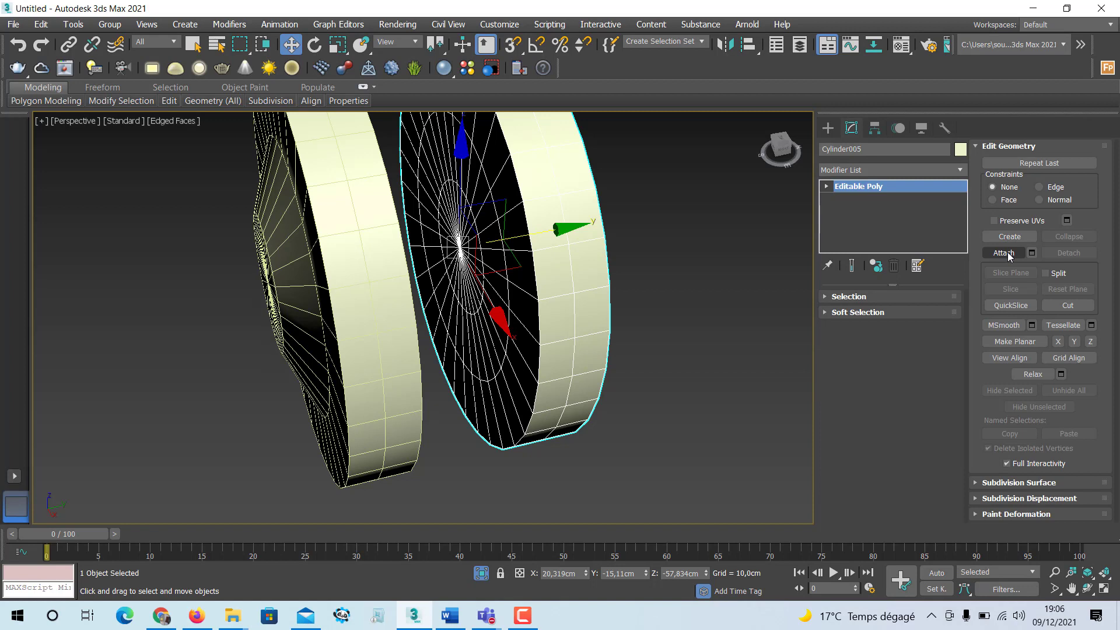
Step: Try to attach the original disc to the mirrored disc with Attach
{"action": "left_click", "coordinate": [1004, 253]}
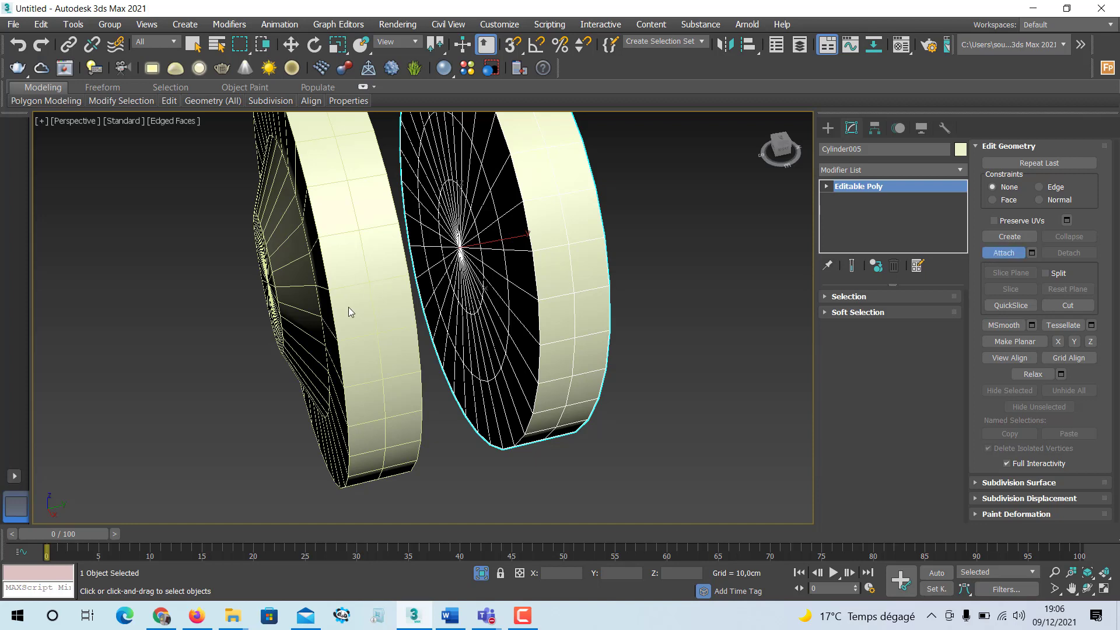
{"action": "scroll", "coordinate": [348, 307], "scroll_direction": "down", "scroll_amount": 3}
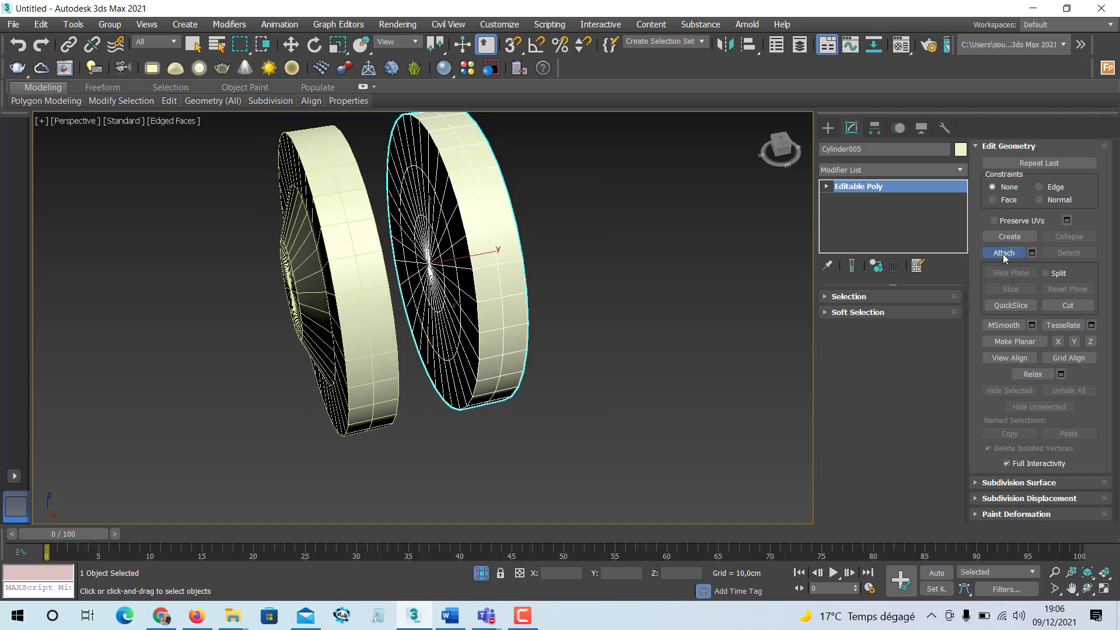
{"action": "key", "text": "w"}
{"action": "left_click", "coordinate": [545, 311]}
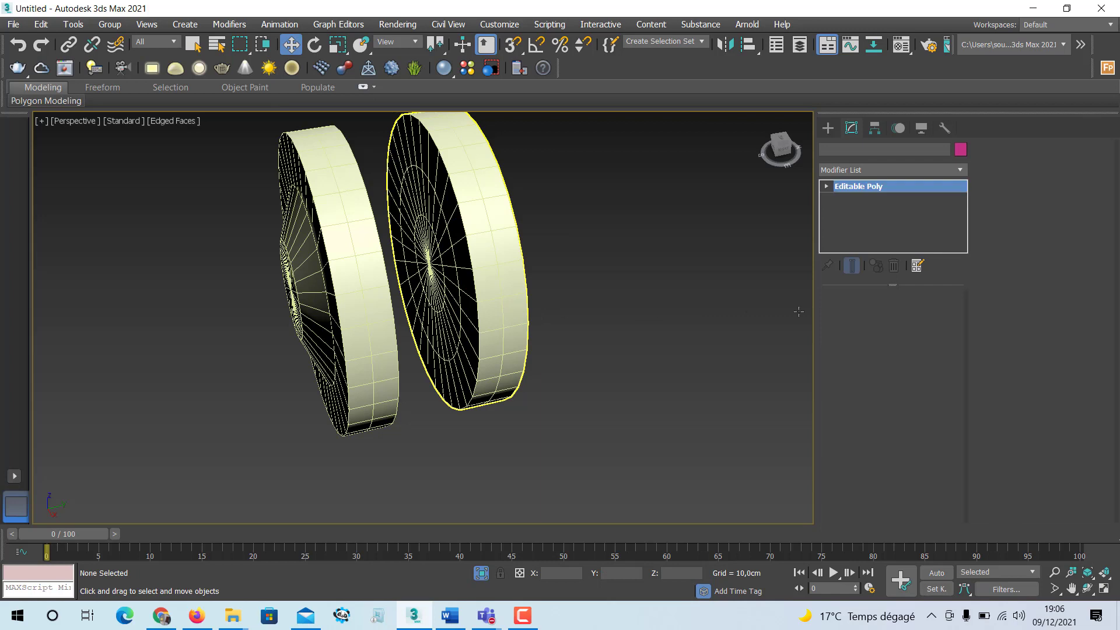
{"action": "key", "text": "ctrl+z"}
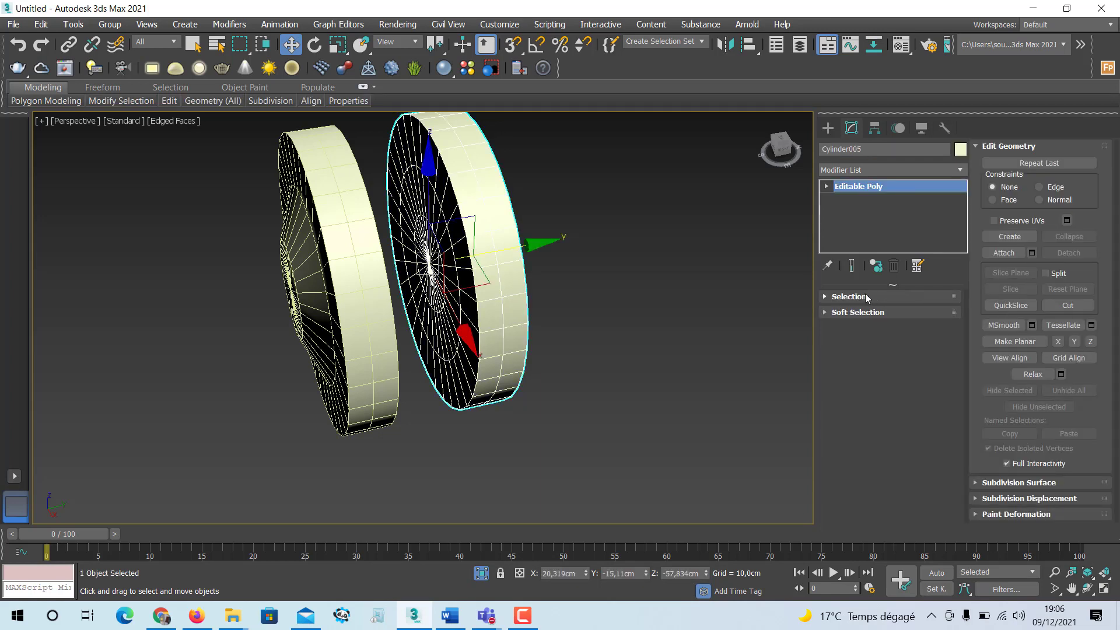
Step: Expand the mirrored disc's Selection settings and try the Attach command on it again
{"action": "left_click", "coordinate": [824, 296]}
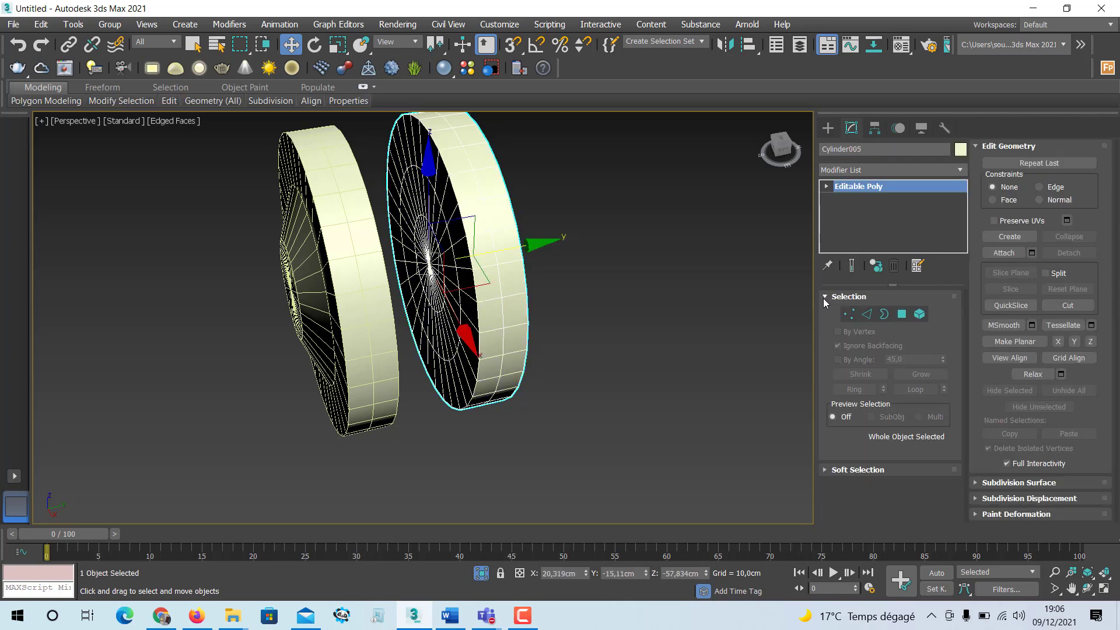
{"action": "left_click", "coordinate": [1004, 253]}
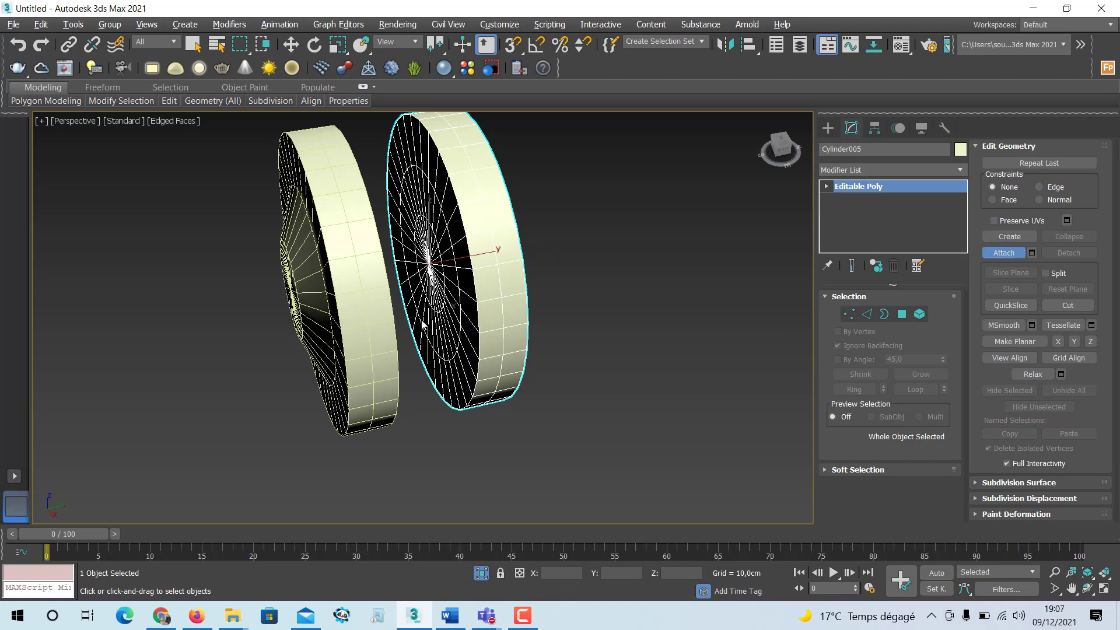
{"action": "middle_click_drag", "start_coordinate": [422, 324], "coordinate": [343, 317], "text": "alt"}
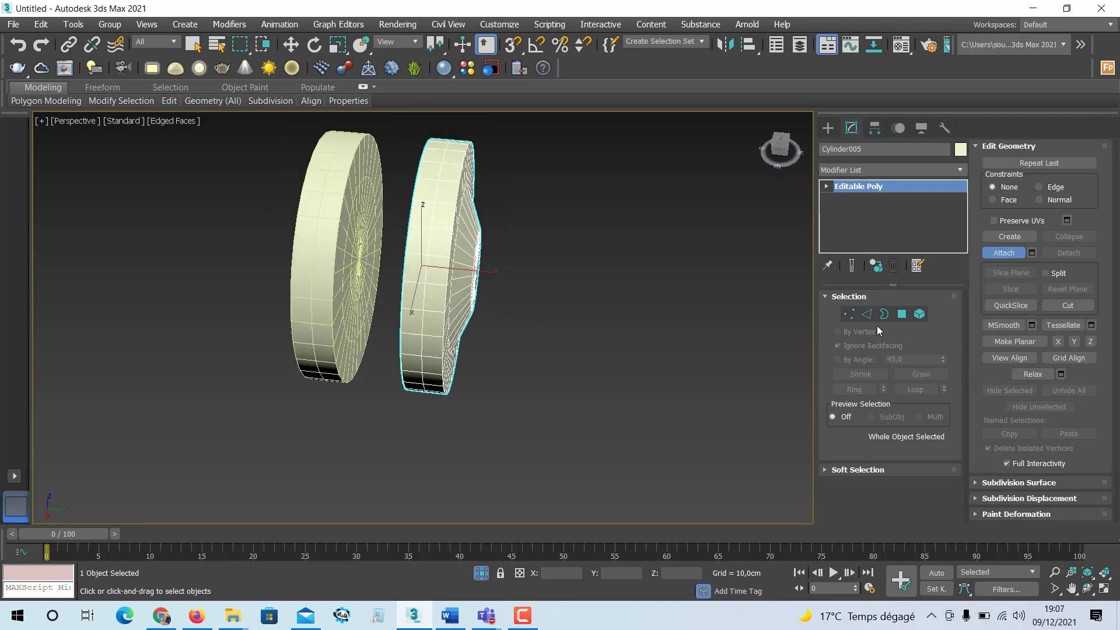
{"action": "left_click", "coordinate": [1001, 257]}
{"action": "middle_click_drag", "start_coordinate": [407, 352], "coordinate": [435, 373], "text": "alt"}
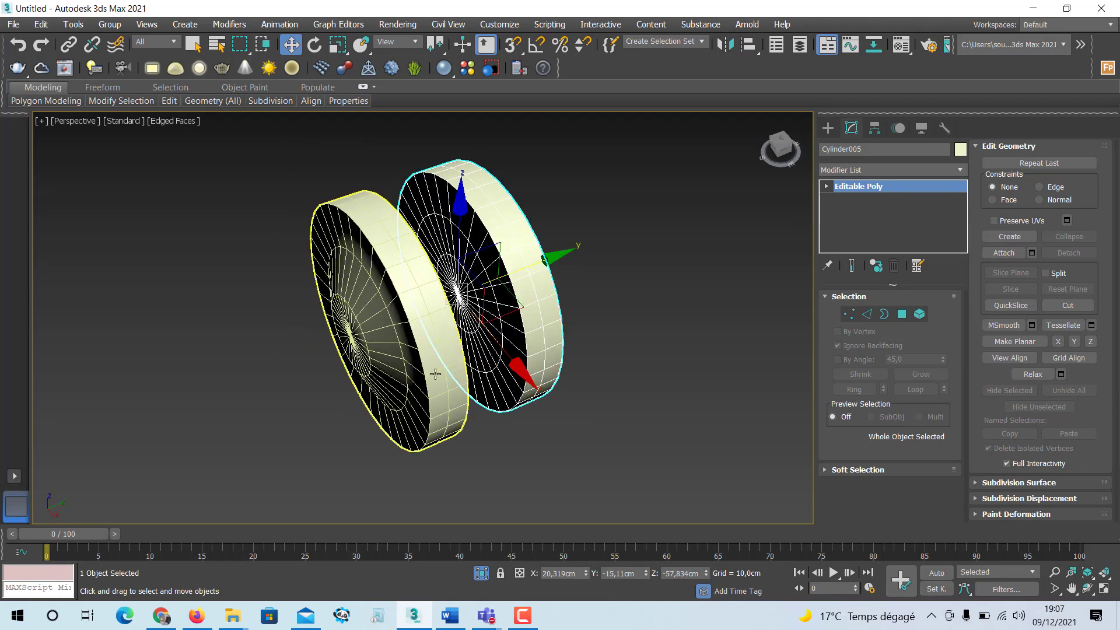
Step: Convert the original disc to Editable Poly and attach the mirrored disc to it
{"action": "left_click", "coordinate": [436, 374]}
{"action": "right_click", "coordinate": [436, 378]}
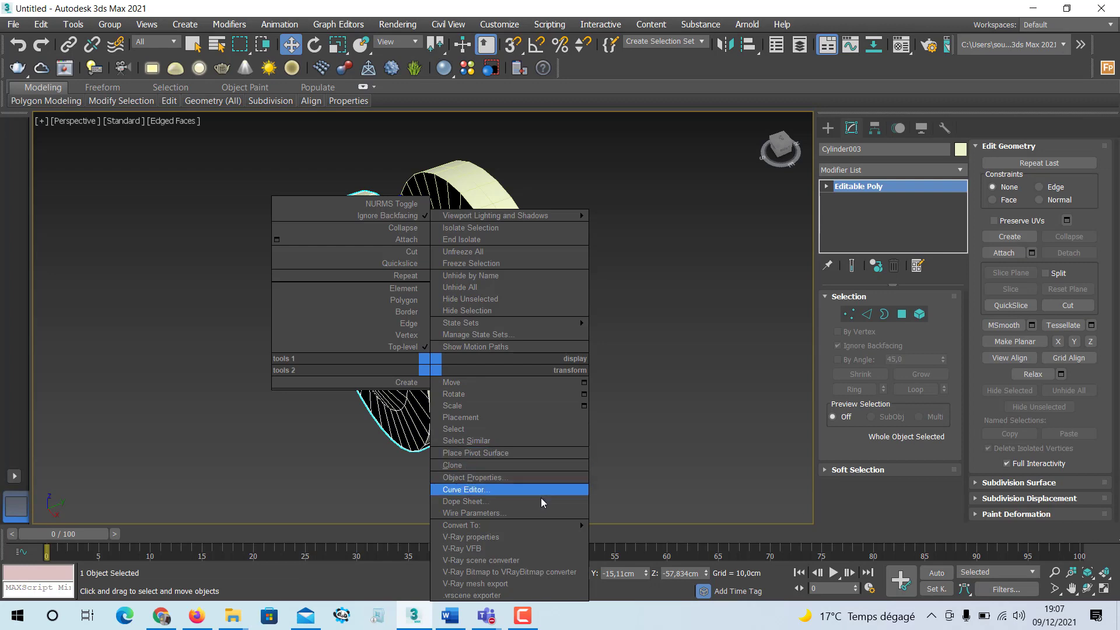
{"action": "mouse_move", "coordinate": [549, 526]}
{"action": "left_click", "coordinate": [606, 536]}
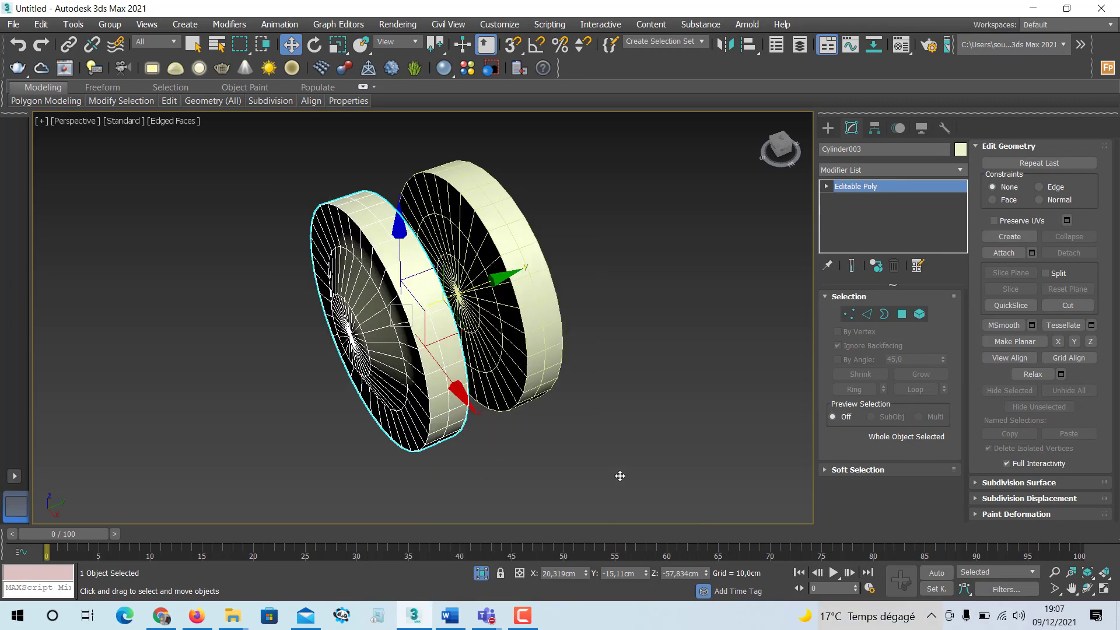
{"action": "left_click", "coordinate": [1003, 252]}
{"action": "left_click", "coordinate": [539, 298]}
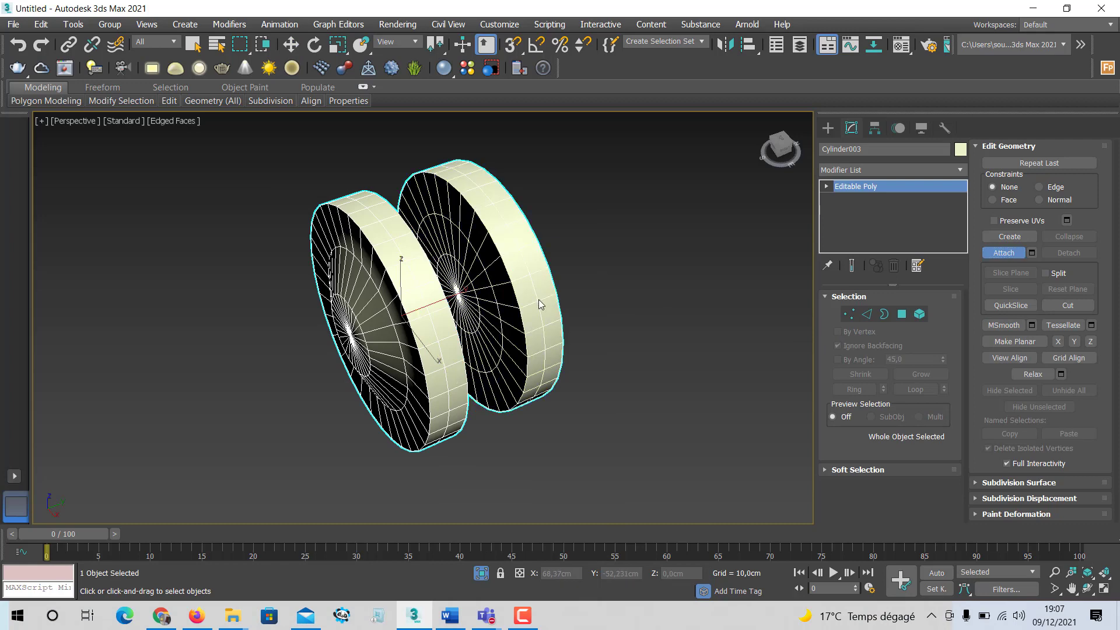
Step: Select a polygon on the original disc's inner face at polygon level and turn off Use Soft Selection
{"action": "middle_click_drag", "start_coordinate": [526, 328], "coordinate": [465, 286], "text": "alt"}
{"action": "scroll", "coordinate": [473, 320], "scroll_direction": "up", "scroll_amount": 5}
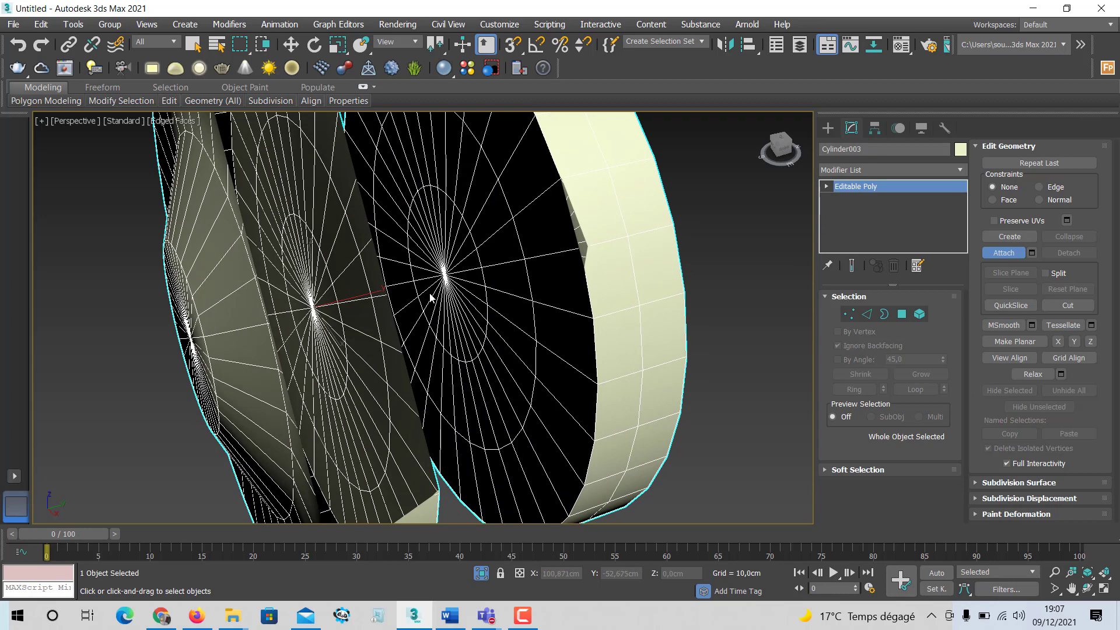
{"action": "left_click", "coordinate": [901, 315]}
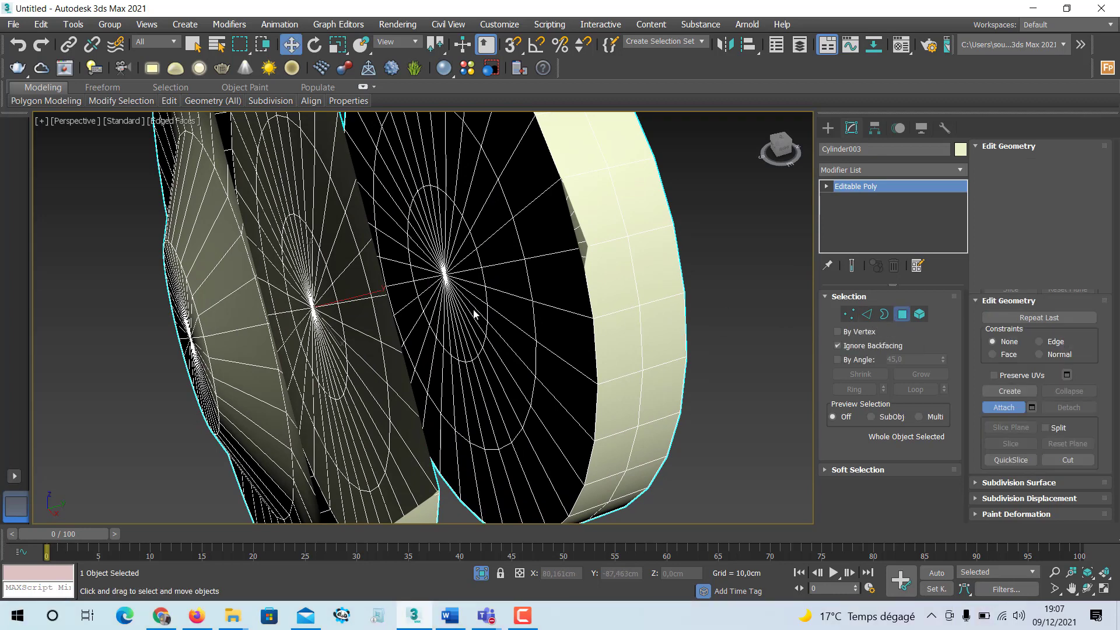
{"action": "key", "text": "w"}
{"action": "left_click", "coordinate": [471, 292]}
{"action": "middle_click_drag", "start_coordinate": [471, 292], "coordinate": [432, 301], "text": "alt"}
{"action": "left_click", "coordinate": [328, 287]}
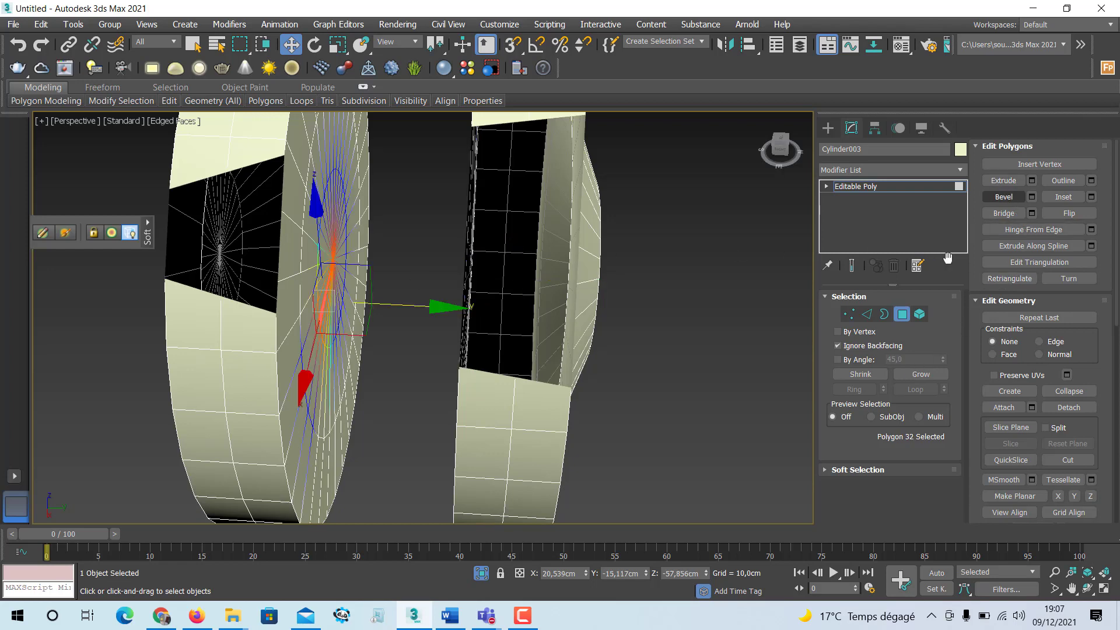
{"action": "left_click", "coordinate": [830, 470]}
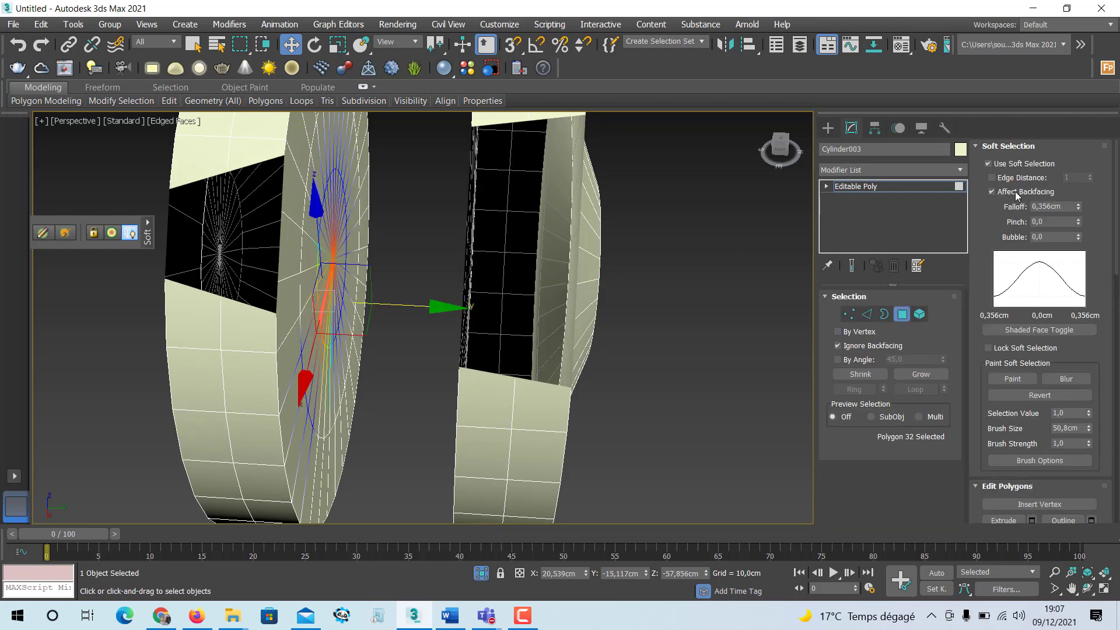
{"action": "left_click", "coordinate": [989, 164]}
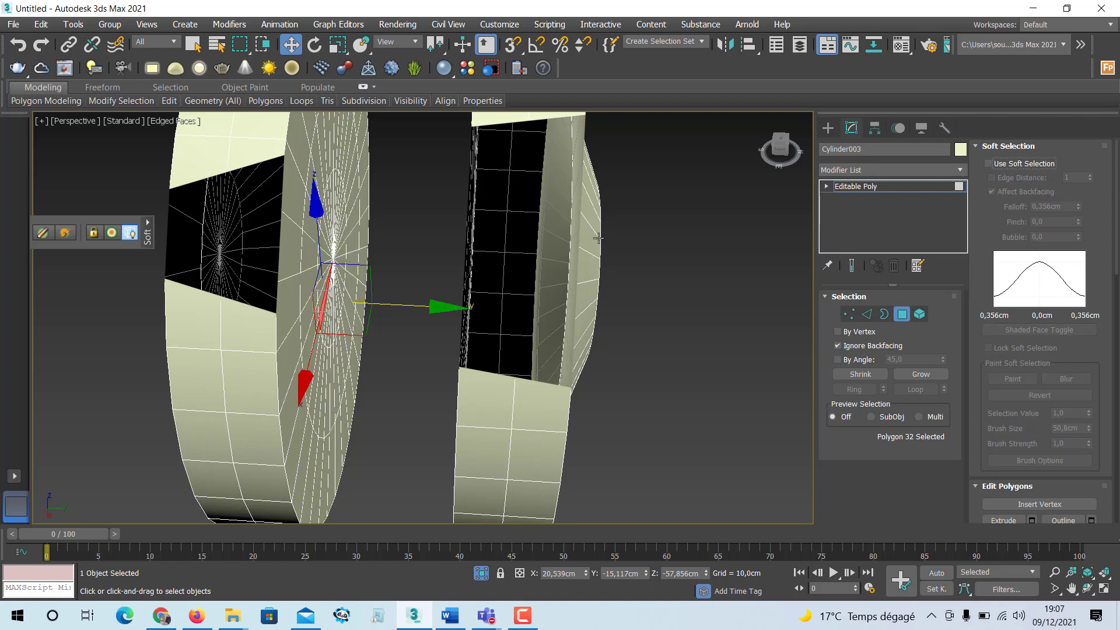
Step: Select one central wedge polygon on the original disc's inner face and try to extend the selection to its neighbours
{"action": "middle_click_drag", "start_coordinate": [395, 313], "coordinate": [333, 302], "text": "alt"}
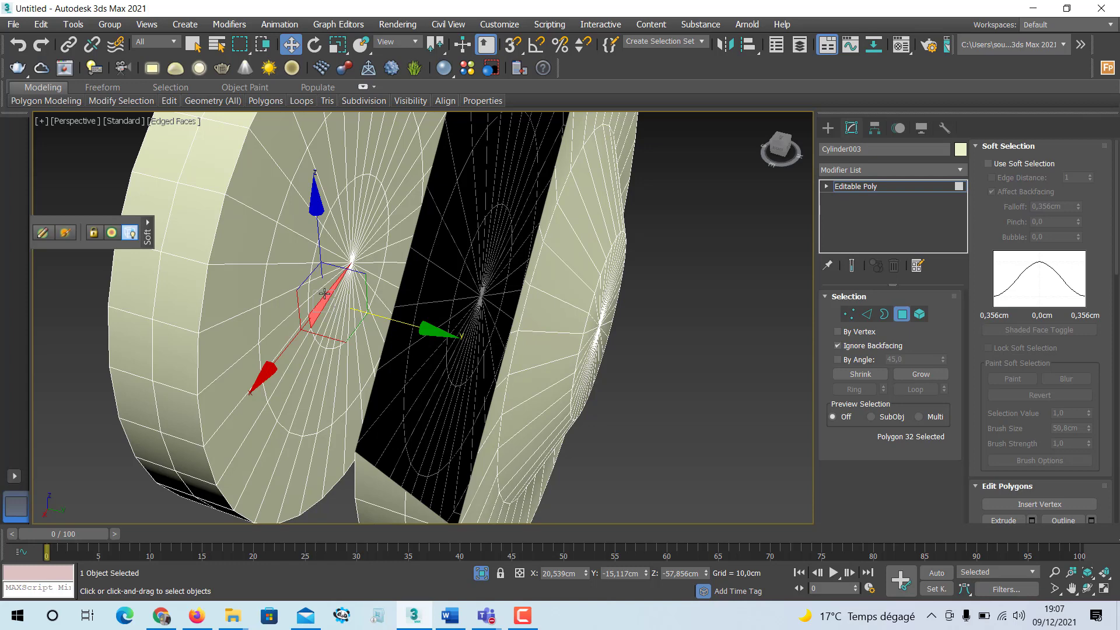
{"action": "left_click", "coordinate": [326, 314]}
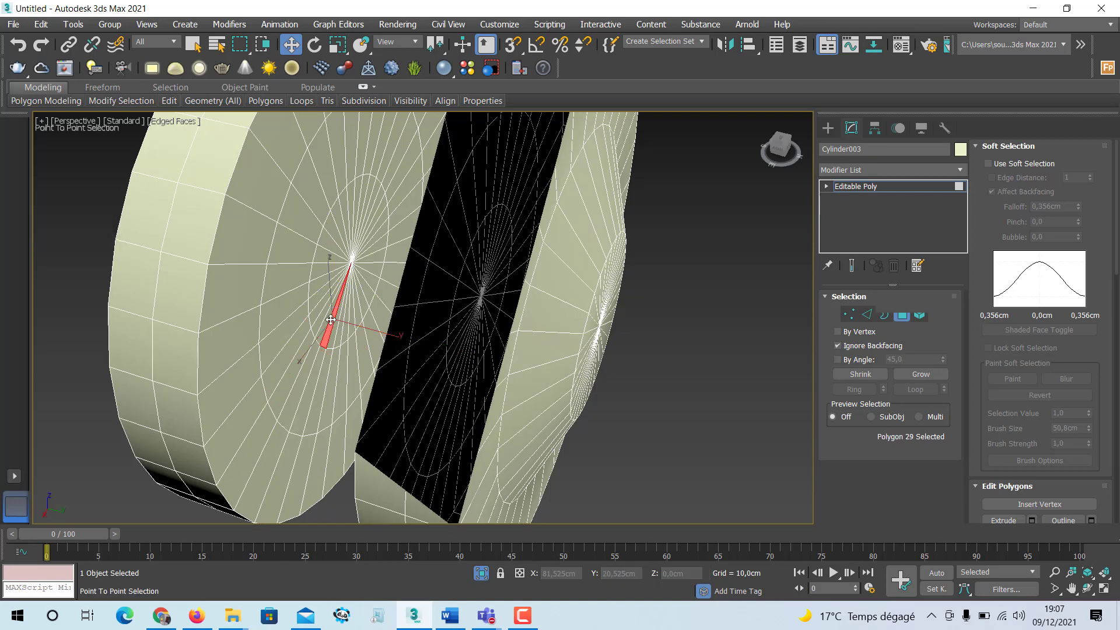
{"action": "left_click", "coordinate": [329, 319], "text": "shift"}
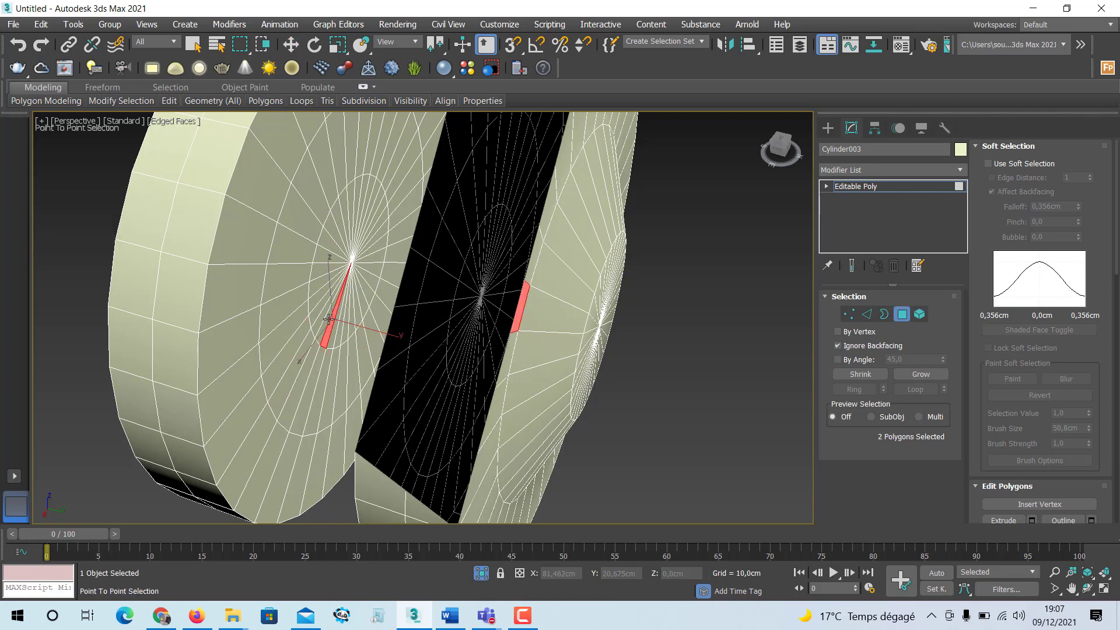
{"action": "key", "text": "w"}
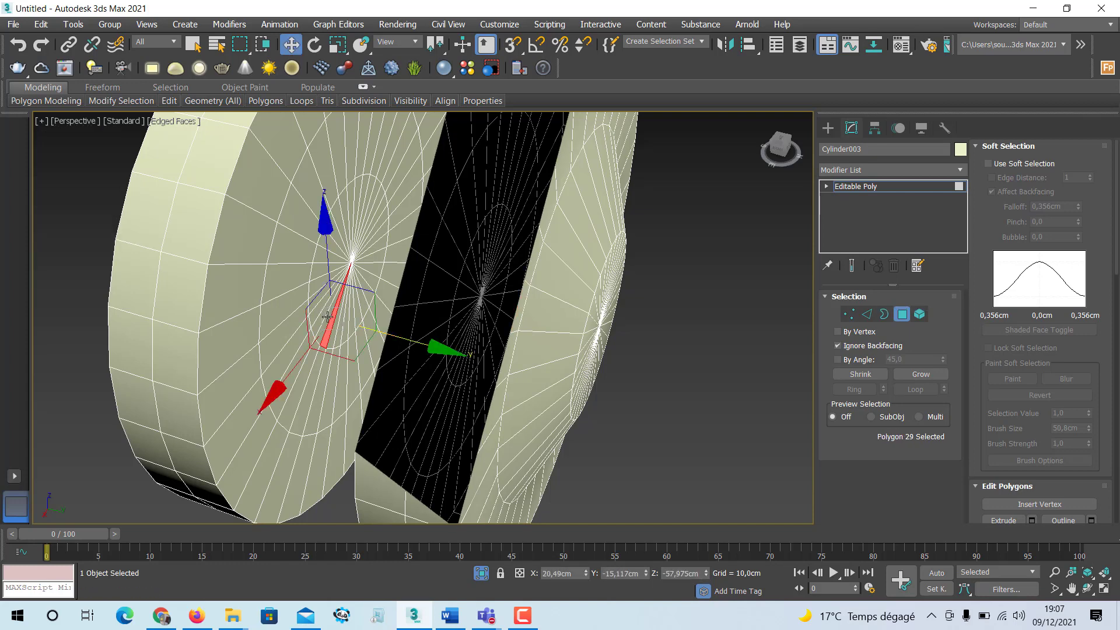
{"action": "scroll", "coordinate": [328, 322], "scroll_direction": "up", "scroll_amount": 5}
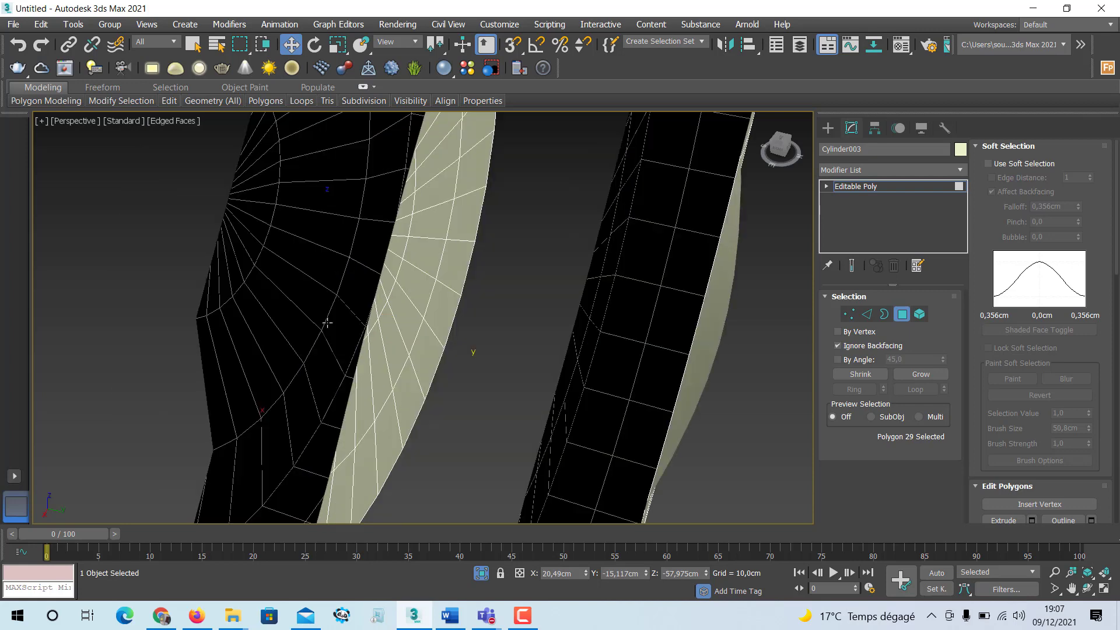
{"action": "scroll", "coordinate": [328, 323], "scroll_direction": "down", "scroll_amount": 4}
Step: Add the remaining wedge polygons around the centre of the original disc's inner face to the selection, completing the innermost circle
{"action": "left_click", "coordinate": [324, 322], "text": "ctrl"}
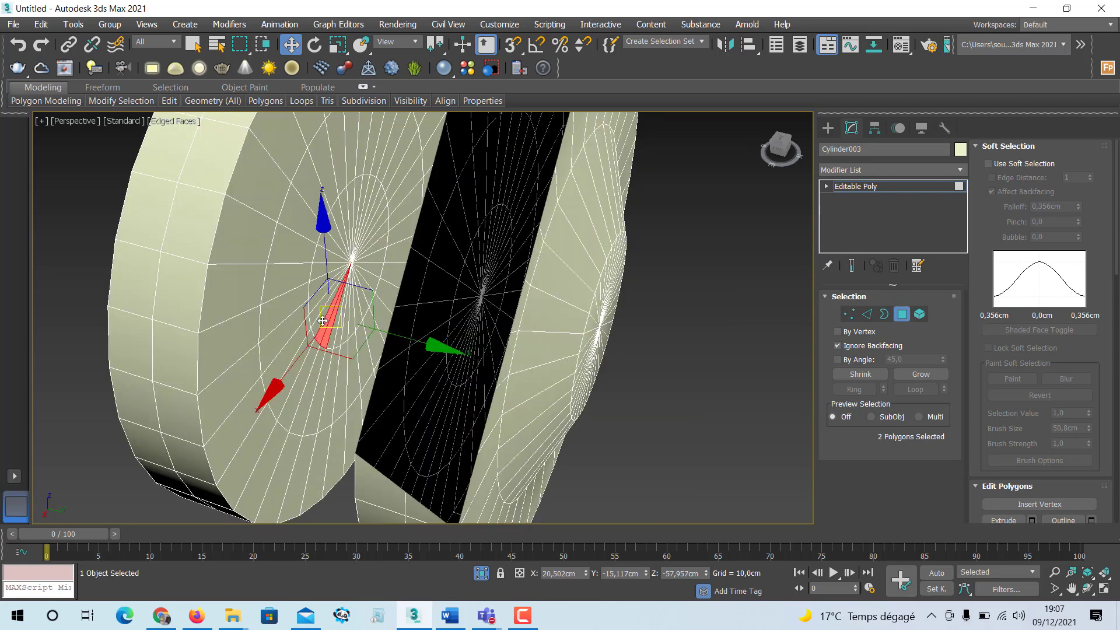
{"action": "left_click", "coordinate": [322, 316], "text": "ctrl"}
{"action": "left_click", "coordinate": [320, 307], "text": "ctrl"}
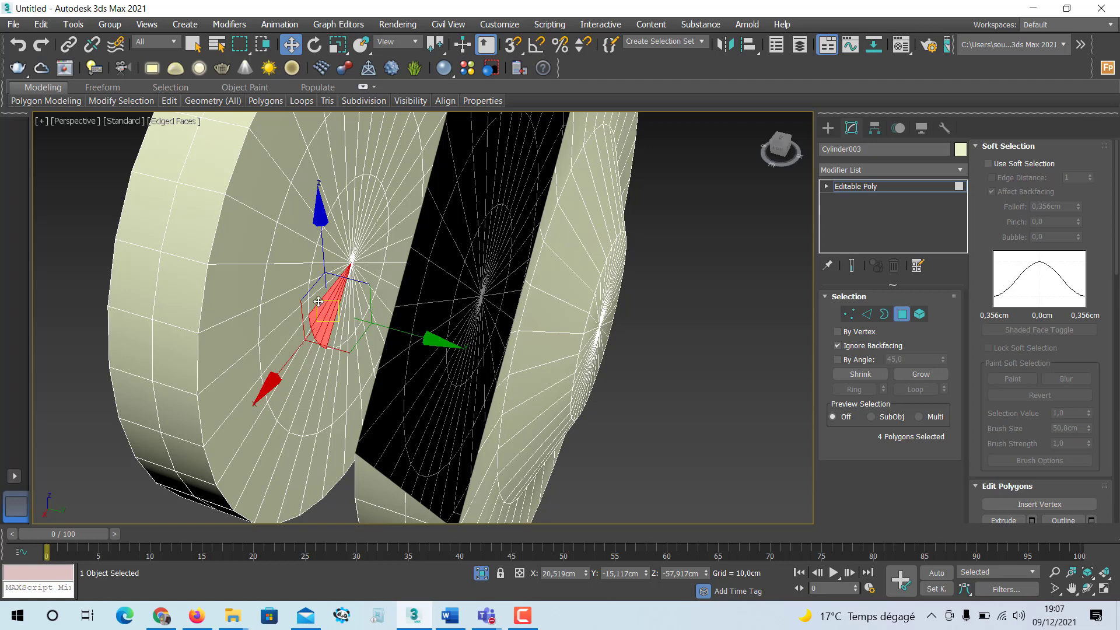
{"action": "left_click", "coordinate": [318, 301], "text": "ctrl"}
{"action": "left_click", "coordinate": [319, 281], "text": "ctrl"}
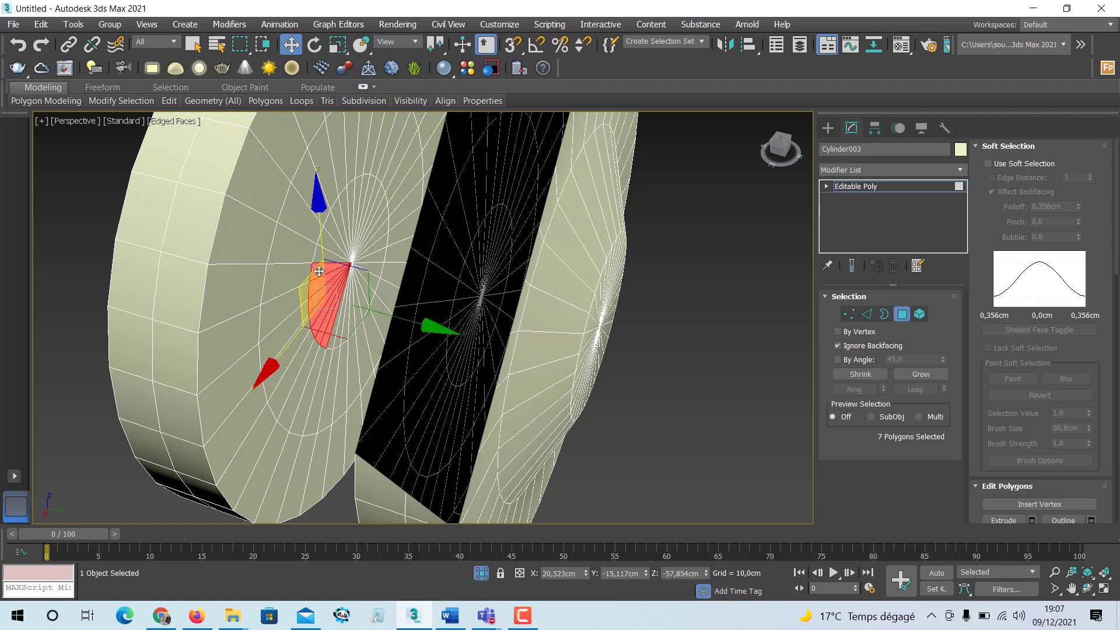
{"action": "left_click", "coordinate": [324, 267], "text": "ctrl"}
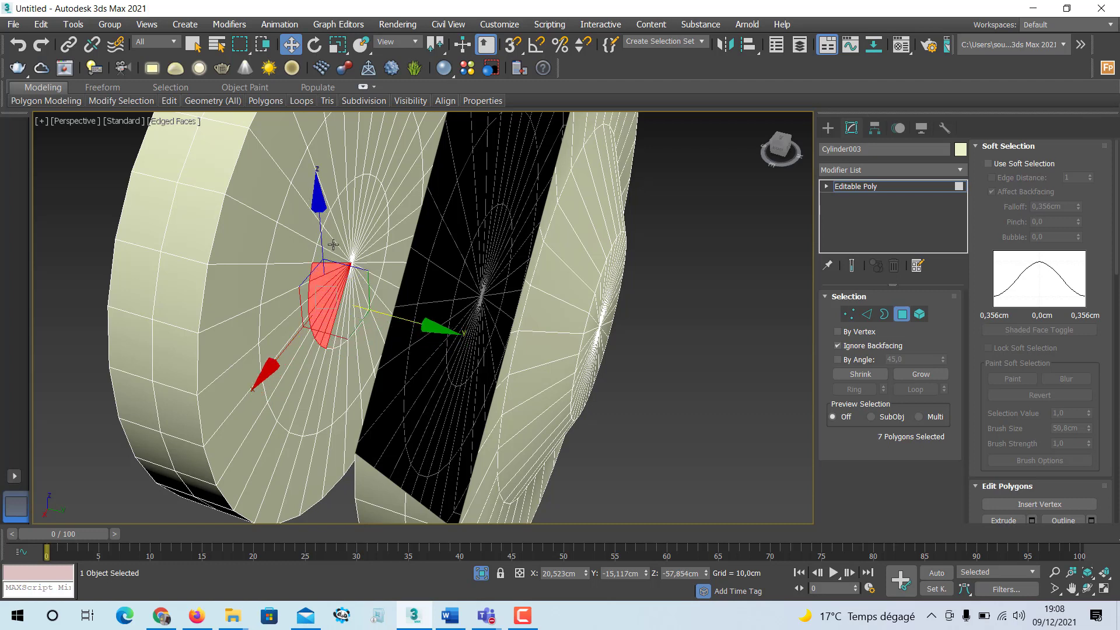
{"action": "left_click", "coordinate": [330, 255], "text": "ctrl"}
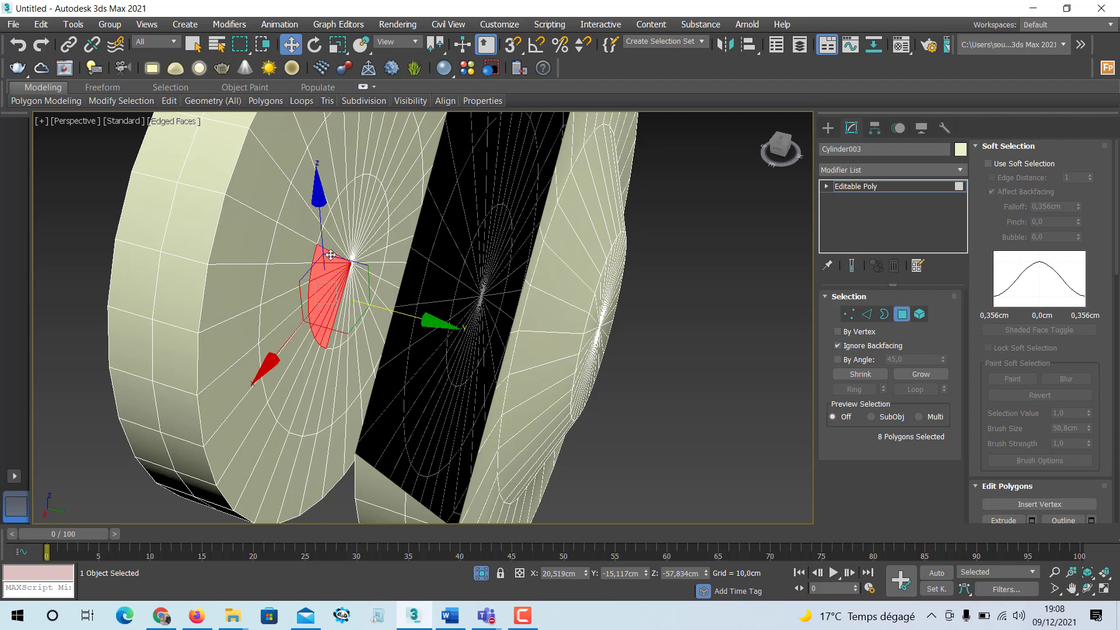
{"action": "left_click", "coordinate": [332, 243], "text": "ctrl"}
{"action": "left_click", "coordinate": [338, 234], "text": "ctrl"}
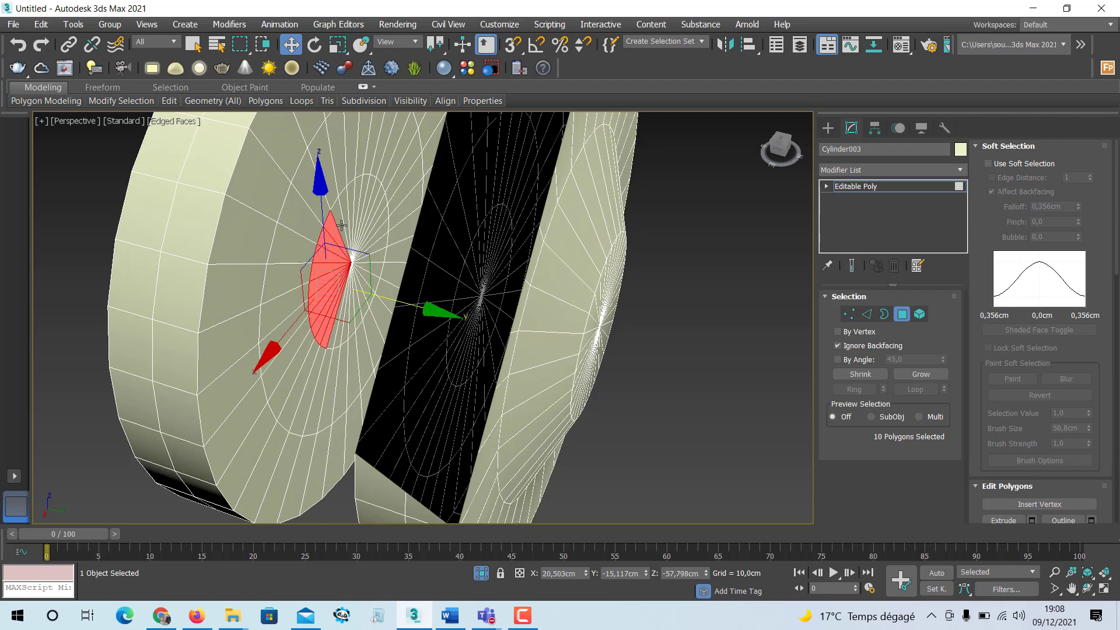
{"action": "left_click", "coordinate": [344, 223], "text": "ctrl"}
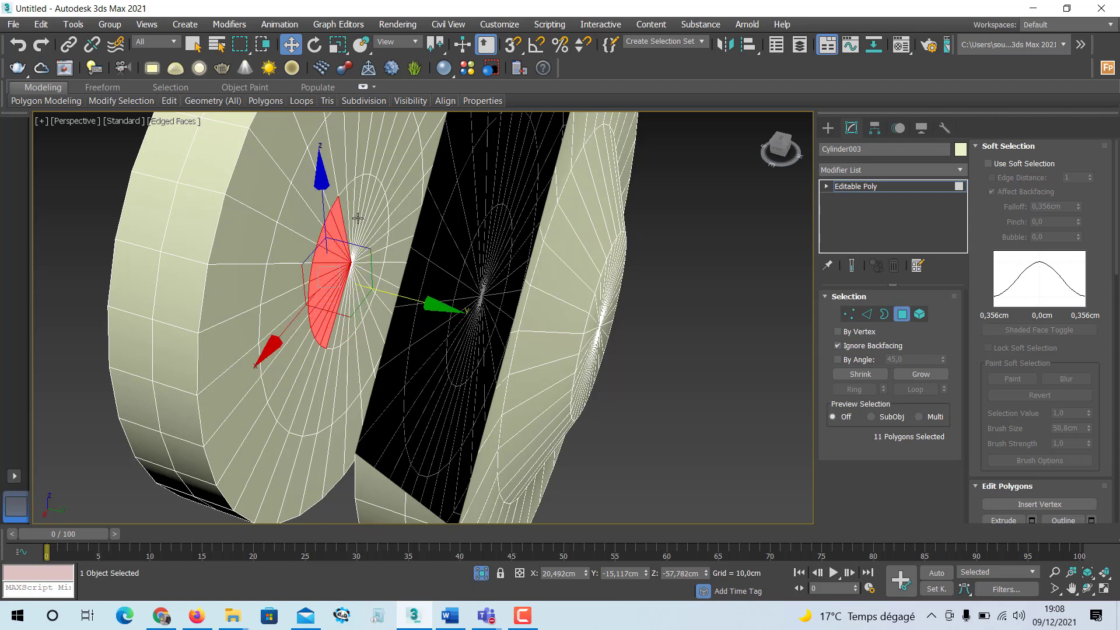
{"action": "left_click", "coordinate": [350, 217], "text": "ctrl"}
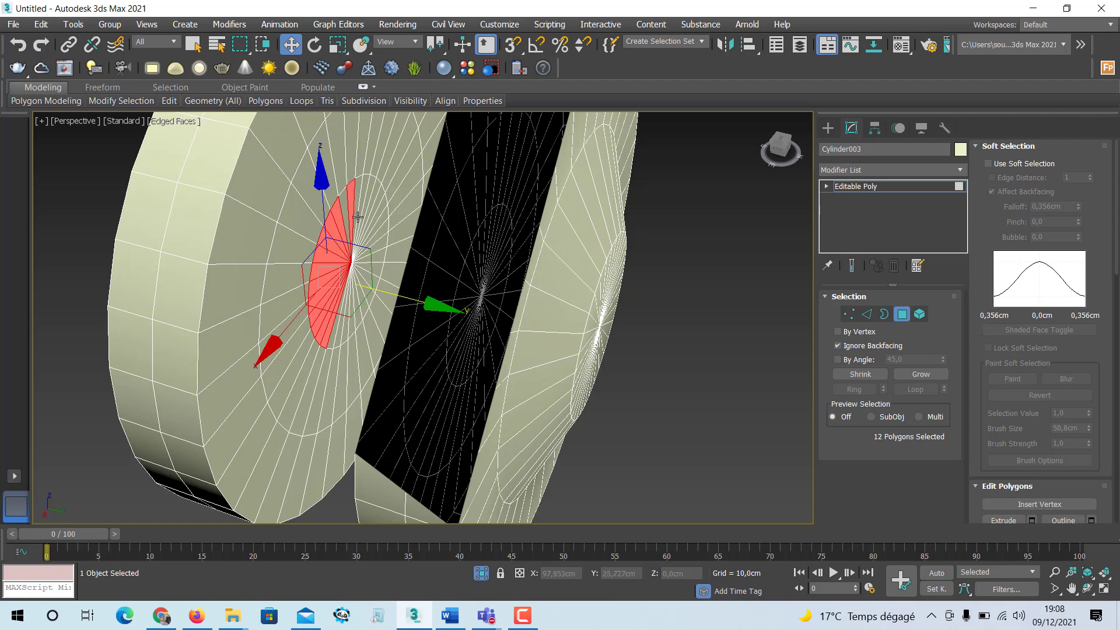
{"action": "left_click", "coordinate": [358, 218], "text": "ctrl"}
{"action": "left_click", "coordinate": [365, 229], "text": "ctrl"}
{"action": "left_click", "coordinate": [368, 244], "text": "ctrl"}
{"action": "left_click", "coordinate": [364, 266], "text": "ctrl"}
{"action": "left_click", "coordinate": [362, 284], "text": "ctrl"}
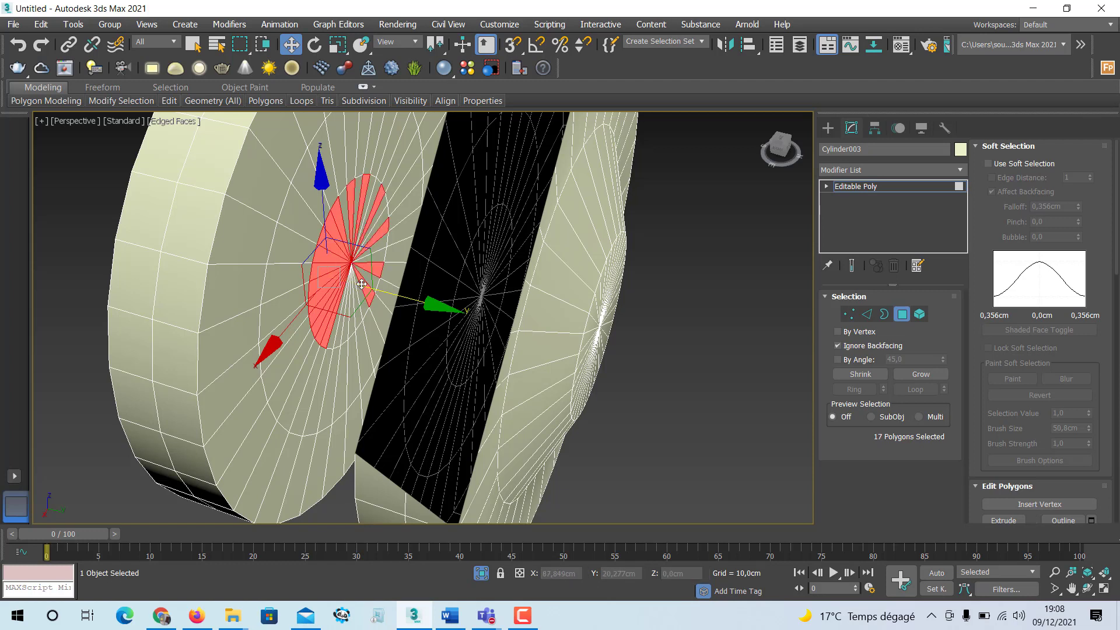
{"action": "left_click", "coordinate": [353, 300], "text": "ctrl"}
{"action": "left_click", "coordinate": [347, 305], "text": "ctrl"}
{"action": "left_click", "coordinate": [340, 308], "text": "ctrl"}
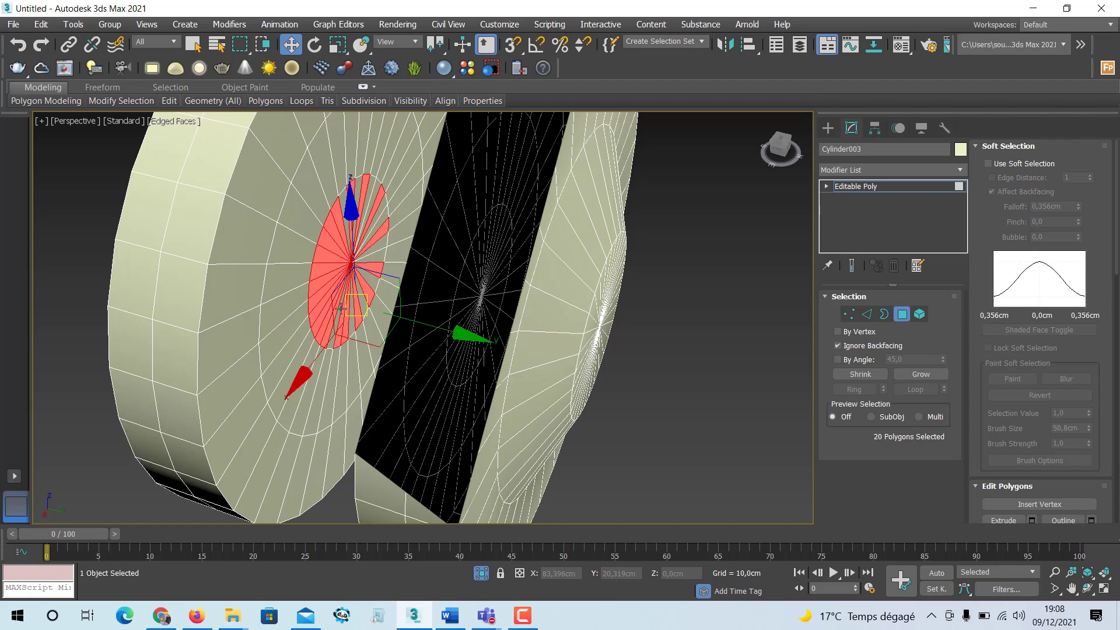
{"action": "left_click", "coordinate": [347, 312], "text": "ctrl"}
{"action": "left_click", "coordinate": [352, 311], "text": "ctrl"}
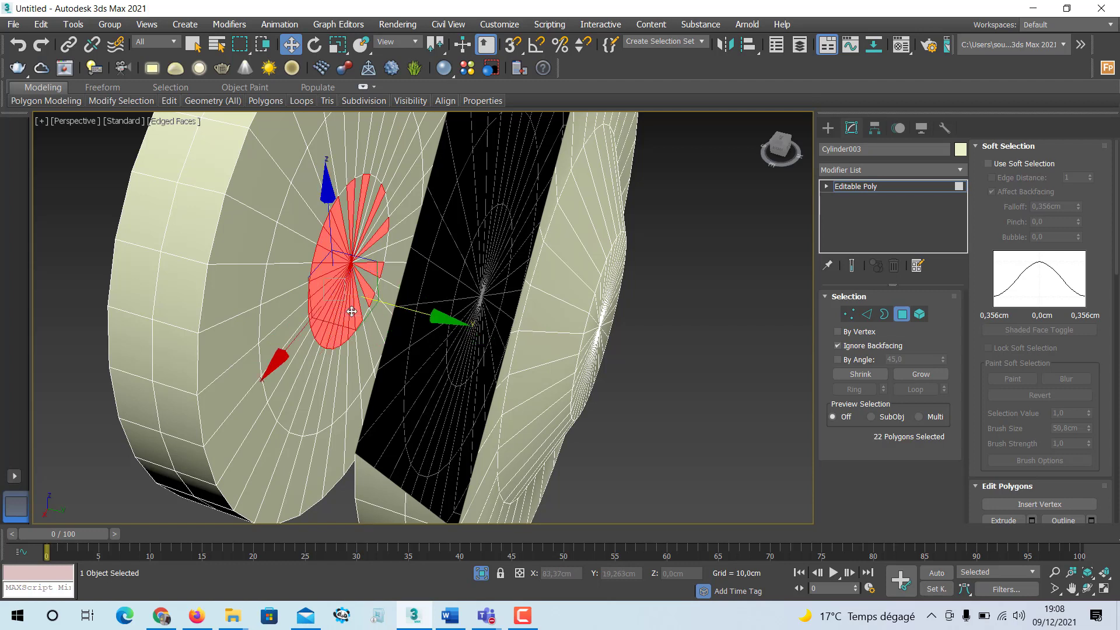
{"action": "left_click", "coordinate": [363, 301], "text": "ctrl"}
{"action": "left_click", "coordinate": [370, 279], "text": "ctrl"}
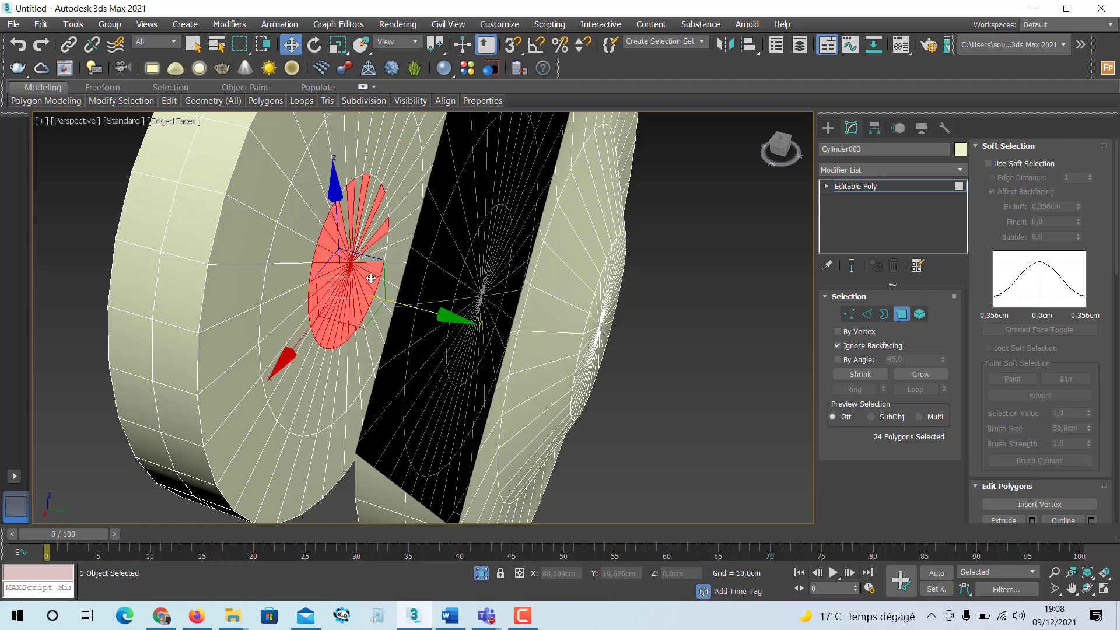
{"action": "left_click", "coordinate": [375, 257], "text": "ctrl"}
{"action": "left_click", "coordinate": [380, 239], "text": "ctrl"}
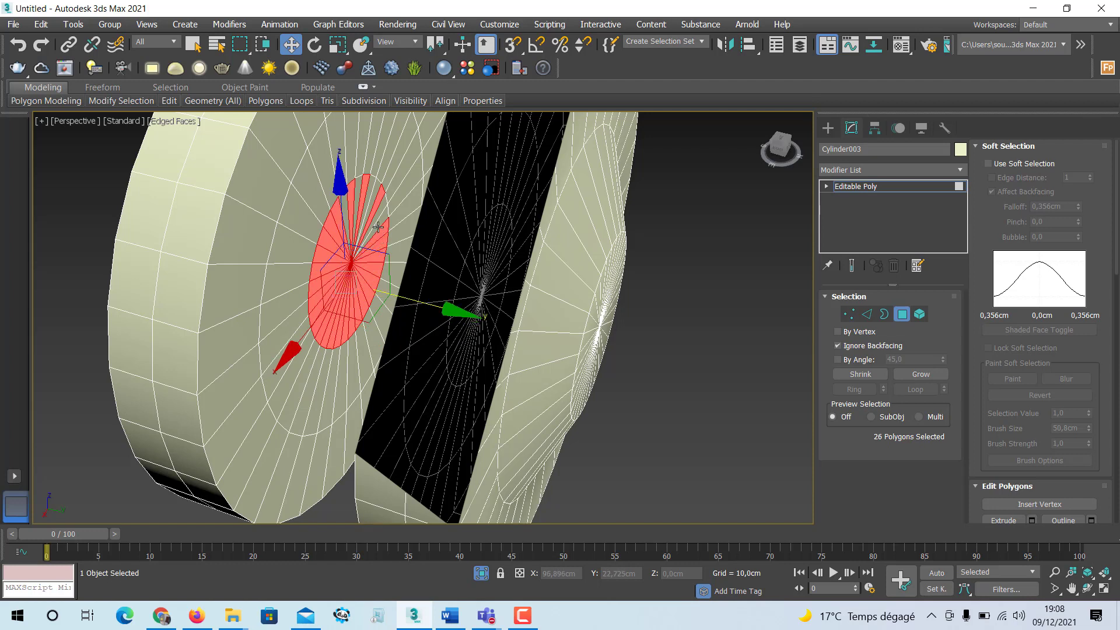
{"action": "left_click", "coordinate": [378, 228], "text": "ctrl"}
{"action": "left_click", "coordinate": [378, 217], "text": "ctrl"}
{"action": "left_click", "coordinate": [368, 203], "text": "ctrl"}
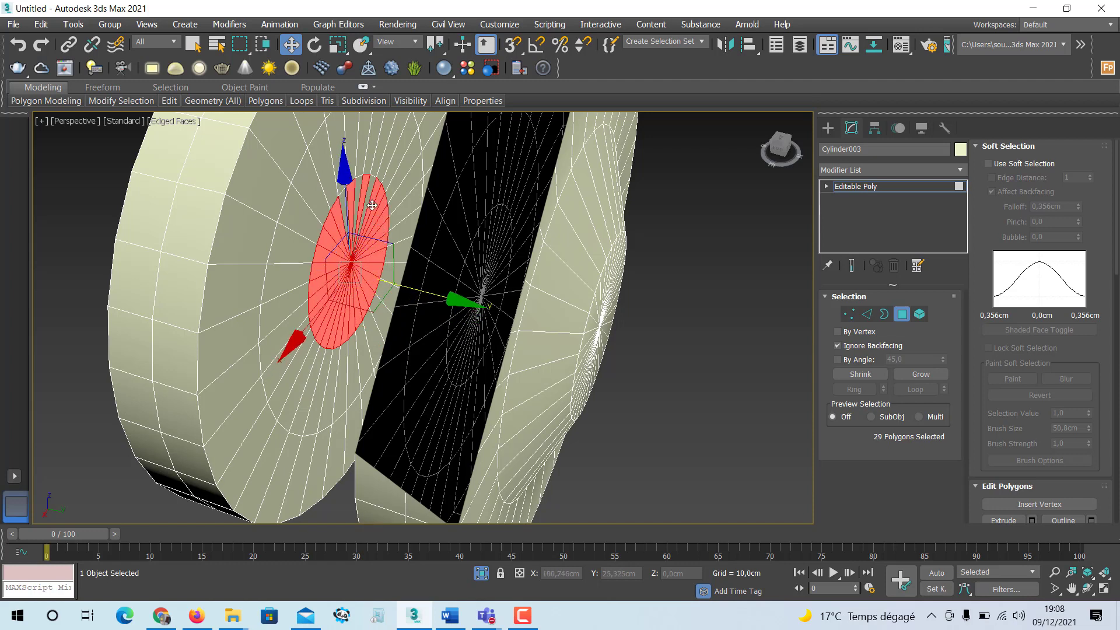
{"action": "left_click", "coordinate": [364, 200], "text": "ctrl"}
{"action": "left_click", "coordinate": [356, 197], "text": "ctrl"}
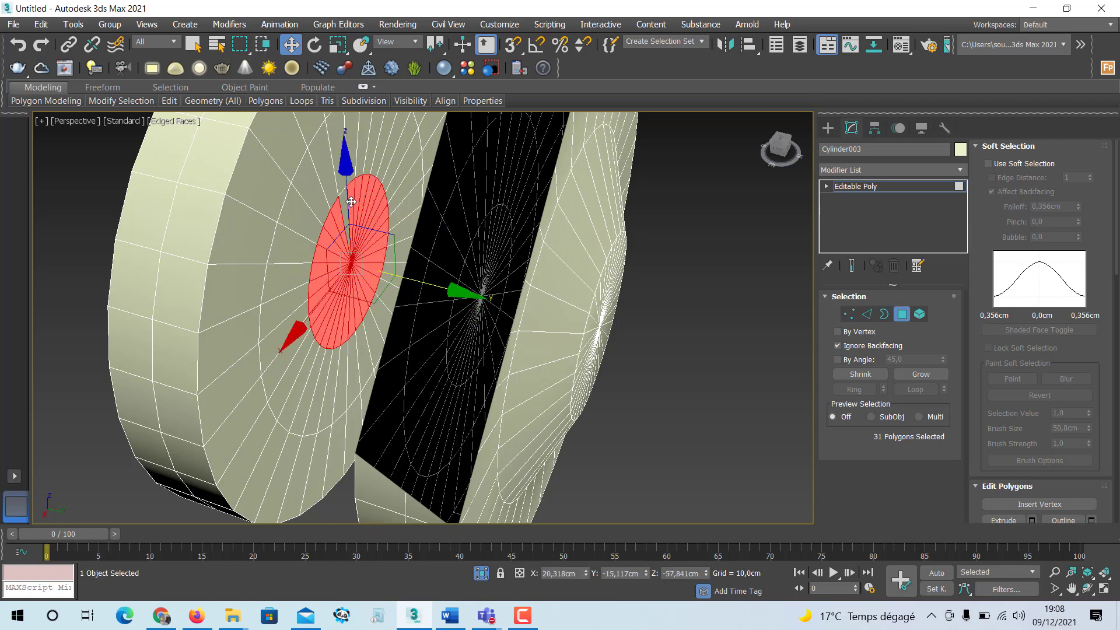
{"action": "left_click", "coordinate": [351, 202], "text": "ctrl"}
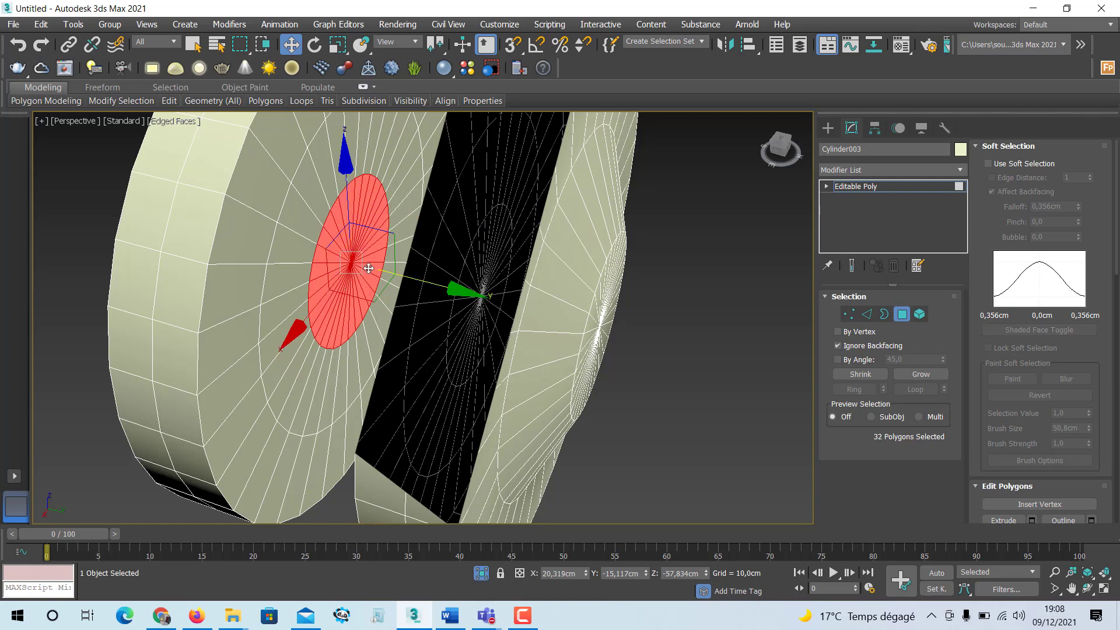
Step: Add every other wedge polygon around the centre of the mirrored disc's inner face to the selection
{"action": "middle_click_drag", "start_coordinate": [395, 326], "coordinate": [439, 322], "text": "alt"}
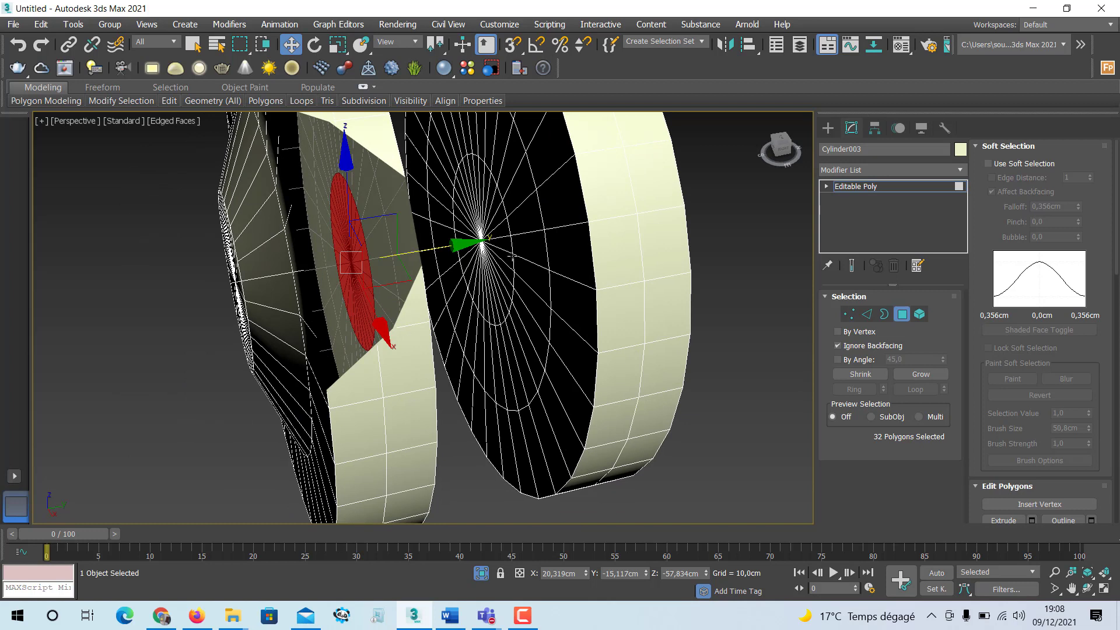
{"action": "left_click", "coordinate": [503, 248], "text": "ctrl"}
{"action": "left_click", "coordinate": [503, 257], "text": "ctrl"}
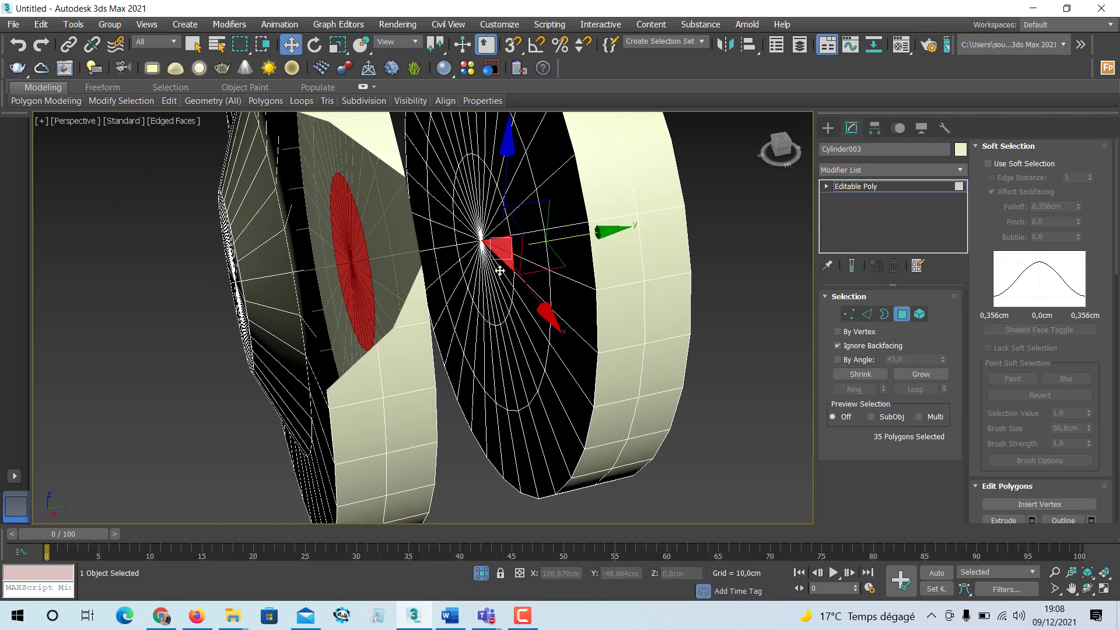
{"action": "left_click", "coordinate": [497, 271], "text": "ctrl"}
{"action": "left_click", "coordinate": [491, 281], "text": "ctrl"}
{"action": "left_click", "coordinate": [479, 281], "text": "ctrl"}
{"action": "left_click", "coordinate": [469, 267], "text": "ctrl"}
{"action": "left_click", "coordinate": [464, 251], "text": "ctrl"}
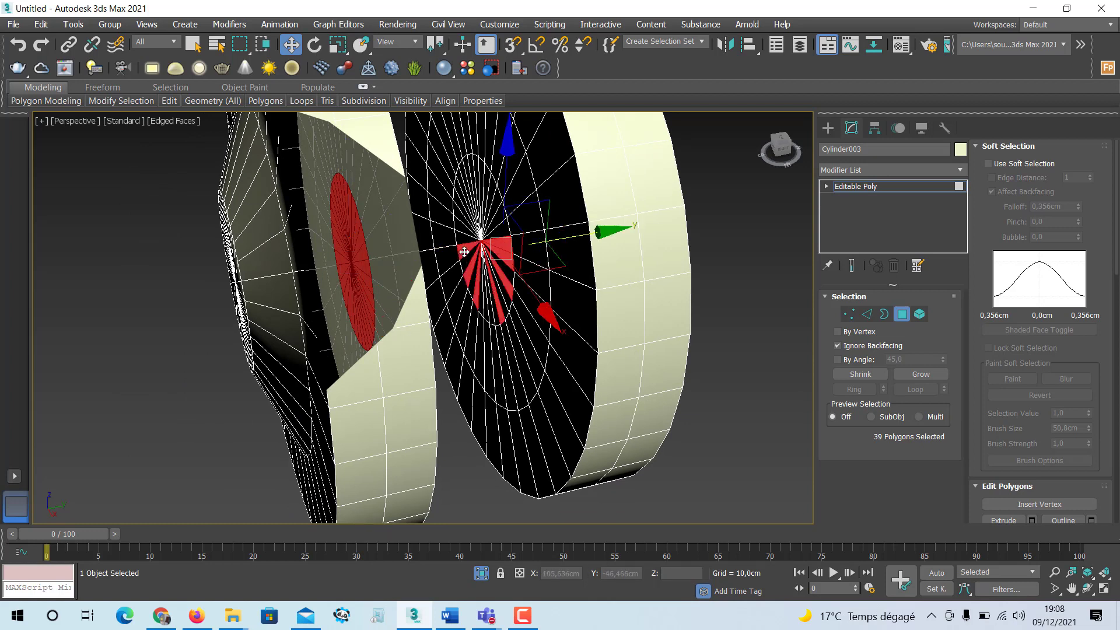
{"action": "left_click", "coordinate": [460, 233], "text": "ctrl"}
{"action": "left_click", "coordinate": [459, 218], "text": "ctrl"}
{"action": "left_click", "coordinate": [460, 204], "text": "ctrl"}
{"action": "left_click", "coordinate": [465, 181], "text": "ctrl"}
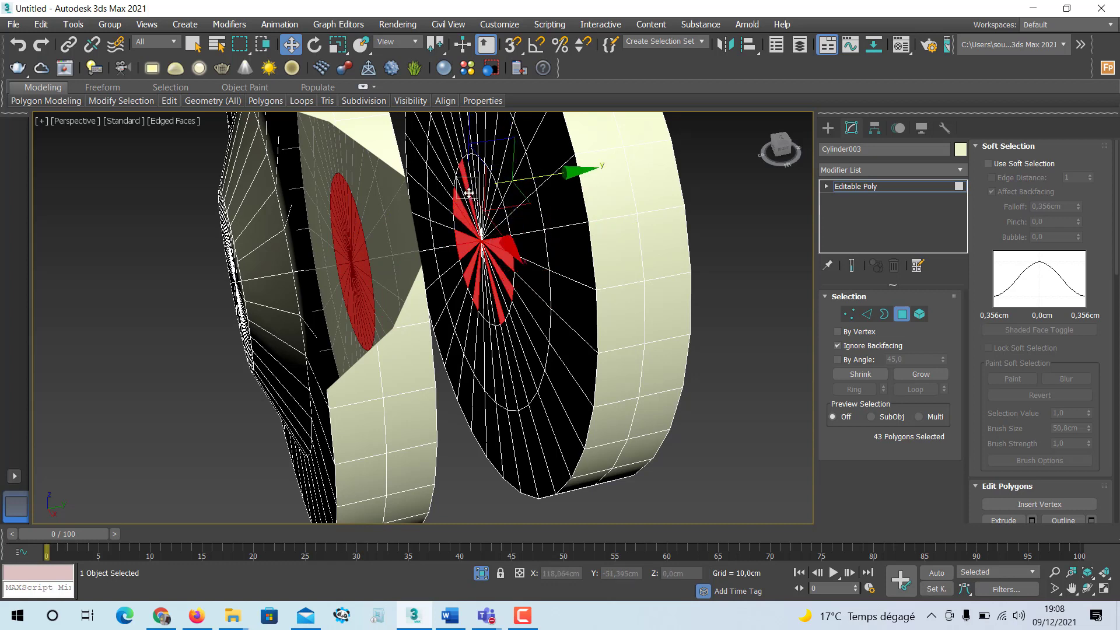
{"action": "left_click", "coordinate": [479, 189], "text": "ctrl"}
{"action": "left_click", "coordinate": [486, 185], "text": "ctrl"}
{"action": "left_click", "coordinate": [491, 201], "text": "ctrl"}
{"action": "left_click", "coordinate": [495, 218], "text": "ctrl"}
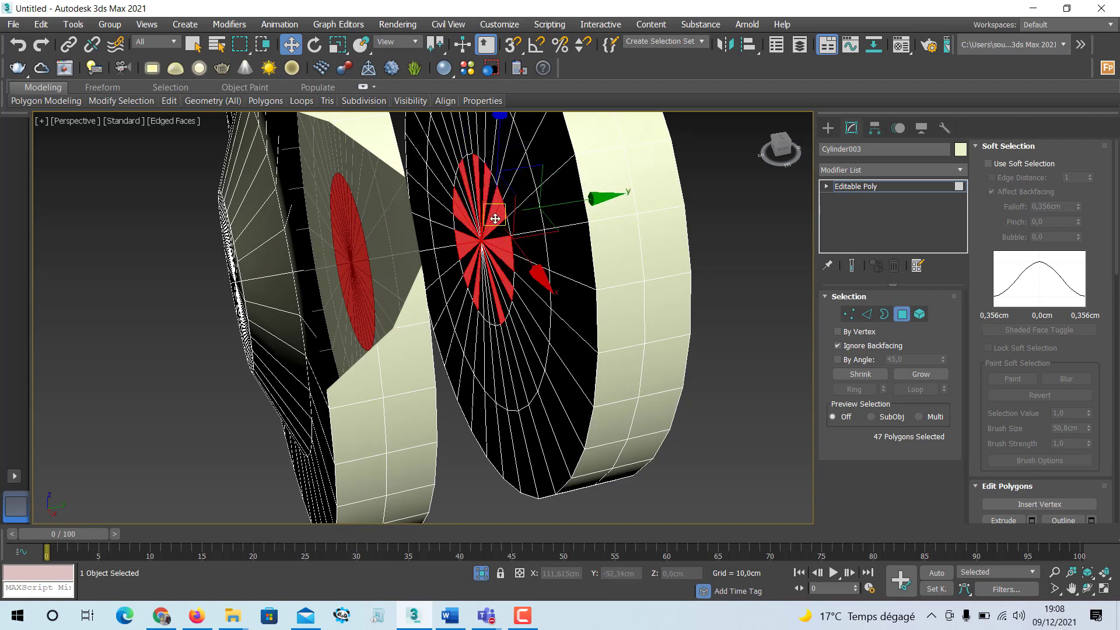
Step: Add the skipped wedge polygons on the mirrored disc's inner face to the selection, completing its innermost circle
{"action": "left_click", "coordinate": [501, 278], "text": "ctrl"}
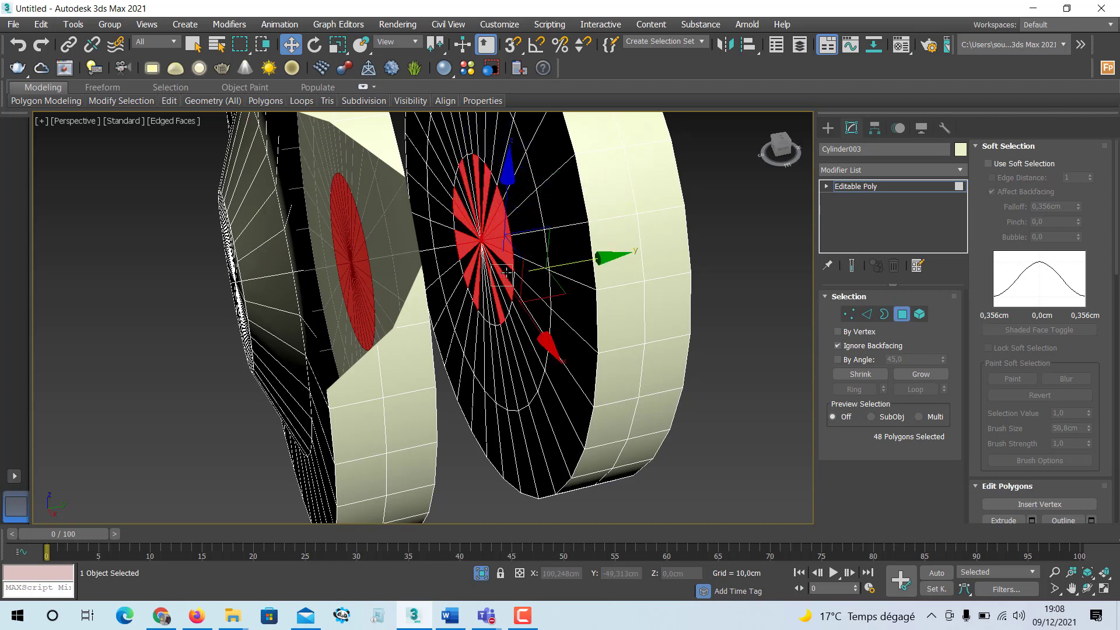
{"action": "left_click", "coordinate": [504, 277], "text": "ctrl"}
{"action": "left_click", "coordinate": [499, 289], "text": "ctrl"}
{"action": "left_click", "coordinate": [494, 296], "text": "ctrl"}
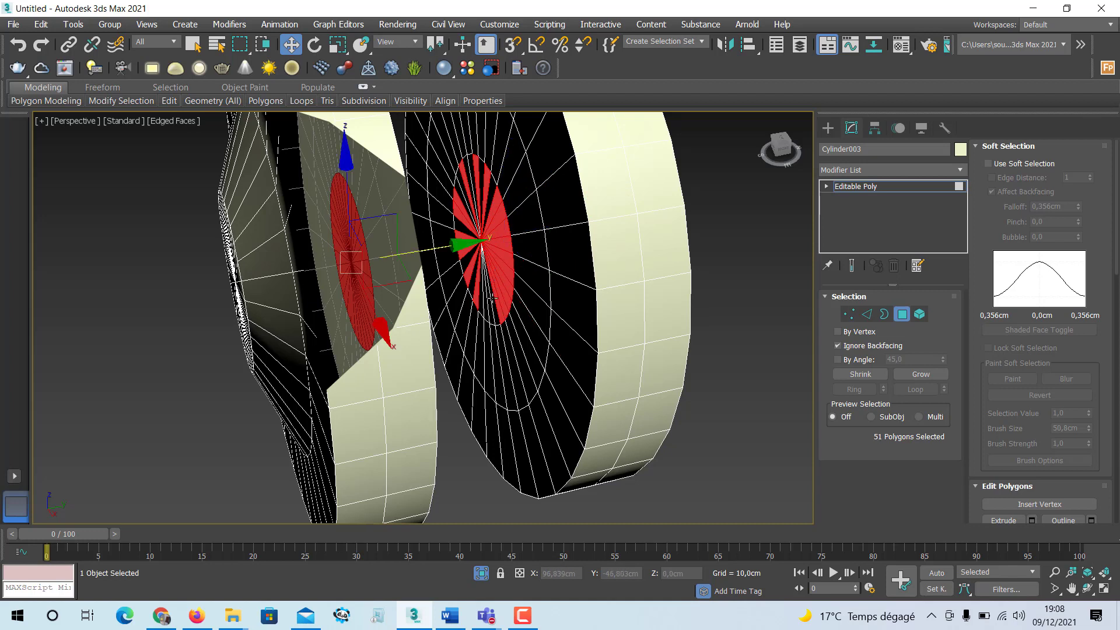
{"action": "left_click", "coordinate": [491, 299], "text": "ctrl"}
{"action": "left_click", "coordinate": [489, 301], "text": "ctrl"}
{"action": "left_click", "coordinate": [482, 299], "text": "ctrl"}
{"action": "left_click", "coordinate": [477, 293], "text": "ctrl"}
{"action": "left_click", "coordinate": [468, 270], "text": "ctrl"}
{"action": "left_click", "coordinate": [464, 257], "text": "ctrl"}
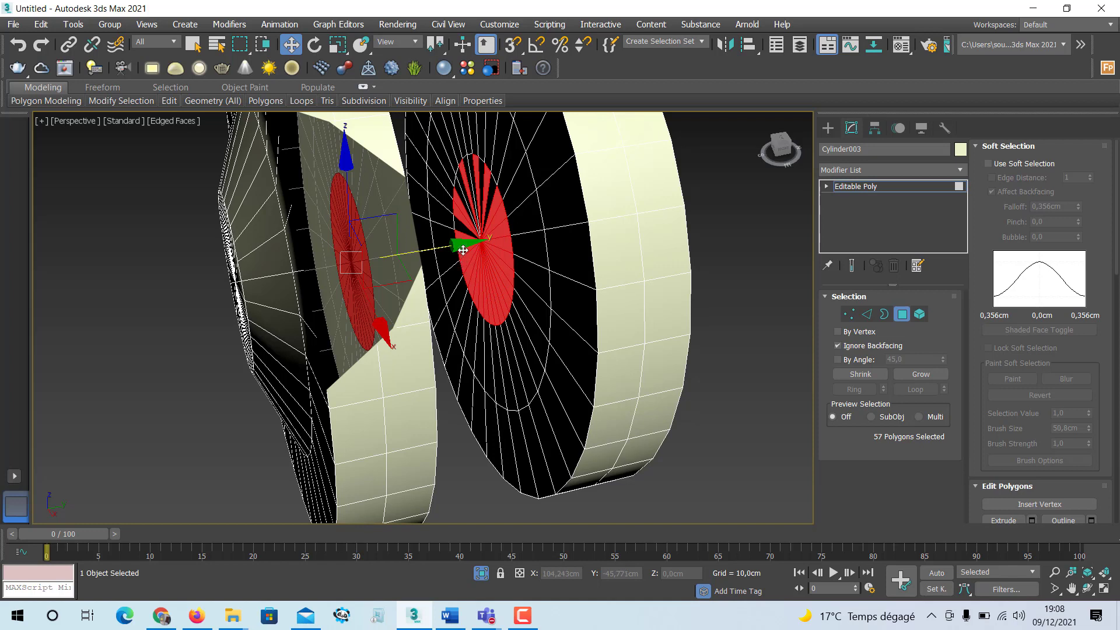
{"action": "left_click", "coordinate": [461, 205], "text": "ctrl"}
{"action": "left_click", "coordinate": [460, 197], "text": "ctrl"}
{"action": "left_click", "coordinate": [462, 187], "text": "ctrl"}
{"action": "left_click", "coordinate": [470, 177], "text": "ctrl"}
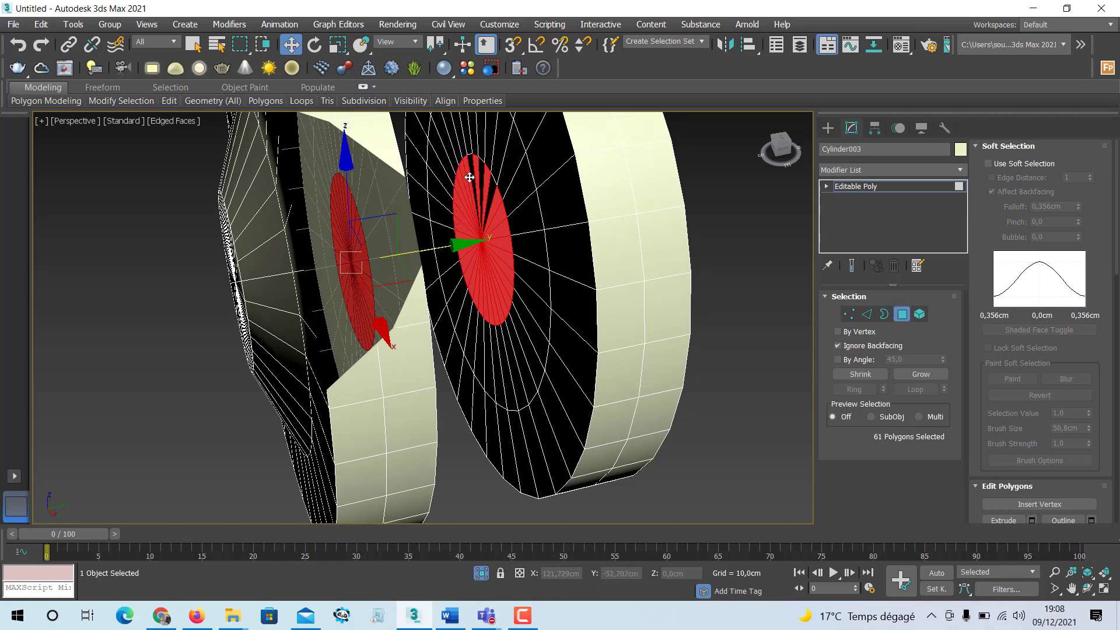
{"action": "left_click", "coordinate": [472, 173], "text": "ctrl"}
{"action": "left_click", "coordinate": [482, 174], "text": "ctrl"}
{"action": "left_click", "coordinate": [490, 191], "text": "ctrl"}
Step: Bridge the two selected inner circles to connect the discs and leave polygon level
{"action": "mouse_move", "coordinate": [501, 290]}
{"action": "middle_mouse_down", "text": "alt"}
{"action": "mouse_move", "coordinate": [452, 295]}
{"action": "mouse_move", "coordinate": [508, 282]}
{"action": "mouse_move", "coordinate": [475, 291]}
{"action": "mouse_move", "coordinate": [501, 299]}
{"action": "middle_mouse_up", "text": "alt"}
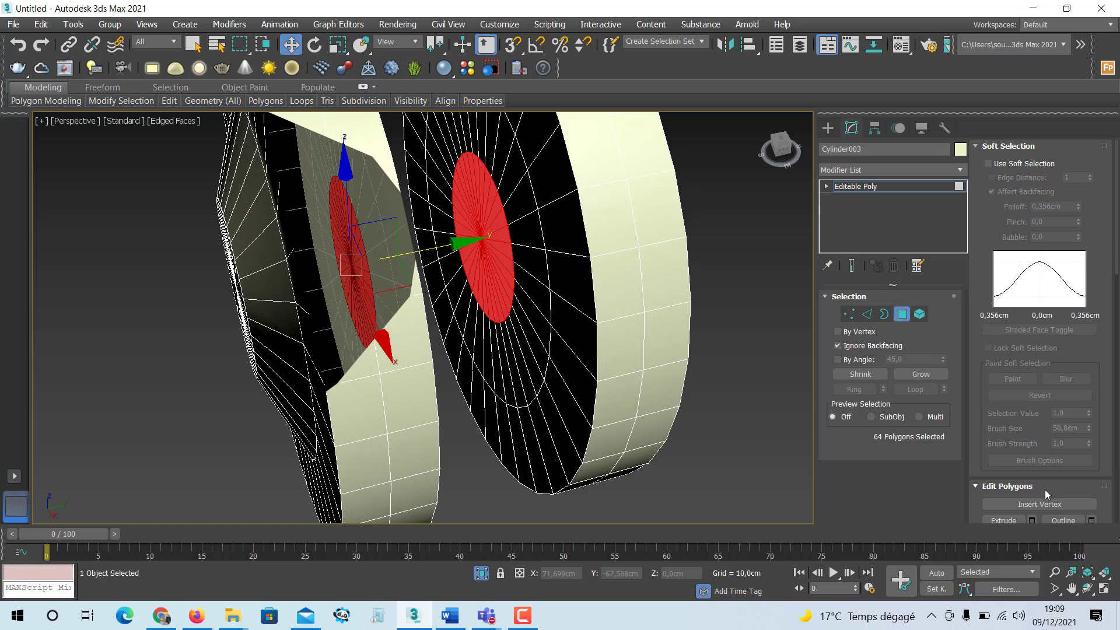
{"action": "left_click", "coordinate": [978, 147]}
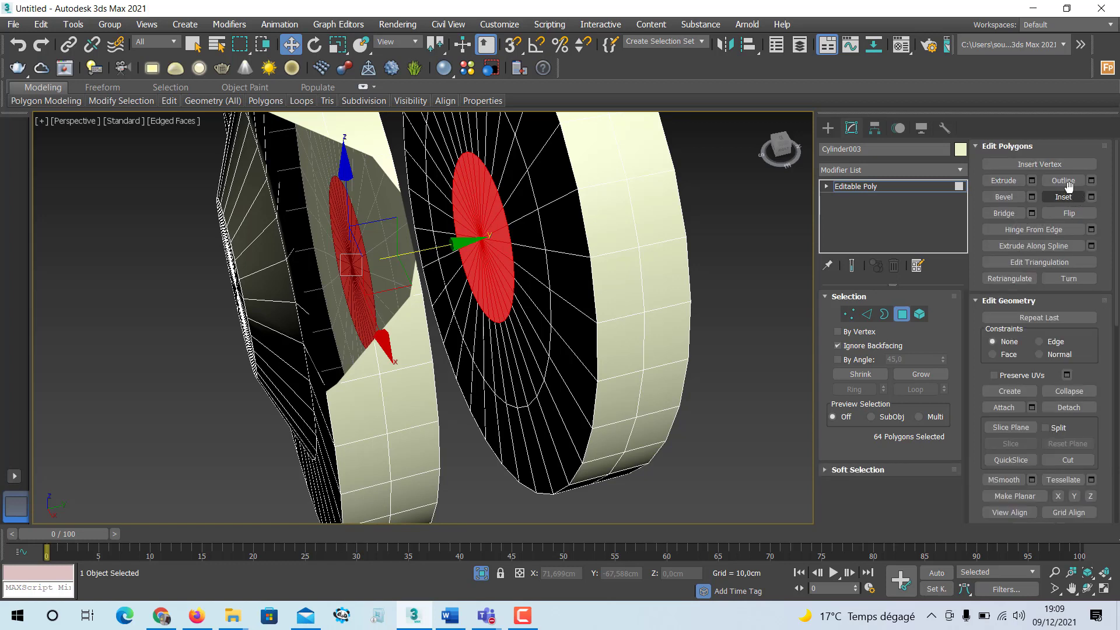
{"action": "left_click", "coordinate": [1031, 215]}
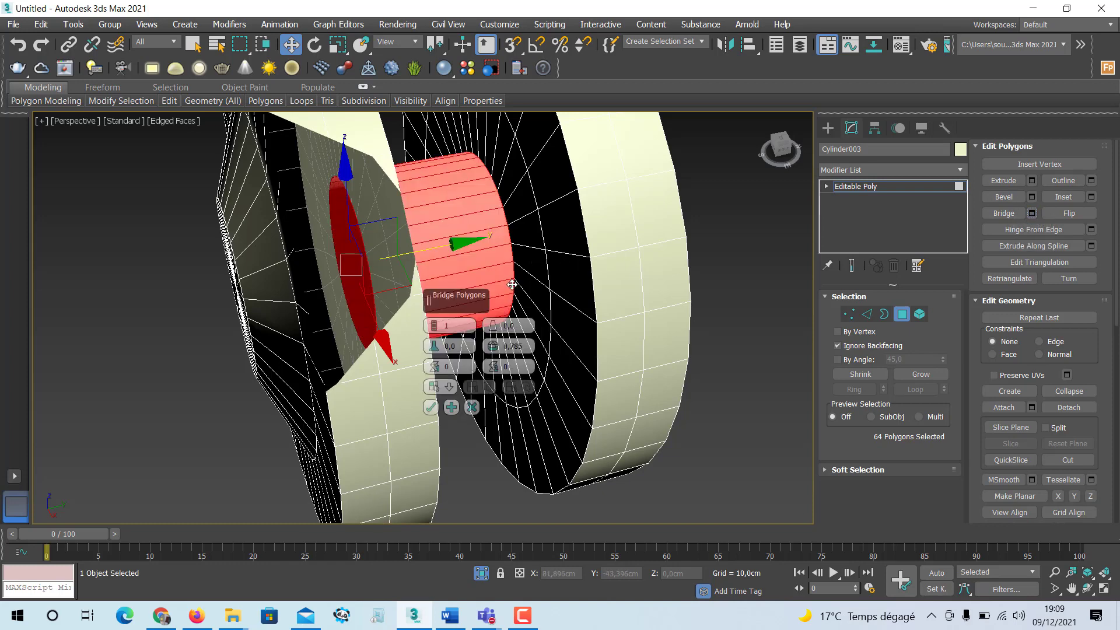
{"action": "middle_click_drag", "start_coordinate": [511, 285], "coordinate": [472, 303], "text": "alt"}
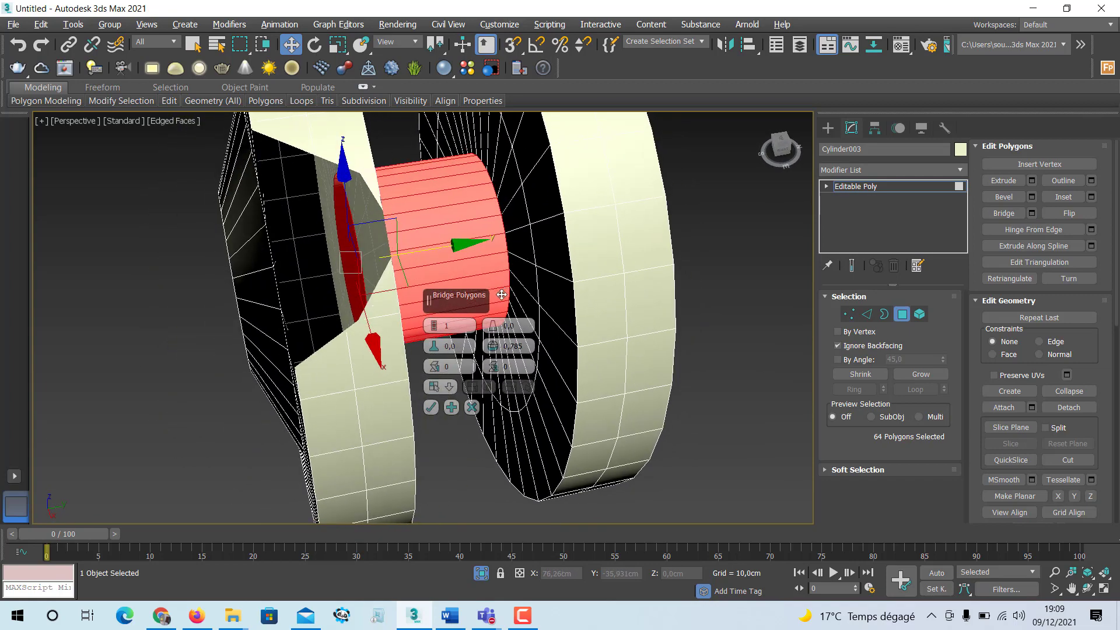
{"action": "left_click", "coordinate": [431, 407]}
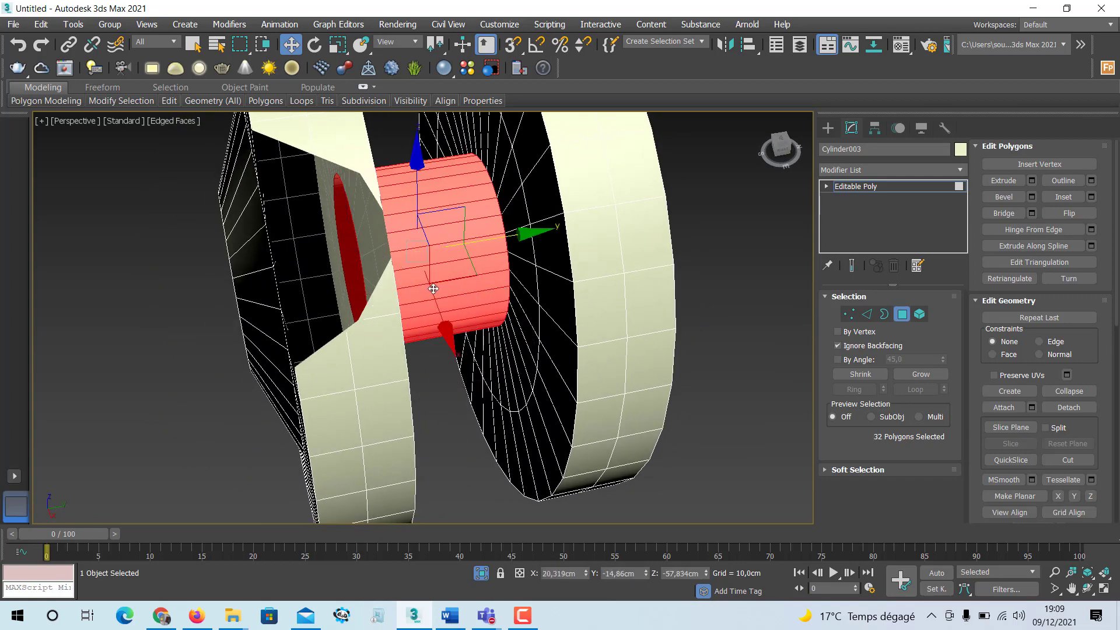
{"action": "left_click", "coordinate": [902, 314]}
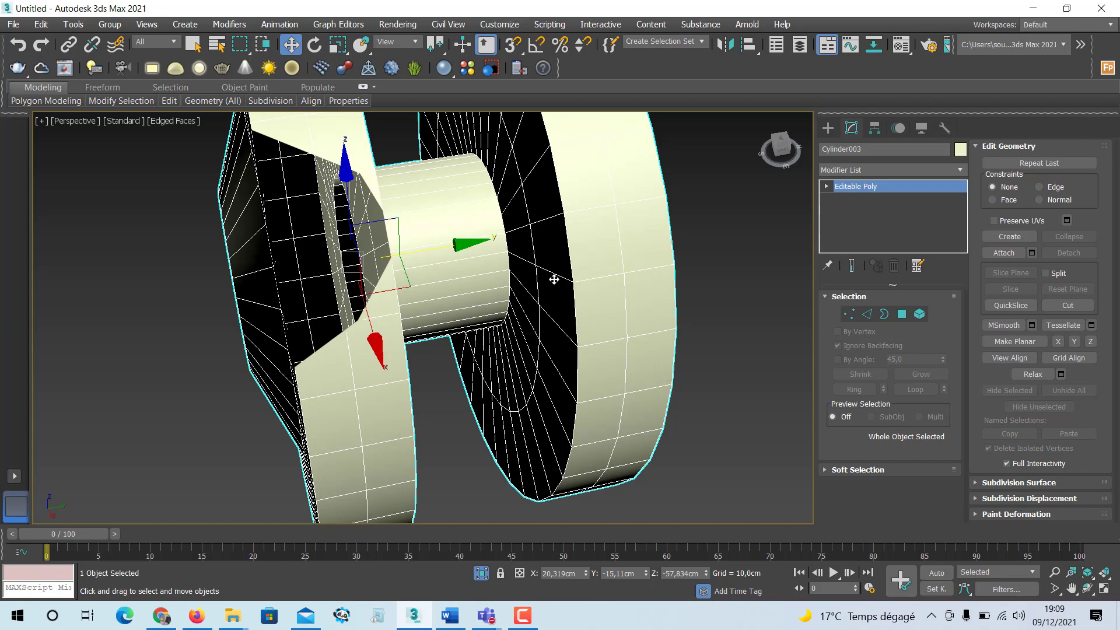
Step: Return to polygon level, clear the selection and select one side polygon of the cylinder connecting the discs
{"action": "scroll", "coordinate": [554, 279], "scroll_direction": "down", "scroll_amount": 5}
{"action": "mouse_move", "coordinate": [542, 285]}
{"action": "middle_mouse_down", "text": "alt"}
{"action": "mouse_move", "coordinate": [603, 258]}
{"action": "mouse_move", "coordinate": [615, 281]}
{"action": "mouse_move", "coordinate": [521, 294]}
{"action": "mouse_move", "coordinate": [532, 268]}
{"action": "middle_mouse_up", "text": "alt"}
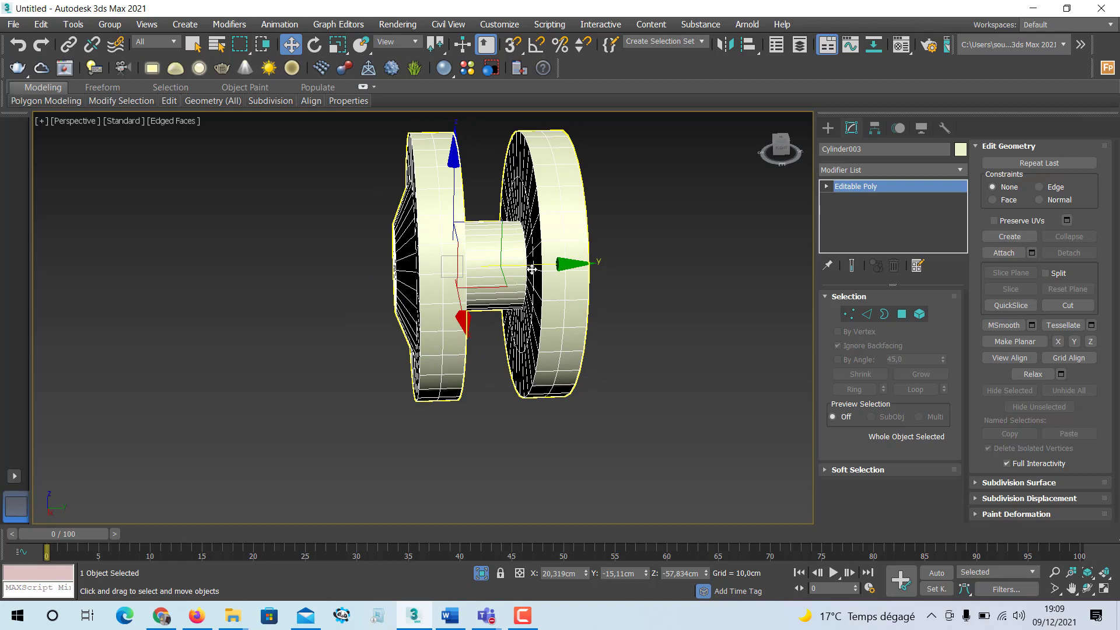
{"action": "scroll", "coordinate": [532, 269], "scroll_direction": "up", "scroll_amount": 3}
{"action": "middle_click_drag", "start_coordinate": [530, 269], "coordinate": [504, 268], "text": "alt"}
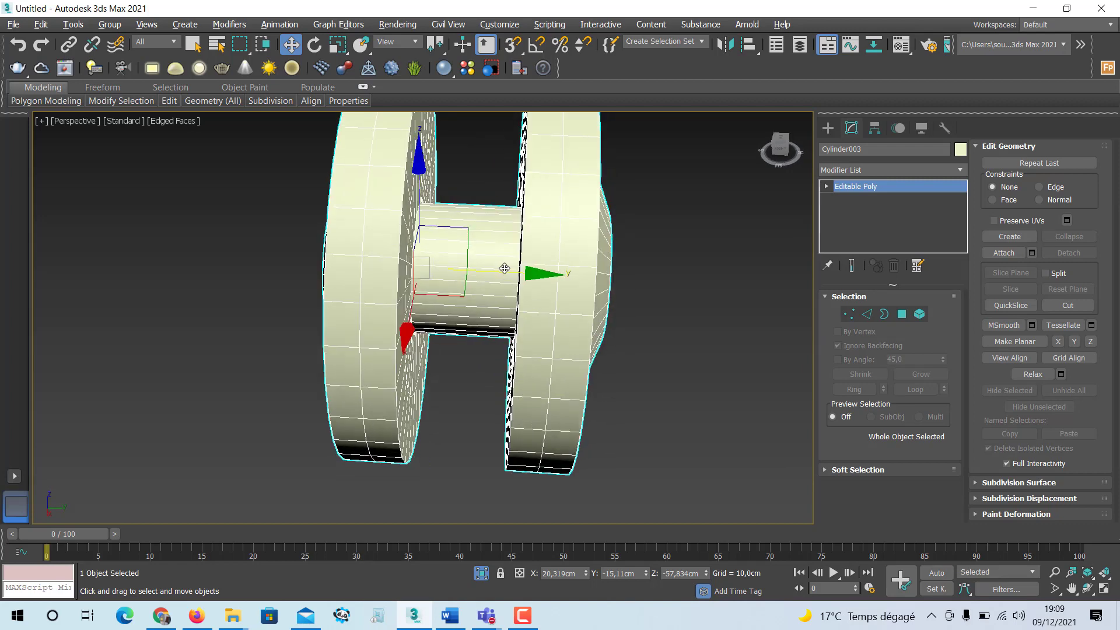
{"action": "left_click", "coordinate": [901, 315]}
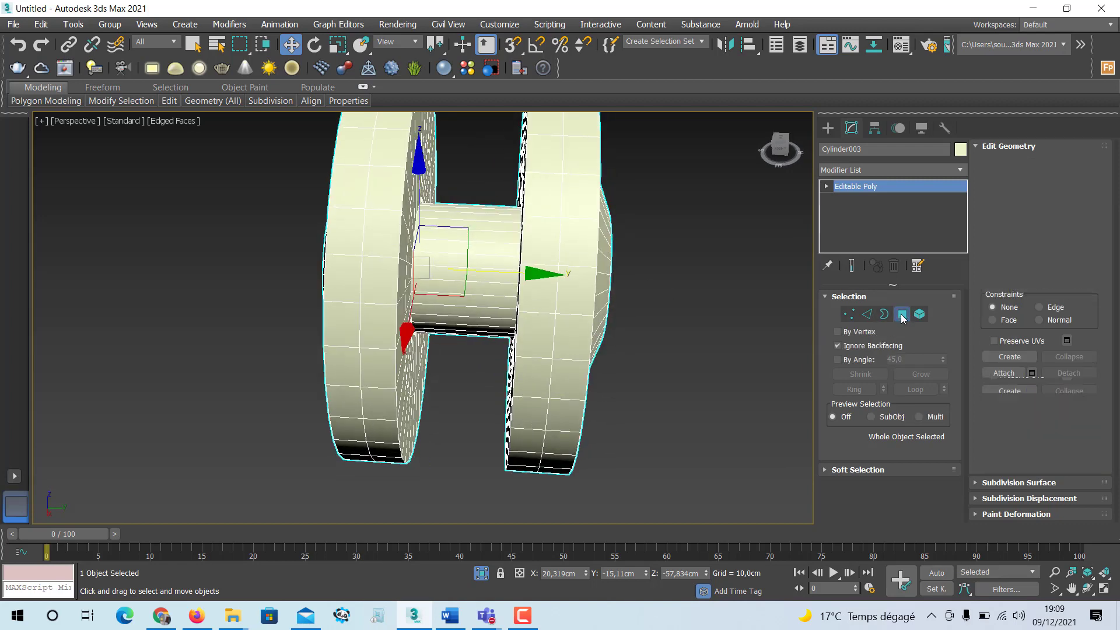
{"action": "left_click", "coordinate": [667, 285]}
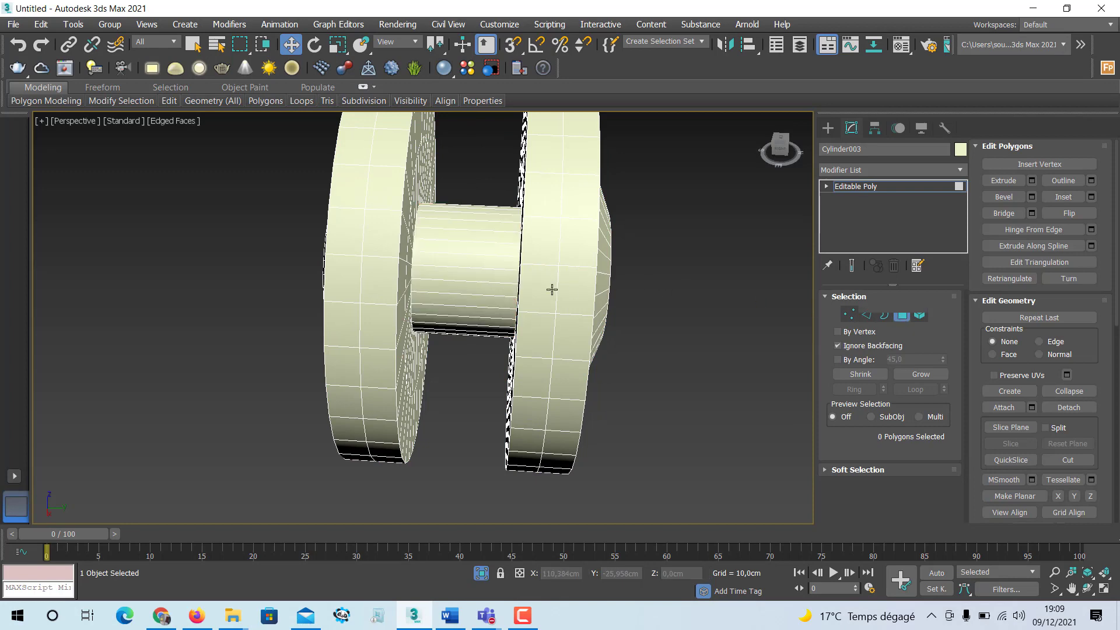
{"action": "middle_click_drag", "start_coordinate": [464, 296], "coordinate": [469, 271], "text": "alt"}
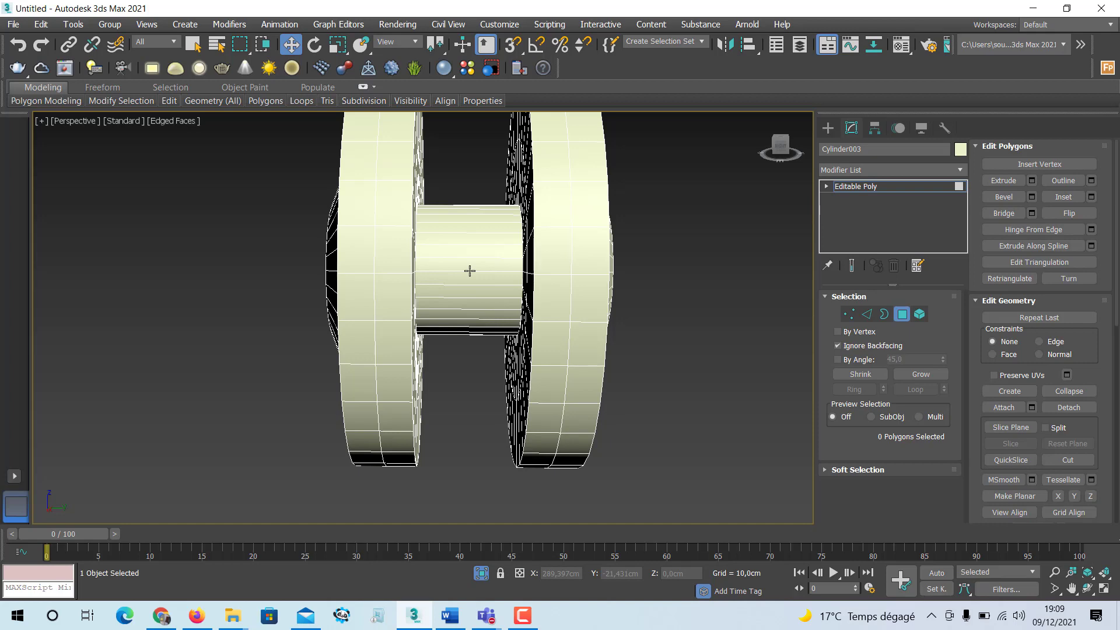
{"action": "middle_click_drag", "start_coordinate": [498, 293], "coordinate": [515, 287], "text": "alt"}
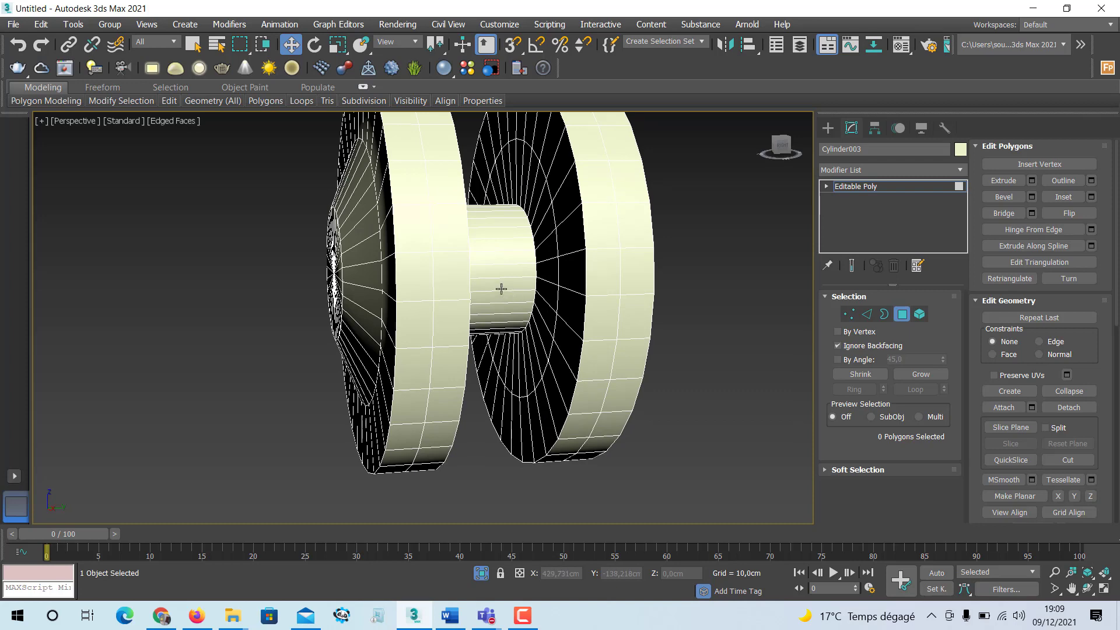
{"action": "left_click", "coordinate": [501, 289]}
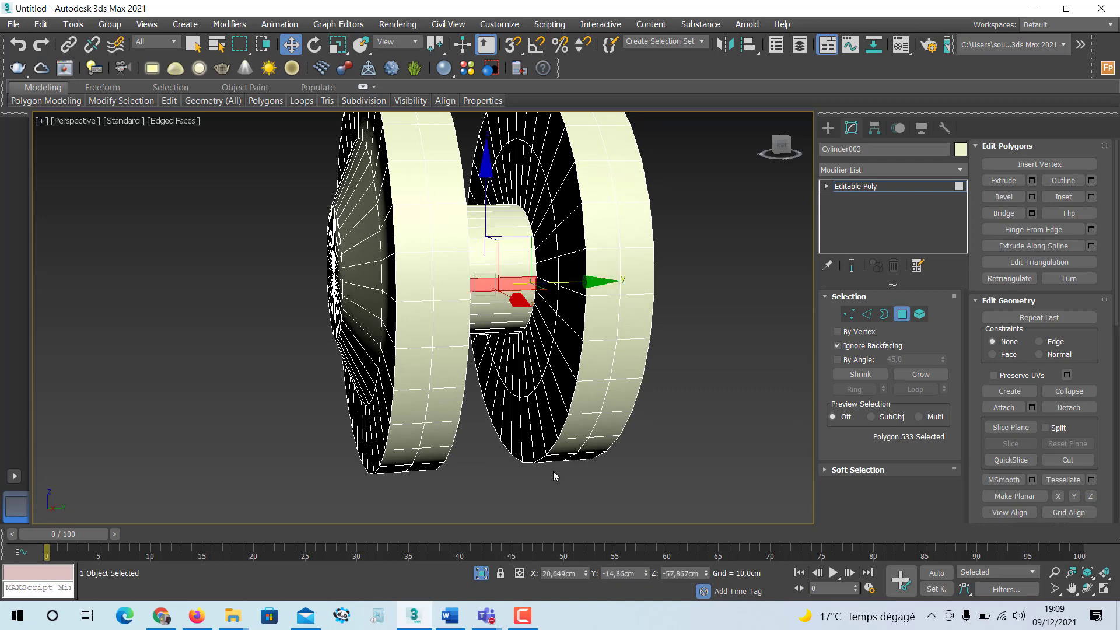
Step: Exit isolation and examine where the connected discs sit beneath the pink bar
{"action": "left_click", "coordinate": [481, 573]}
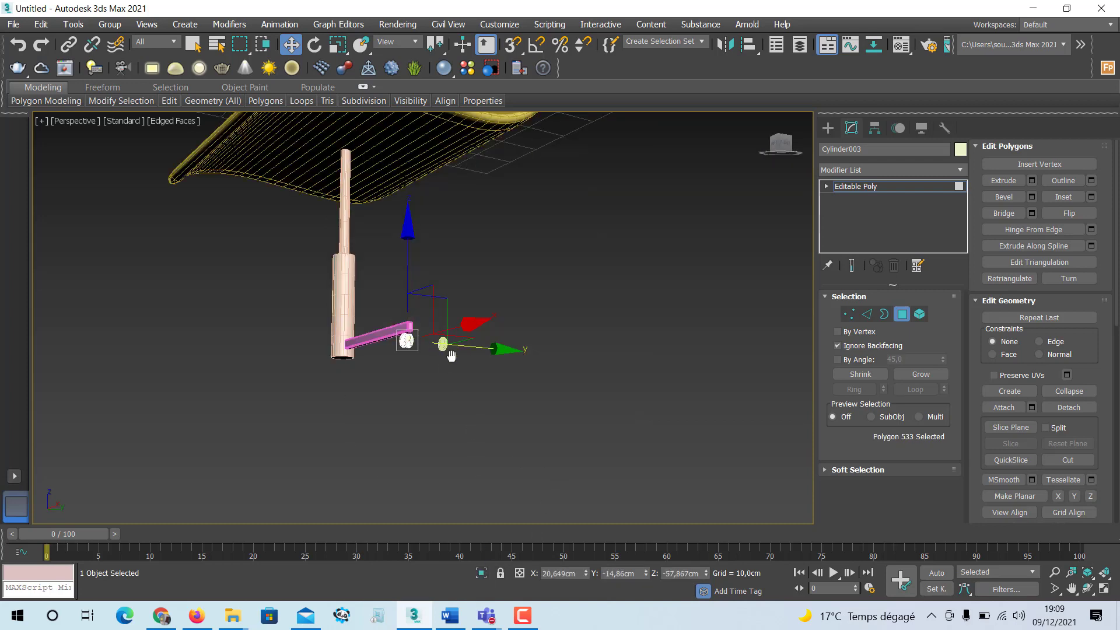
{"action": "middle_click_drag", "start_coordinate": [436, 359], "coordinate": [394, 354]}
{"action": "scroll", "coordinate": [454, 371], "scroll_direction": "up", "scroll_amount": 5}
{"action": "scroll", "coordinate": [397, 359], "scroll_direction": "up", "scroll_amount": 6}
{"action": "scroll", "coordinate": [379, 337], "scroll_direction": "up", "scroll_amount": 6}
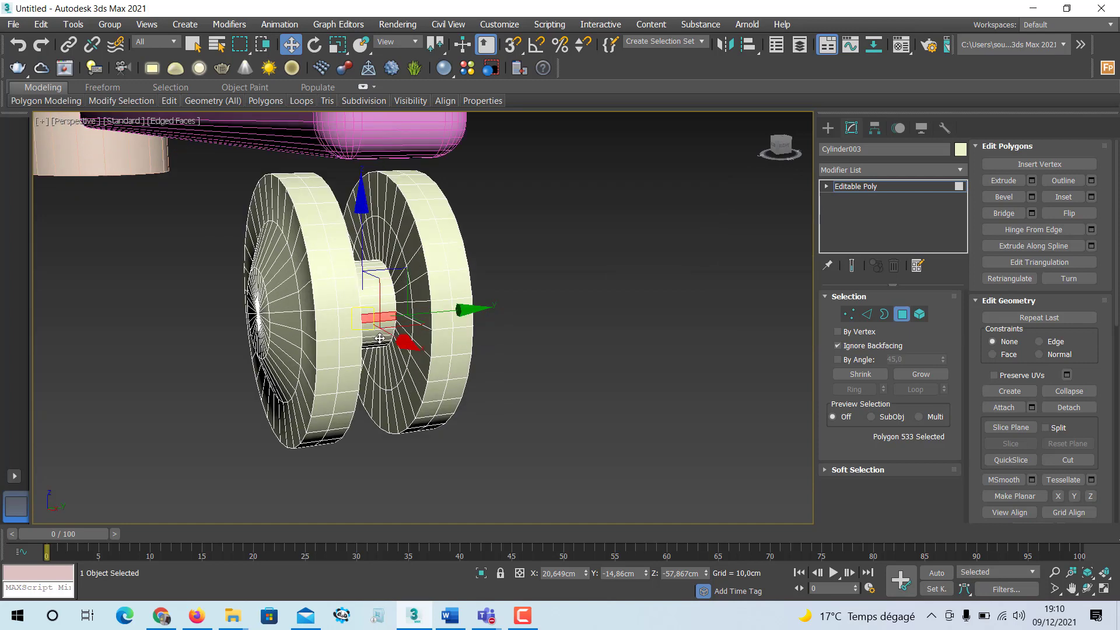
Step: Select seven adjacent side polygons of the connecting cylinder, working upwards from its lower front
{"action": "left_click", "coordinate": [375, 322]}
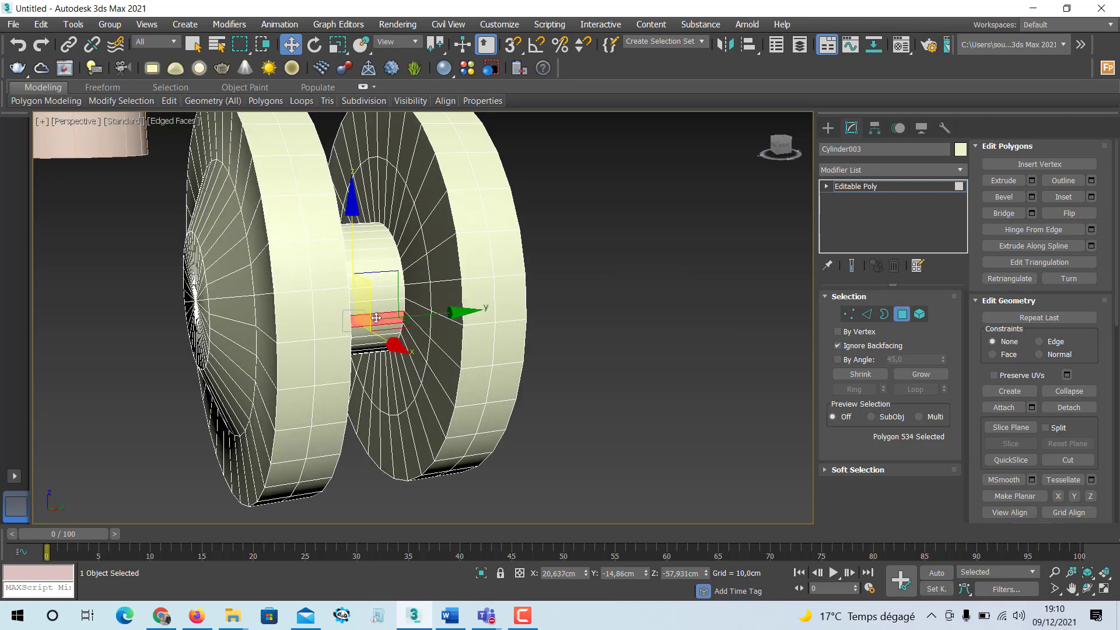
{"action": "left_click", "coordinate": [379, 310], "text": "ctrl"}
{"action": "left_click", "coordinate": [380, 294], "text": "ctrl"}
{"action": "left_click", "coordinate": [380, 282], "text": "ctrl"}
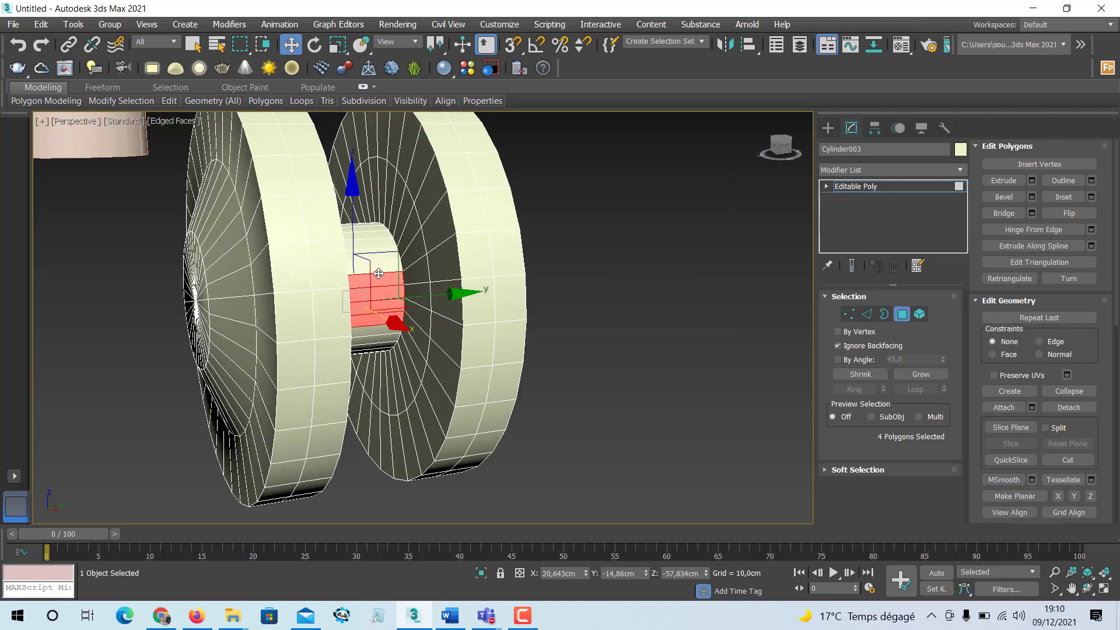
{"action": "left_click", "coordinate": [377, 266], "text": "ctrl"}
{"action": "left_click", "coordinate": [374, 254], "text": "ctrl"}
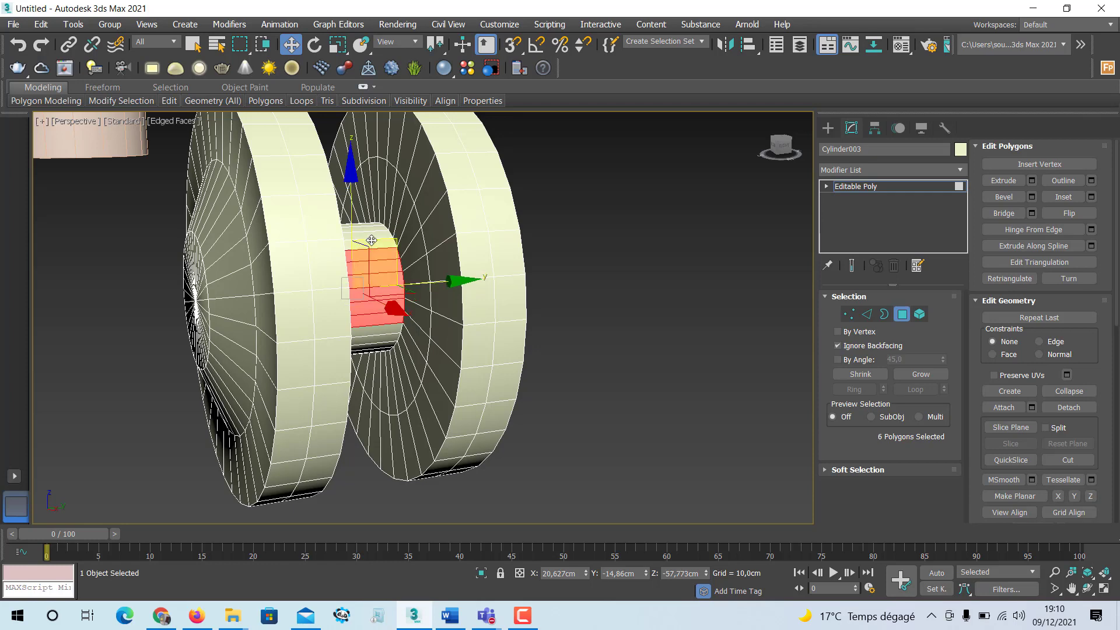
{"action": "left_click", "coordinate": [373, 247], "text": "ctrl"}
Step: Isolate the connected discs again and add the next four polygons towards the top of the connecting cylinder to the selection
{"action": "middle_click_drag", "start_coordinate": [372, 247], "coordinate": [378, 264], "text": "alt"}
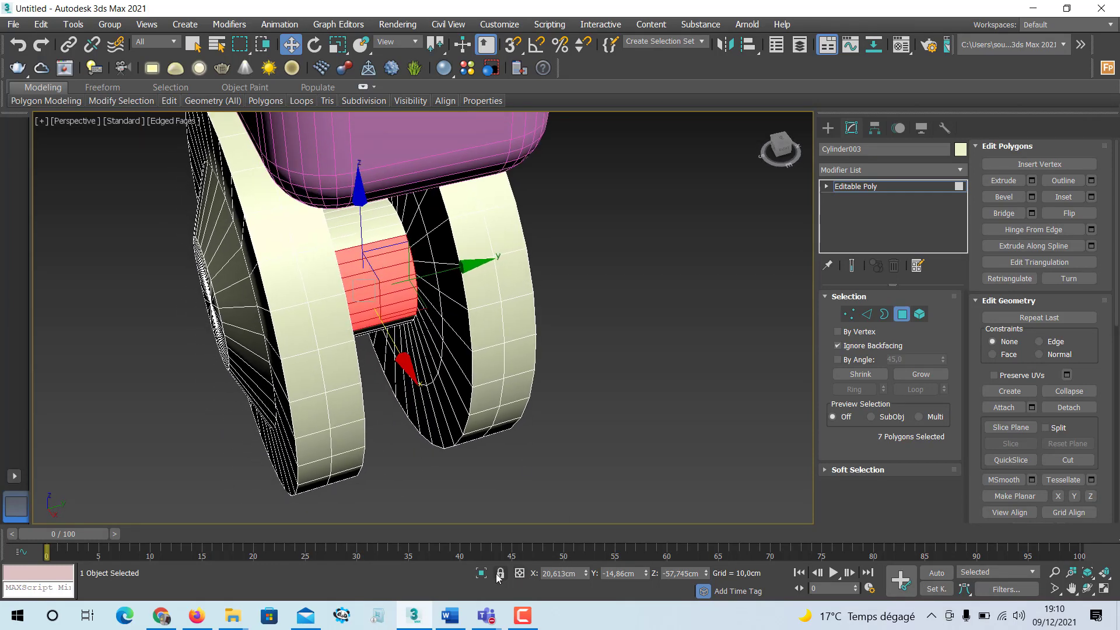
{"action": "key", "text": "z"}
{"action": "middle_click_drag", "start_coordinate": [402, 294], "coordinate": [415, 323]}
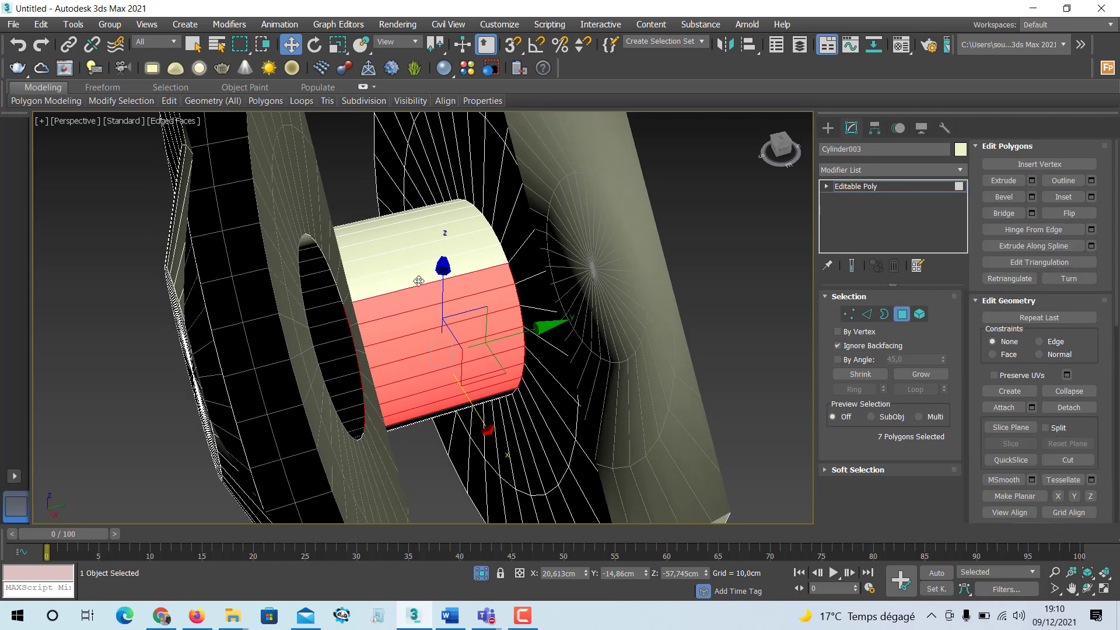
{"action": "left_click", "coordinate": [418, 271], "text": "ctrl"}
{"action": "left_click", "coordinate": [410, 263], "text": "ctrl"}
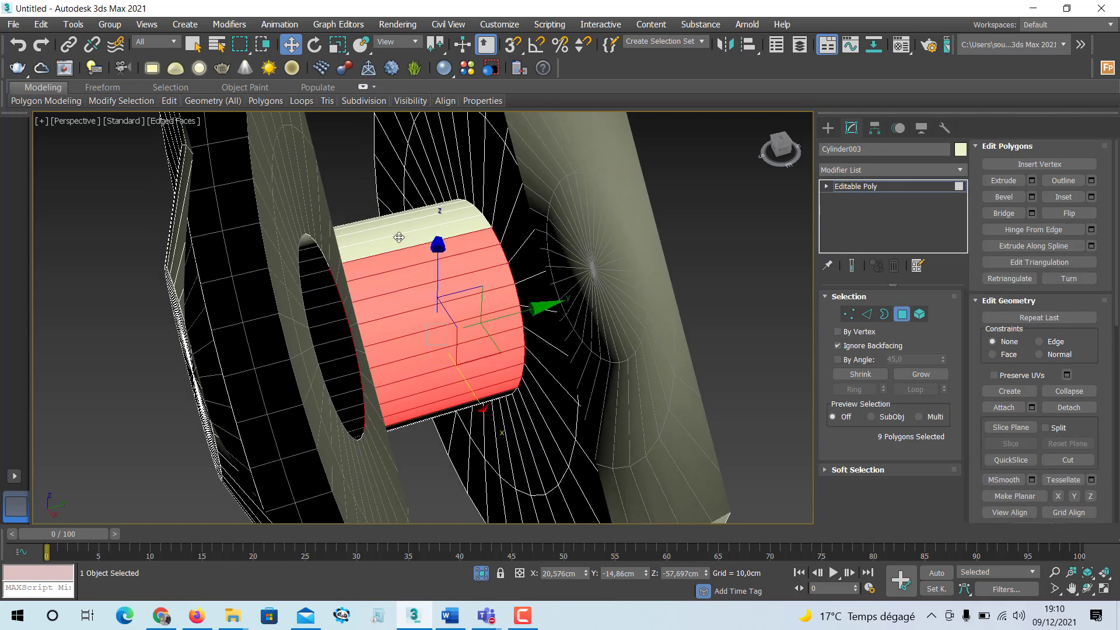
{"action": "left_click", "coordinate": [400, 248], "text": "ctrl"}
{"action": "left_click", "coordinate": [391, 236], "text": "ctrl"}
Step: Add six more side polygons of the connecting cylinder to the selection, continuing over its top and down the other side
{"action": "middle_click_drag", "start_coordinate": [385, 230], "coordinate": [405, 309], "text": "alt"}
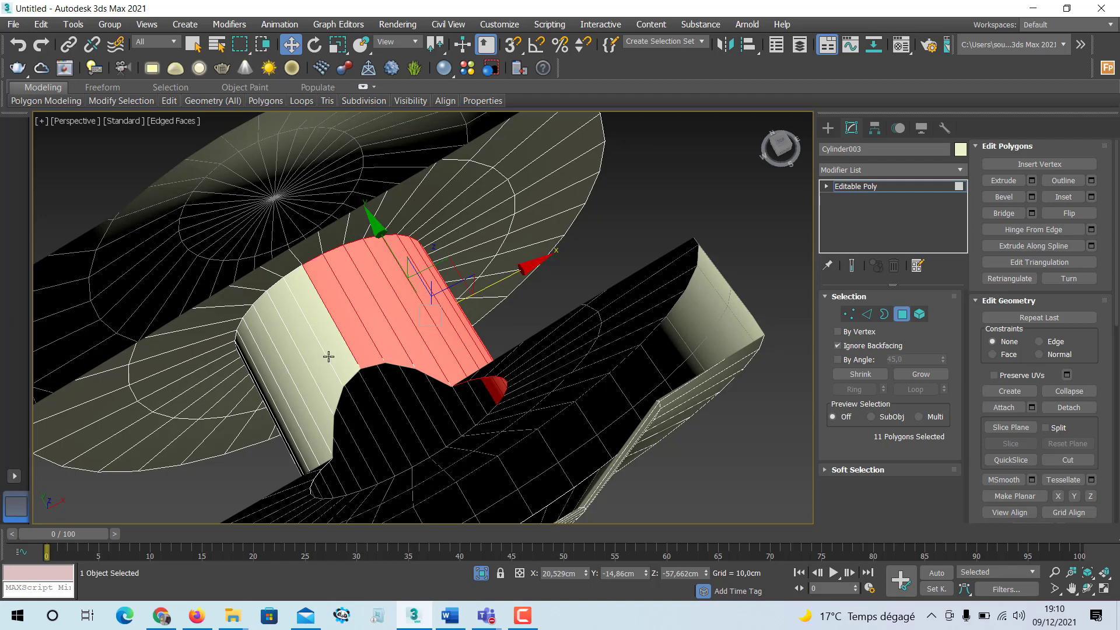
{"action": "middle_click_drag", "start_coordinate": [328, 356], "coordinate": [361, 340], "text": "alt"}
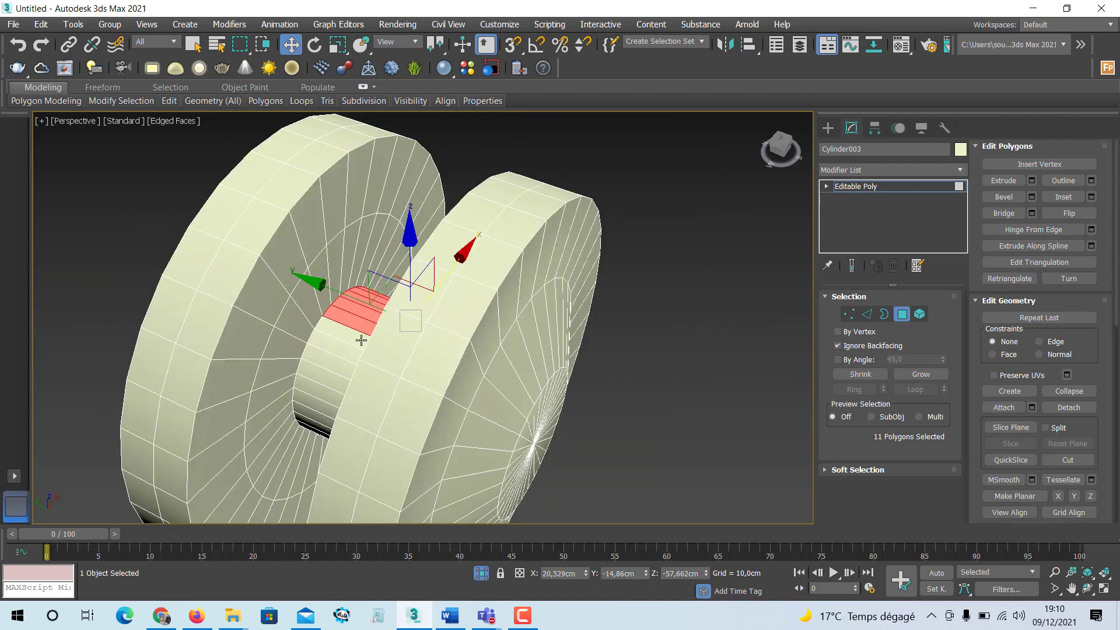
{"action": "left_click", "coordinate": [341, 343], "text": "ctrl"}
{"action": "left_click", "coordinate": [328, 354], "text": "ctrl"}
{"action": "left_click", "coordinate": [319, 368], "text": "ctrl"}
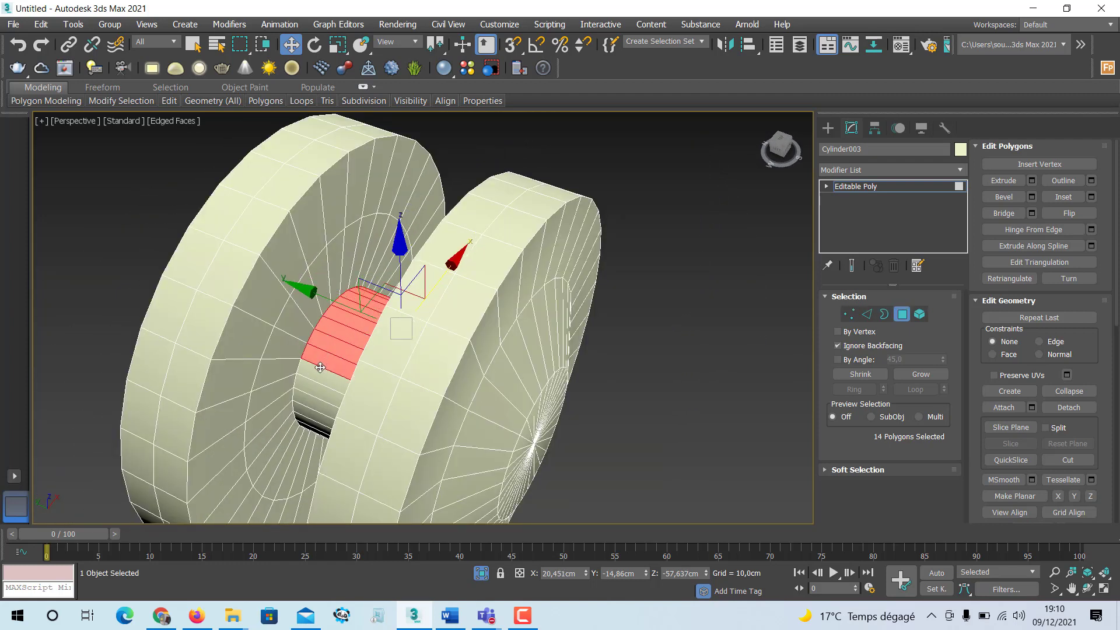
{"action": "left_click", "coordinate": [316, 378], "text": "ctrl"}
{"action": "left_click", "coordinate": [314, 395], "text": "ctrl"}
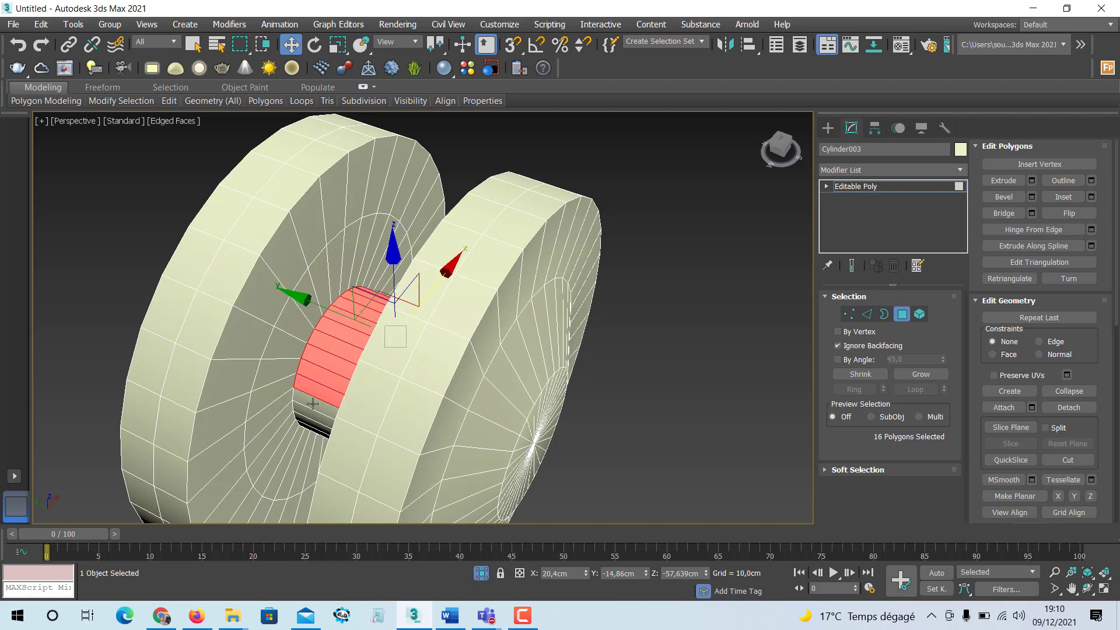
{"action": "left_click", "coordinate": [313, 404], "text": "ctrl"}
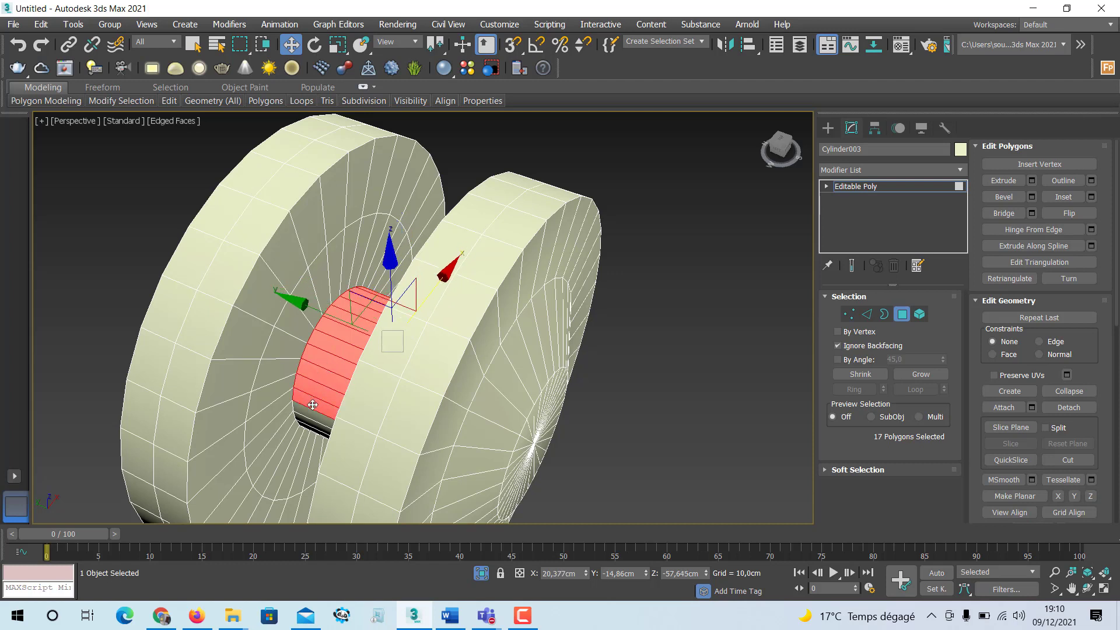
Step: Detach the selected polygons of the connecting cylinder as a clone named cov
{"action": "middle_click_drag", "start_coordinate": [320, 404], "coordinate": [532, 390], "text": "alt"}
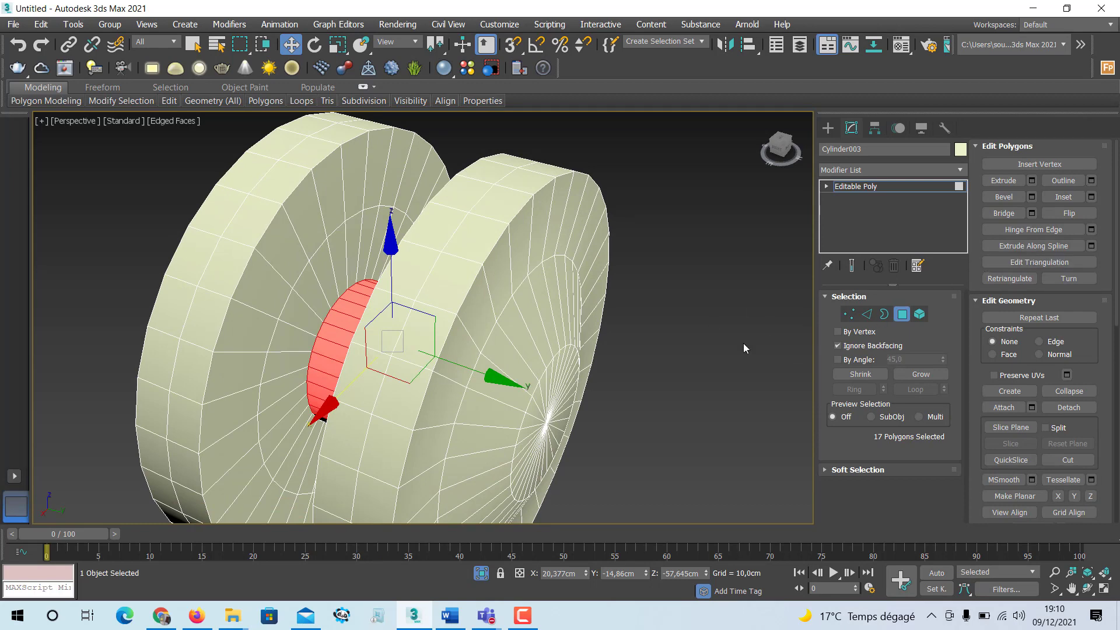
{"action": "middle_click_drag", "start_coordinate": [466, 337], "coordinate": [489, 327], "text": "alt"}
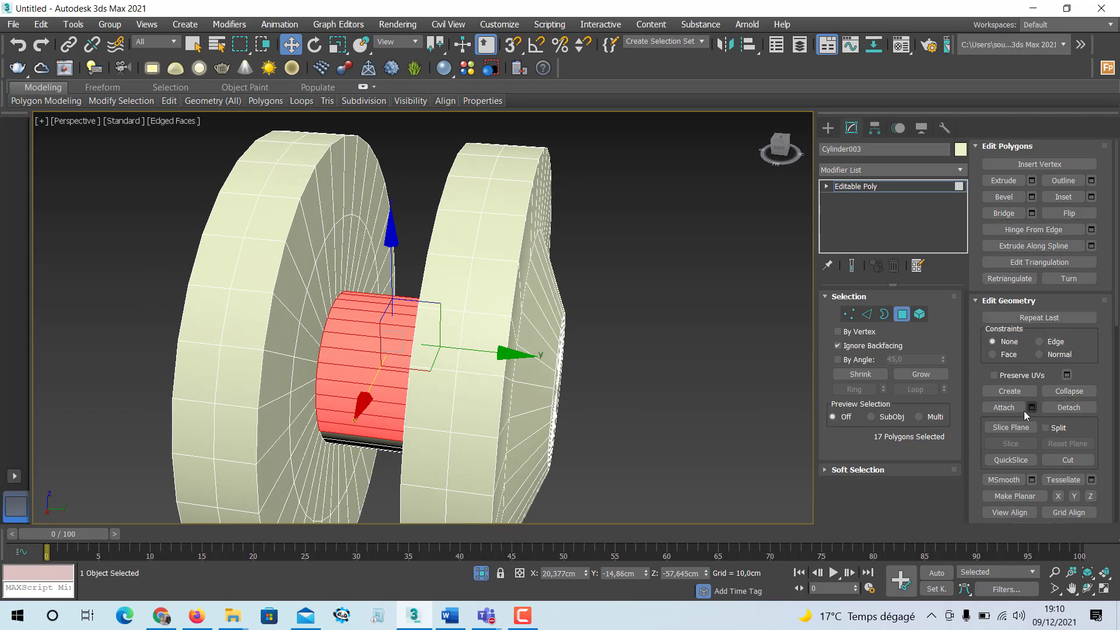
{"action": "left_click", "coordinate": [1070, 407]}
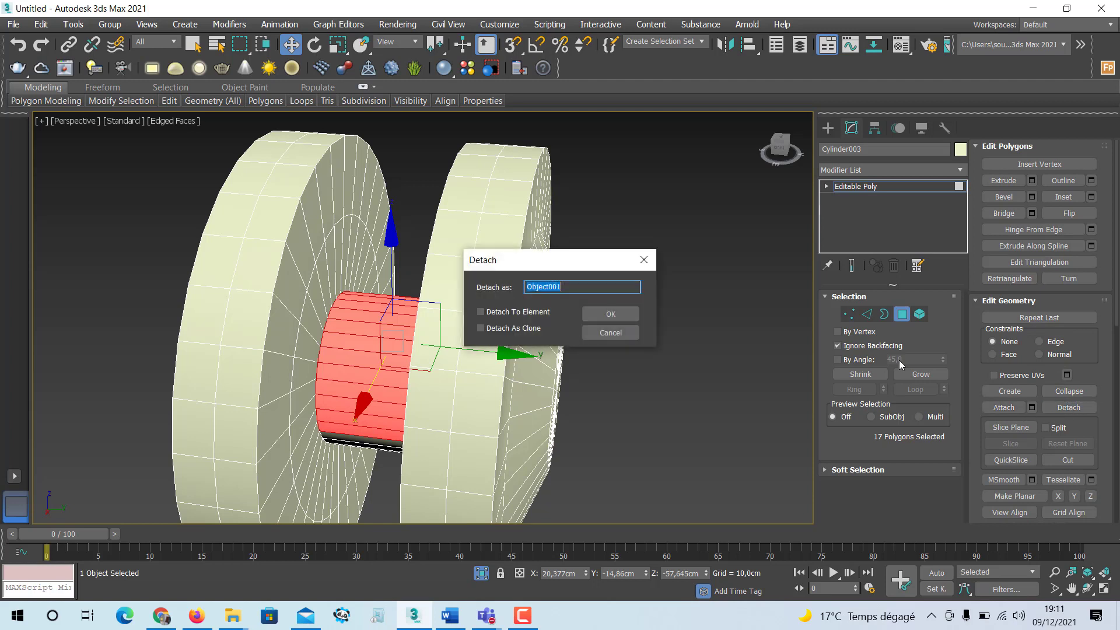
{"action": "left_click", "coordinate": [482, 329]}
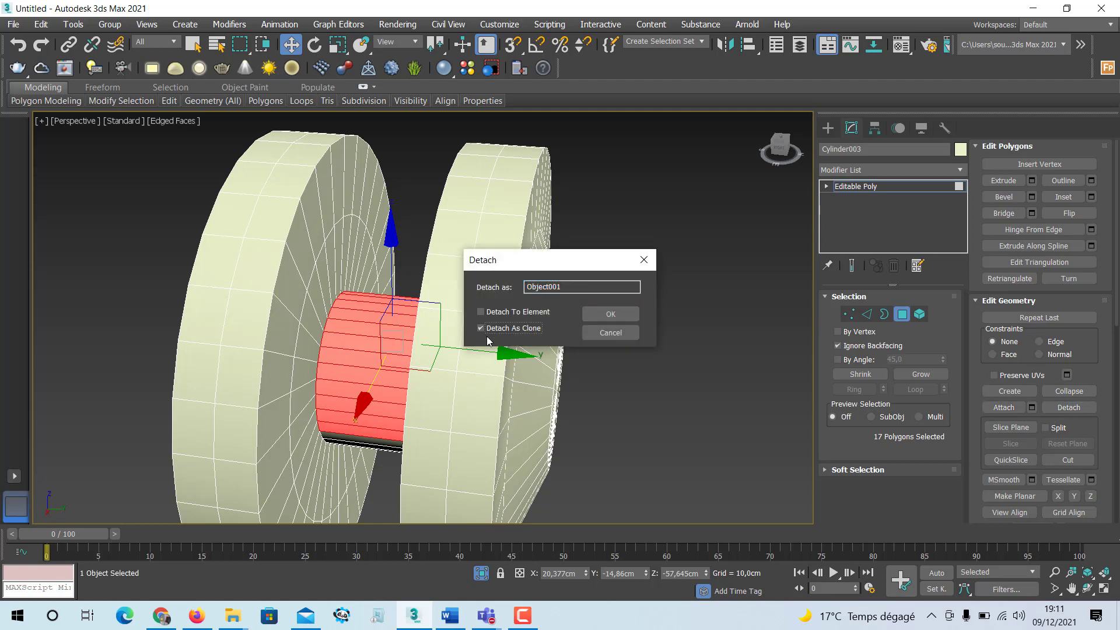
{"action": "double_click", "coordinate": [567, 287]}
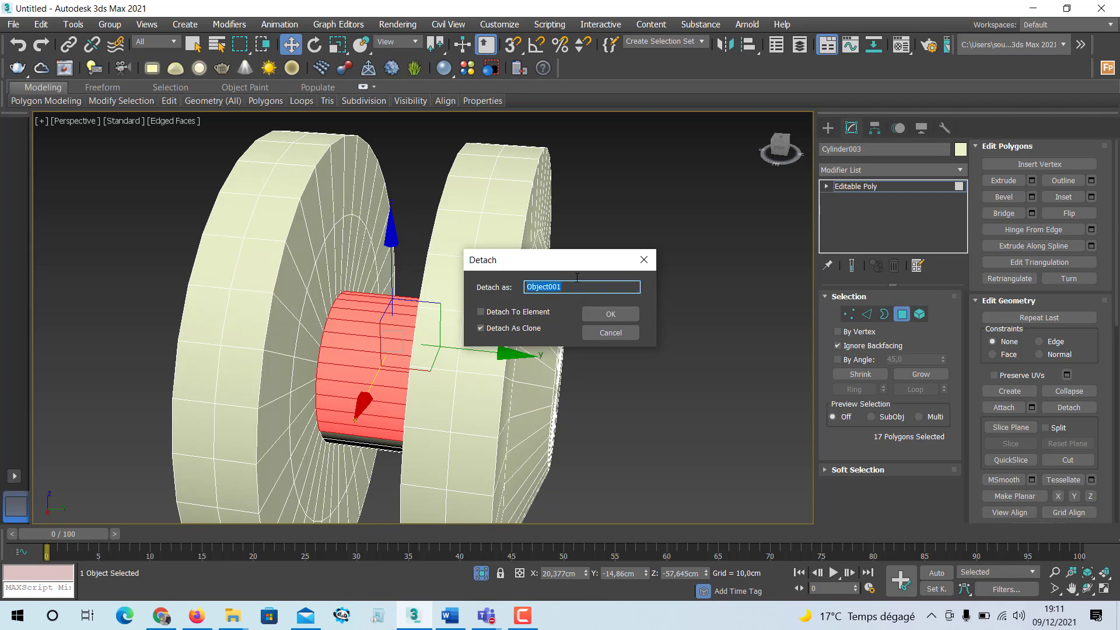
{"action": "type", "text": "cov"}
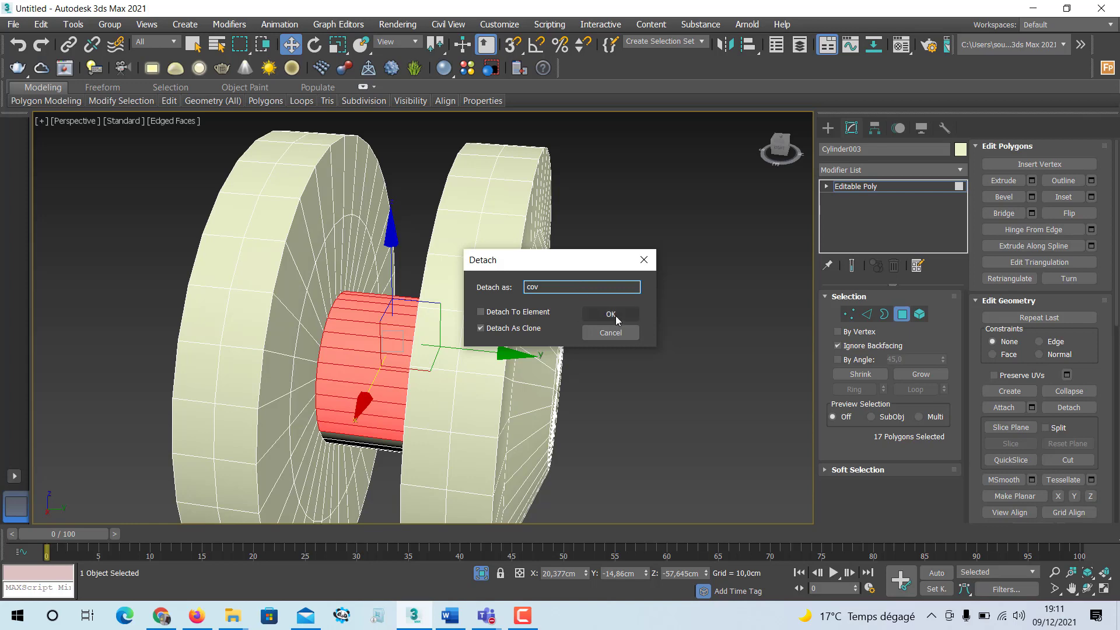
{"action": "left_click", "coordinate": [614, 315]}
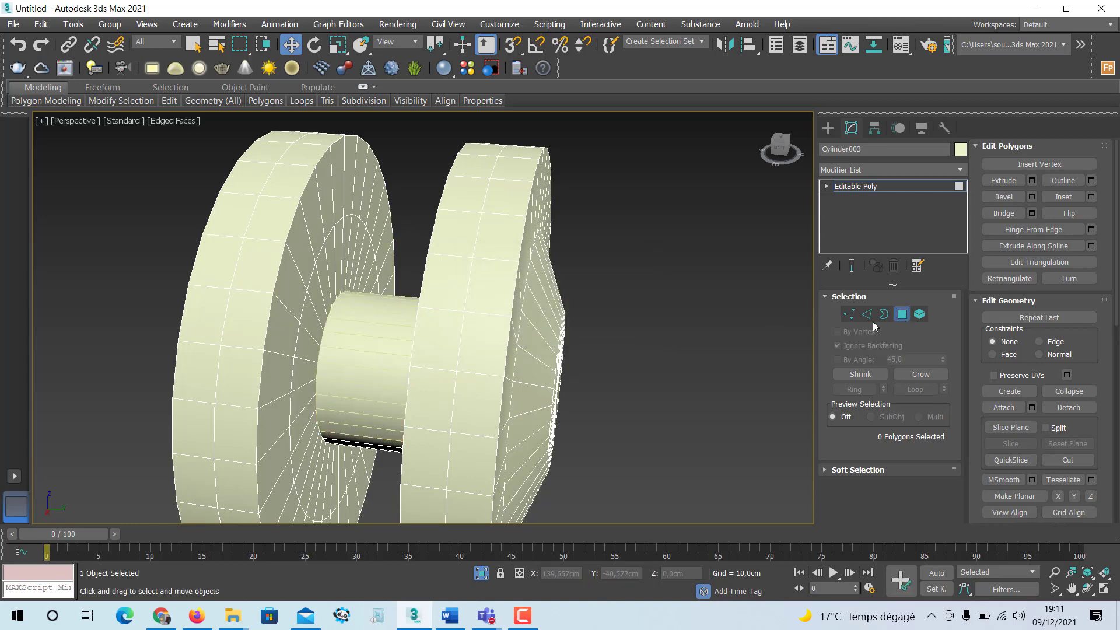
Step: Leave polygon level, deselect the wheel pair and select the cov object by name
{"action": "key", "text": "4"}
{"action": "left_click", "coordinate": [685, 320]}
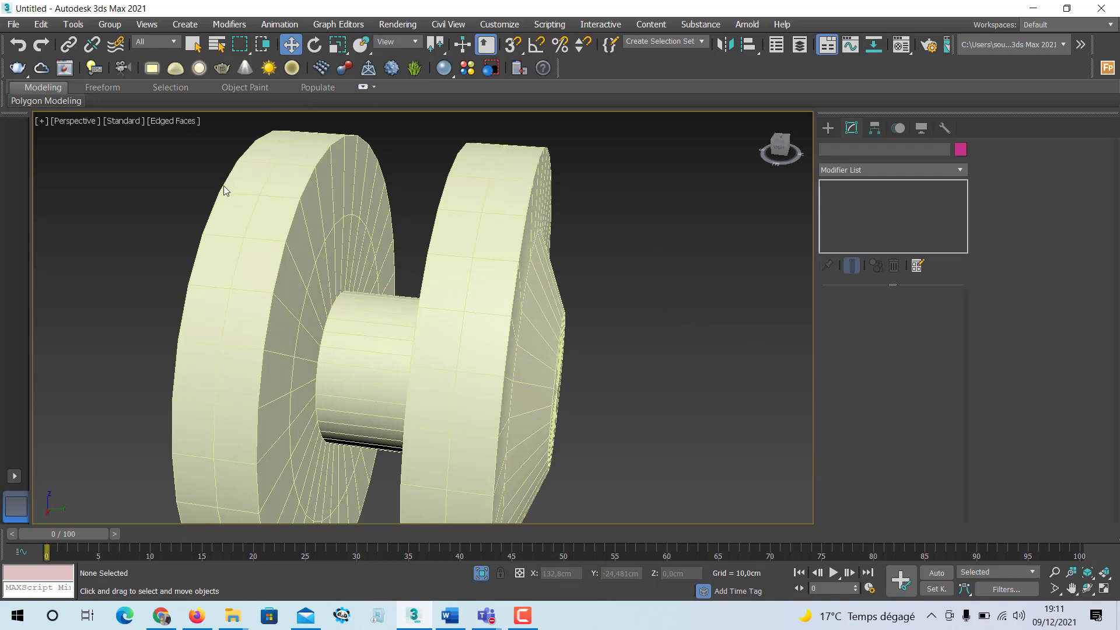
{"action": "key", "text": "h"}
{"action": "left_click", "coordinate": [49, 110]}
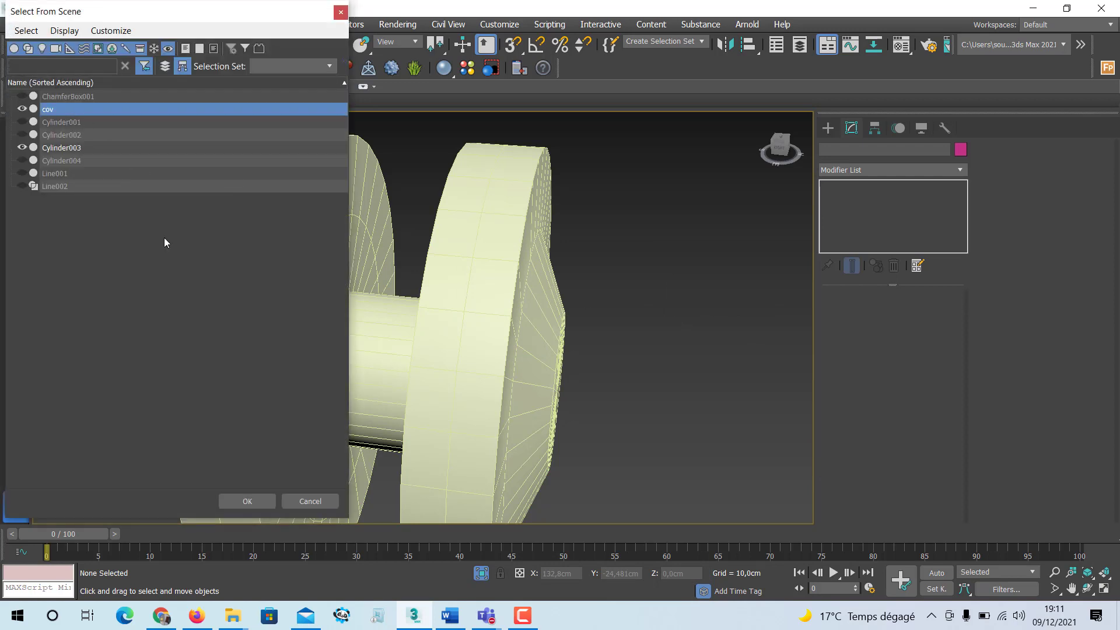
{"action": "left_click", "coordinate": [250, 502]}
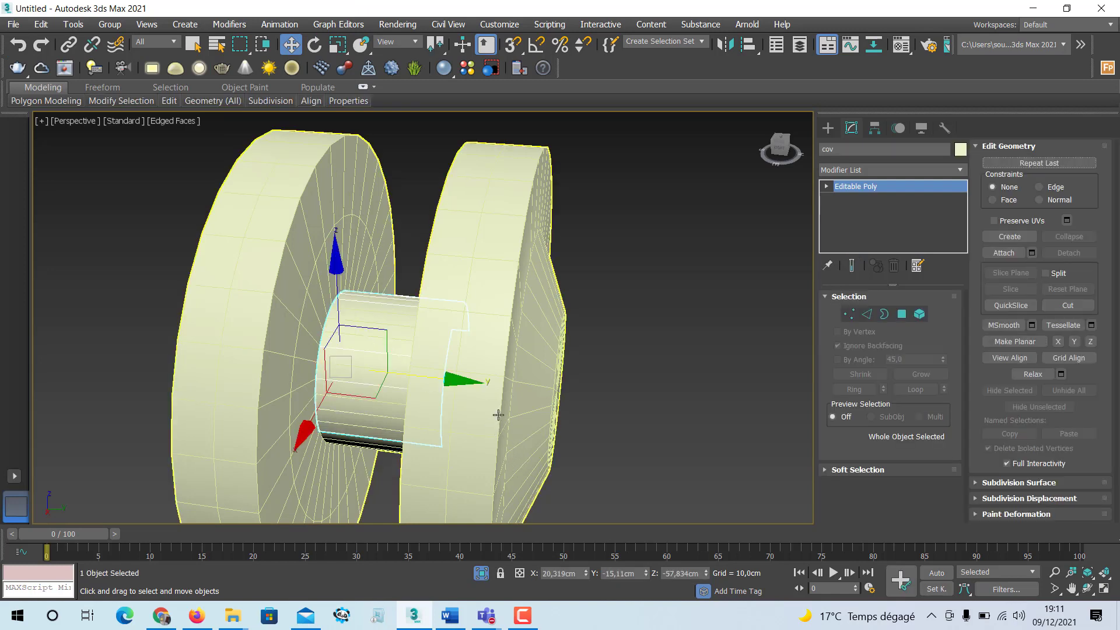
Step: Try moving cov straight up above the connecting cylinder and undo the move
{"action": "middle_click_drag", "start_coordinate": [498, 414], "coordinate": [443, 410], "text": "alt"}
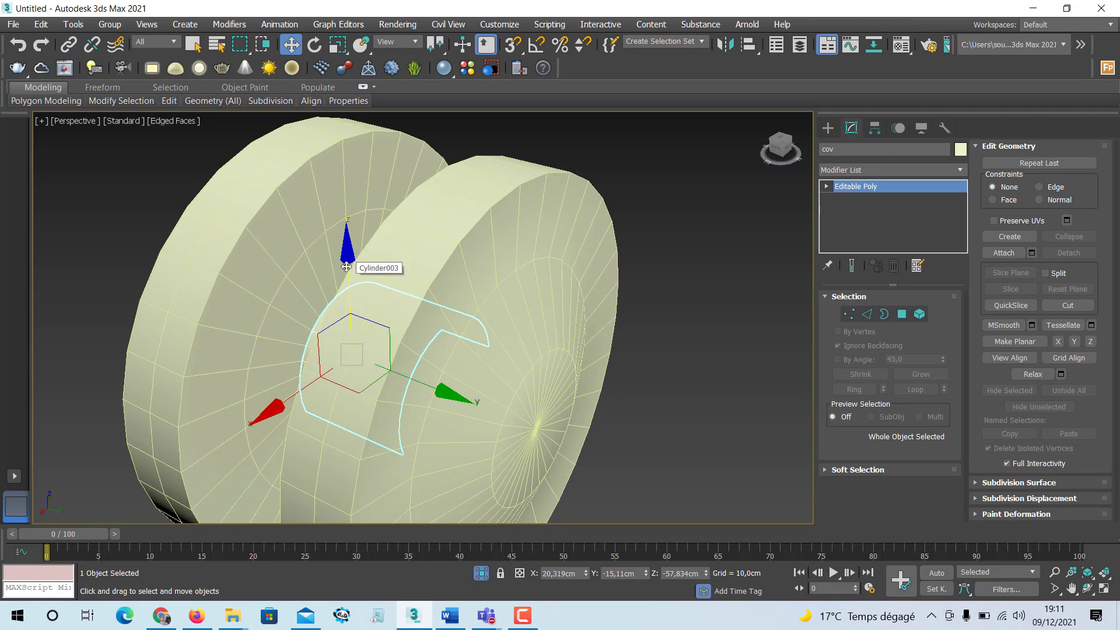
{"action": "left_click_drag", "start_coordinate": [349, 266], "coordinate": [286, 87]}
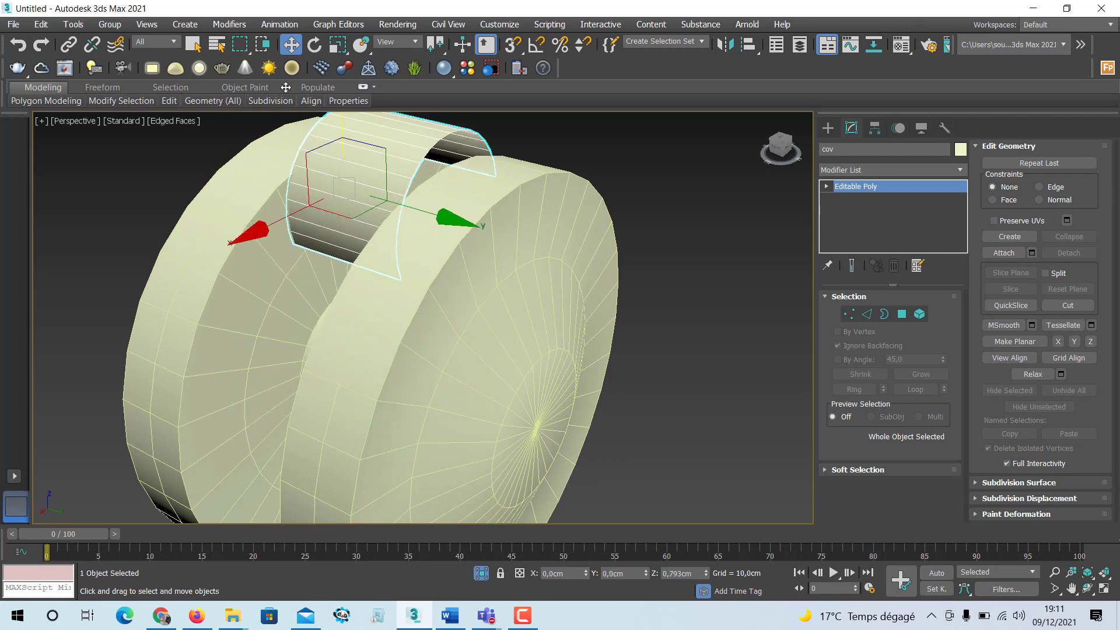
{"action": "middle_click_drag", "start_coordinate": [332, 262], "coordinate": [385, 274], "text": "alt"}
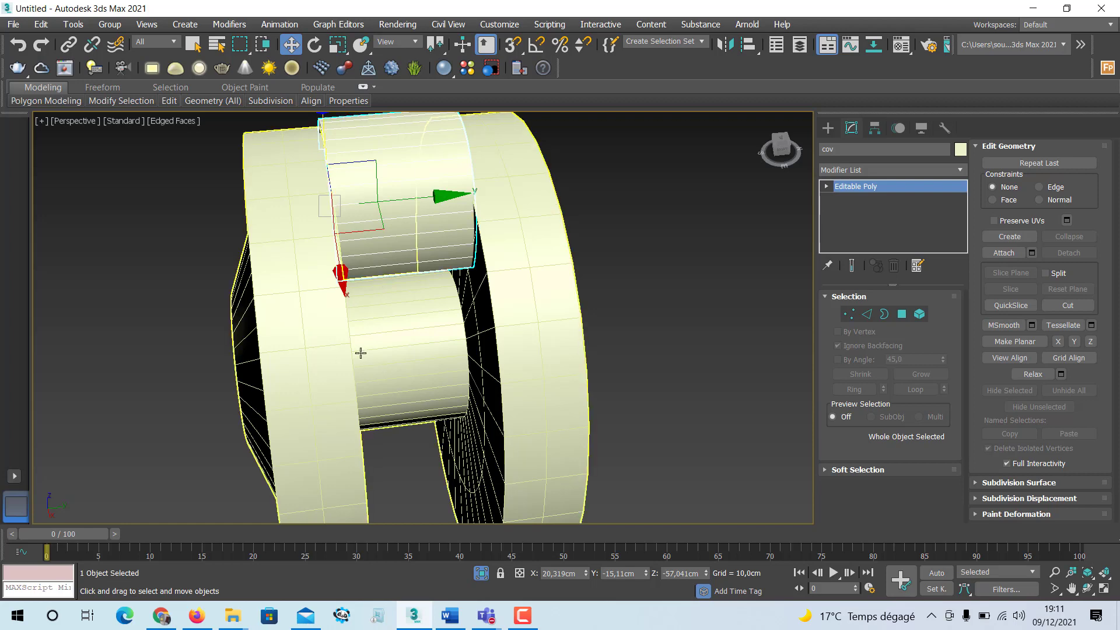
{"action": "key", "text": "ctrl+z"}
Step: Move cov slightly up and to the right in the Front view, to about X 20,375 cm and Z -57,632 cm
{"action": "key", "text": "alt+w"}
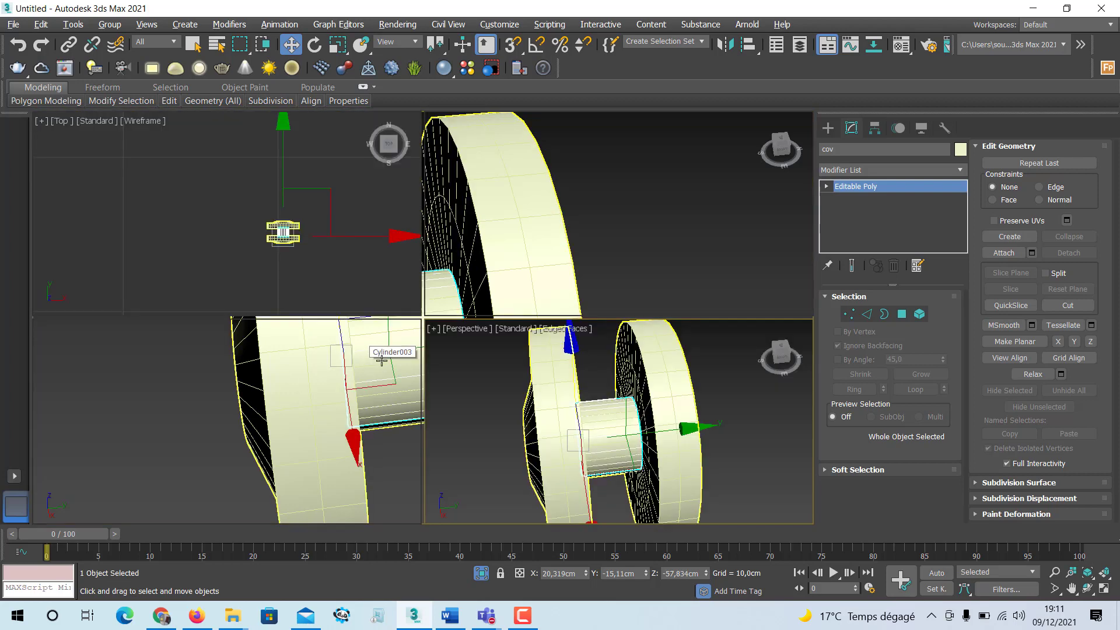
{"action": "middle_click_drag", "start_coordinate": [634, 207], "coordinate": [627, 232]}
{"action": "key", "text": "alt+w"}
{"action": "middle_click_drag", "start_coordinate": [452, 298], "coordinate": [411, 349]}
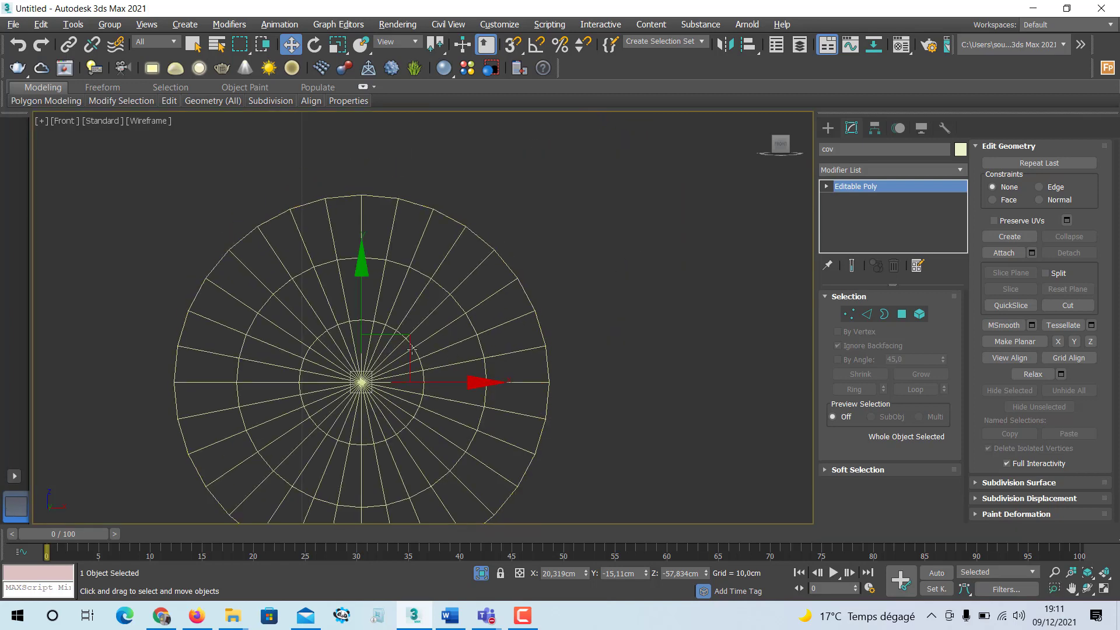
{"action": "left_click_drag", "start_coordinate": [406, 349], "coordinate": [418, 304]}
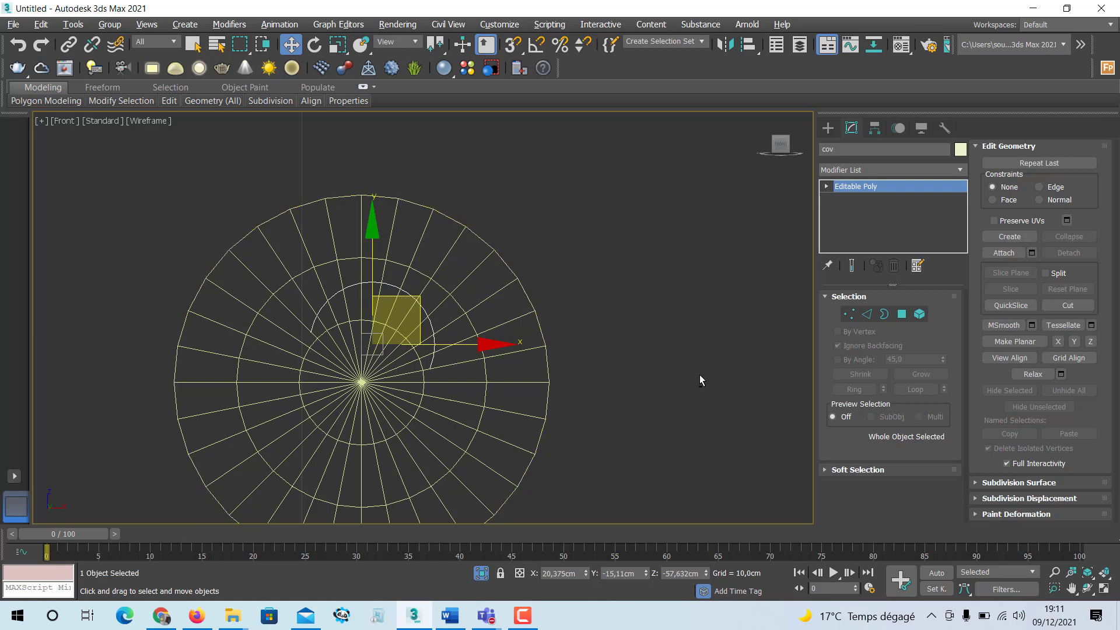
Step: Return to the maximized Perspective view and apply a Shell modifier to cov
{"action": "key", "text": "alt+w"}
{"action": "left_click", "coordinate": [591, 416]}
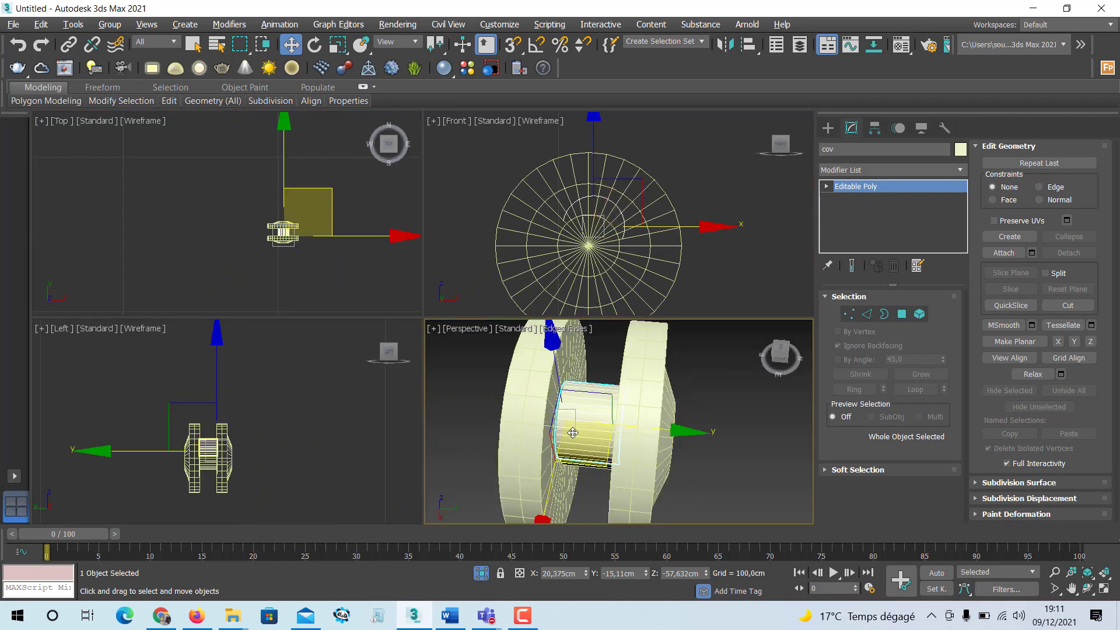
{"action": "key", "text": "alt+w"}
{"action": "left_click", "coordinate": [960, 169]}
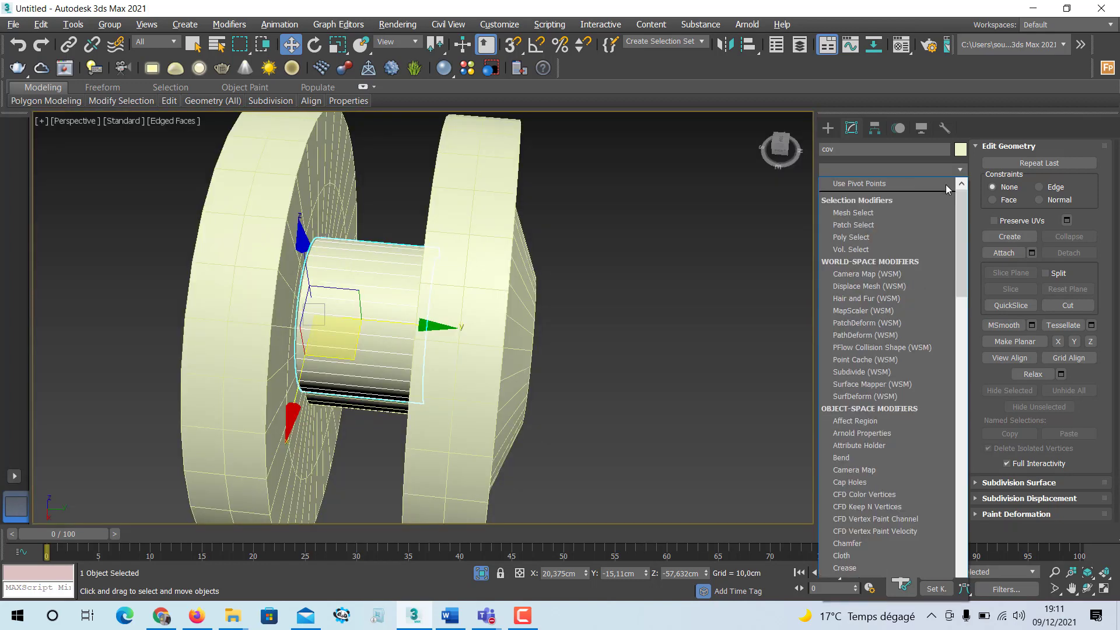
{"action": "type", "text": "sh"}
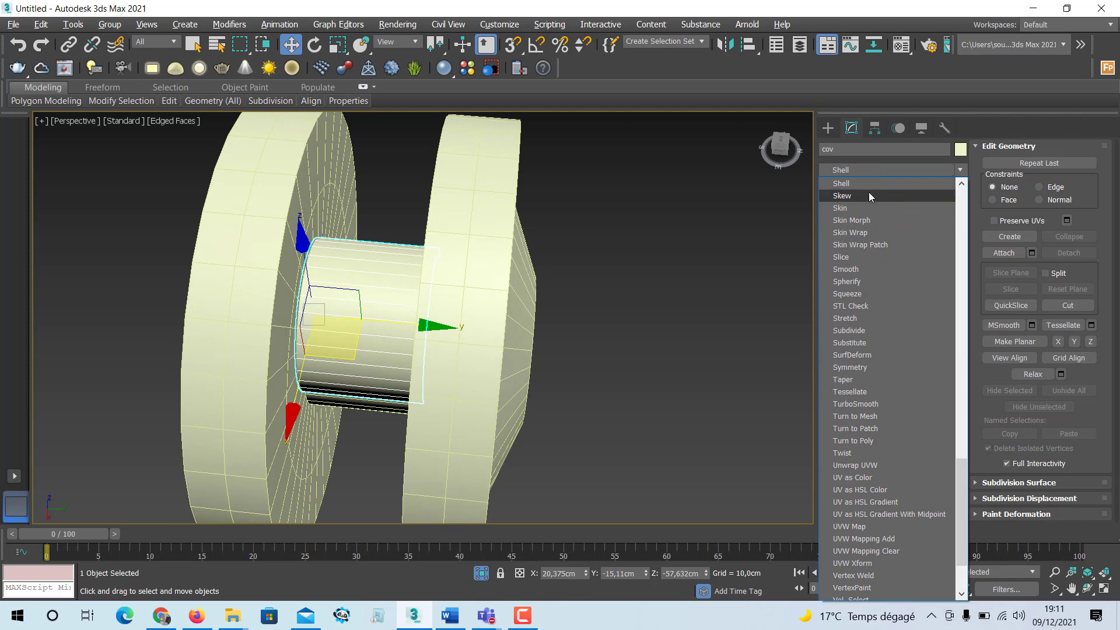
{"action": "left_click", "coordinate": [860, 183]}
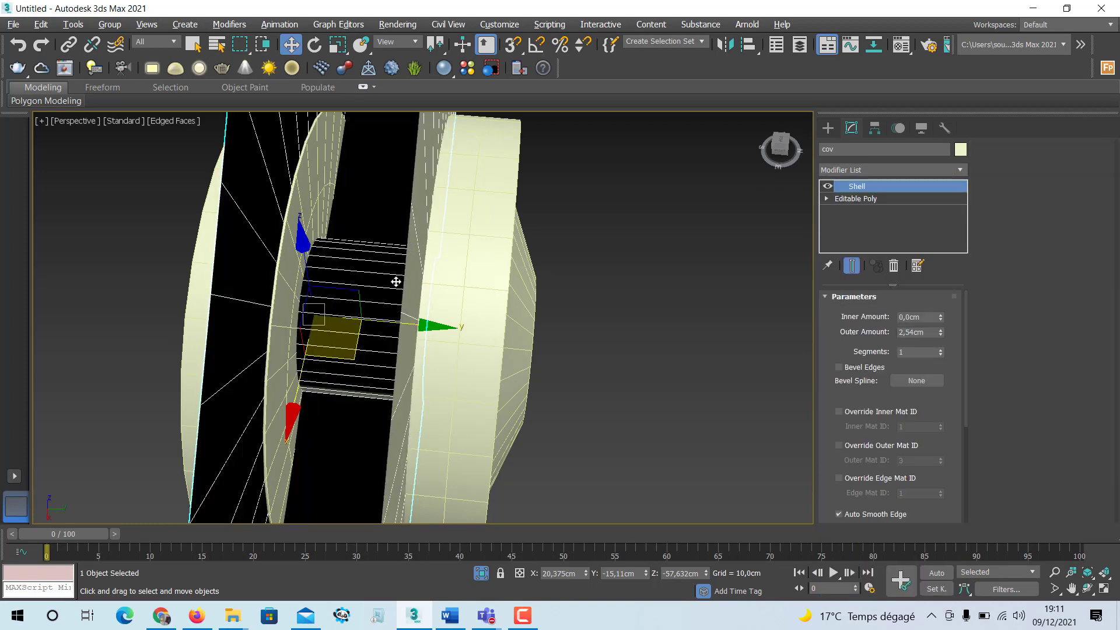
Step: Reduce the Shell's outer amount to 0,127 cm and set its inner amount to 0,102 cm
{"action": "middle_click_drag", "start_coordinate": [396, 281], "coordinate": [344, 265], "text": "alt"}
{"action": "scroll", "coordinate": [383, 279], "scroll_direction": "down", "scroll_amount": 3}
{"action": "scroll", "coordinate": [341, 263], "scroll_direction": "down", "scroll_amount": 5}
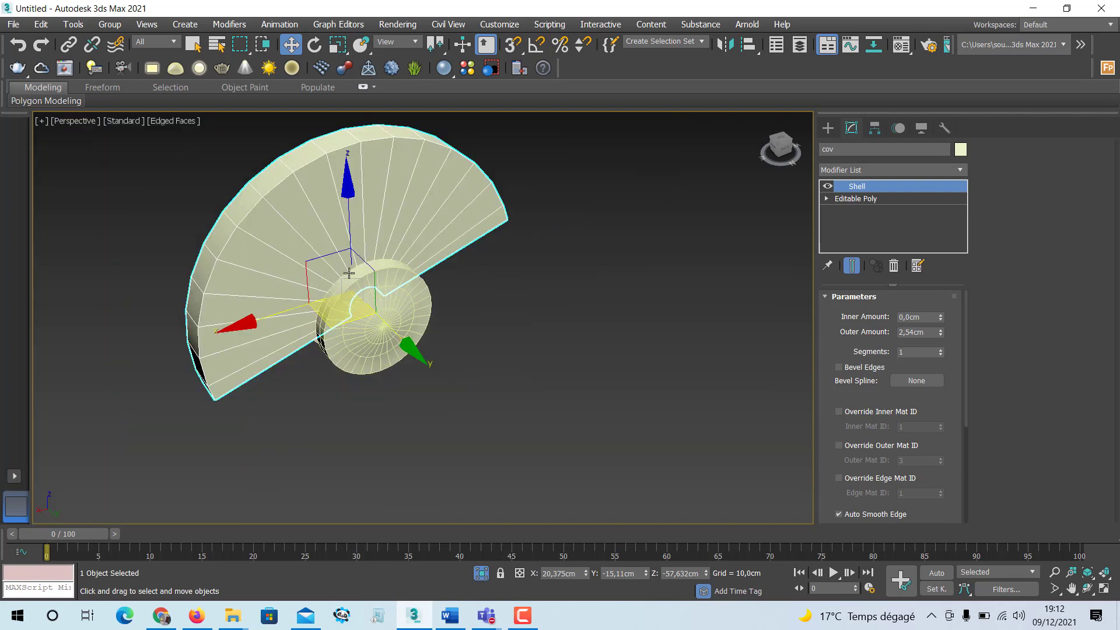
{"action": "left_click_drag", "start_coordinate": [940, 331], "coordinate": [938, 377]}
{"action": "middle_click_drag", "start_coordinate": [400, 302], "coordinate": [491, 217], "text": "alt"}
{"action": "scroll", "coordinate": [370, 278], "scroll_direction": "up", "scroll_amount": 4}
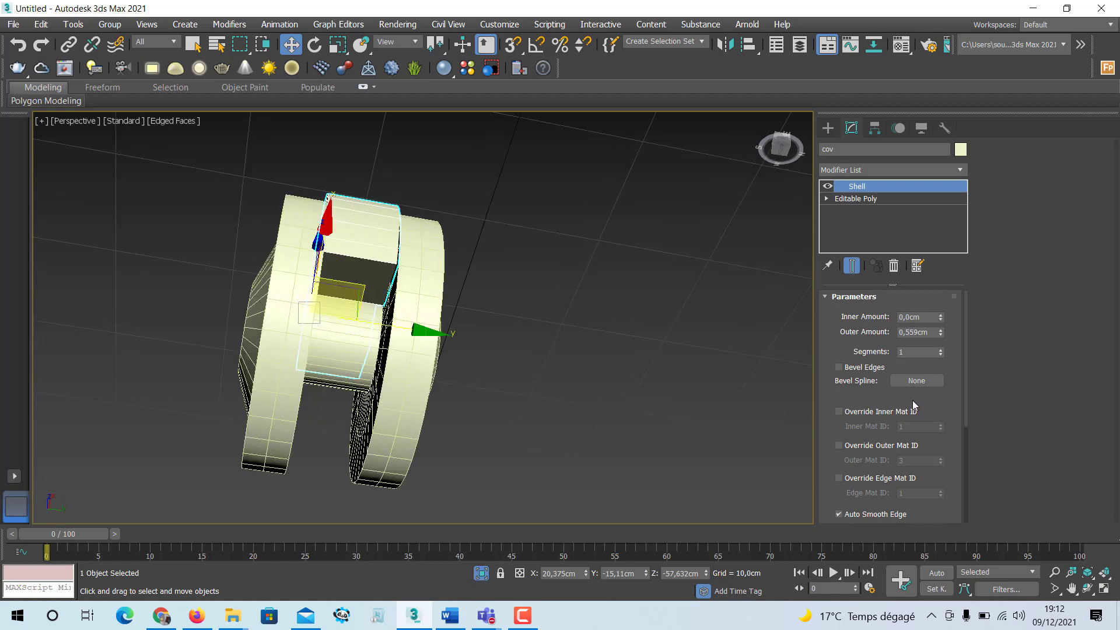
{"action": "left_click_drag", "start_coordinate": [940, 330], "coordinate": [941, 332]}
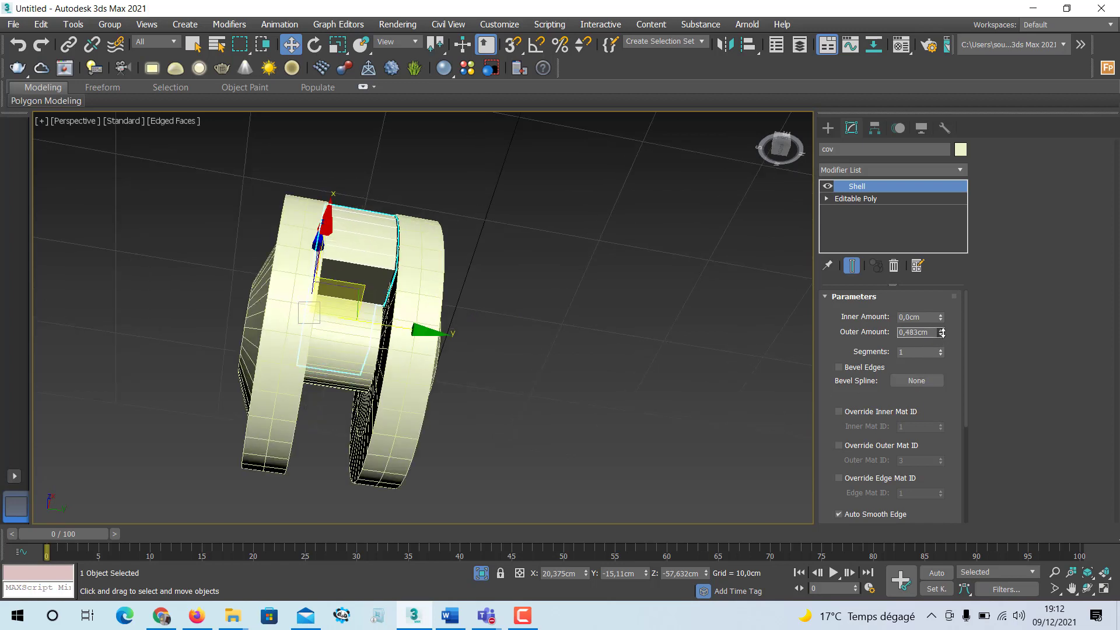
{"action": "left_click_drag", "start_coordinate": [940, 318], "coordinate": [941, 347]}
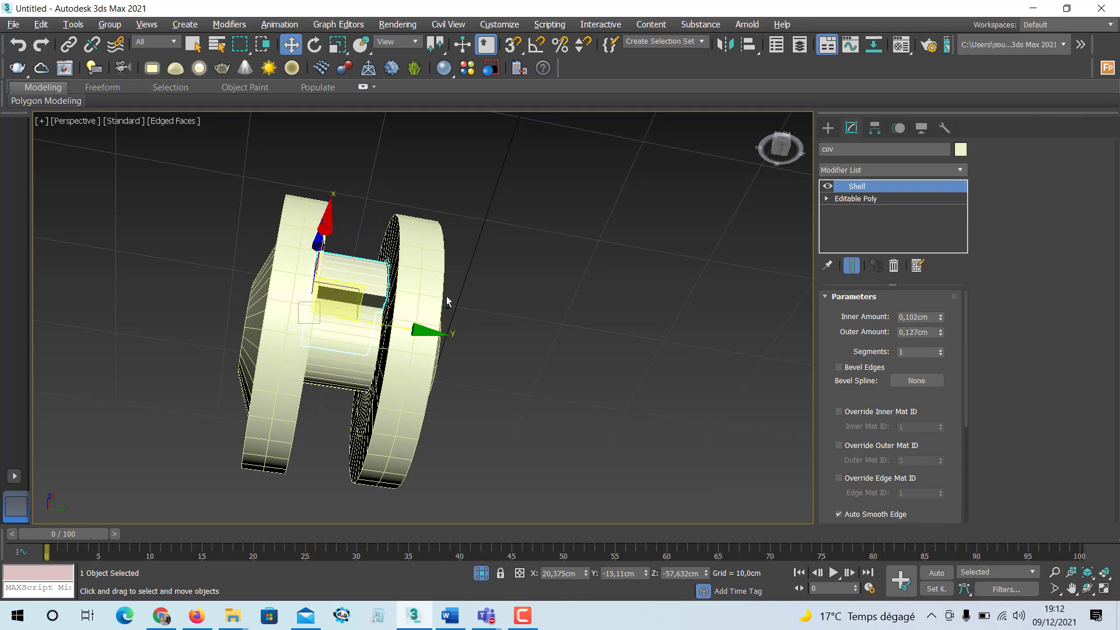
Step: Nudge the shelled cov piece down and left towards the wheel centre in the Front view, and delete it
{"action": "middle_click_drag", "start_coordinate": [391, 299], "coordinate": [429, 391], "text": "alt"}
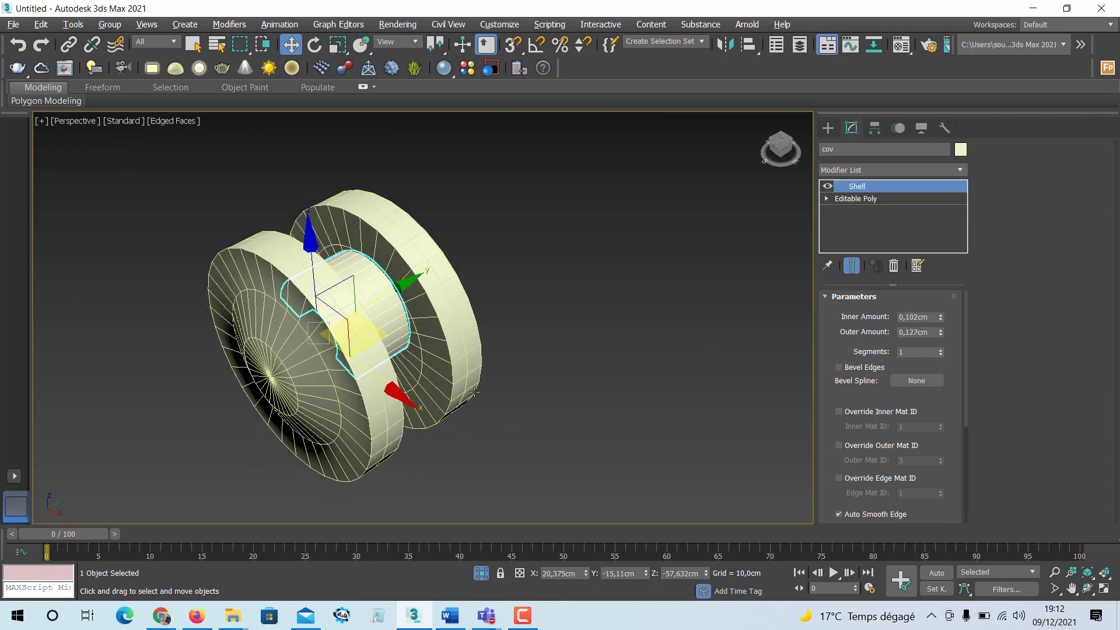
{"action": "key", "text": "alt+w"}
{"action": "scroll", "coordinate": [620, 247], "scroll_direction": "up", "scroll_amount": 6}
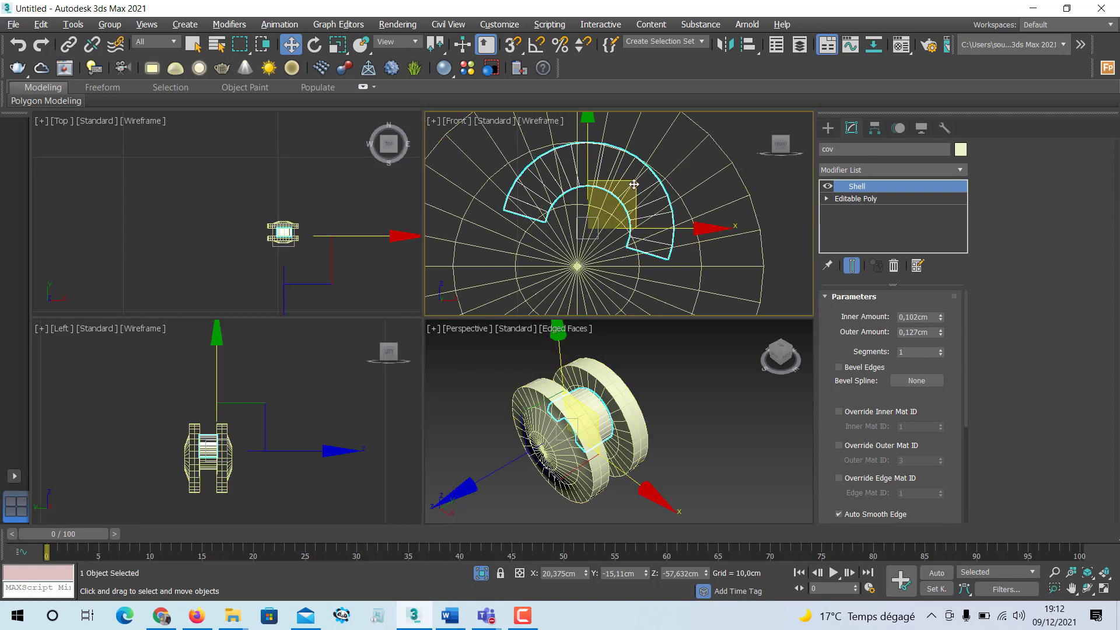
{"action": "left_click_drag", "start_coordinate": [633, 186], "coordinate": [631, 191]}
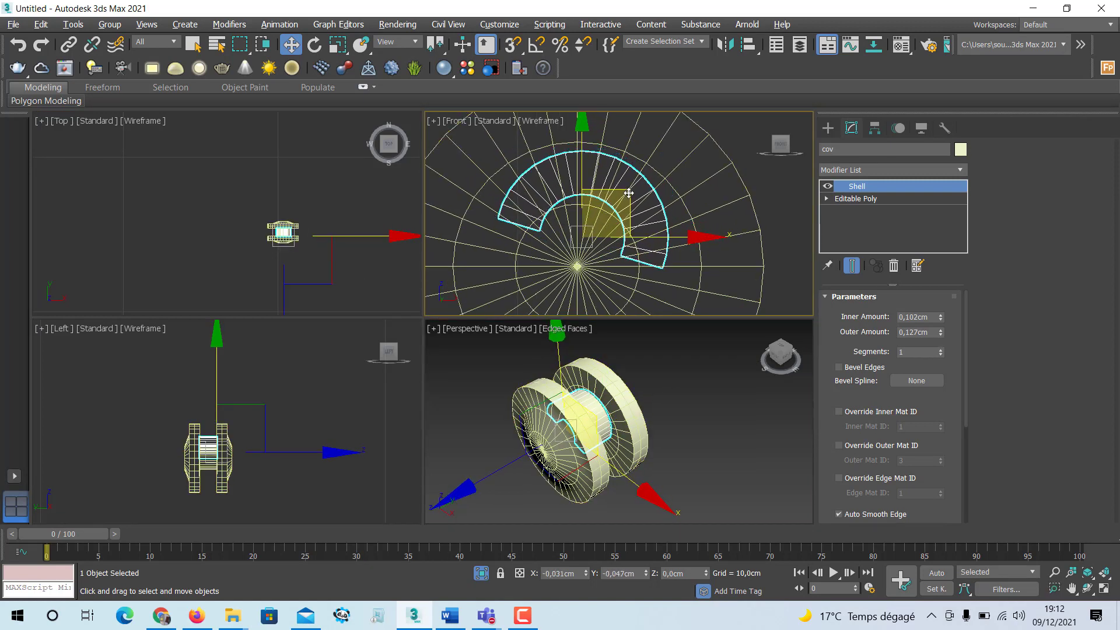
{"action": "key", "text": "Delete"}
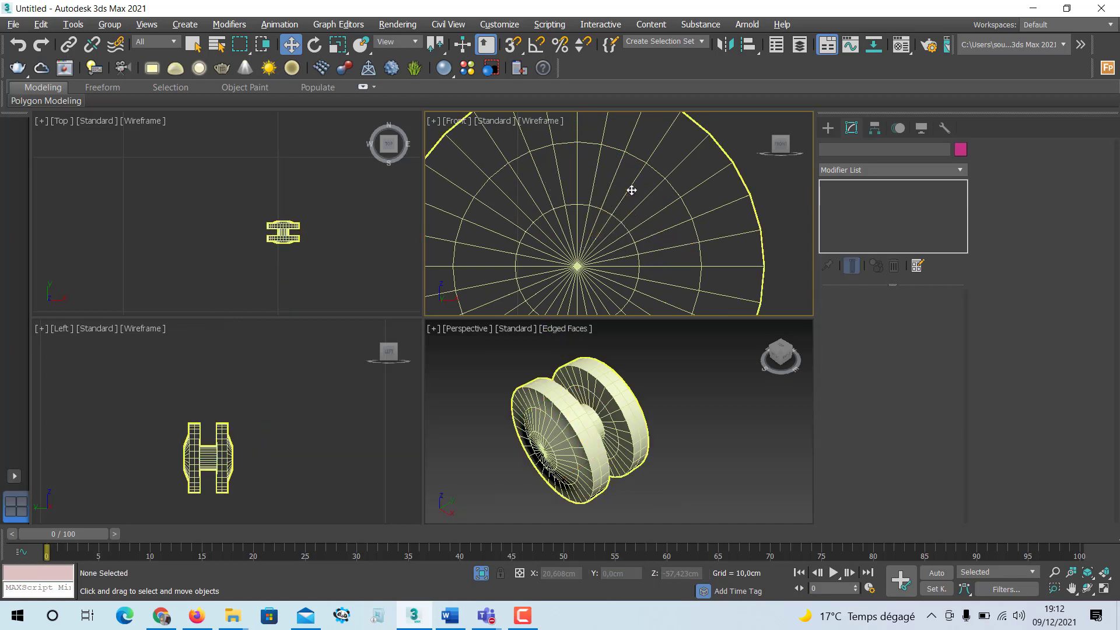
Step: Start a fresh Line spline in the maximized Front view with its viewport rendering turned off
{"action": "scroll", "coordinate": [589, 205], "scroll_direction": "down", "scroll_amount": 5}
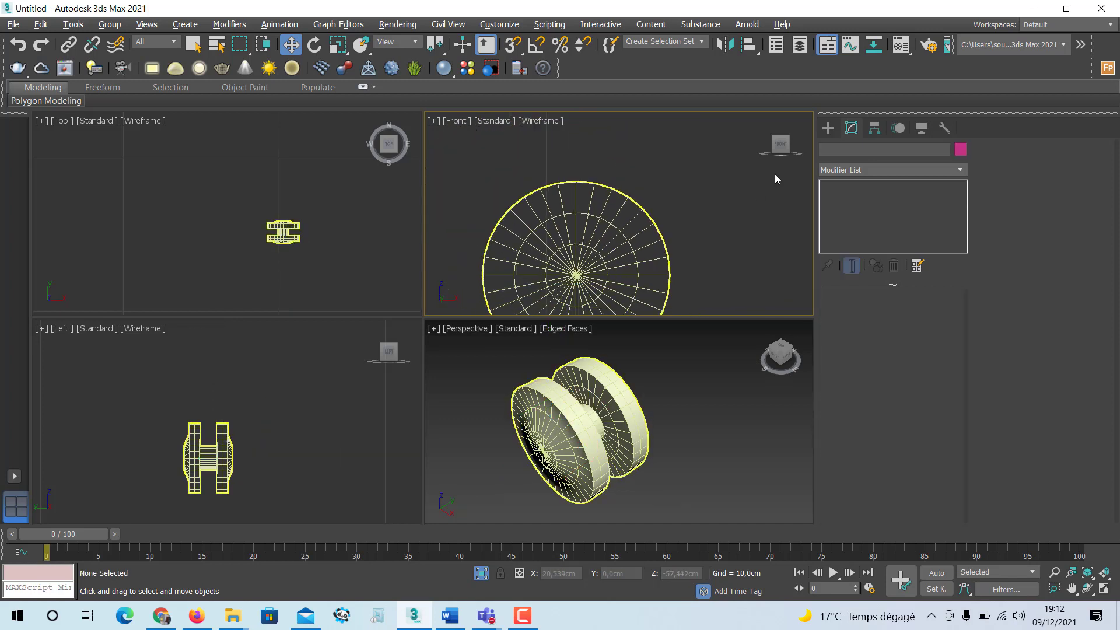
{"action": "left_click", "coordinate": [828, 128]}
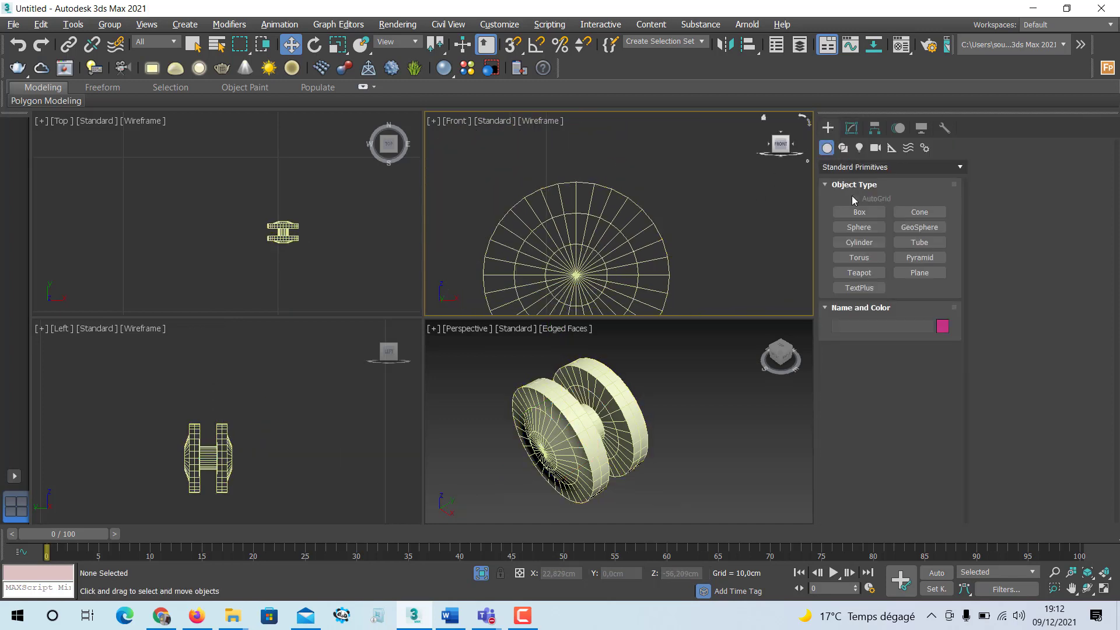
{"action": "left_click", "coordinate": [842, 147]}
{"action": "middle_click_drag", "start_coordinate": [641, 233], "coordinate": [625, 212]}
{"action": "key", "text": "alt+w"}
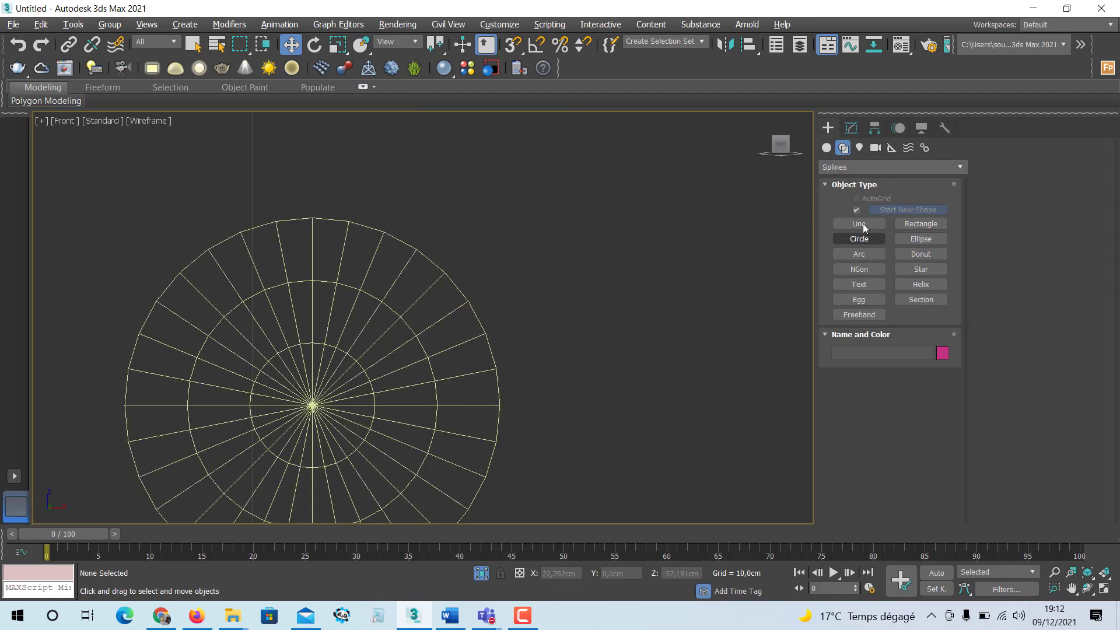
{"action": "left_click", "coordinate": [859, 224]}
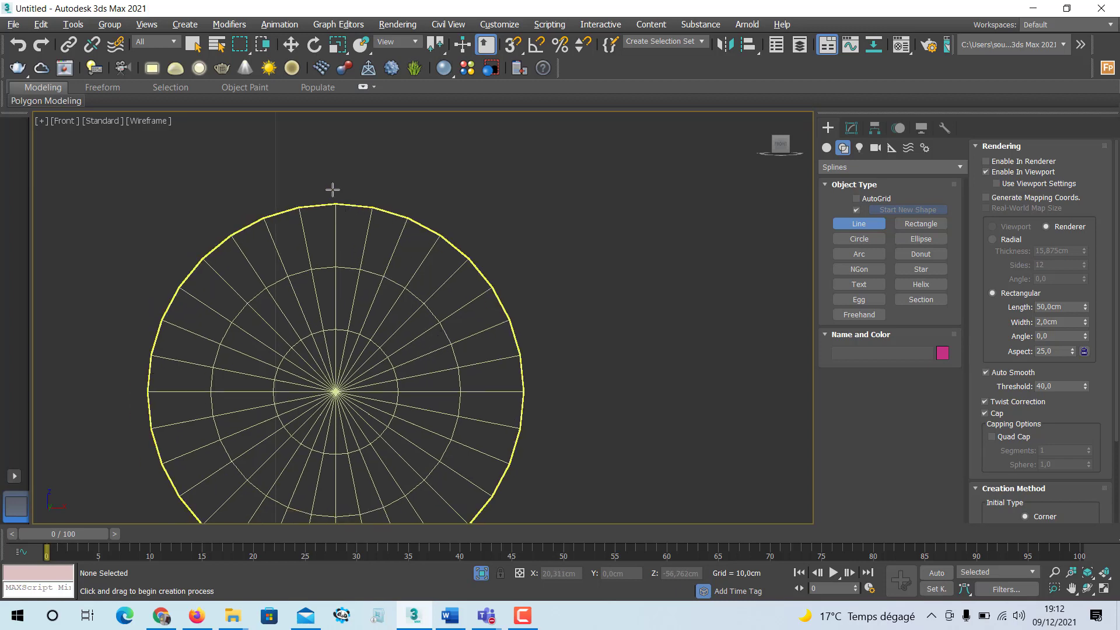
{"action": "left_click", "coordinate": [304, 188]}
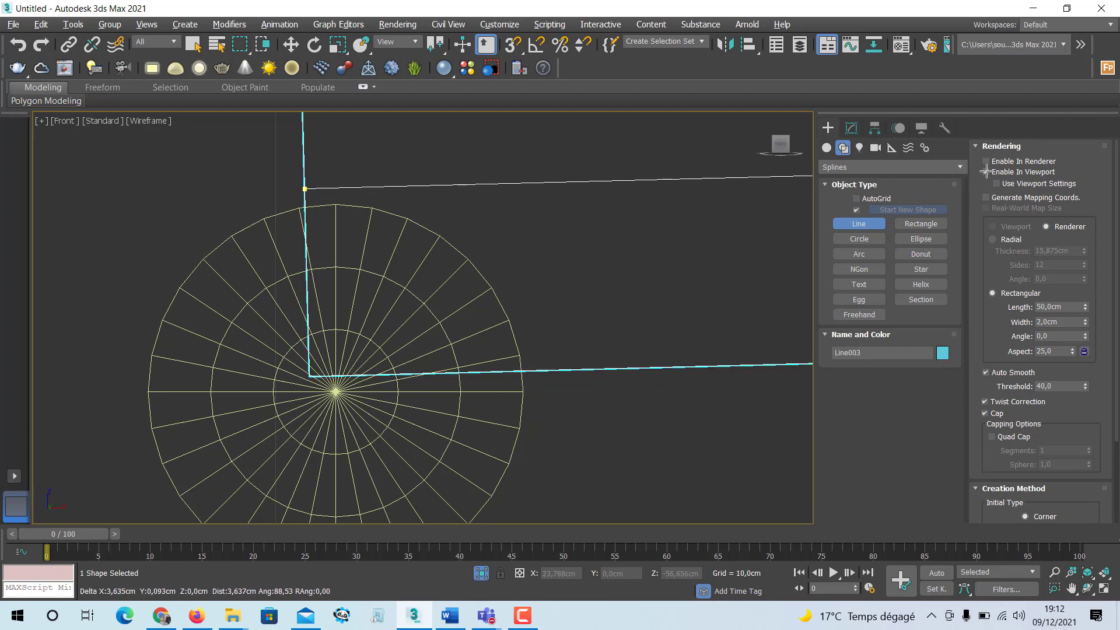
{"action": "left_click", "coordinate": [986, 172]}
{"action": "left_click", "coordinate": [985, 172]}
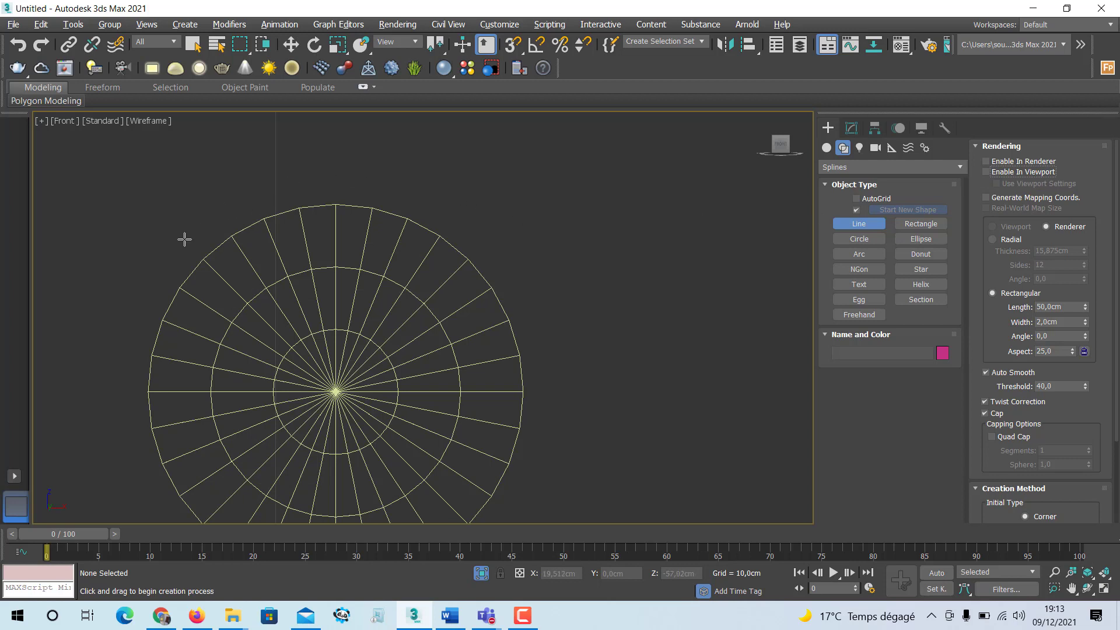
Step: Draw an open three-point curved line around the wheel, from its upper left over the top to its lower right
{"action": "left_click", "coordinate": [184, 239]}
{"action": "left_click_drag", "start_coordinate": [452, 211], "coordinate": [568, 260]}
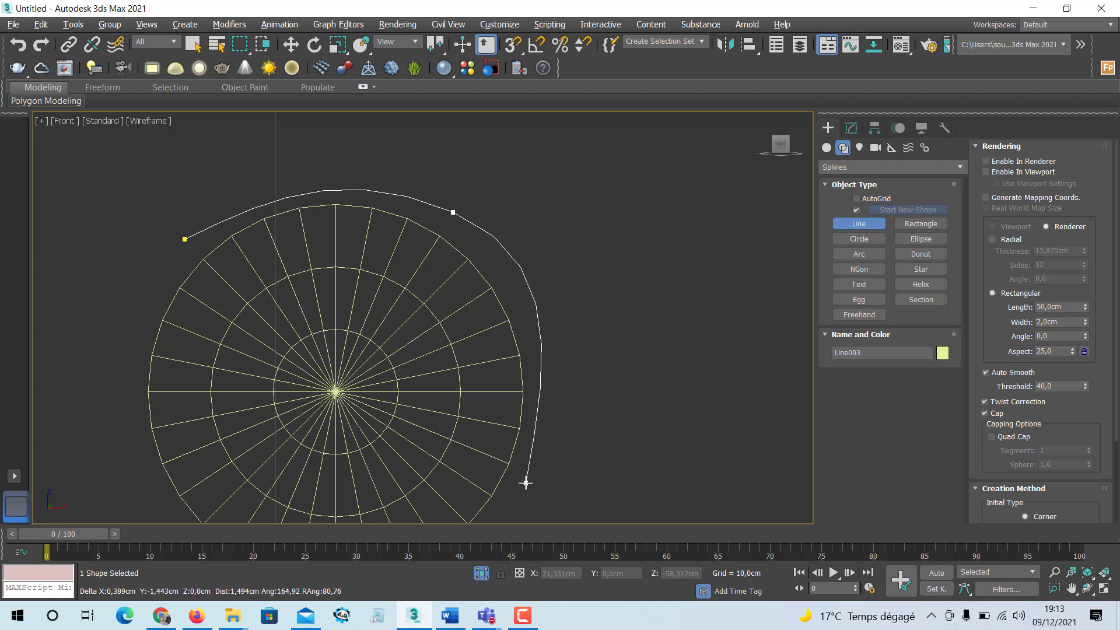
{"action": "left_click_drag", "start_coordinate": [525, 483], "coordinate": [482, 539]}
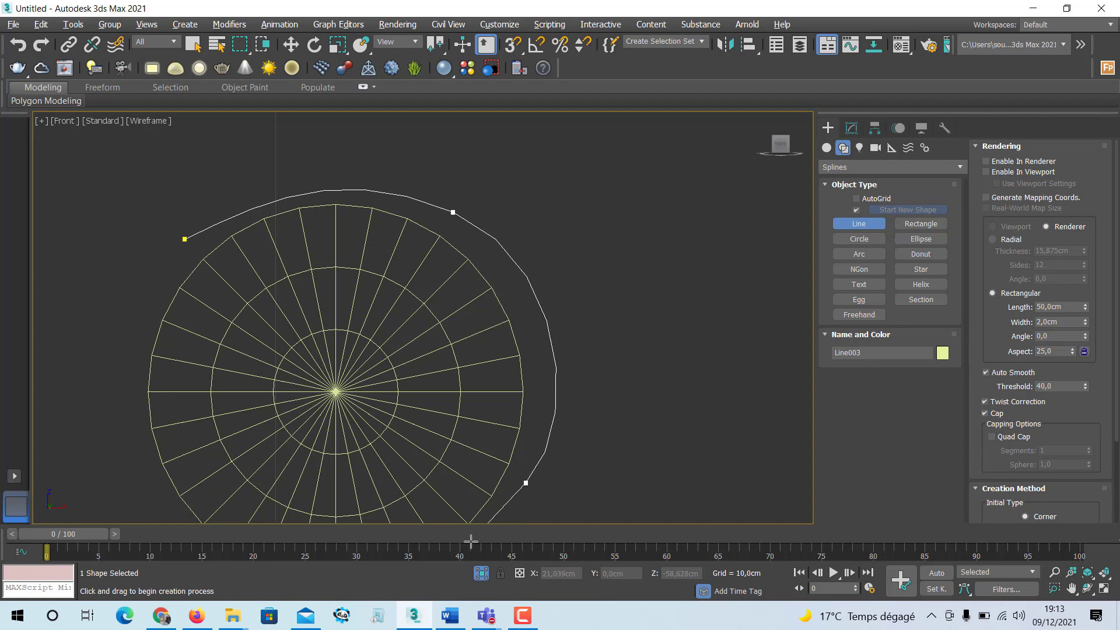
{"action": "right_click", "coordinate": [512, 432]}
Step: Move the arc's middle vertex slightly up and left to about X 20,867 cm and Z -56,808 cm
{"action": "left_click", "coordinate": [851, 128]}
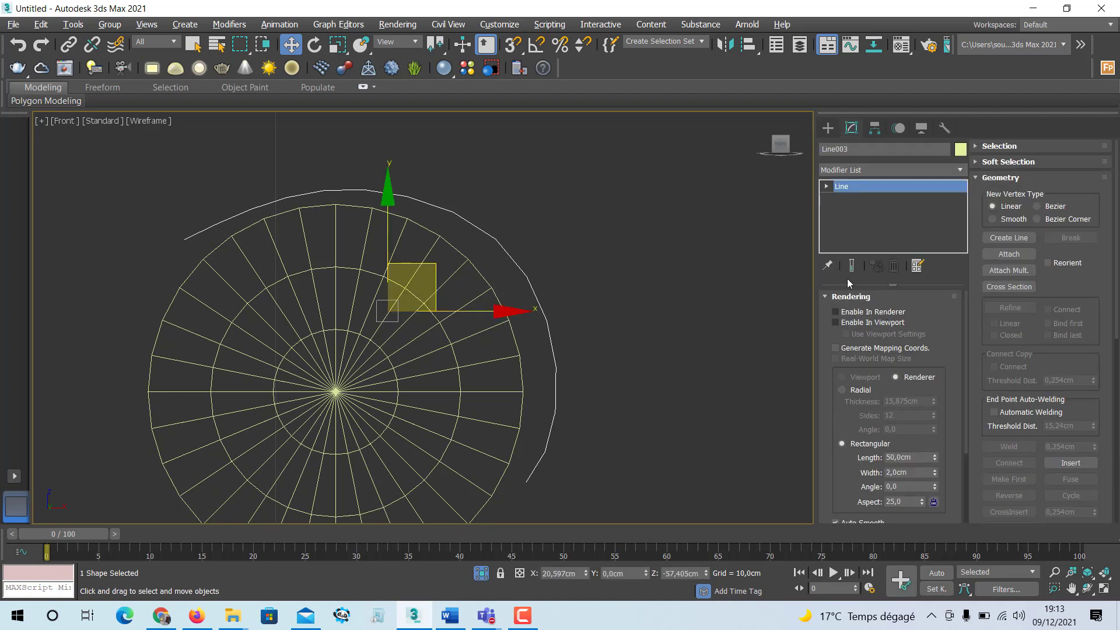
{"action": "left_click", "coordinate": [828, 129]}
{"action": "left_click", "coordinate": [850, 128]}
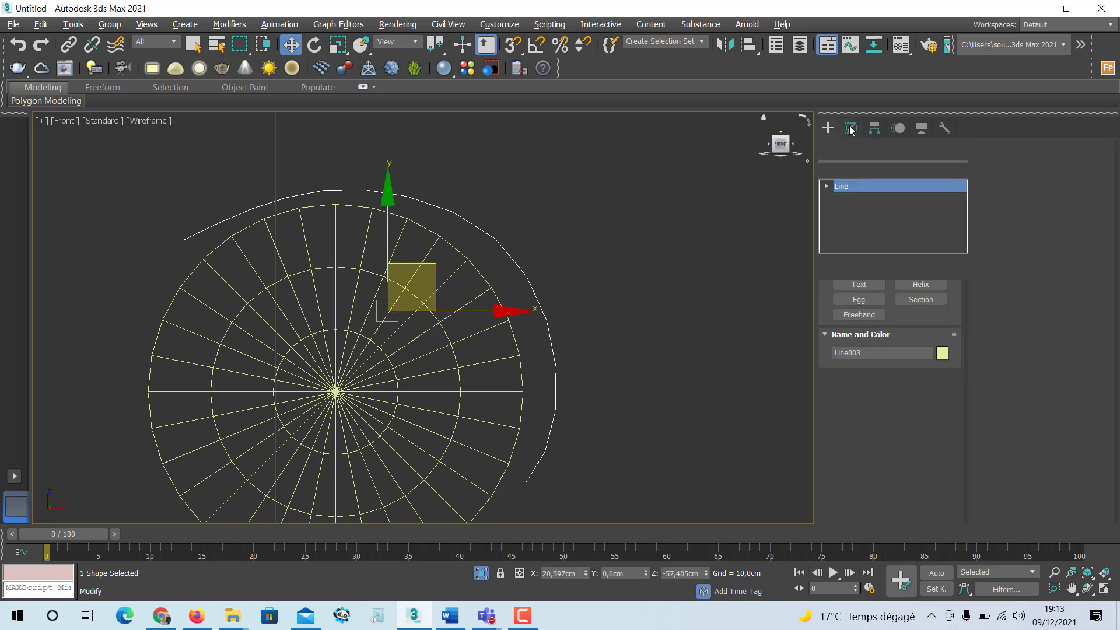
{"action": "left_click", "coordinate": [826, 186]}
{"action": "left_click", "coordinate": [851, 199]}
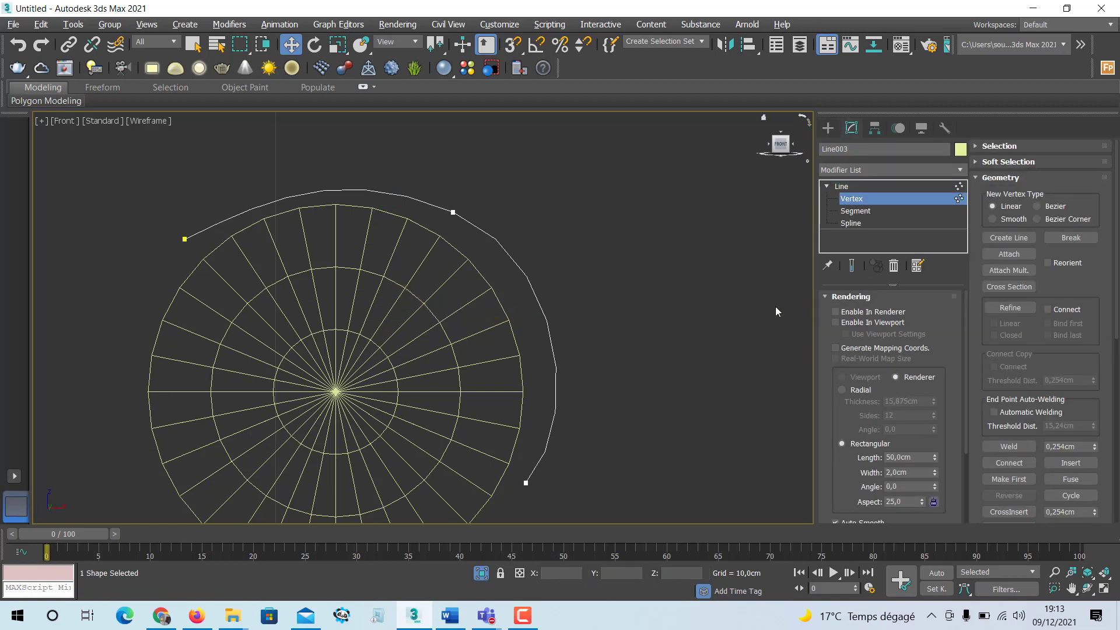
{"action": "left_click", "coordinate": [452, 212]}
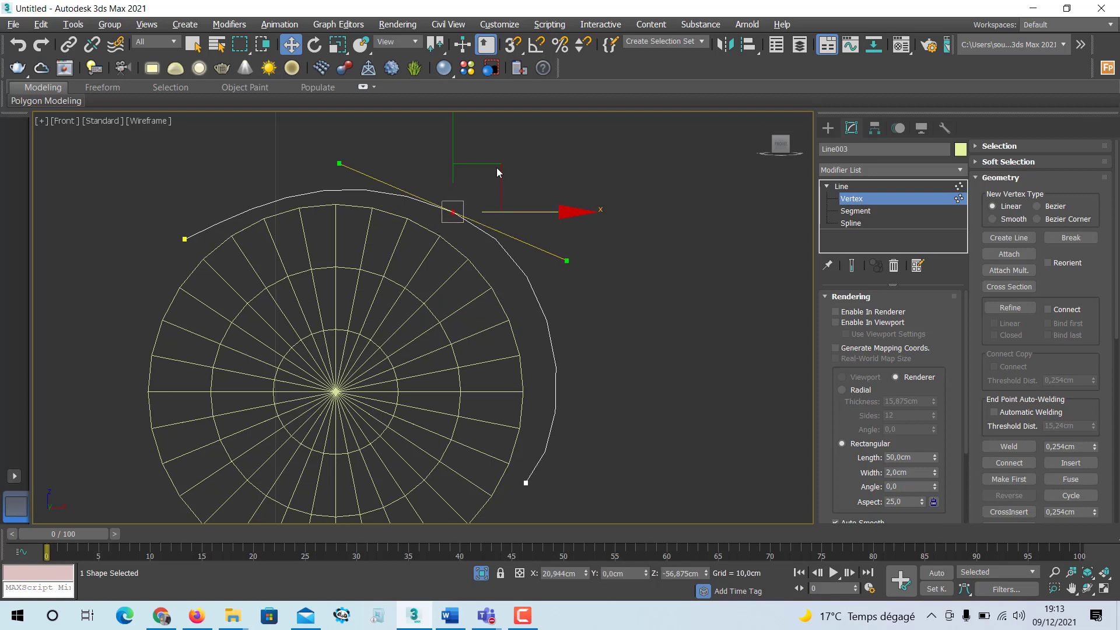
{"action": "left_click_drag", "start_coordinate": [497, 167], "coordinate": [474, 142]}
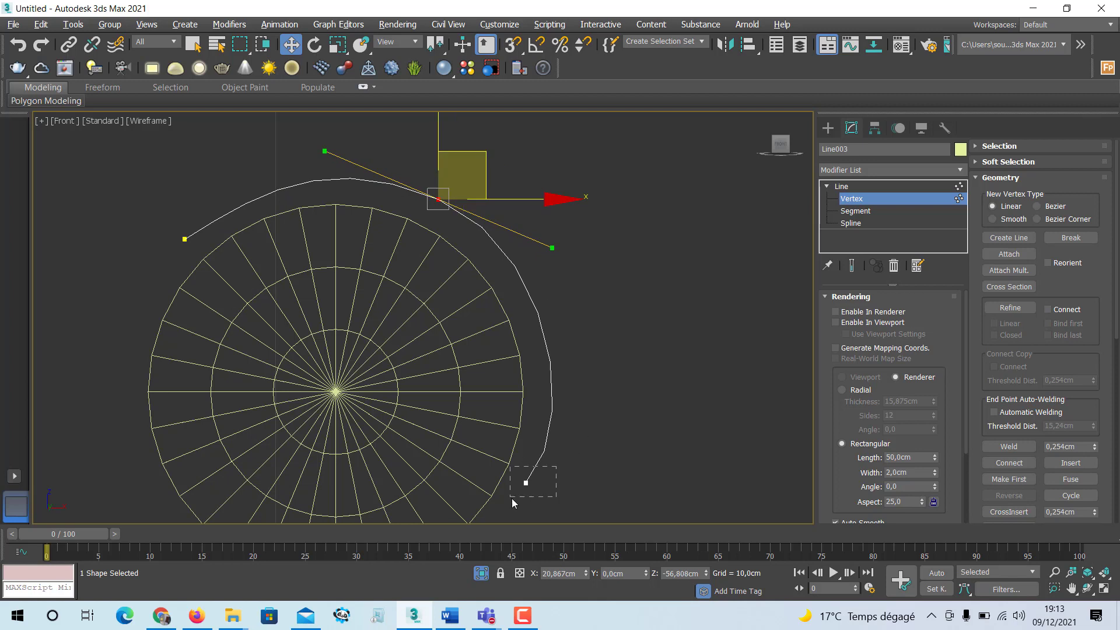
Step: Move the arc's lower end vertex to about X 21,354 cm, Z -58,361 cm and its upper-left end vertex to about X 19,478 cm, Z -57,006 cm
{"action": "left_click_drag", "start_coordinate": [513, 498], "coordinate": [513, 498]}
{"action": "left_click_drag", "start_coordinate": [567, 464], "coordinate": [576, 465]}
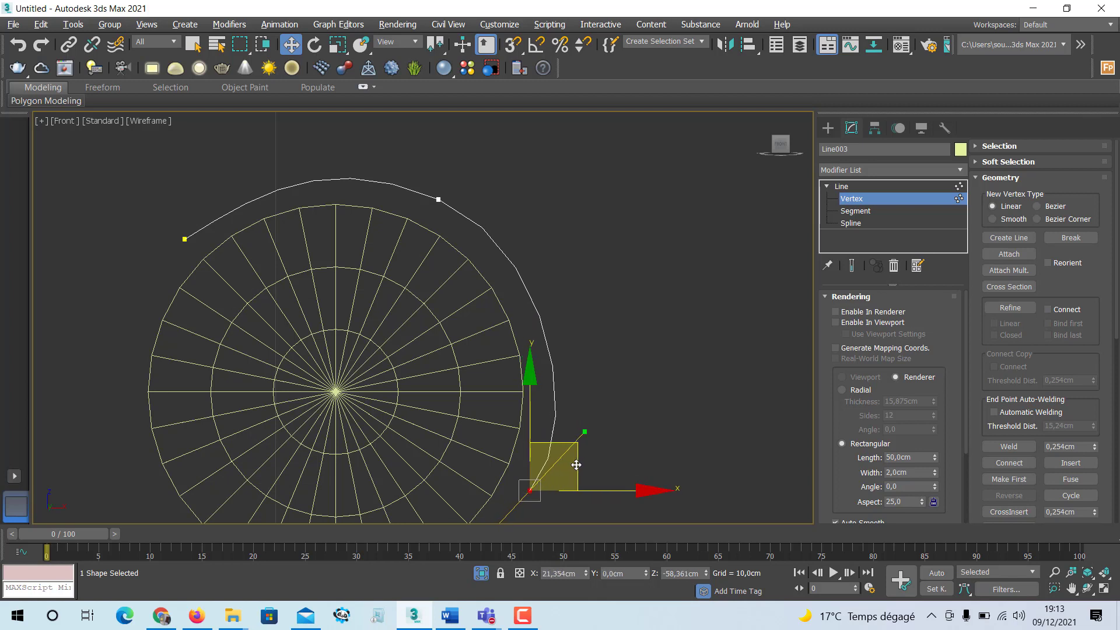
{"action": "left_click_drag", "start_coordinate": [187, 243], "coordinate": [185, 241]}
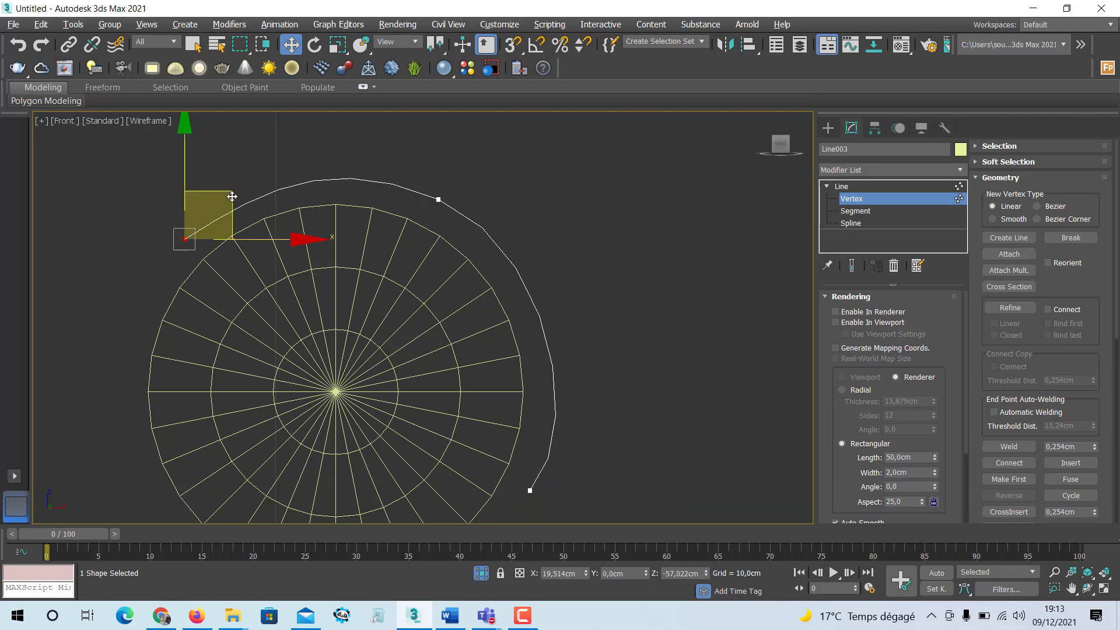
{"action": "left_click_drag", "start_coordinate": [229, 194], "coordinate": [218, 192]}
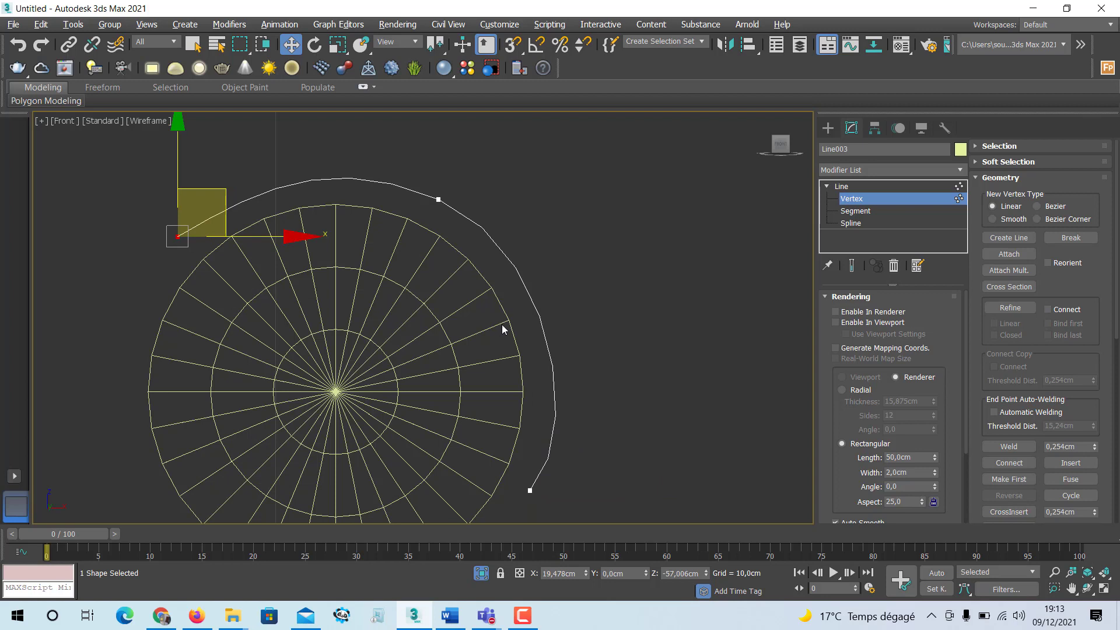
Step: Steepen the lower end vertex's tangent, move the middle vertex to about X 20,848 cm and Z -56,833 cm, and leave vertex editing
{"action": "left_click_drag", "start_coordinate": [556, 478], "coordinate": [519, 509]}
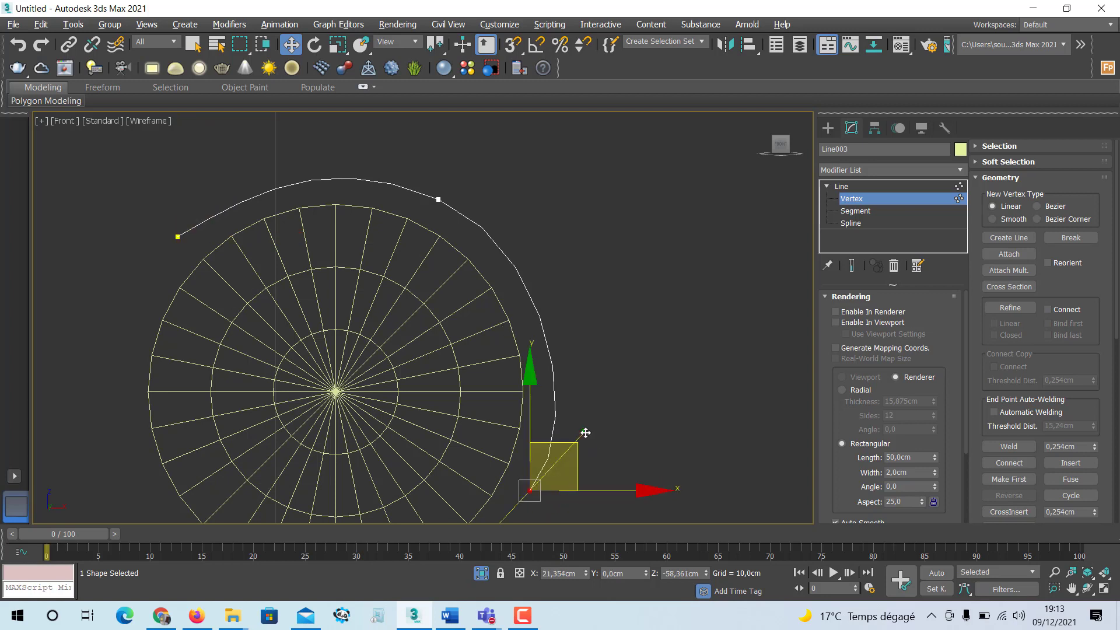
{"action": "left_click_drag", "start_coordinate": [586, 433], "coordinate": [576, 420]}
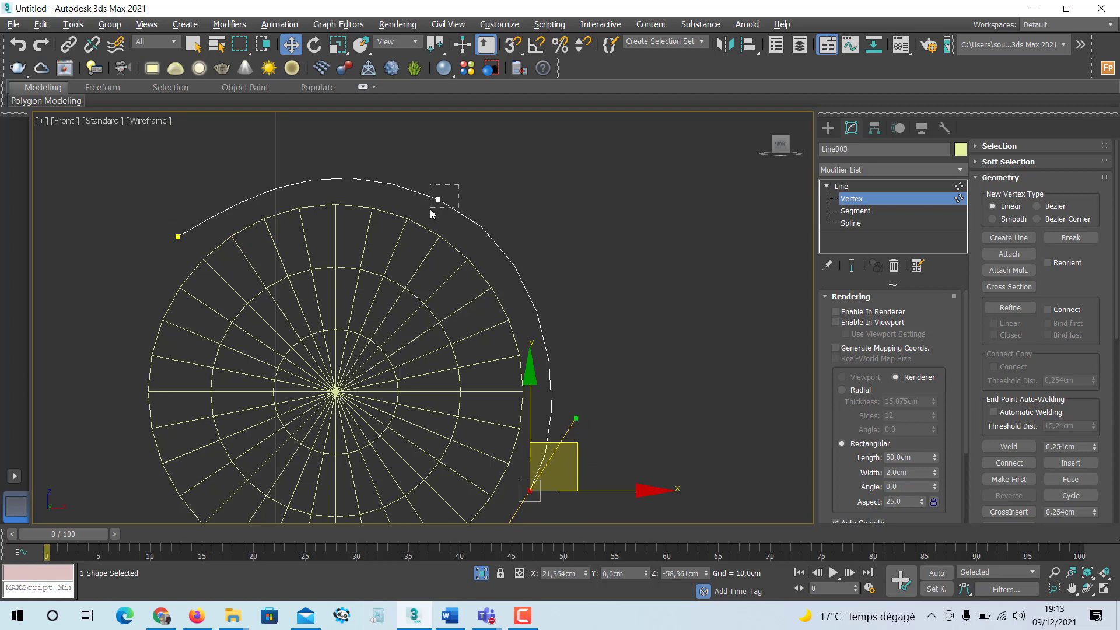
{"action": "left_click", "coordinate": [436, 202]}
{"action": "mouse_move", "coordinate": [487, 152]}
{"action": "left_mouse_down"}
{"action": "mouse_move", "coordinate": [482, 169]}
{"action": "mouse_move", "coordinate": [482, 157]}
{"action": "left_mouse_up"}
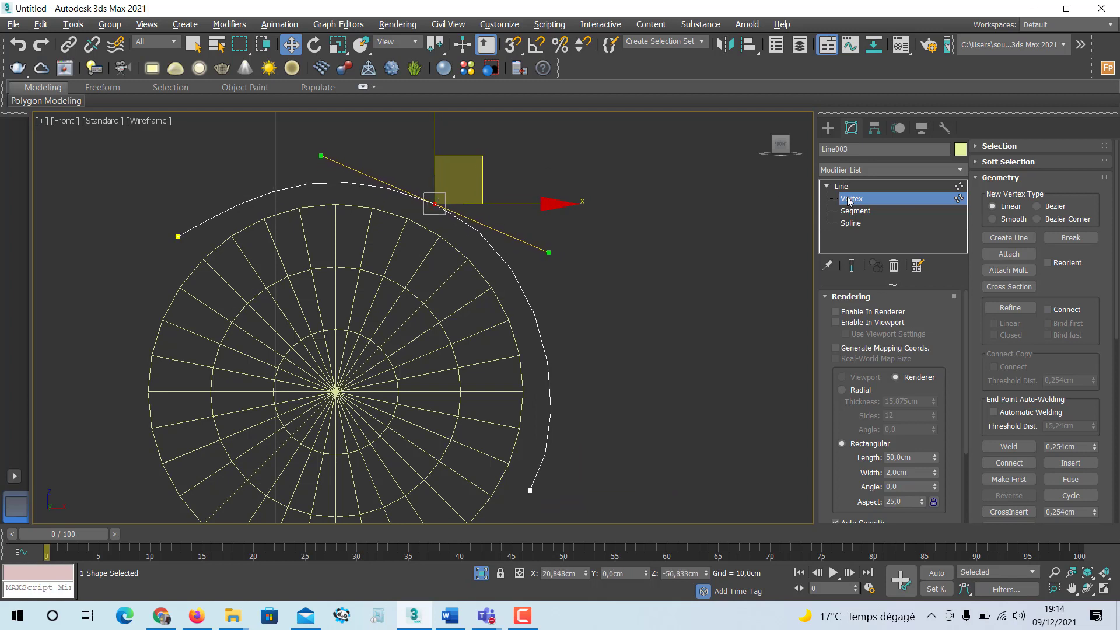
{"action": "left_click", "coordinate": [850, 199]}
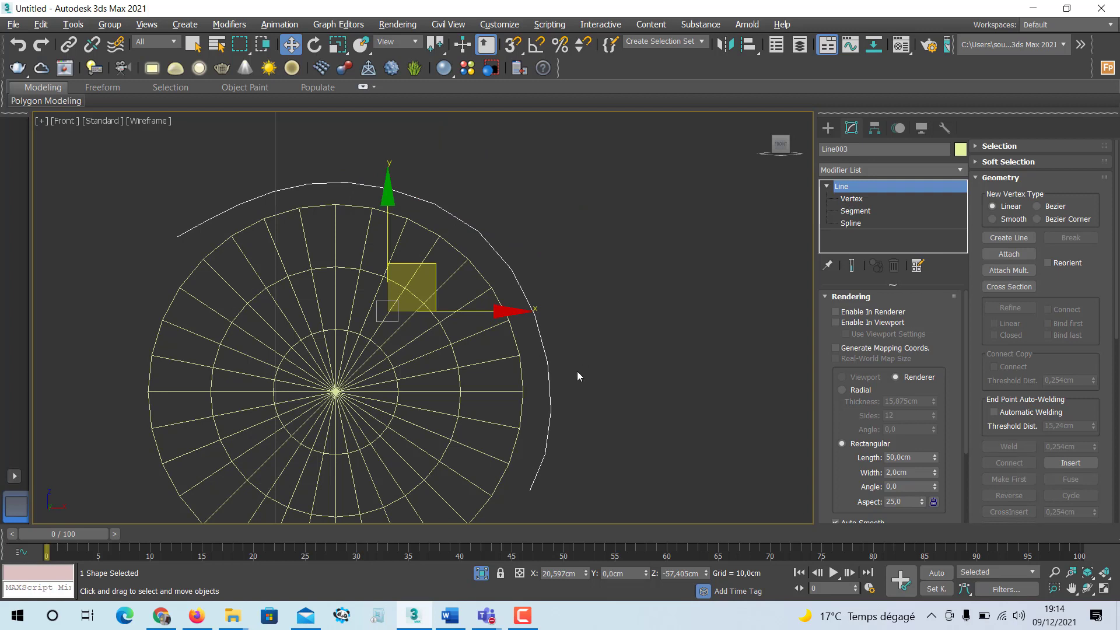
Step: Return to the four-viewport layout and apply a Sweep modifier to the arc line
{"action": "scroll", "coordinate": [577, 371], "scroll_direction": "down", "scroll_amount": 2}
{"action": "key", "text": "alt+w"}
{"action": "middle_click_drag", "start_coordinate": [634, 418], "coordinate": [717, 338]}
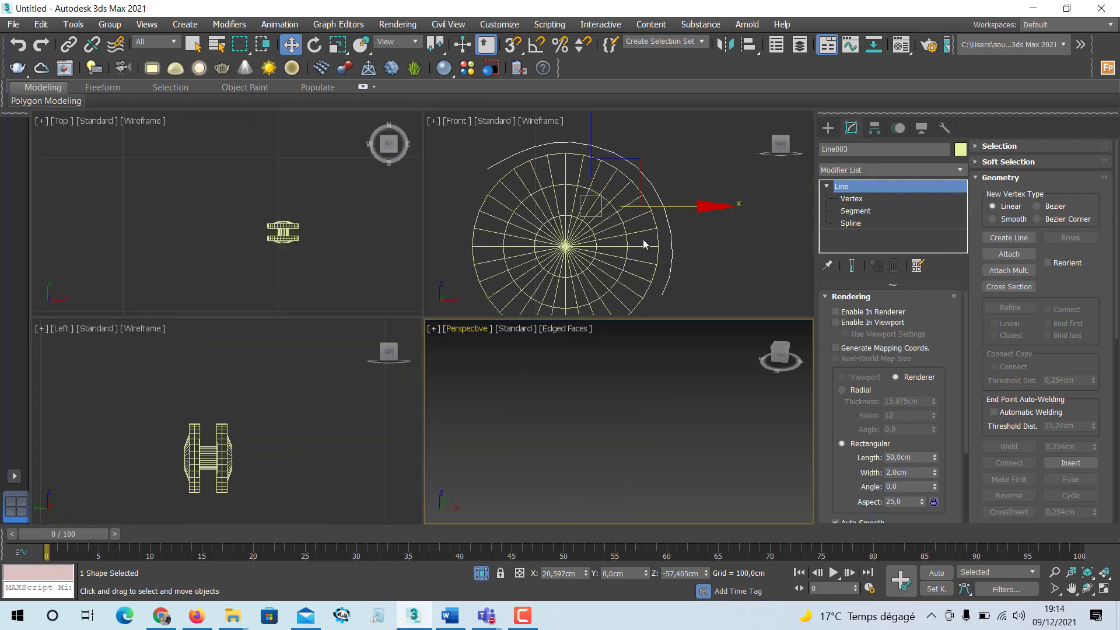
{"action": "right_click", "coordinate": [679, 402]}
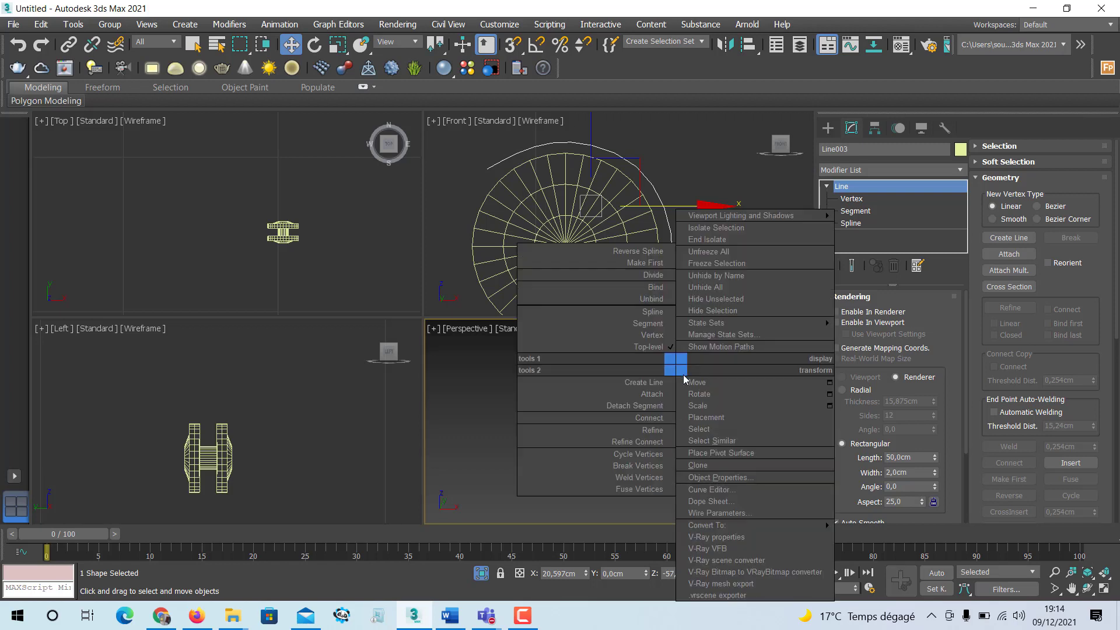
{"action": "left_click", "coordinate": [493, 455]}
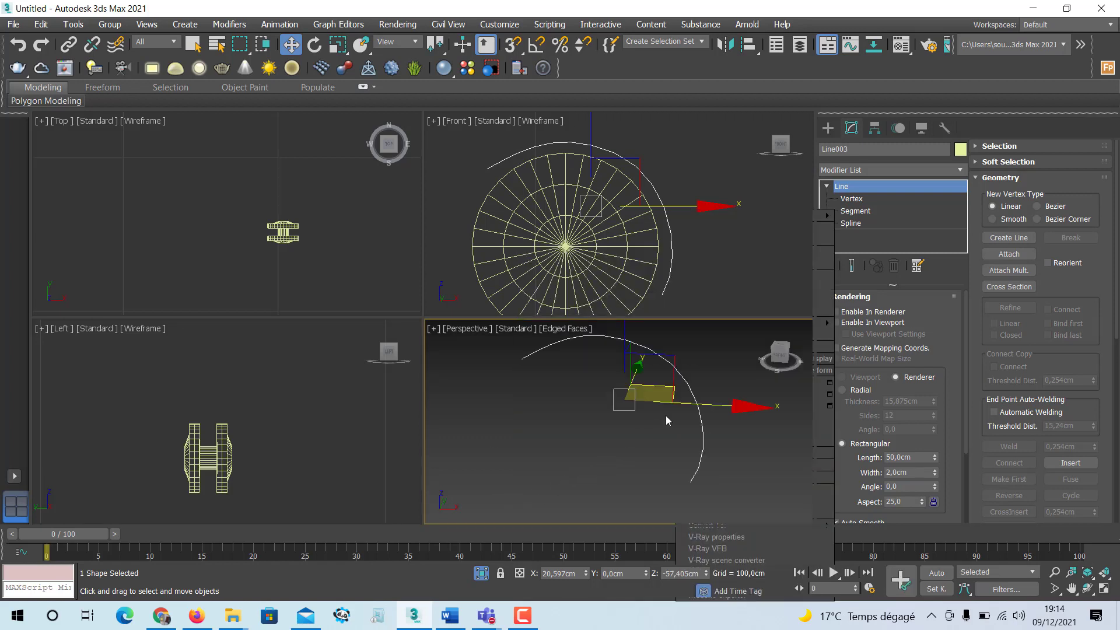
{"action": "middle_click_drag", "start_coordinate": [644, 421], "coordinate": [671, 421], "text": "alt"}
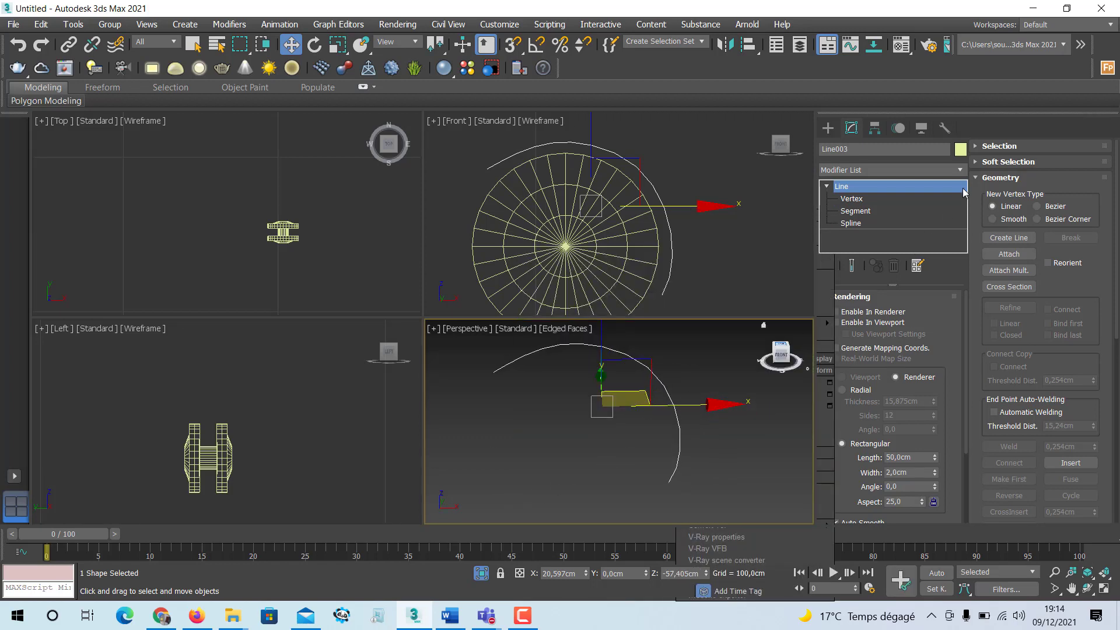
{"action": "left_click", "coordinate": [962, 170]}
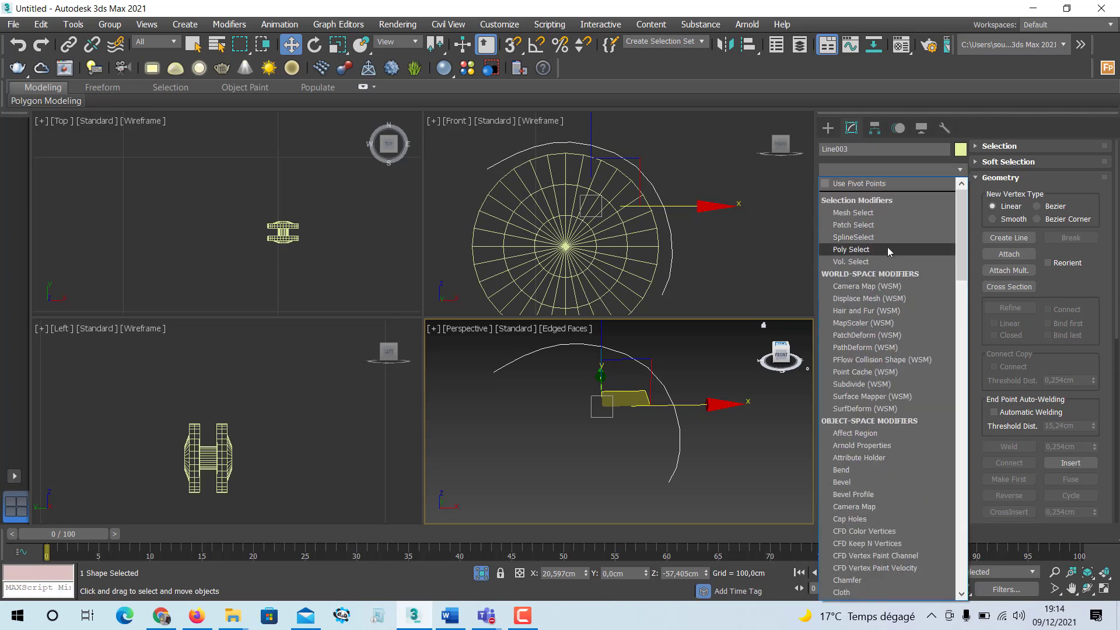
{"action": "type", "text": "sw"}
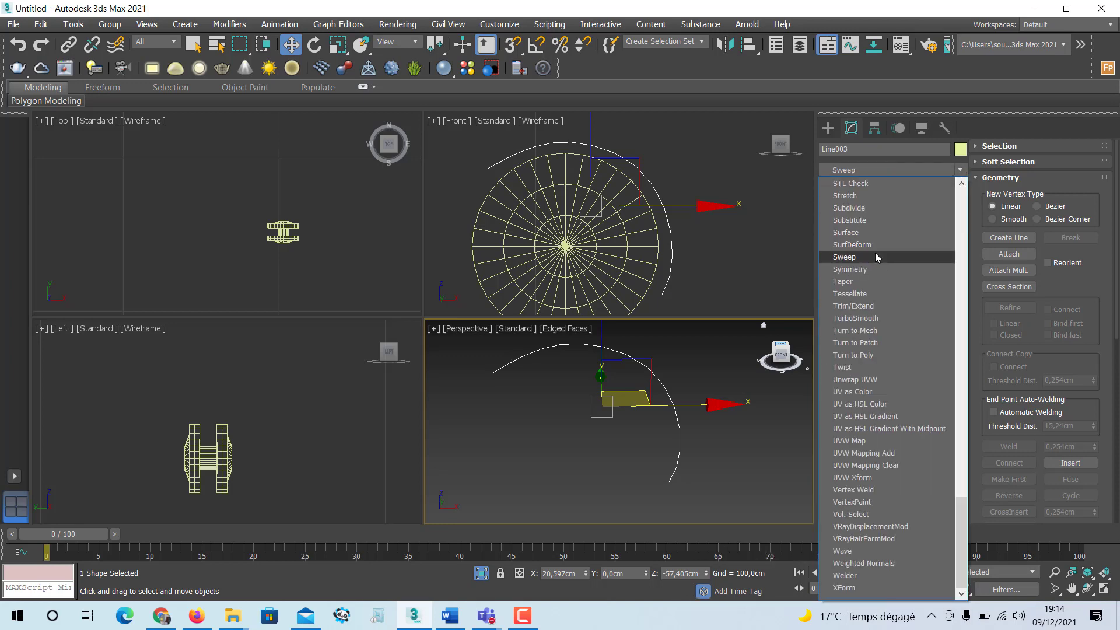
{"action": "left_click", "coordinate": [870, 254]}
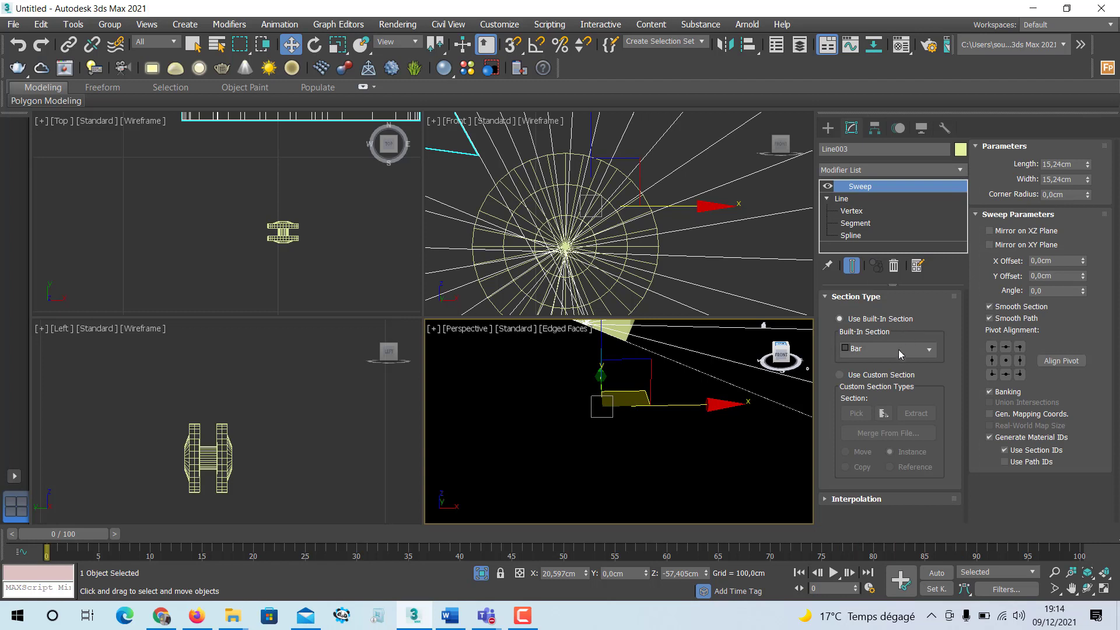
Step: Set the Sweep's Bar section to a length of 1 cm and a width of 1 cm
{"action": "left_click", "coordinate": [1034, 165]}
{"action": "type", "text": "1"}
{"action": "key", "text": "Tab"}
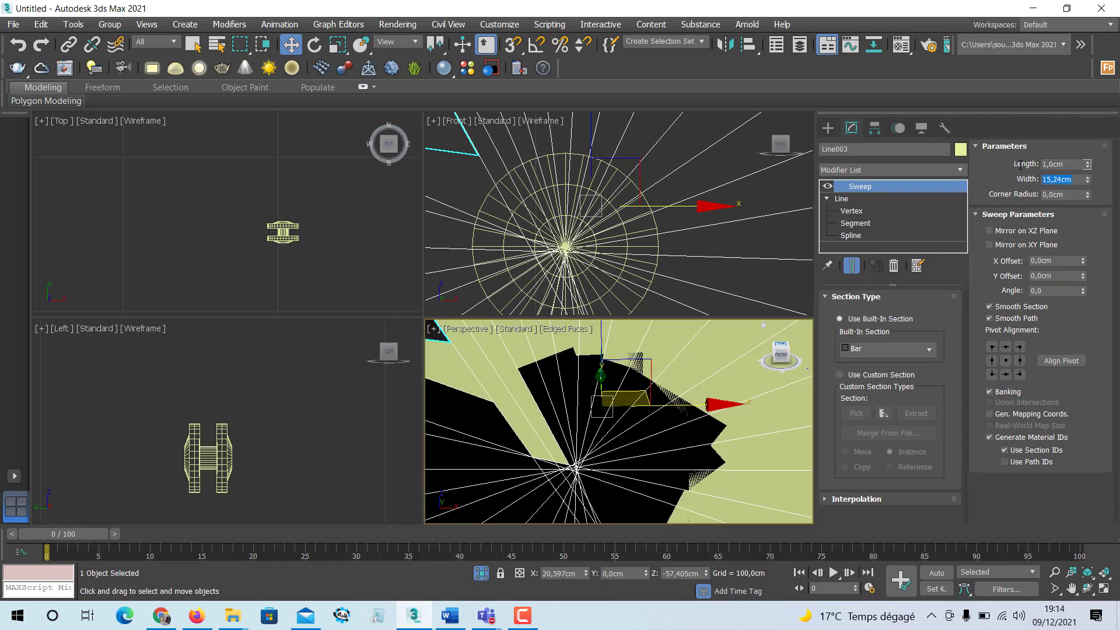
{"action": "type", "text": "1"}
{"action": "key", "text": "Return"}
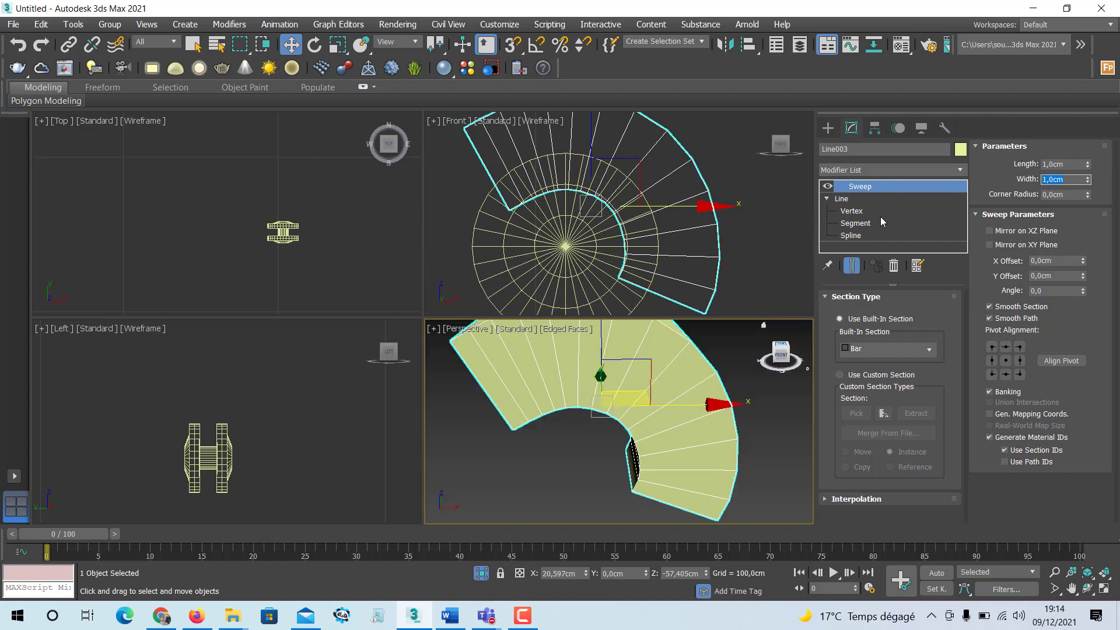
Step: Increase the Sweep section's length to 2,321 cm and reduce its width to 0,1 cm
{"action": "middle_click_drag", "start_coordinate": [647, 380], "coordinate": [614, 388], "text": "alt"}
{"action": "left_click_drag", "start_coordinate": [1087, 167], "coordinate": [1055, 180]}
{"action": "left_click", "coordinate": [1087, 182]}
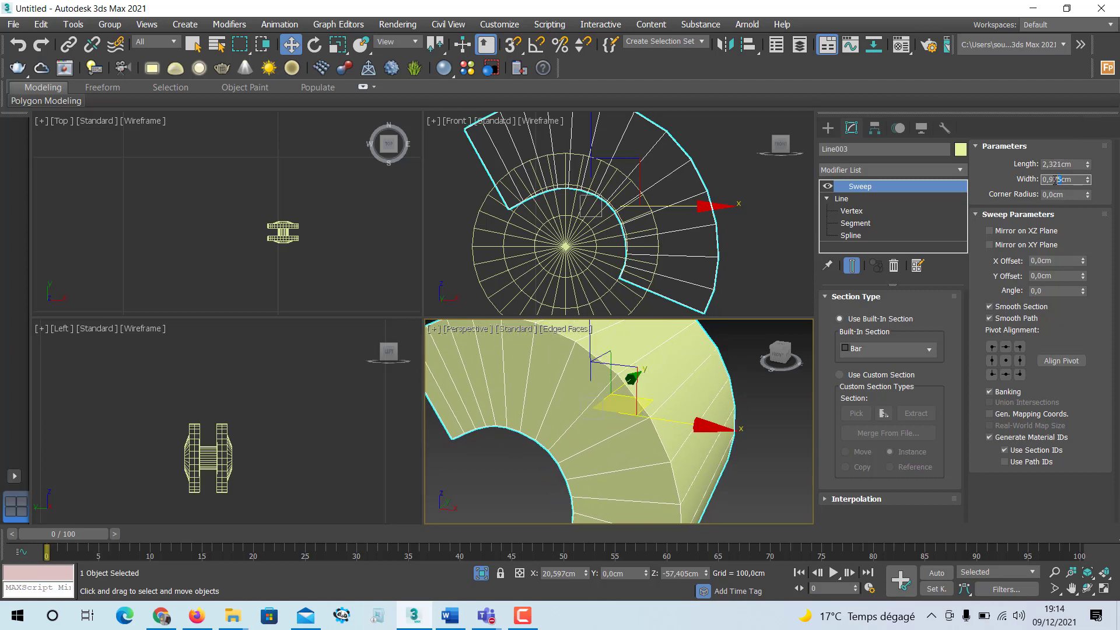
{"action": "type", "text": "1"}
{"action": "key", "text": "Return"}
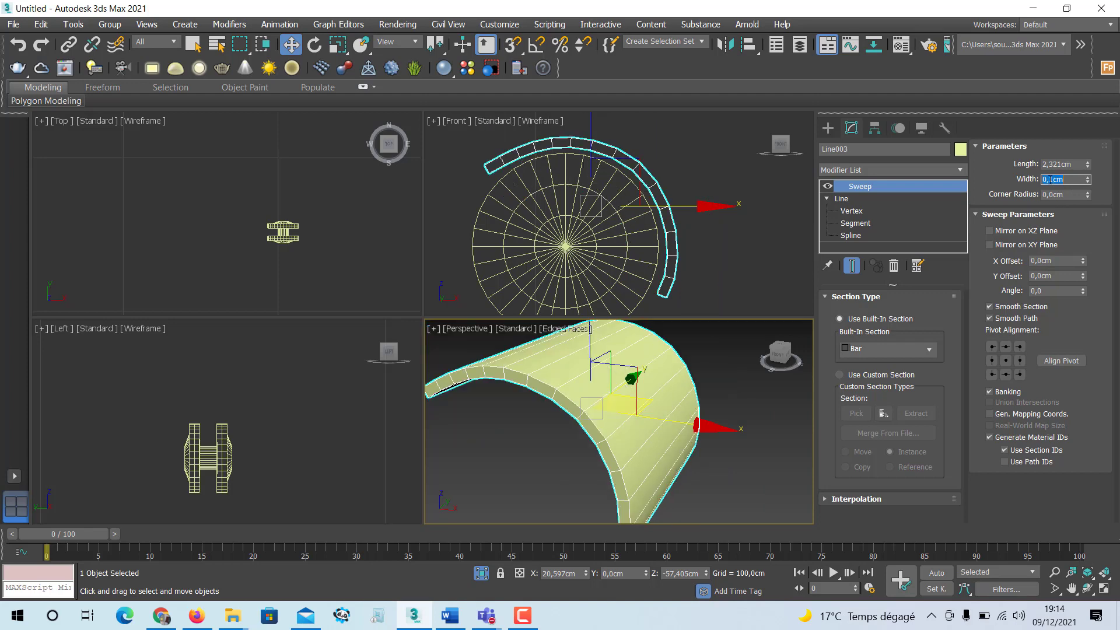
Step: Move the swept cover along Y in the Top view to about -14,929 cm, so it sits over the wheel pair
{"action": "middle_click_drag", "start_coordinate": [662, 421], "coordinate": [694, 412], "text": "alt"}
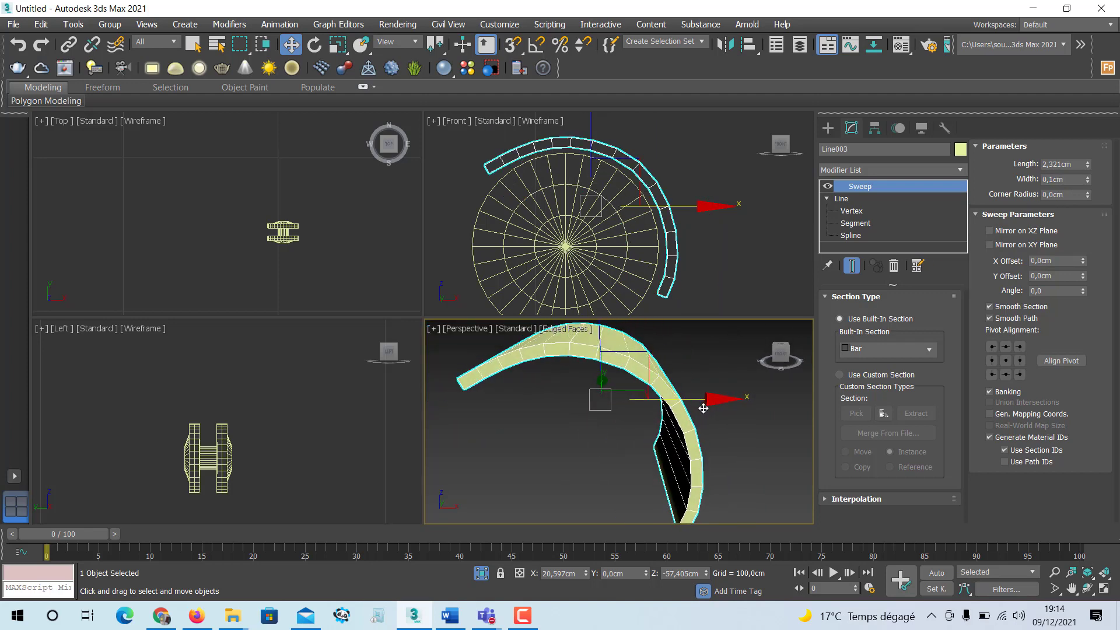
{"action": "right_click", "coordinate": [296, 256]}
{"action": "scroll", "coordinate": [297, 257], "scroll_direction": "down", "scroll_amount": 5}
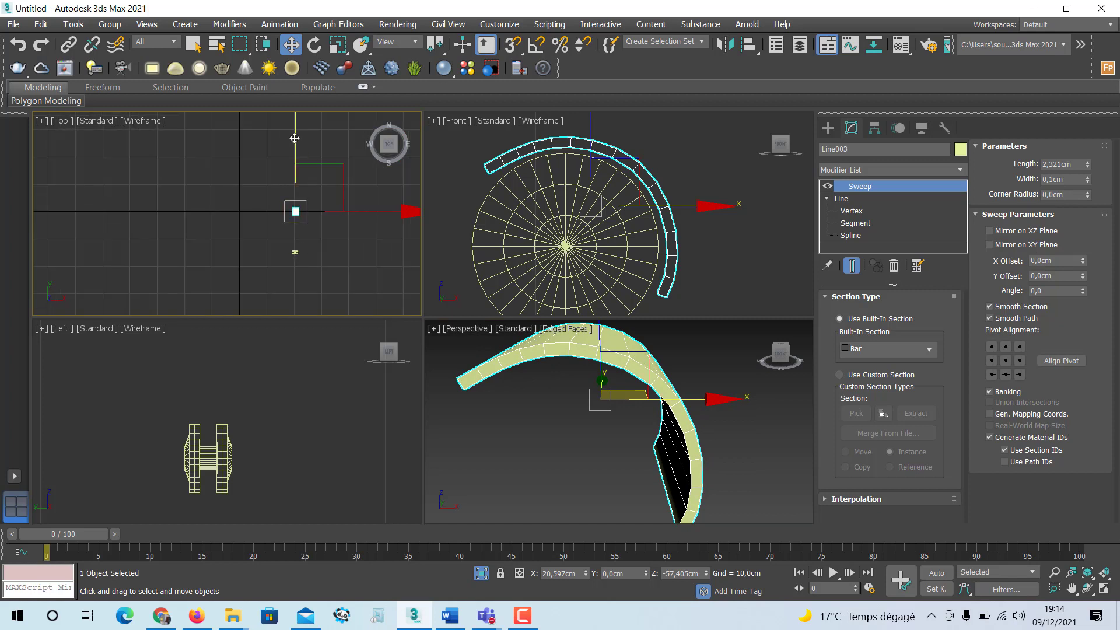
{"action": "left_click_drag", "start_coordinate": [294, 160], "coordinate": [292, 180]}
{"action": "scroll", "coordinate": [289, 256], "scroll_direction": "up", "scroll_amount": 6}
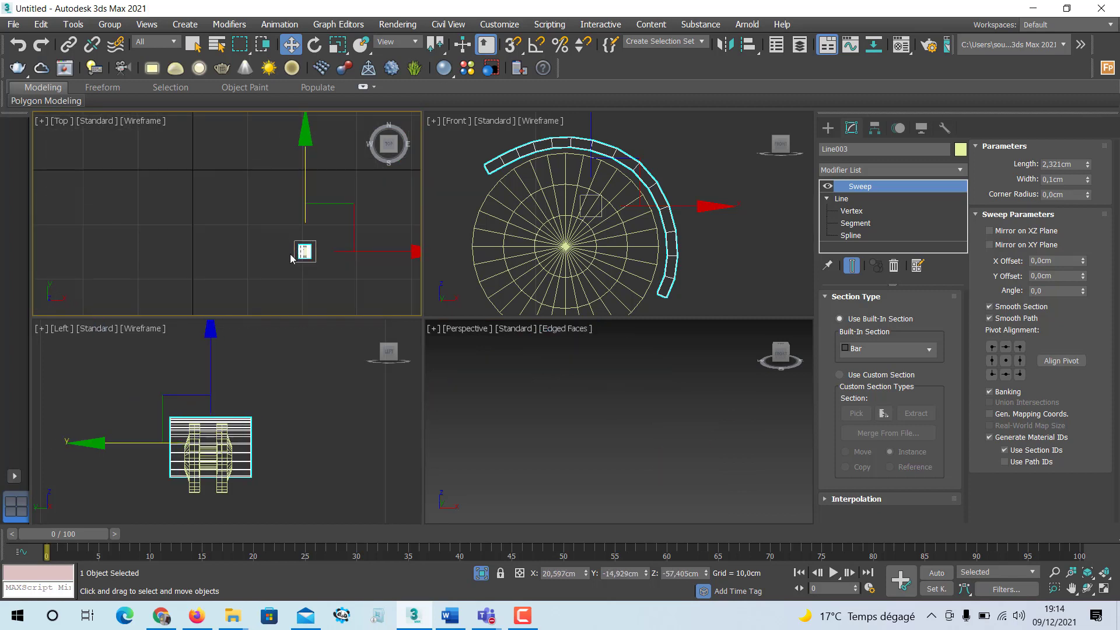
{"action": "scroll", "coordinate": [293, 255], "scroll_direction": "up", "scroll_amount": 2}
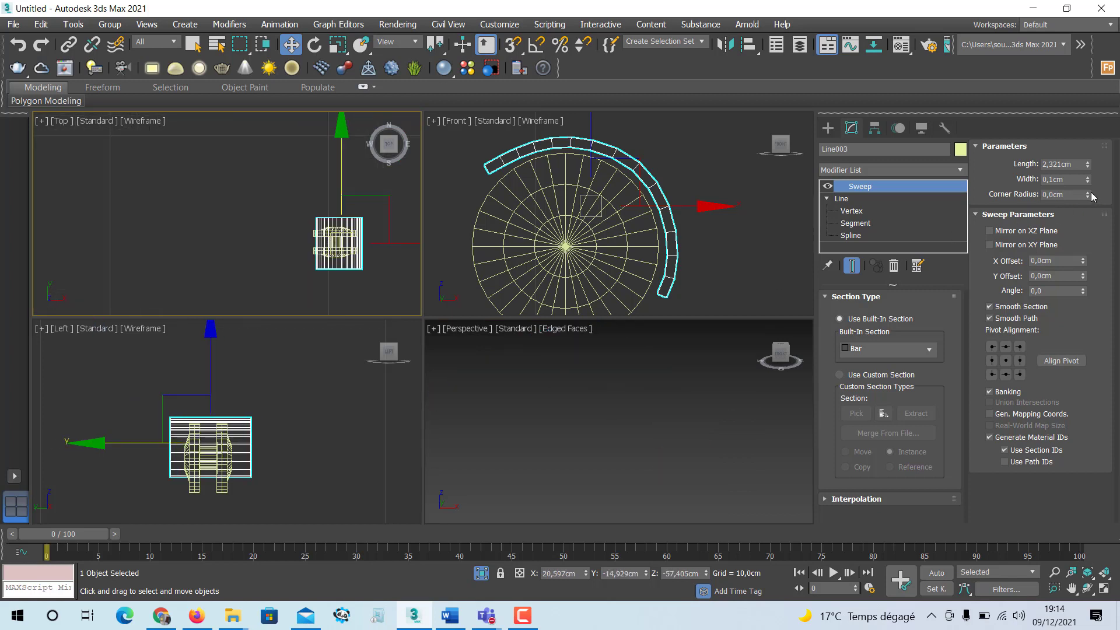
Step: Reduce the Sweep section's length to 2 cm and further to 1,187 cm to narrow the cover over the wheel pair
{"action": "left_click_drag", "start_coordinate": [1075, 165], "coordinate": [1055, 165]}
{"action": "key", "text": "Return"}
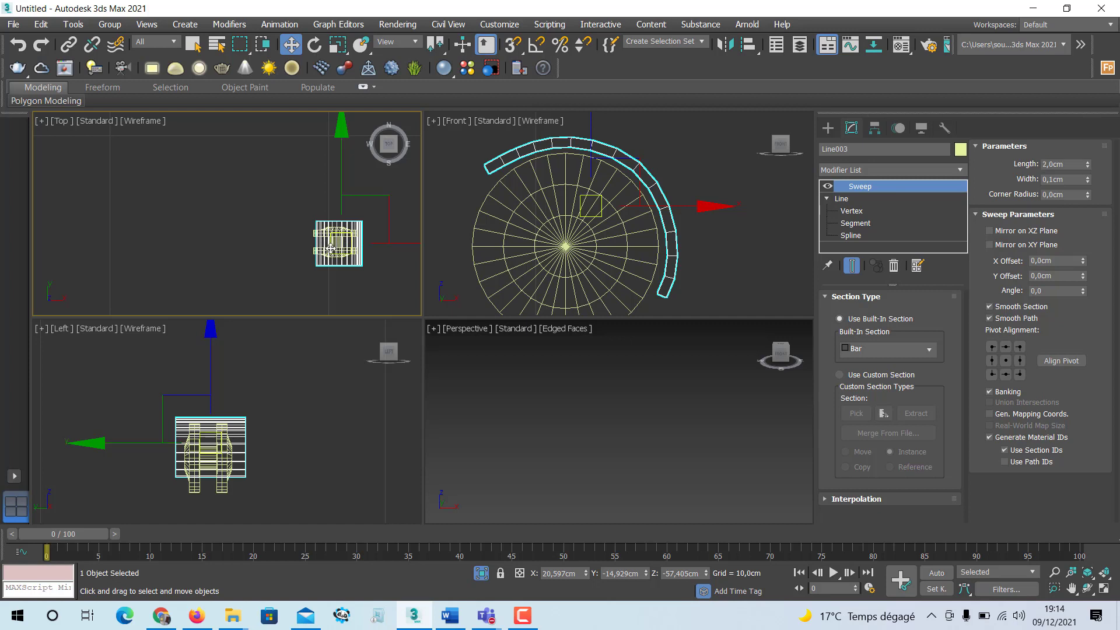
{"action": "middle_click_drag", "start_coordinate": [330, 246], "coordinate": [297, 230]}
{"action": "scroll", "coordinate": [297, 230], "scroll_direction": "up", "scroll_amount": 6}
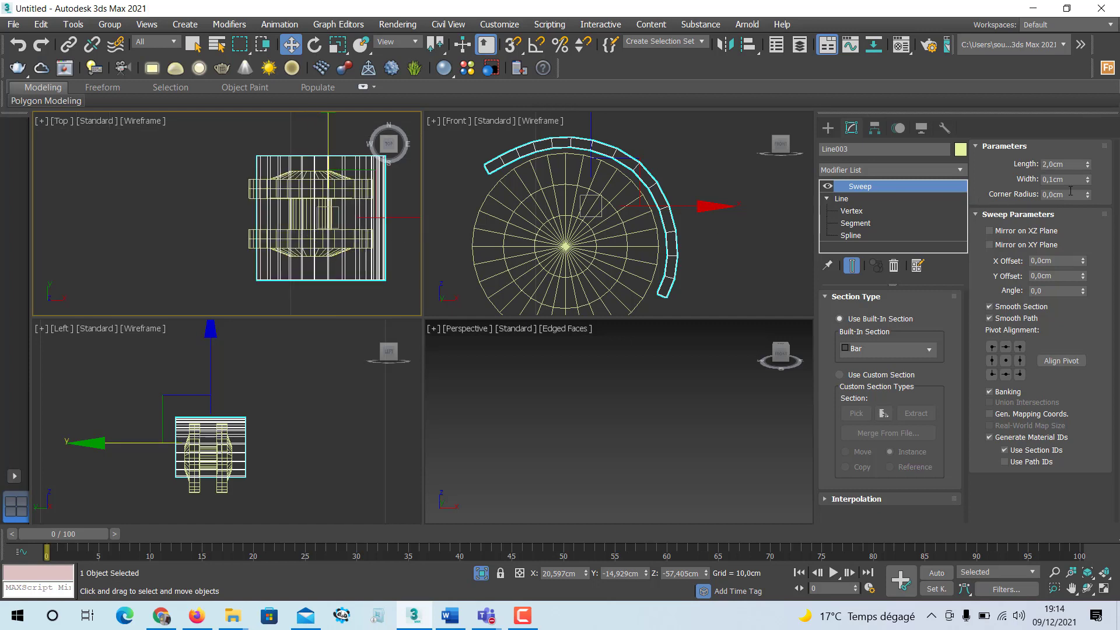
{"action": "left_click_drag", "start_coordinate": [1089, 170], "coordinate": [1089, 170]}
{"action": "middle_click_drag", "start_coordinate": [292, 213], "coordinate": [259, 247]}
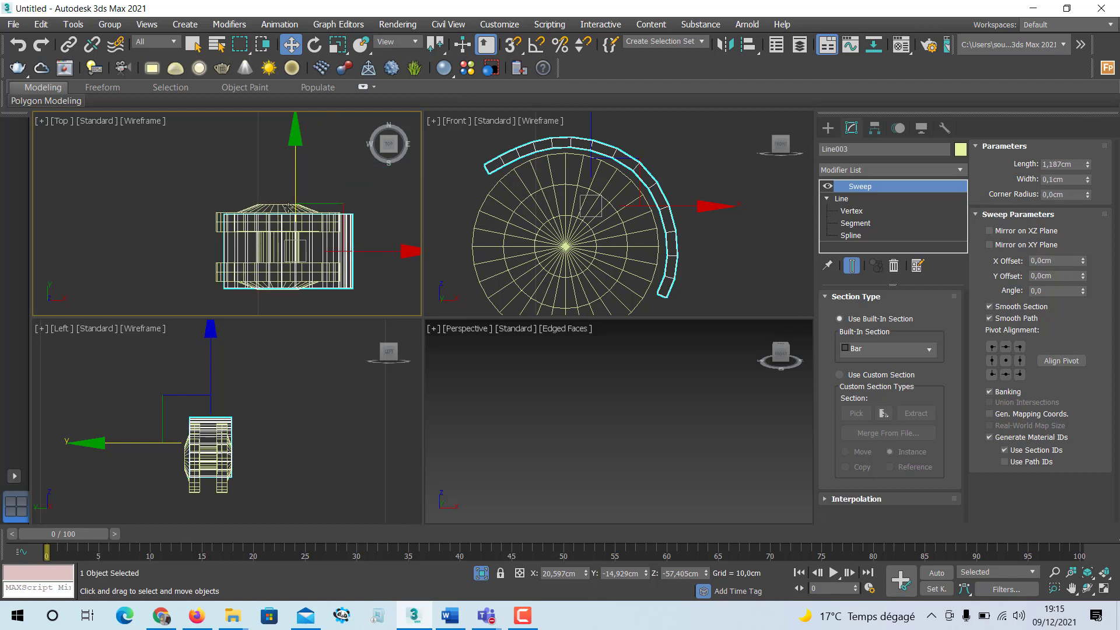
Step: Move the cover along Y in the Top view to about -14,88 cm and check its fit in the maximized Perspective view
{"action": "left_click_drag", "start_coordinate": [295, 187], "coordinate": [296, 184]}
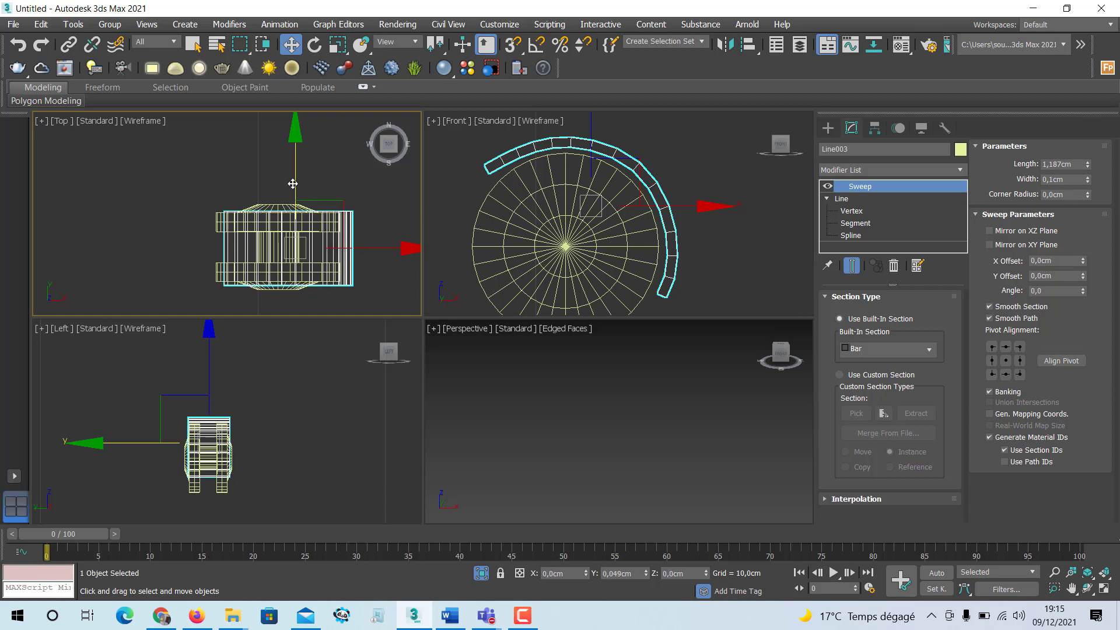
{"action": "middle_click", "coordinate": [524, 397]}
{"action": "key", "text": "z"}
{"action": "middle_click_drag", "start_coordinate": [630, 433], "coordinate": [622, 437]}
{"action": "key", "text": "alt+w"}
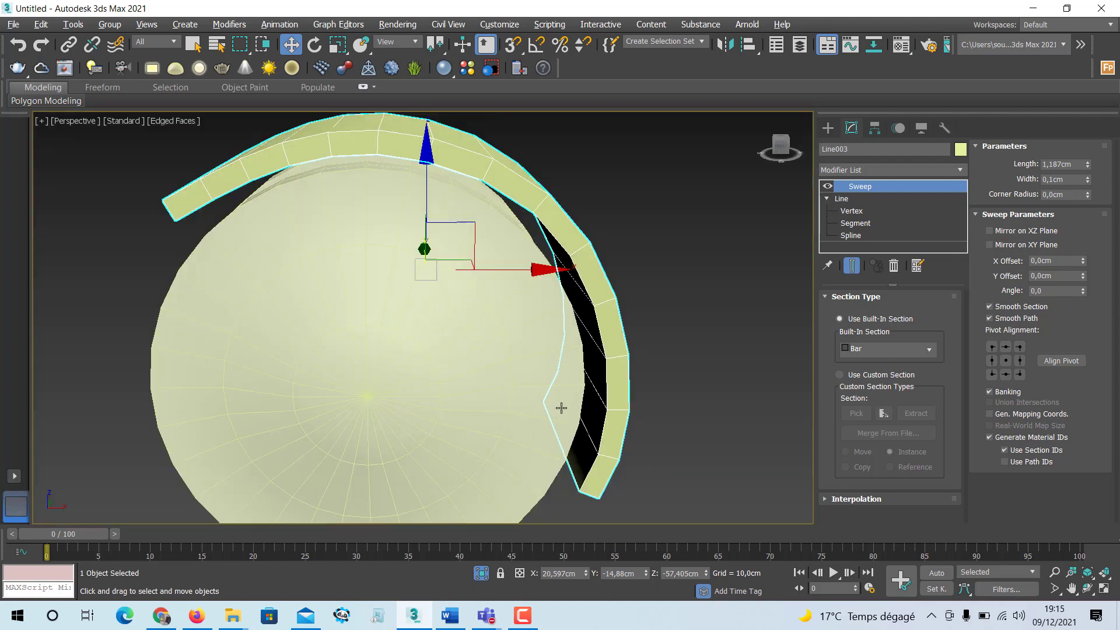
{"action": "middle_click_drag", "start_coordinate": [560, 407], "coordinate": [639, 414], "text": "alt"}
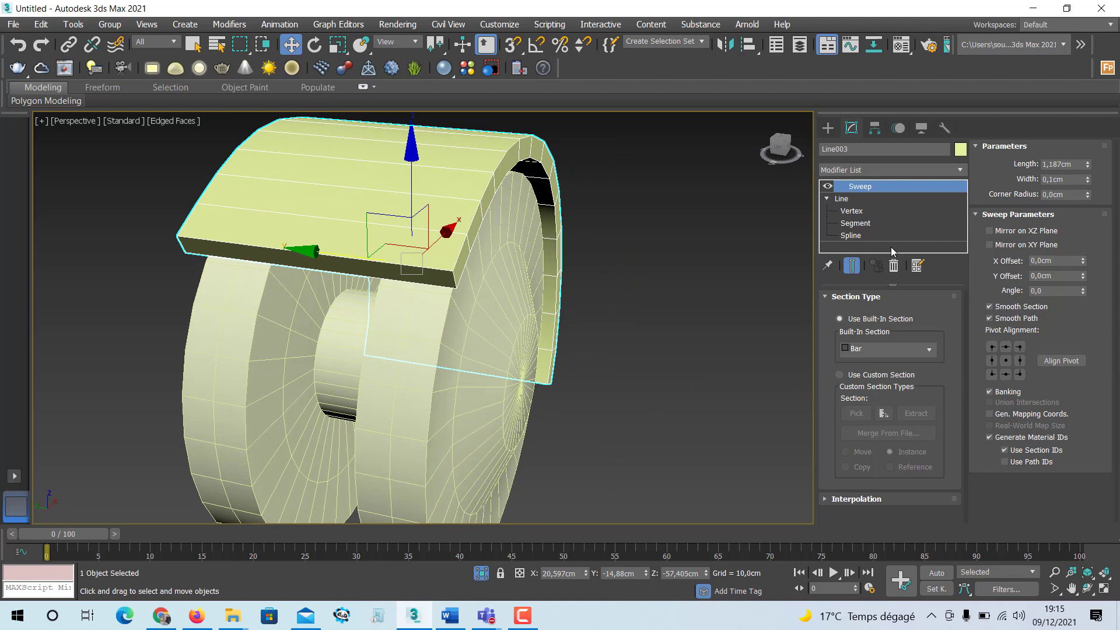
{"action": "key", "text": "alt+w"}
{"action": "middle_click_drag", "start_coordinate": [331, 254], "coordinate": [330, 242]}
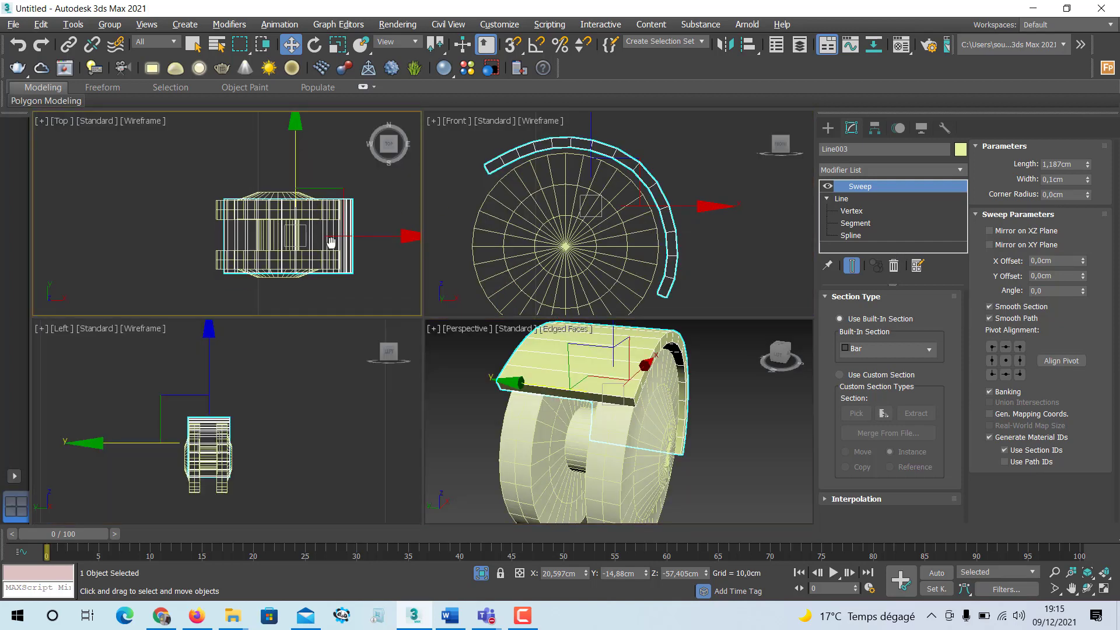
Step: End the isolation of the wheel assembly and delete the stray wheel disc standing apart behind the pink beam
{"action": "left_click", "coordinate": [483, 573]}
{"action": "scroll", "coordinate": [280, 286], "scroll_direction": "down", "scroll_amount": 5}
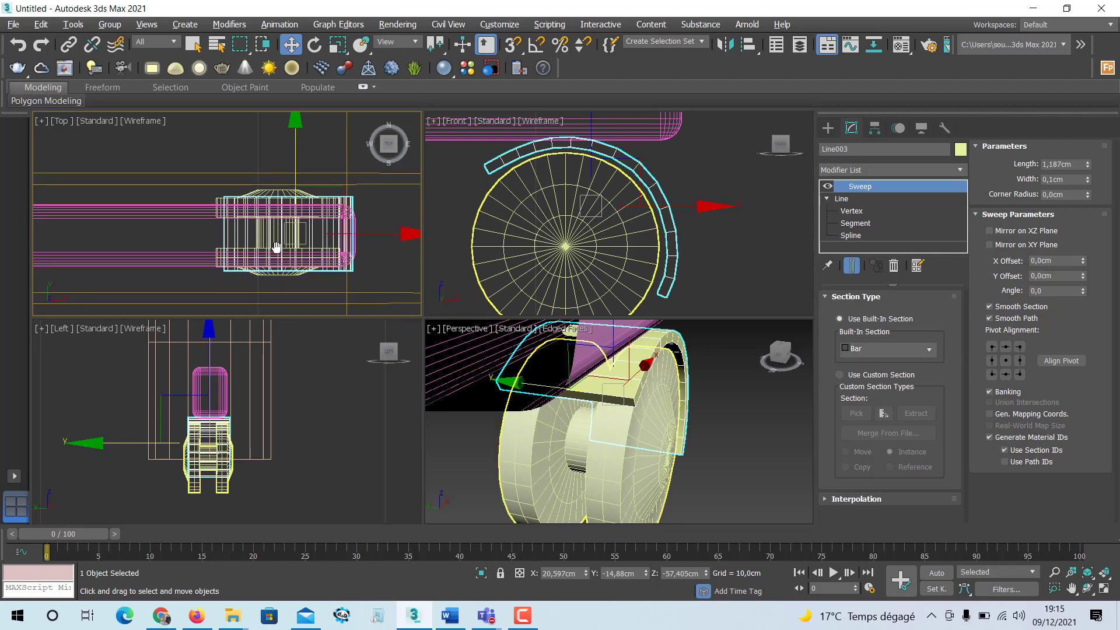
{"action": "scroll", "coordinate": [542, 393], "scroll_direction": "up", "scroll_amount": 3}
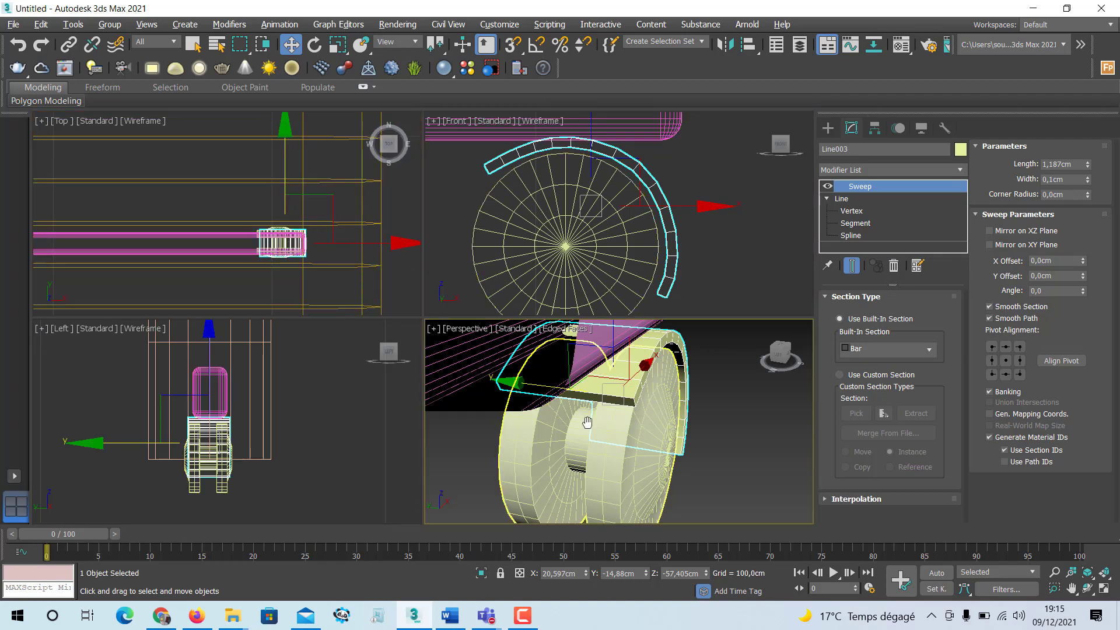
{"action": "key", "text": "alt+w"}
{"action": "scroll", "coordinate": [561, 418], "scroll_direction": "down", "scroll_amount": 3}
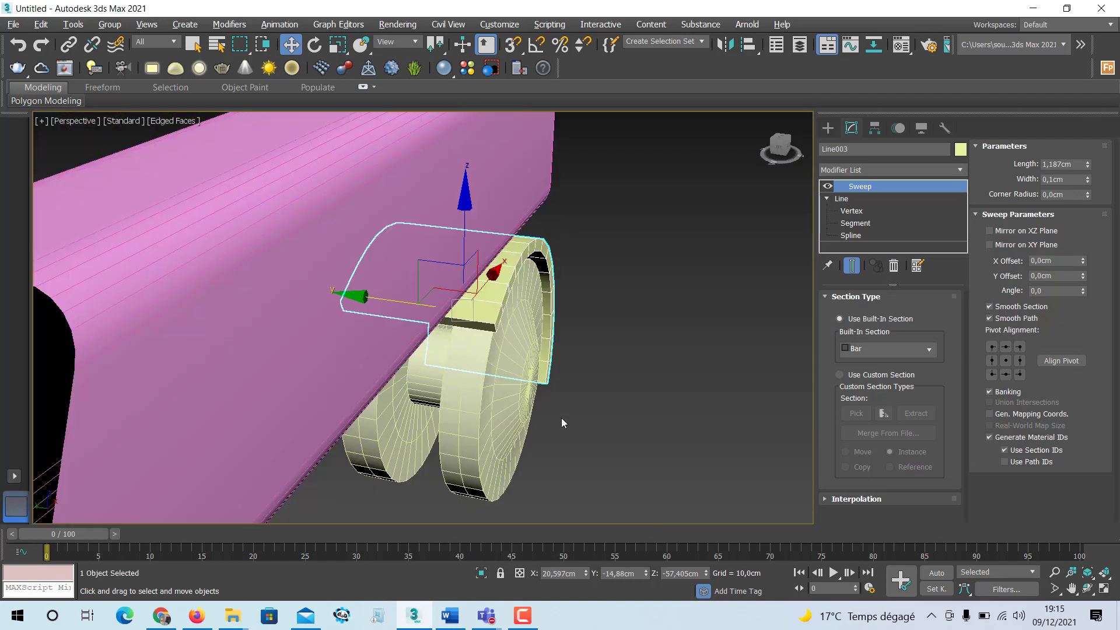
{"action": "middle_click_drag", "start_coordinate": [562, 417], "coordinate": [506, 398], "text": "alt"}
{"action": "scroll", "coordinate": [481, 403], "scroll_direction": "down", "scroll_amount": 3}
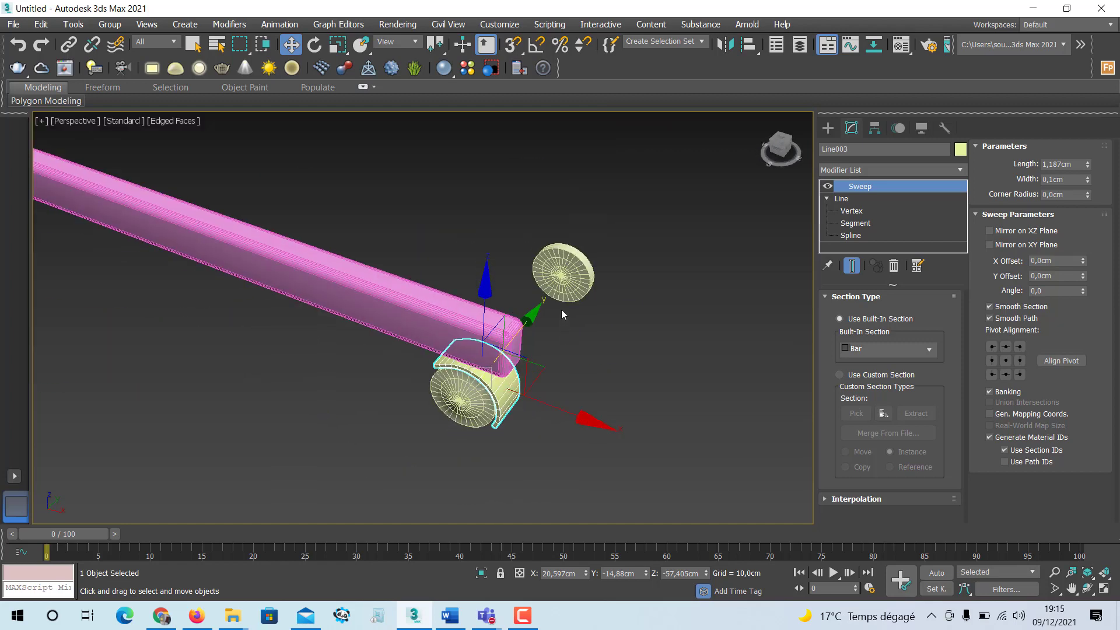
{"action": "left_click", "coordinate": [570, 281]}
{"action": "key", "text": "Delete"}
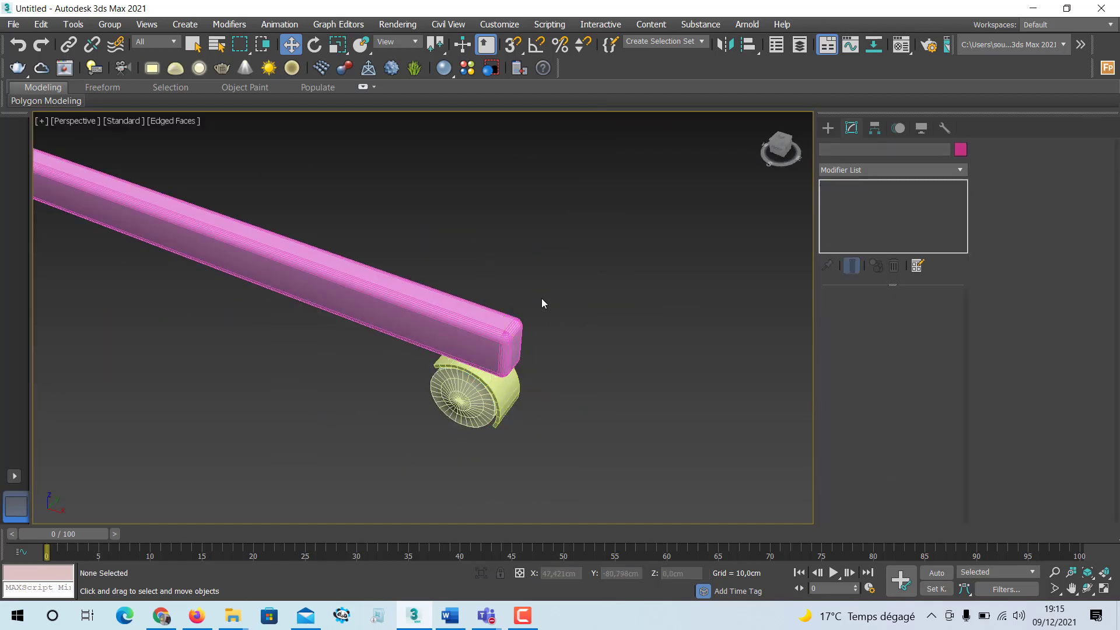
Step: Group the pink beam, the wheel pair and its cover under the name pied
{"action": "left_click_drag", "start_coordinate": [541, 303], "coordinate": [383, 475]}
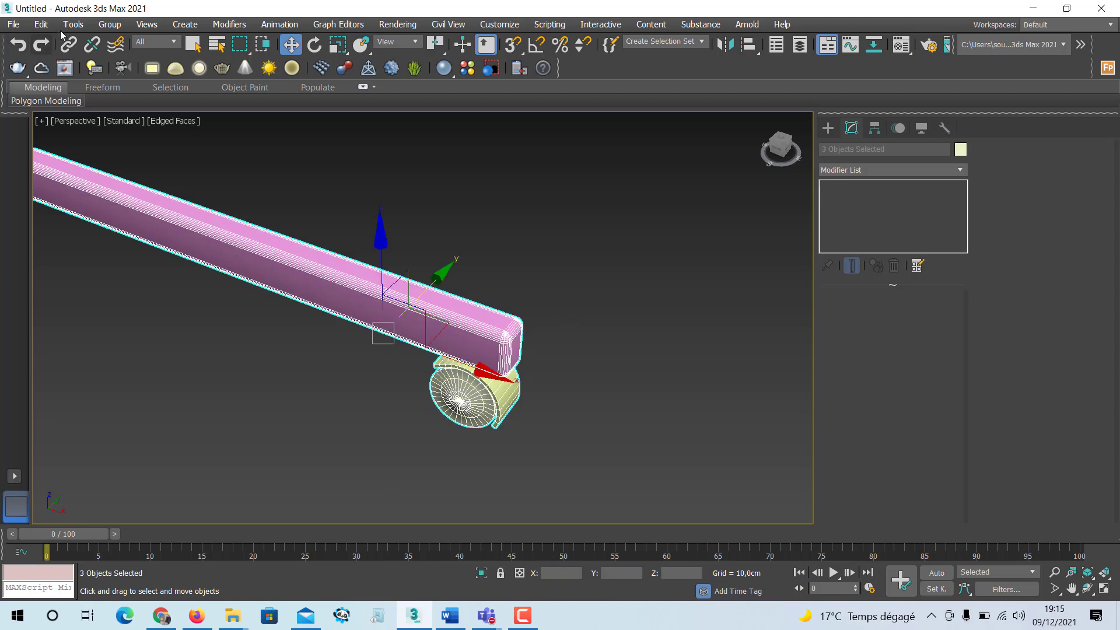
{"action": "left_click", "coordinate": [109, 25]}
{"action": "left_click", "coordinate": [121, 47]}
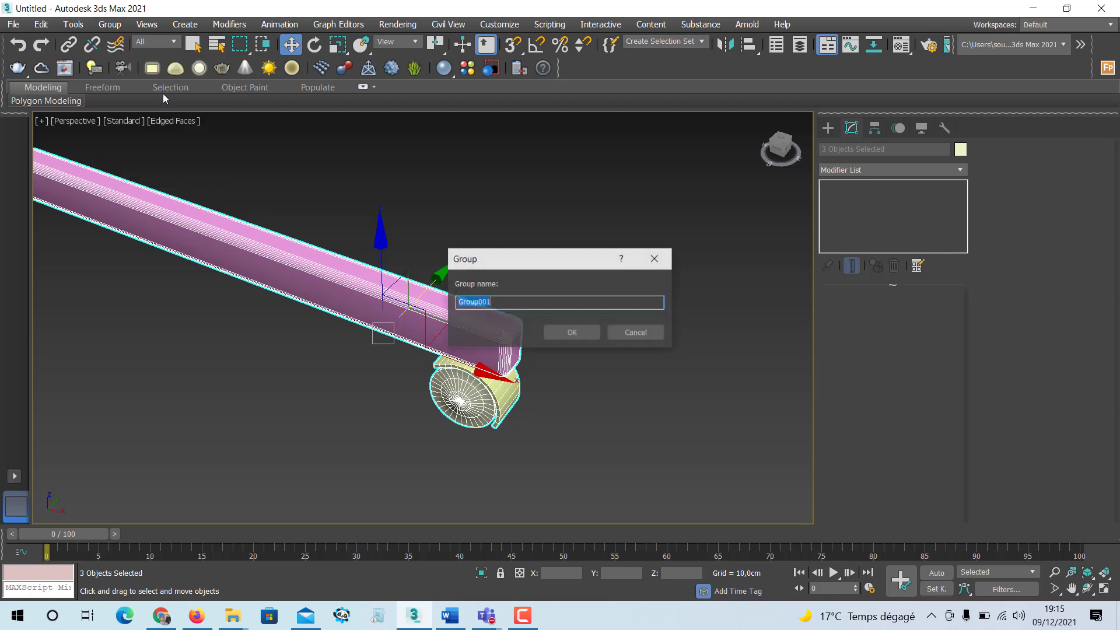
{"action": "type", "text": "pie"}
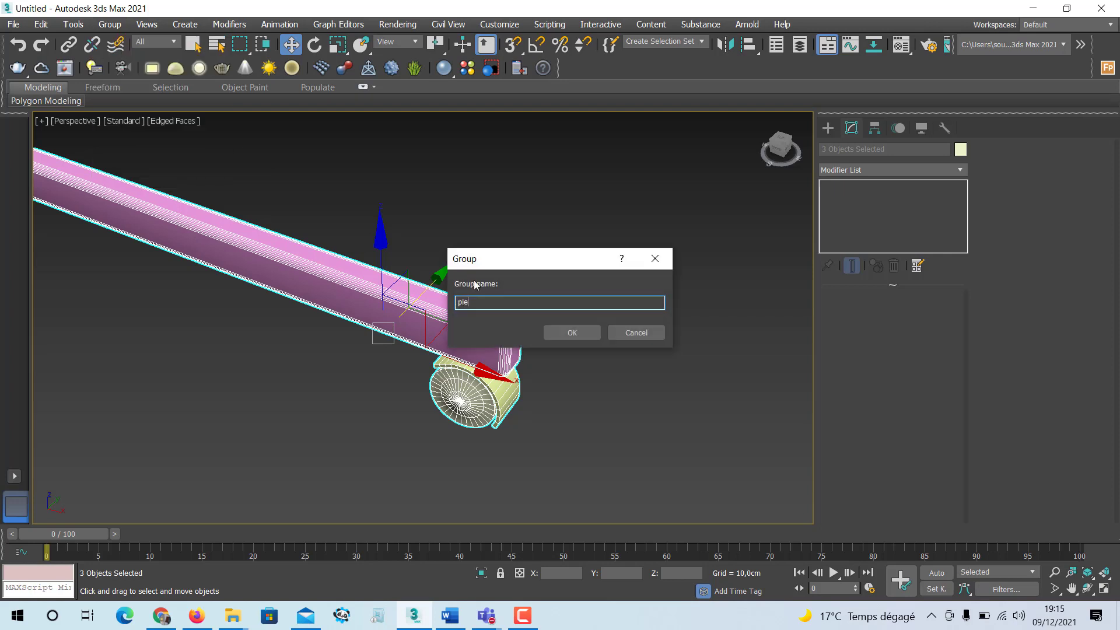
{"action": "type", "text": "d"}
{"action": "left_click", "coordinate": [570, 333]}
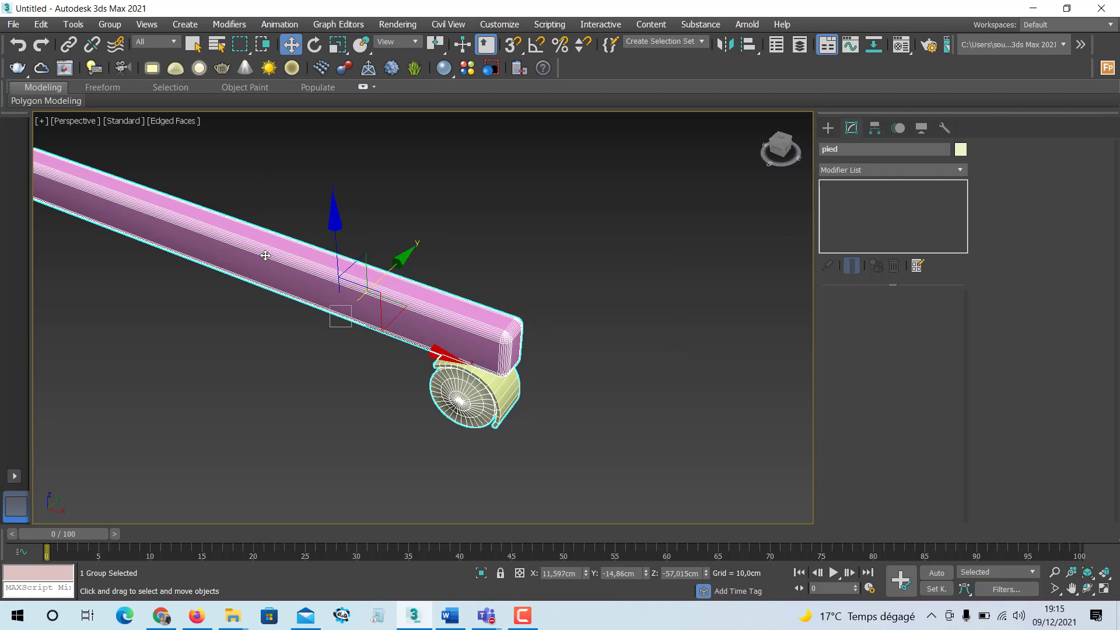
Step: Try to rotate the pied group about its original pivot and undo the rotation
{"action": "middle_click_drag", "start_coordinate": [266, 255], "coordinate": [515, 300]}
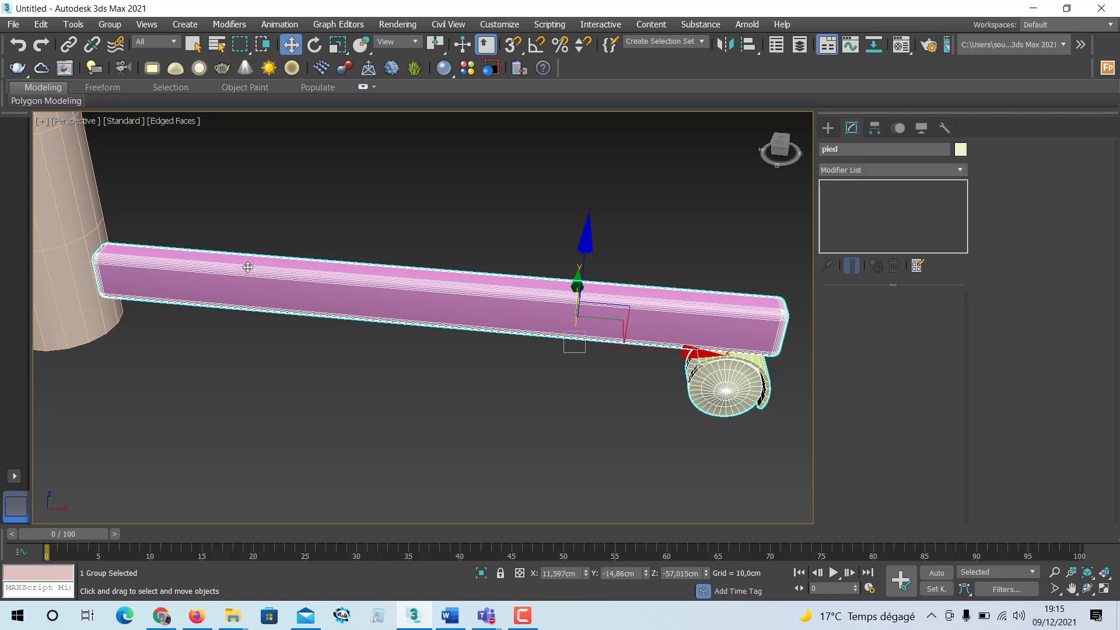
{"action": "scroll", "coordinate": [299, 324], "scroll_direction": "down", "scroll_amount": 5}
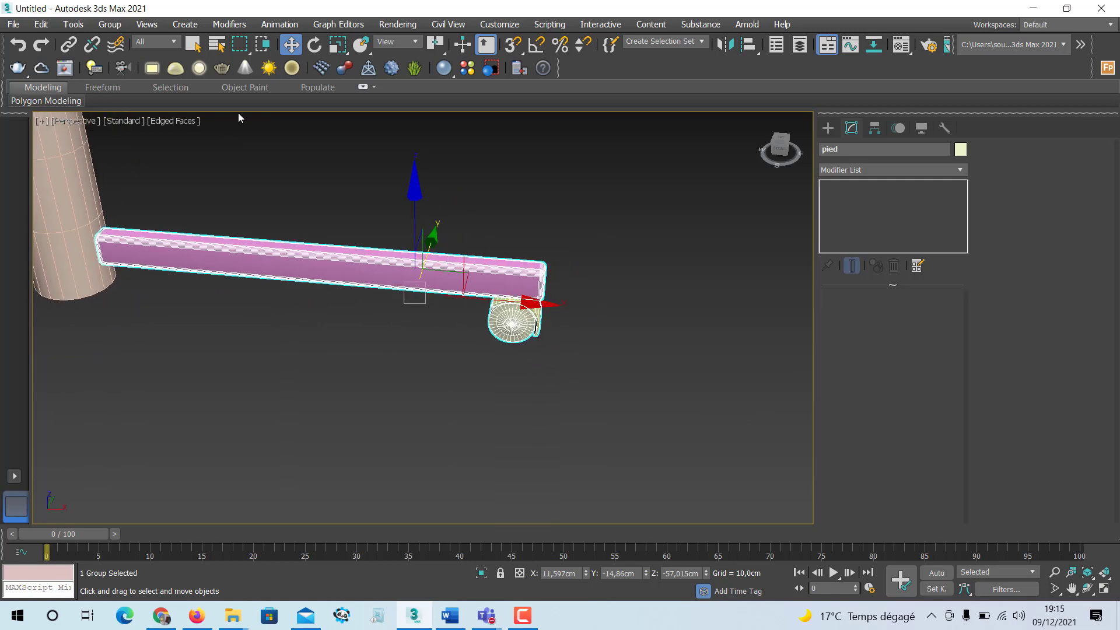
{"action": "left_click", "coordinate": [314, 45]}
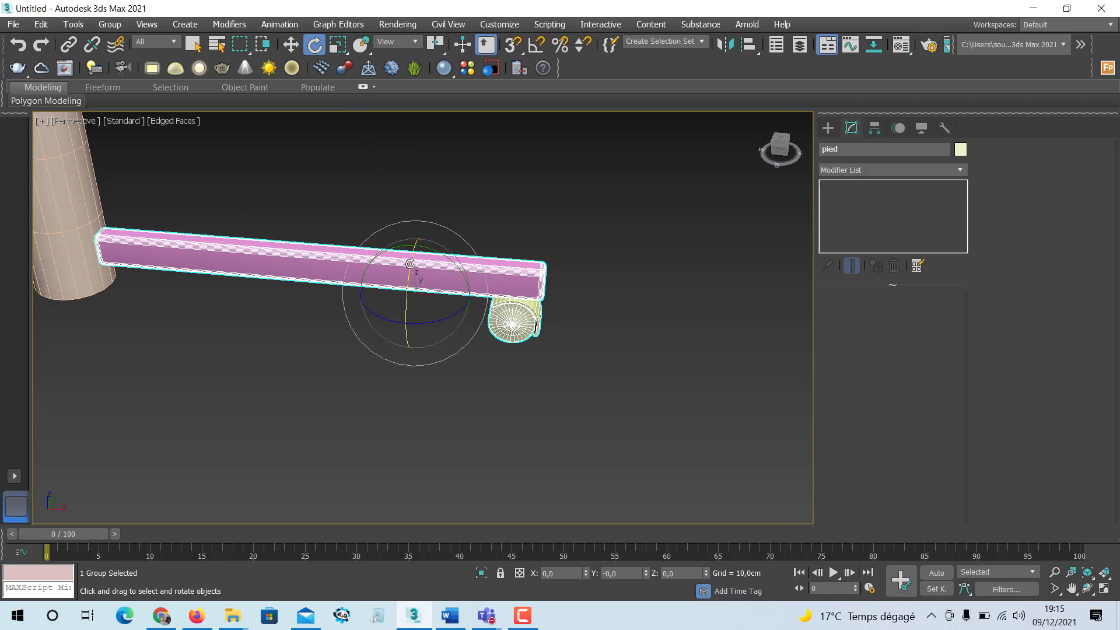
{"action": "left_click_drag", "start_coordinate": [439, 249], "coordinate": [455, 257]}
{"action": "key", "text": "ctrl+z"}
Step: Adjust only the pivot of the pied group: centre it to the object and move it along X to about 5,316 cm
{"action": "middle_click_drag", "start_coordinate": [308, 259], "coordinate": [382, 304]}
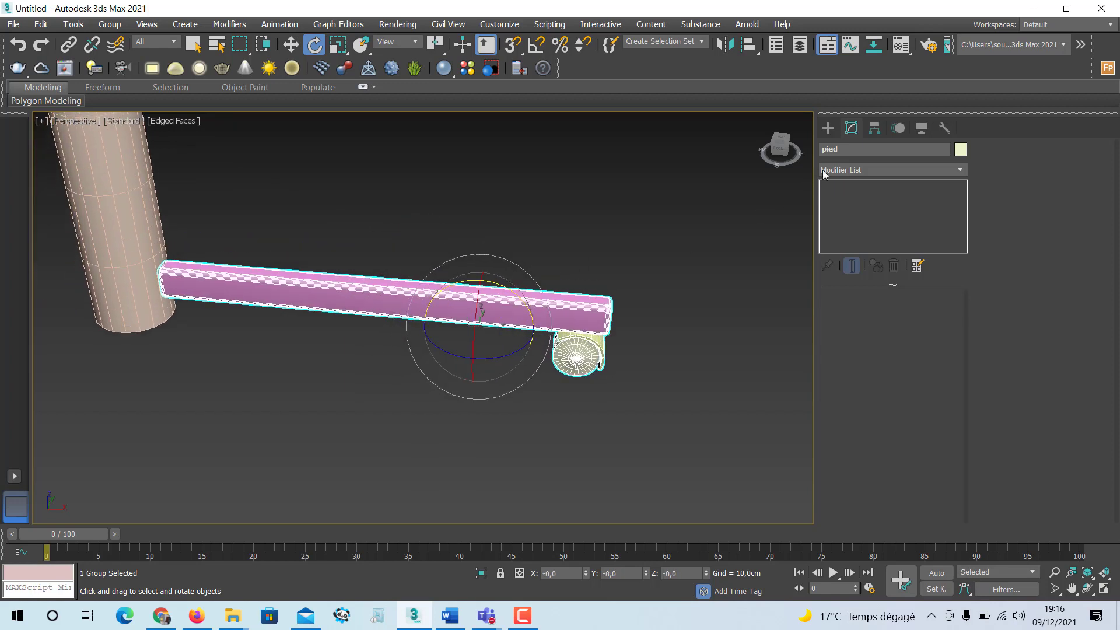
{"action": "left_click", "coordinate": [874, 128]}
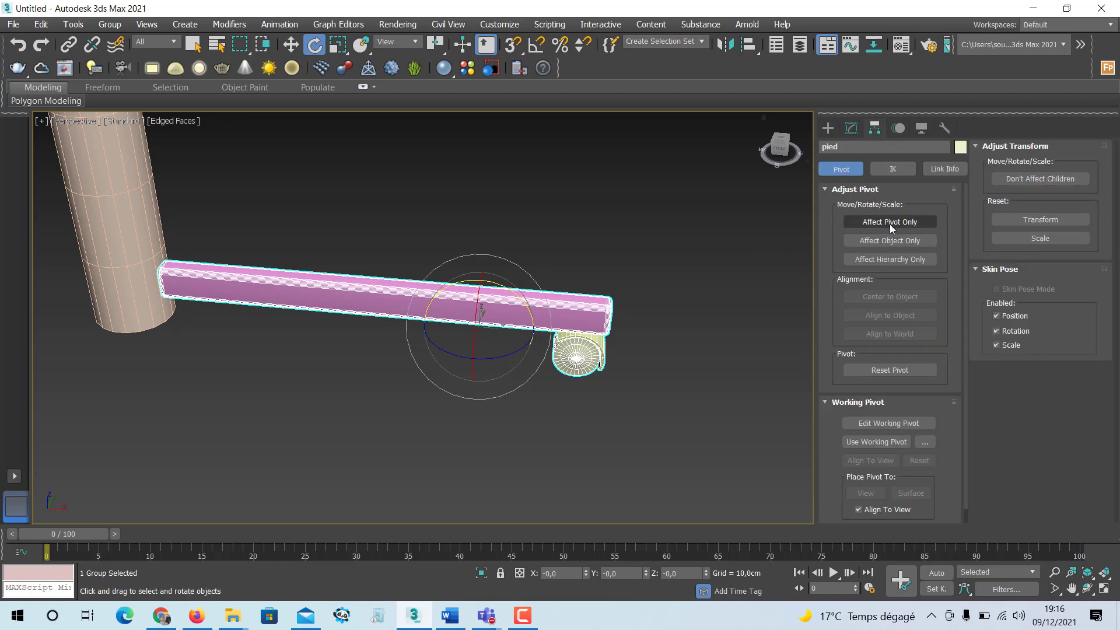
{"action": "left_click", "coordinate": [890, 224]}
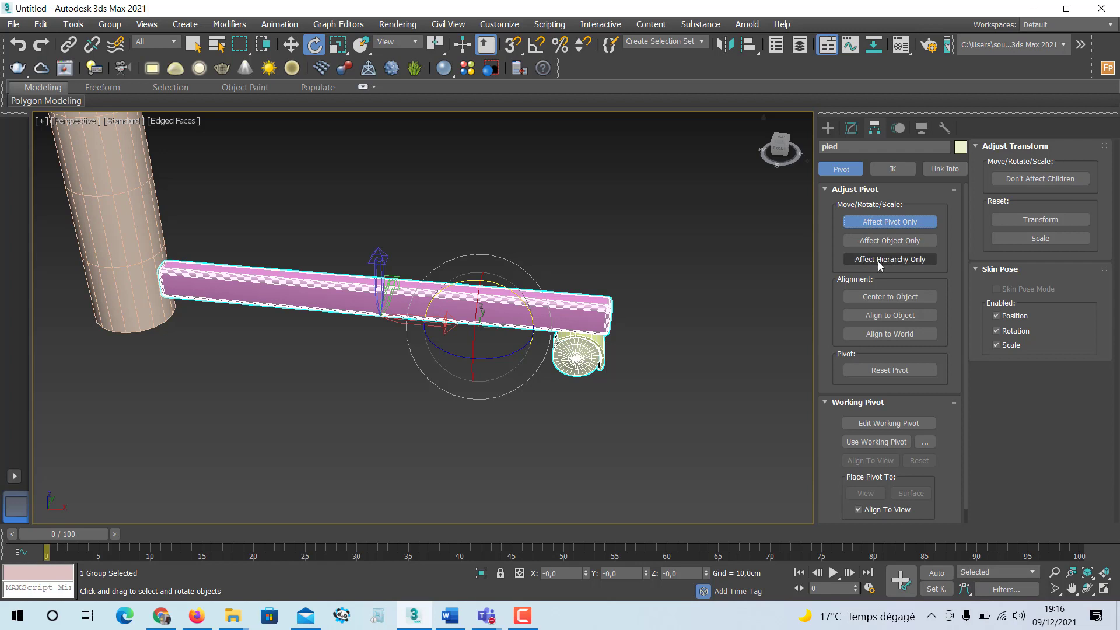
{"action": "left_click", "coordinate": [884, 300]}
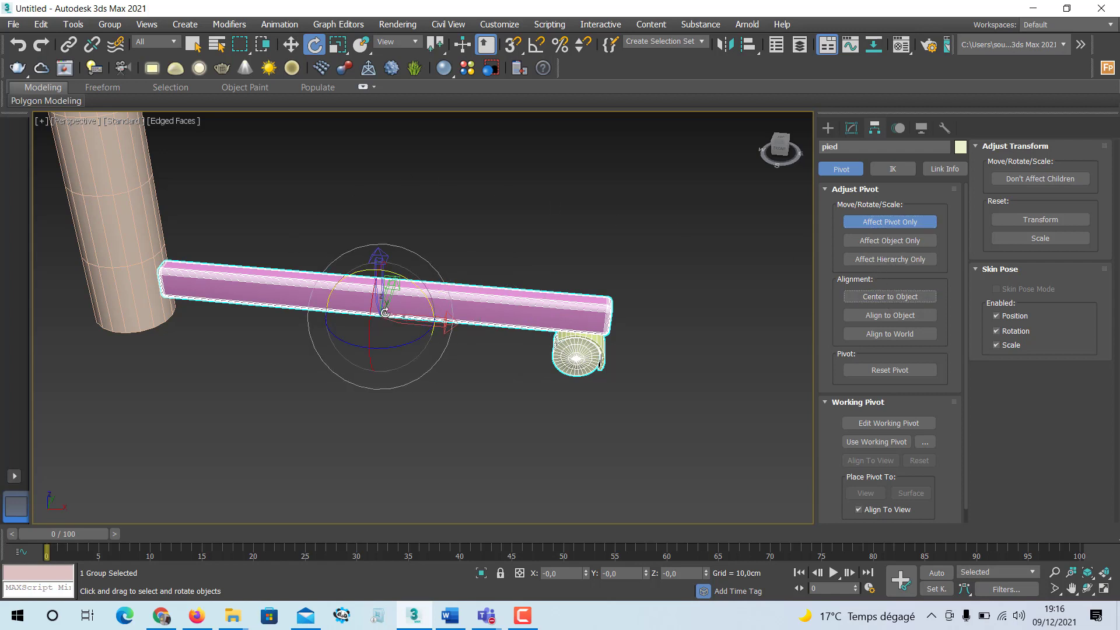
{"action": "left_click_drag", "start_coordinate": [385, 313], "coordinate": [245, 271]}
{"action": "key", "text": "ctrl+z"}
{"action": "left_click", "coordinate": [291, 44]}
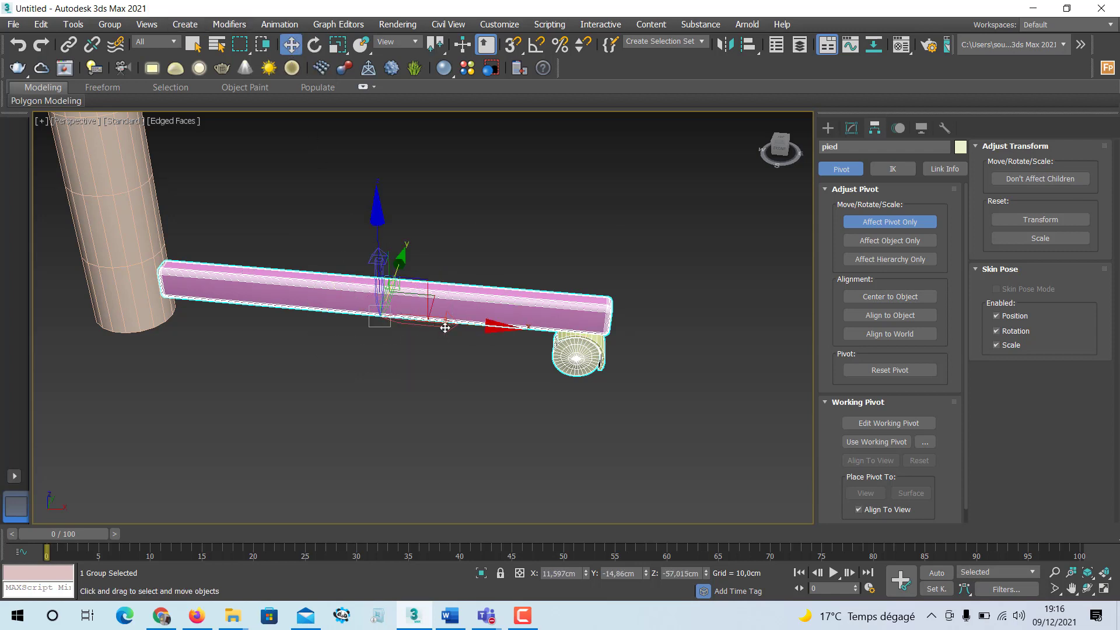
{"action": "left_click_drag", "start_coordinate": [445, 328], "coordinate": [308, 310]}
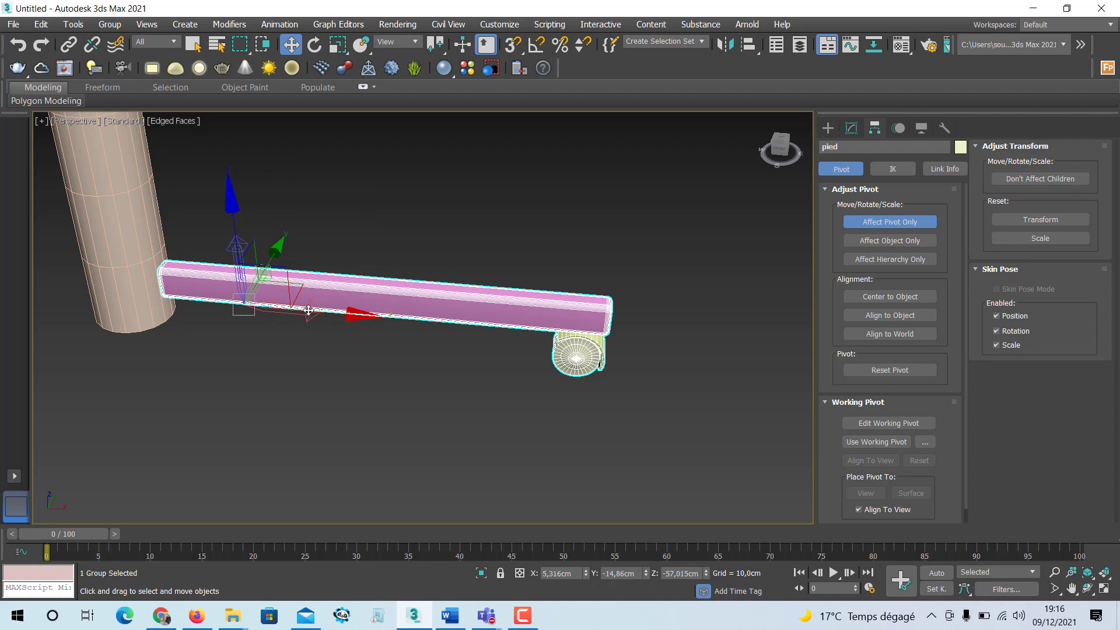
Step: Isolate the pied group, move its pivot to the beam's free end at about X 1,801 cm and Z -55,644 cm, and end pivot editing
{"action": "left_click", "coordinate": [481, 572]}
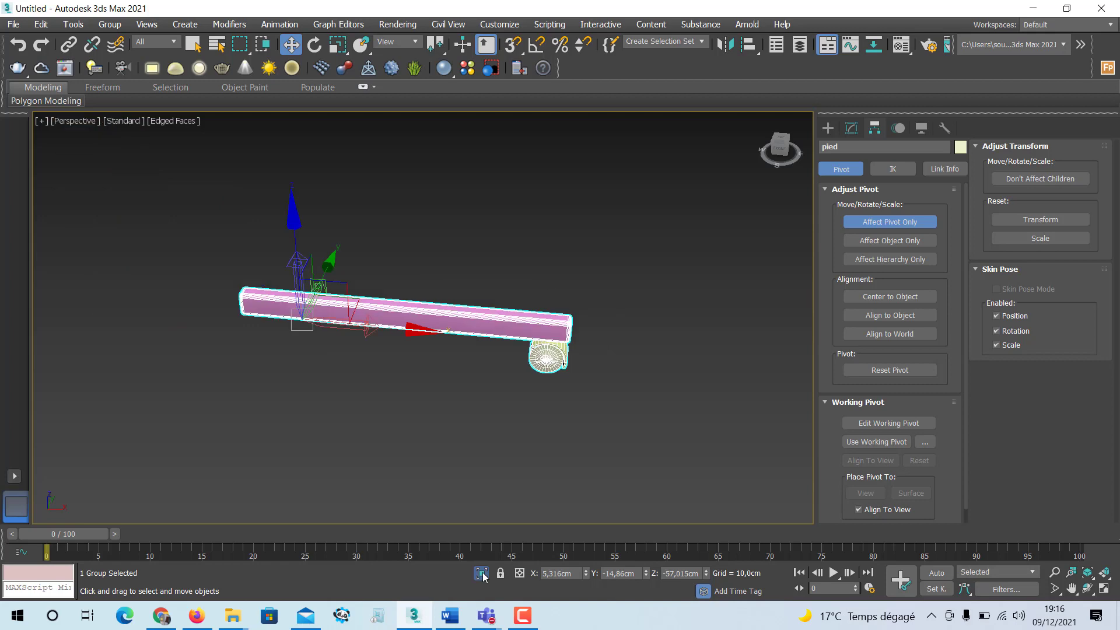
{"action": "scroll", "coordinate": [304, 341], "scroll_direction": "up", "scroll_amount": 2}
{"action": "scroll", "coordinate": [303, 324], "scroll_direction": "up", "scroll_amount": 2}
{"action": "scroll", "coordinate": [375, 350], "scroll_direction": "up", "scroll_amount": 2}
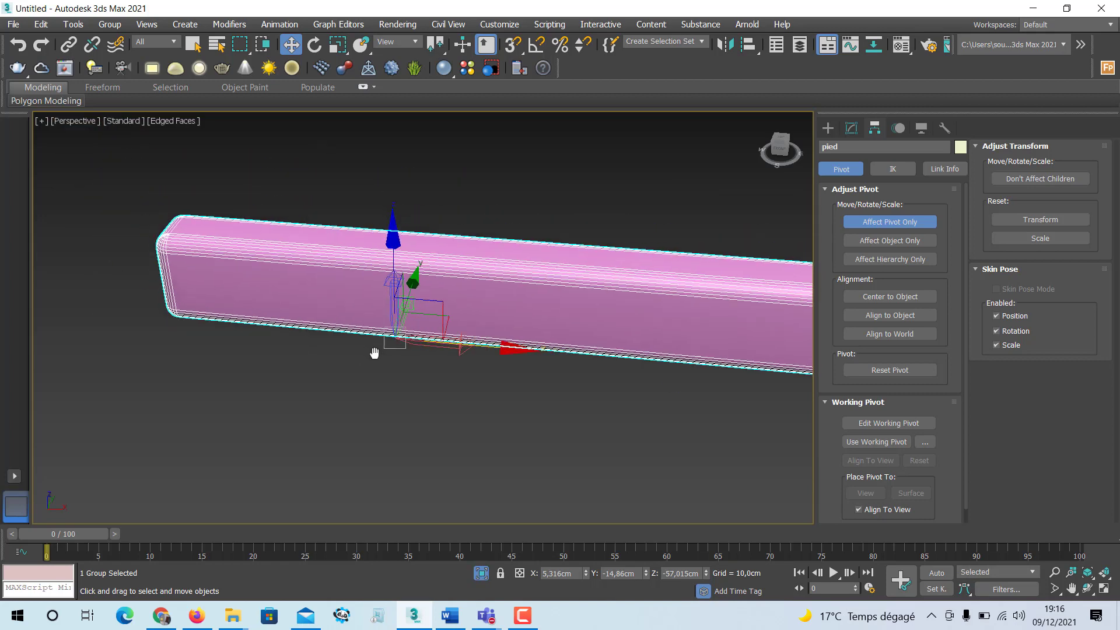
{"action": "scroll", "coordinate": [450, 359], "scroll_direction": "up", "scroll_amount": 2}
{"action": "middle_click_drag", "start_coordinate": [457, 358], "coordinate": [465, 285]}
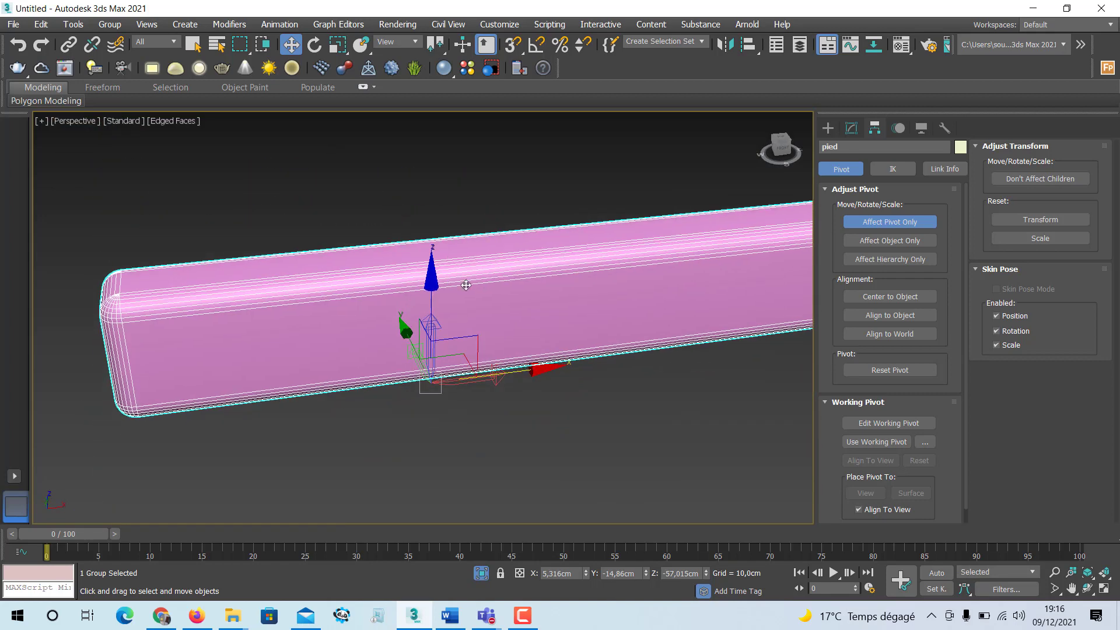
{"action": "left_click_drag", "start_coordinate": [471, 381], "coordinate": [155, 392]}
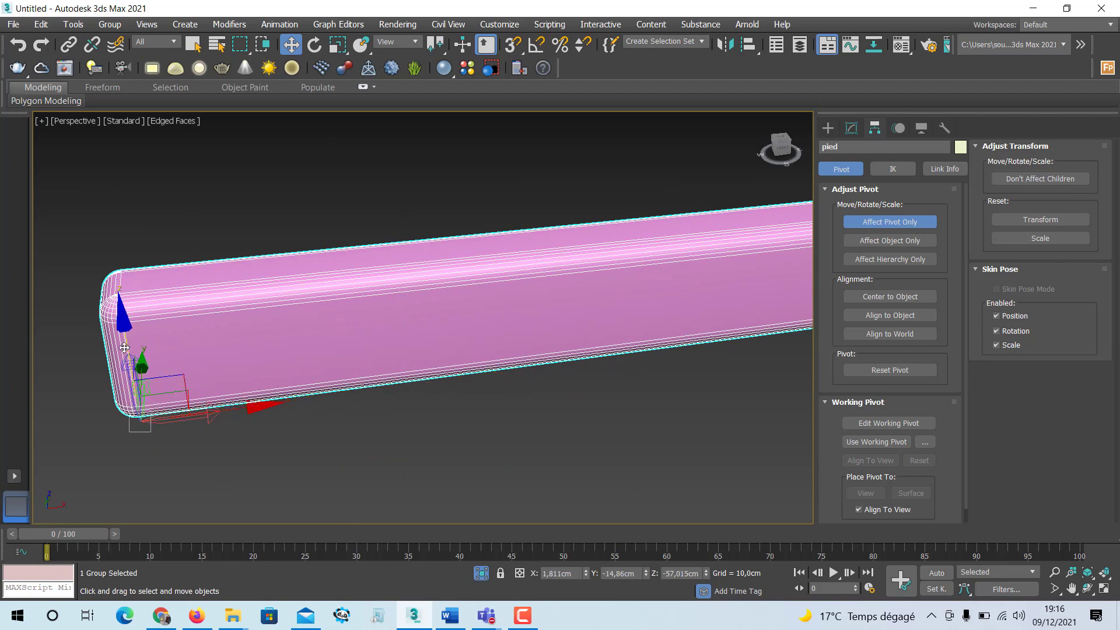
{"action": "left_click_drag", "start_coordinate": [123, 335], "coordinate": [115, 236]}
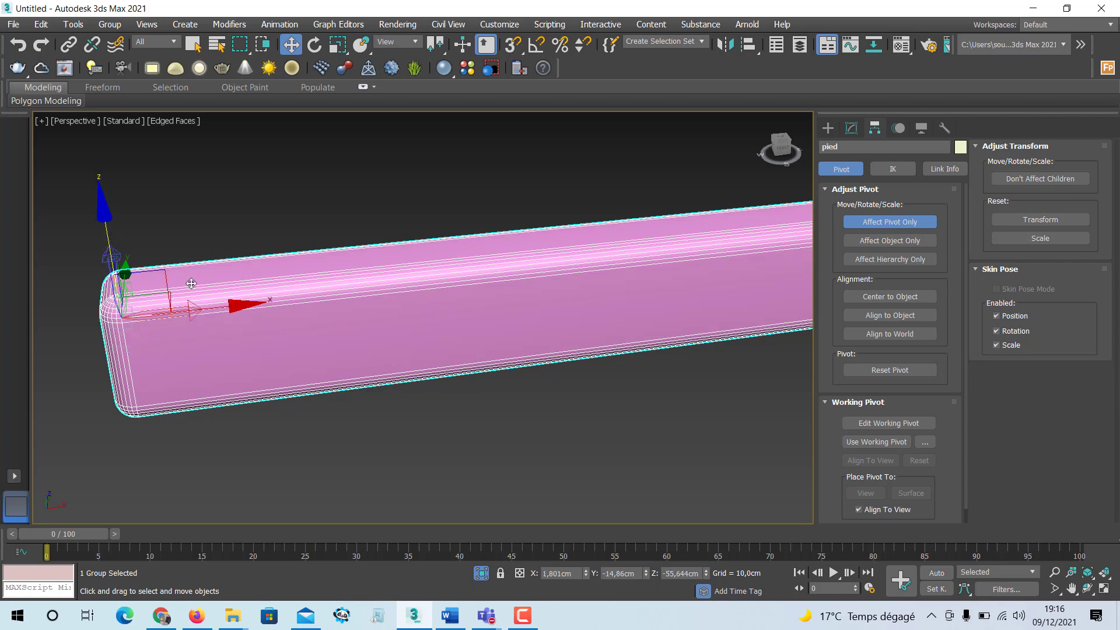
{"action": "left_click", "coordinate": [889, 222]}
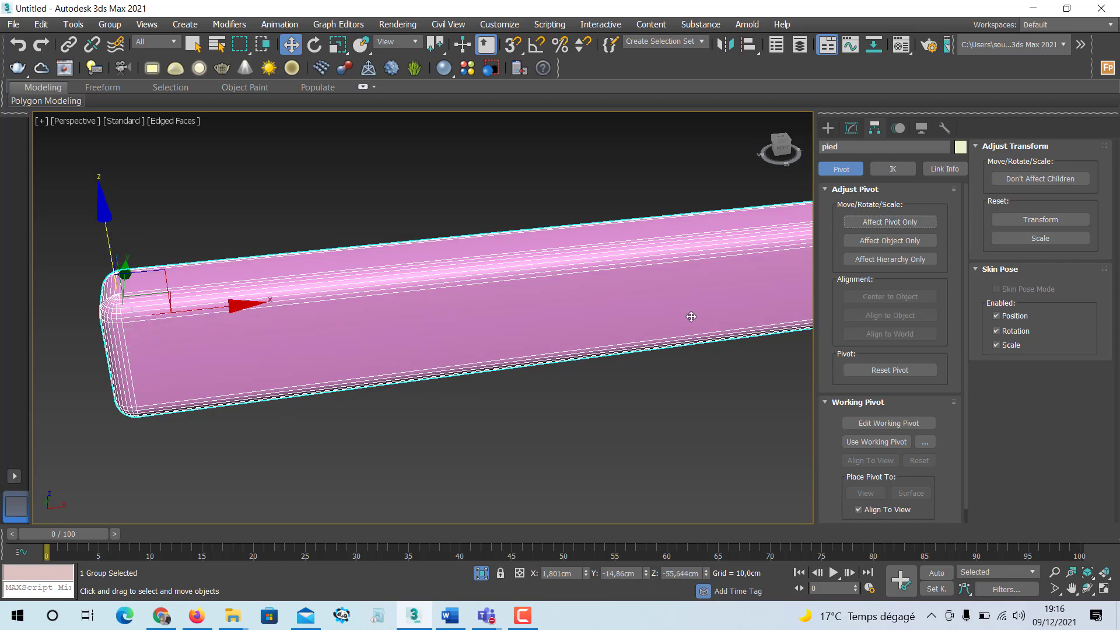
Step: Try rotating the pied group about 6° around Y at its new pivot and undo the rotation
{"action": "scroll", "coordinate": [688, 315], "scroll_direction": "down", "scroll_amount": 3}
{"action": "middle_click_drag", "start_coordinate": [690, 315], "coordinate": [438, 352]}
{"action": "scroll", "coordinate": [442, 353], "scroll_direction": "down", "scroll_amount": 2}
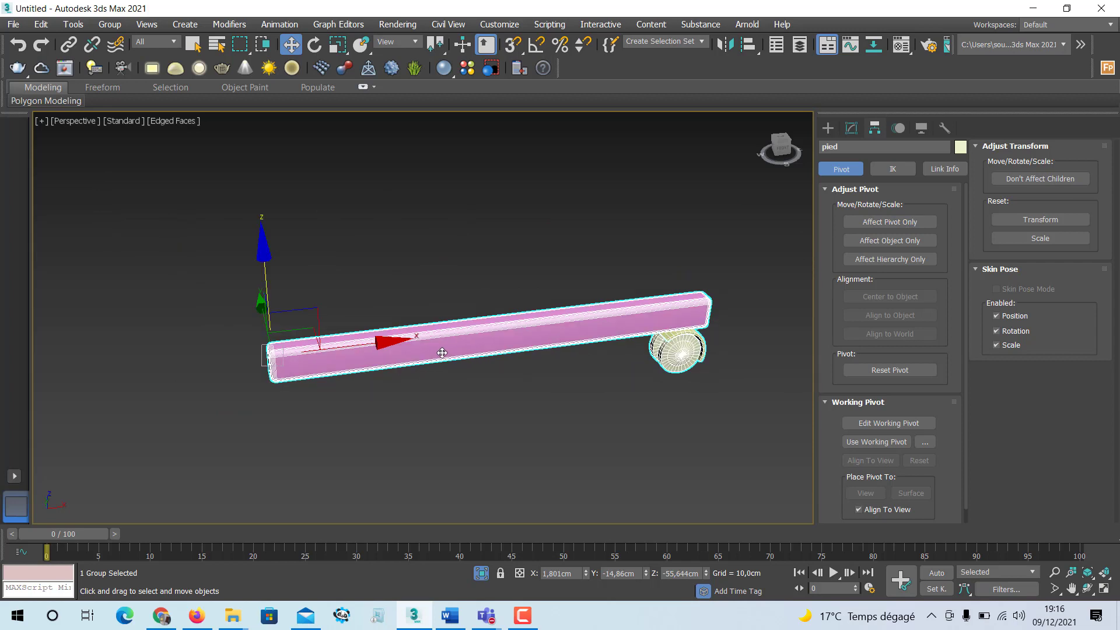
{"action": "left_click", "coordinate": [314, 45]}
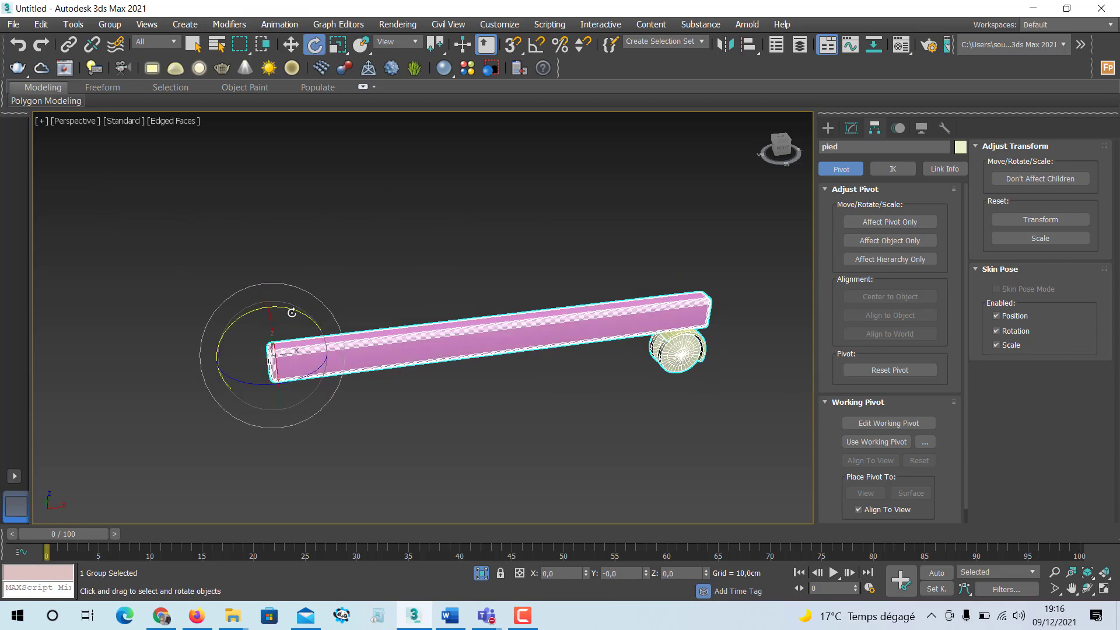
{"action": "mouse_move", "coordinate": [292, 313]}
{"action": "left_mouse_down"}
{"action": "mouse_move", "coordinate": [272, 313]}
{"action": "mouse_move", "coordinate": [285, 309]}
{"action": "left_mouse_up"}
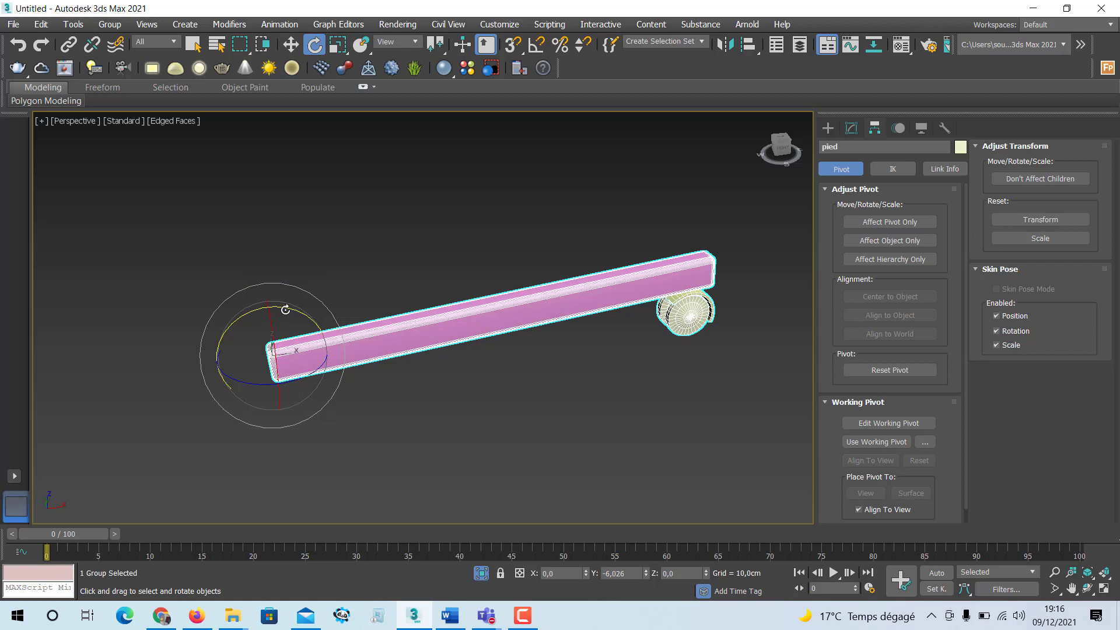
{"action": "key", "text": "ctrl+z"}
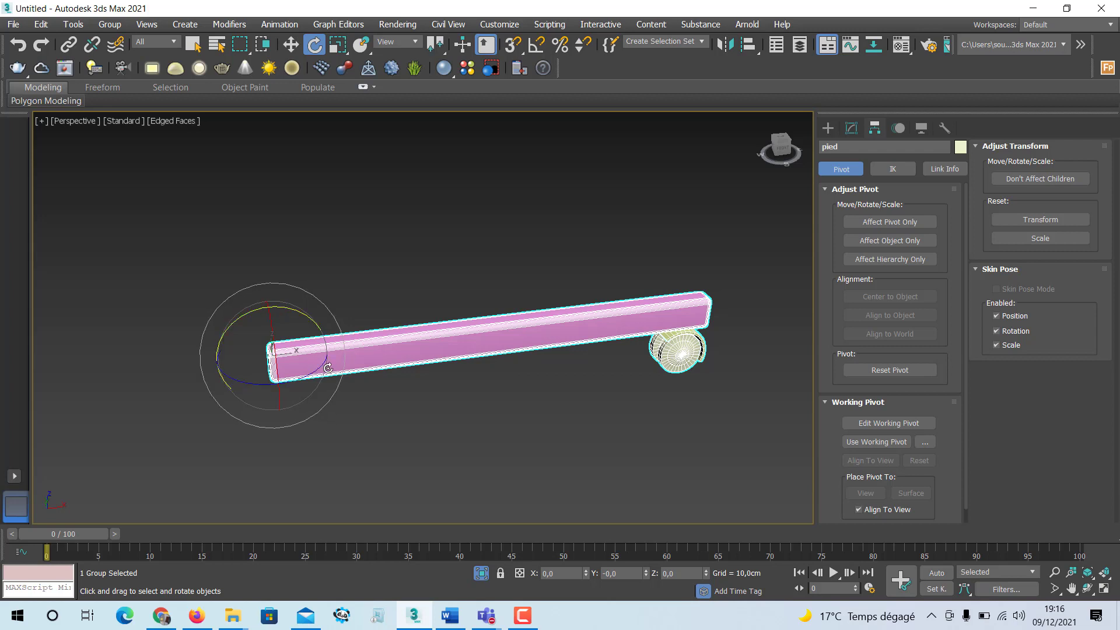
Step: Start adjusting only the pied group's pivot with 3D snapping turned on and set to Vertex
{"action": "left_click", "coordinate": [882, 221]}
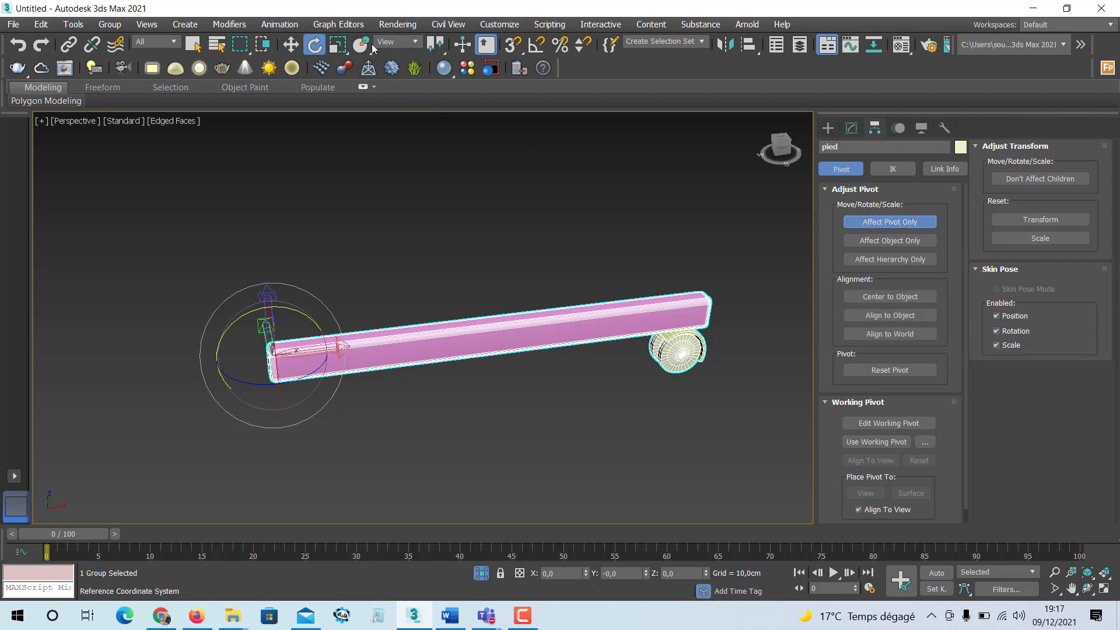
{"action": "right_click", "coordinate": [512, 48]}
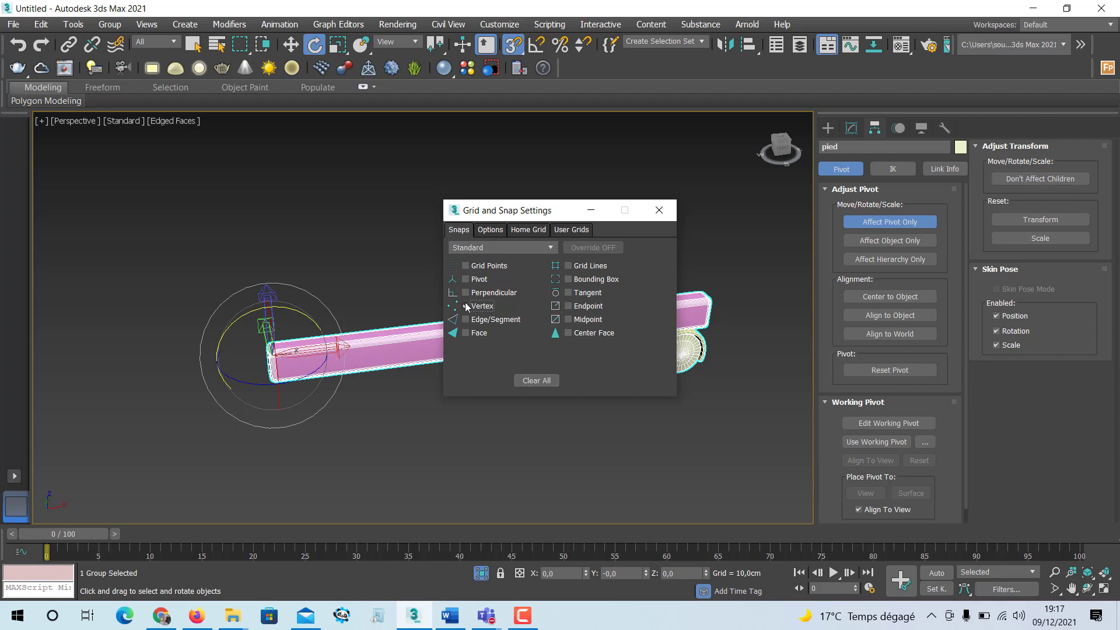
{"action": "left_click", "coordinate": [659, 211]}
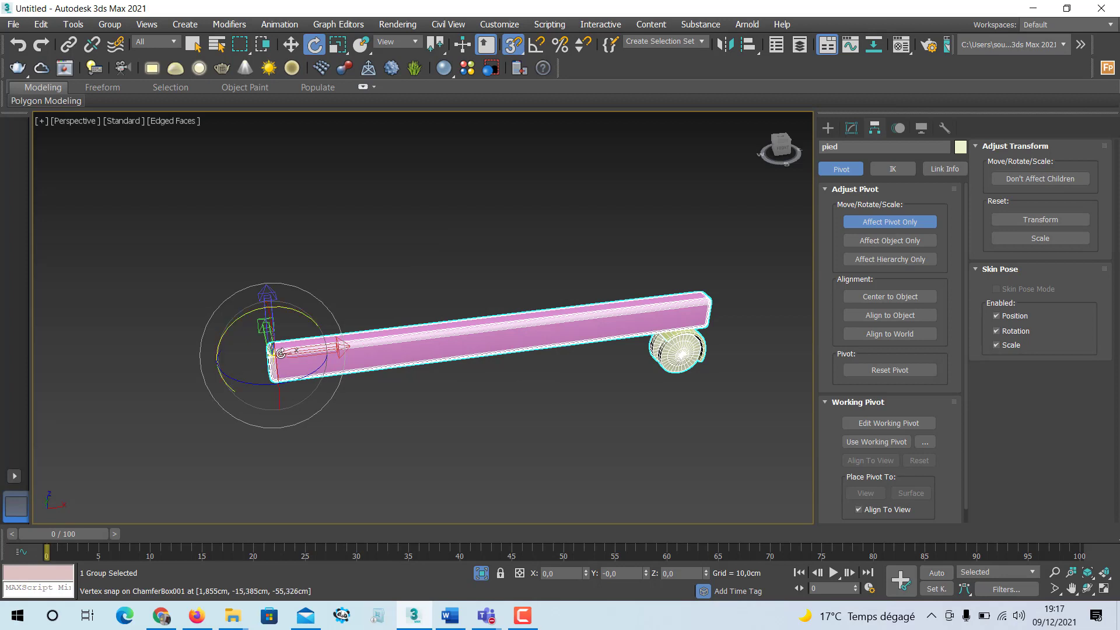
Step: Snap the pied group's pivot to the beam end's upper front vertex at about X 1,852, Y -14,732, Z -55,513 cm and end pivot editing
{"action": "left_click", "coordinate": [290, 44]}
{"action": "scroll", "coordinate": [274, 355], "scroll_direction": "up", "scroll_amount": 3}
{"action": "left_click_drag", "start_coordinate": [275, 355], "coordinate": [225, 369]}
{"action": "scroll", "coordinate": [350, 284], "scroll_direction": "up", "scroll_amount": 2}
{"action": "scroll", "coordinate": [225, 369], "scroll_direction": "up", "scroll_amount": 2}
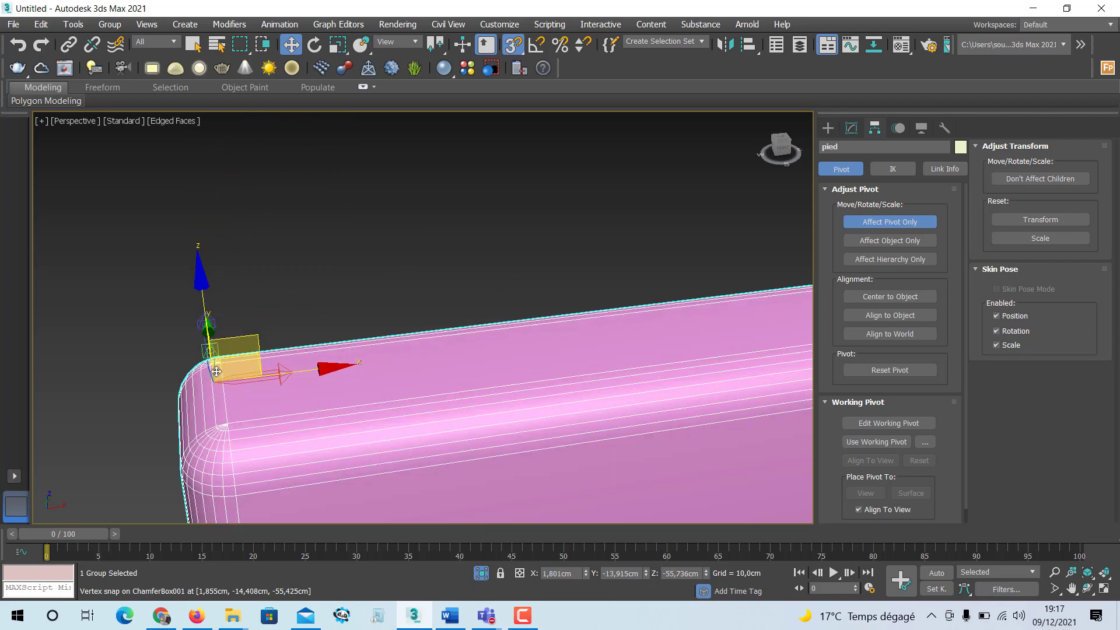
{"action": "left_click_drag", "start_coordinate": [211, 378], "coordinate": [227, 428]}
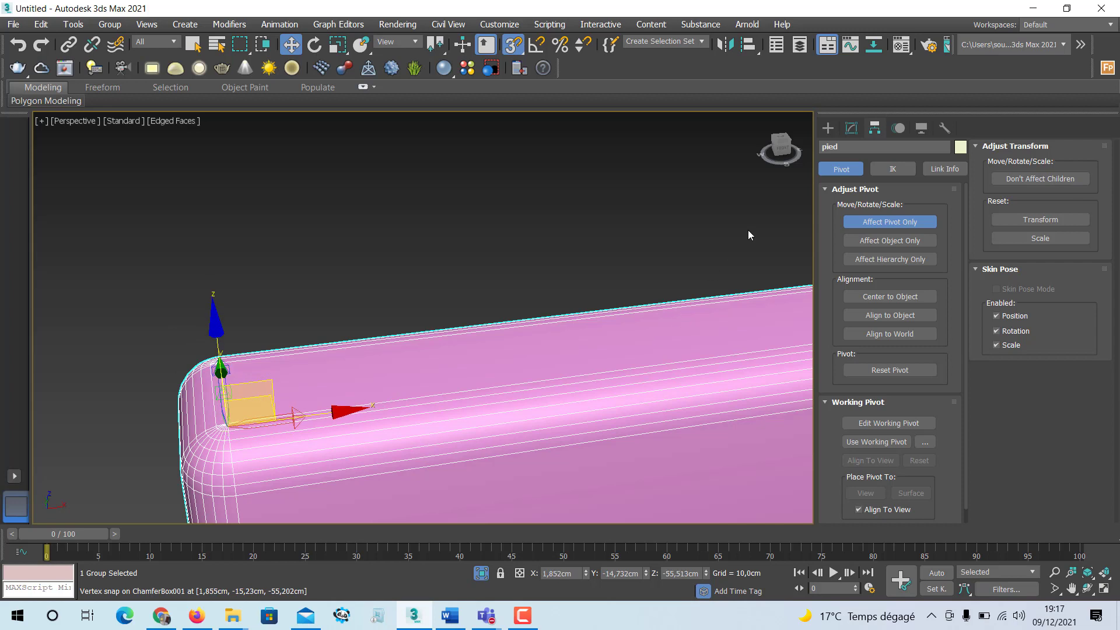
{"action": "left_click", "coordinate": [889, 221]}
Step: Try rotating the pied group around its vertical axis at the corner pivot and undo the rotation
{"action": "scroll", "coordinate": [594, 328], "scroll_direction": "down", "scroll_amount": 3}
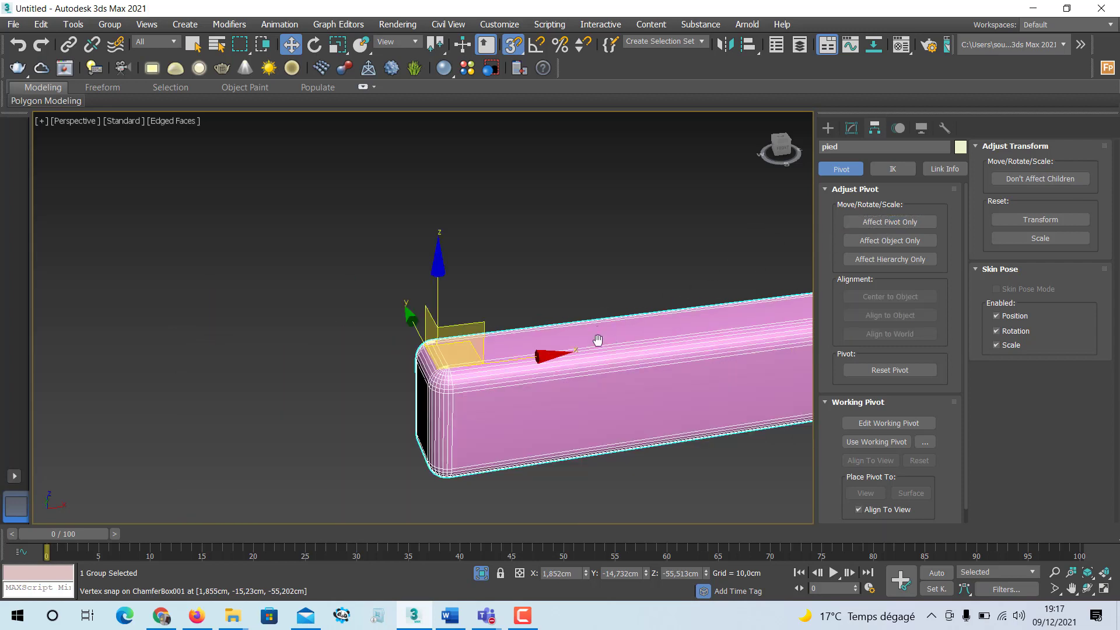
{"action": "middle_click_drag", "start_coordinate": [597, 337], "coordinate": [414, 315]}
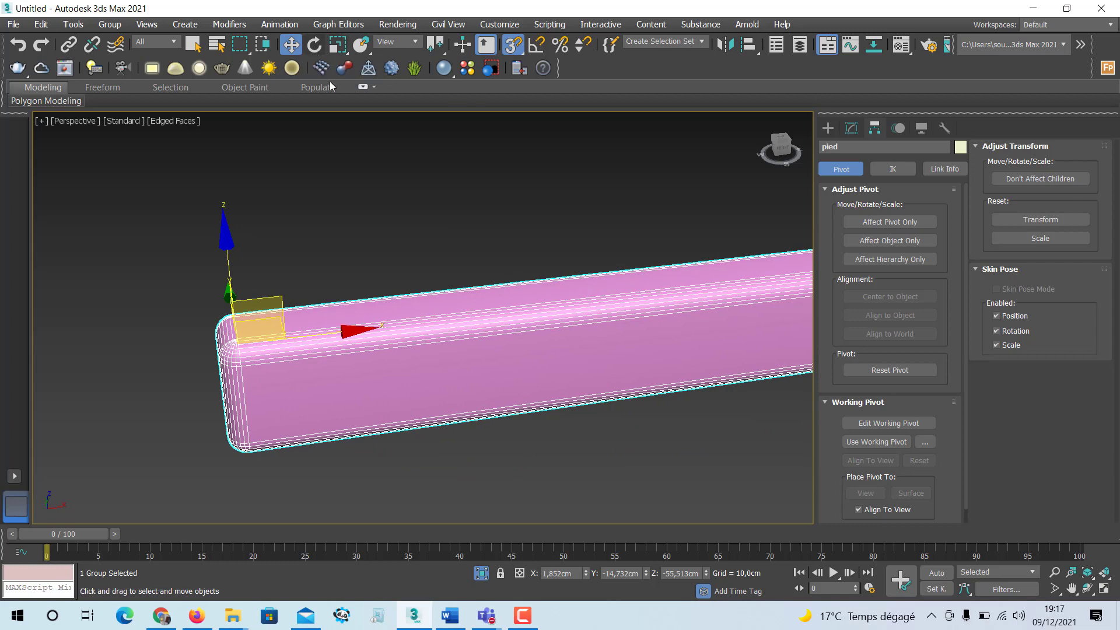
{"action": "left_click", "coordinate": [314, 44]}
{"action": "scroll", "coordinate": [475, 285], "scroll_direction": "down", "scroll_amount": 5}
{"action": "middle_click_drag", "start_coordinate": [475, 285], "coordinate": [430, 320]}
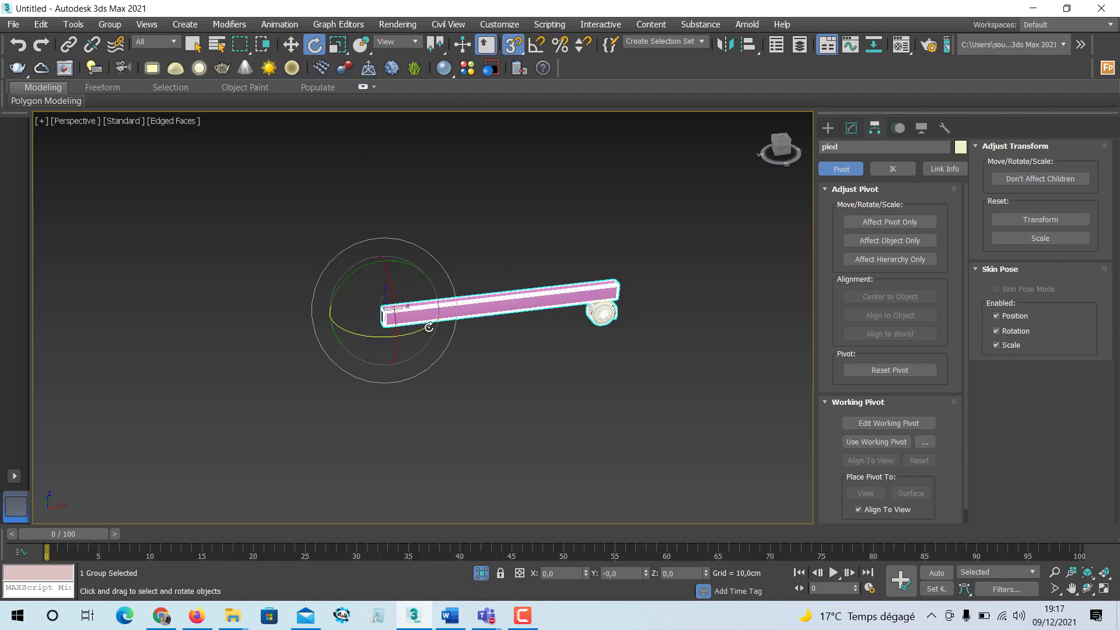
{"action": "left_click_drag", "start_coordinate": [430, 320], "coordinate": [386, 350]}
{"action": "key", "text": "ctrl+z"}
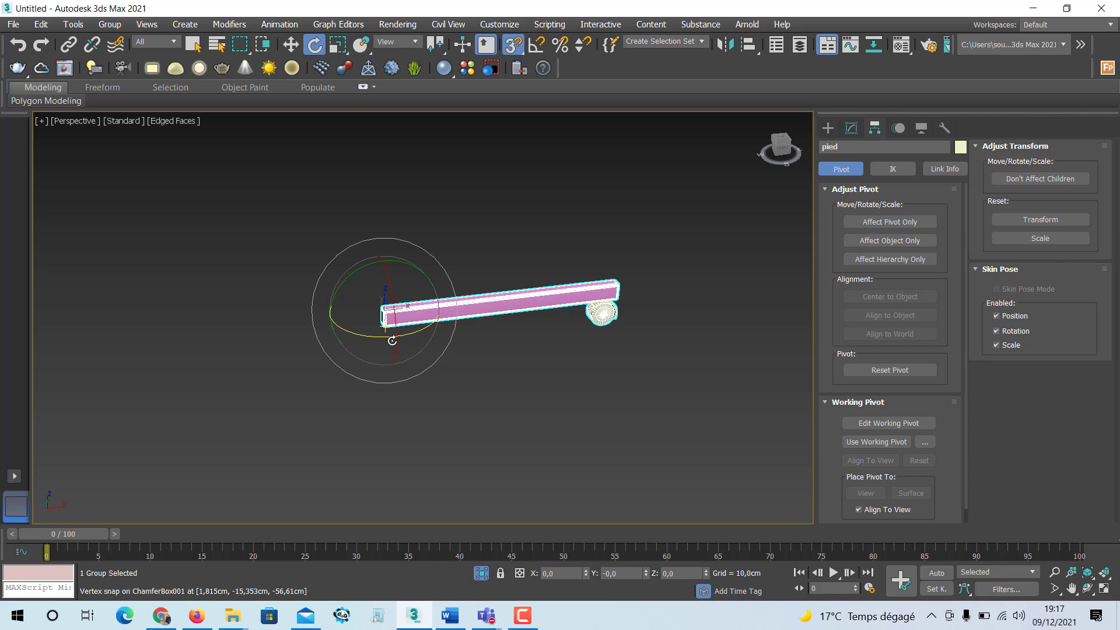
Step: Deselect the pied group and end its isolation to bring back the column and the other objects
{"action": "left_click", "coordinate": [294, 51]}
{"action": "left_click", "coordinate": [569, 371]}
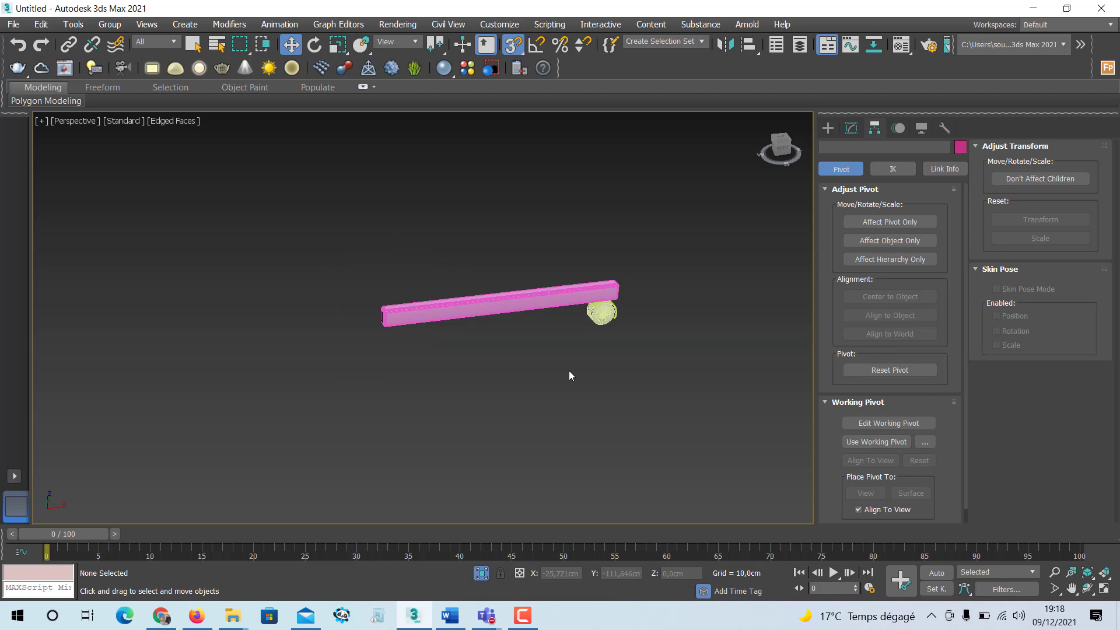
{"action": "key", "text": "alt+w"}
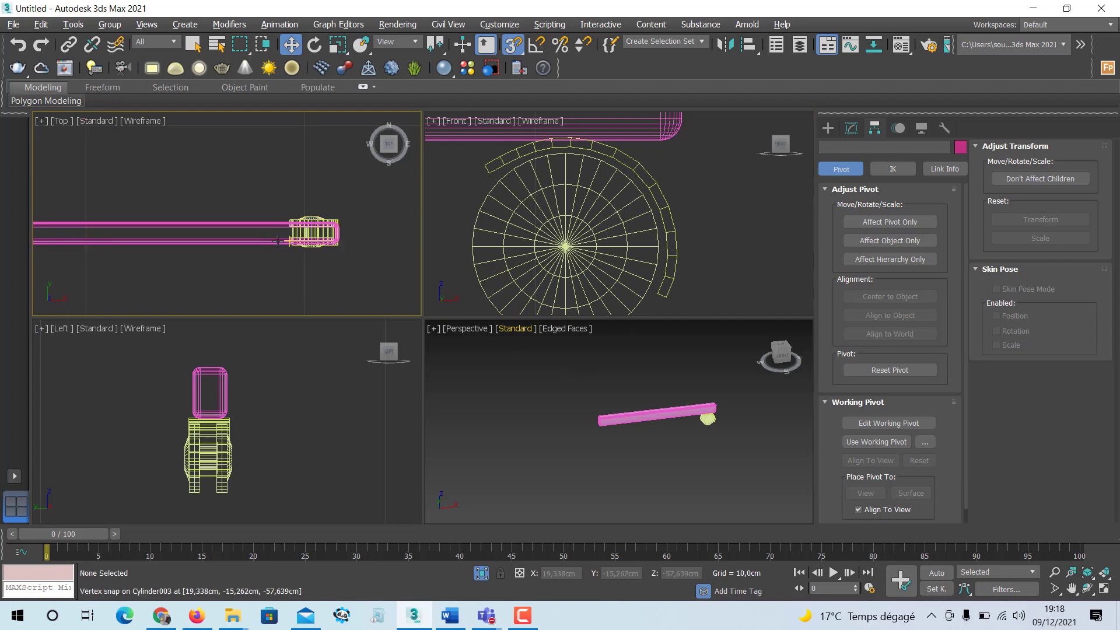
{"action": "key", "text": "alt+w"}
{"action": "scroll", "coordinate": [330, 300], "scroll_direction": "down", "scroll_amount": 4}
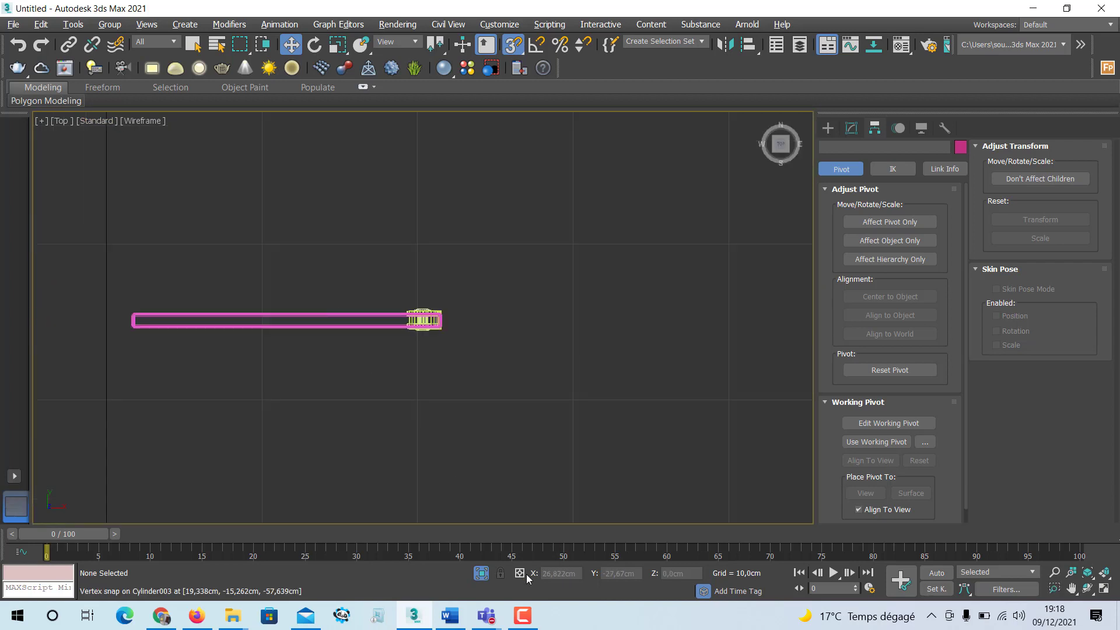
{"action": "left_click", "coordinate": [481, 574]}
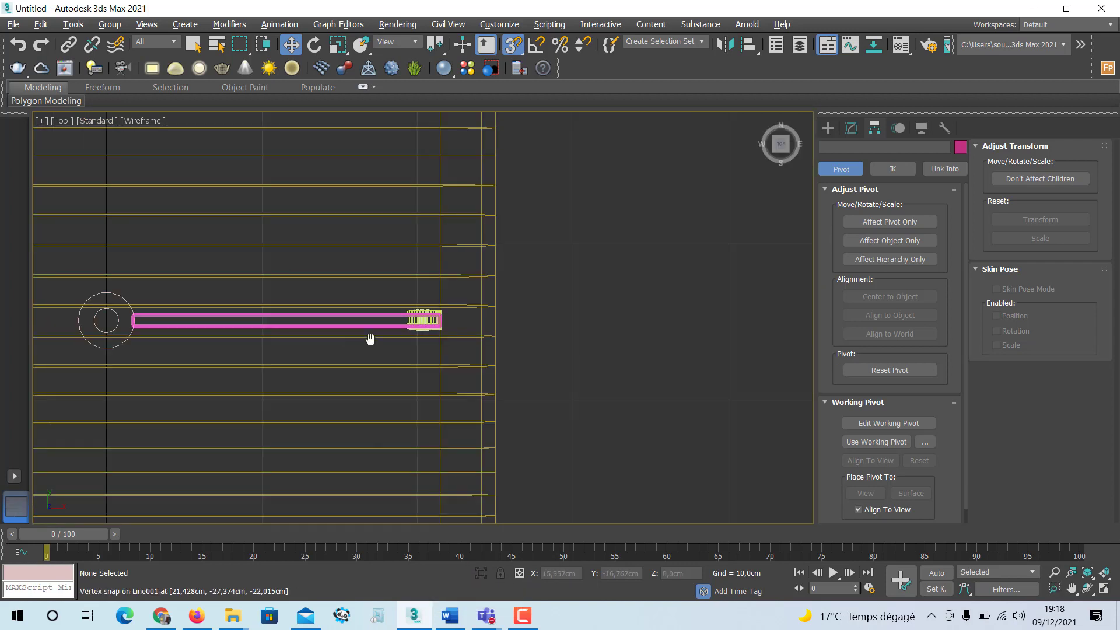
{"action": "key", "text": "alt+w"}
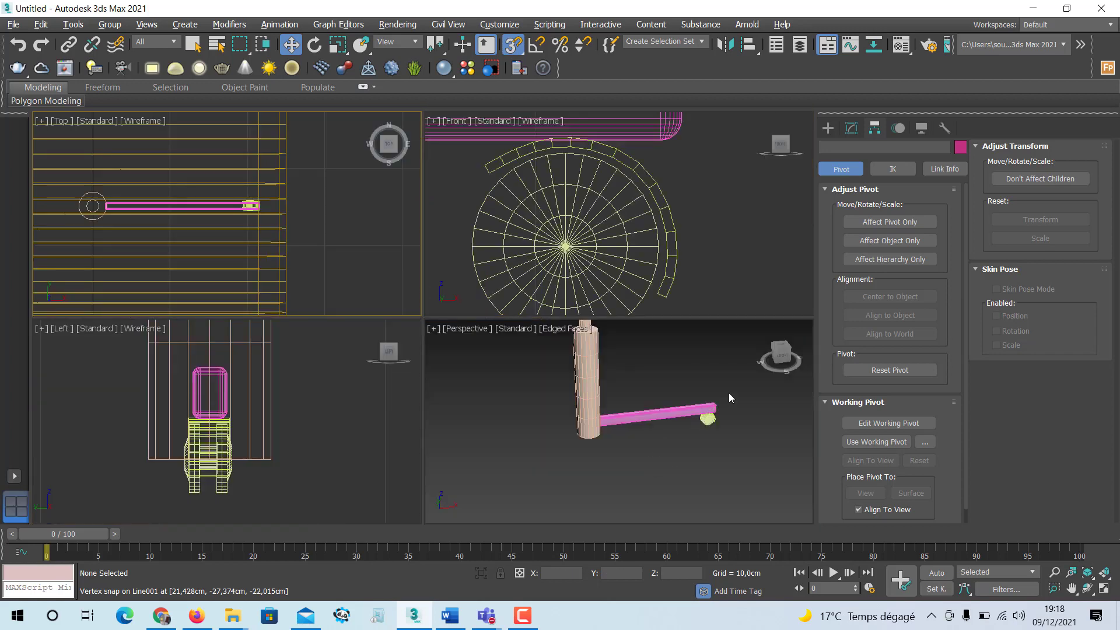
Step: Select the pied group for rotation, pick the column cylinder as reference coordinate system, and use that coordinate system's centre as the transform centre
{"action": "left_click_drag", "start_coordinate": [728, 387], "coordinate": [681, 457]}
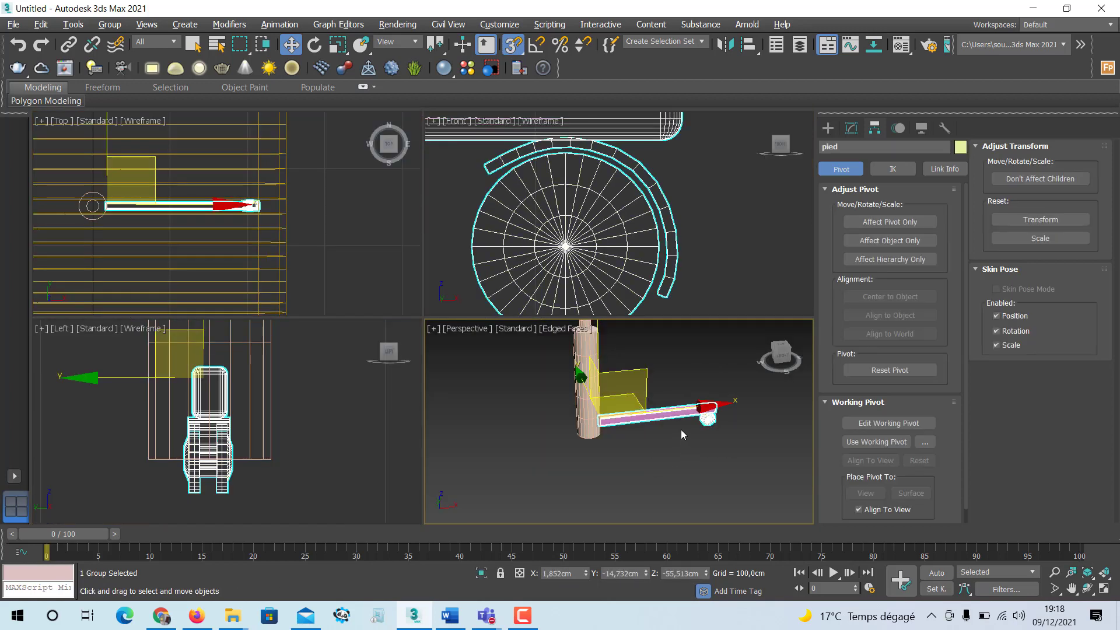
{"action": "middle_click_drag", "start_coordinate": [681, 429], "coordinate": [672, 430]}
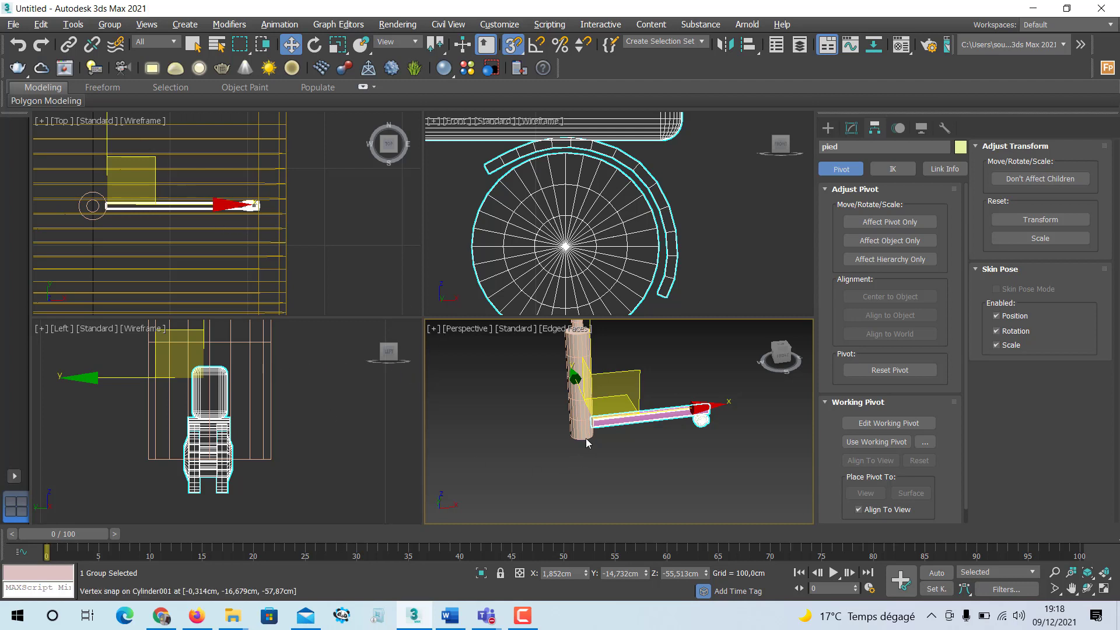
{"action": "key", "text": "alt+w"}
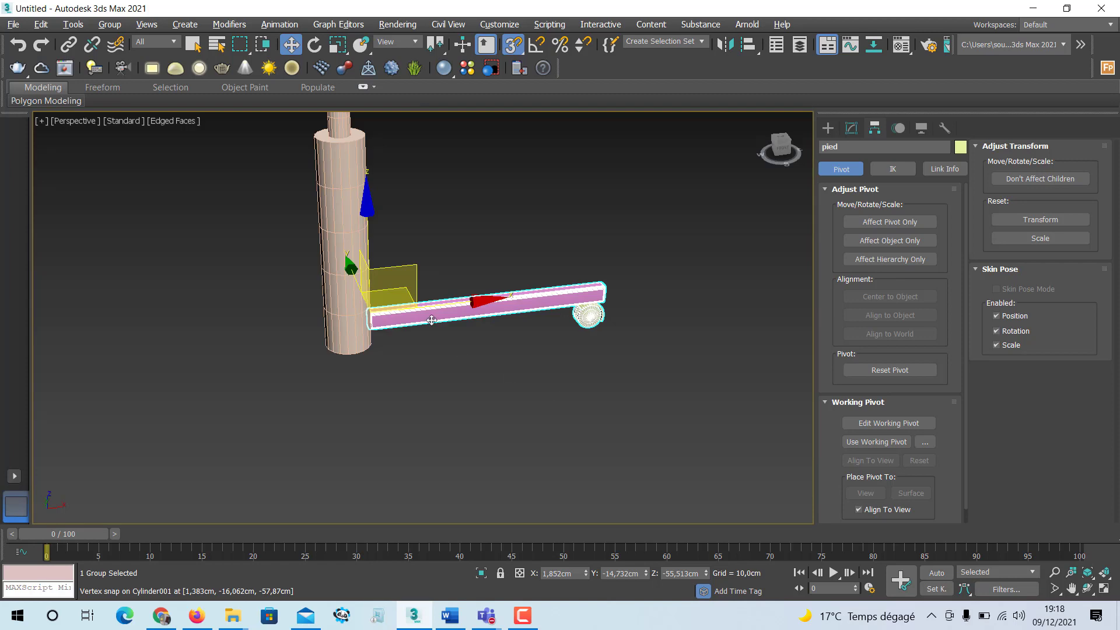
{"action": "scroll", "coordinate": [440, 330], "scroll_direction": "up", "scroll_amount": 1}
{"action": "middle_click_drag", "start_coordinate": [440, 331], "coordinate": [420, 338], "text": "alt"}
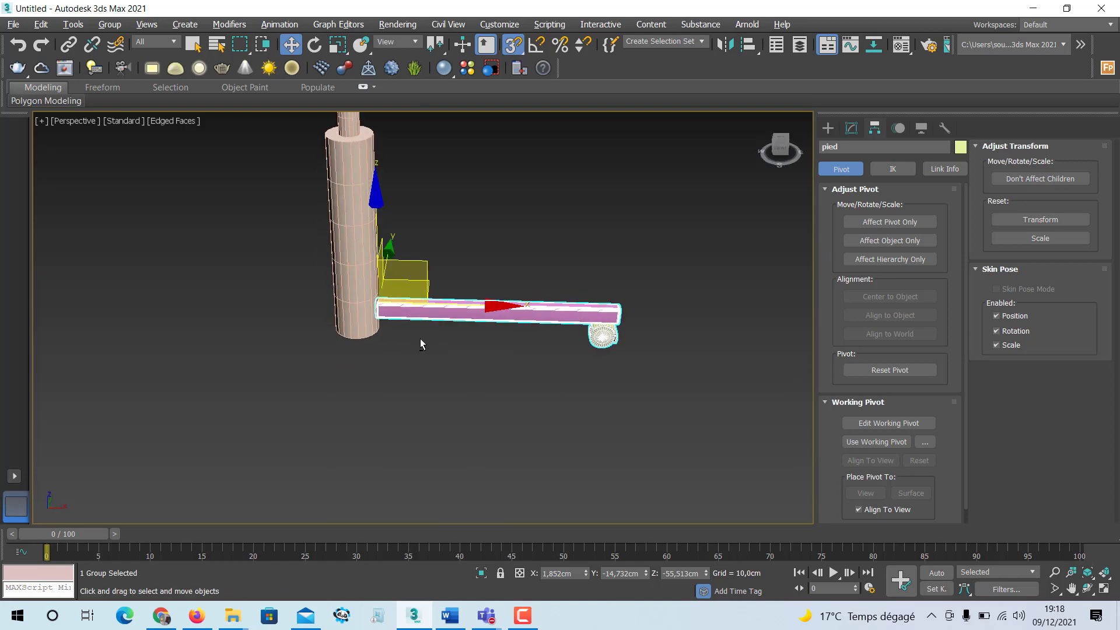
{"action": "left_click", "coordinate": [495, 341]}
{"action": "left_click", "coordinate": [501, 316]}
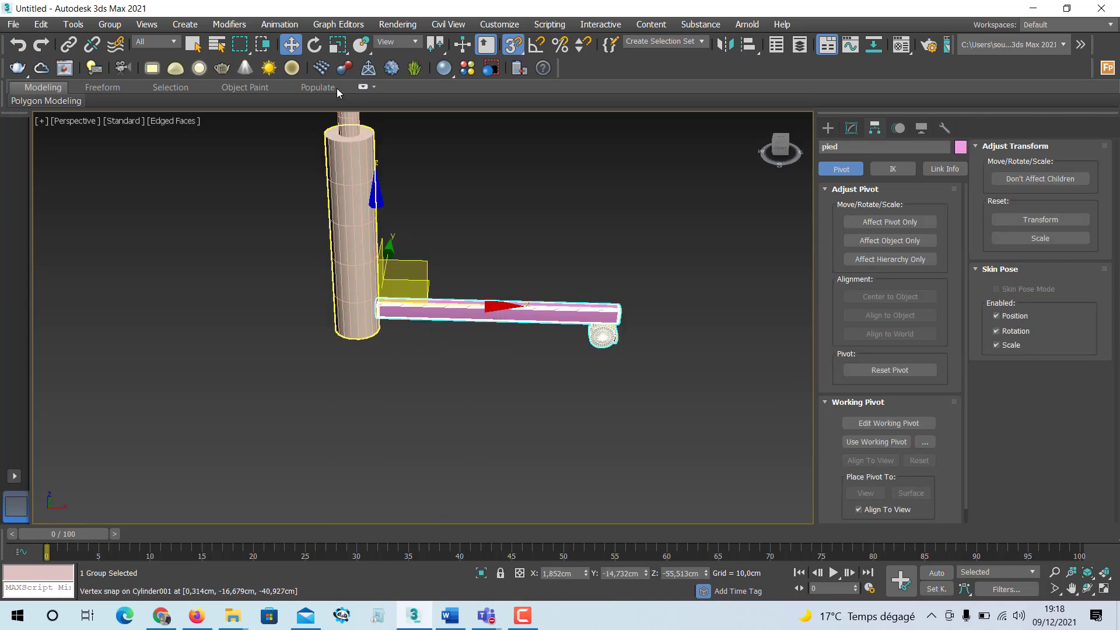
{"action": "left_click", "coordinate": [313, 46]}
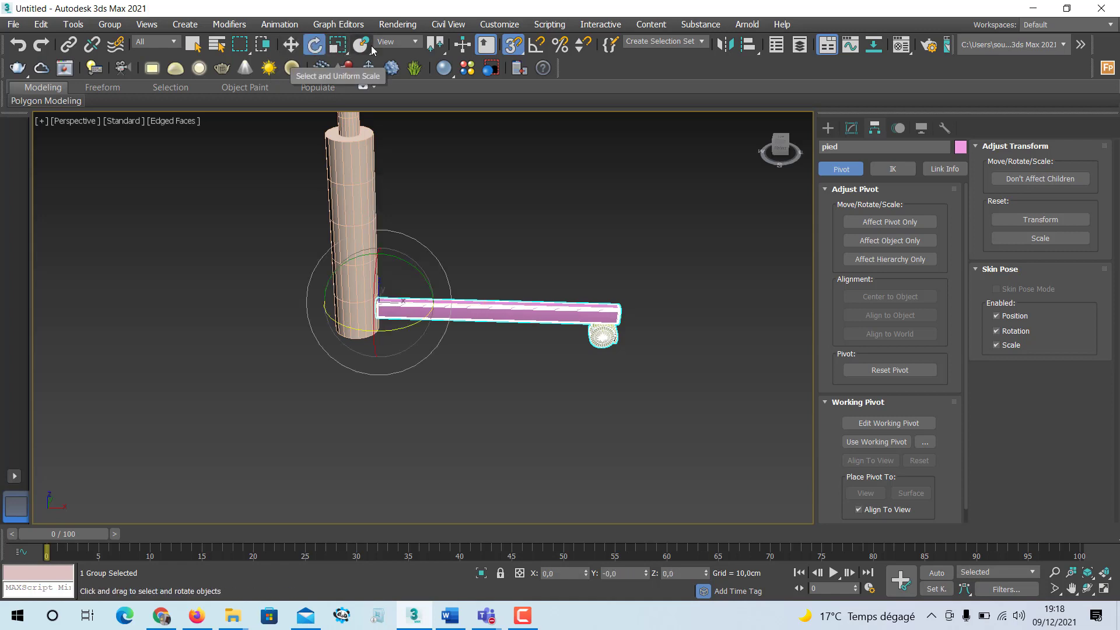
{"action": "left_click", "coordinate": [410, 45]}
{"action": "left_click", "coordinate": [394, 146]}
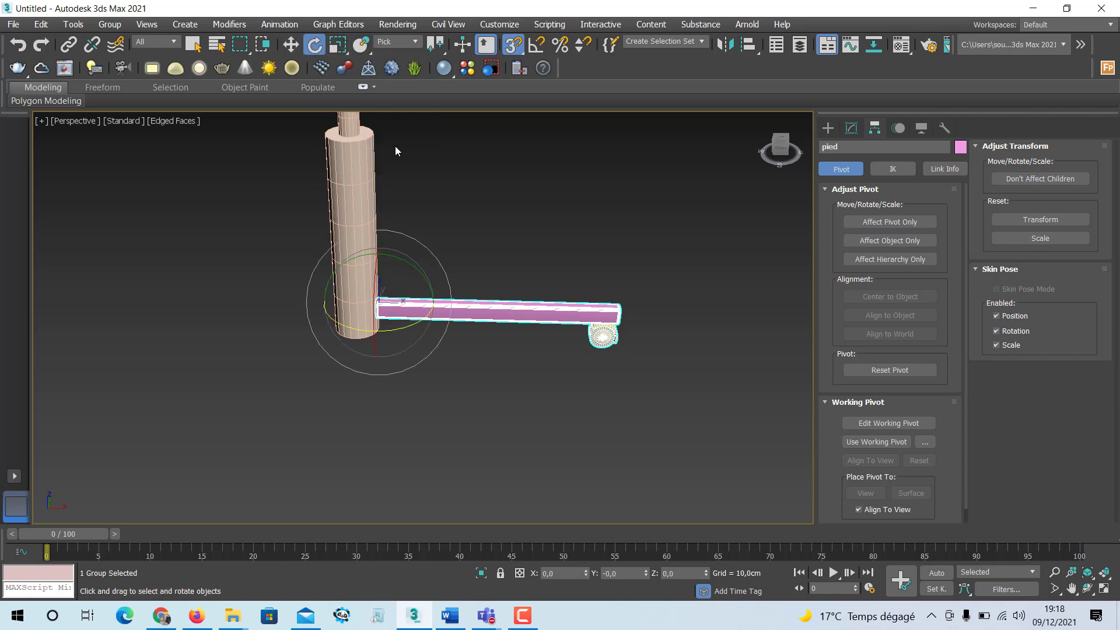
{"action": "left_click", "coordinate": [359, 172]}
{"action": "left_click_drag", "start_coordinate": [439, 45], "coordinate": [443, 120]}
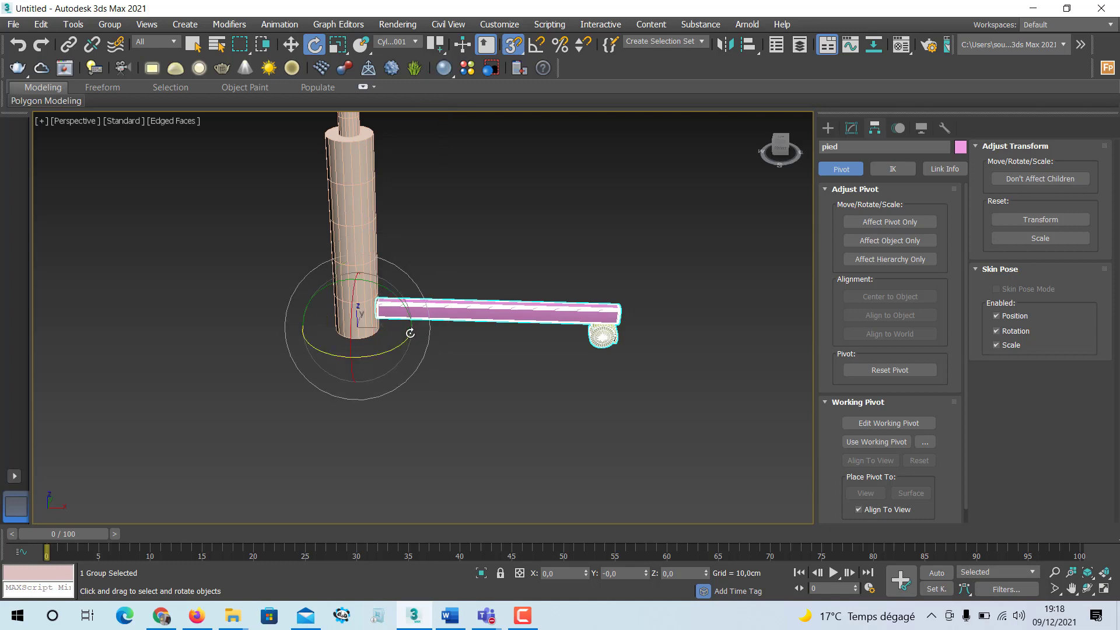
Step: Turn off 3D snapping in the Top view and try a rotated clone of pied at about 89,41° around the column, cancelling it
{"action": "key", "text": "alt+w"}
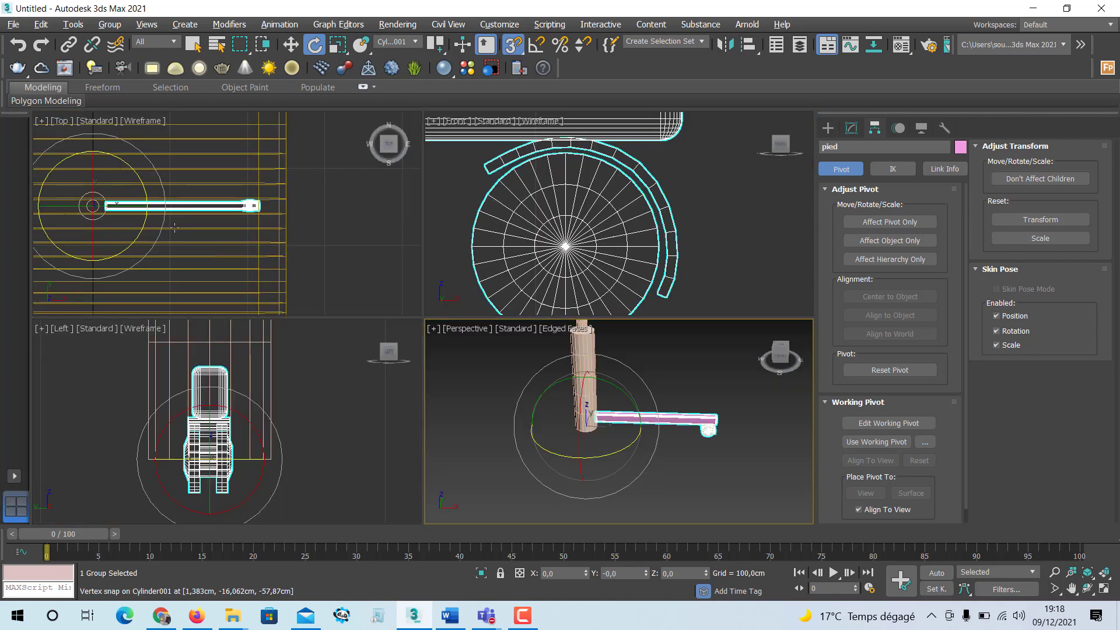
{"action": "right_click", "coordinate": [199, 222]}
{"action": "key", "text": "alt+w"}
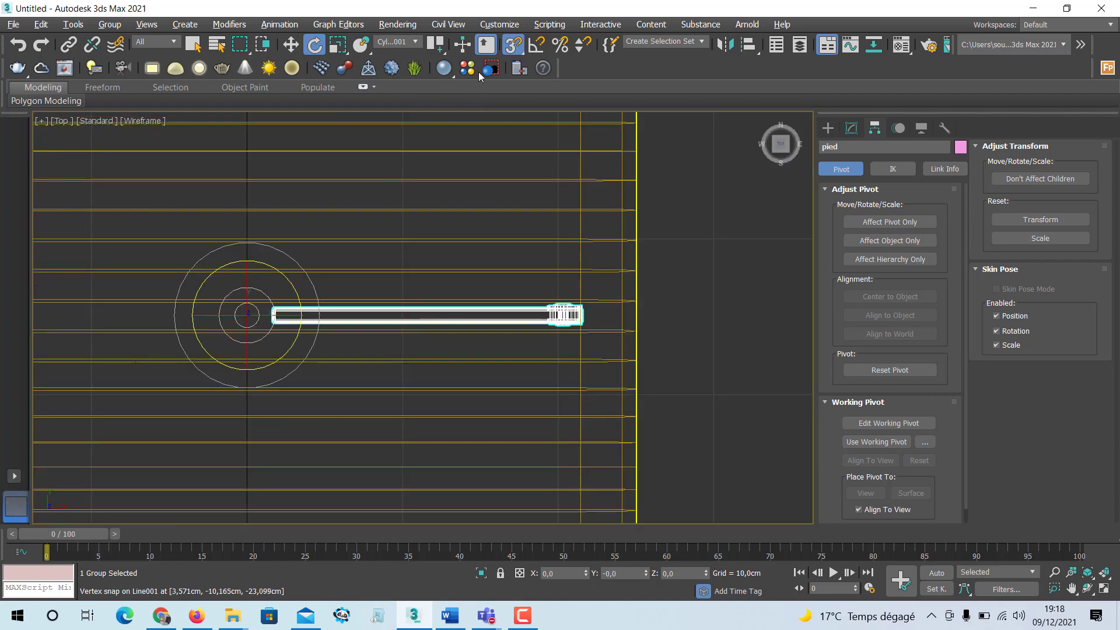
{"action": "key", "text": "s"}
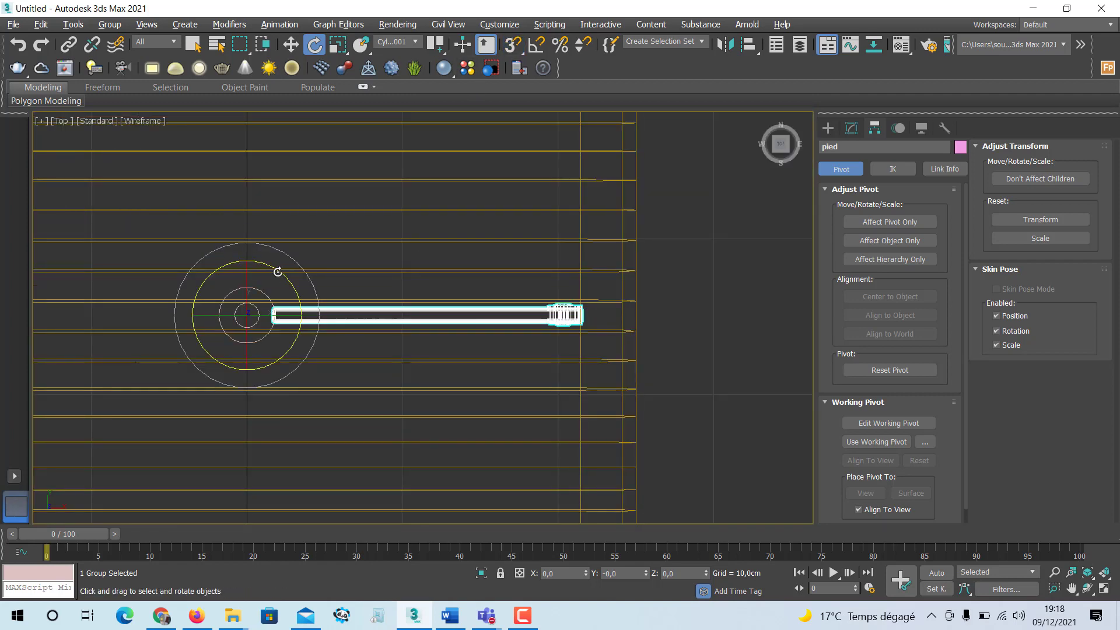
{"action": "mouse_move", "coordinate": [278, 271]}
{"action": "left_mouse_down", "text": "shift"}
{"action": "mouse_move", "coordinate": [248, 233]}
{"action": "mouse_move", "coordinate": [186, 222]}
{"action": "left_mouse_up", "text": "shift"}
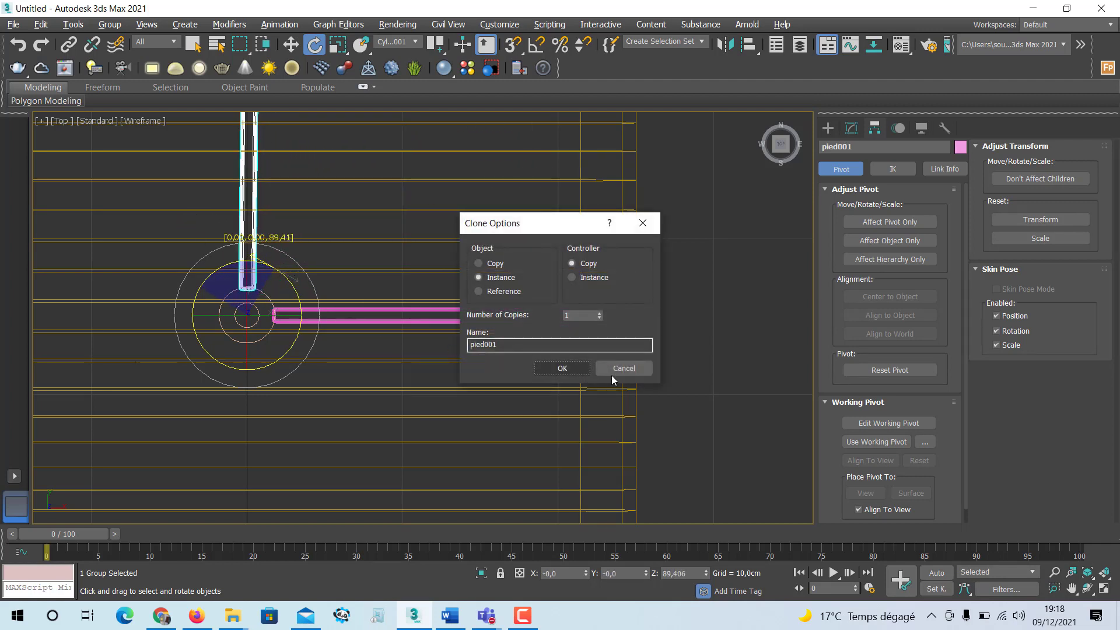
{"action": "left_click", "coordinate": [620, 370]}
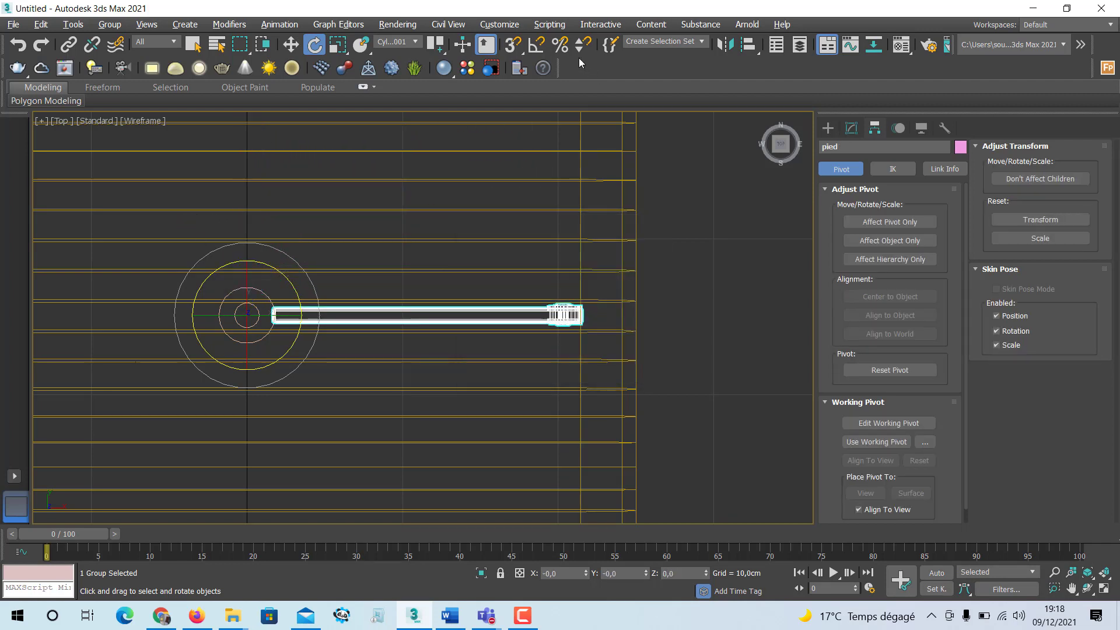
Step: Turn on angle snapping and clone the pied group as 3 instances, each rotated 90° around the column's Z axis
{"action": "left_click", "coordinate": [536, 44]}
{"action": "mouse_move", "coordinate": [288, 287]}
{"action": "left_mouse_down", "text": "shift"}
{"action": "mouse_move", "coordinate": [270, 295]}
{"action": "mouse_move", "coordinate": [249, 250]}
{"action": "left_mouse_up", "text": "shift"}
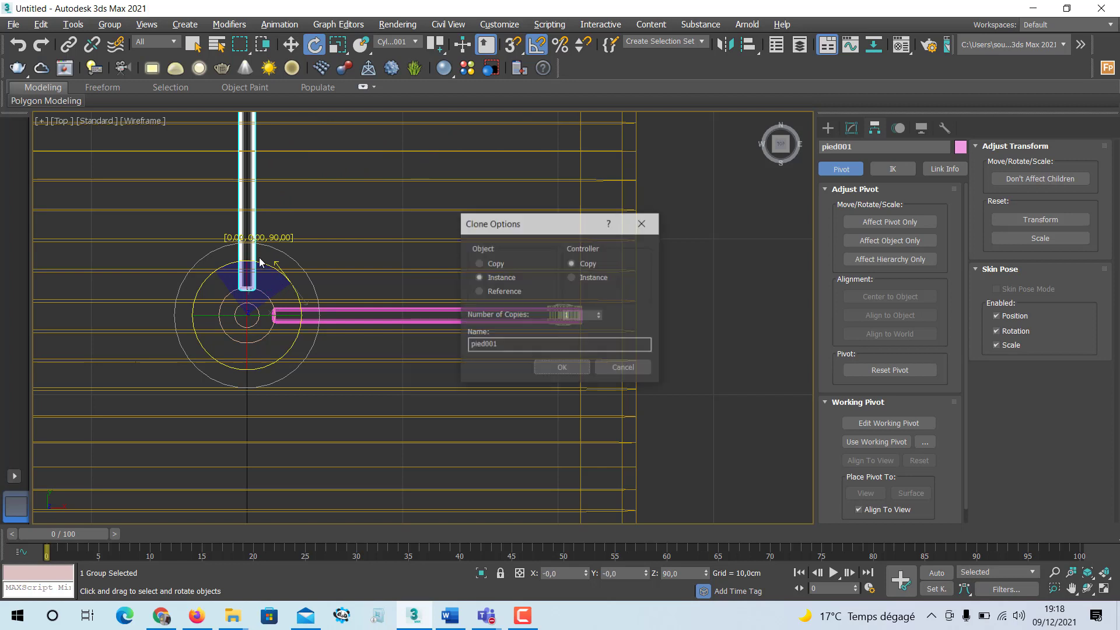
{"action": "left_click", "coordinate": [600, 312]}
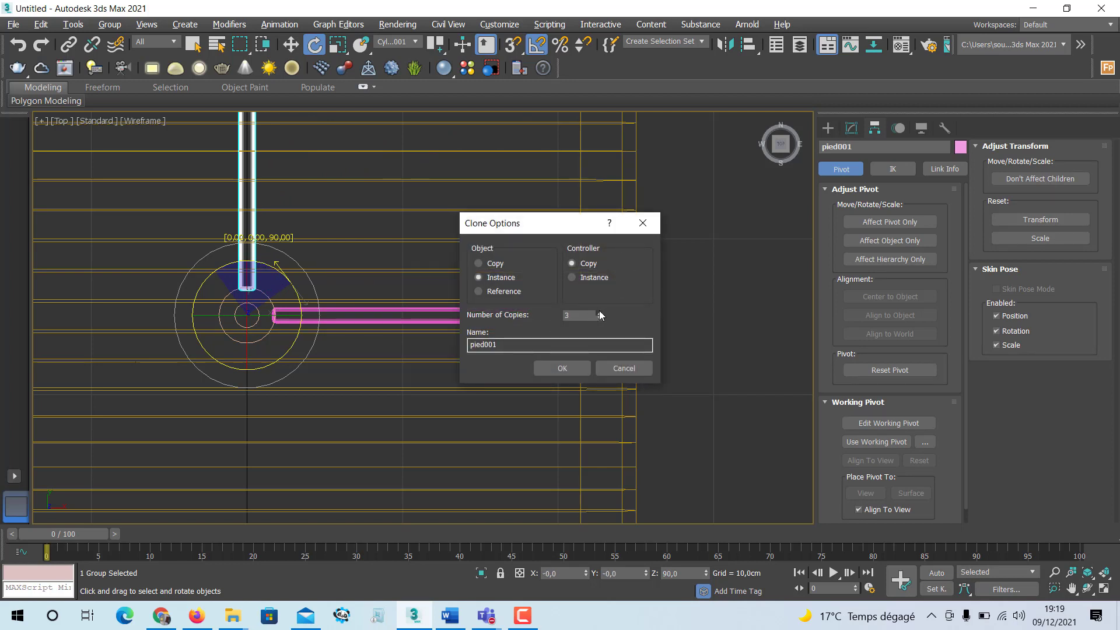
{"action": "left_click", "coordinate": [600, 312]}
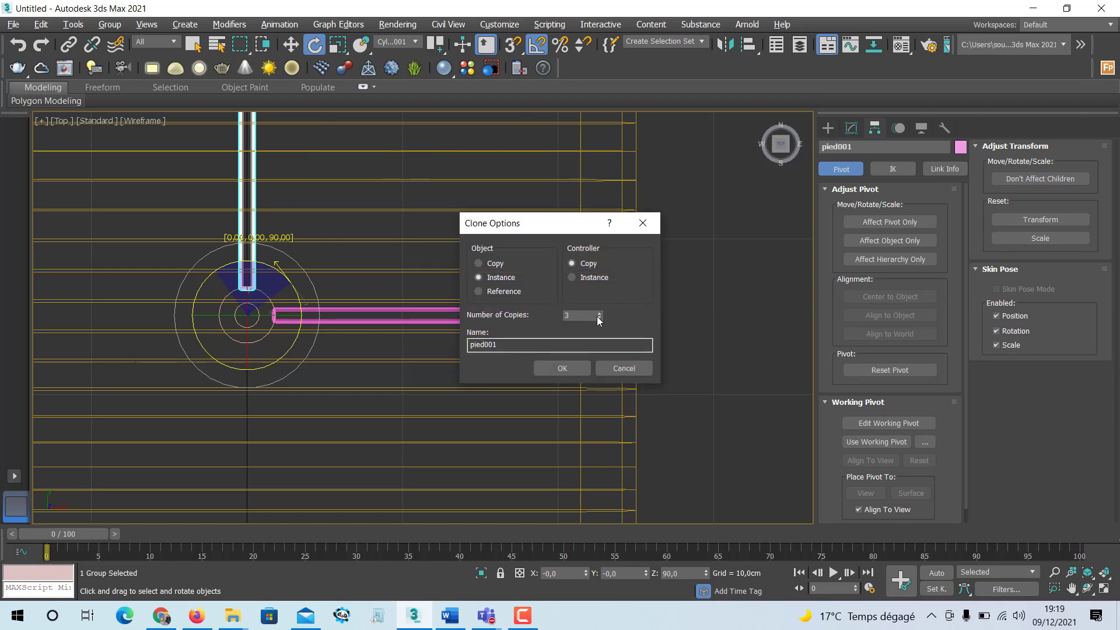
{"action": "left_click", "coordinate": [554, 366]}
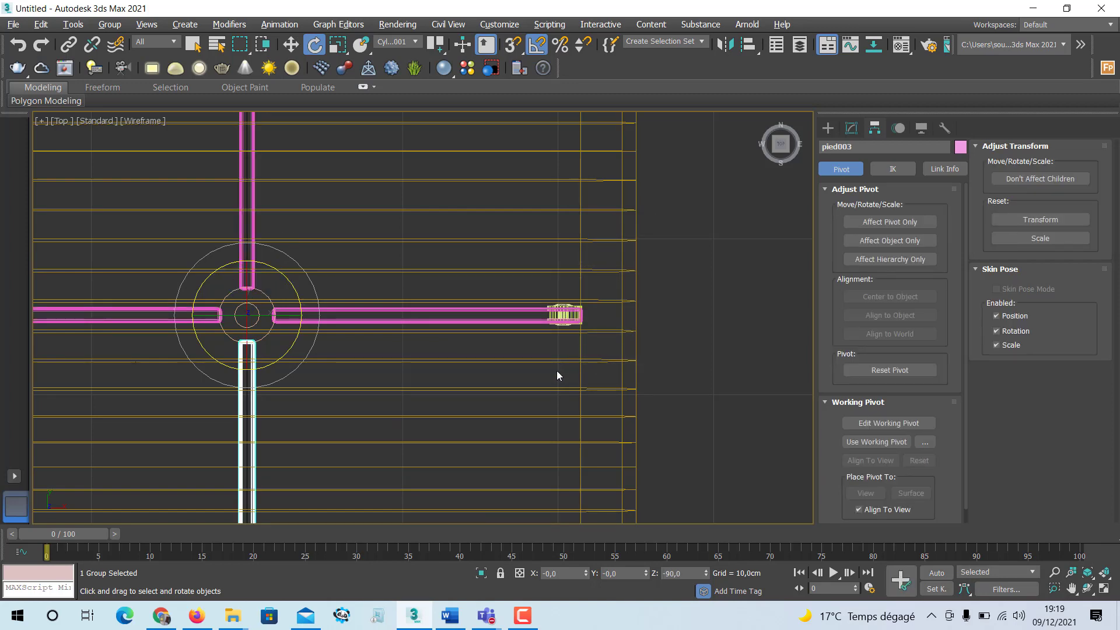
{"action": "key", "text": "alt+w"}
{"action": "middle_click_drag", "start_coordinate": [578, 432], "coordinate": [552, 418]}
{"action": "key", "text": "alt+w"}
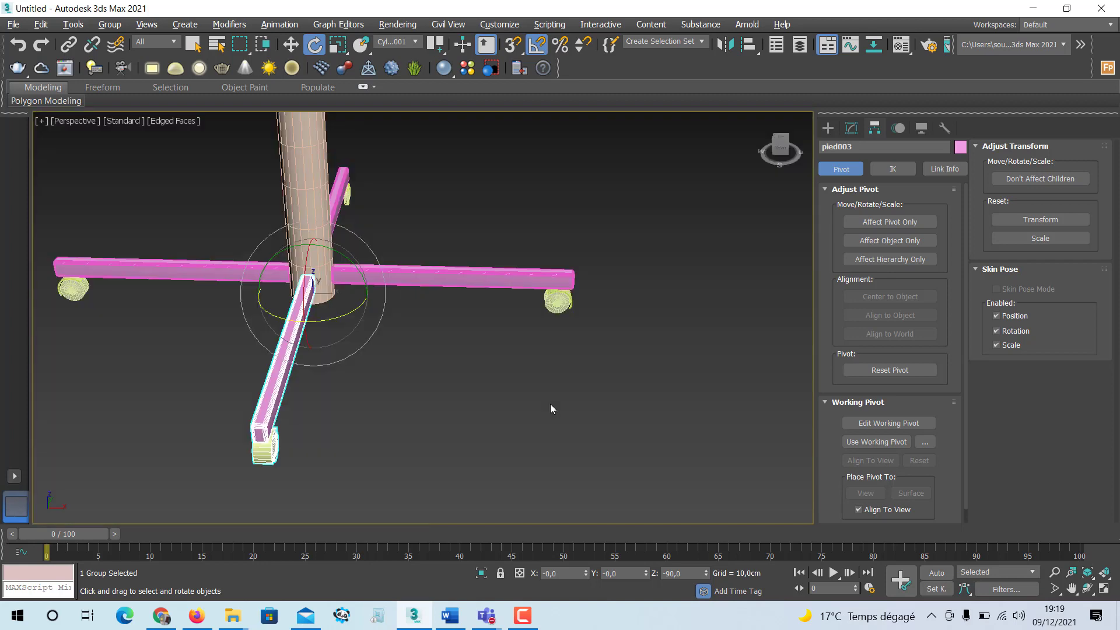
{"action": "middle_click_drag", "start_coordinate": [453, 341], "coordinate": [406, 330], "text": "alt"}
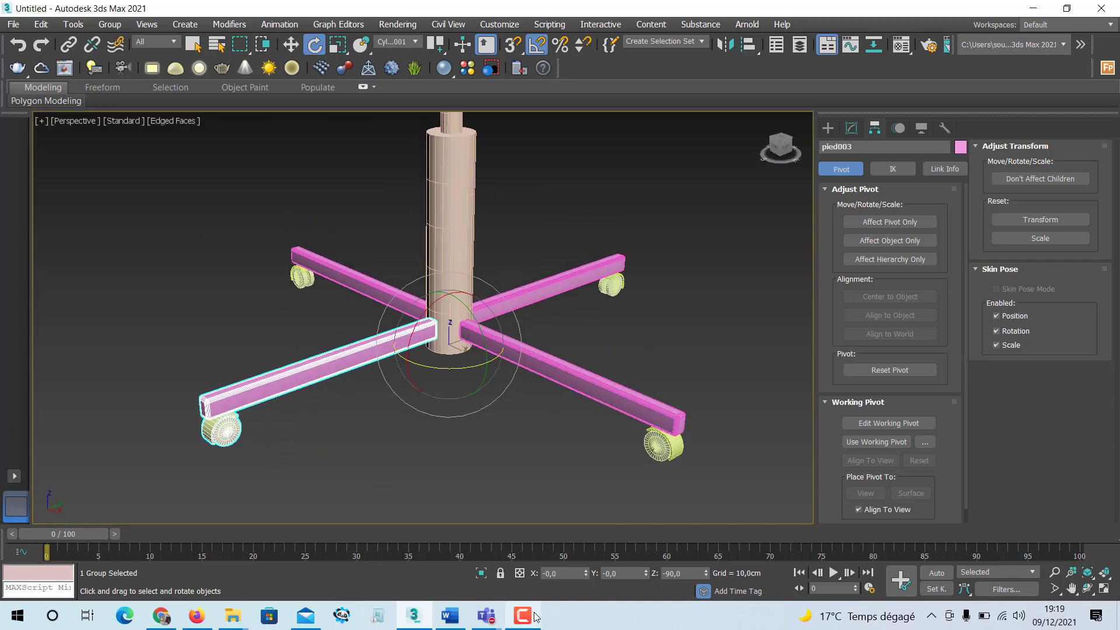
{"action": "mouse_move", "coordinate": [521, 624]}
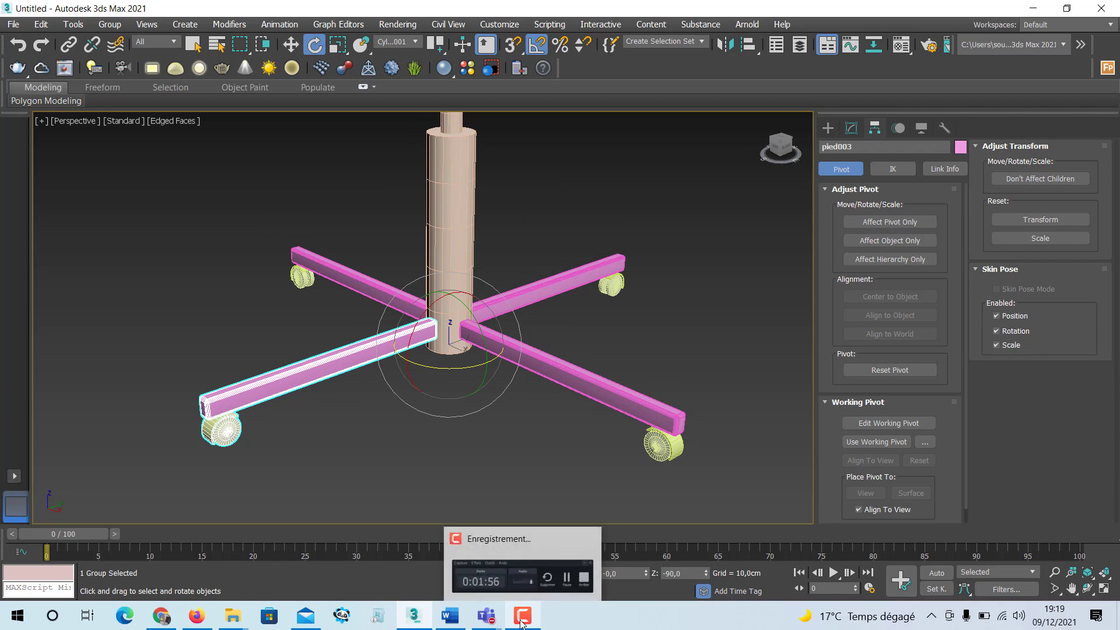